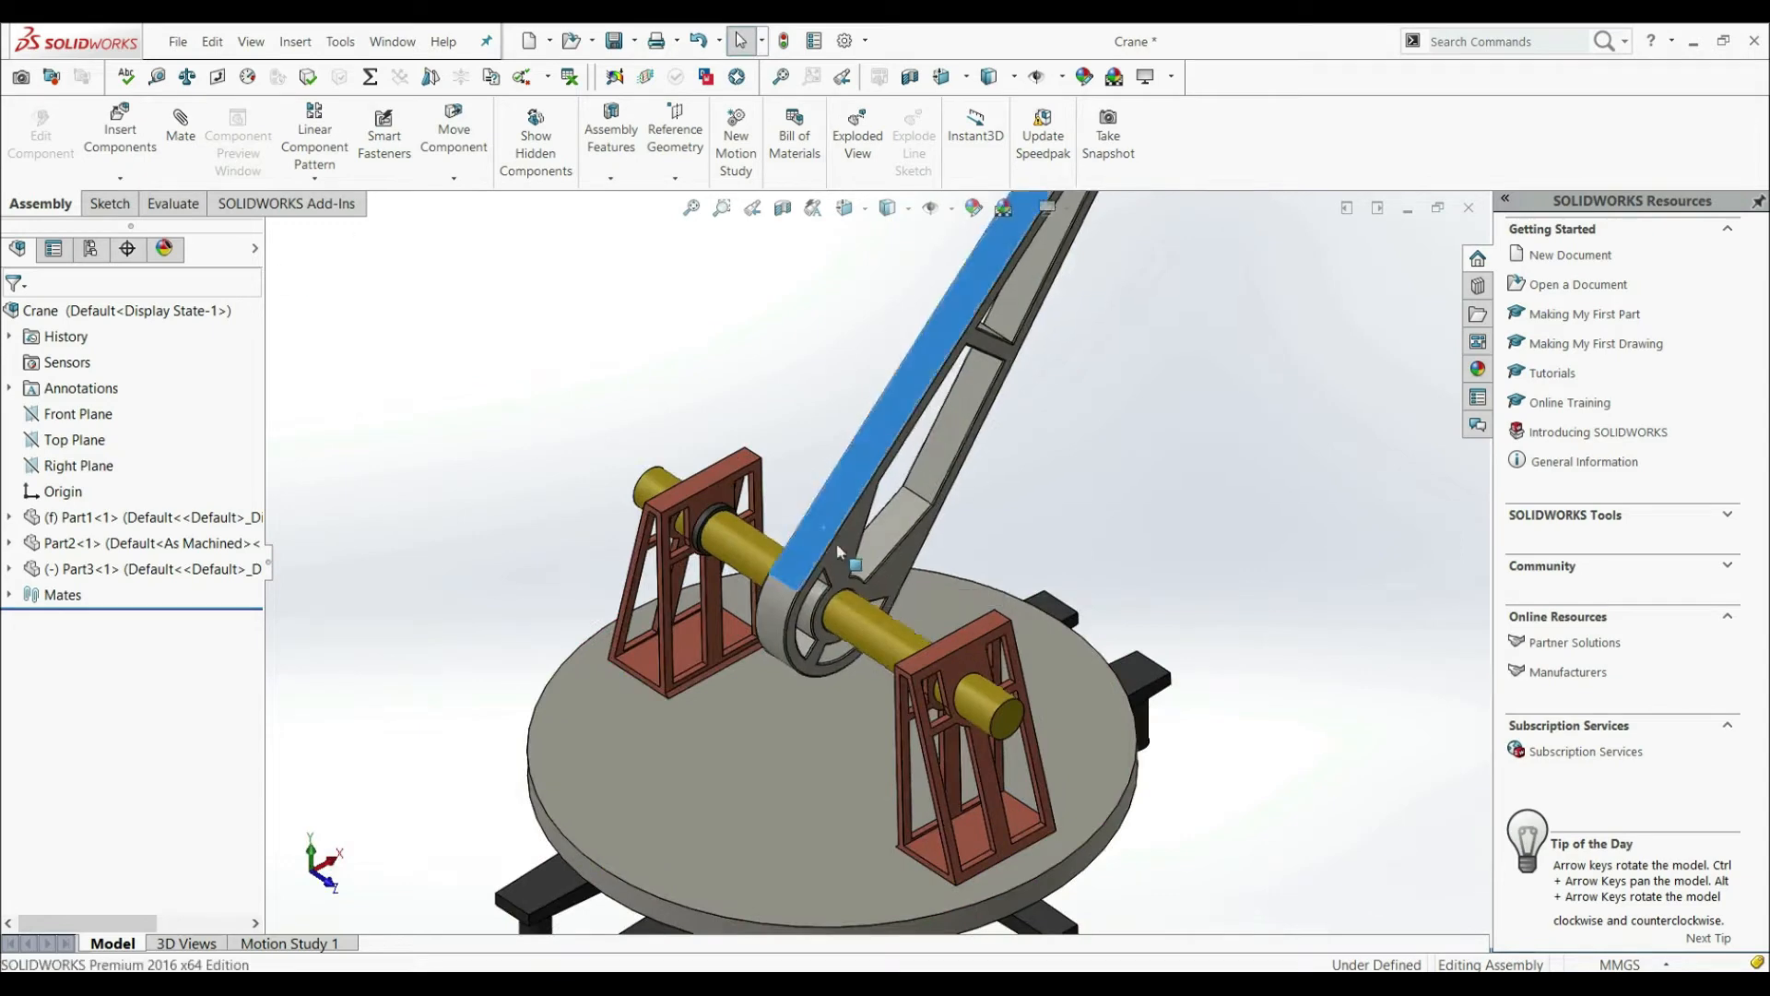
# Swing the crane boom about its shaft and inspect how the shaft sits between the two red supports
pyautogui.scroll(3, 873, 558)
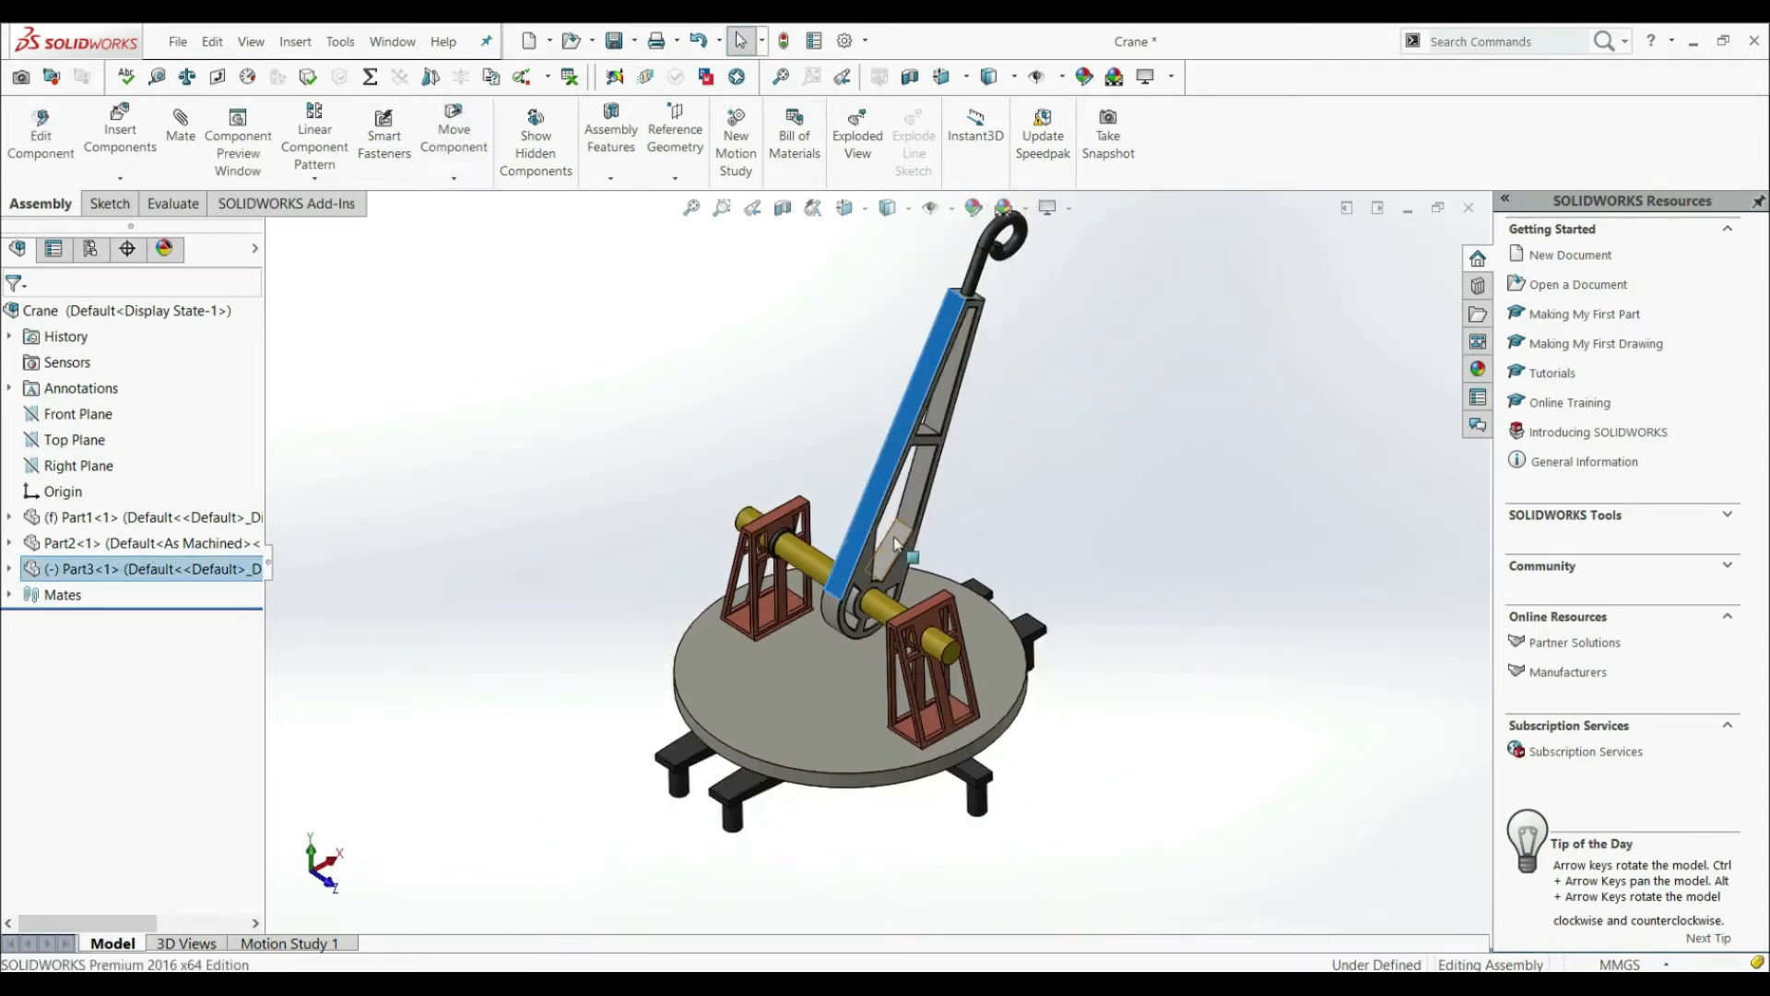
pyautogui.moveTo(957, 348)
pyautogui.mouseDown()
pyautogui.moveTo(781, 452)
pyautogui.moveTo(950, 322)
pyautogui.moveTo(975, 340)
pyautogui.mouseUp()
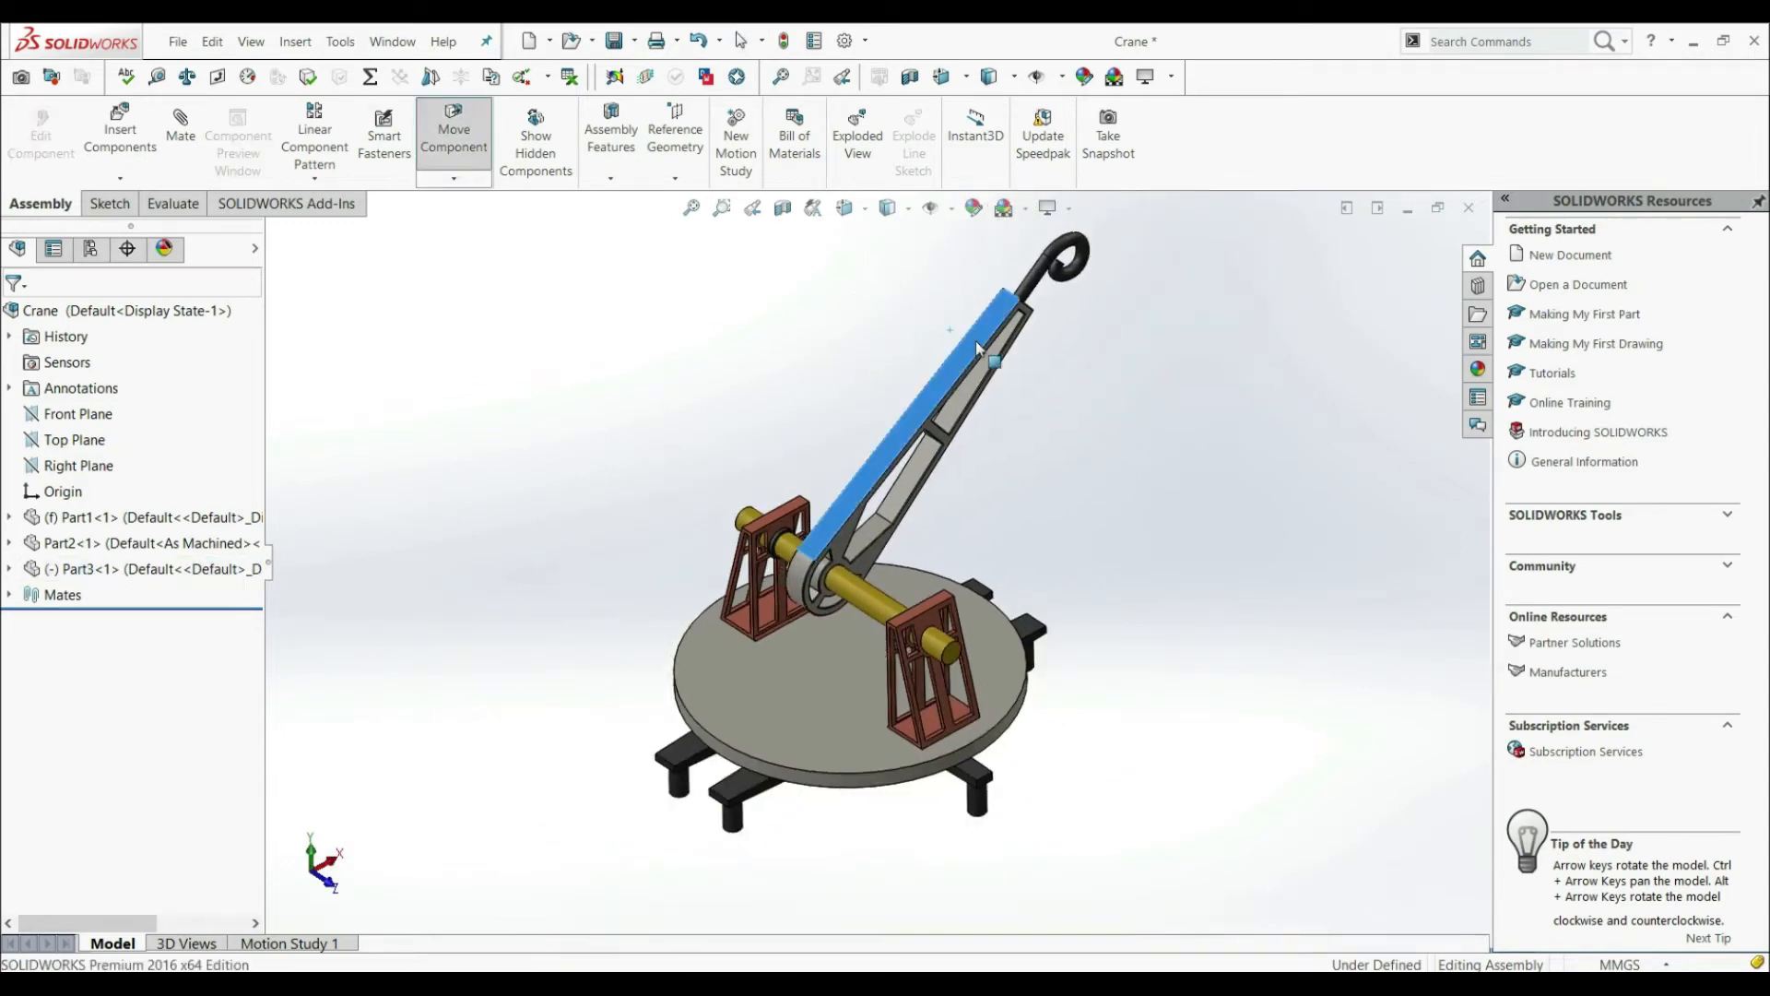
pyautogui.moveTo(835, 662); pyautogui.dragTo(830, 617, button='middle')
pyautogui.scroll(-4, 851, 575)
pyautogui.scroll(2, 870, 616)
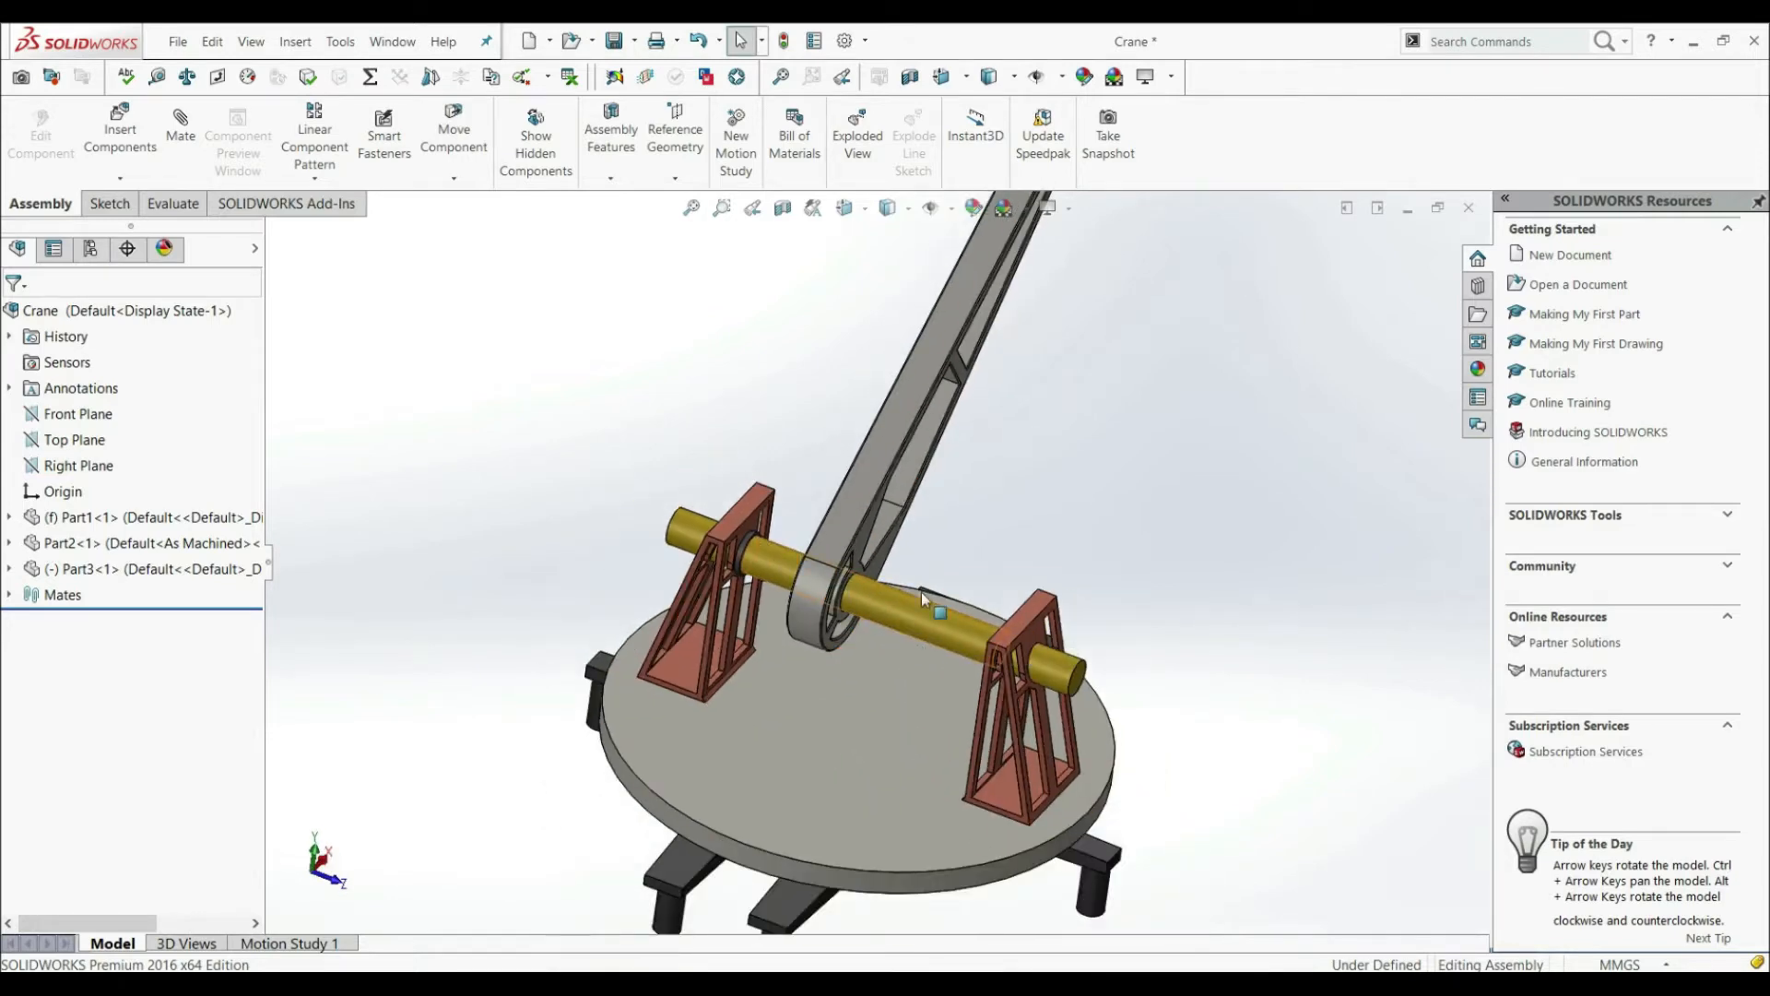
pyautogui.click(904, 599)
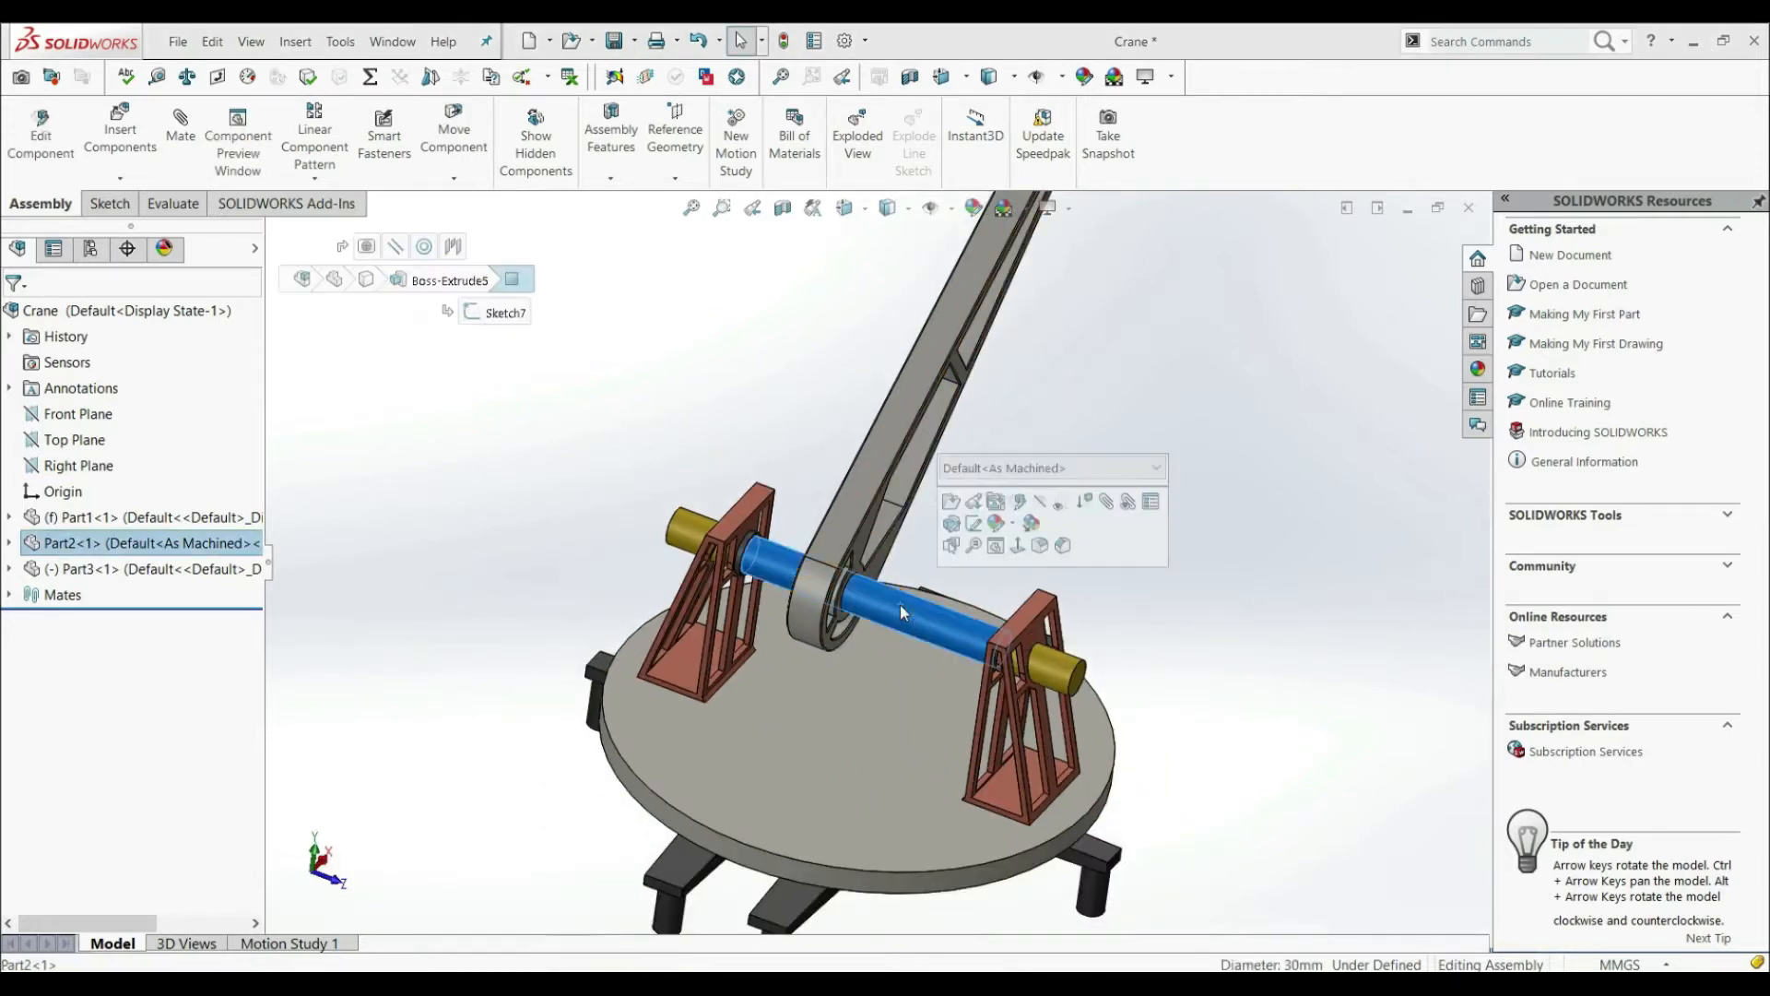
pyautogui.click(1251, 686)
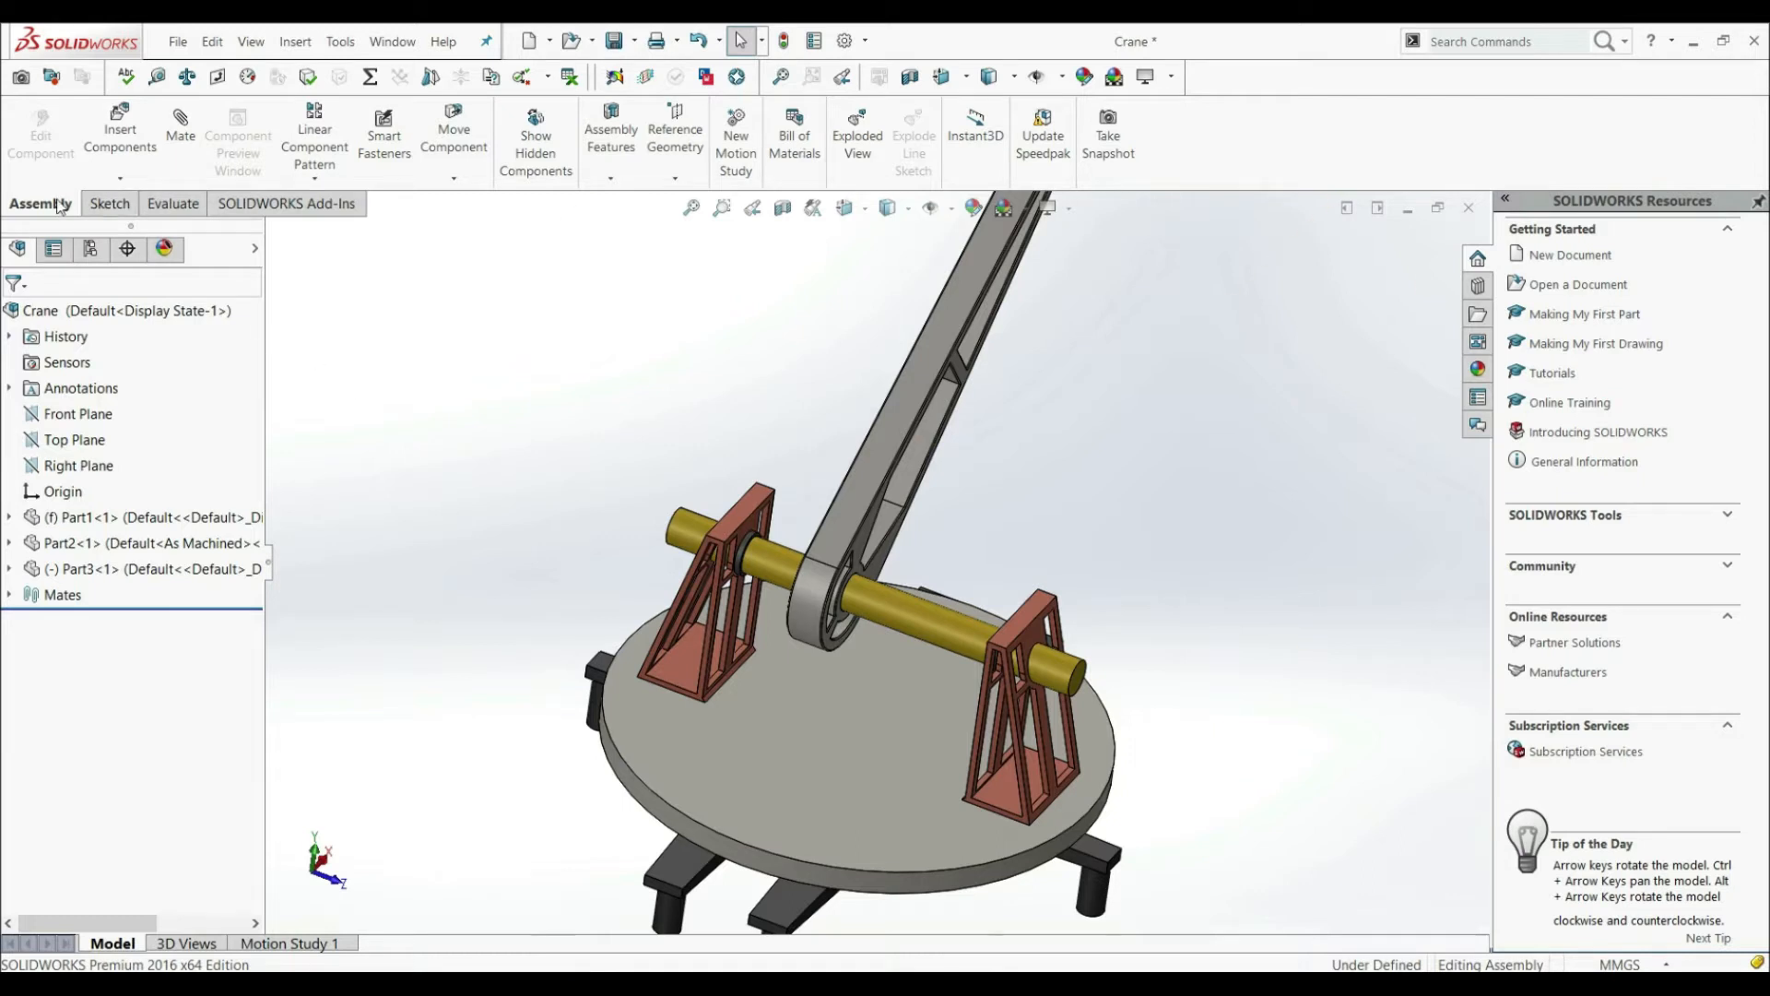
# Start a new mate and choose the advanced Width mate type
pyautogui.click(181, 131)
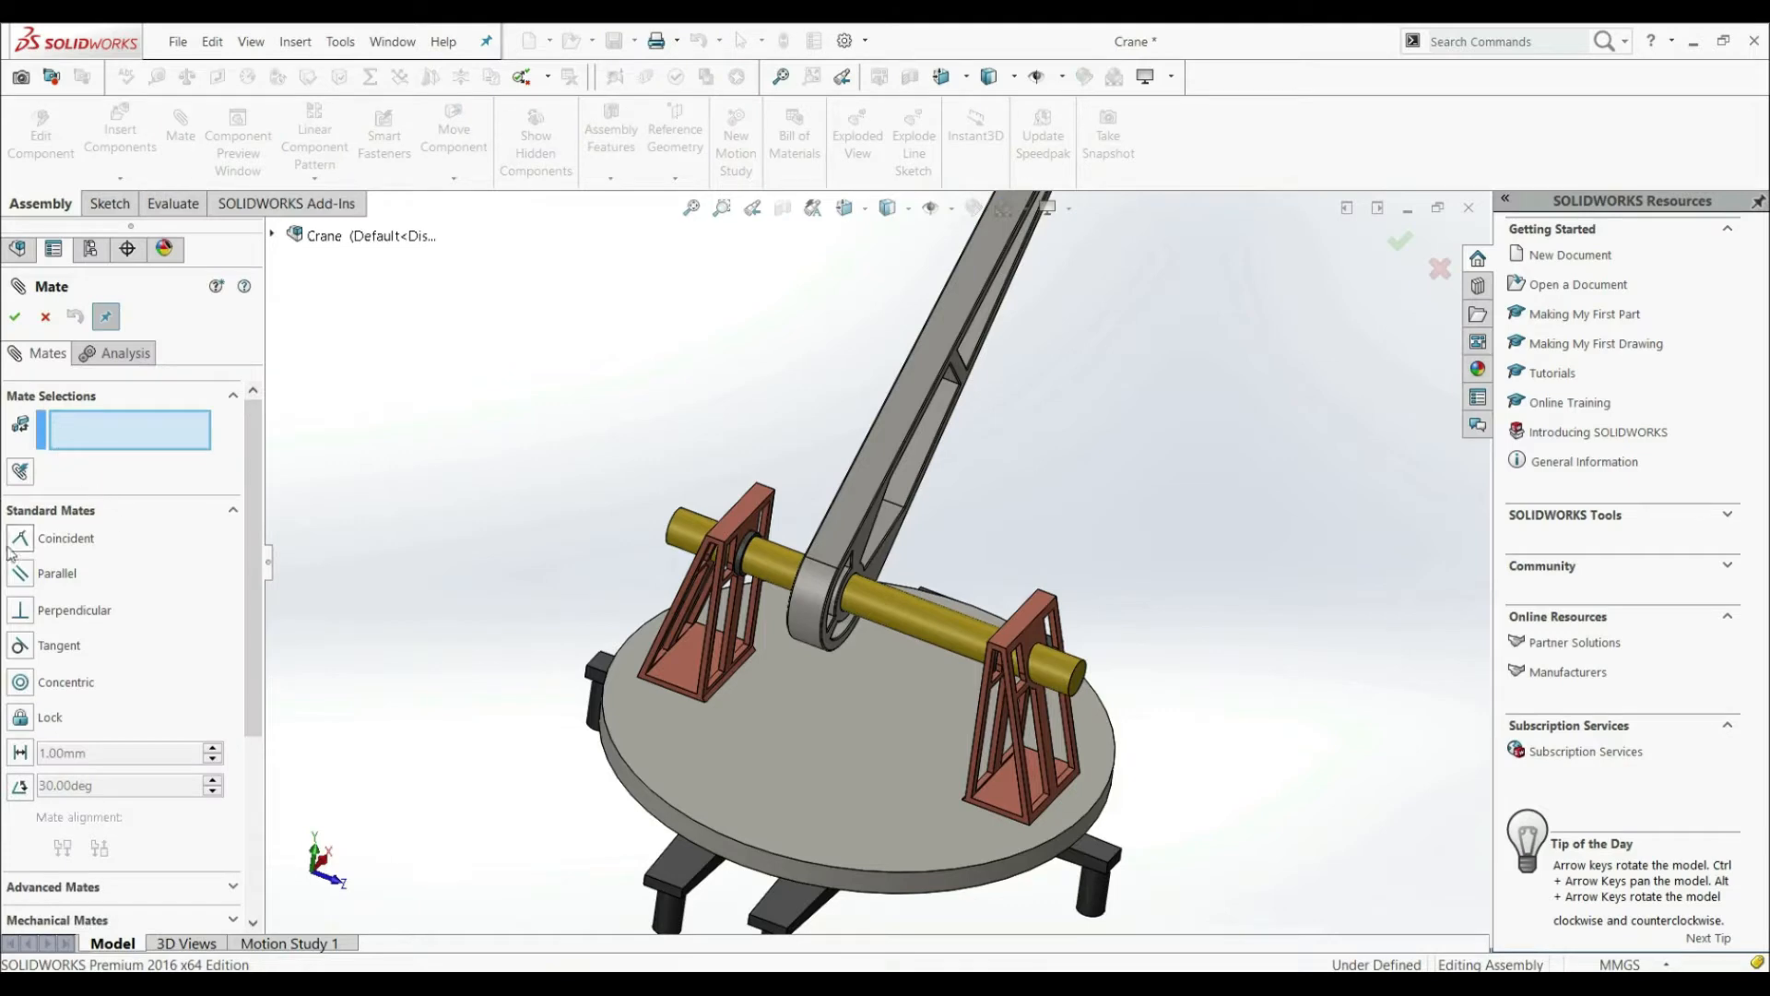
pyautogui.click(232, 514)
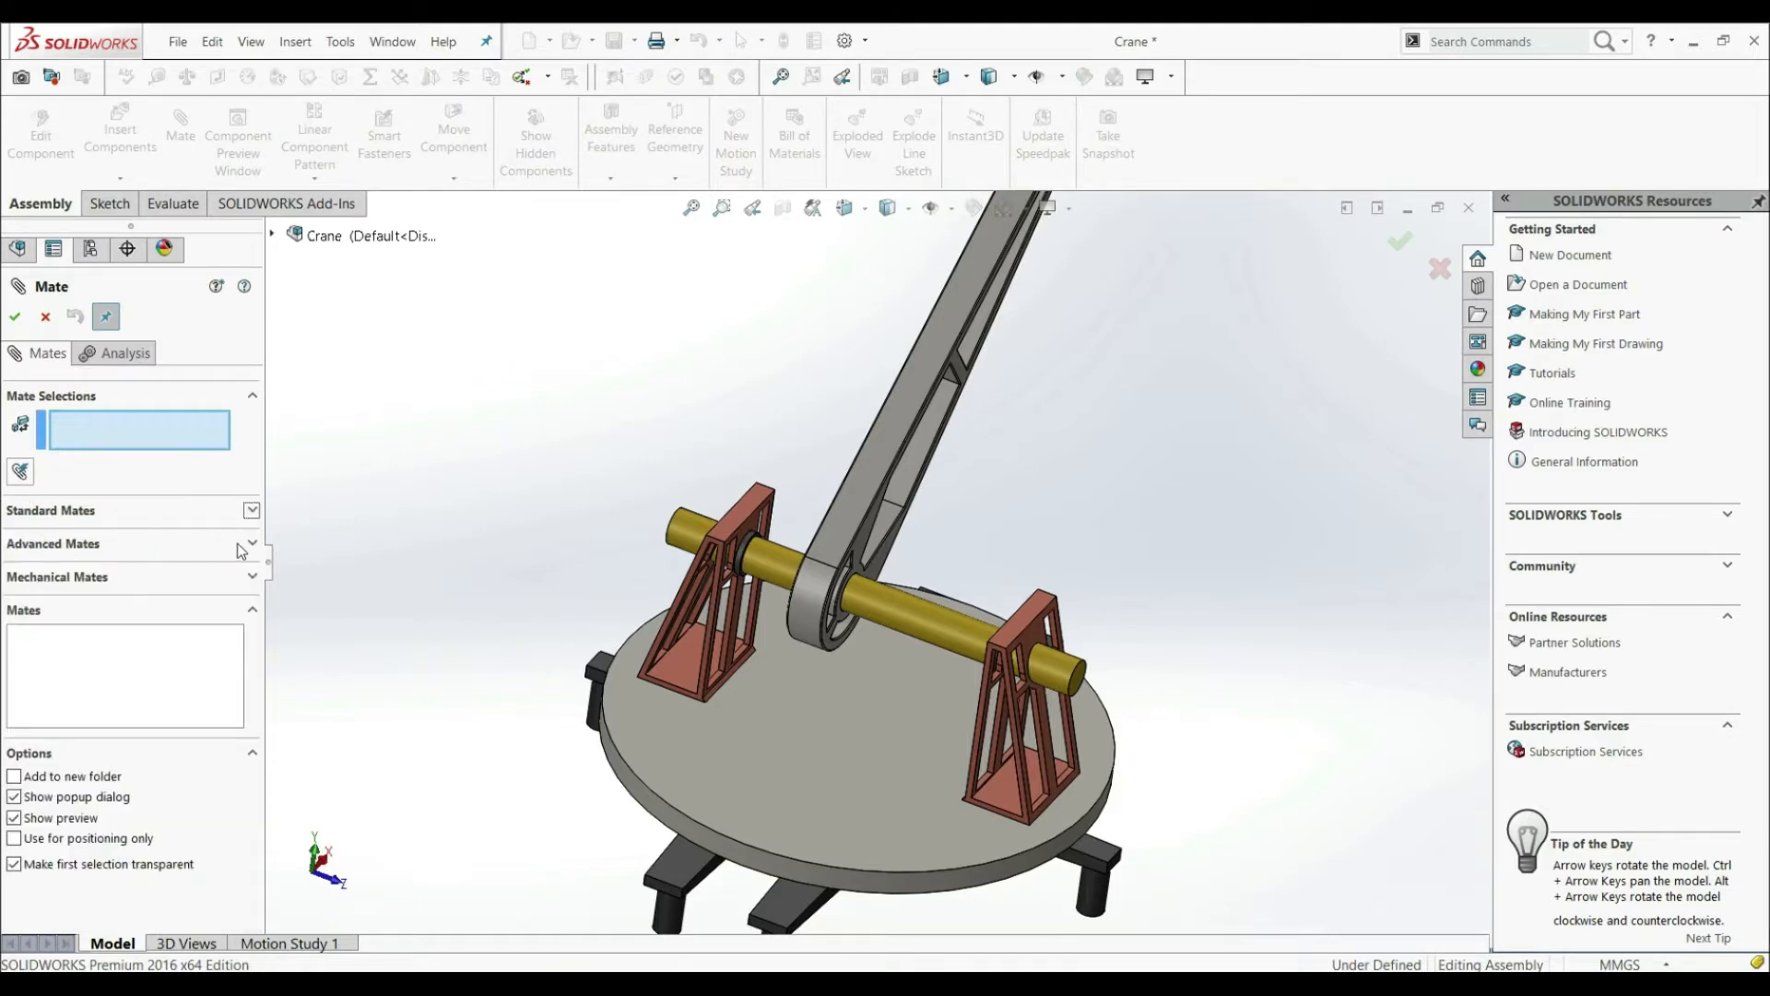
pyautogui.click(253, 545)
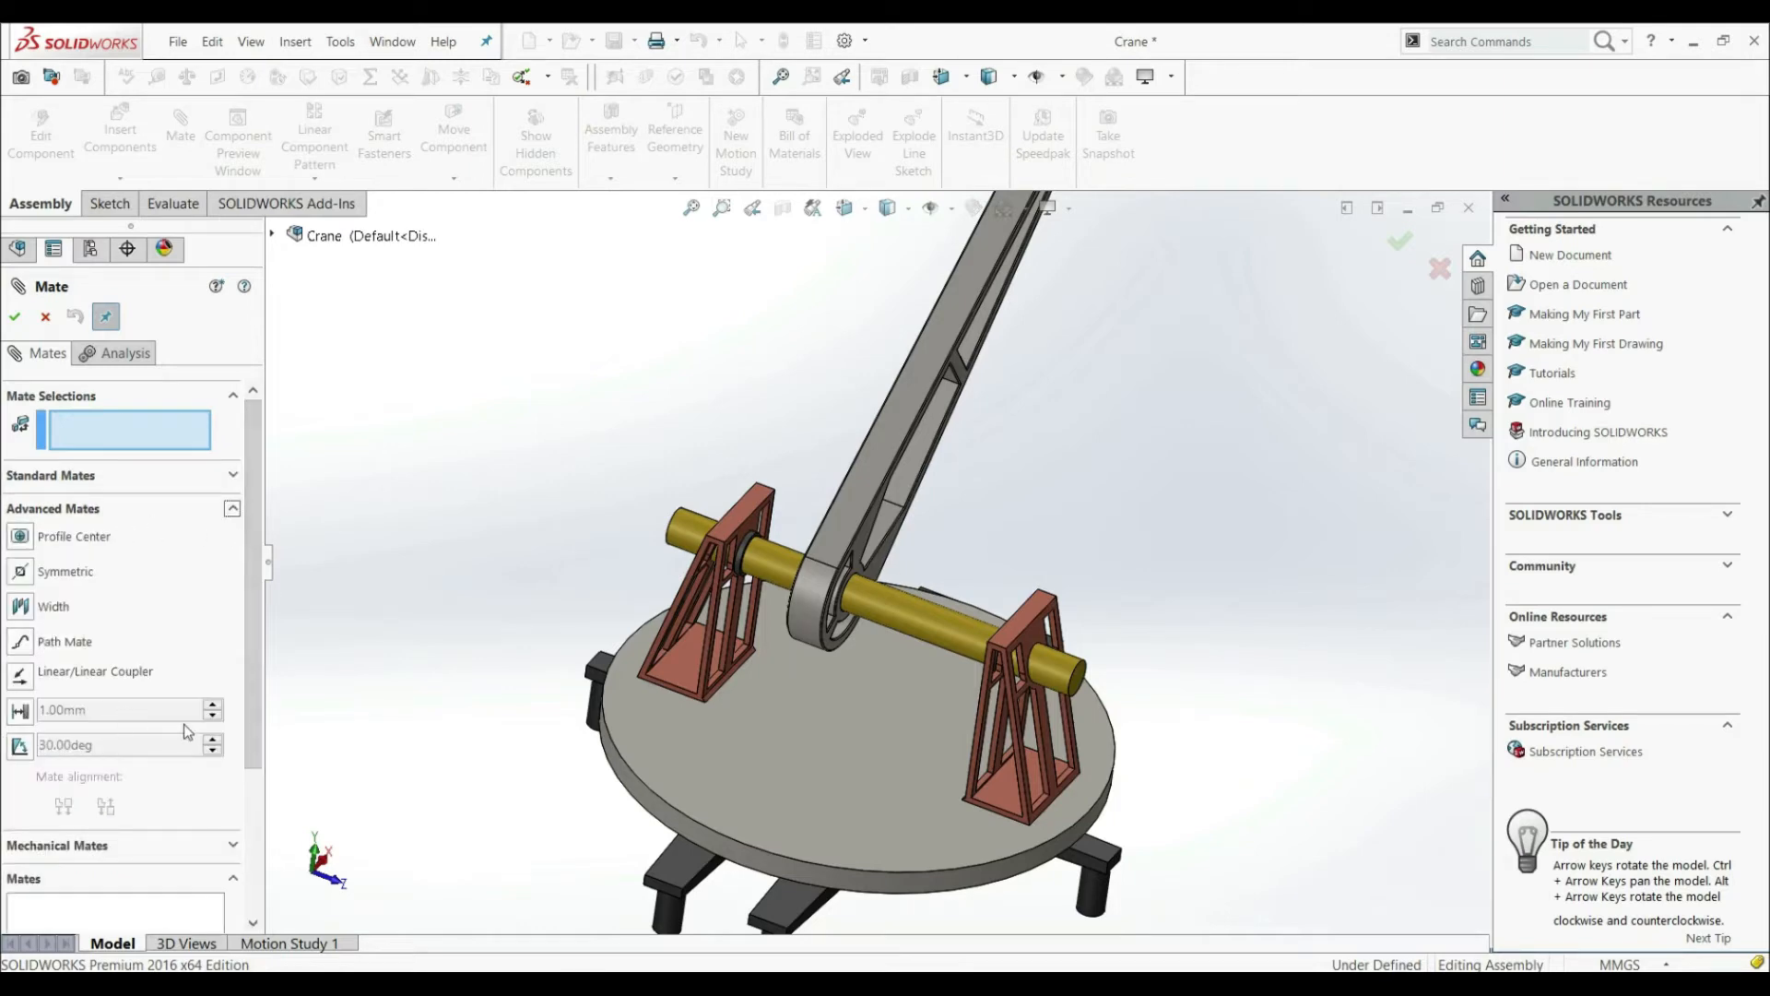
pyautogui.click(18, 606)
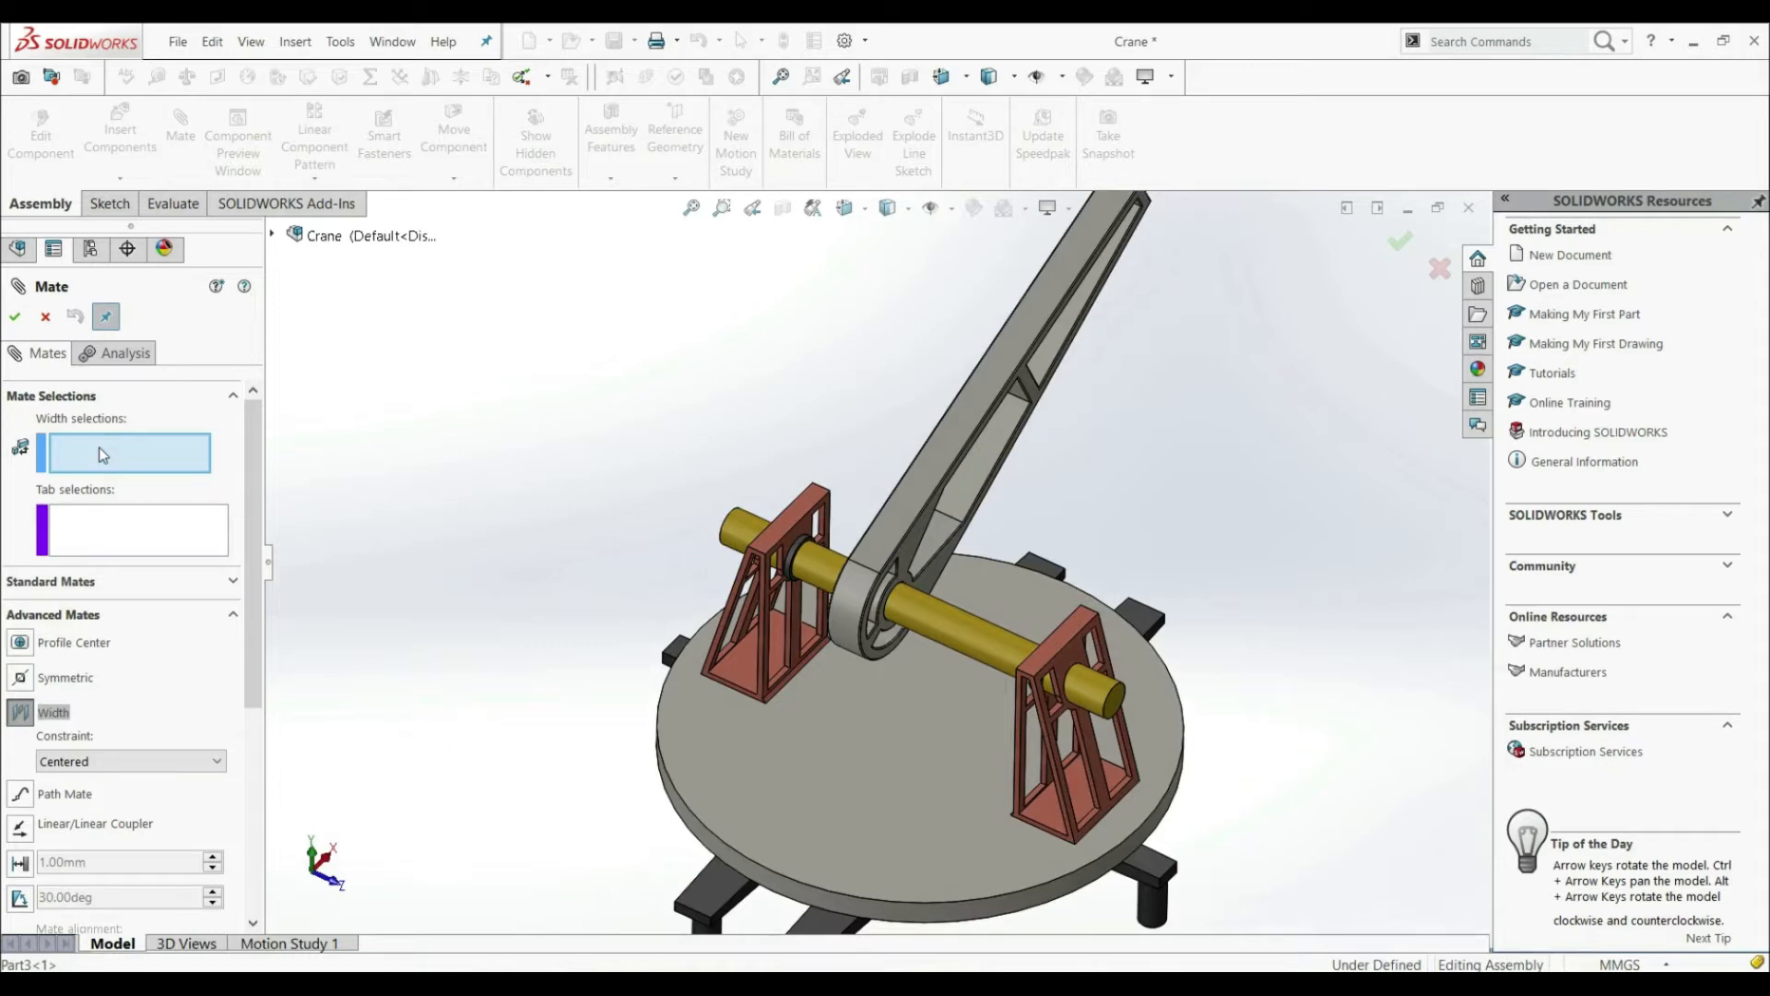
# Pick the inner faces of the two red supports as the width selections
pyautogui.scroll(-5, 783, 557)
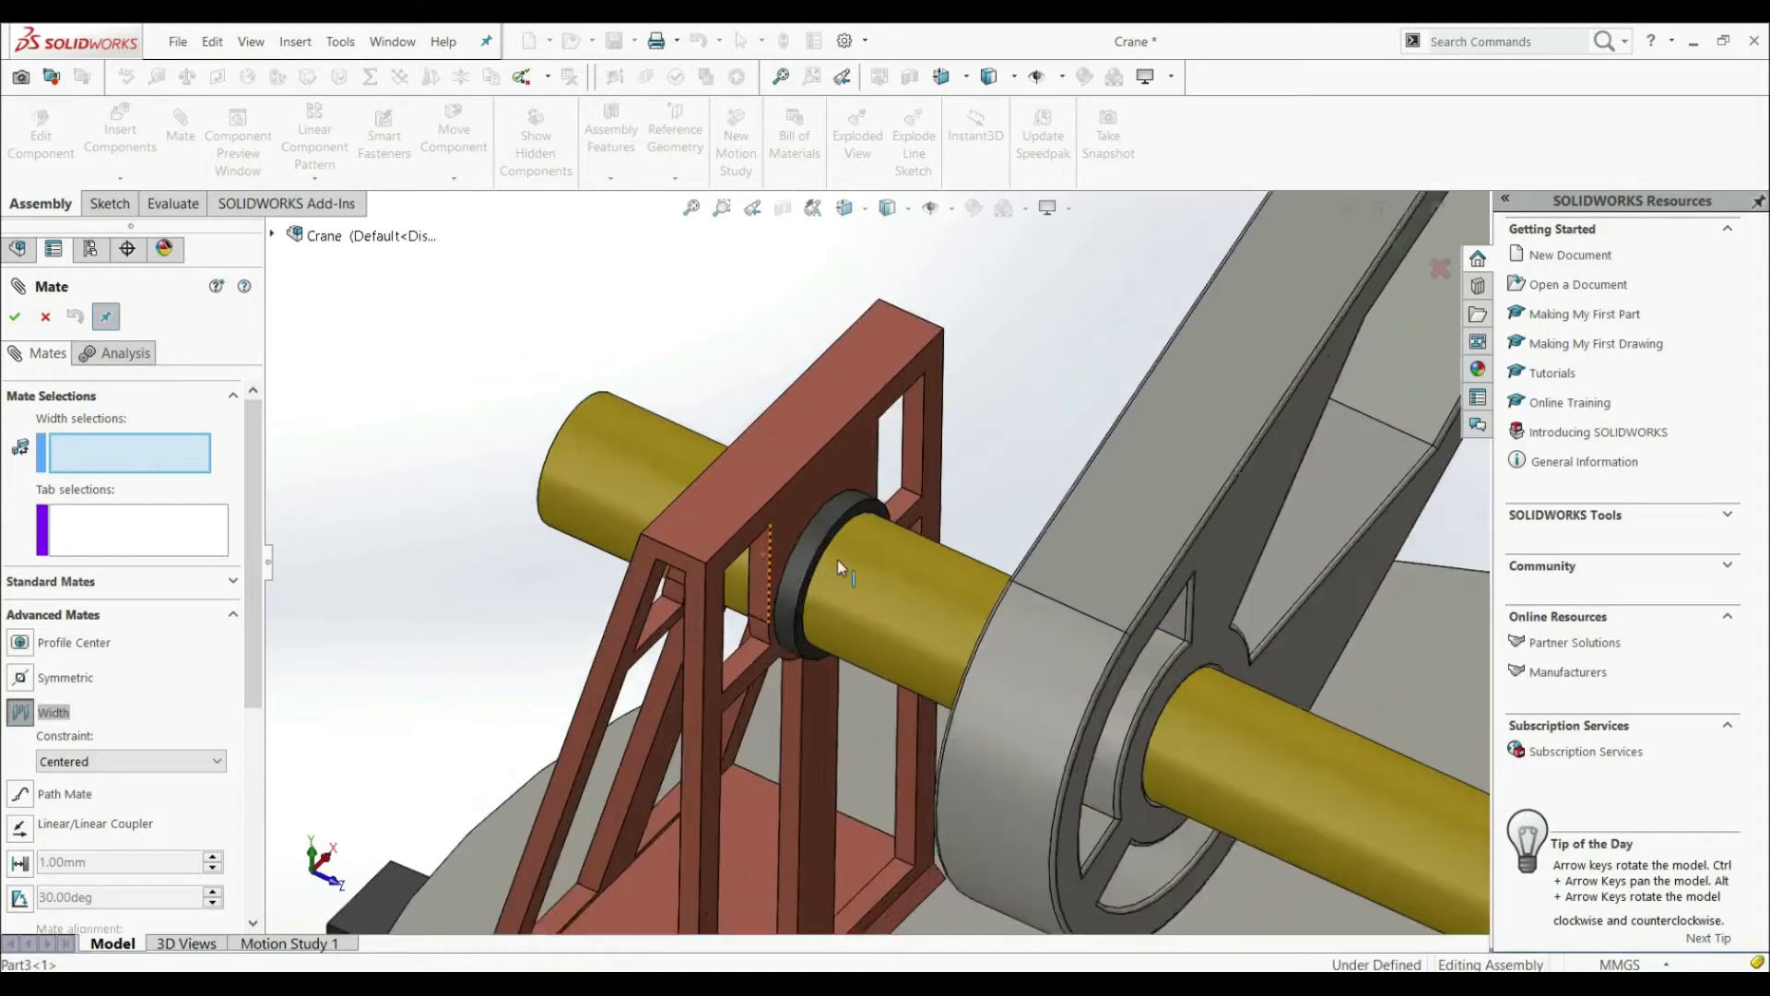
pyautogui.scroll(6, 801, 479)
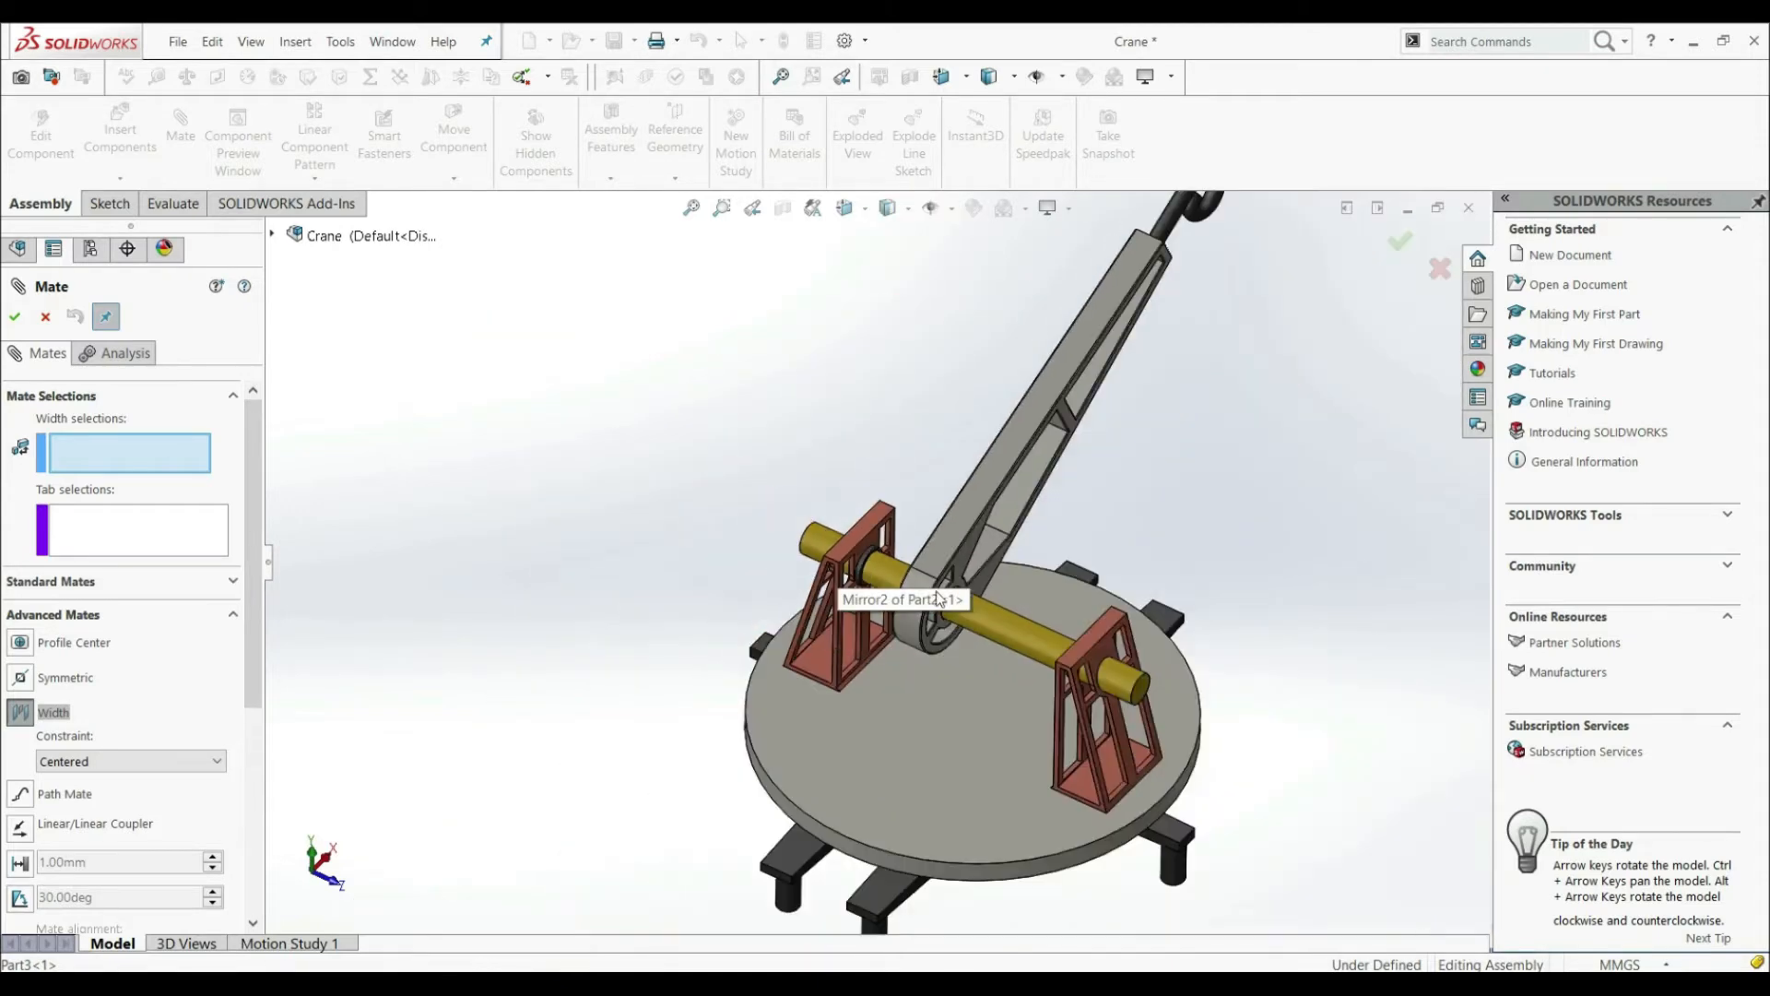
pyautogui.moveTo(1171, 667); pyautogui.dragTo(1130, 723, button='middle')
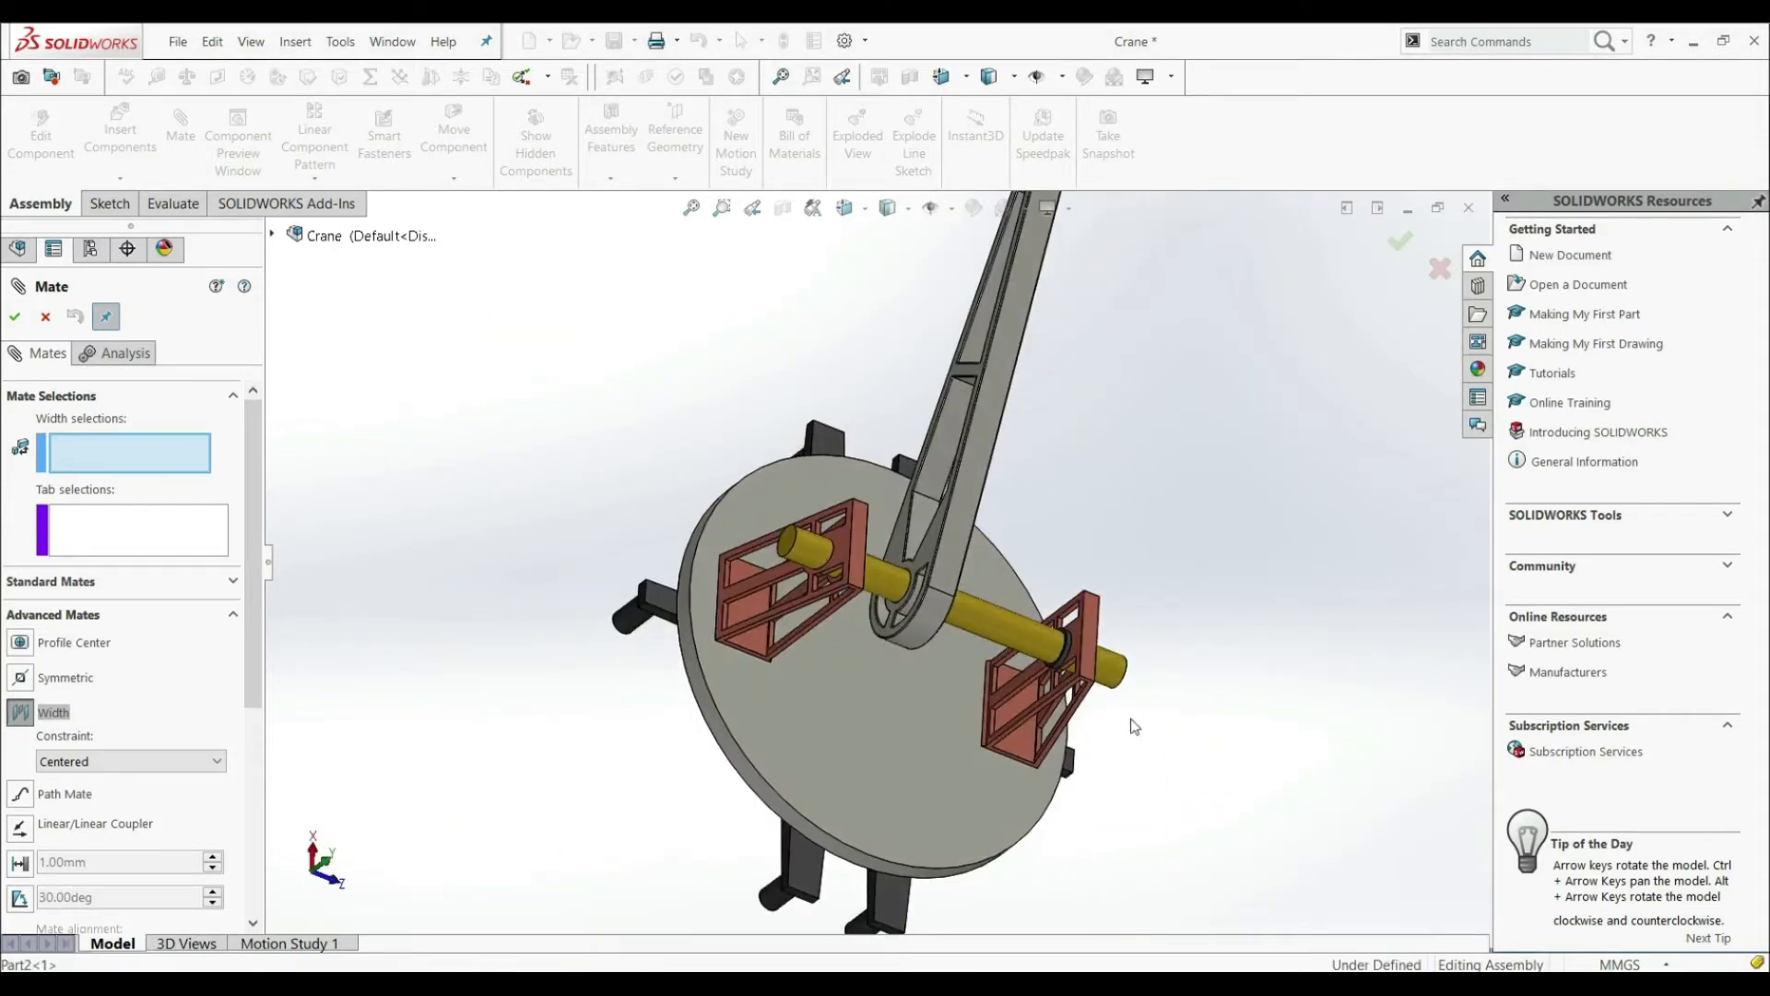
pyautogui.scroll(-5, 1092, 671)
pyautogui.scroll(-6, 997, 590)
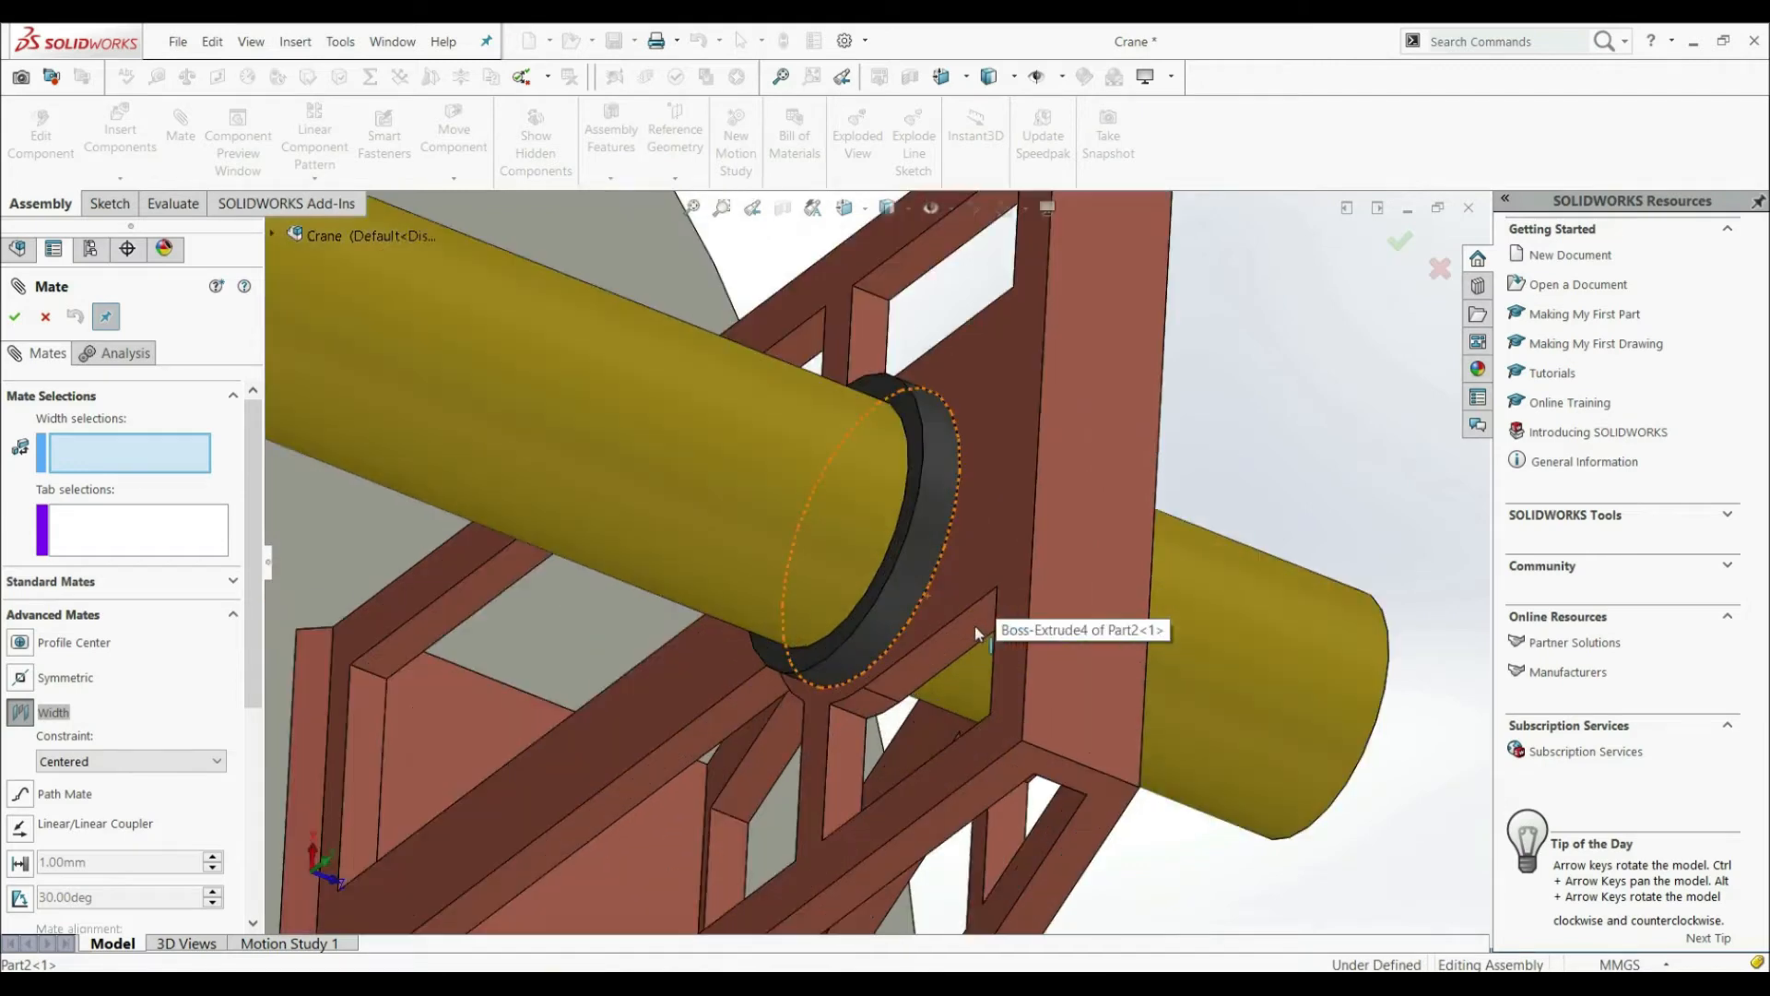
pyautogui.scroll(5, 793, 516)
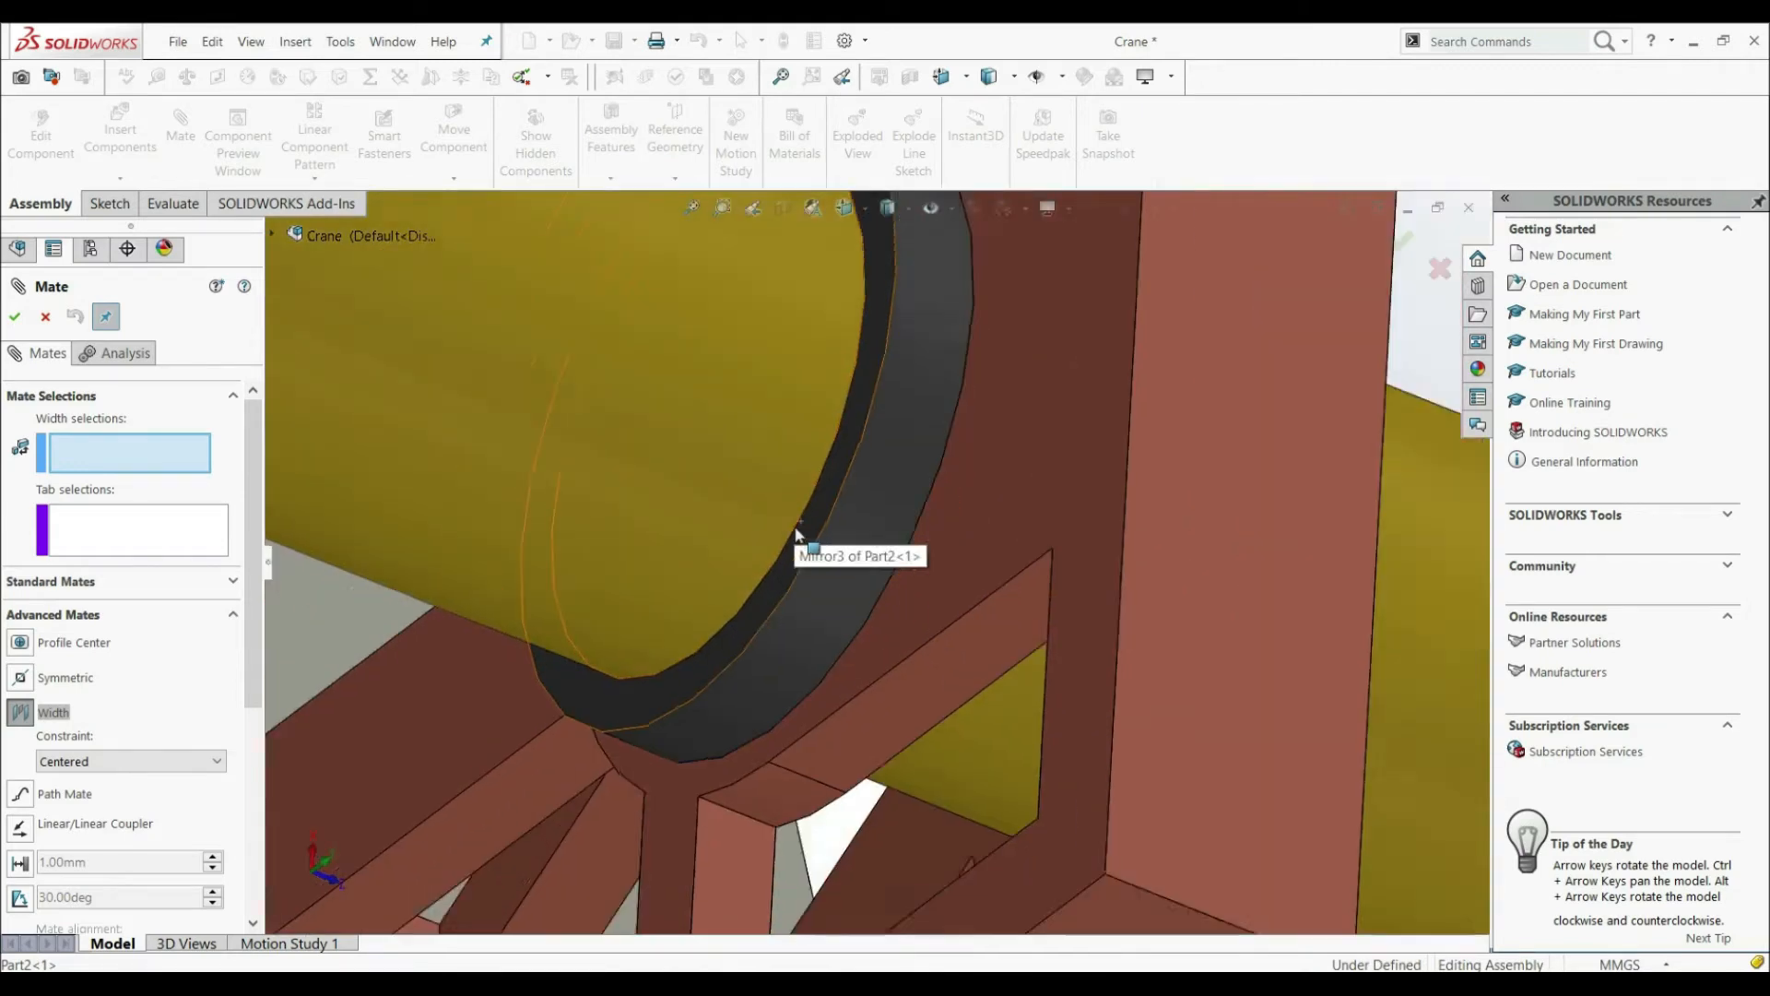
pyautogui.moveTo(949, 516); pyautogui.dragTo(884, 590, button='middle')
pyautogui.scroll(3, 916, 593)
pyautogui.scroll(-2, 1117, 592)
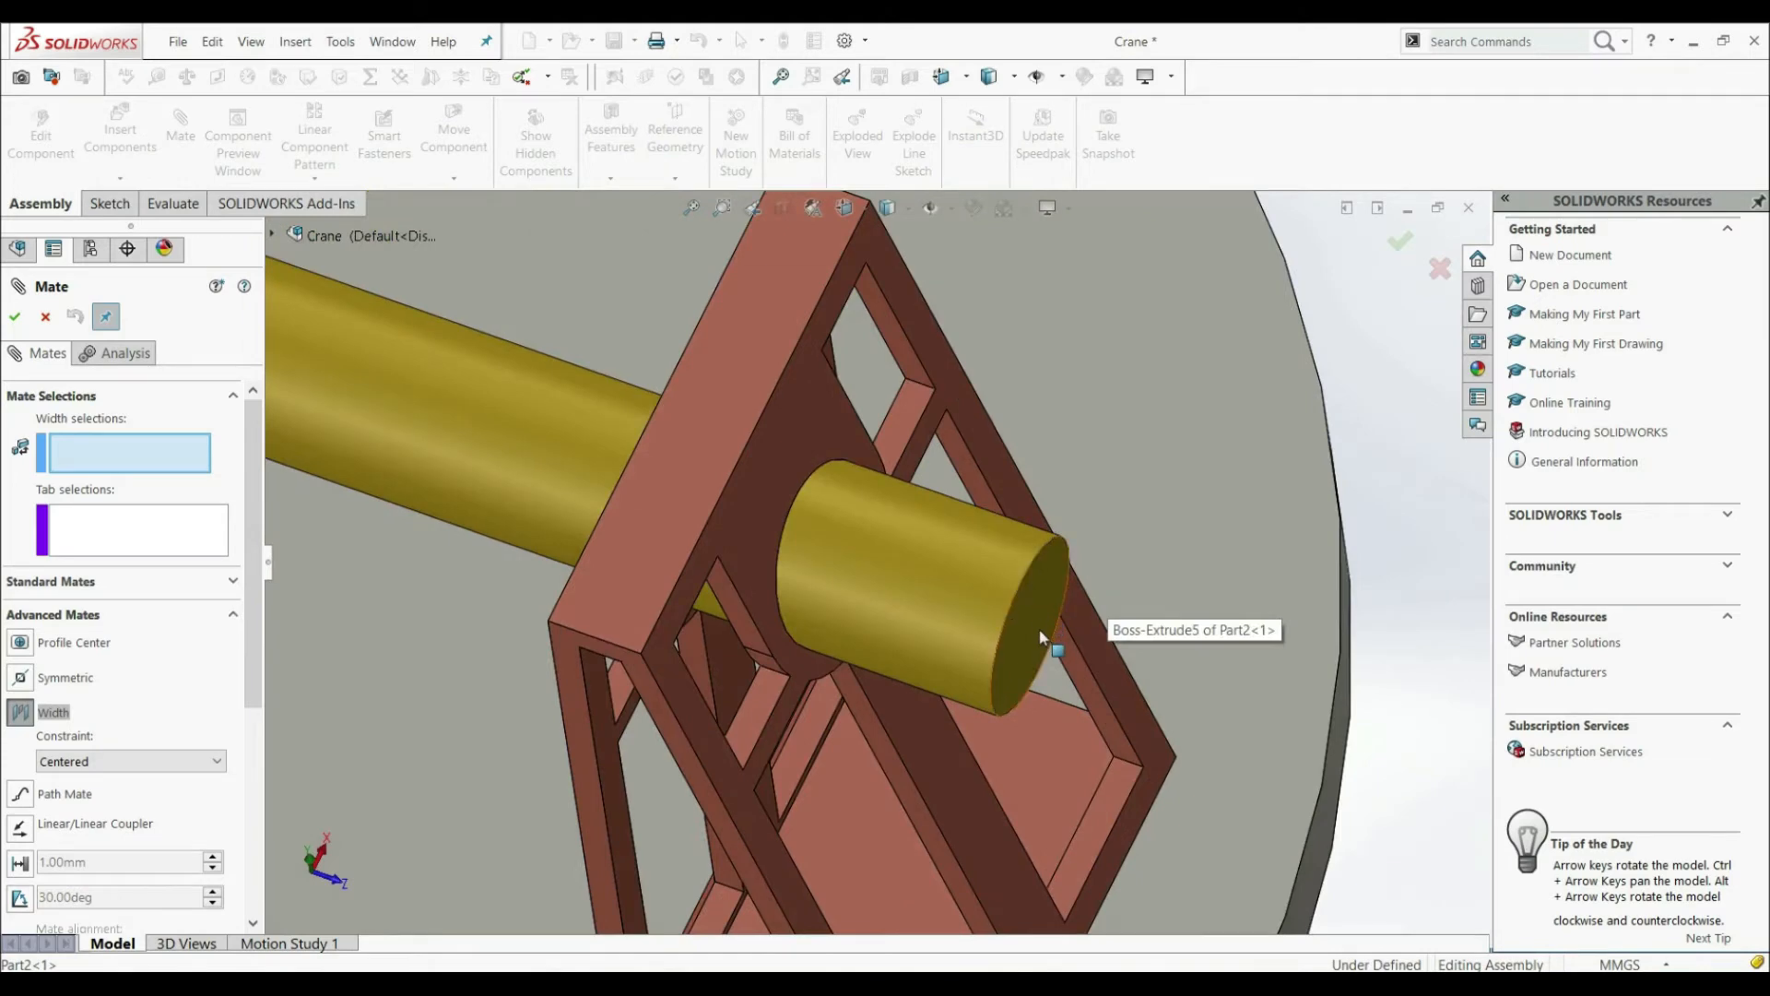
pyautogui.scroll(7, 1041, 615)
pyautogui.scroll(-6, 619, 479)
pyautogui.moveTo(580, 474); pyautogui.dragTo(509, 456, button='middle')
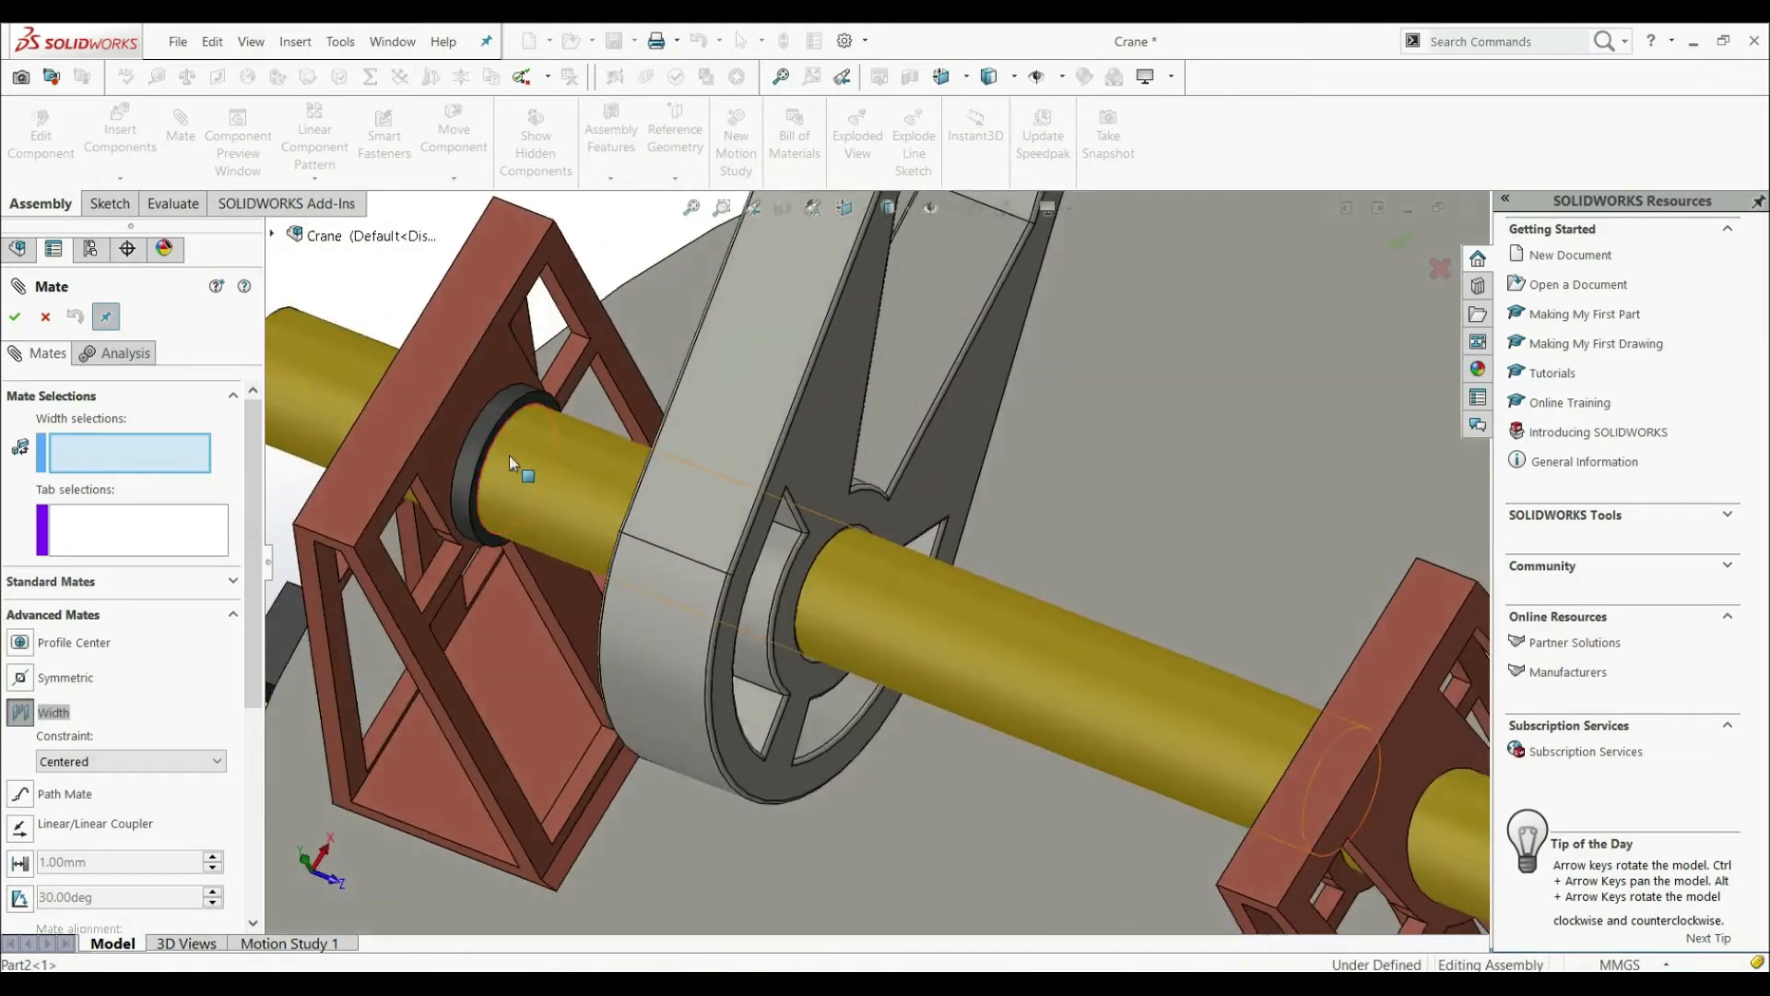
pyautogui.click(446, 439)
pyautogui.scroll(6, 884, 590)
pyautogui.moveTo(883, 590); pyautogui.dragTo(1033, 650, button='middle')
pyautogui.scroll(-5, 1005, 641)
pyautogui.click(975, 627)
pyautogui.scroll(5, 699, 693)
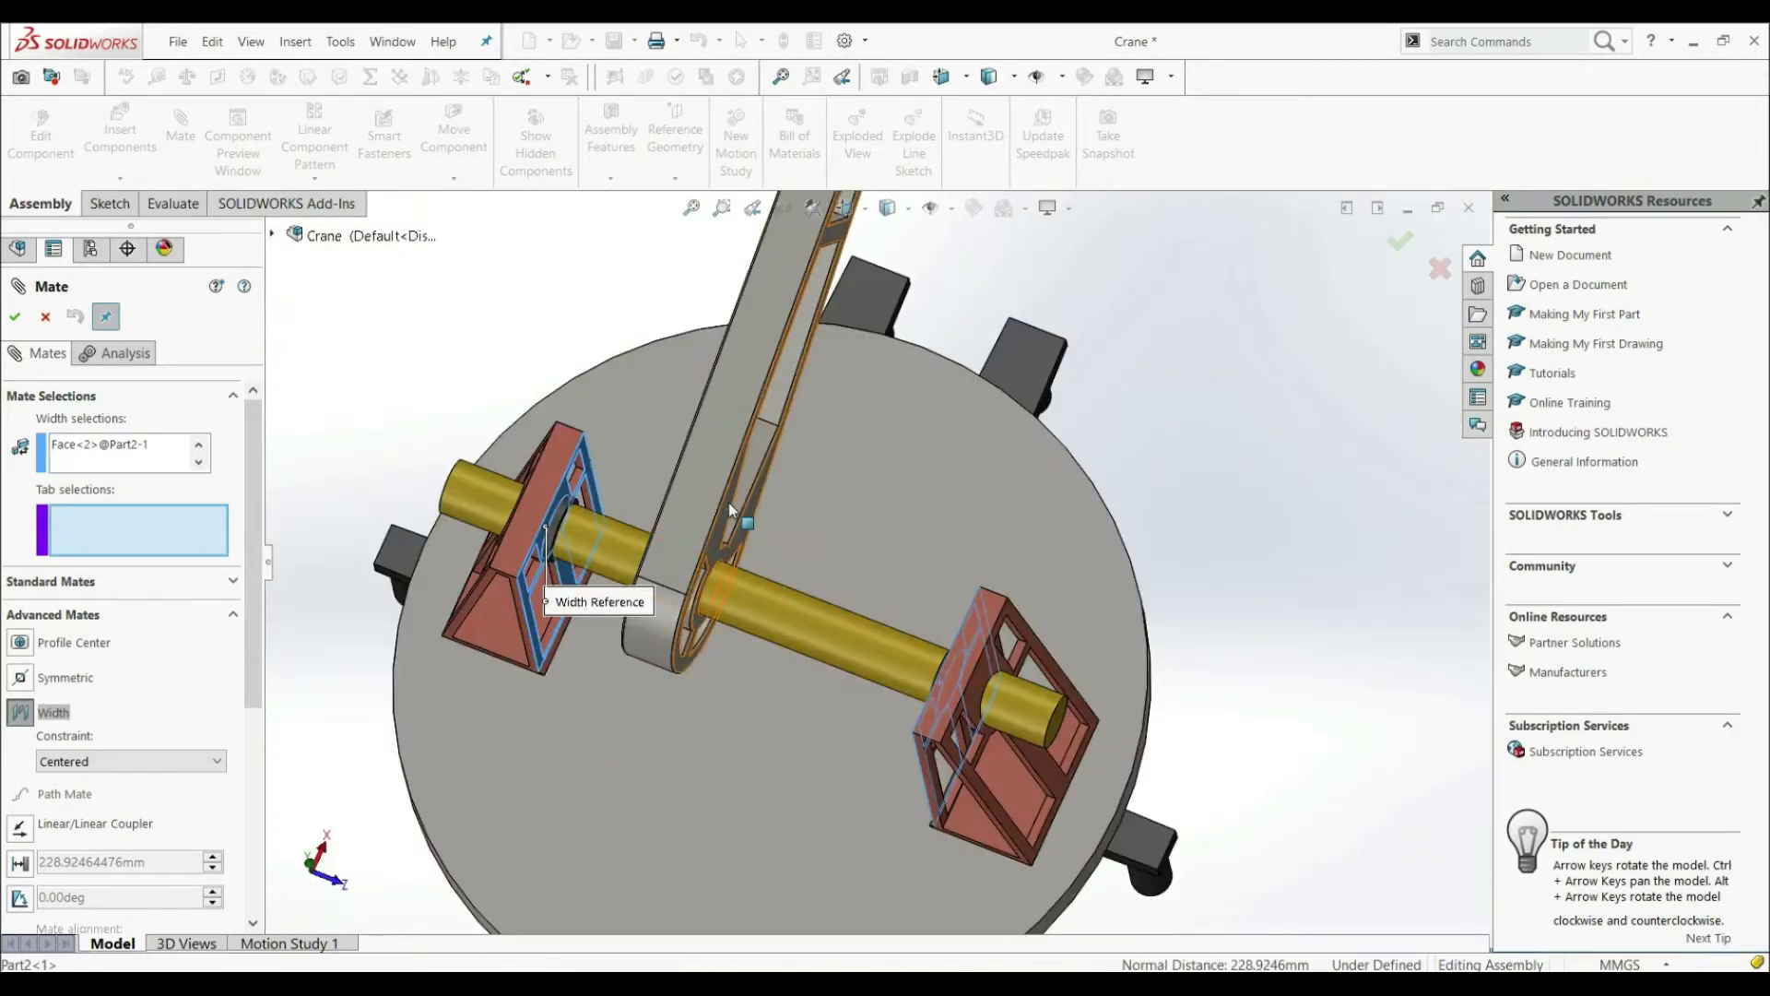
# Pick the two opposite side faces of the boom as the tab selections
pyautogui.moveTo(697, 550); pyautogui.dragTo(658, 518, button='middle')
pyautogui.scroll(-4, 658, 518)
pyautogui.scroll(-3, 769, 546)
pyautogui.click(769, 544)
pyautogui.scroll(5, 742, 660)
pyautogui.moveTo(743, 660); pyautogui.dragTo(743, 553, button='middle')
pyautogui.scroll(-4, 743, 551)
pyautogui.click(743, 551)
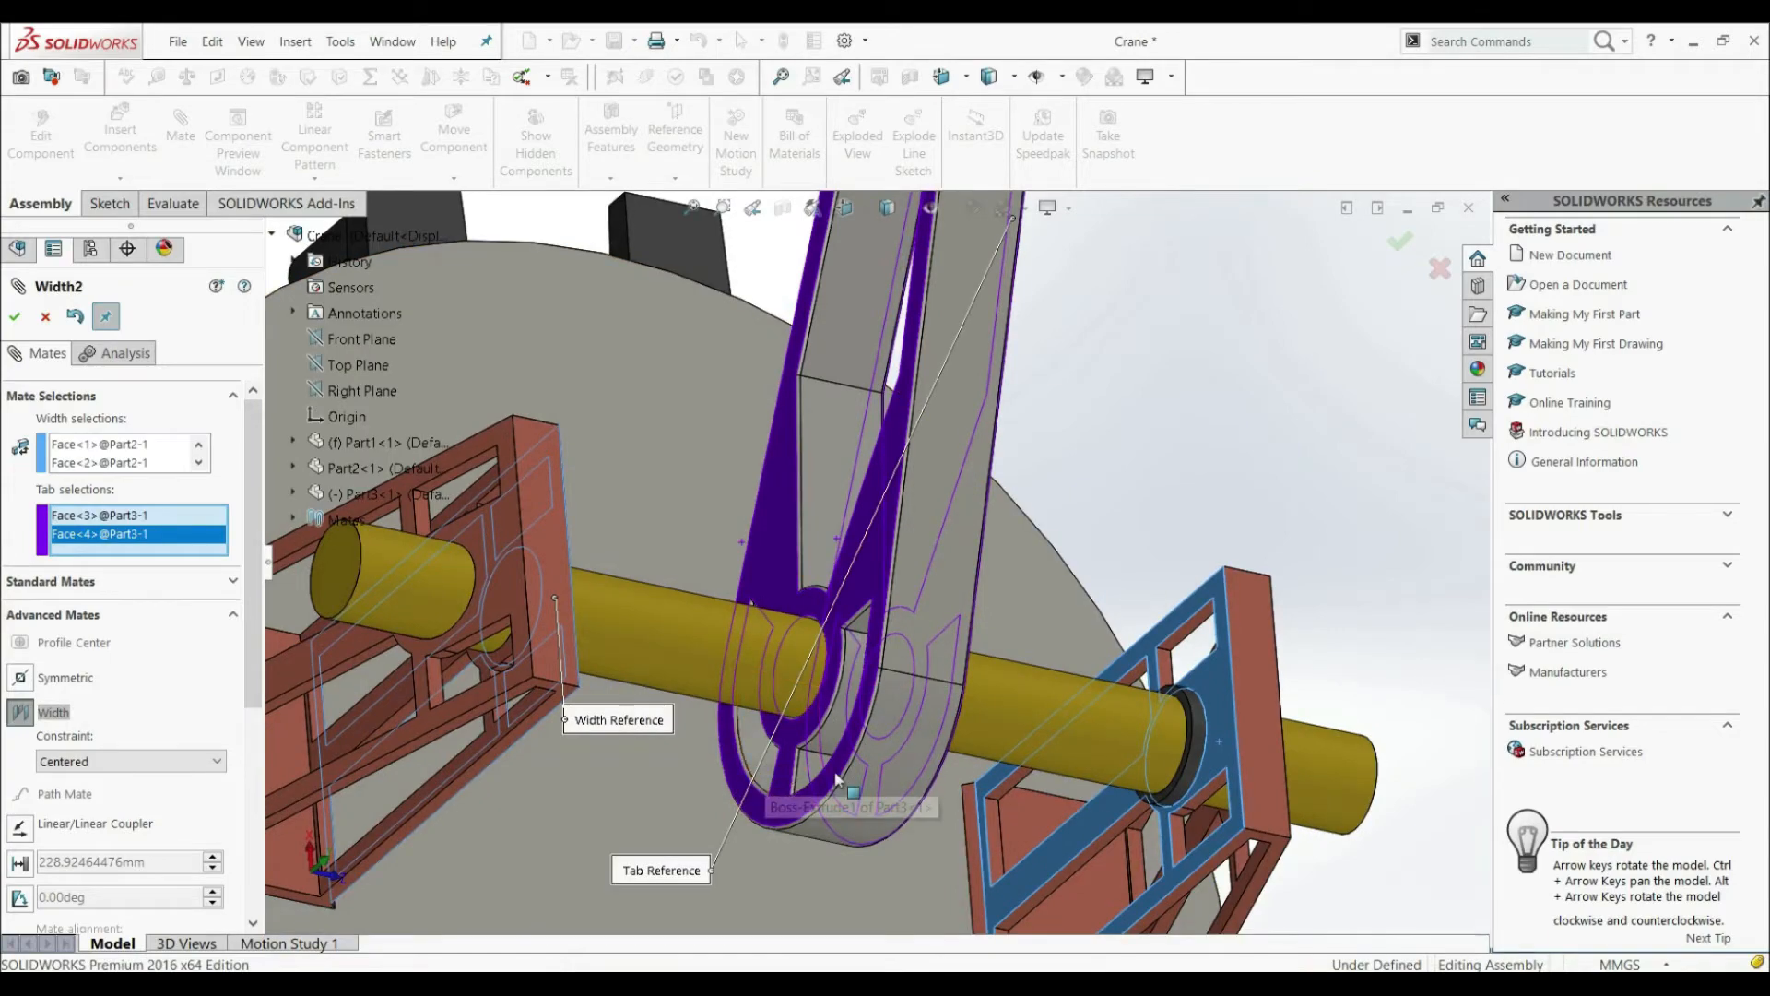
# Check the mate references, accept the Width mate with the Centered constraint and finish mating
pyautogui.scroll(3, 838, 780)
pyautogui.moveTo(839, 781); pyautogui.dragTo(725, 682, button='middle')
pyautogui.scroll(3, 725, 682)
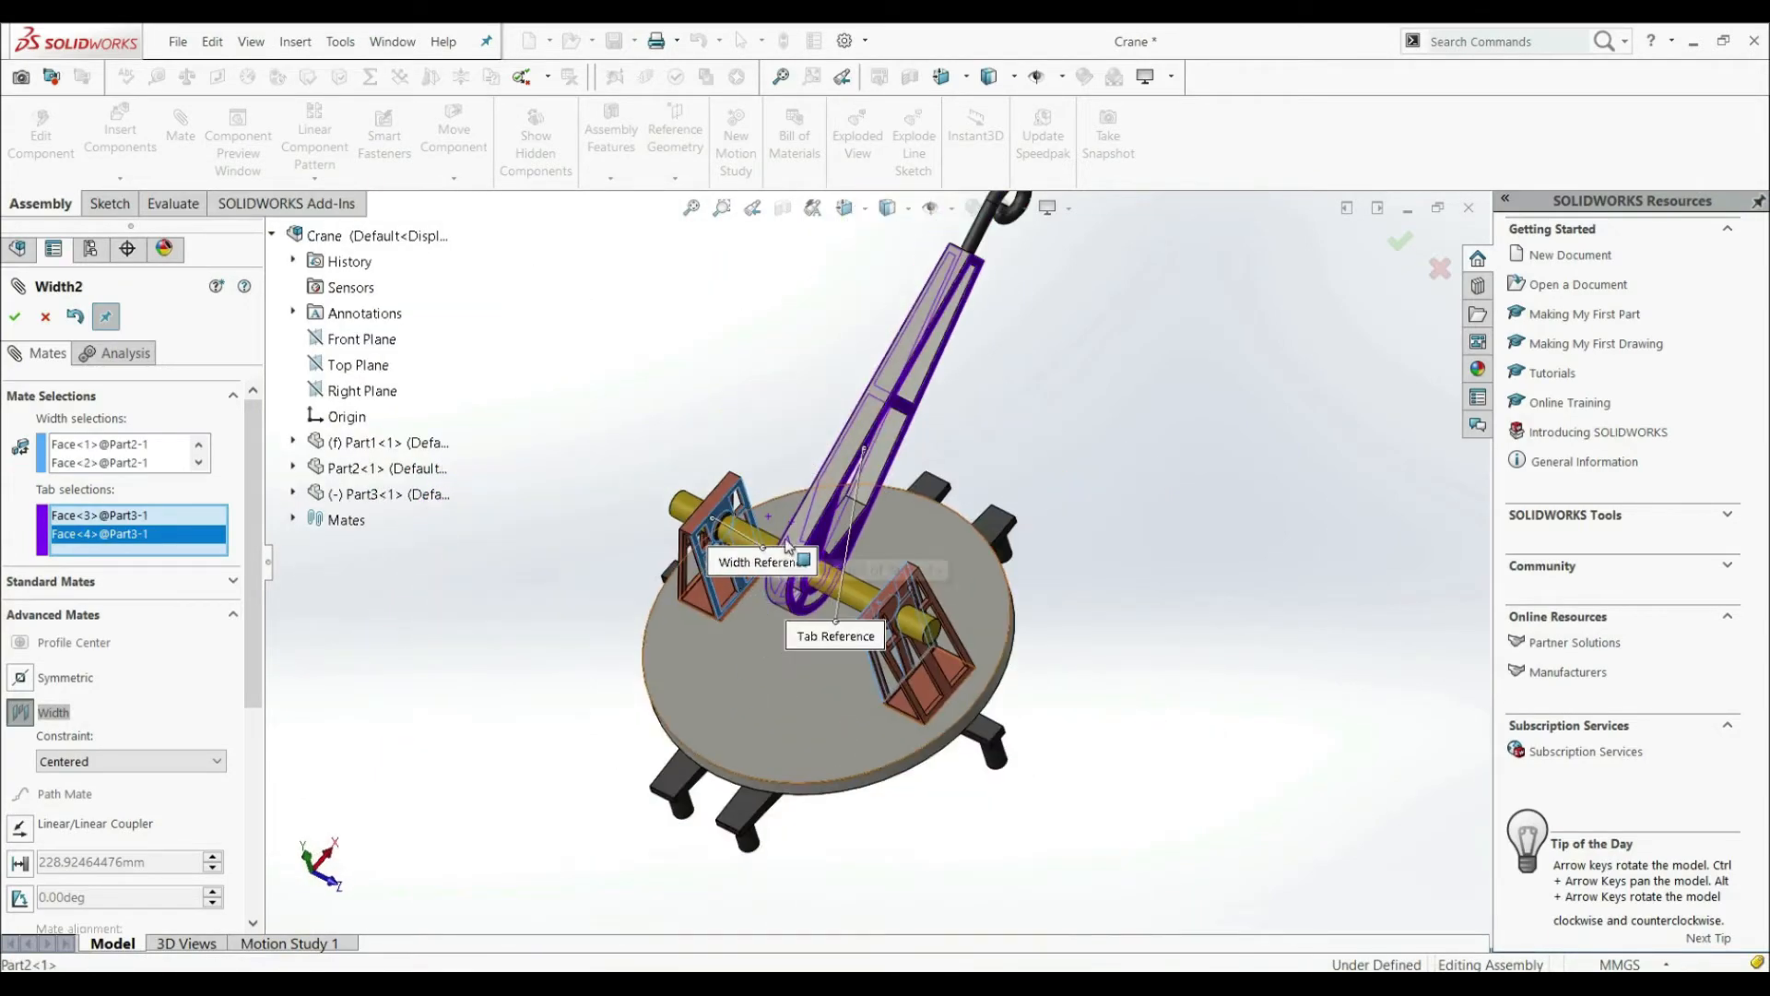
pyautogui.scroll(-3, 887, 608)
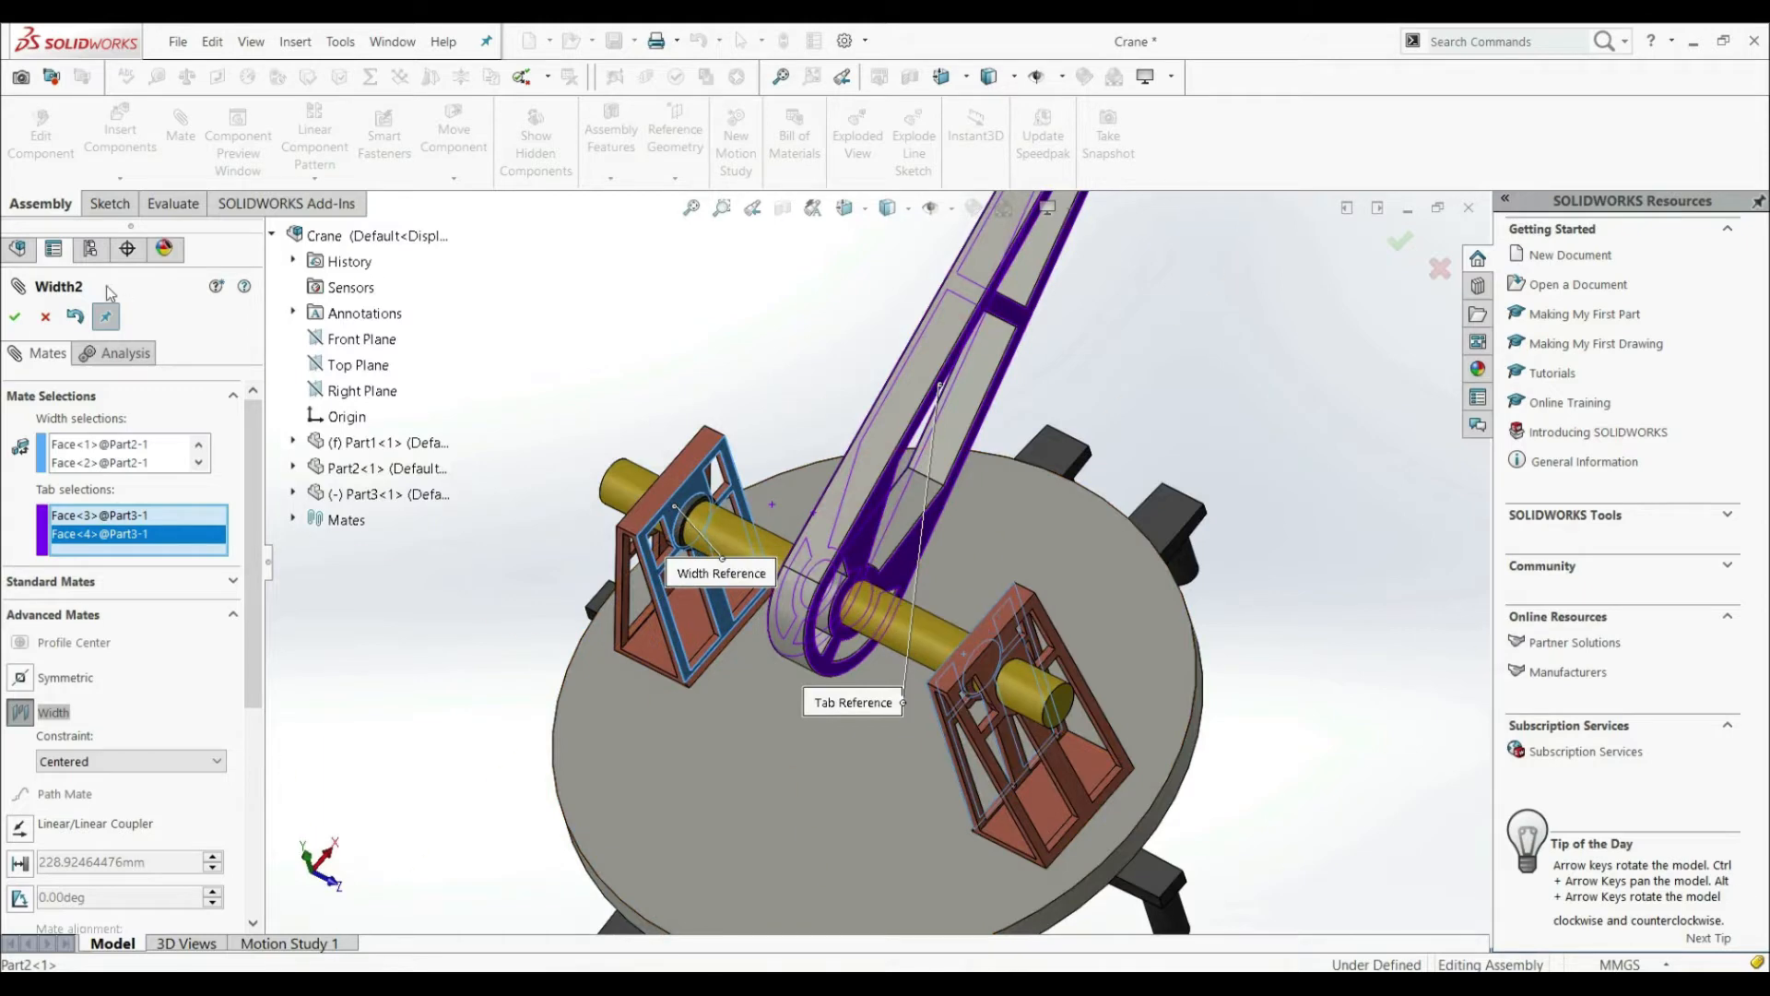
pyautogui.click(16, 317)
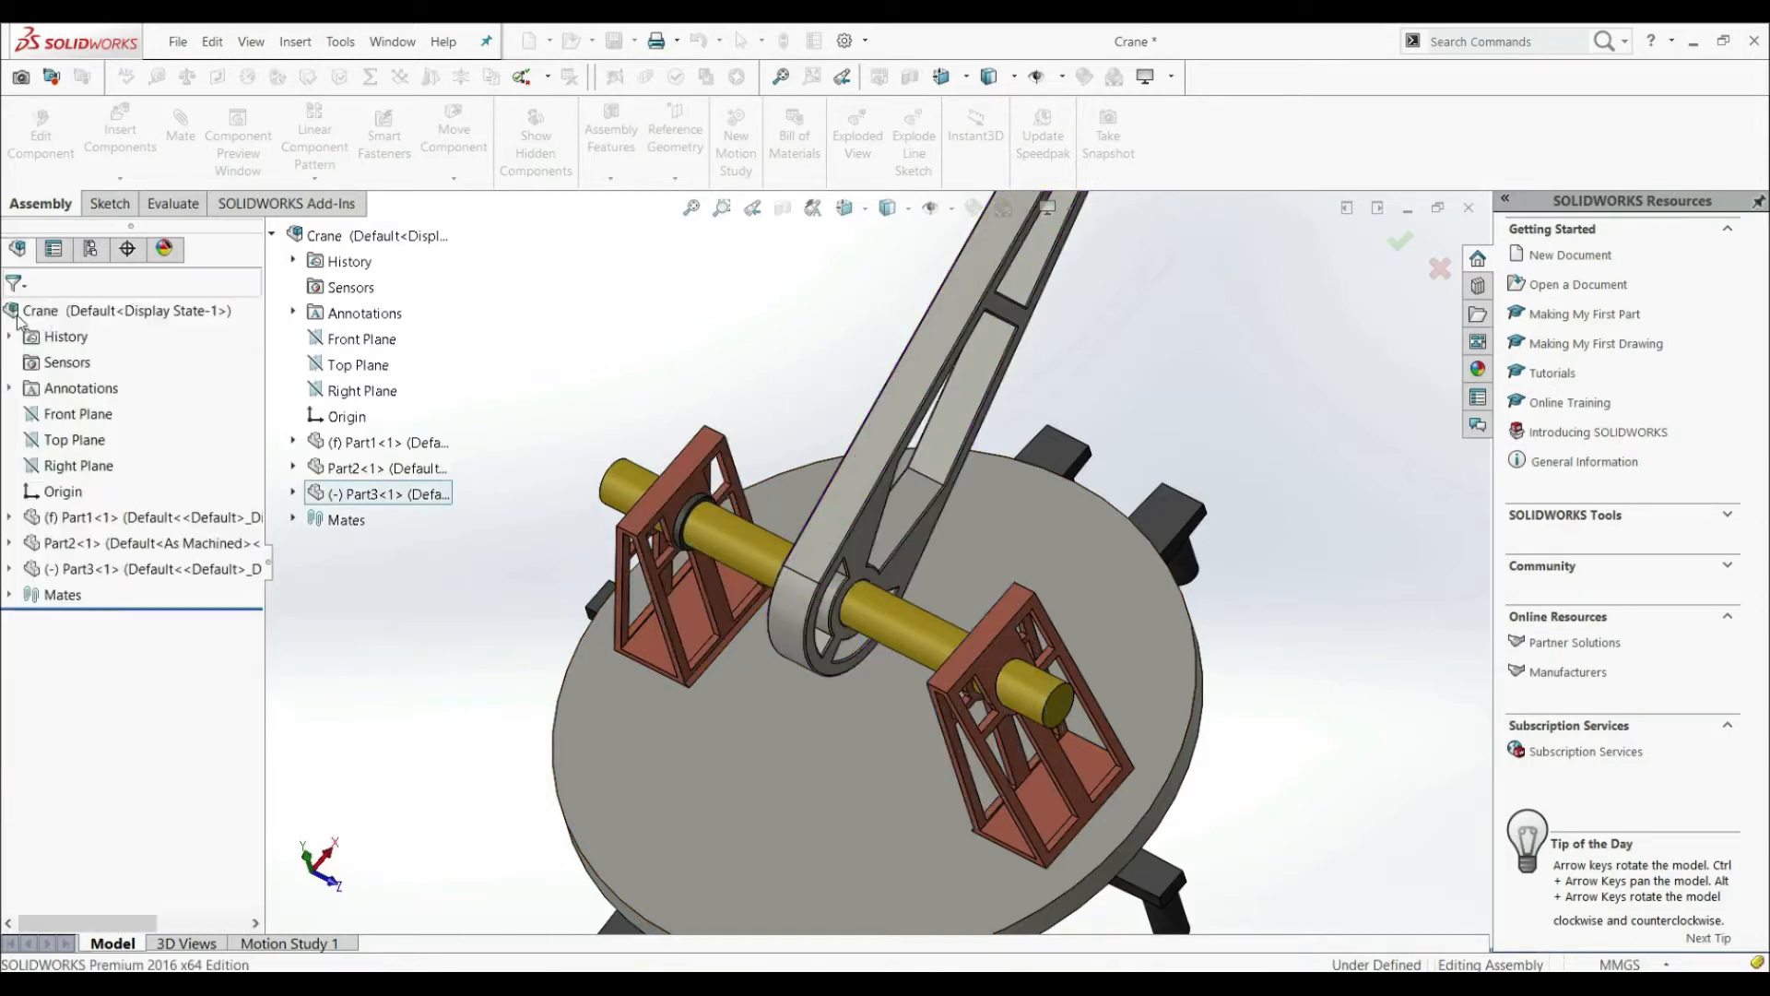
pyautogui.click(16, 317)
# Move the boom to test its motion under the centered Width mate and inspect its position between the supports
pyautogui.scroll(3, 822, 498)
pyautogui.moveTo(892, 496); pyautogui.dragTo(940, 410)
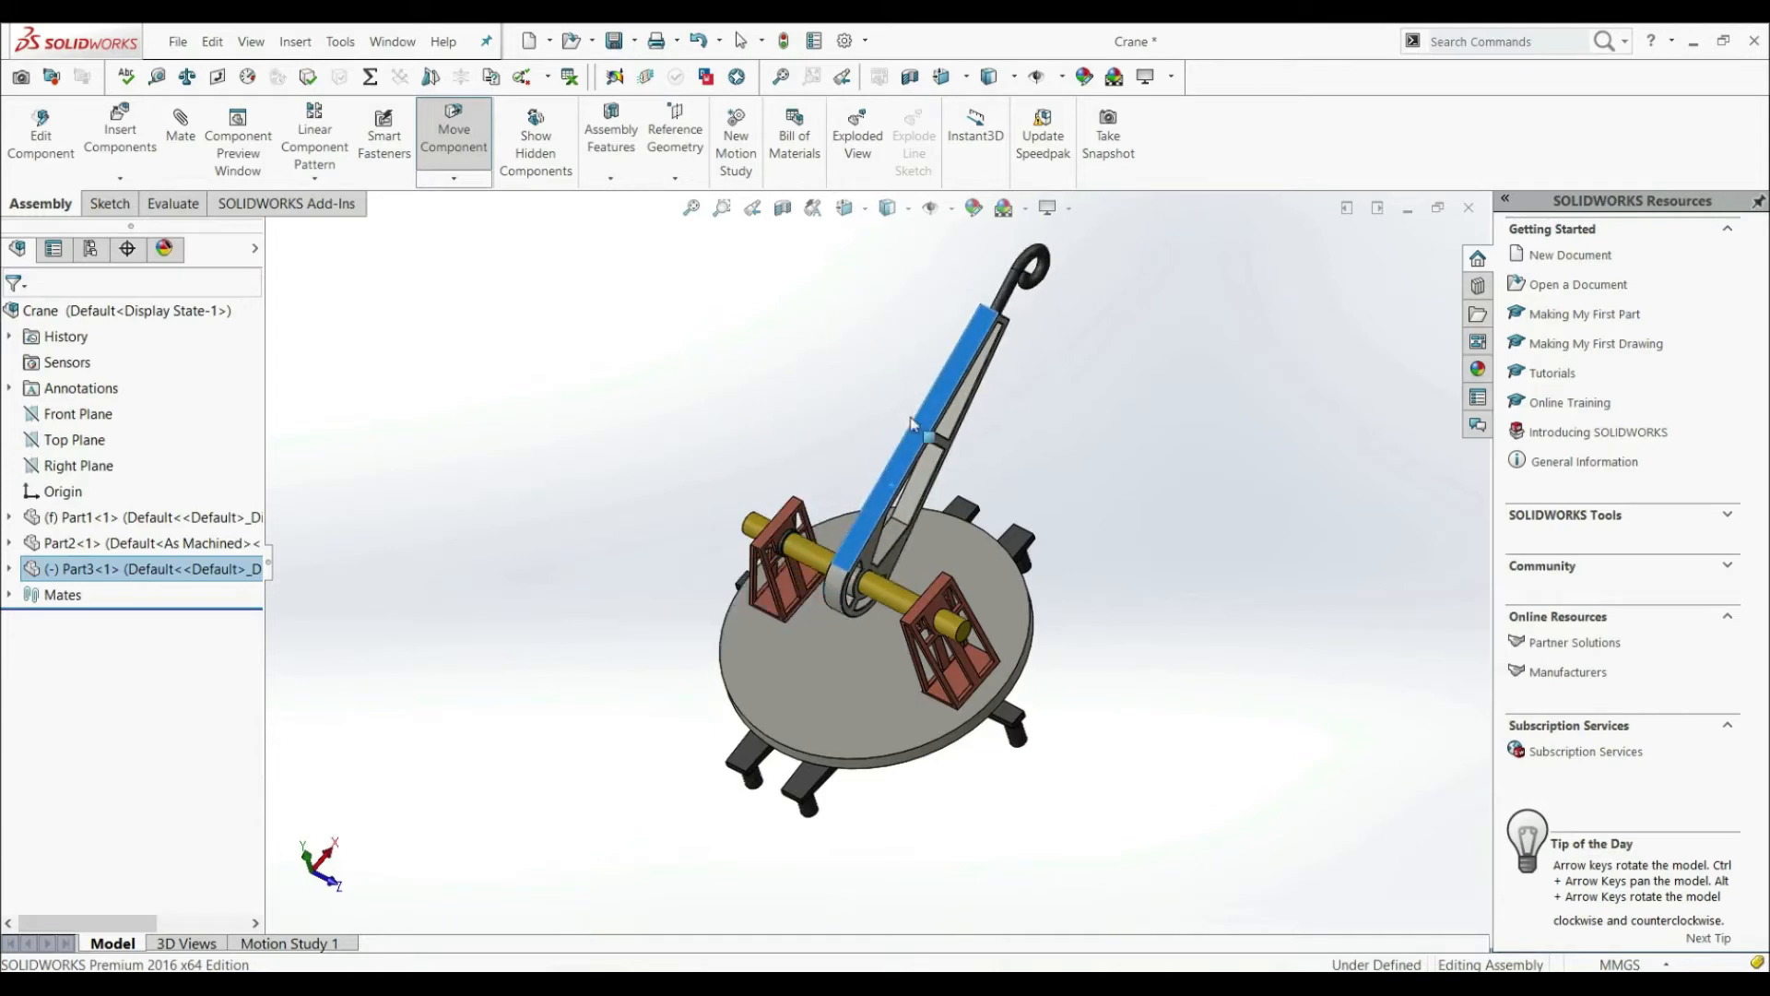
pyautogui.press('Escape')
pyautogui.moveTo(911, 666); pyautogui.dragTo(926, 595, button='middle')
pyautogui.scroll(-2, 871, 540)
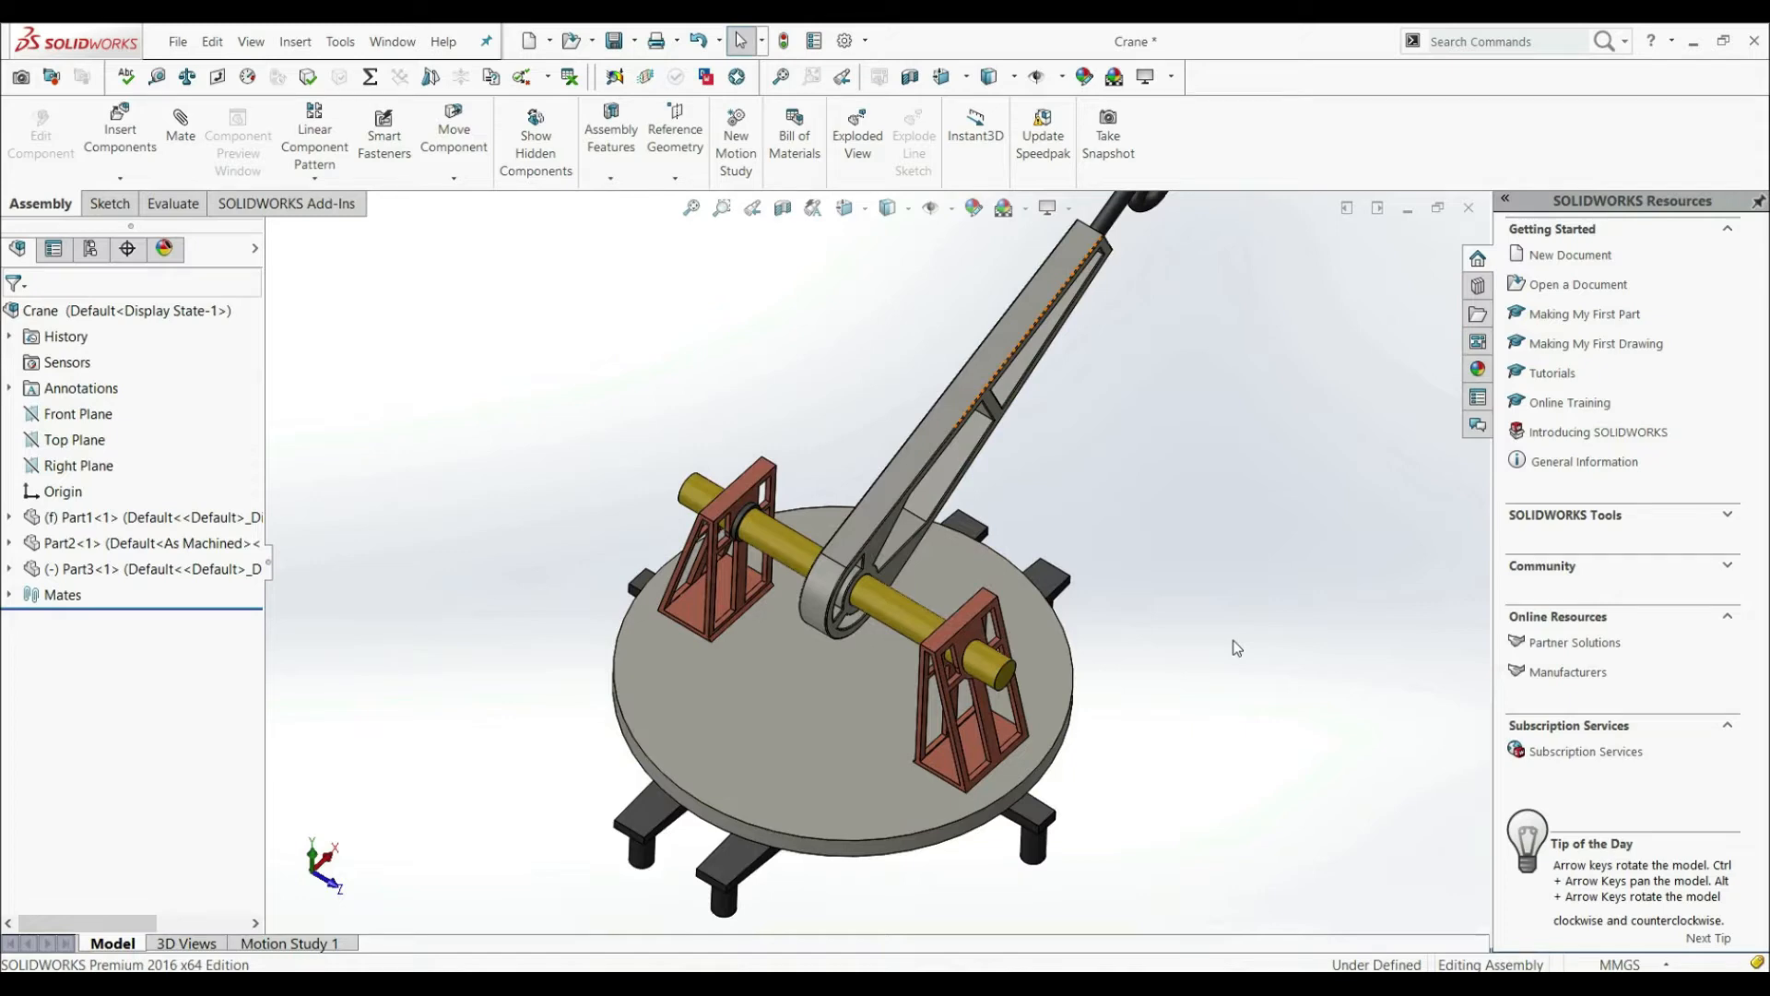
# Edit the Width2 mate between the supports and the boom, changing its constraint to Free
pyautogui.click(8, 598)
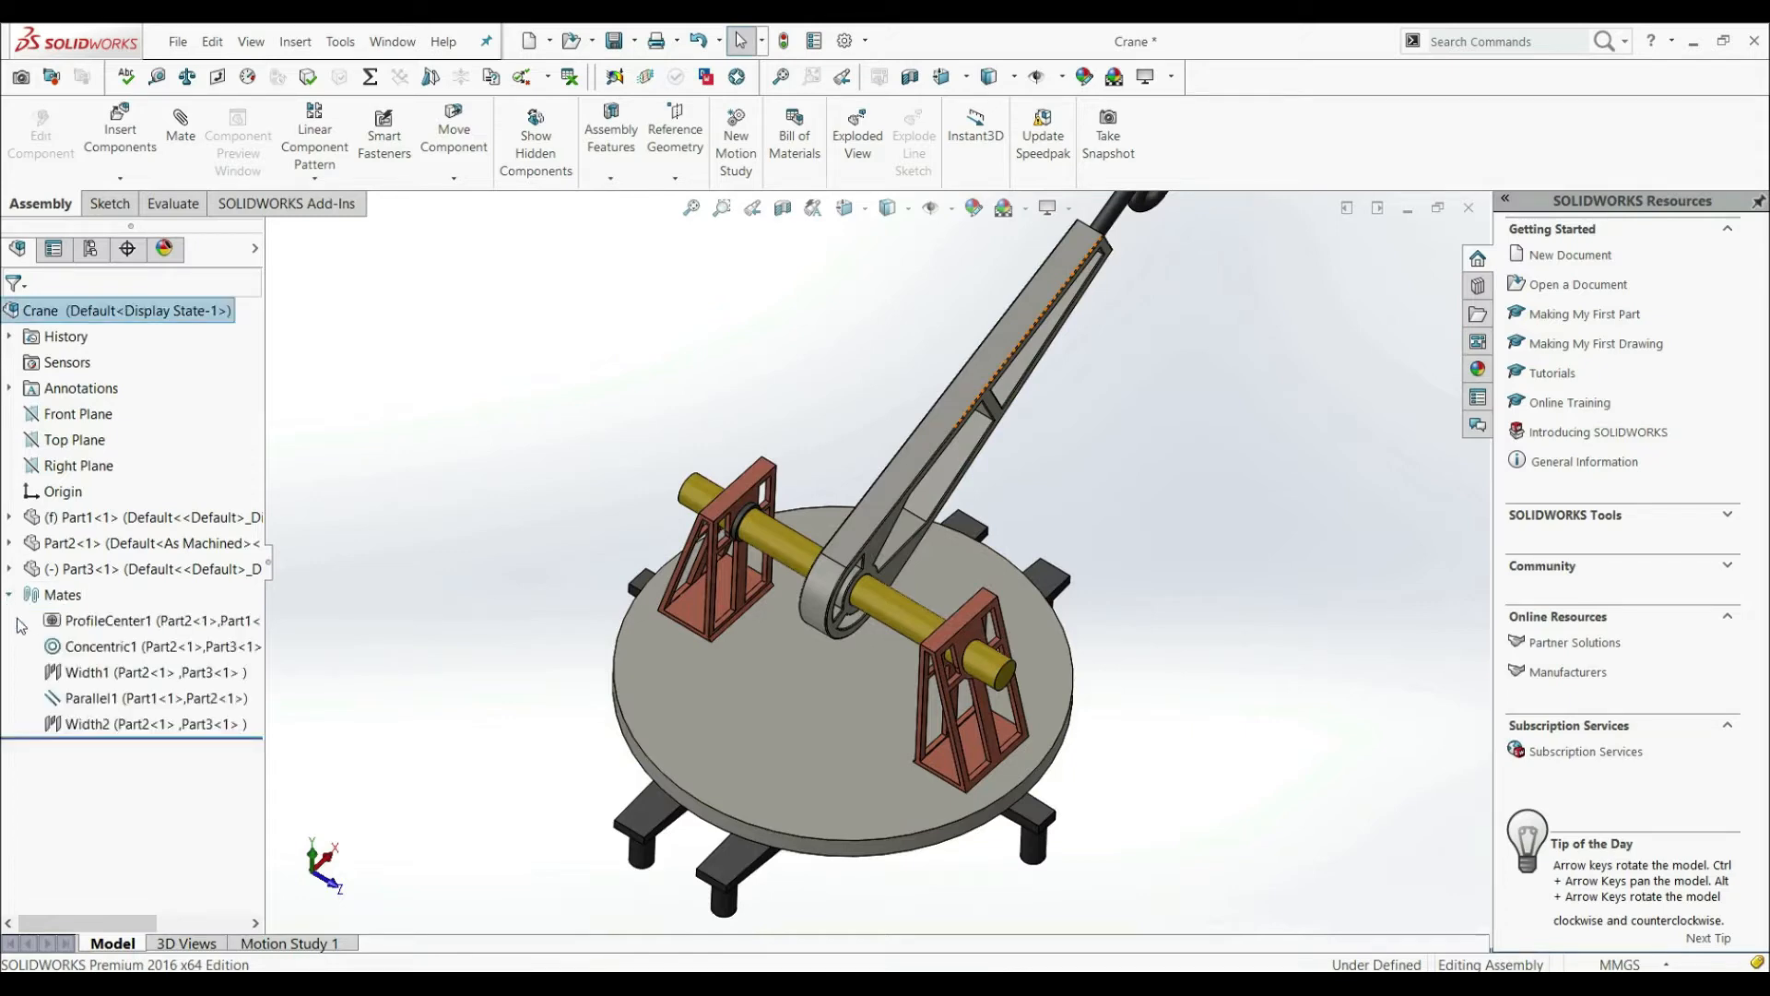
pyautogui.rightClick(87, 730)
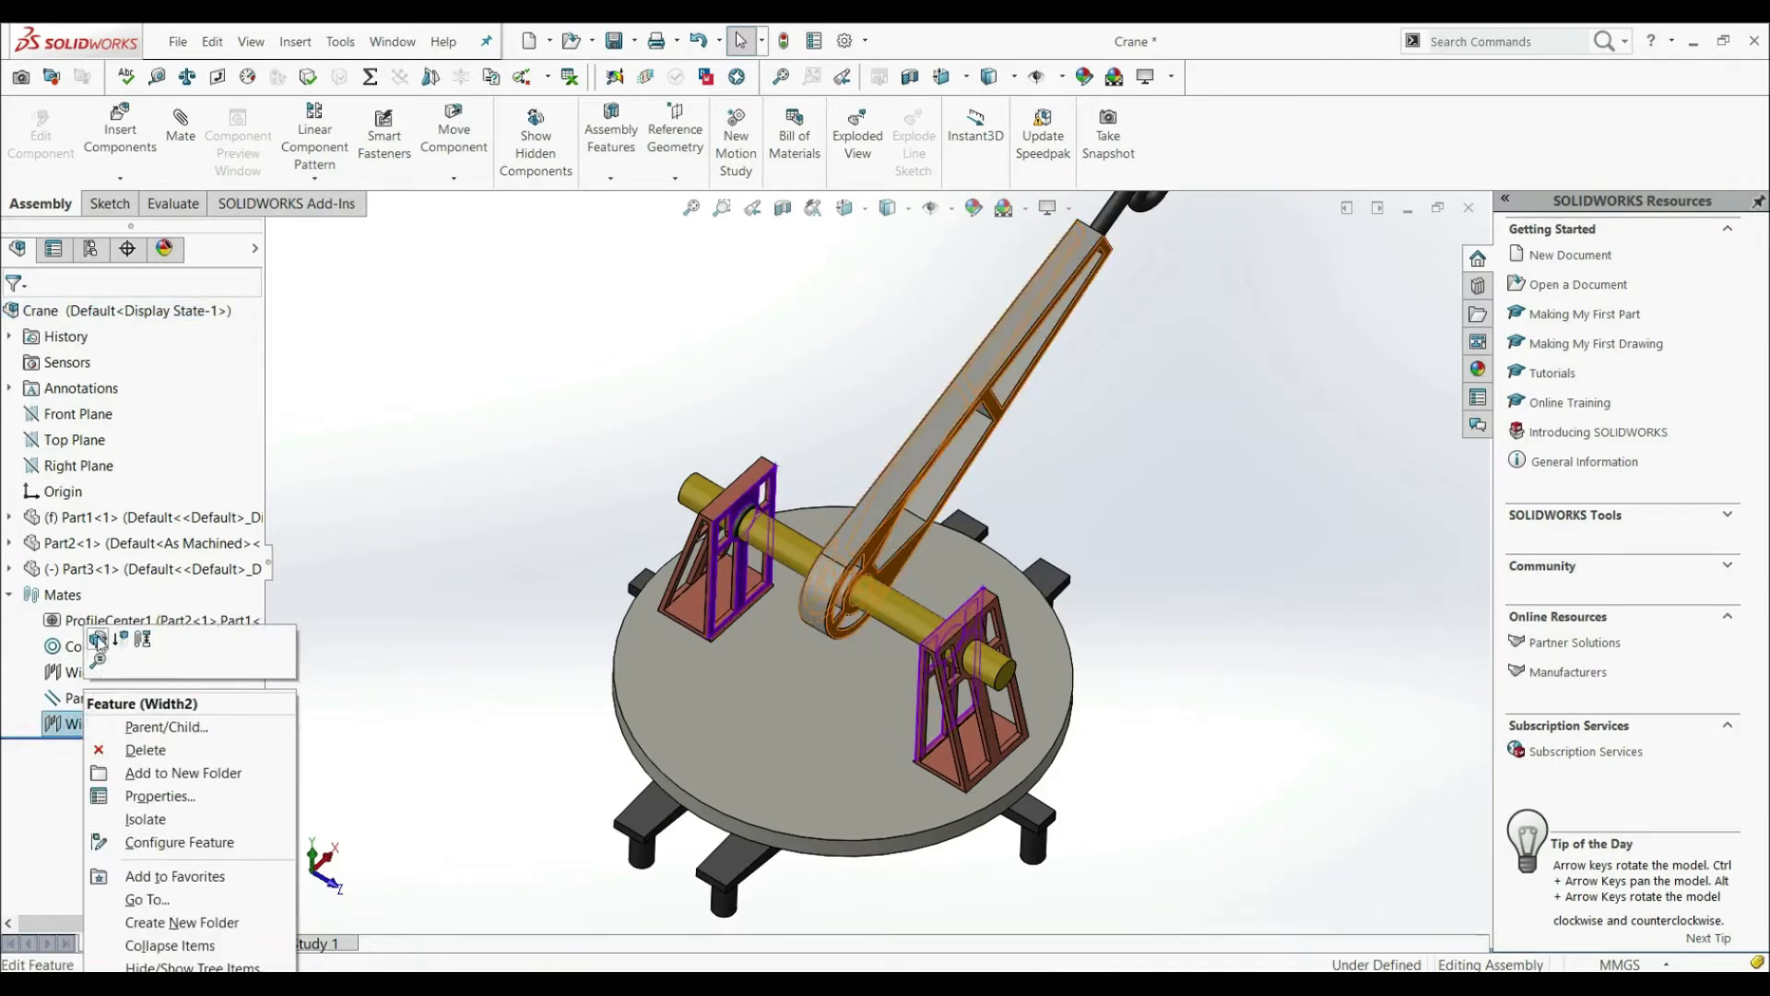
pyautogui.click(98, 639)
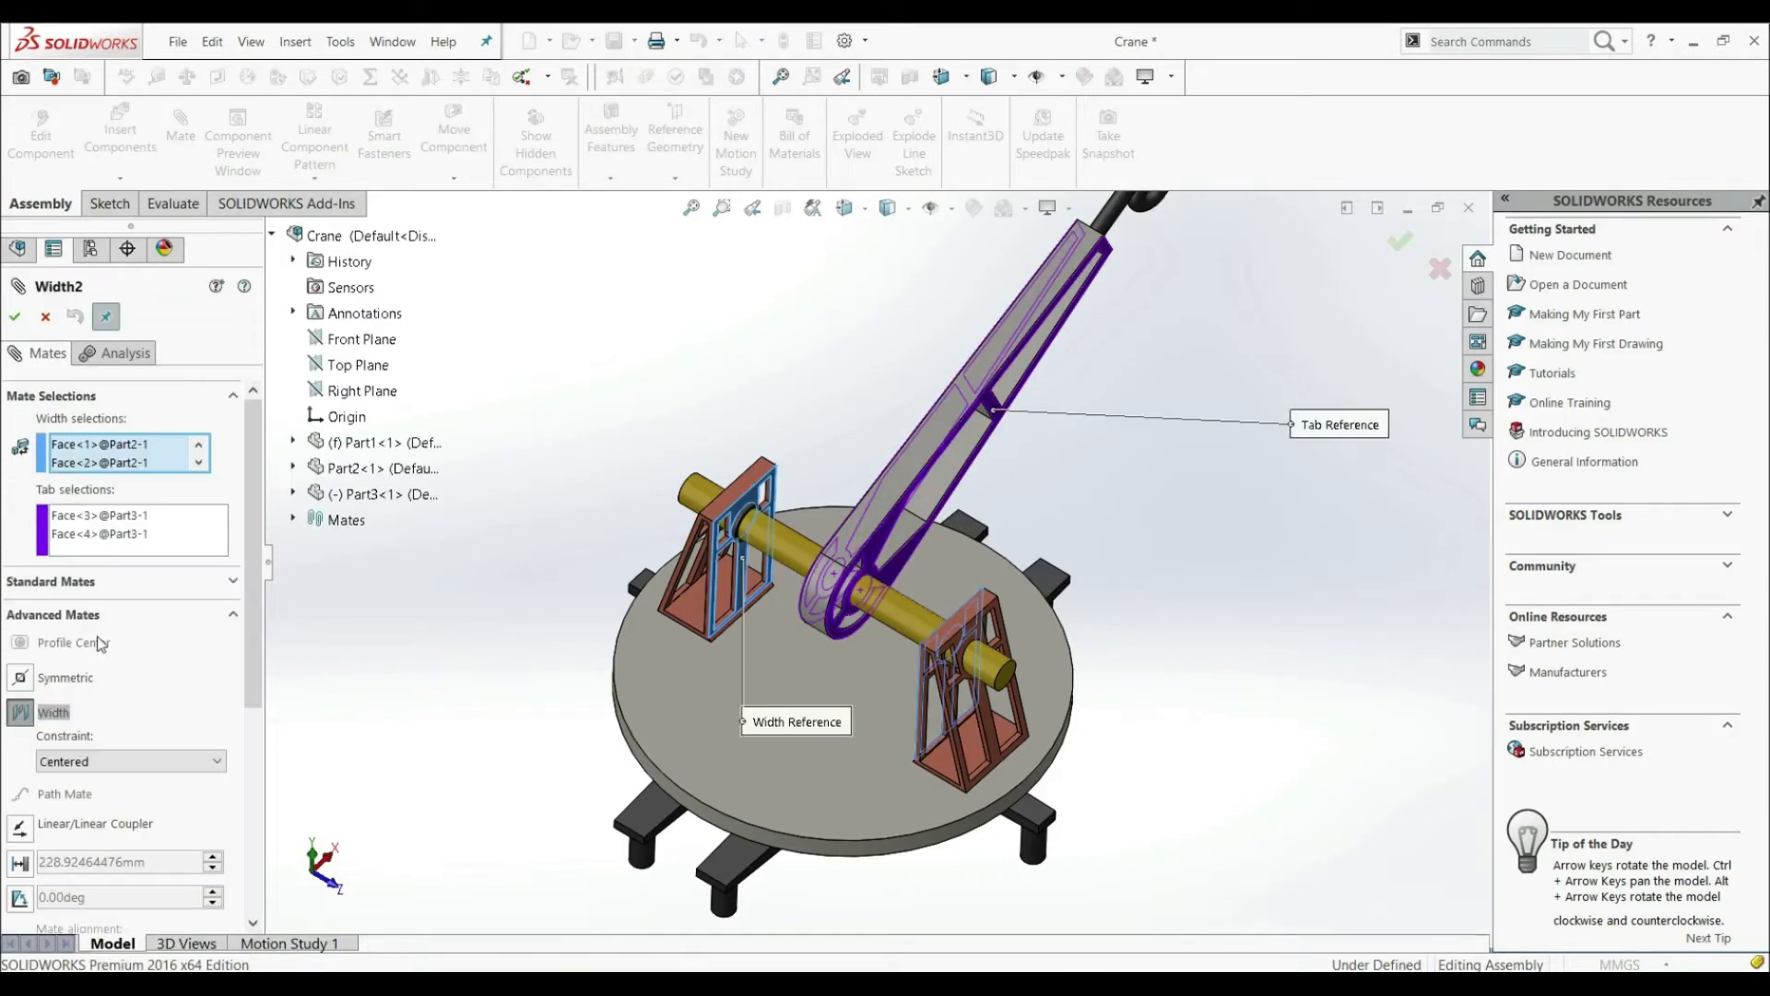
pyautogui.moveTo(251, 534); pyautogui.dragTo(256, 632)
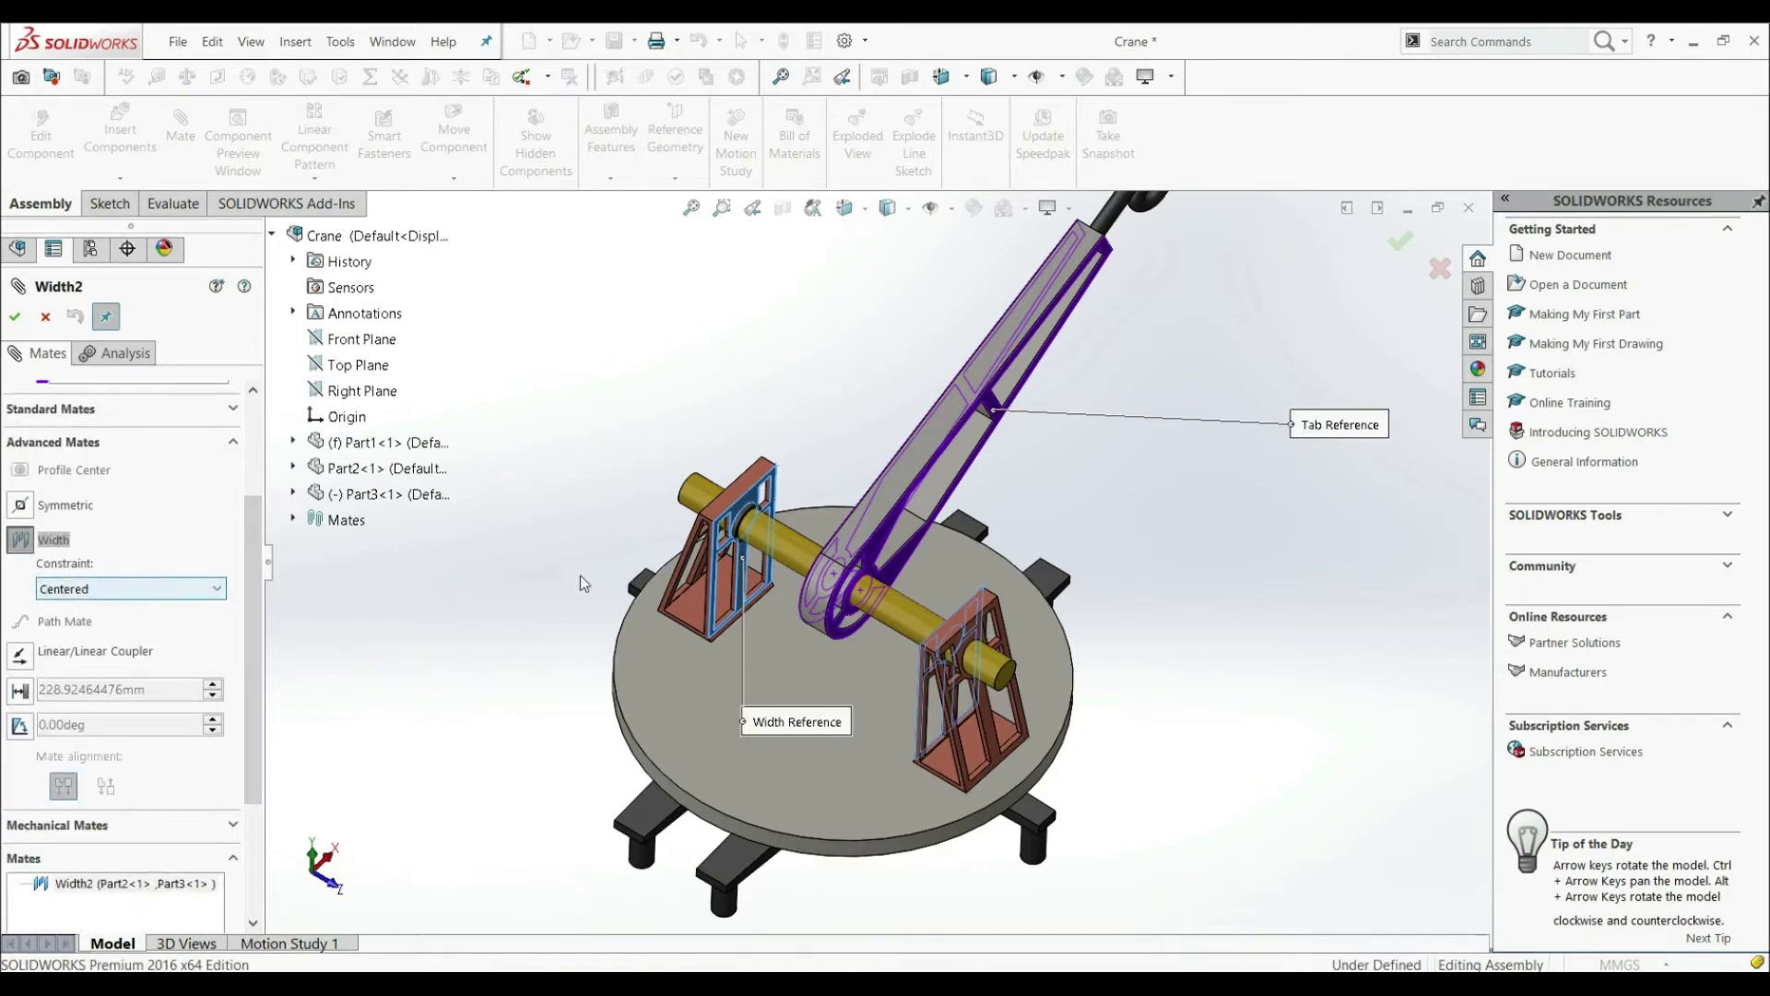
pyautogui.scroll(-2, 848, 534)
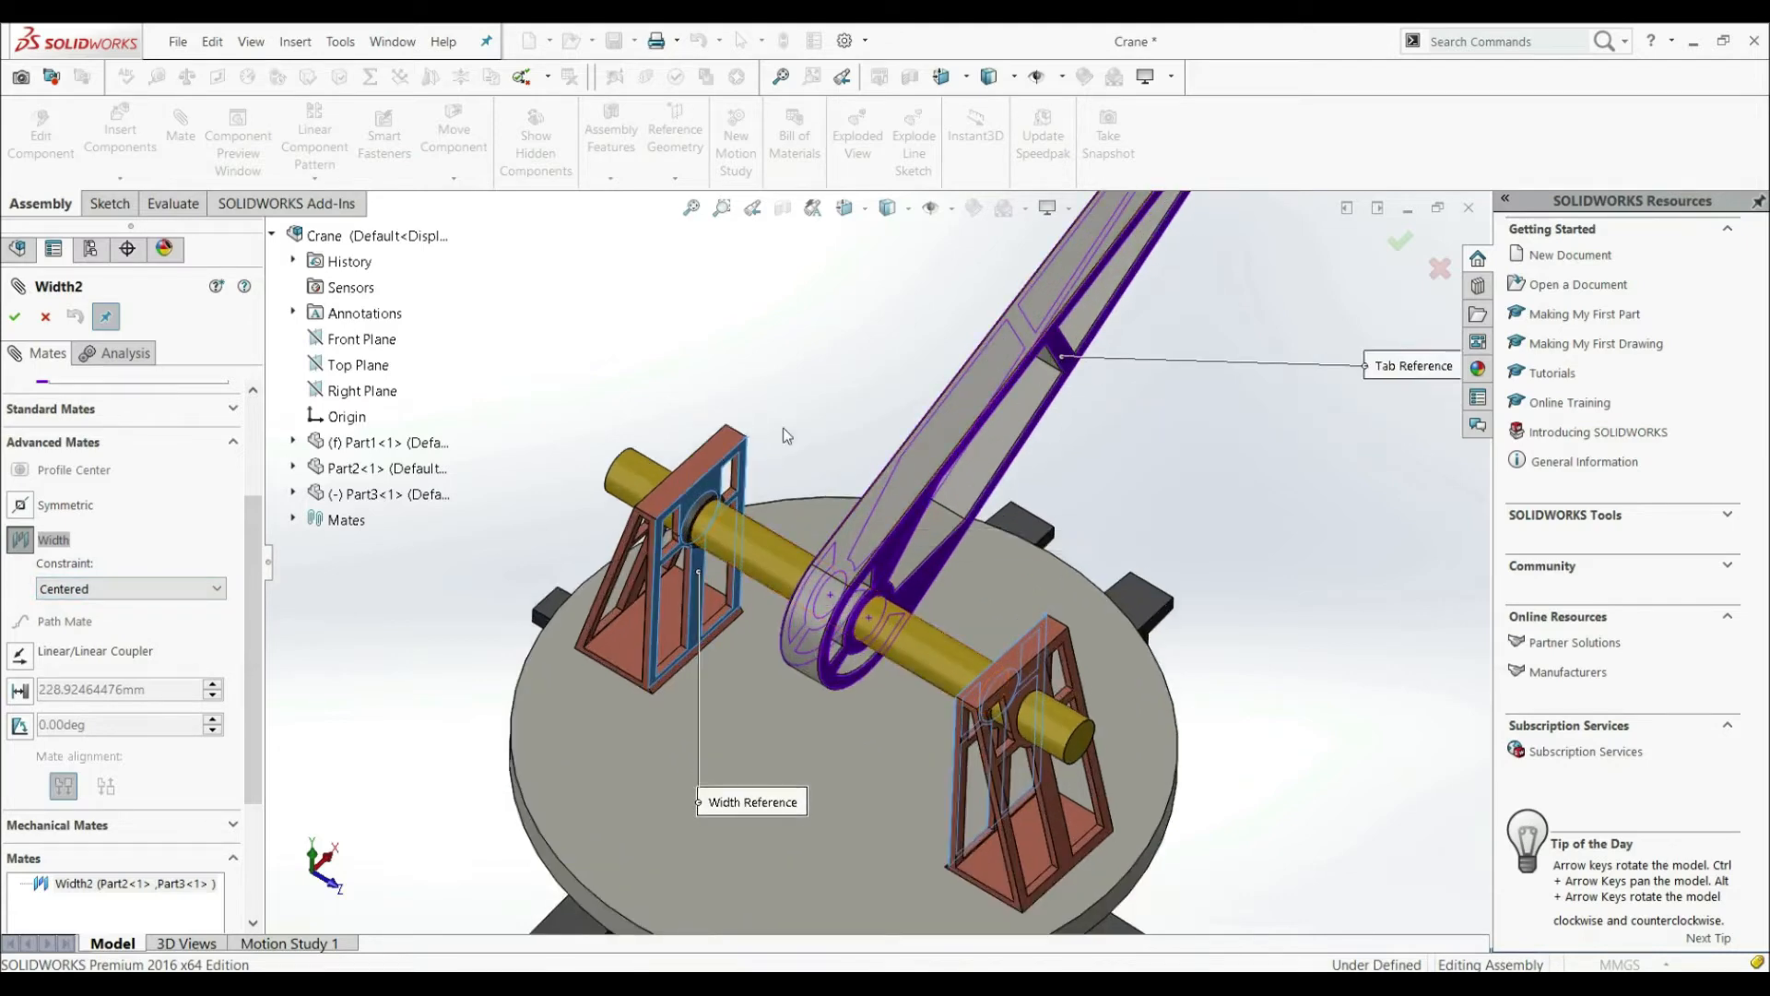
pyautogui.moveTo(822, 572); pyautogui.dragTo(644, 609, button='middle')
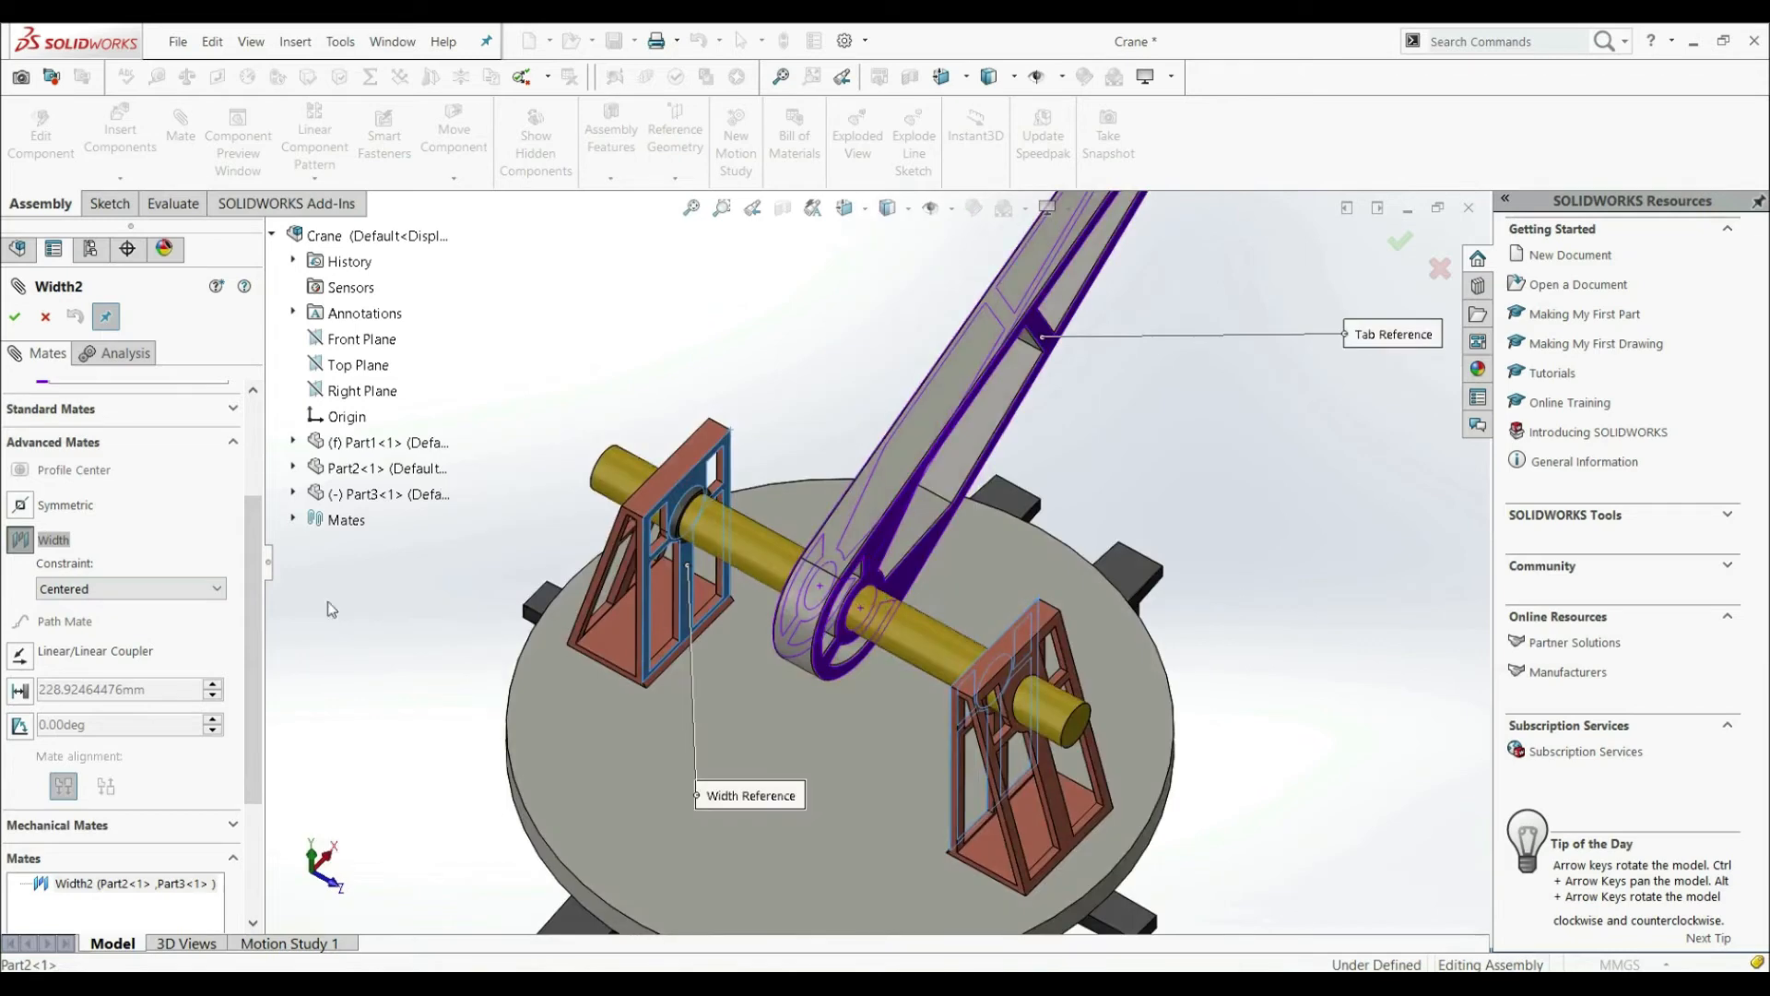
pyautogui.click(180, 591)
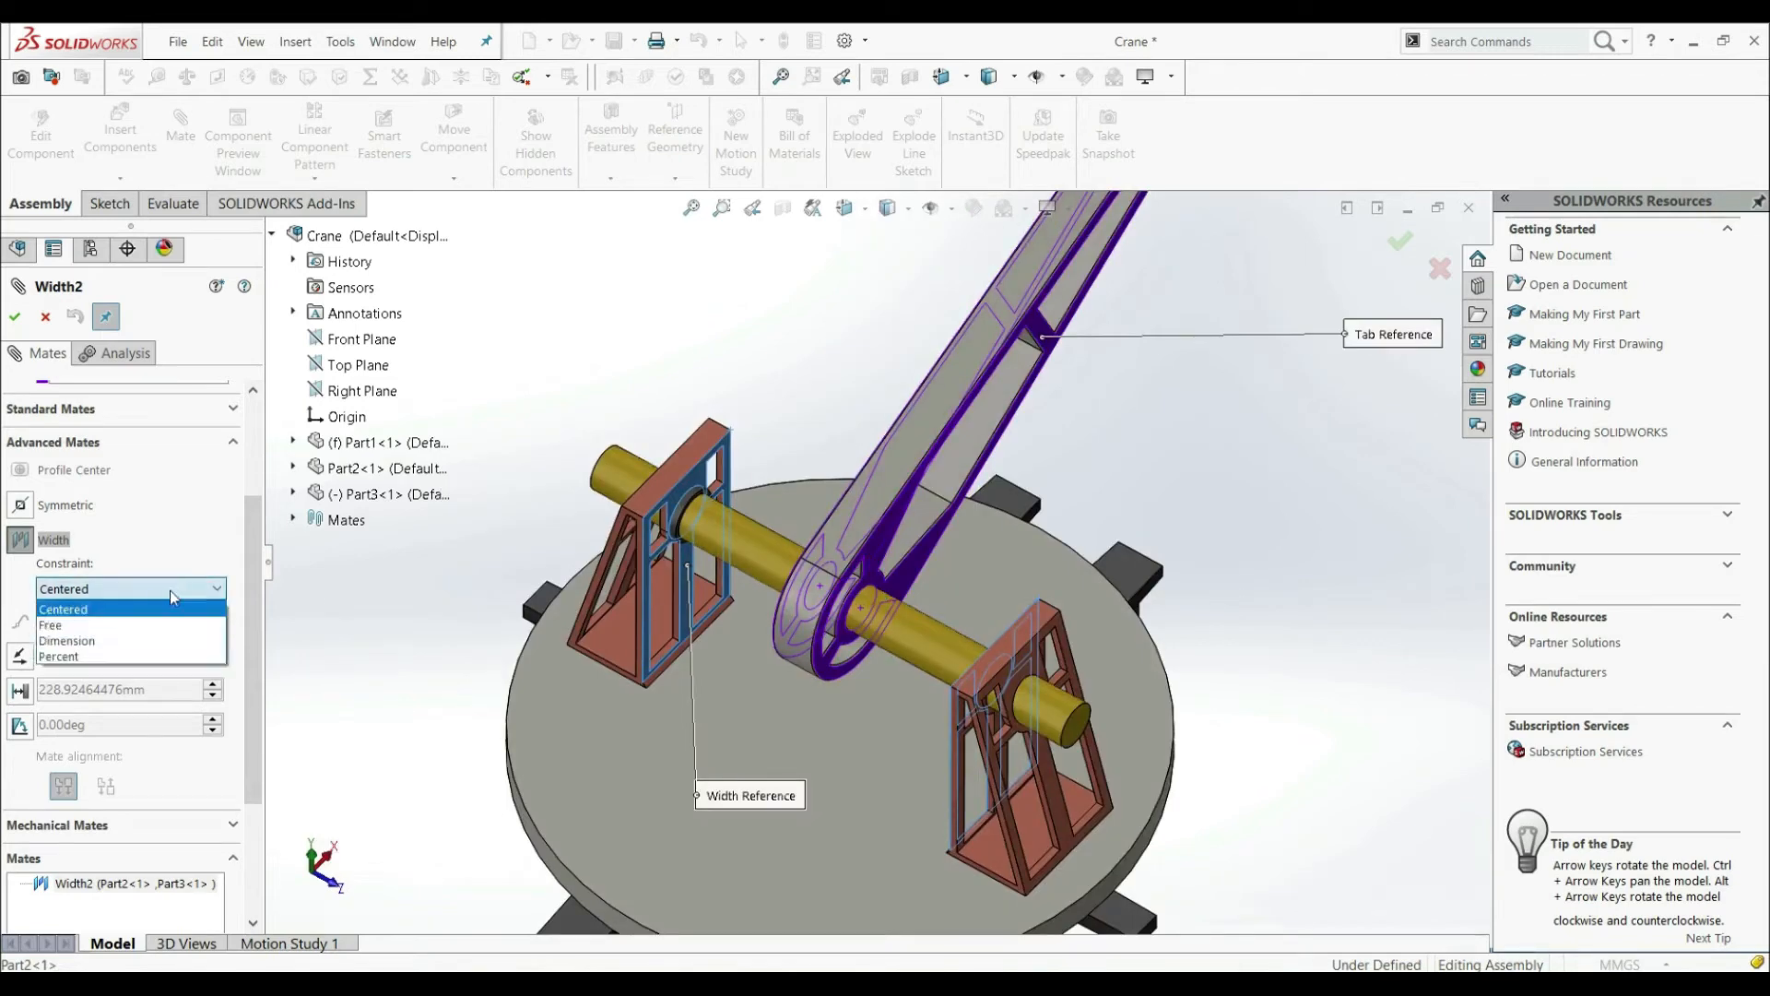
pyautogui.click(116, 626)
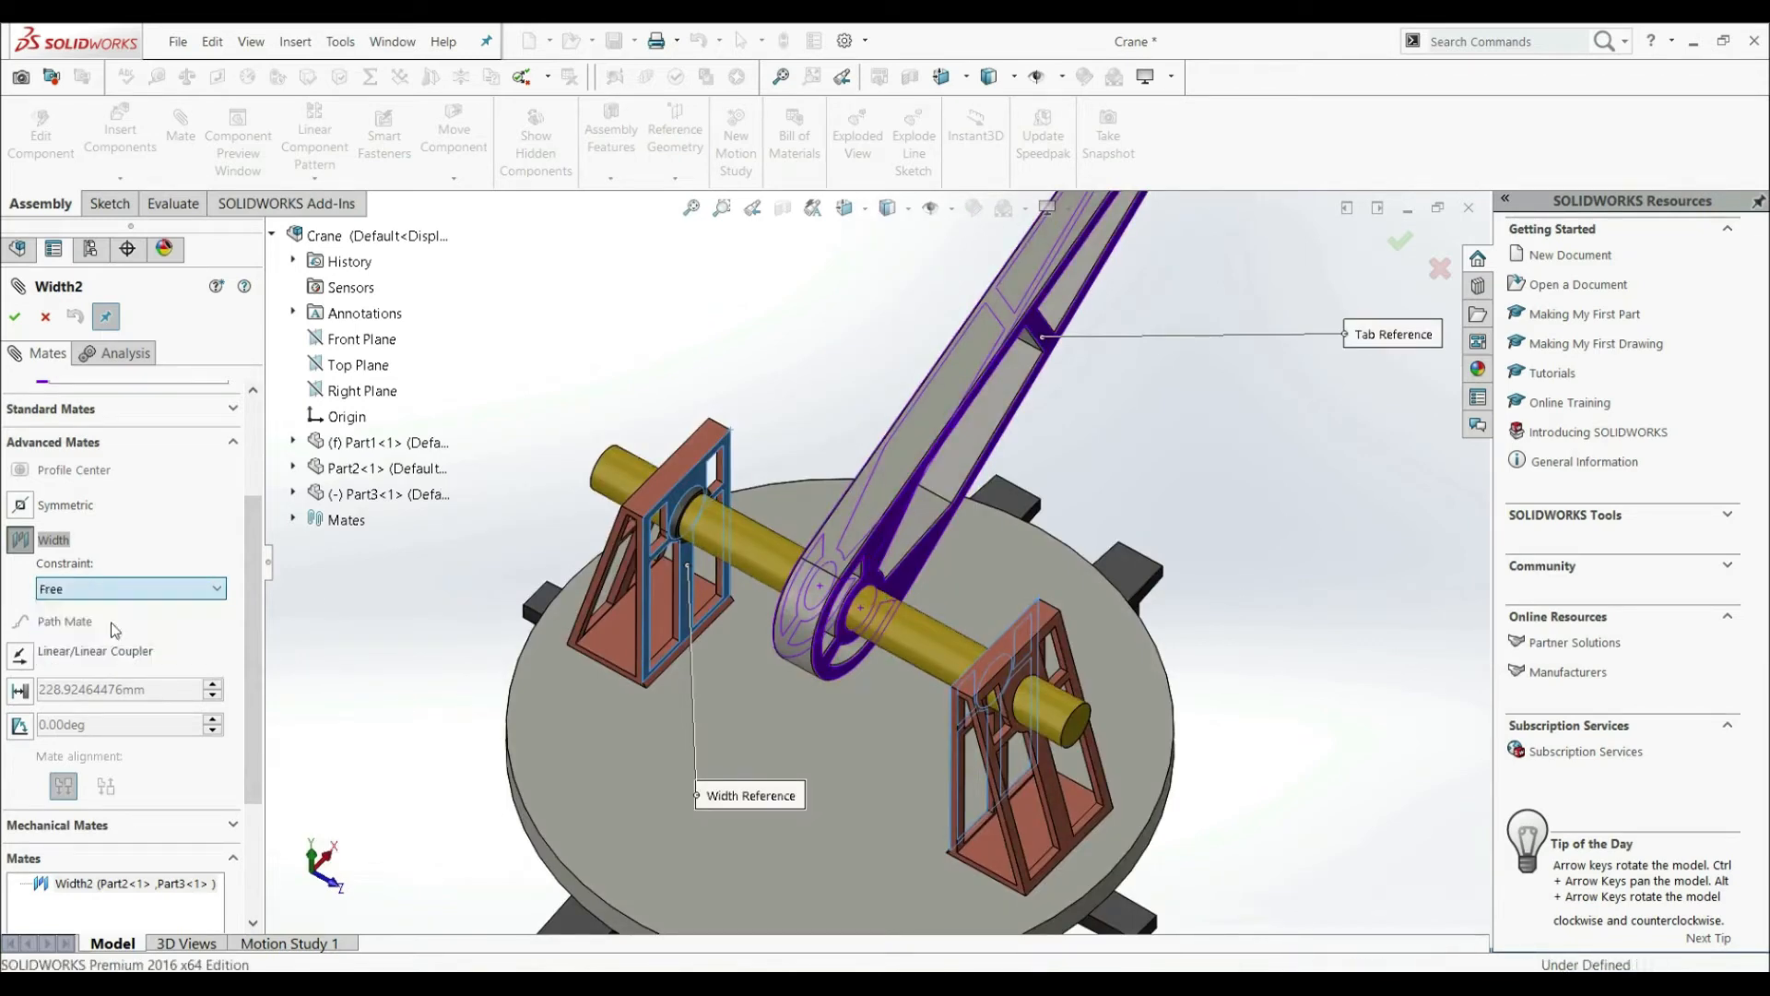
pyautogui.click(40, 317)
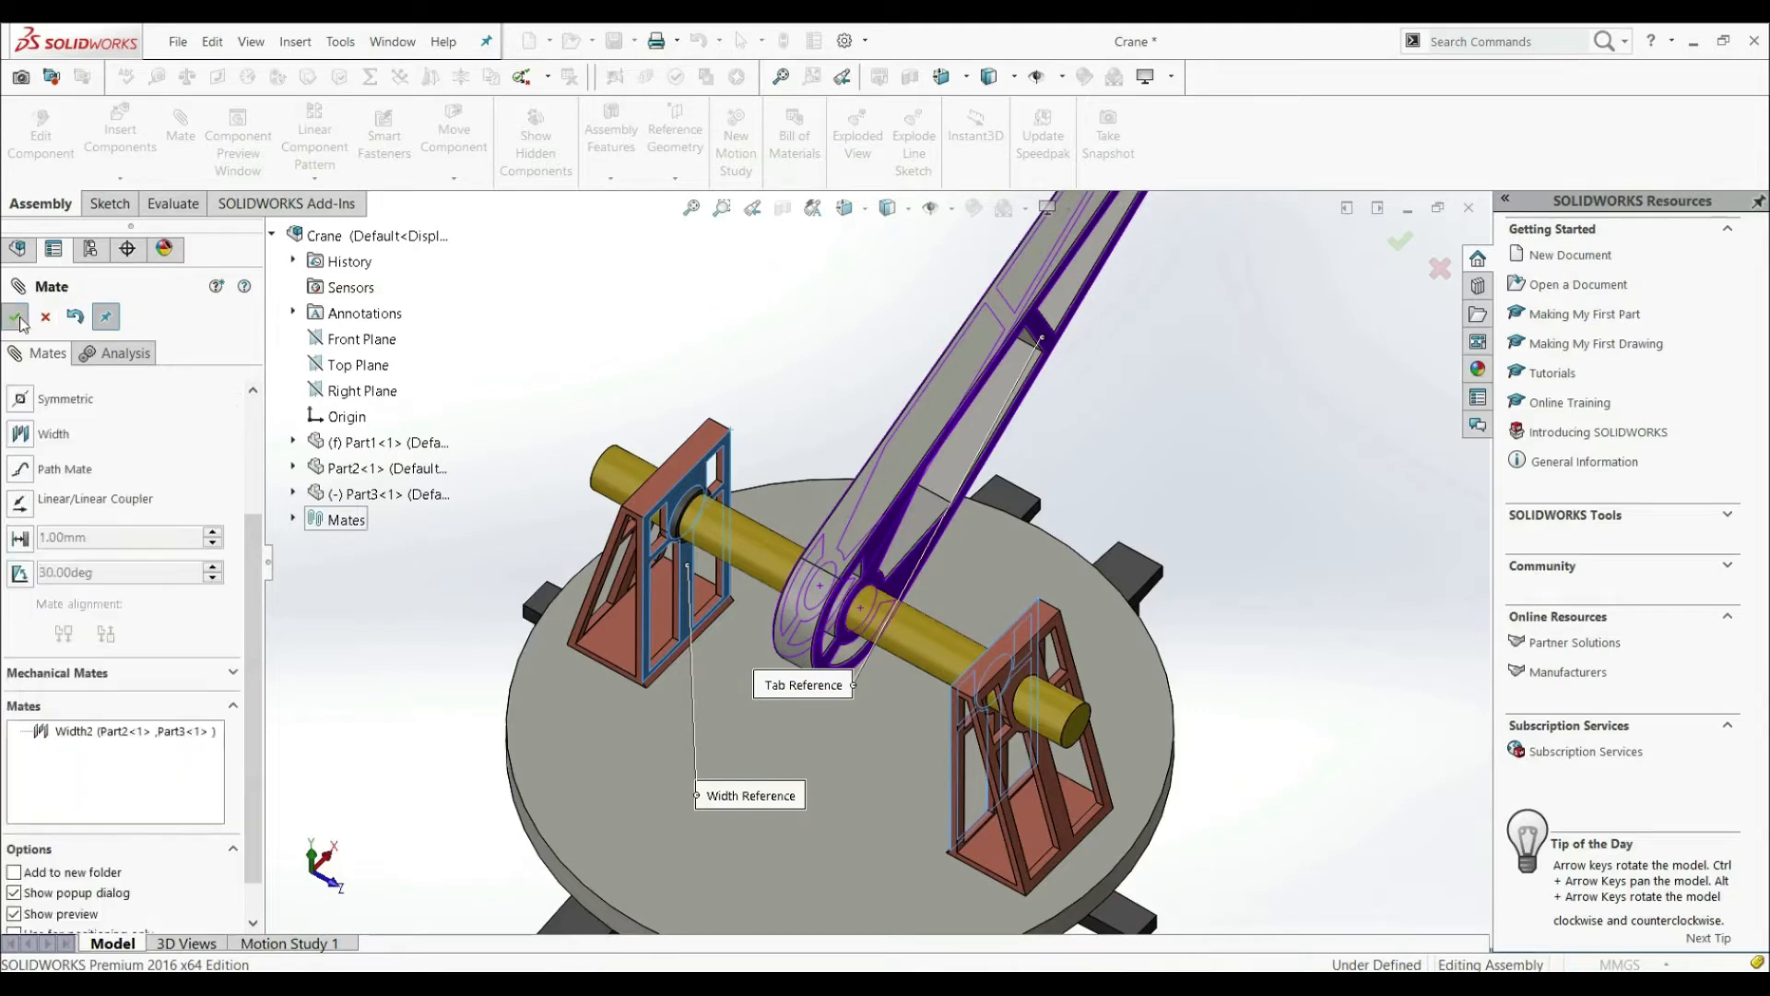
pyautogui.click(18, 316)
# Slide and swing the boom along the shaft between the two supports to test the Free constraint
pyautogui.scroll(3, 854, 465)
pyautogui.scroll(-3, 920, 615)
pyautogui.moveTo(920, 614); pyautogui.dragTo(795, 533)
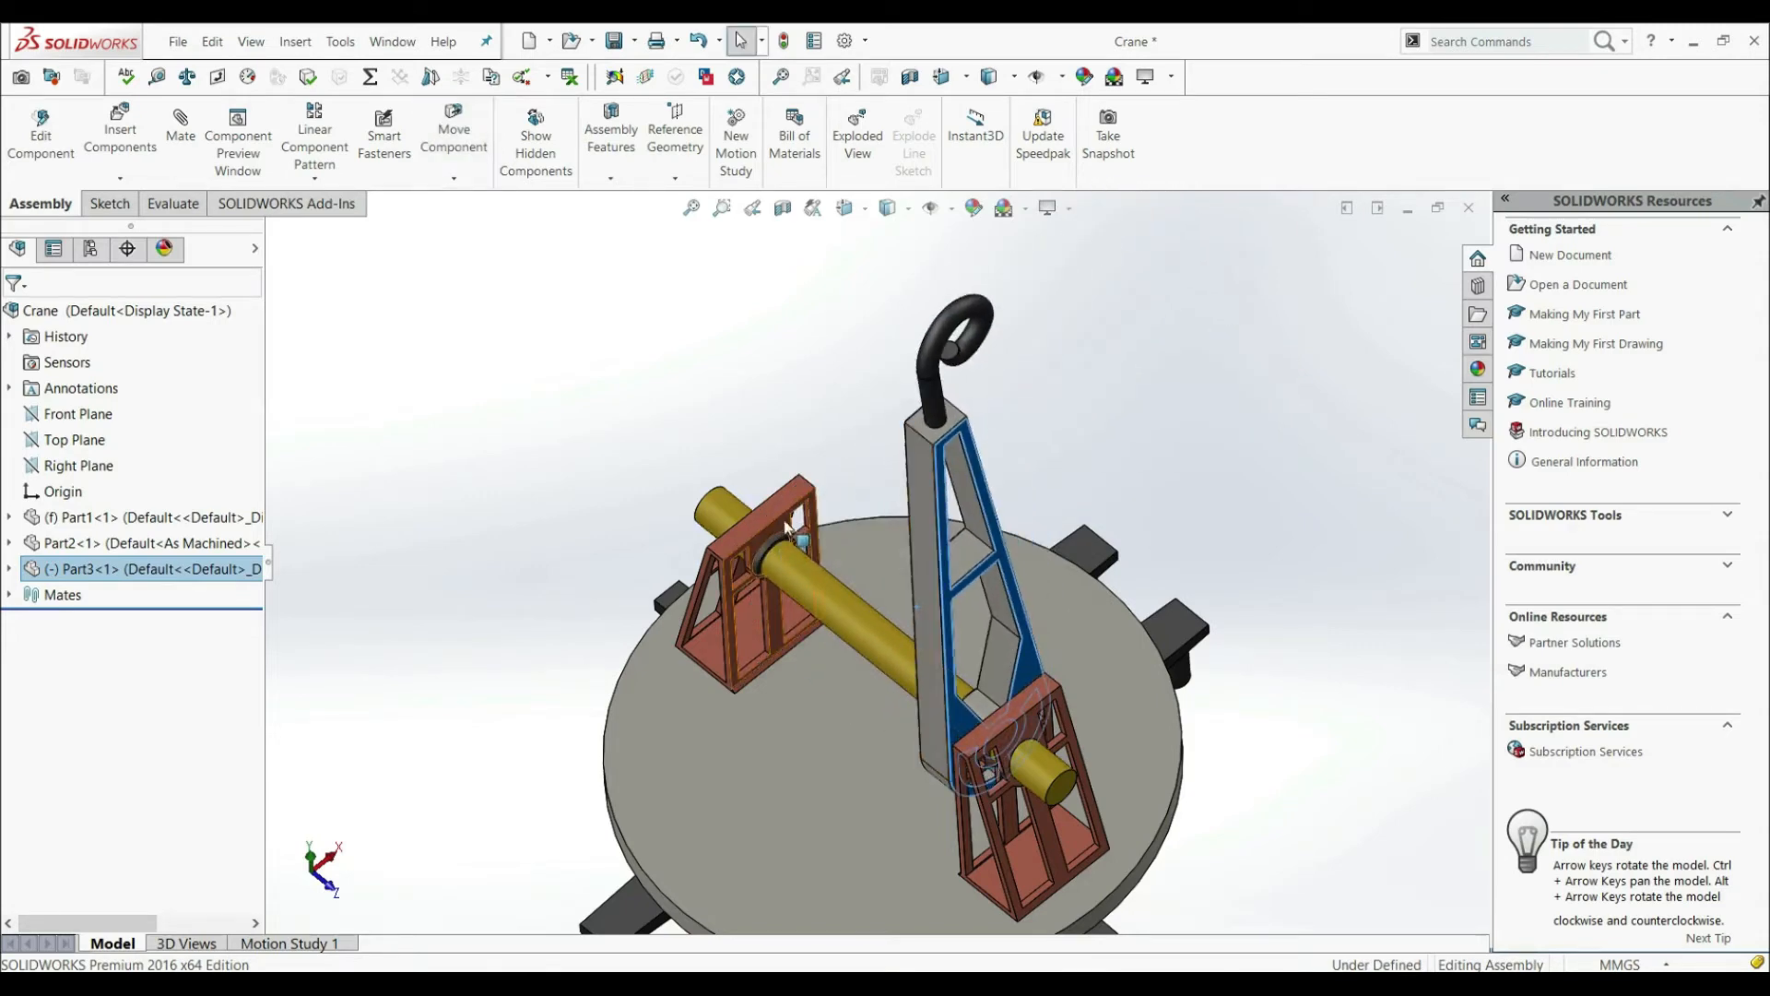
pyautogui.moveTo(937, 661); pyautogui.dragTo(933, 539)
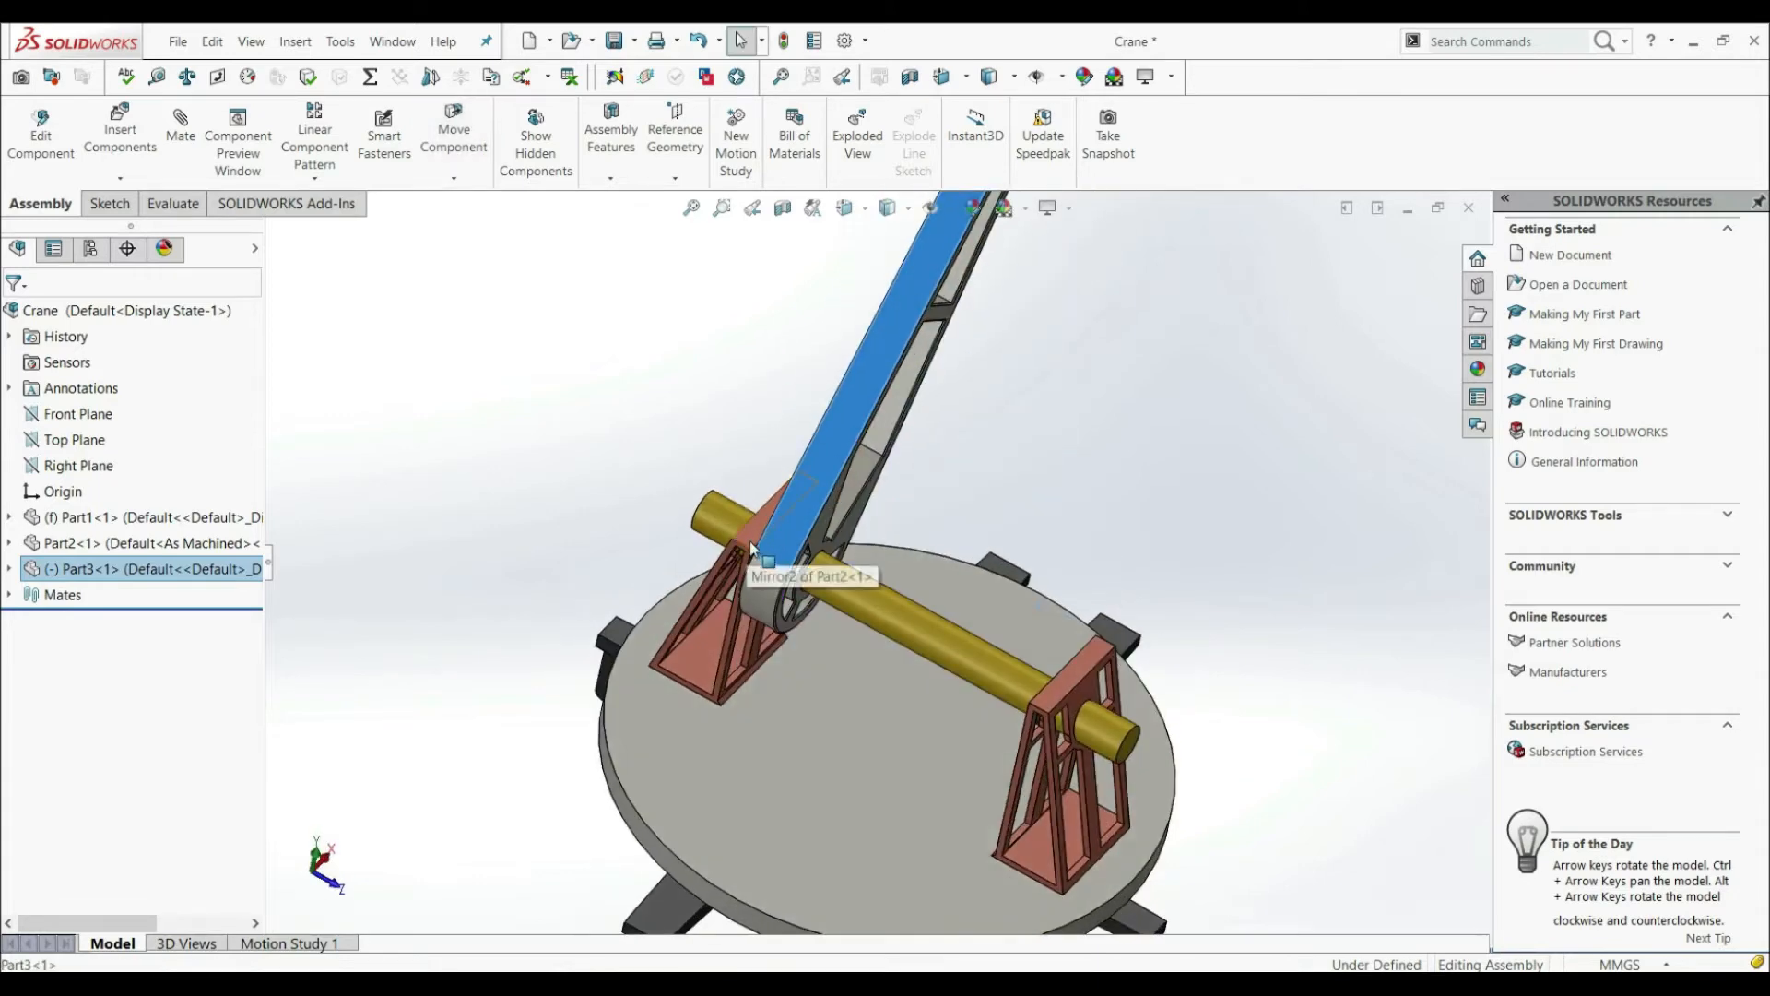
pyautogui.moveTo(793, 544); pyautogui.dragTo(886, 550)
pyautogui.click(1224, 562)
# Edit the Width2 mate between the supports and the boom, changing its constraint to Dimension
pyautogui.click(12, 594)
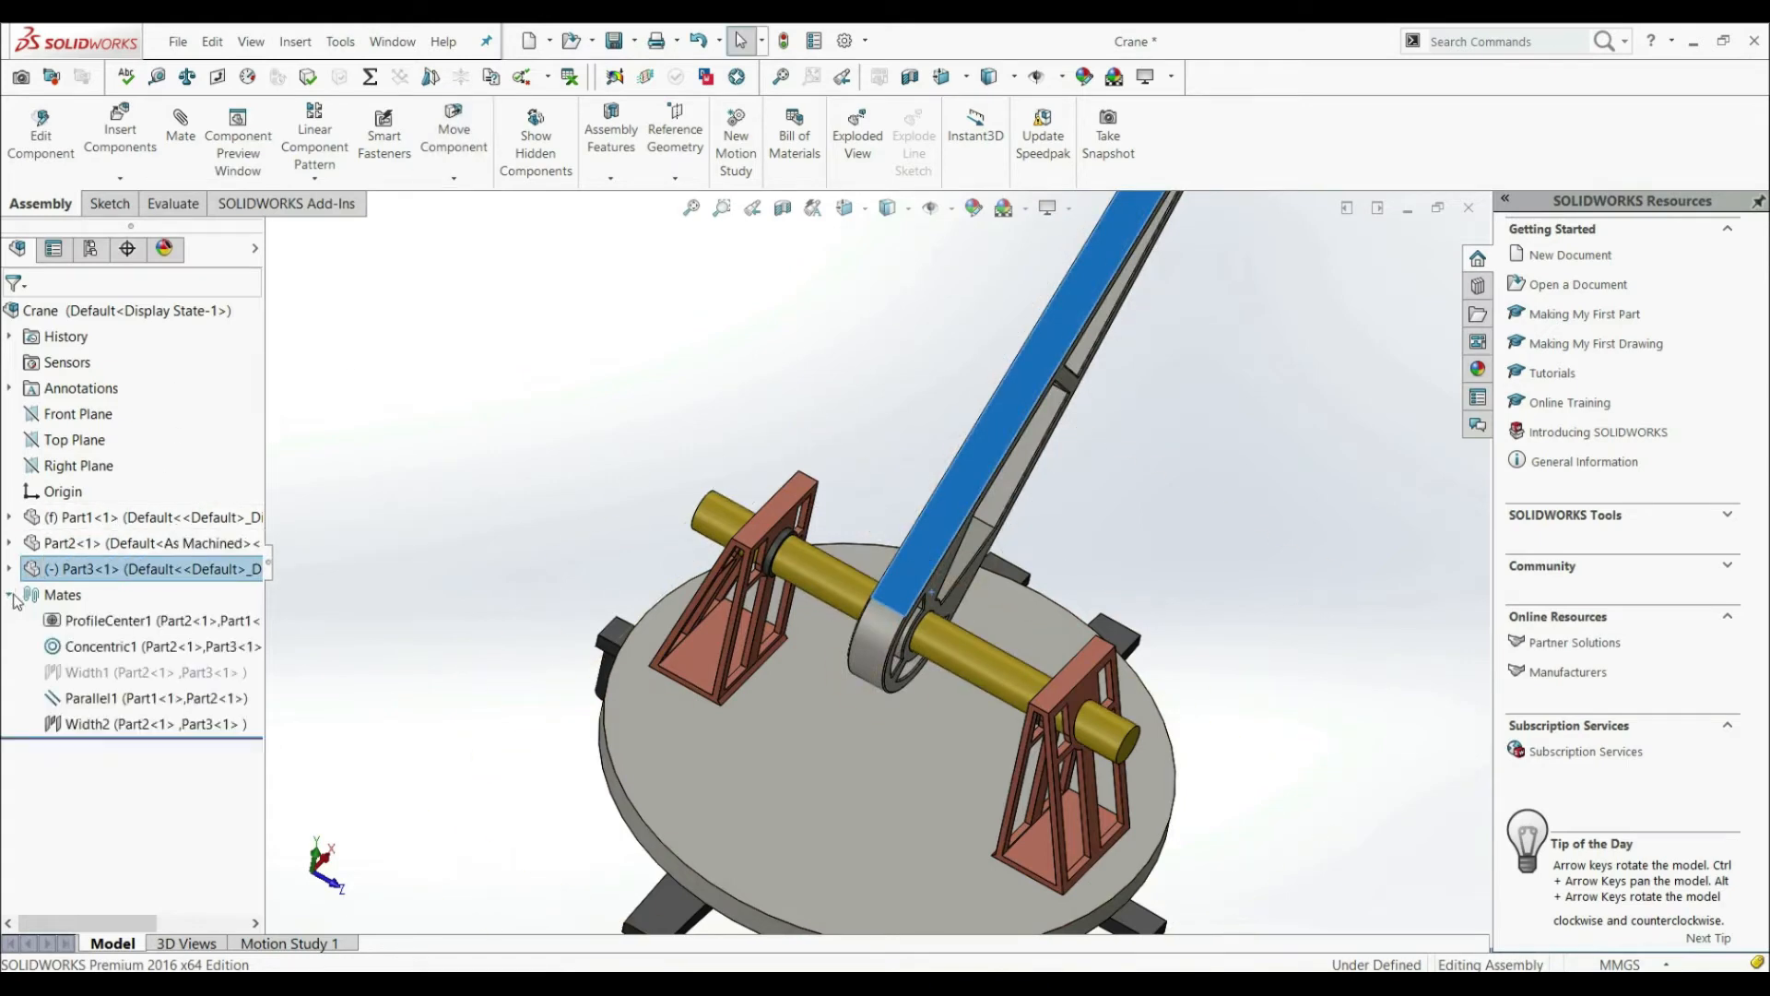
pyautogui.click(81, 725)
pyautogui.rightClick(78, 726)
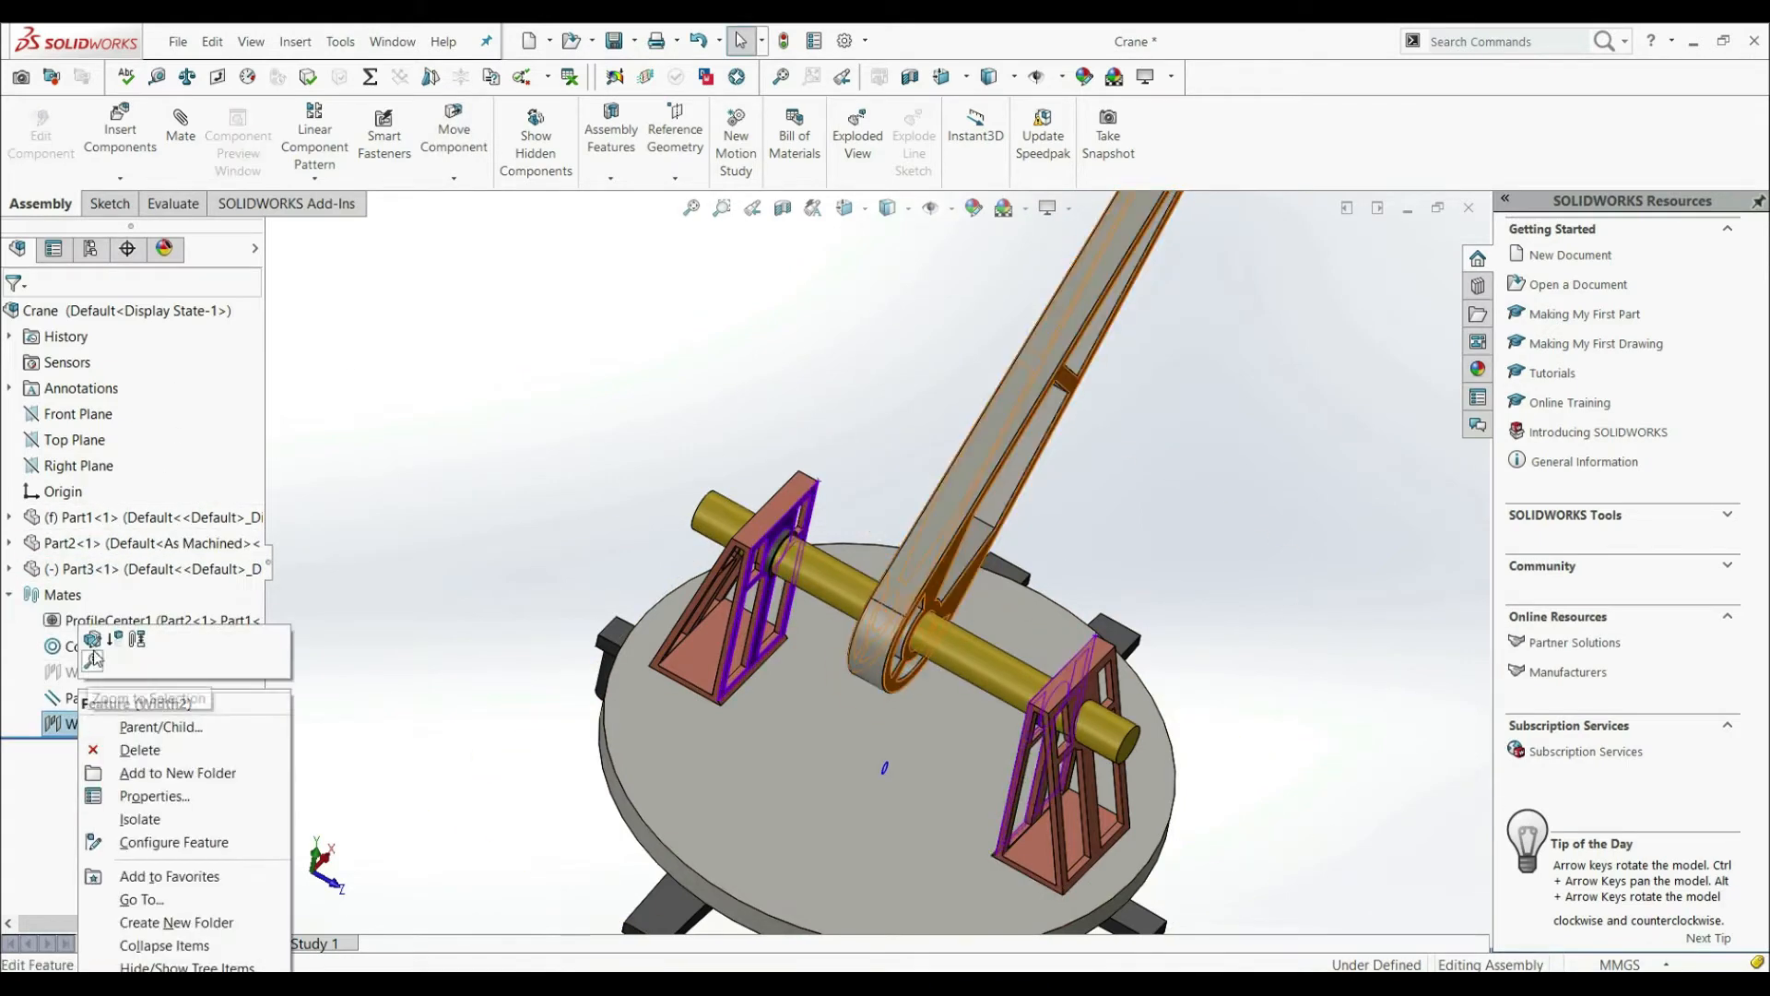
pyautogui.click(95, 638)
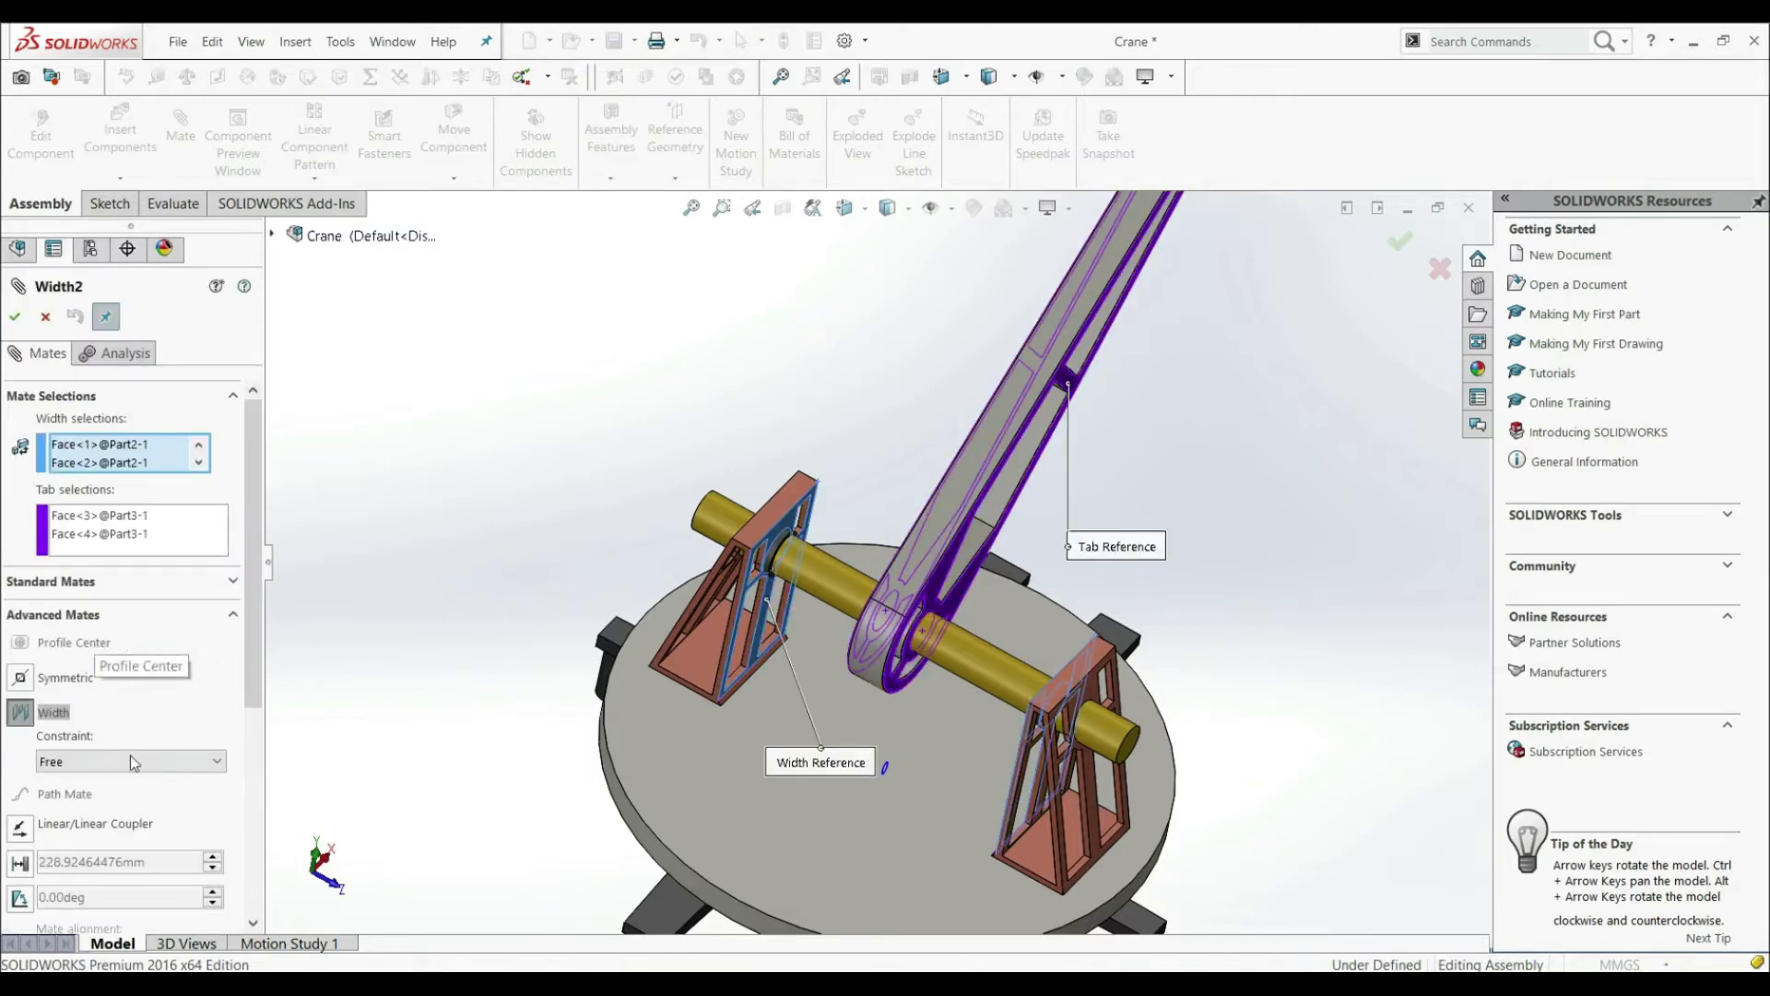
pyautogui.click(104, 765)
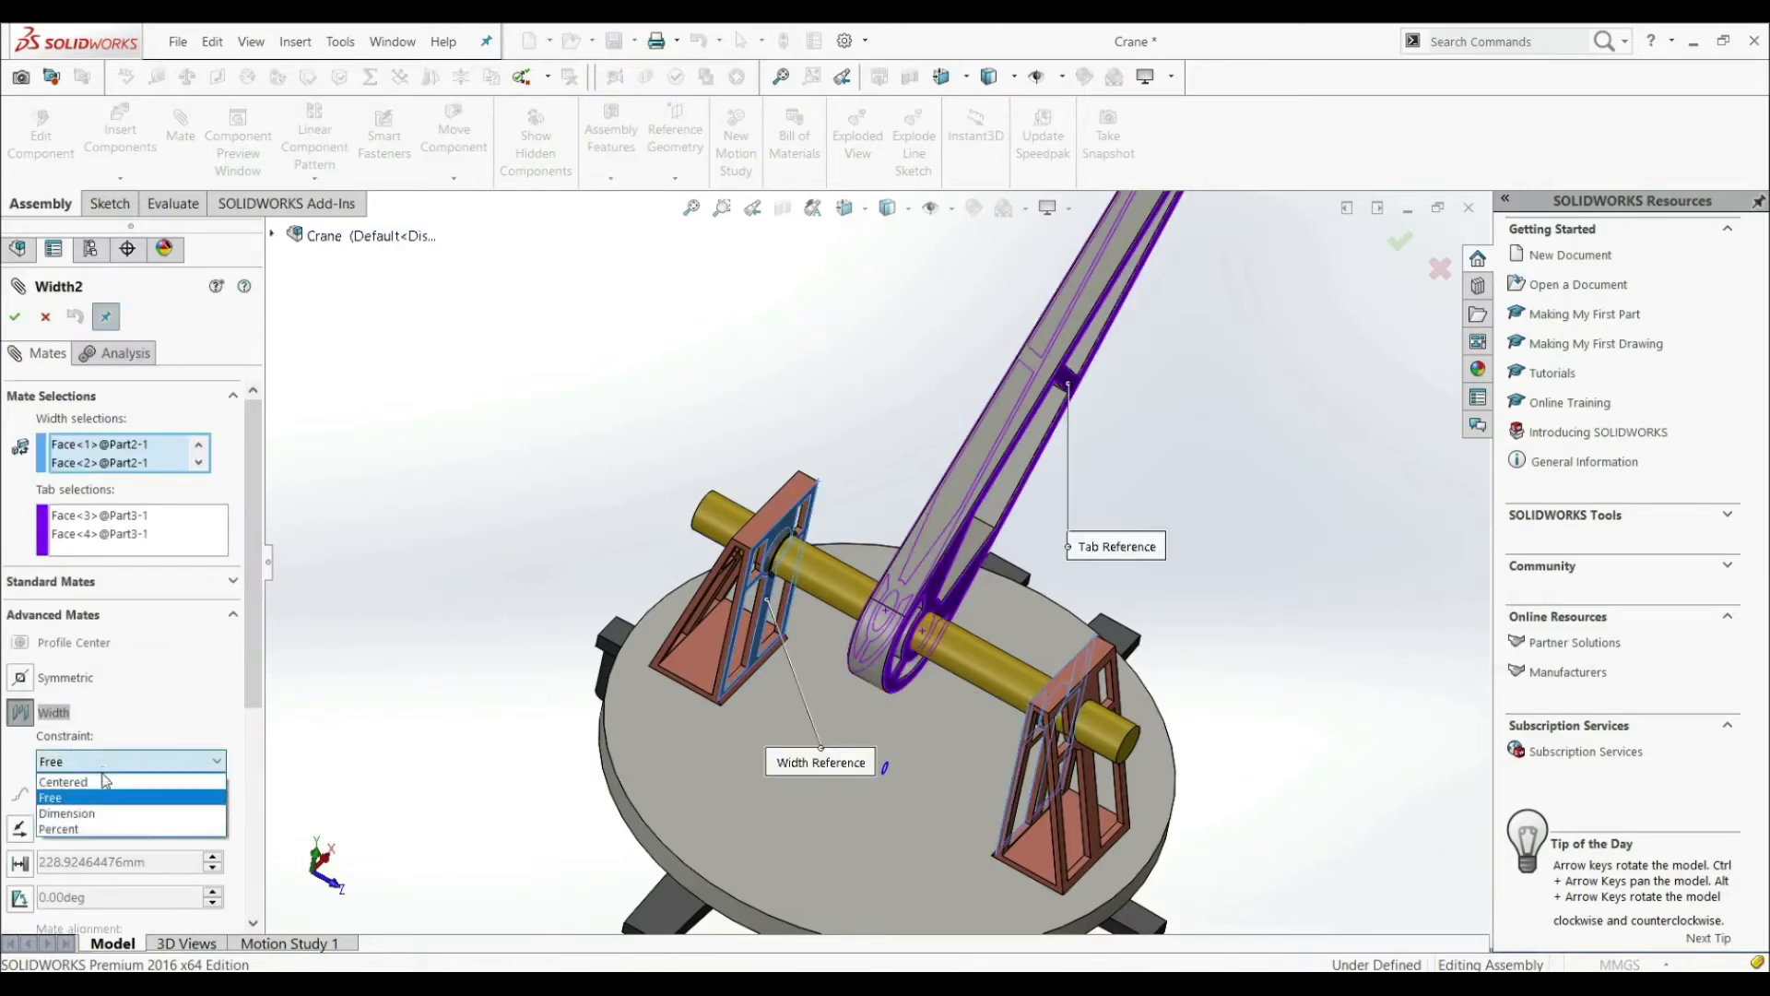
pyautogui.click(92, 811)
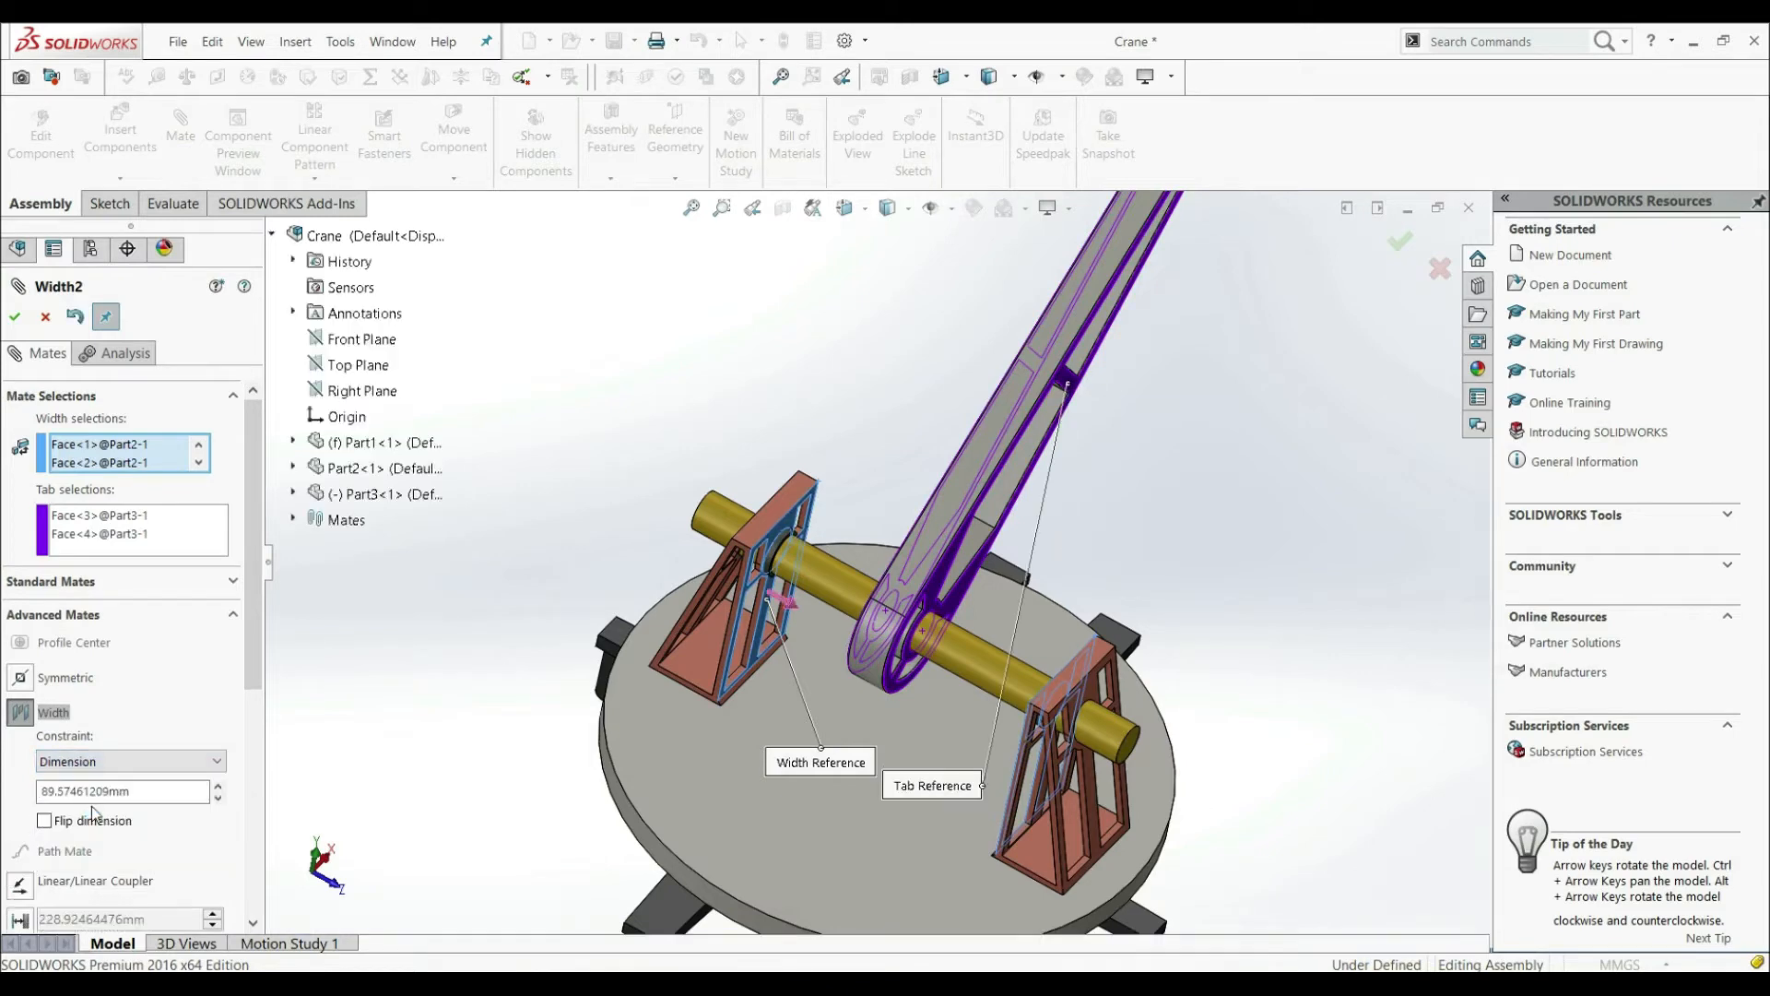
# Set the Width mate's dimension between the support and the boom to 50 mm and inspect the boom's position
pyautogui.moveTo(736, 723); pyautogui.dragTo(770, 687, button='middle')
pyautogui.scroll(-3, 735, 649)
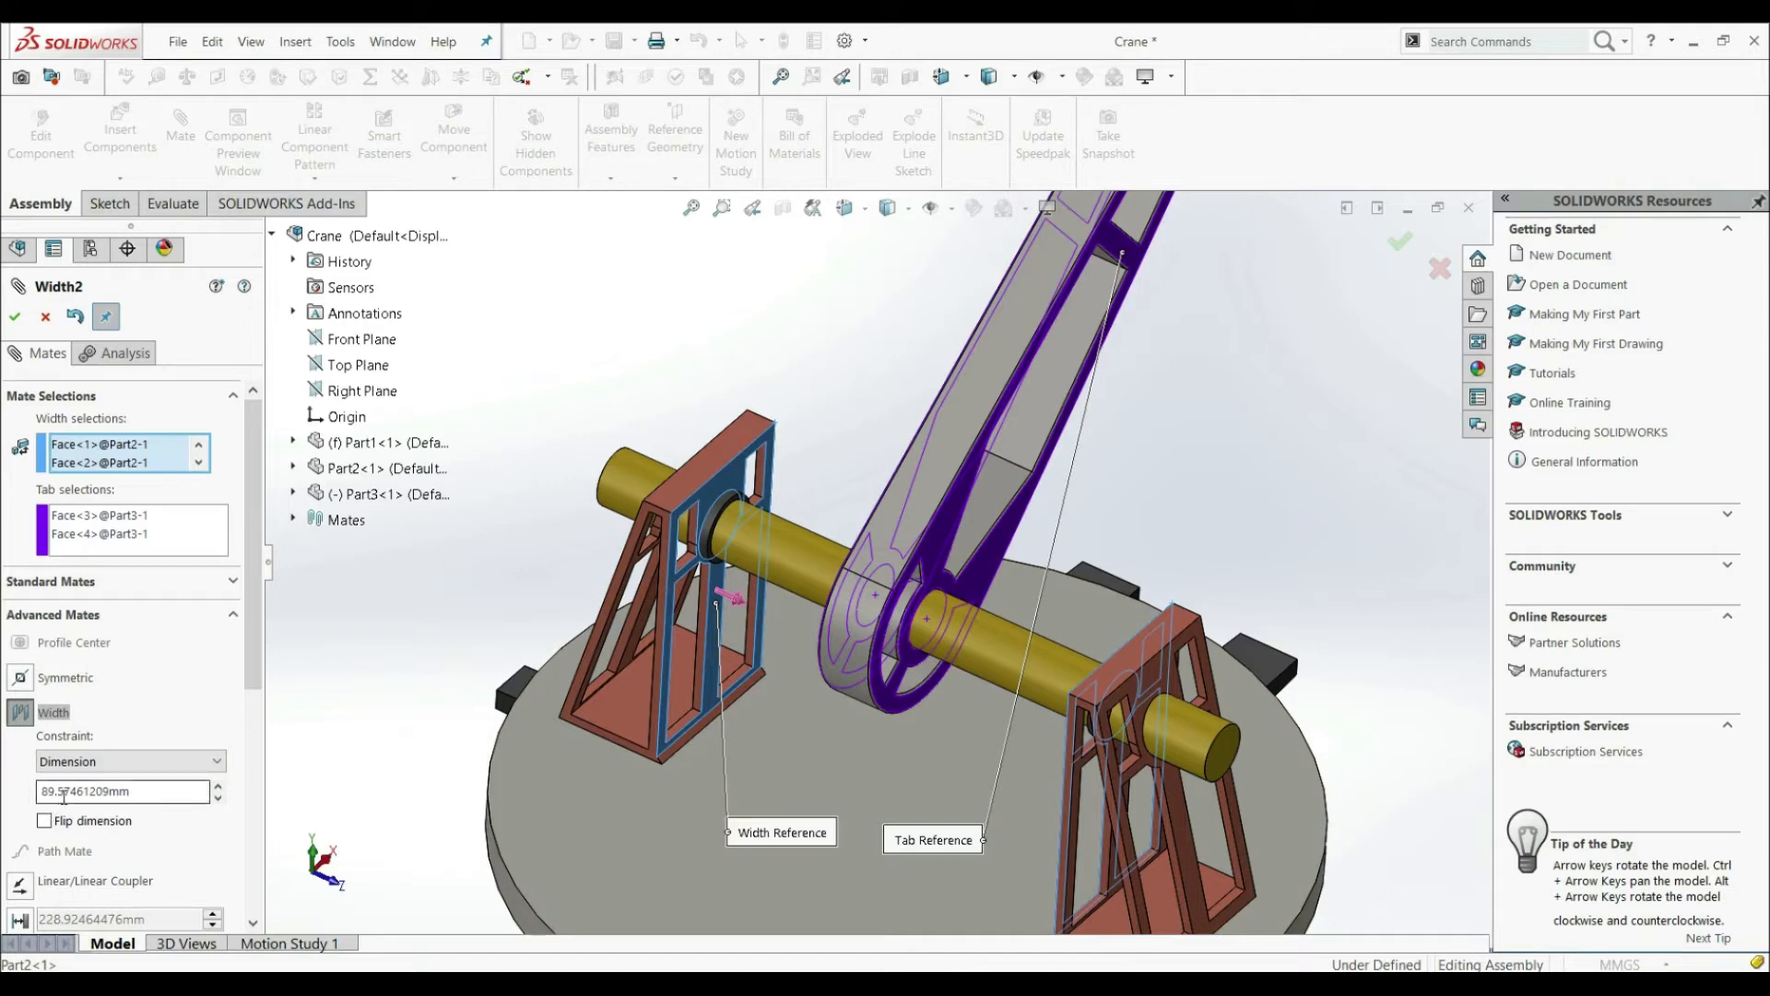
pyautogui.scroll(-3, 756, 585)
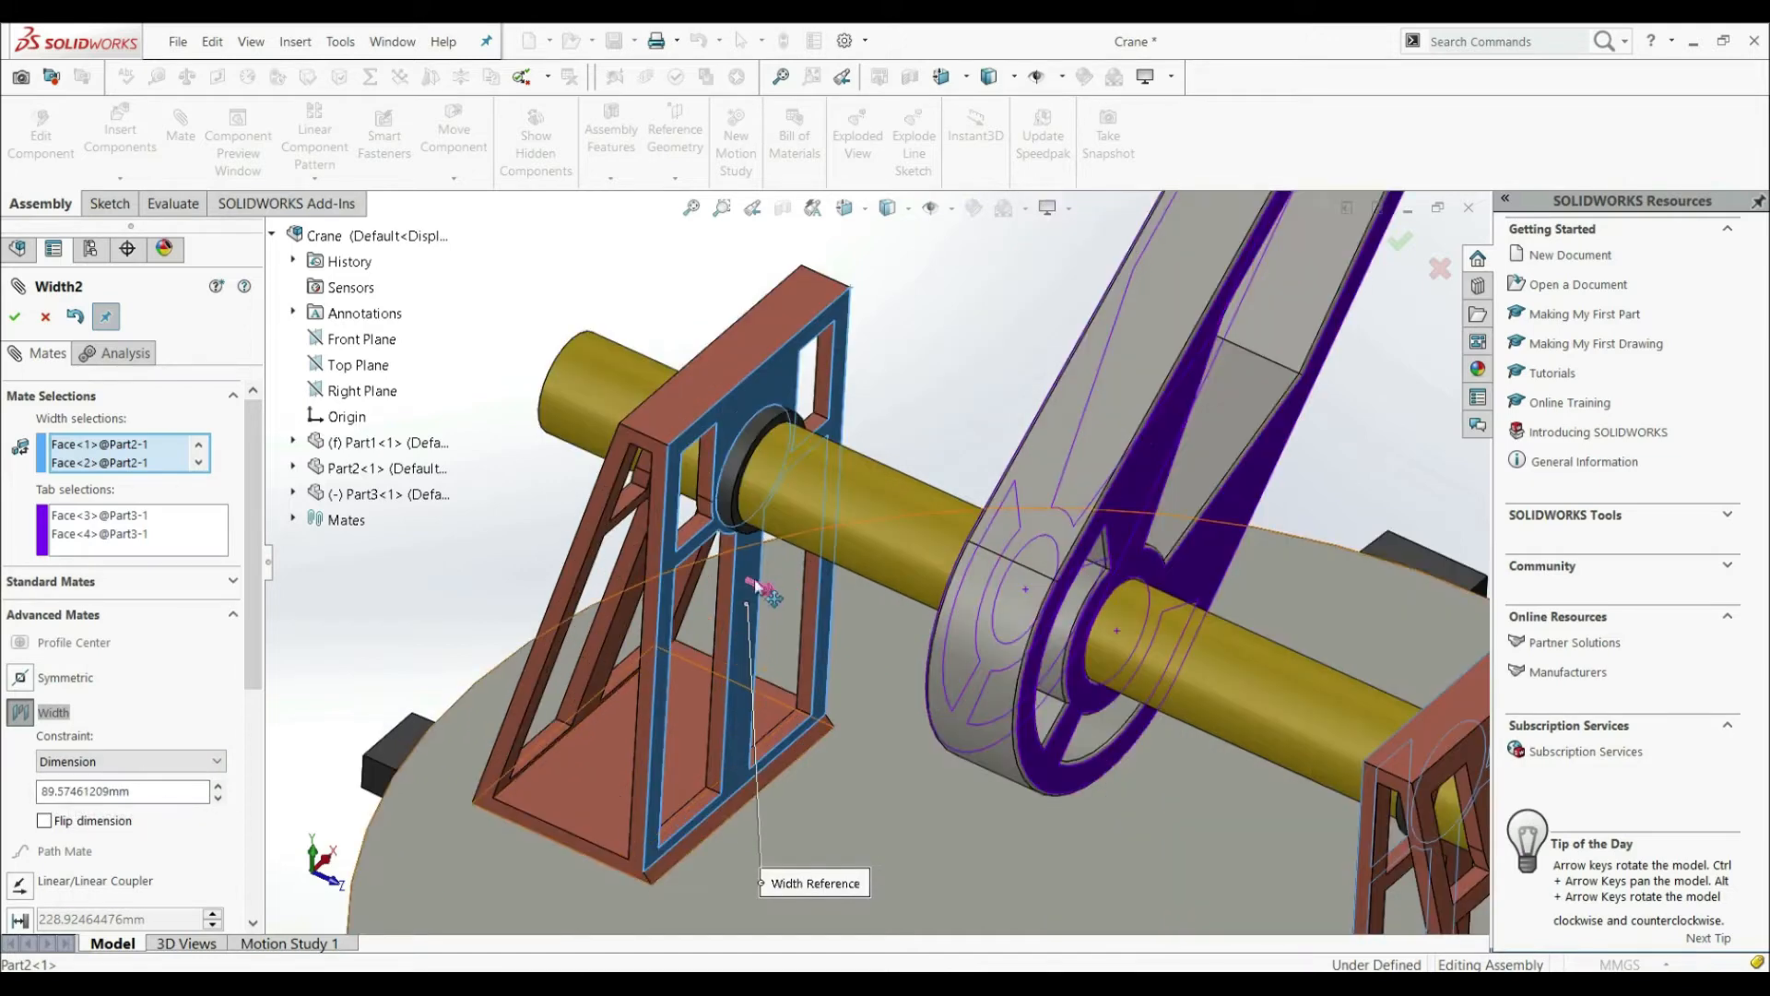
pyautogui.doubleClick(147, 790)
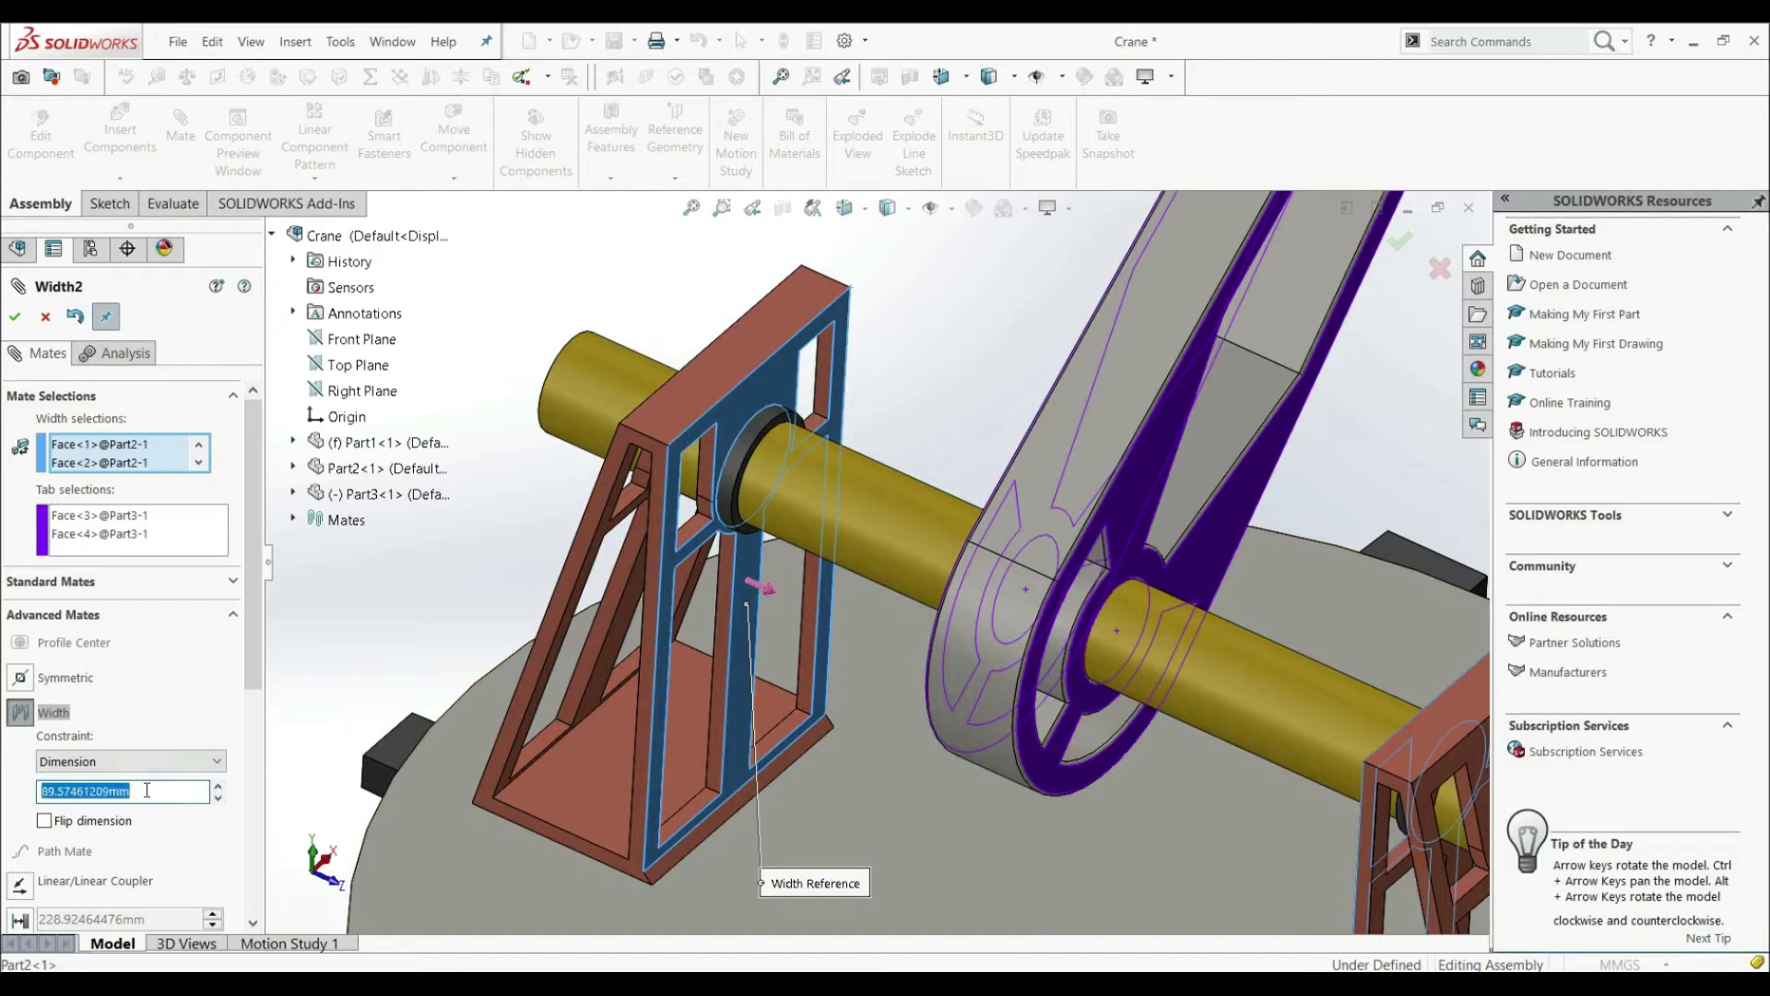
pyautogui.write('50')
pyautogui.press('Return')
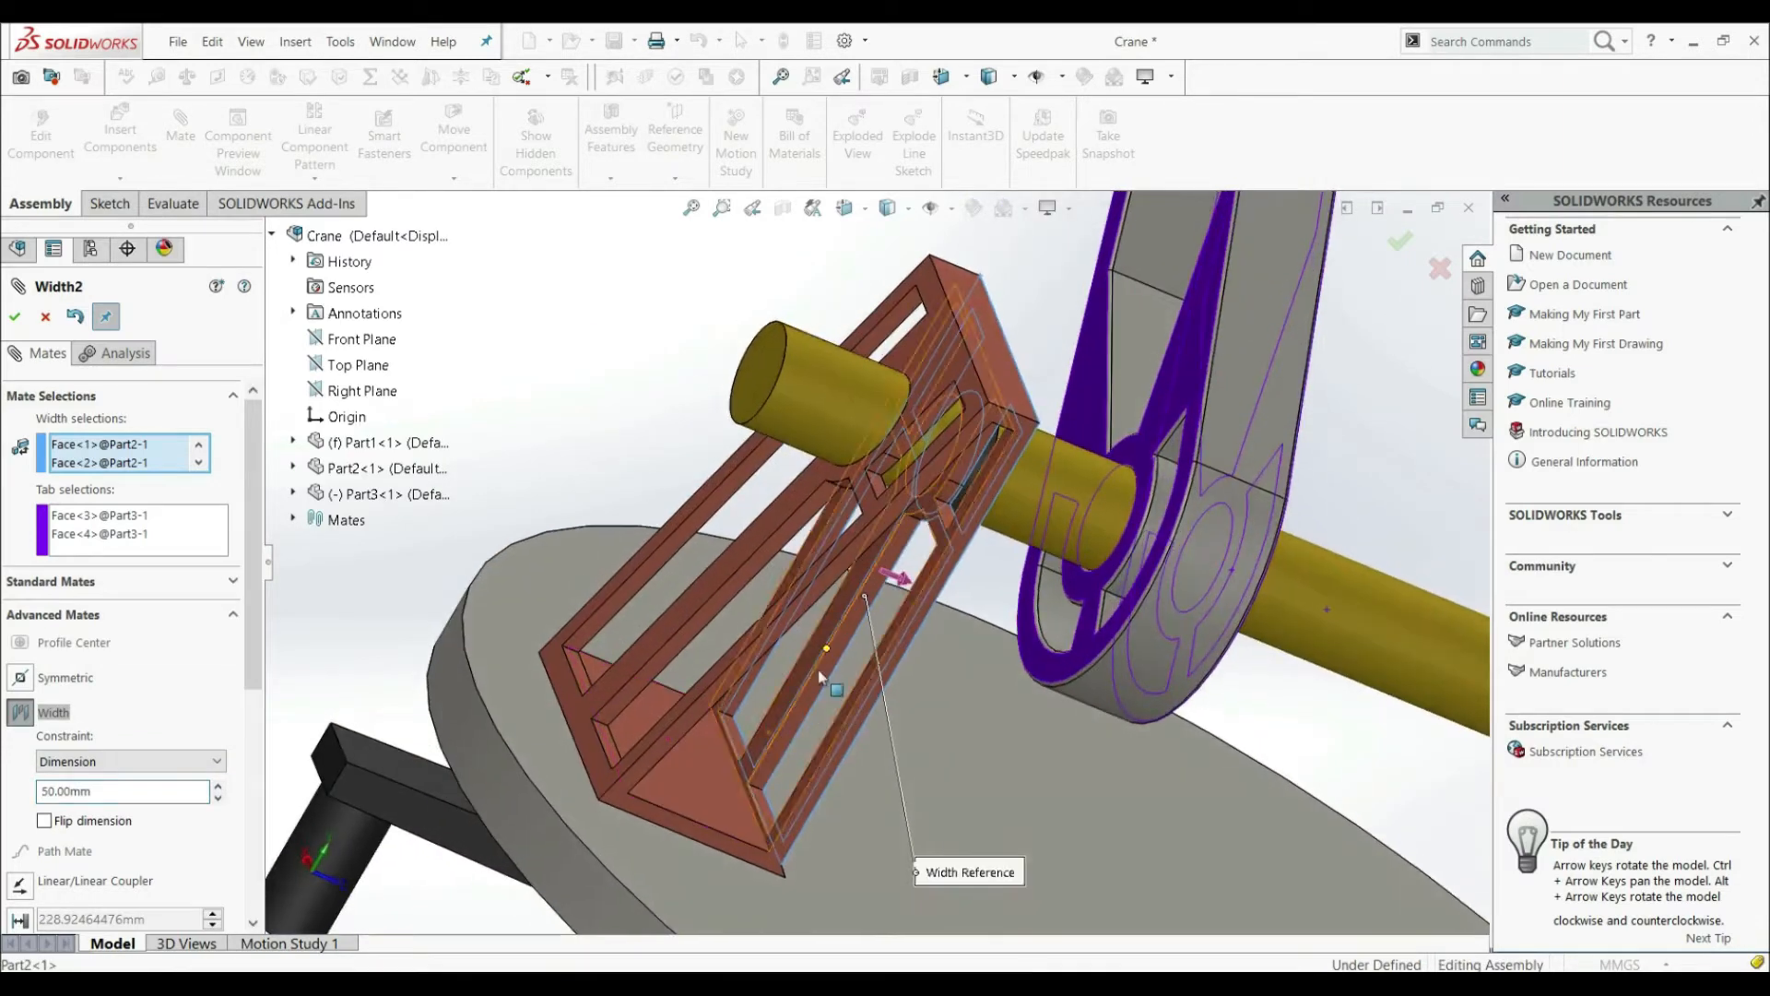
pyautogui.moveTo(1149, 588); pyautogui.dragTo(1026, 495, button='middle')
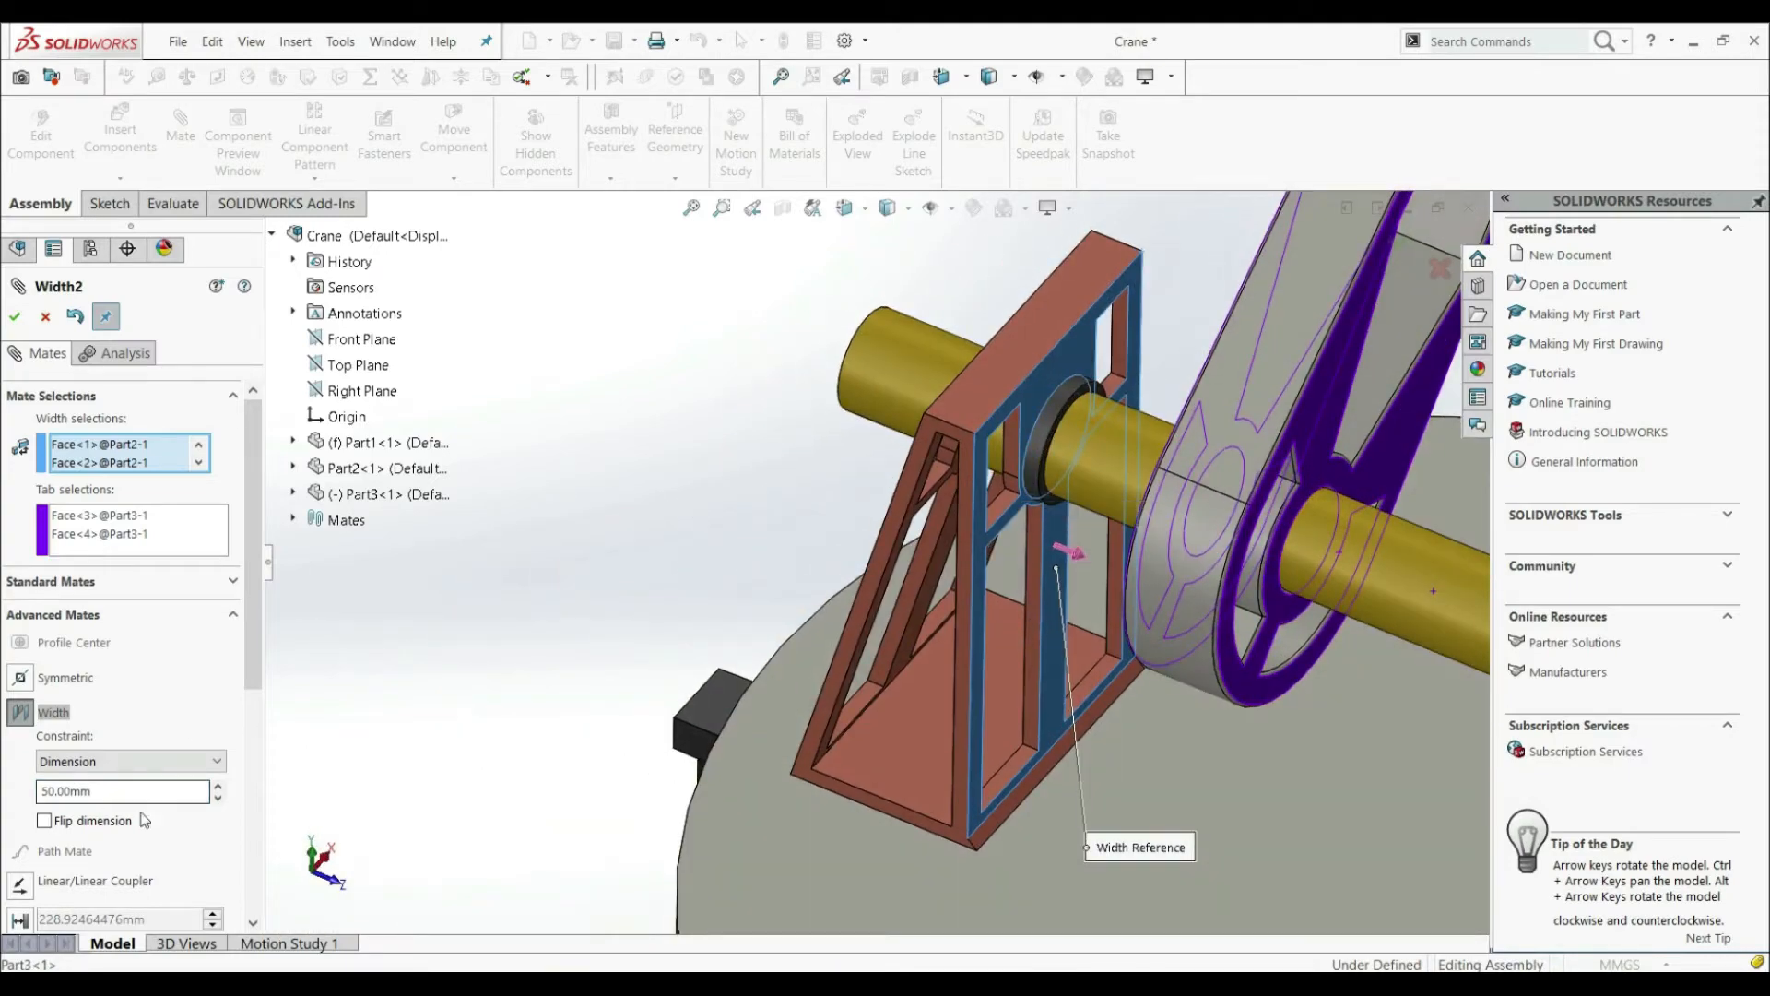
pyautogui.press('f')
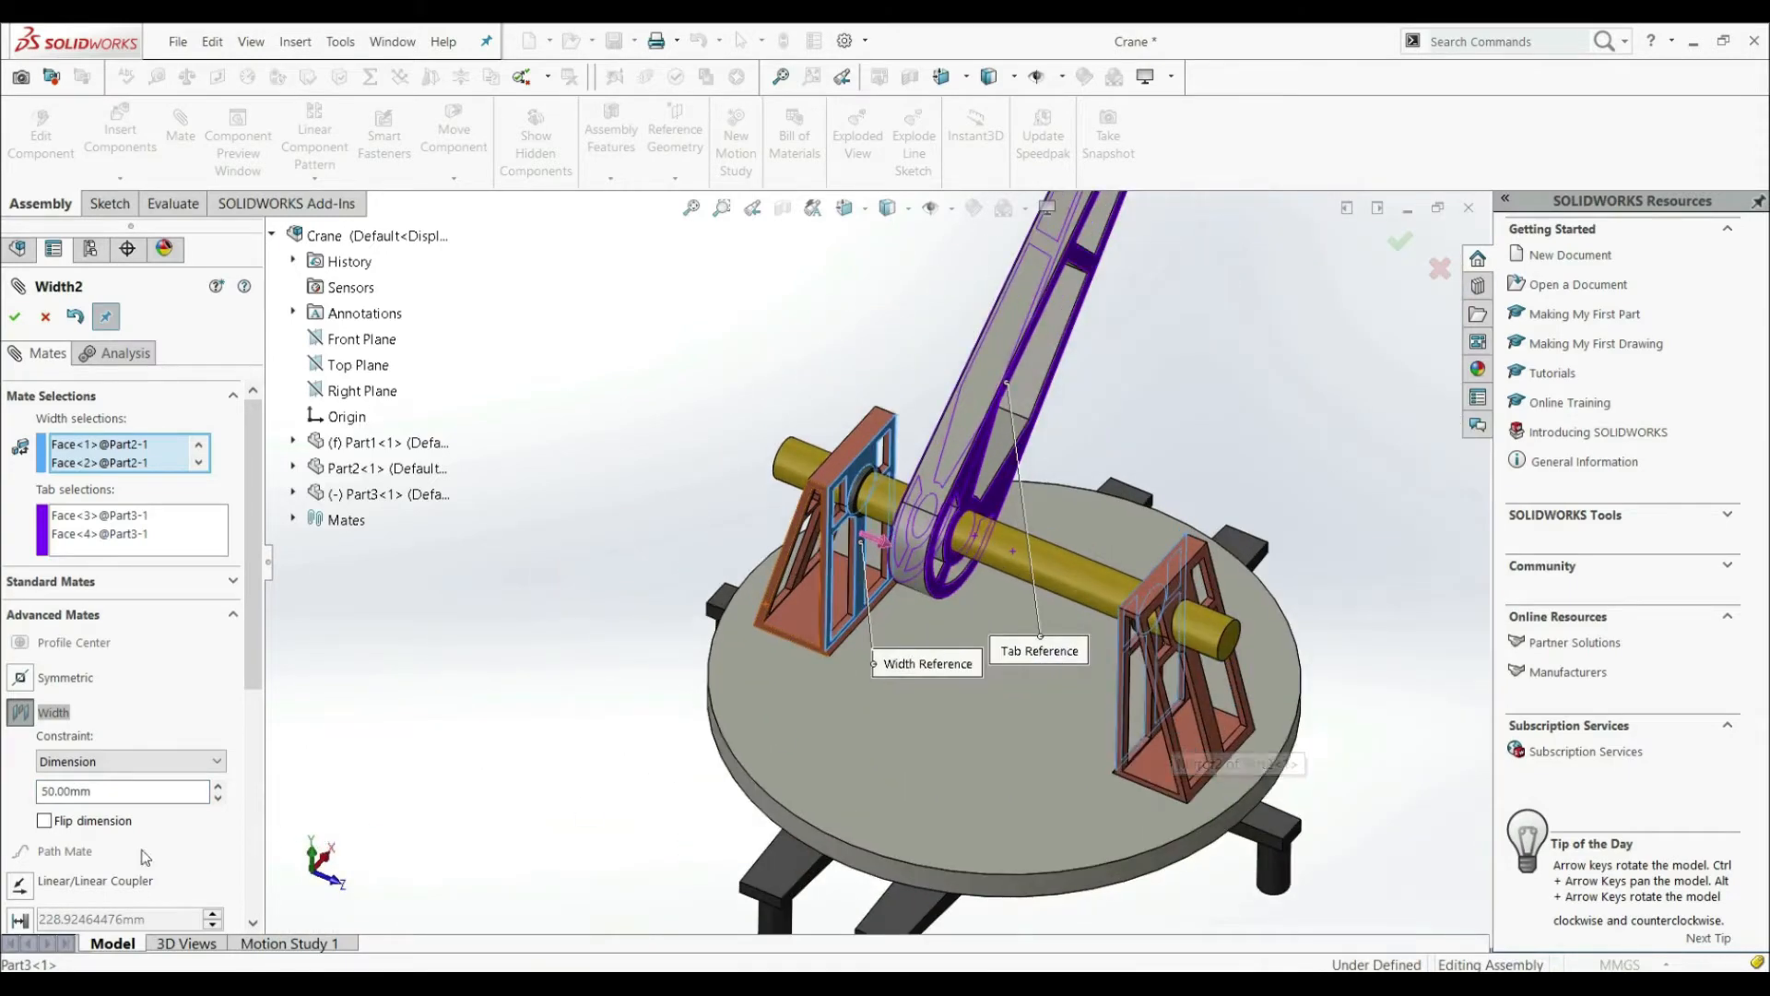
# Flip the 50 mm dimension to measure from the opposite support, then accept the mate and finish mating
pyautogui.click(45, 821)
pyautogui.moveTo(1017, 776); pyautogui.dragTo(1012, 648, button='middle')
pyautogui.scroll(-5, 1038, 651)
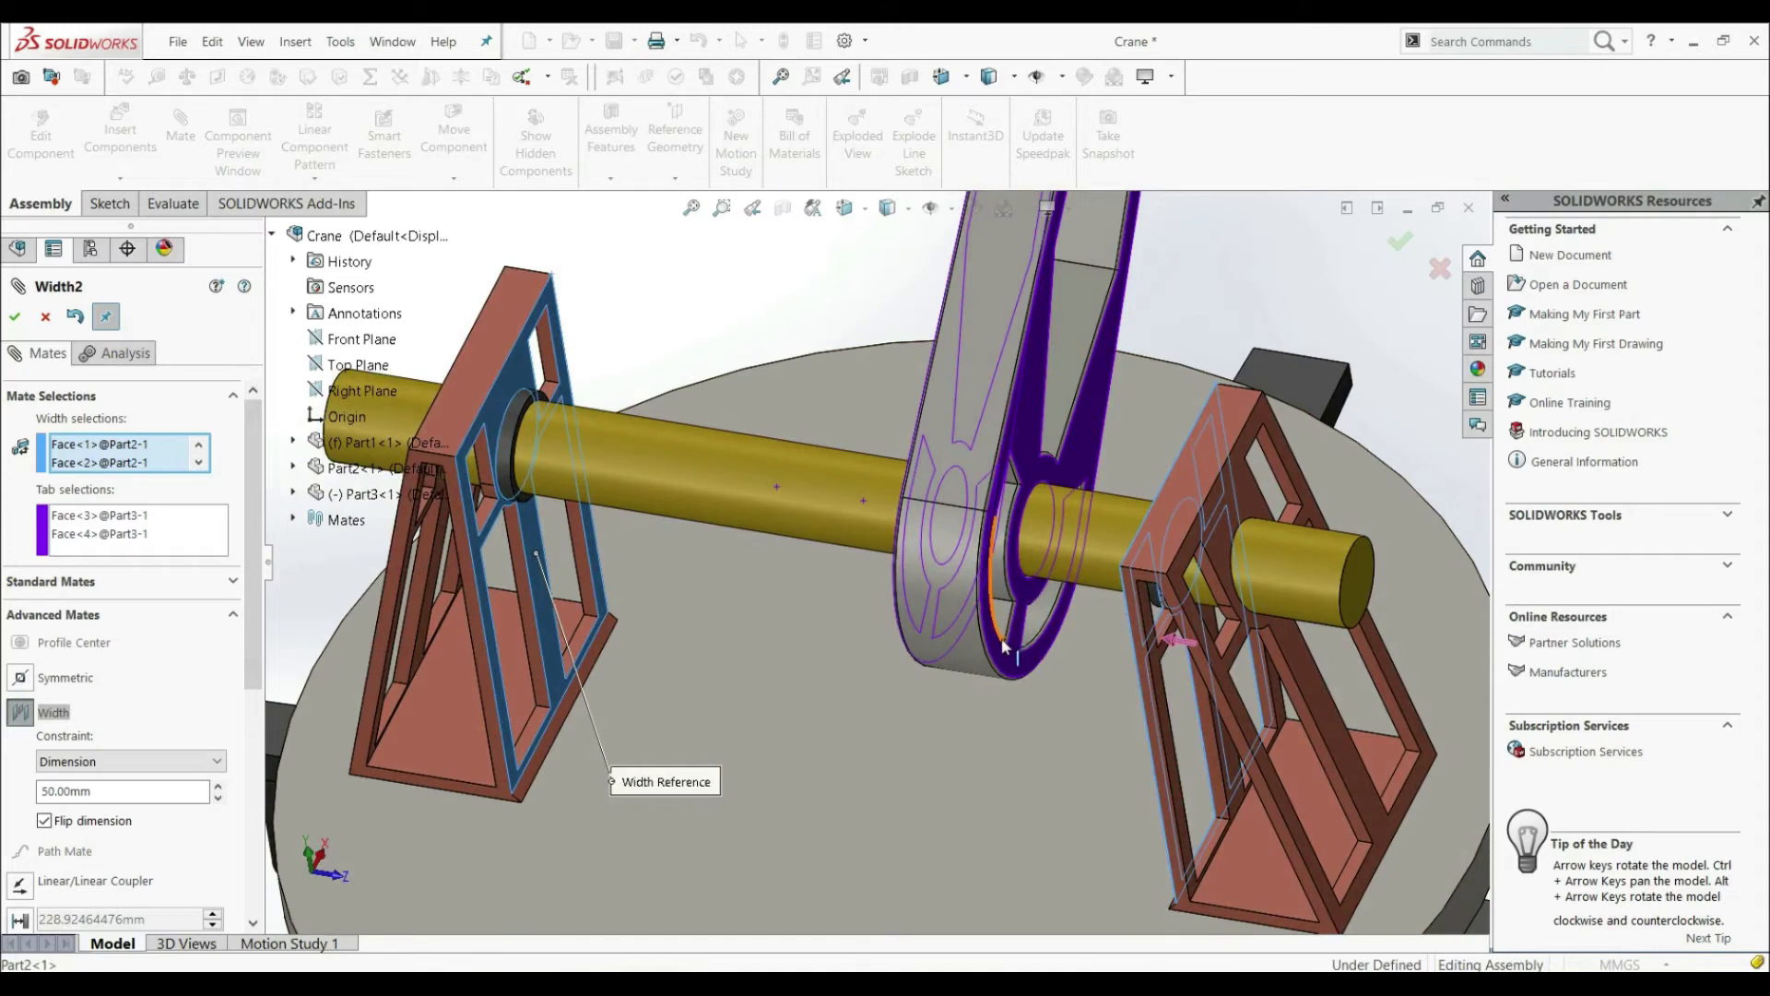
pyautogui.scroll(3, 938, 717)
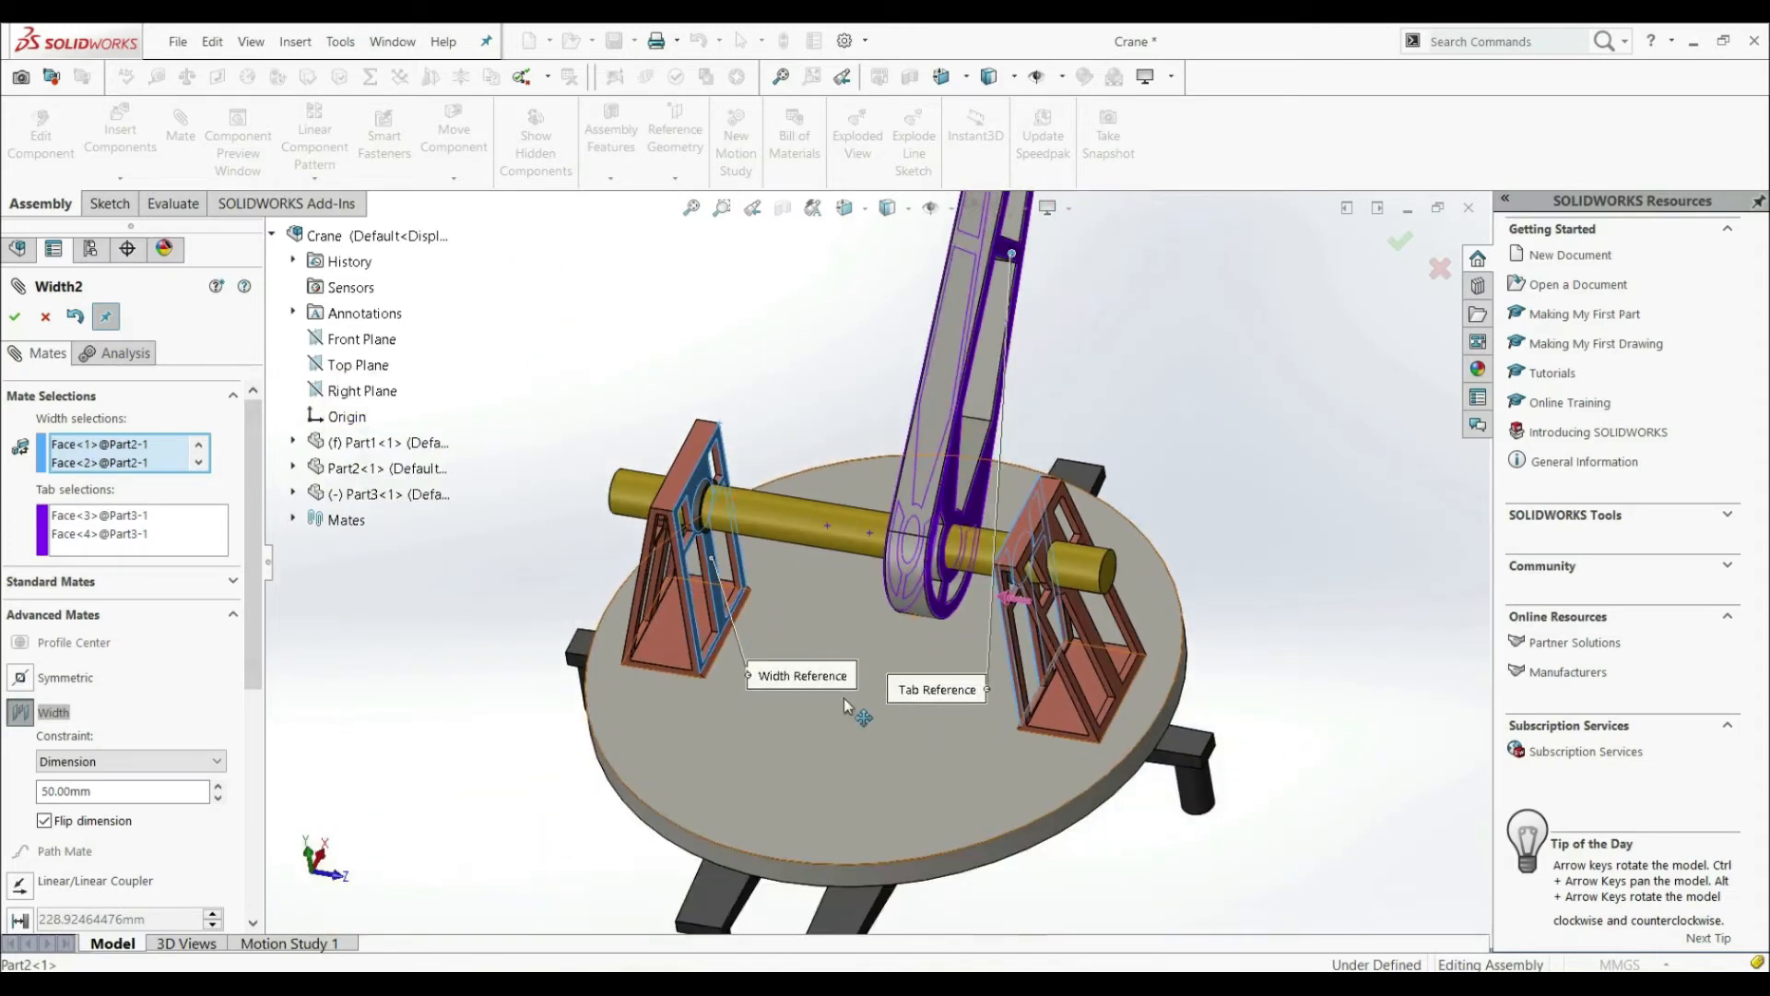
pyautogui.click(14, 318)
pyautogui.click(15, 317)
# Move the boom to test its motion under the Dimension constraint of the Width mate
pyautogui.moveTo(830, 535); pyautogui.dragTo(707, 634, button='middle')
pyautogui.scroll(2, 707, 635)
pyautogui.moveTo(835, 573); pyautogui.dragTo(848, 535)
pyautogui.click(1163, 699)
pyautogui.moveTo(606, 754); pyautogui.dragTo(636, 687, button='middle')
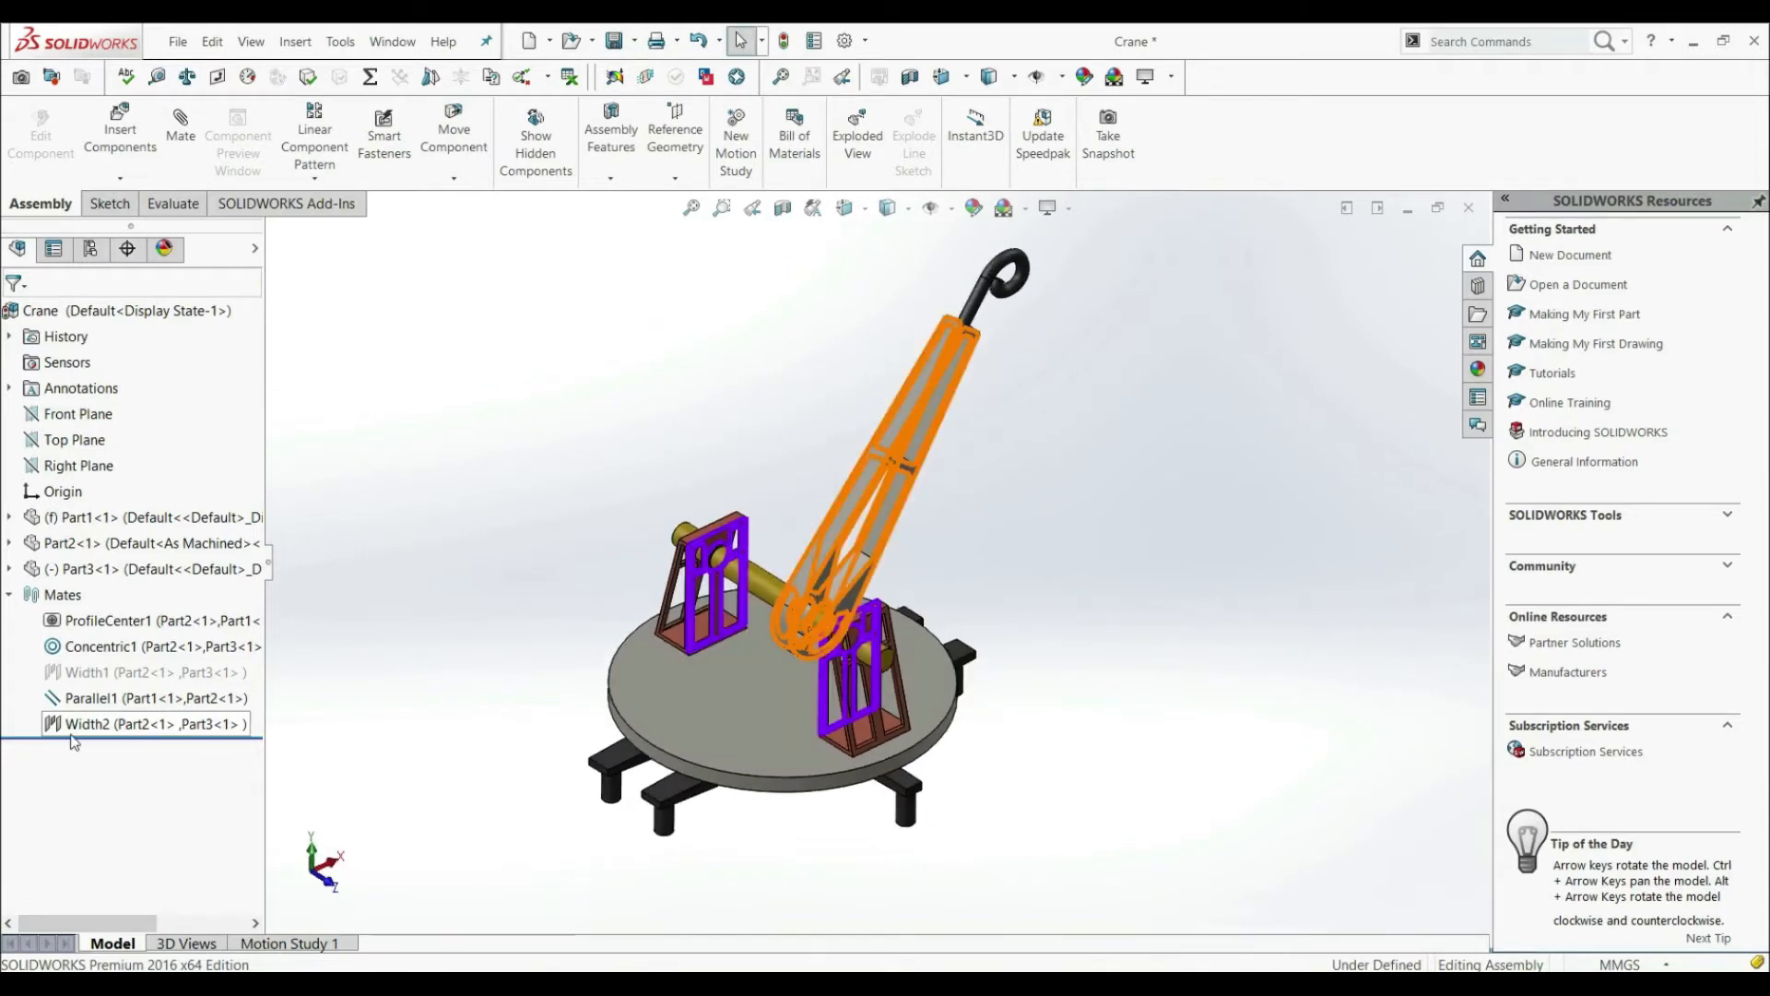
# Edit the Width2 mate, changing its constraint to Percent with a value of 30%
pyautogui.rightClick(71, 727)
pyautogui.click(83, 594)
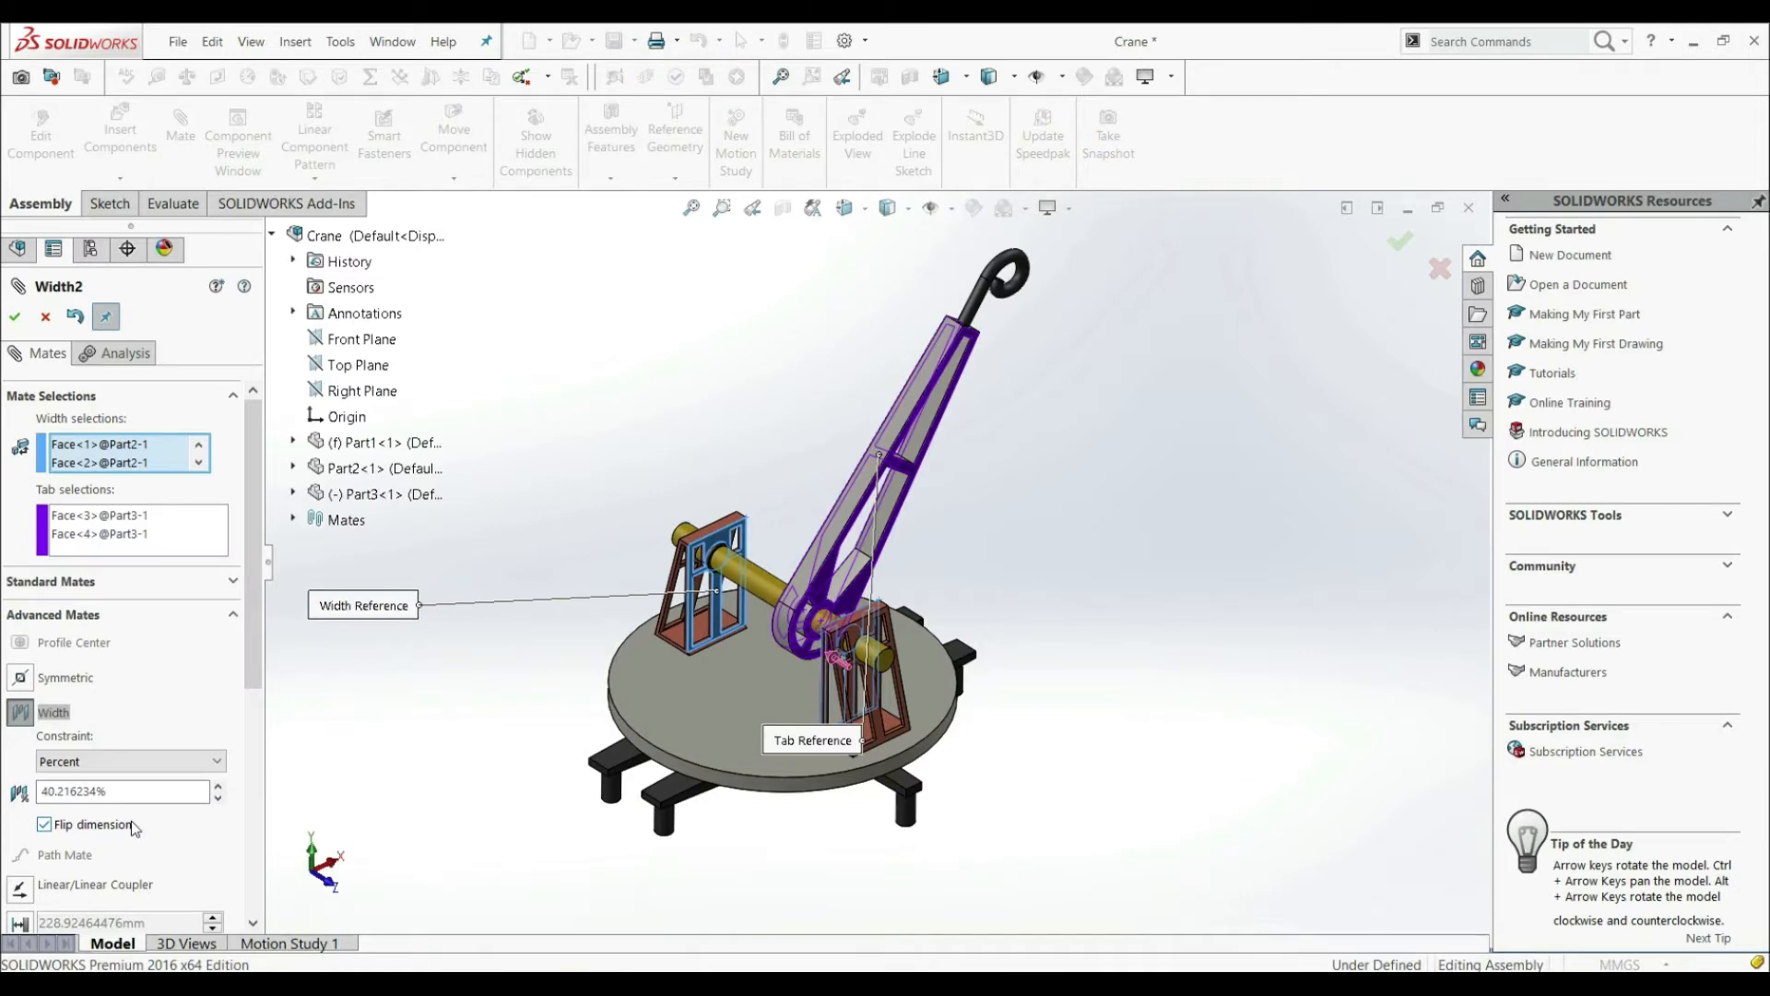
pyautogui.click(126, 793)
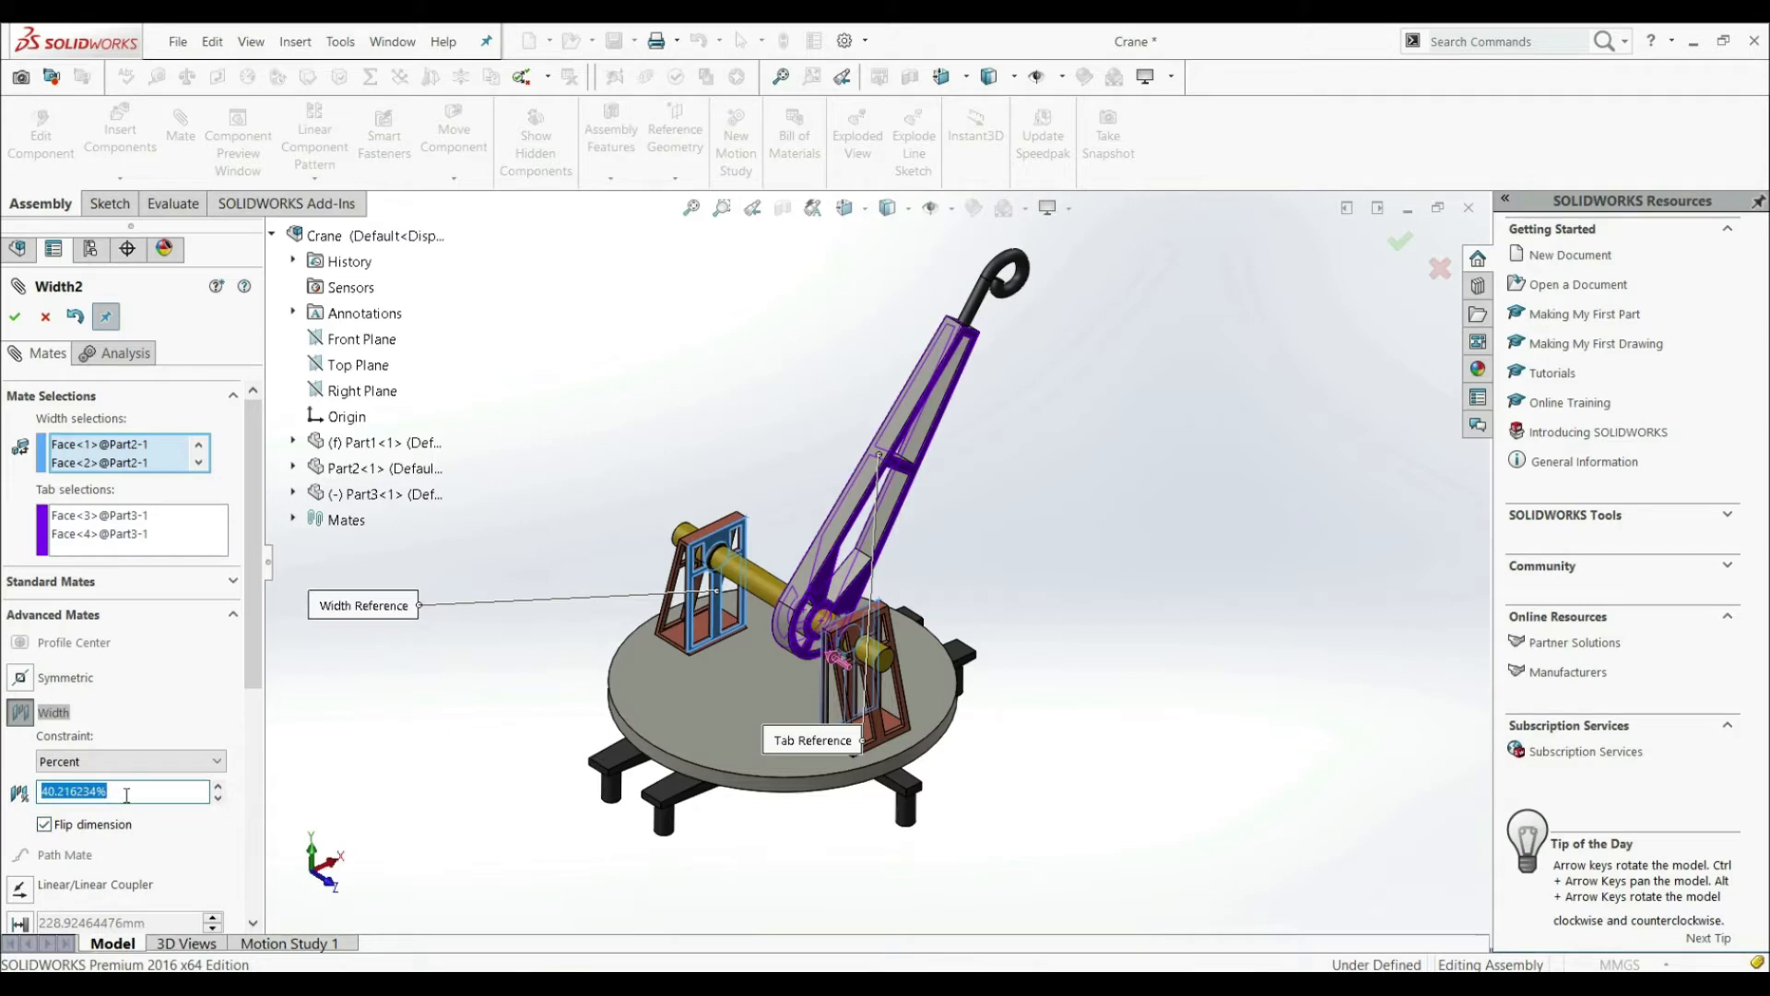
pyautogui.press('Return')
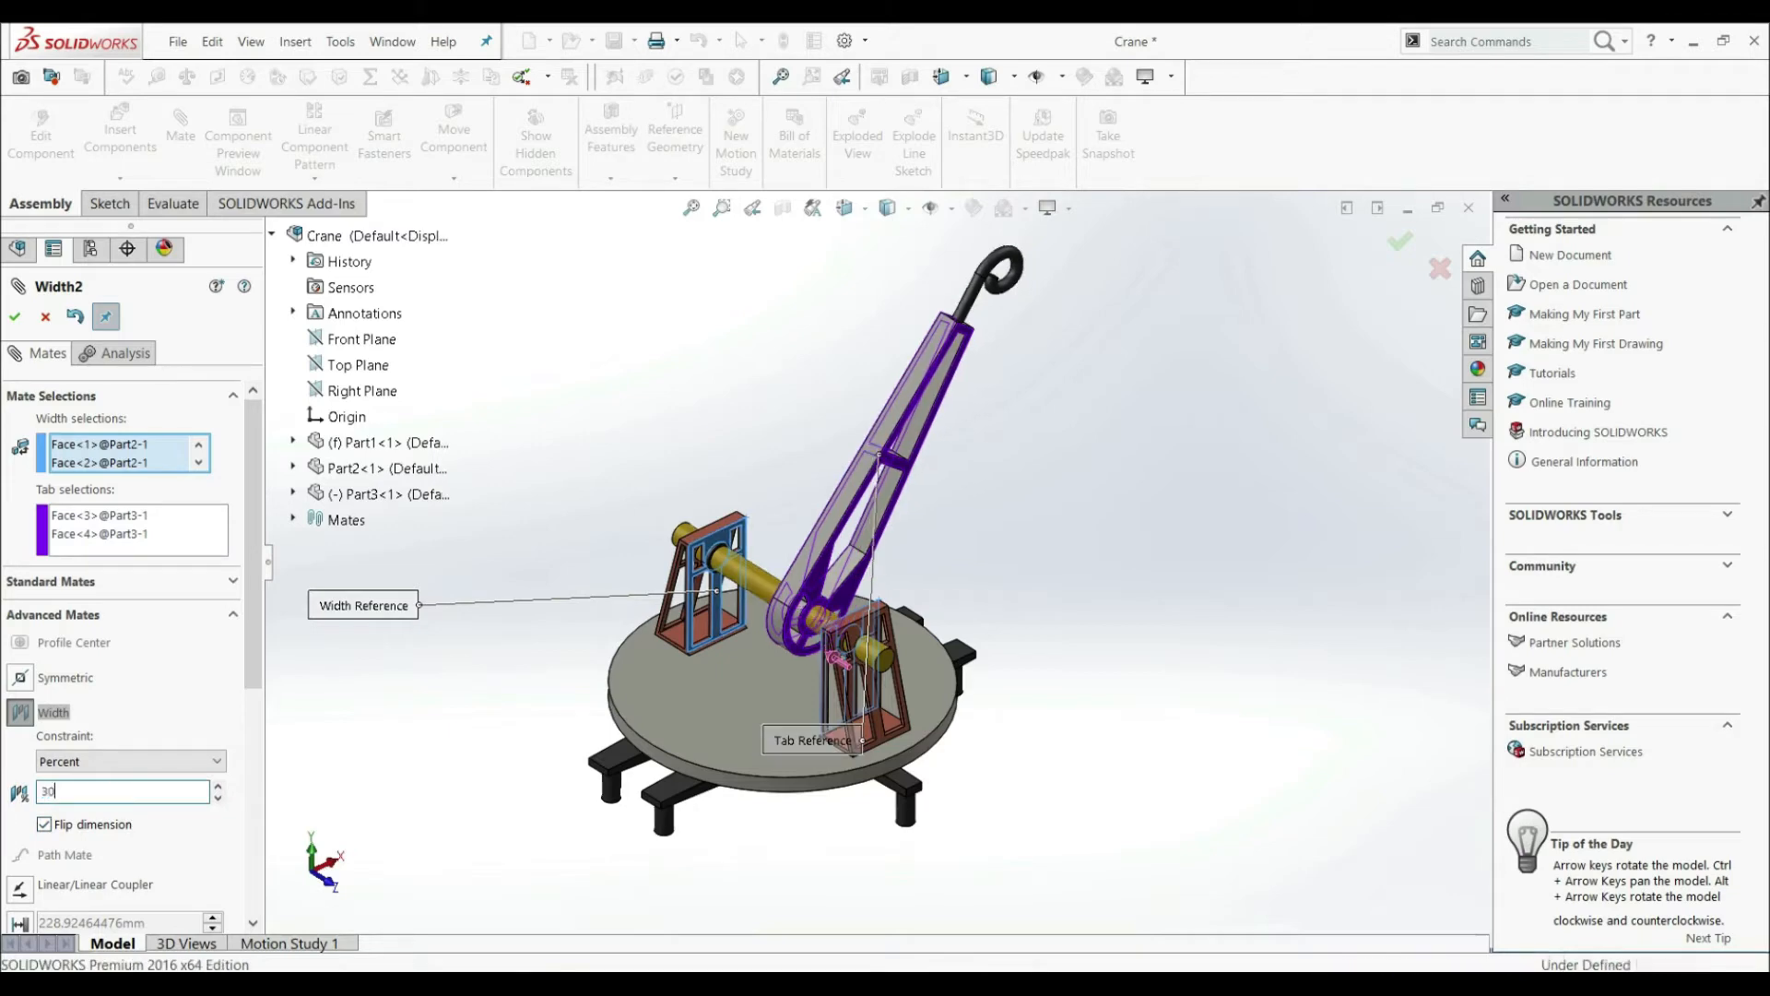
pyautogui.scroll(5, 897, 749)
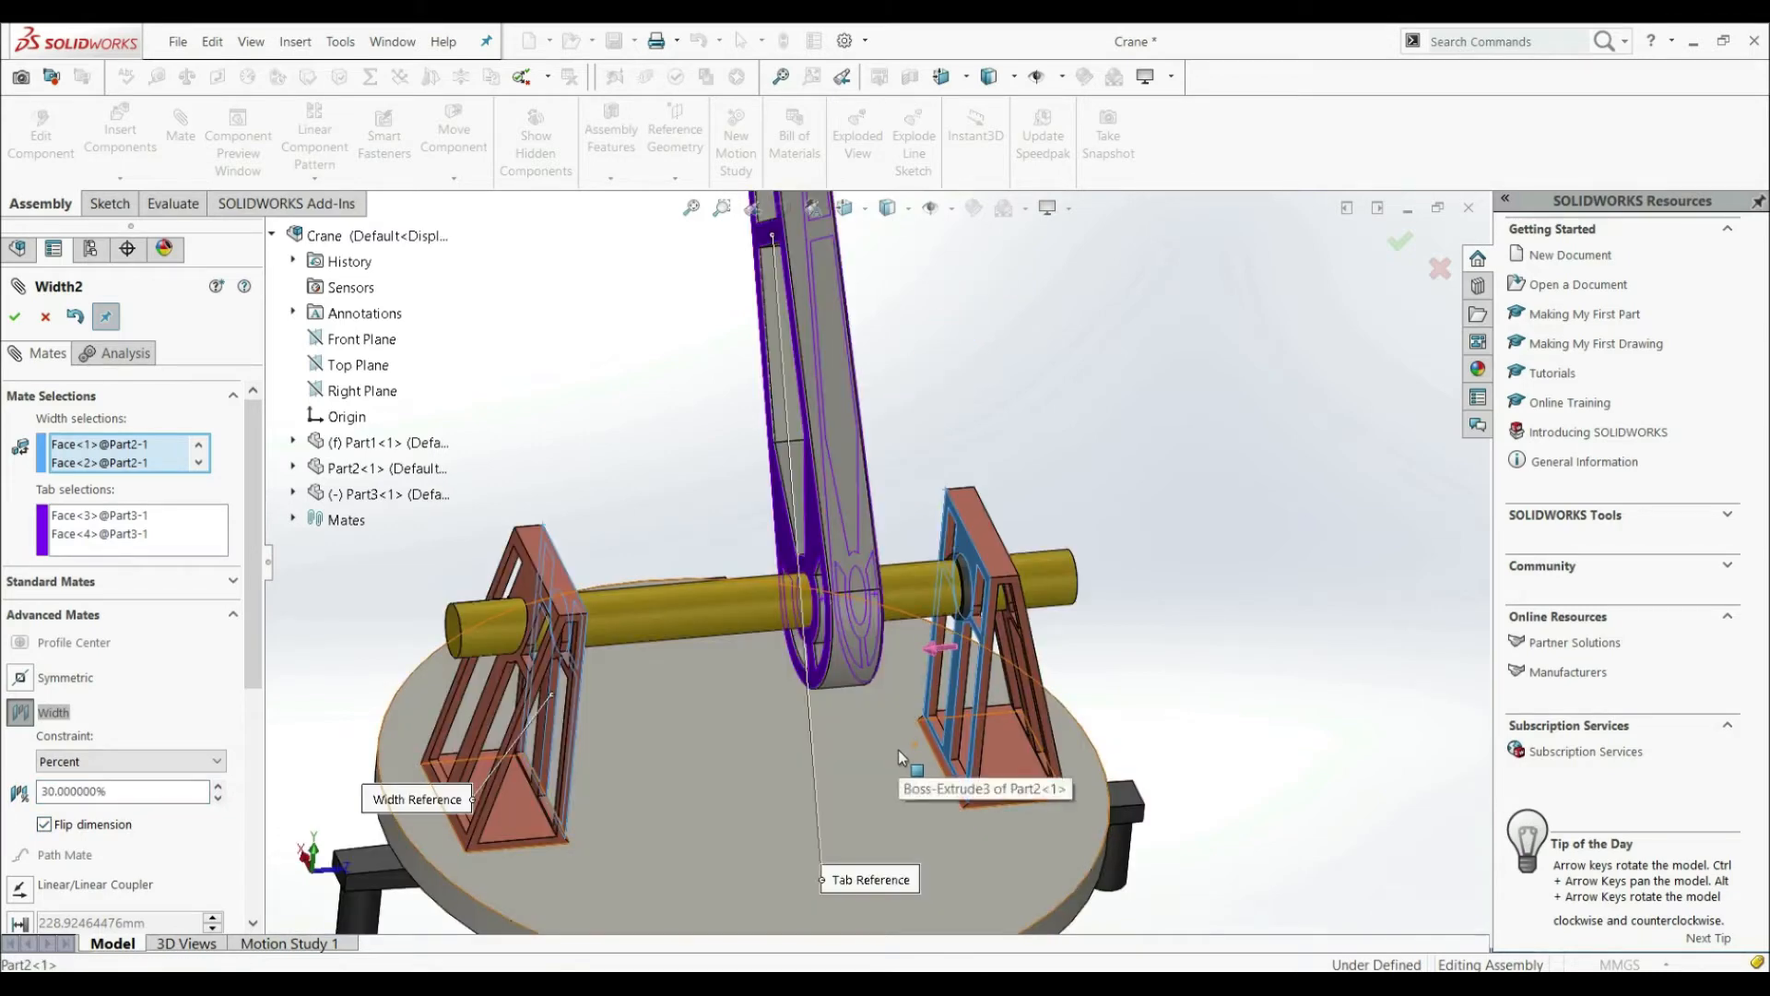
# Turn off the flipped dimension so the 30% is measured from the other support, and inspect the boom's position
pyautogui.moveTo(898, 662); pyautogui.dragTo(544, 657, button='middle')
pyautogui.moveTo(730, 628); pyautogui.dragTo(871, 592, button='middle')
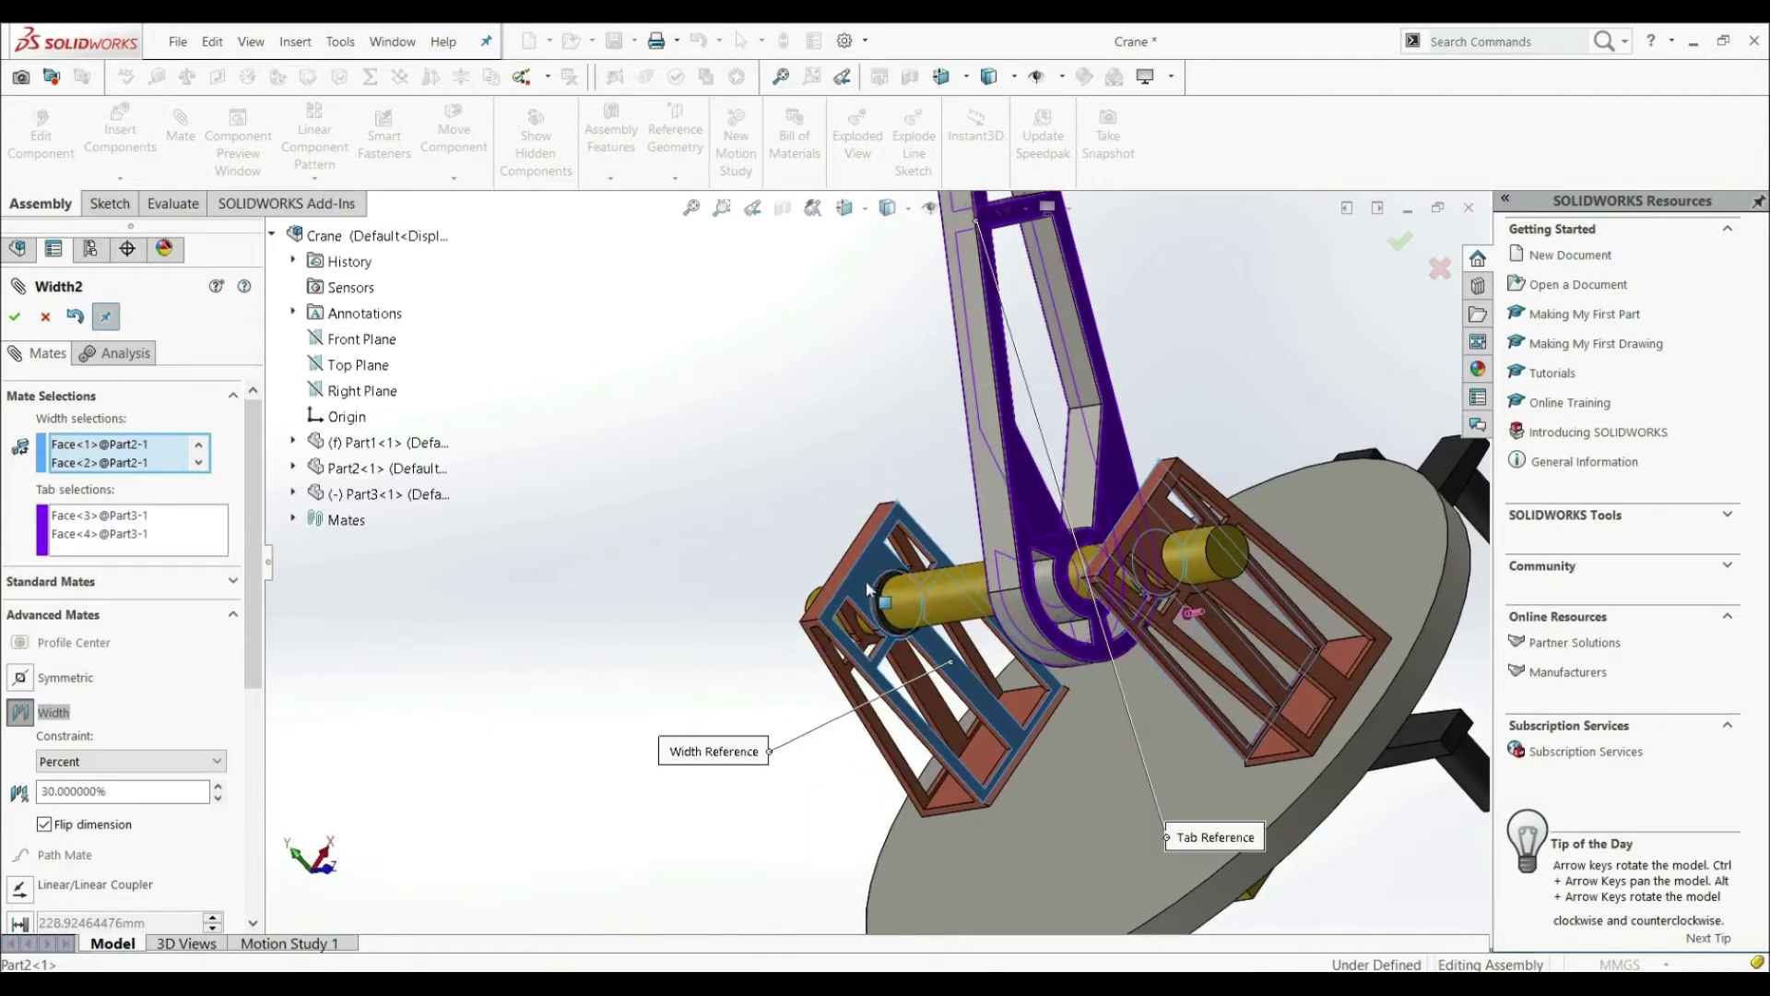
pyautogui.click(44, 823)
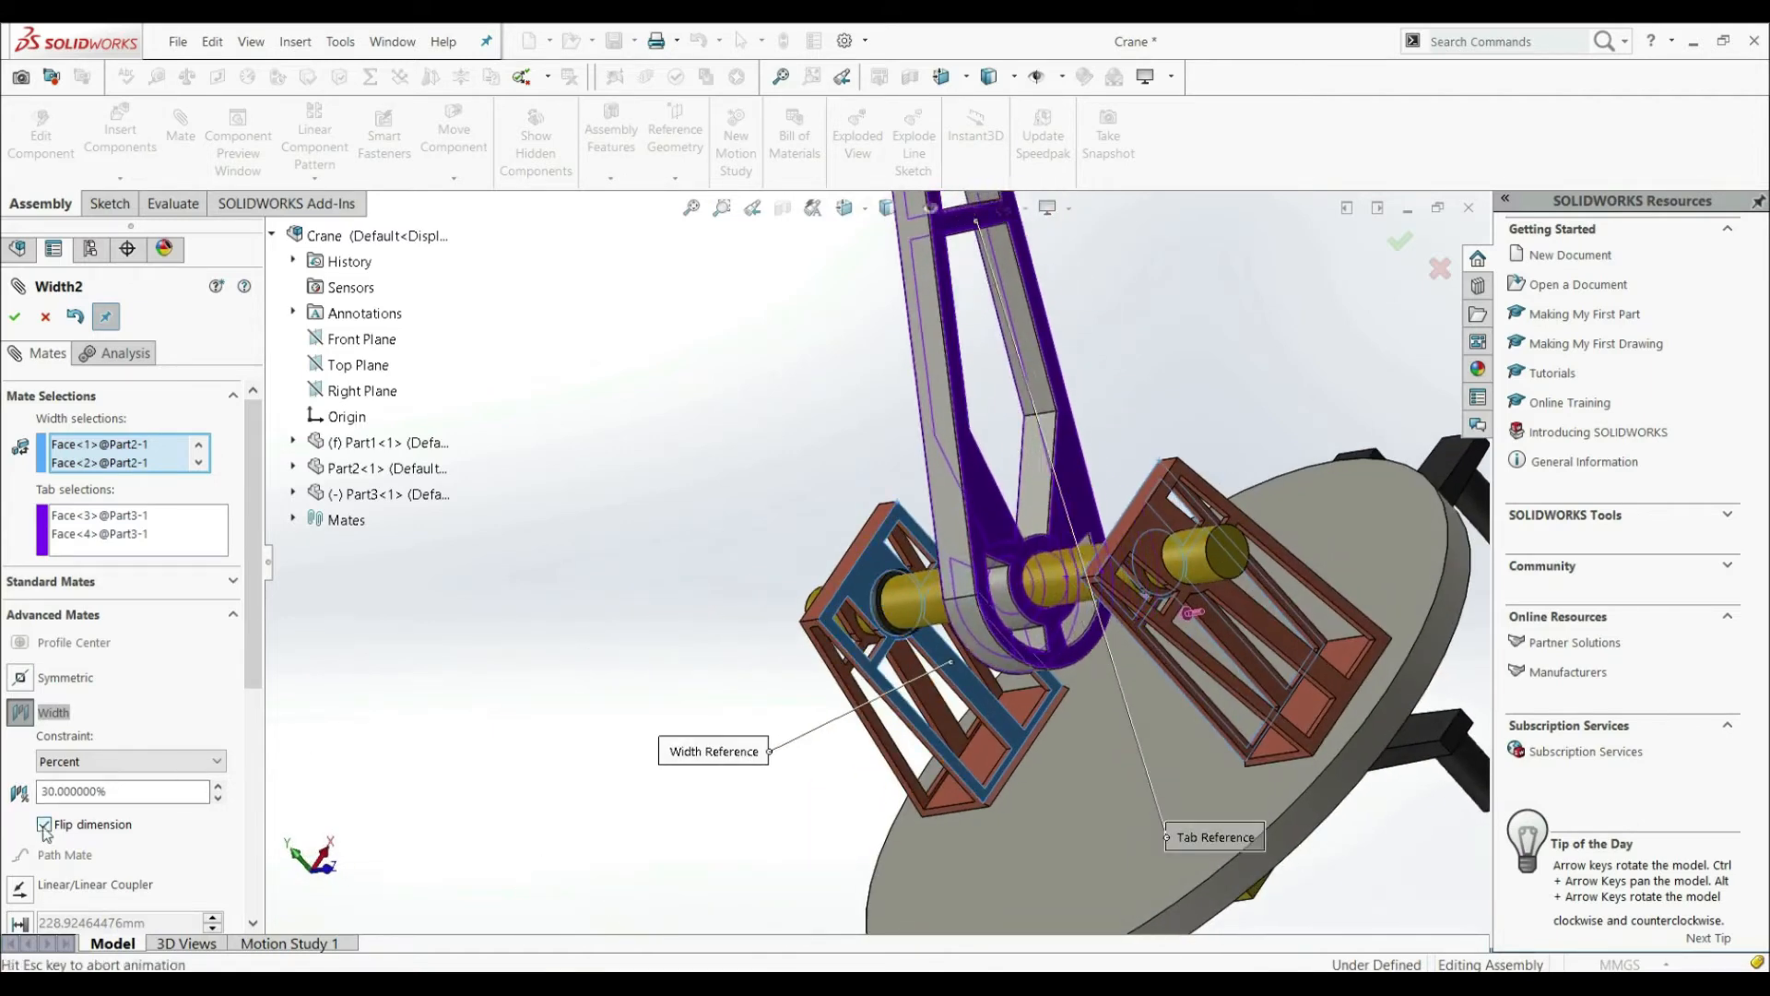
pyautogui.click(44, 823)
pyautogui.moveTo(715, 781); pyautogui.dragTo(1005, 643, button='middle')
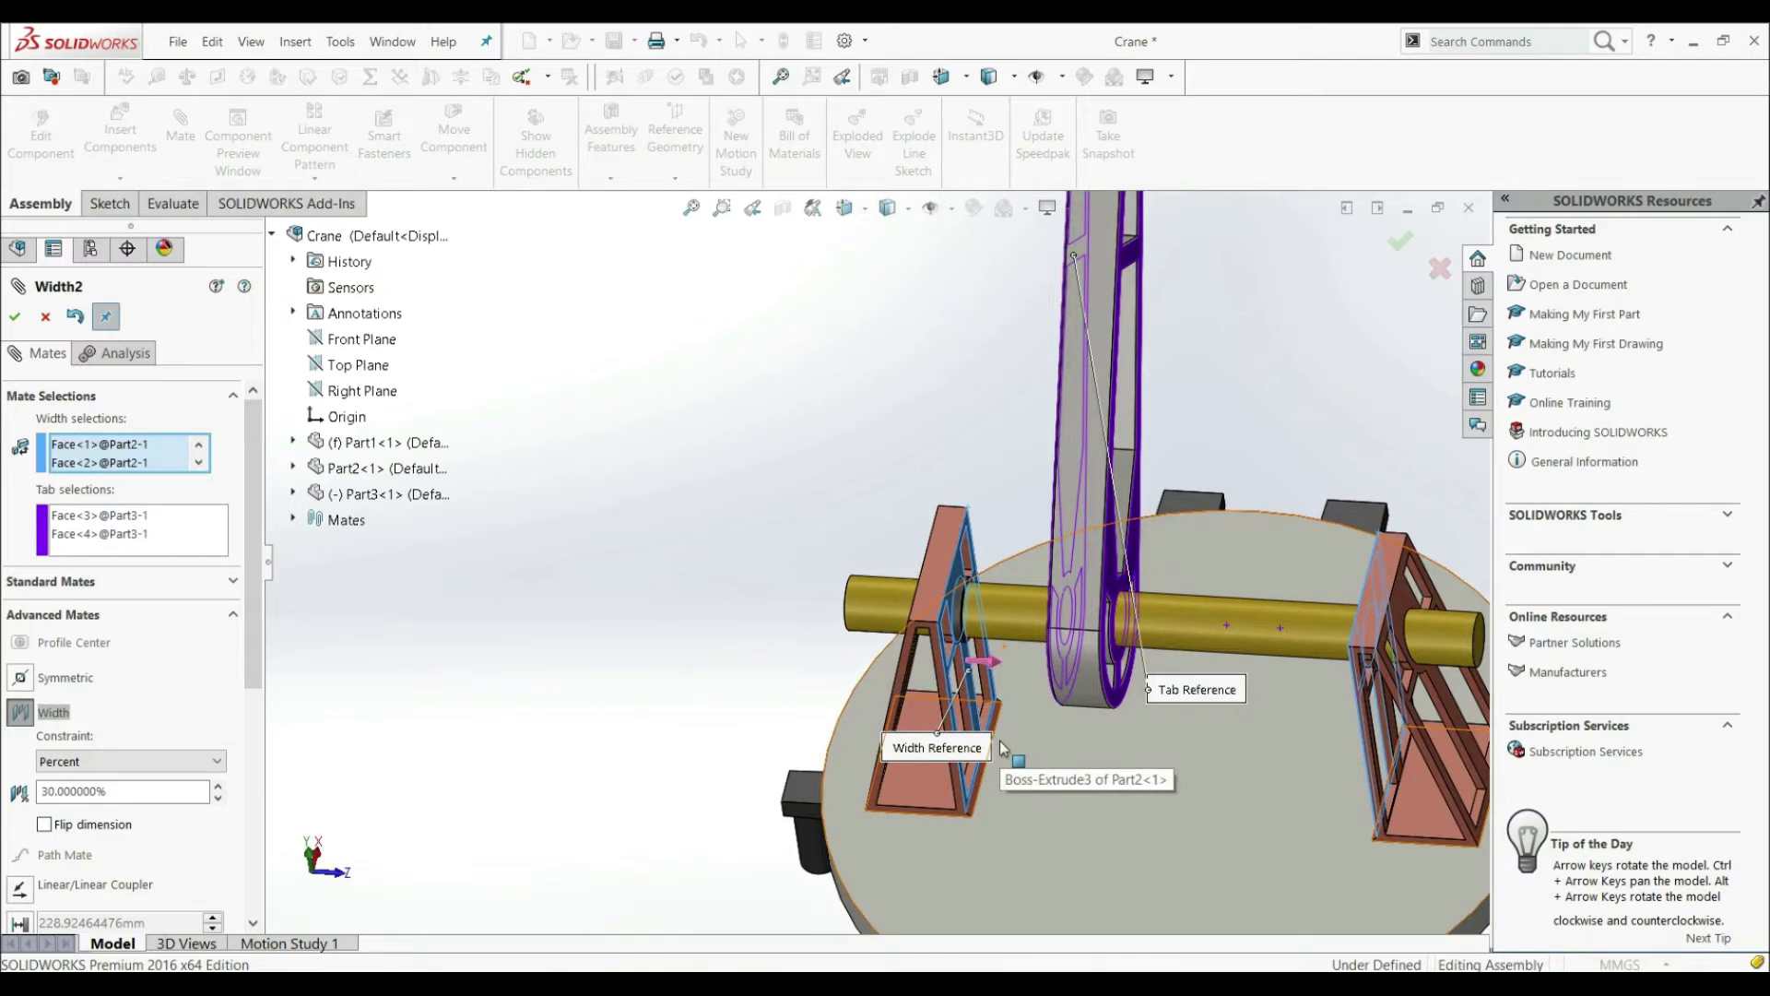
# Set the Width mate's percent value to 50%, then accept the mate and finish mating
pyautogui.doubleClick(129, 796)
pyautogui.write('5')
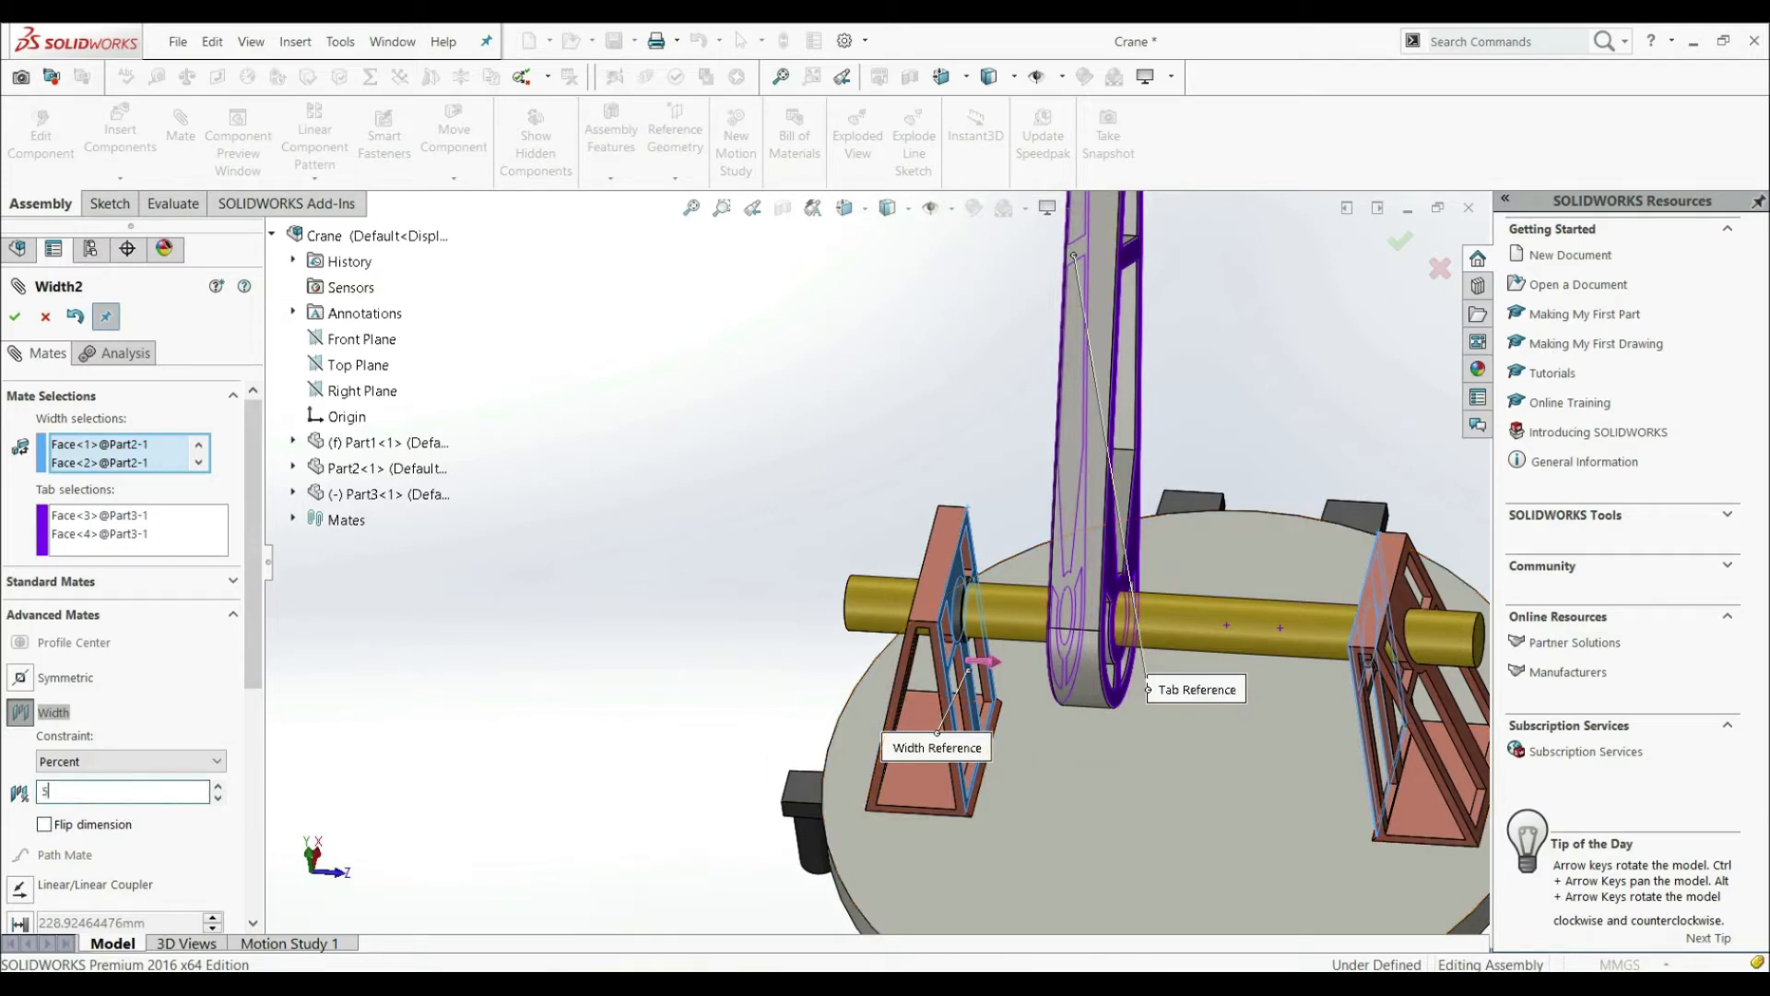
pyautogui.write('0')
pyautogui.press('Return')
pyautogui.moveTo(919, 778); pyautogui.dragTo(922, 609, button='middle')
pyautogui.scroll(2, 922, 599)
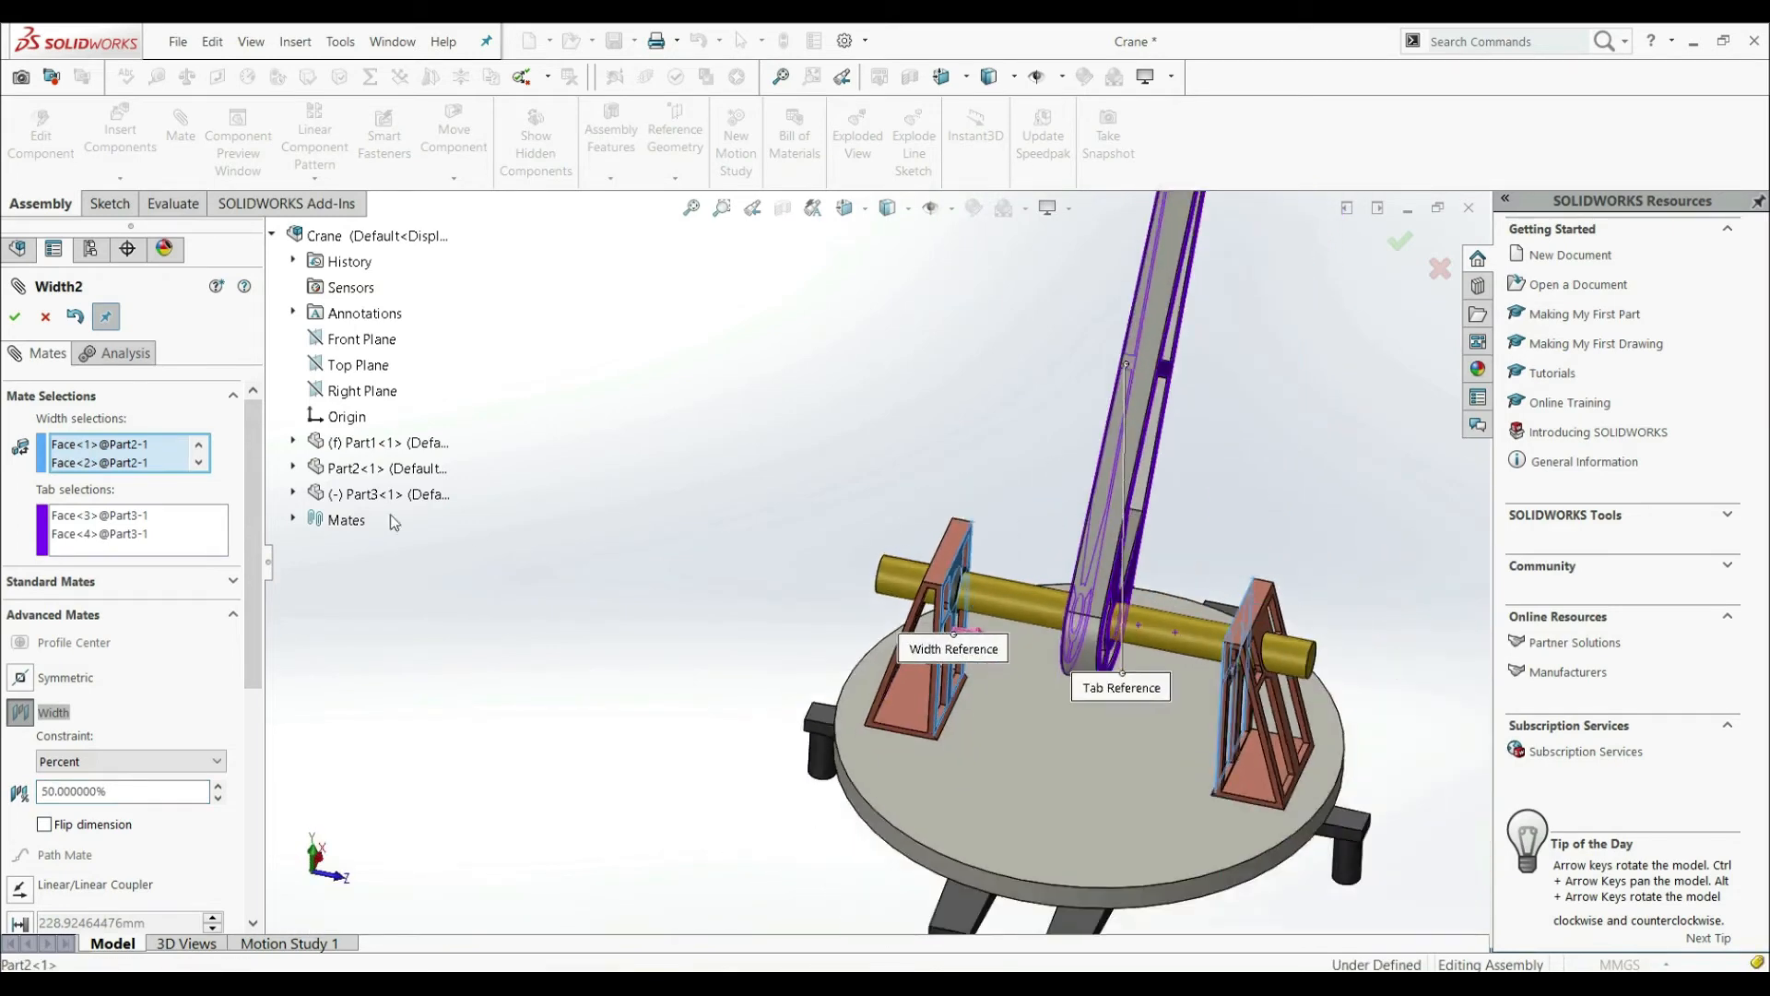
pyautogui.click(15, 317)
pyautogui.click(15, 316)
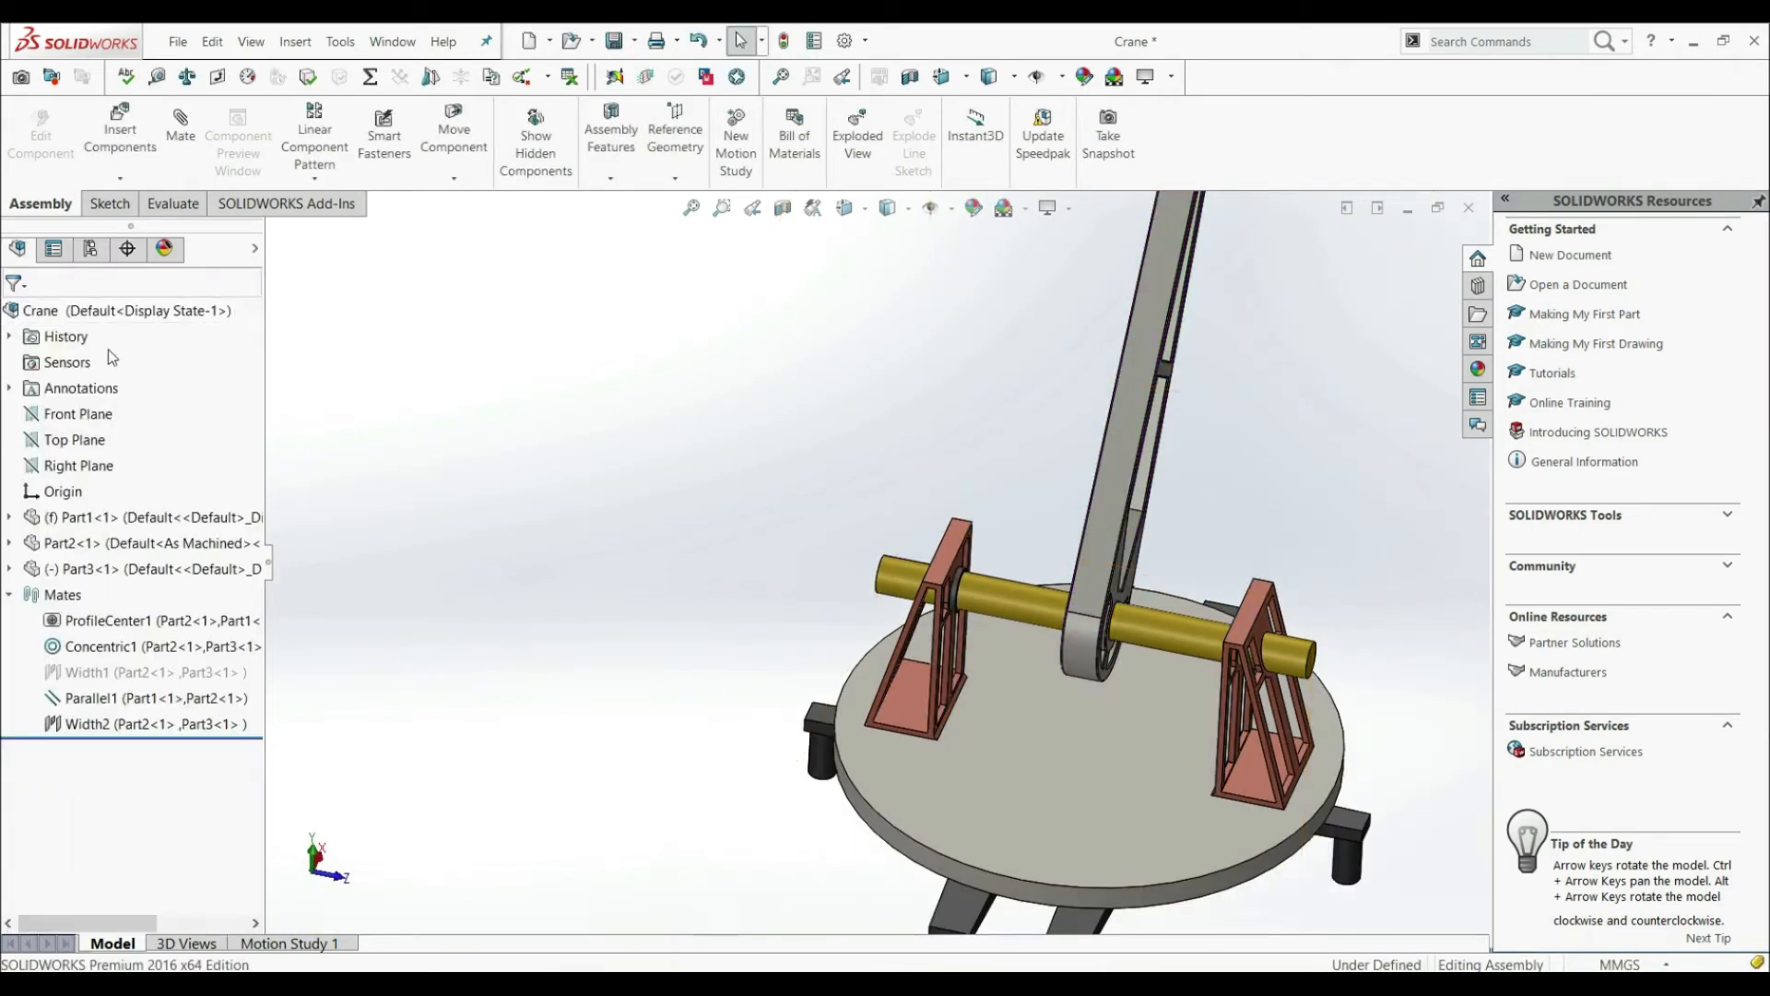
# Swing the boom about the shaft to test its motion under the Percent constraint
pyautogui.scroll(4, 777, 533)
pyautogui.moveTo(777, 533); pyautogui.dragTo(893, 539, button='middle')
pyautogui.moveTo(1025, 501); pyautogui.dragTo(1215, 632)
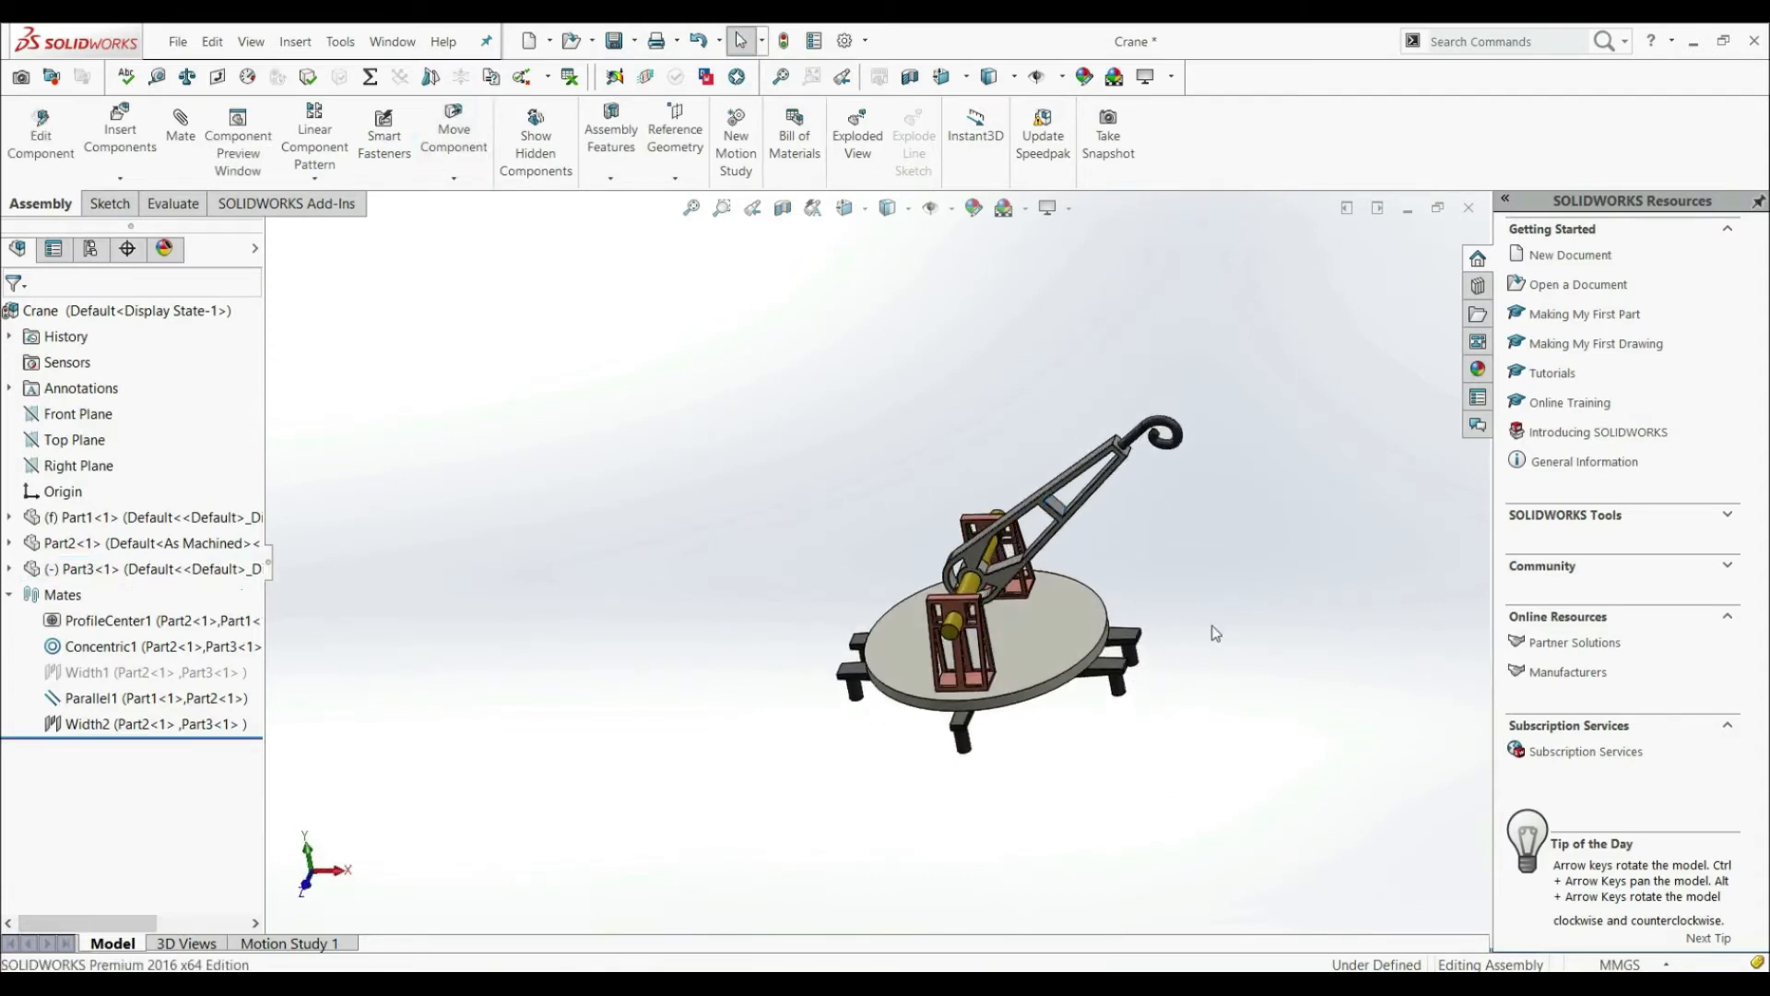
pyautogui.click(1215, 632)
pyautogui.moveTo(1215, 633); pyautogui.dragTo(1163, 656, button='middle')
pyautogui.scroll(-3, 1035, 557)
pyautogui.scroll(-2, 1013, 624)
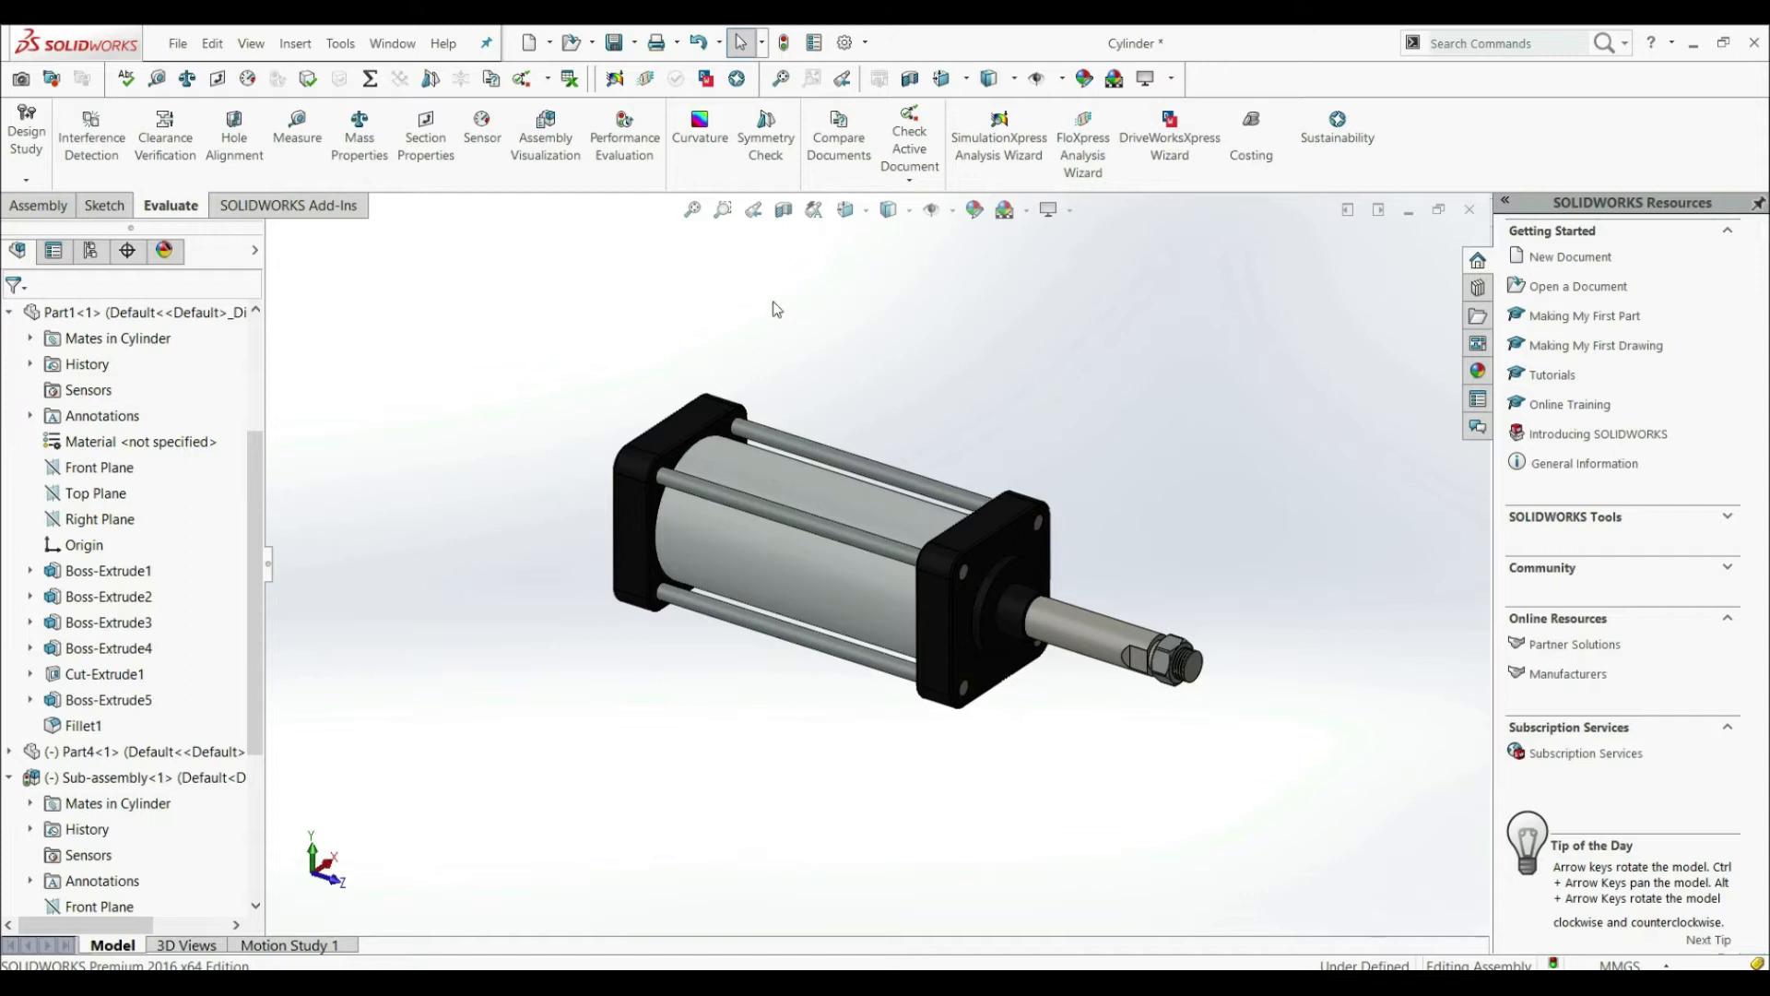
# Create a planar section view cutting lengthwise through the Cylinder assembly, adjusting the offset of the section plane
pyautogui.click(783, 209)
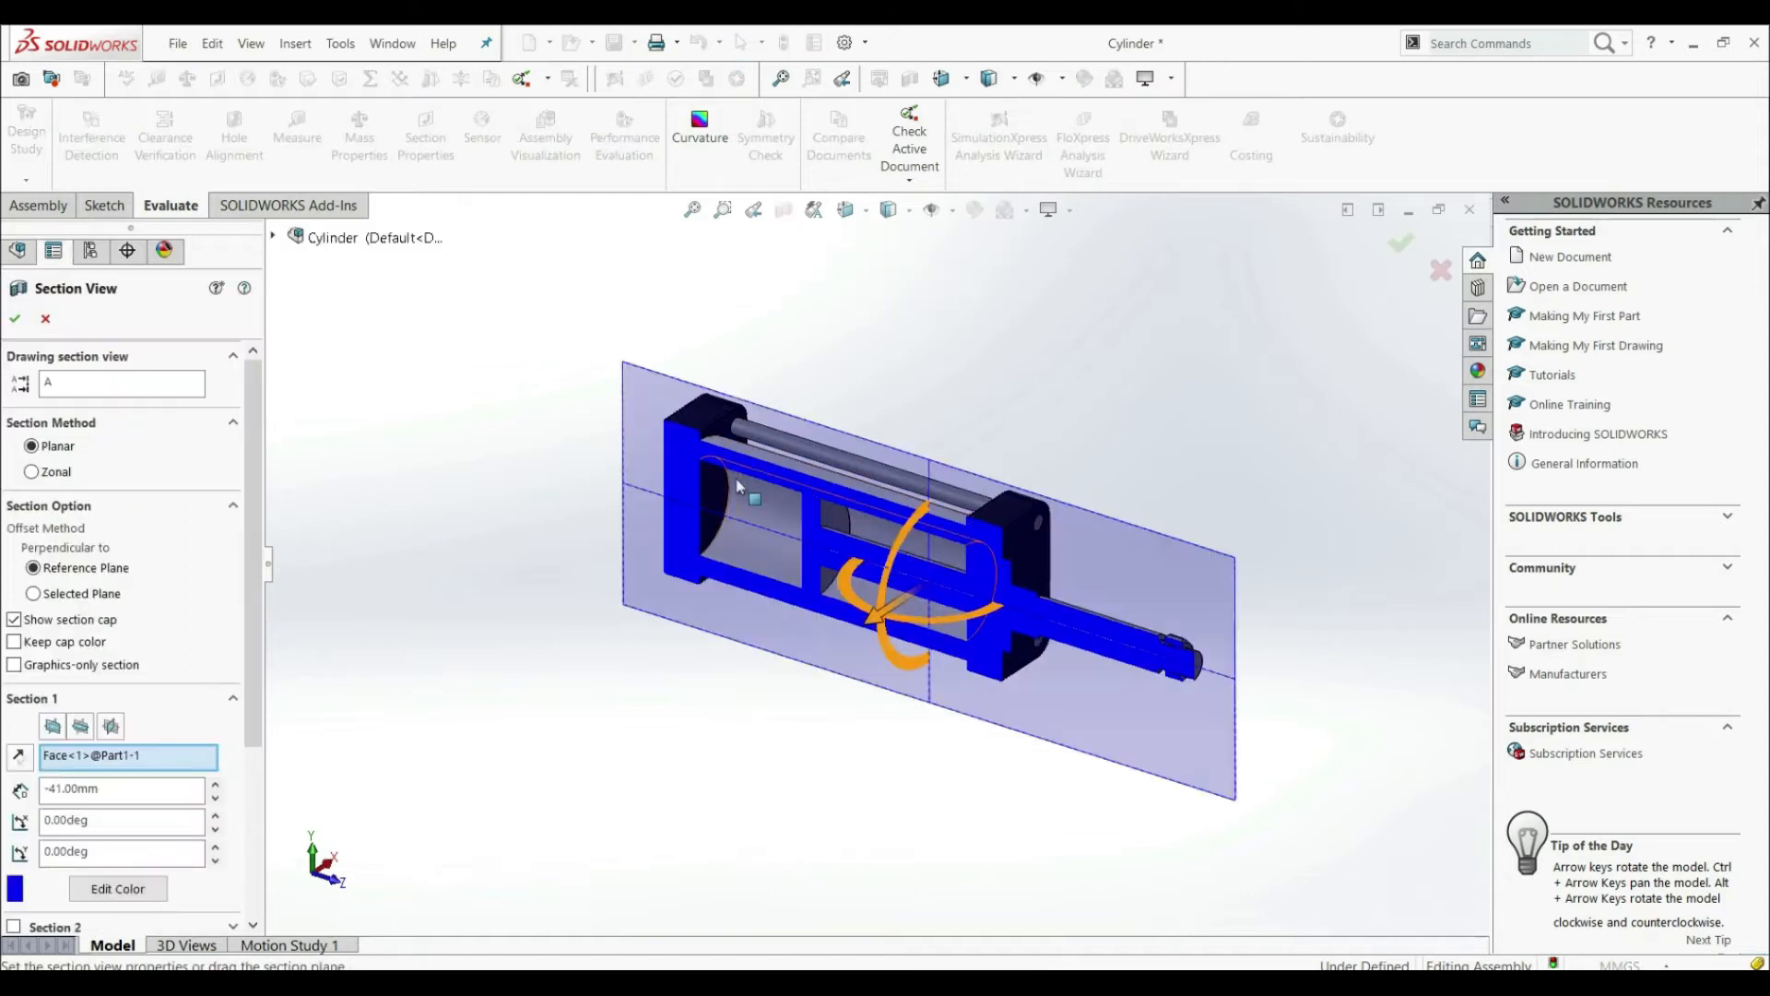
pyautogui.moveTo(872, 616); pyautogui.dragTo(867, 616)
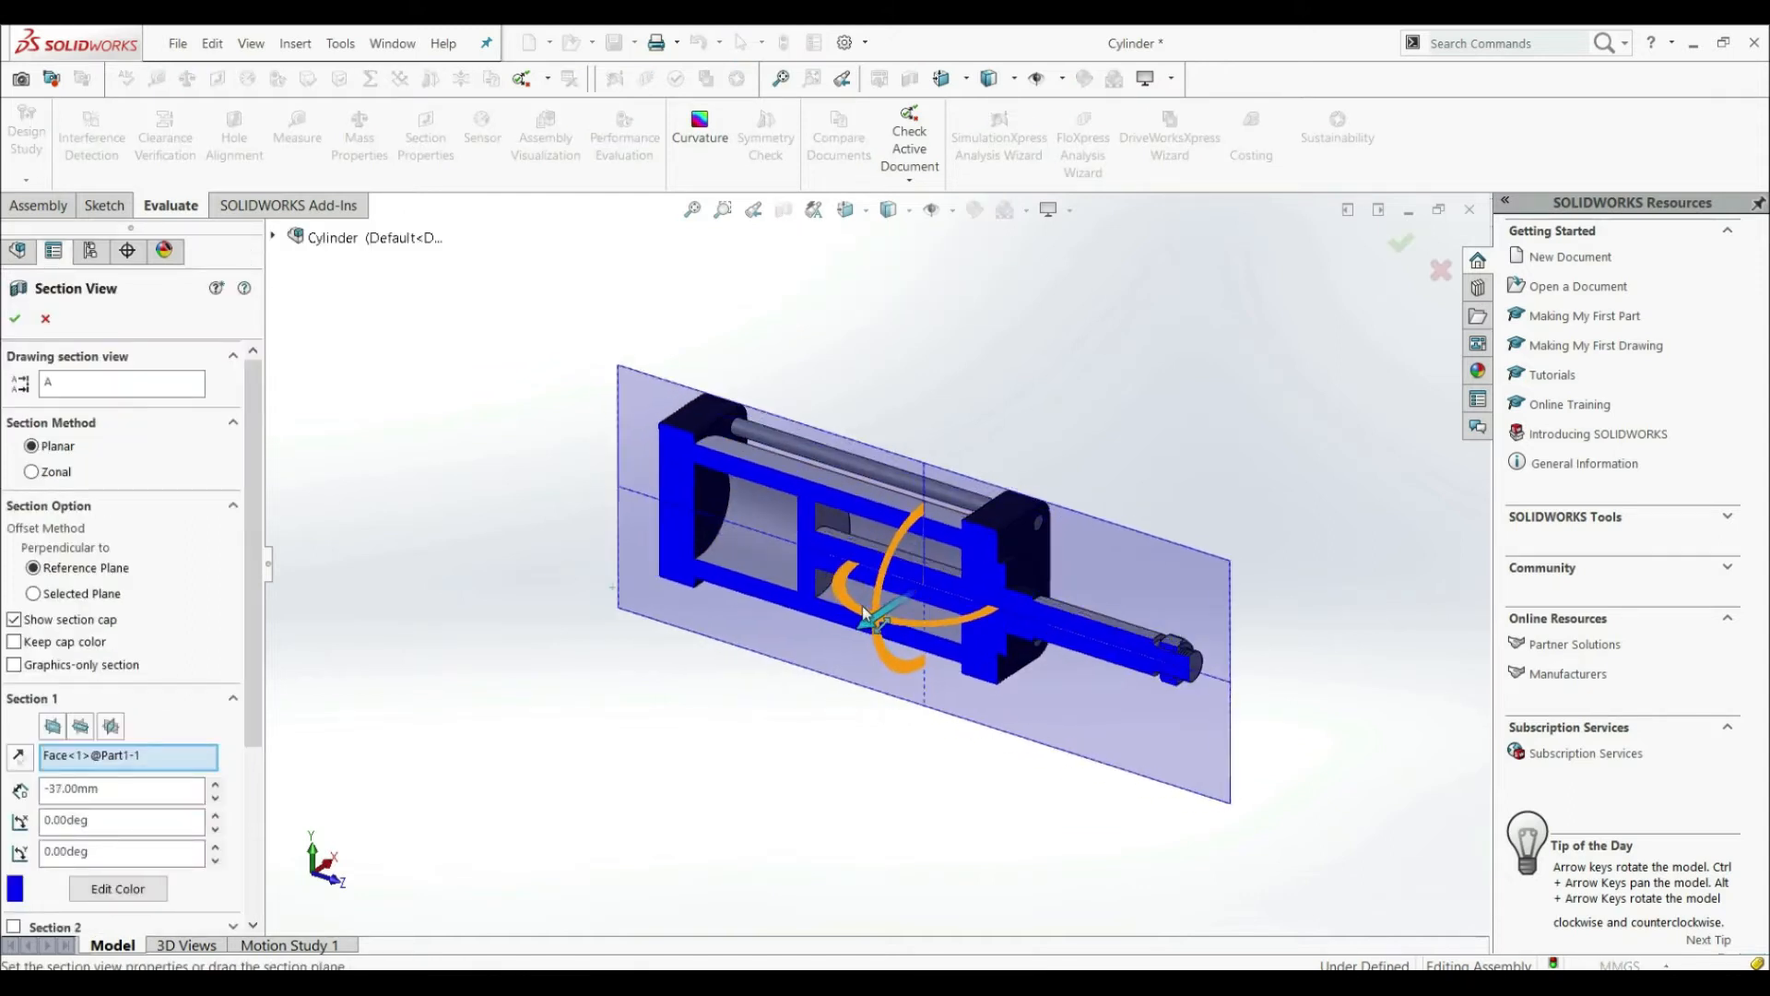
pyautogui.click(15, 318)
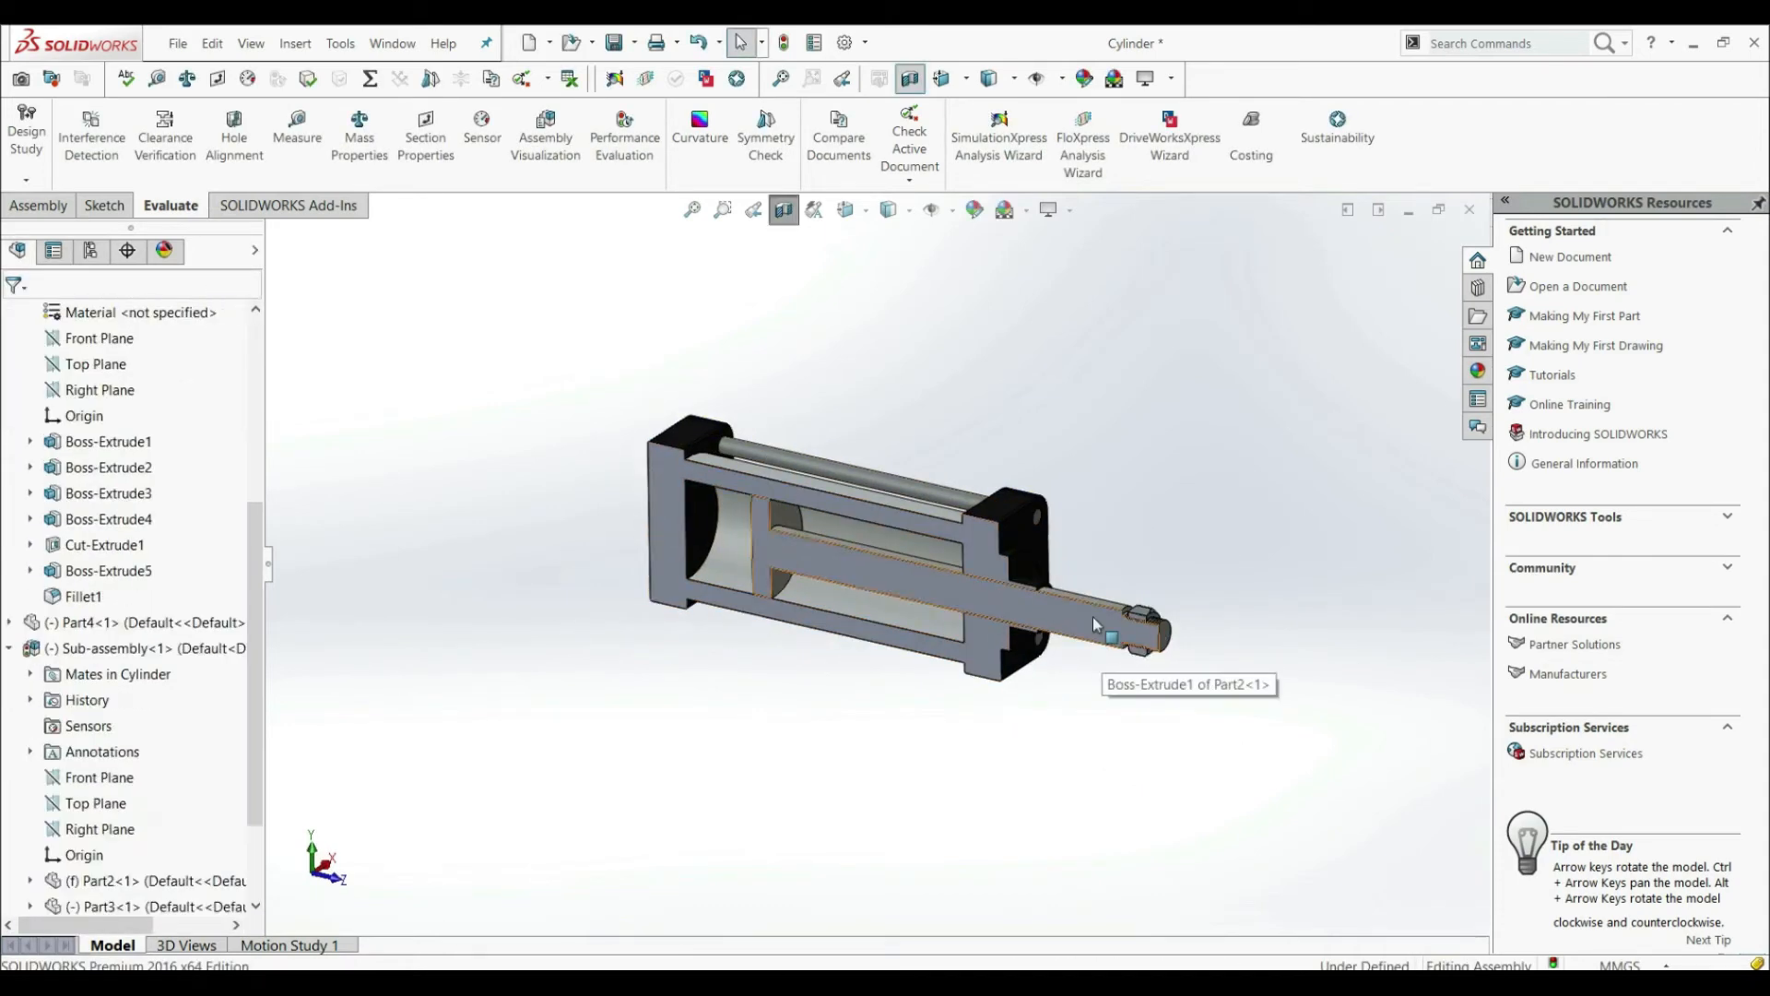
# Slide the piston rod along the sectioned cylinder to examine its travel and the piston's position inside the bore
pyautogui.moveTo(1096, 620); pyautogui.dragTo(1201, 644)
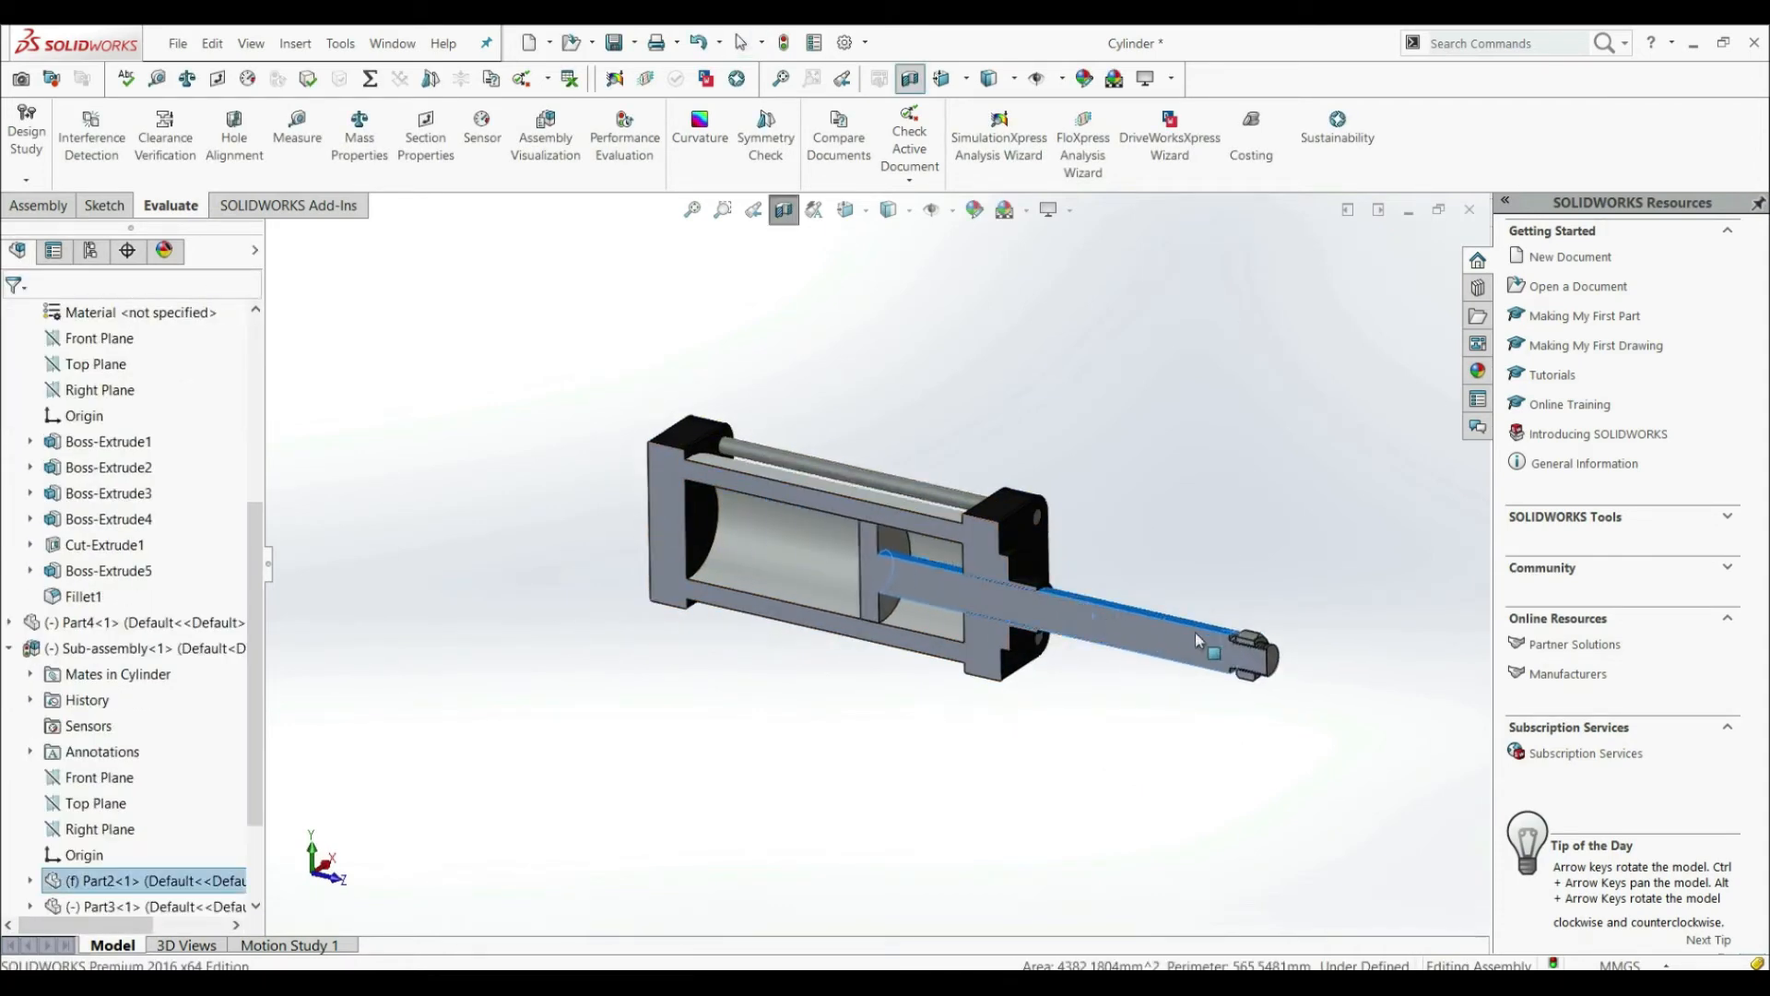
pyautogui.click(799, 543)
pyautogui.moveTo(909, 723)
pyautogui.mouseDown(button='middle')
pyautogui.moveTo(1027, 710)
pyautogui.moveTo(968, 567)
pyautogui.mouseUp(button='middle')
pyautogui.click(960, 735)
pyautogui.moveTo(960, 734); pyautogui.dragTo(842, 765, button='middle')
pyautogui.moveTo(874, 605); pyautogui.dragTo(1139, 641)
pyautogui.click(812, 696)
pyautogui.scroll(-4, 815, 583)
pyautogui.moveTo(775, 661)
pyautogui.mouseDown(button='middle')
pyautogui.moveTo(808, 660)
pyautogui.moveTo(759, 663)
pyautogui.moveTo(789, 626)
pyautogui.moveTo(772, 636)
pyautogui.mouseUp(button='middle')
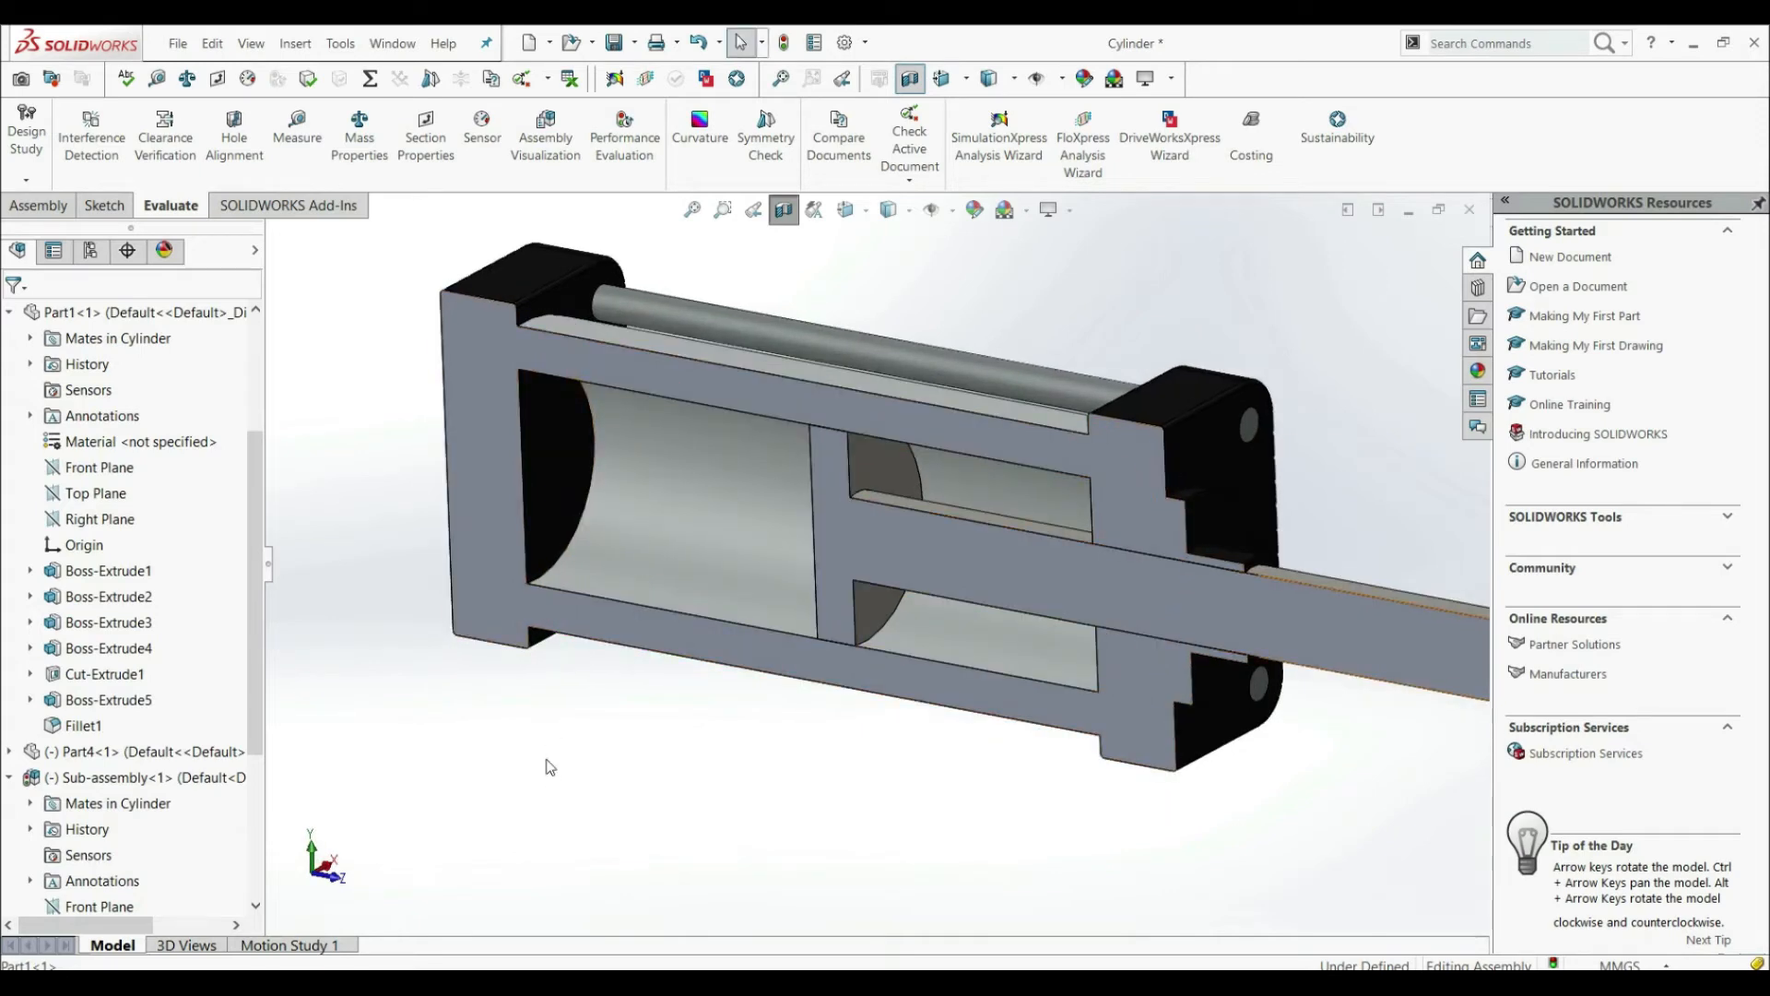
# Start an advanced Distance mate in the Cylinder assembly and set its distance to 50 mm
pyautogui.click(38, 205)
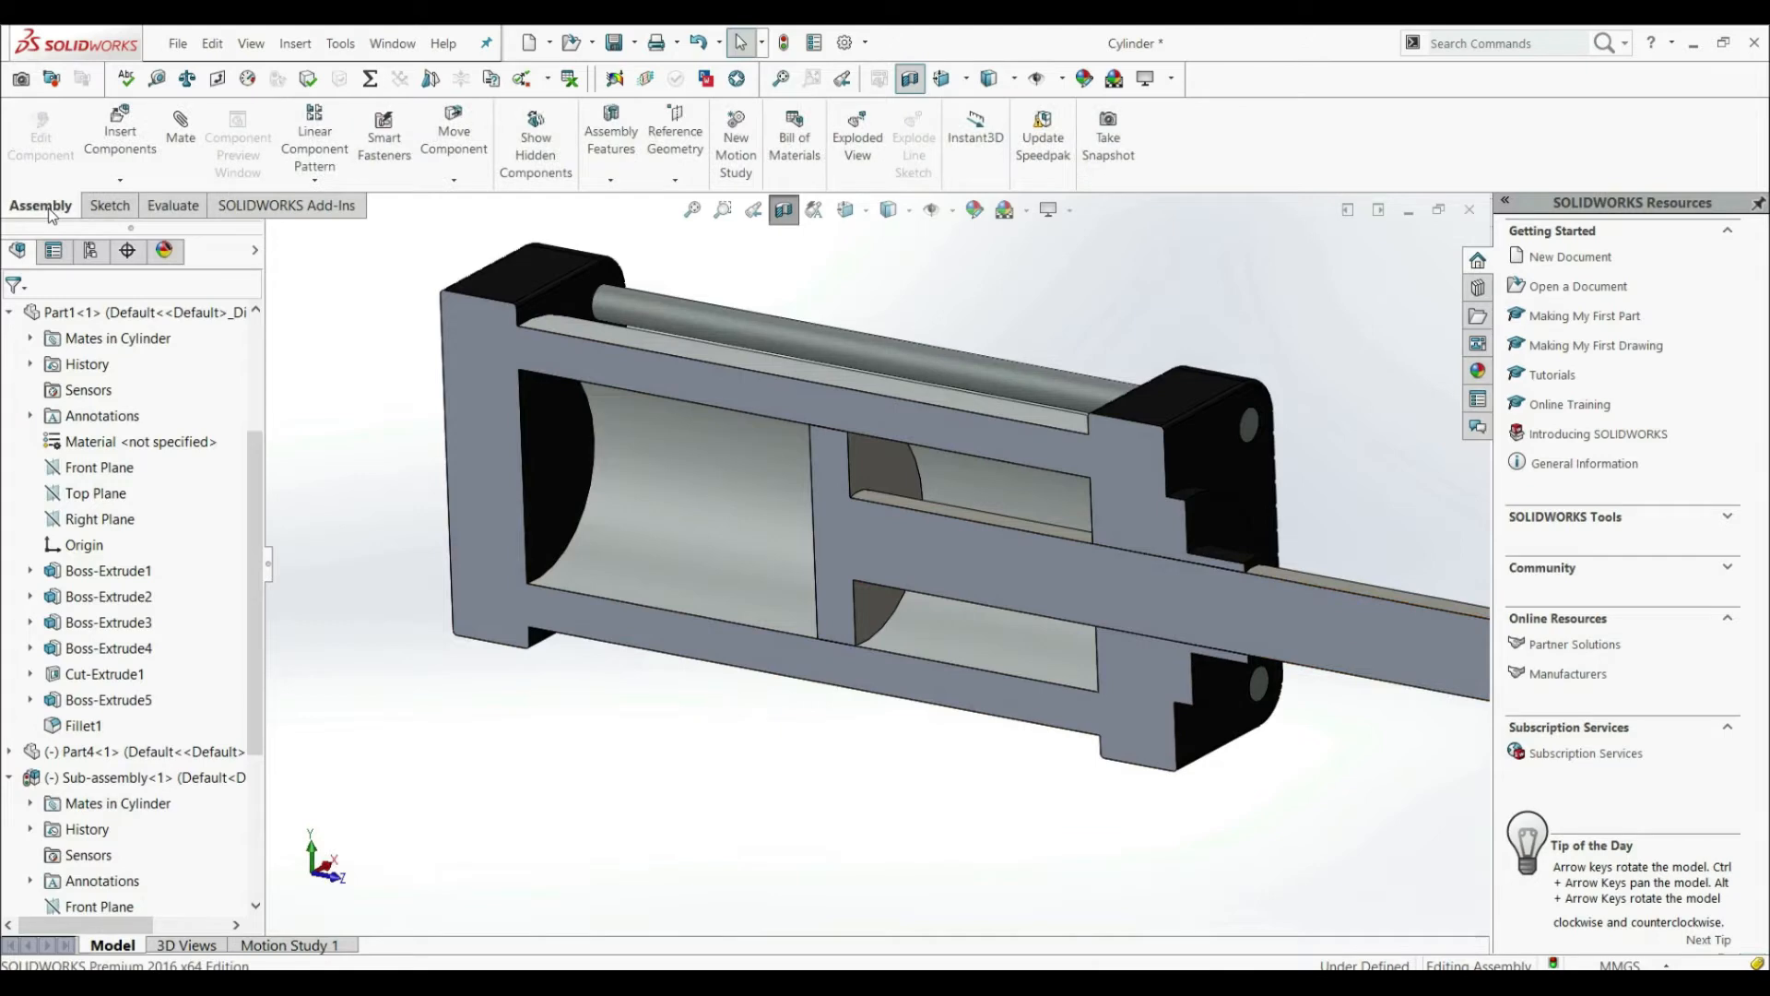
pyautogui.click(180, 129)
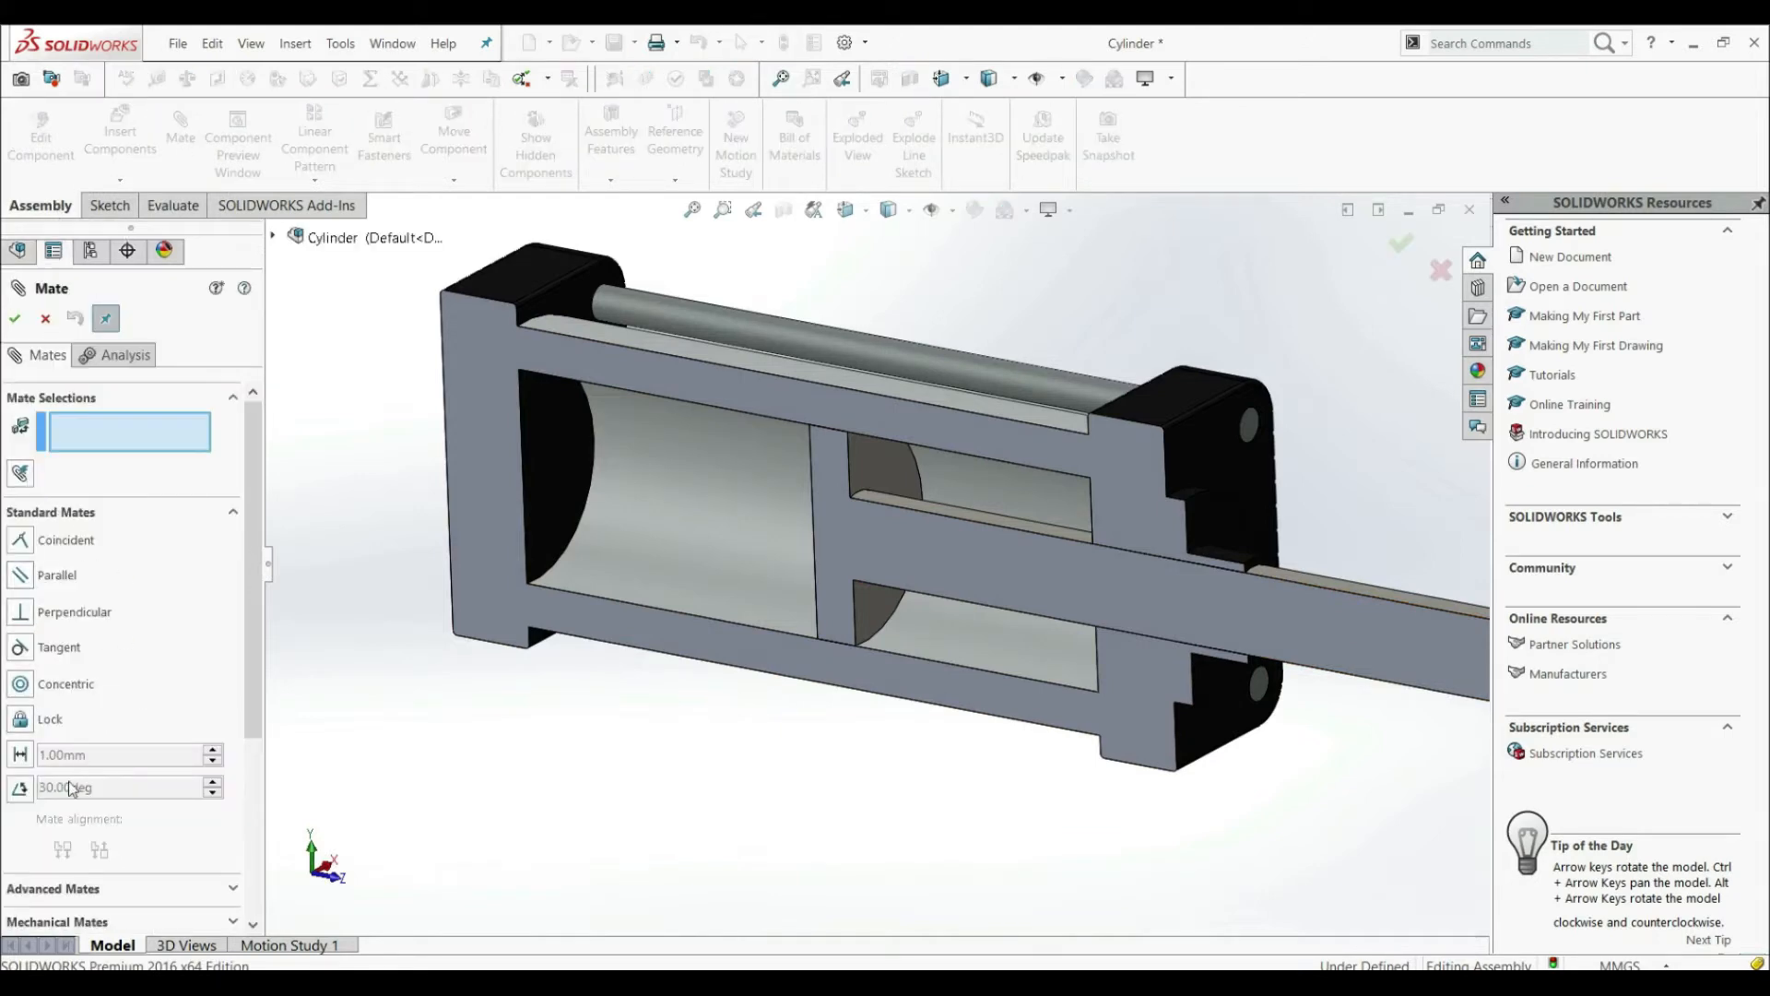
pyautogui.click(81, 889)
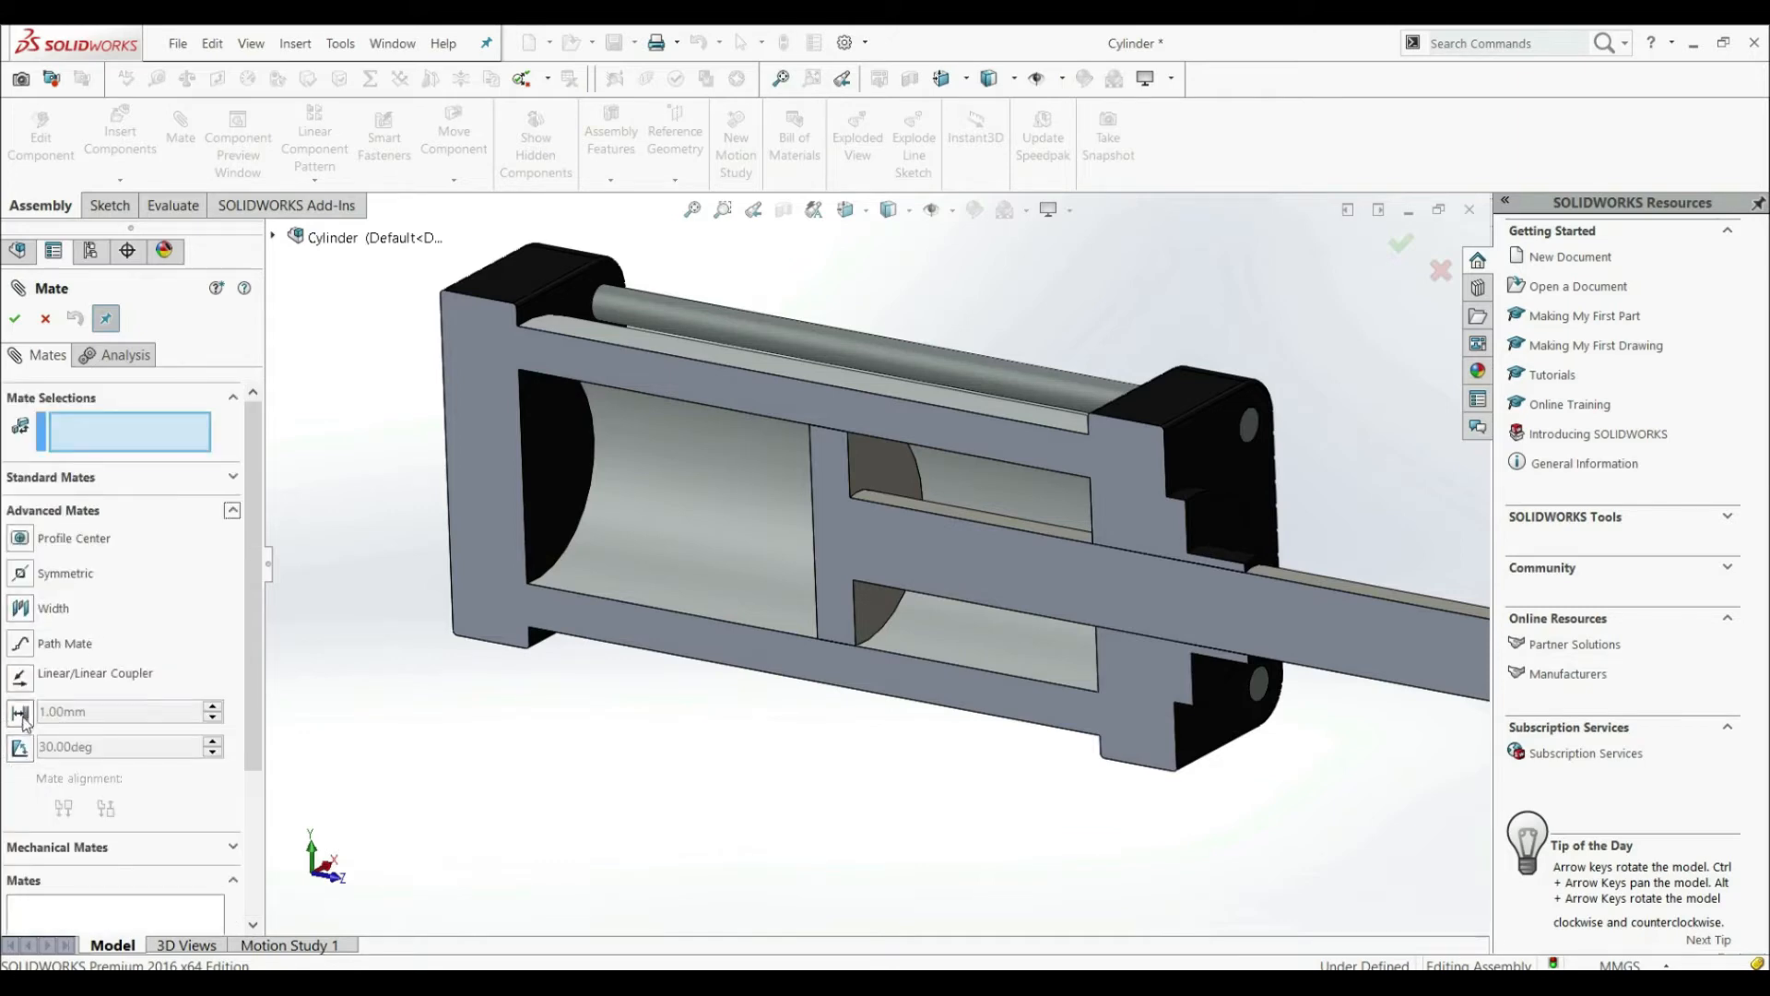
pyautogui.click(21, 716)
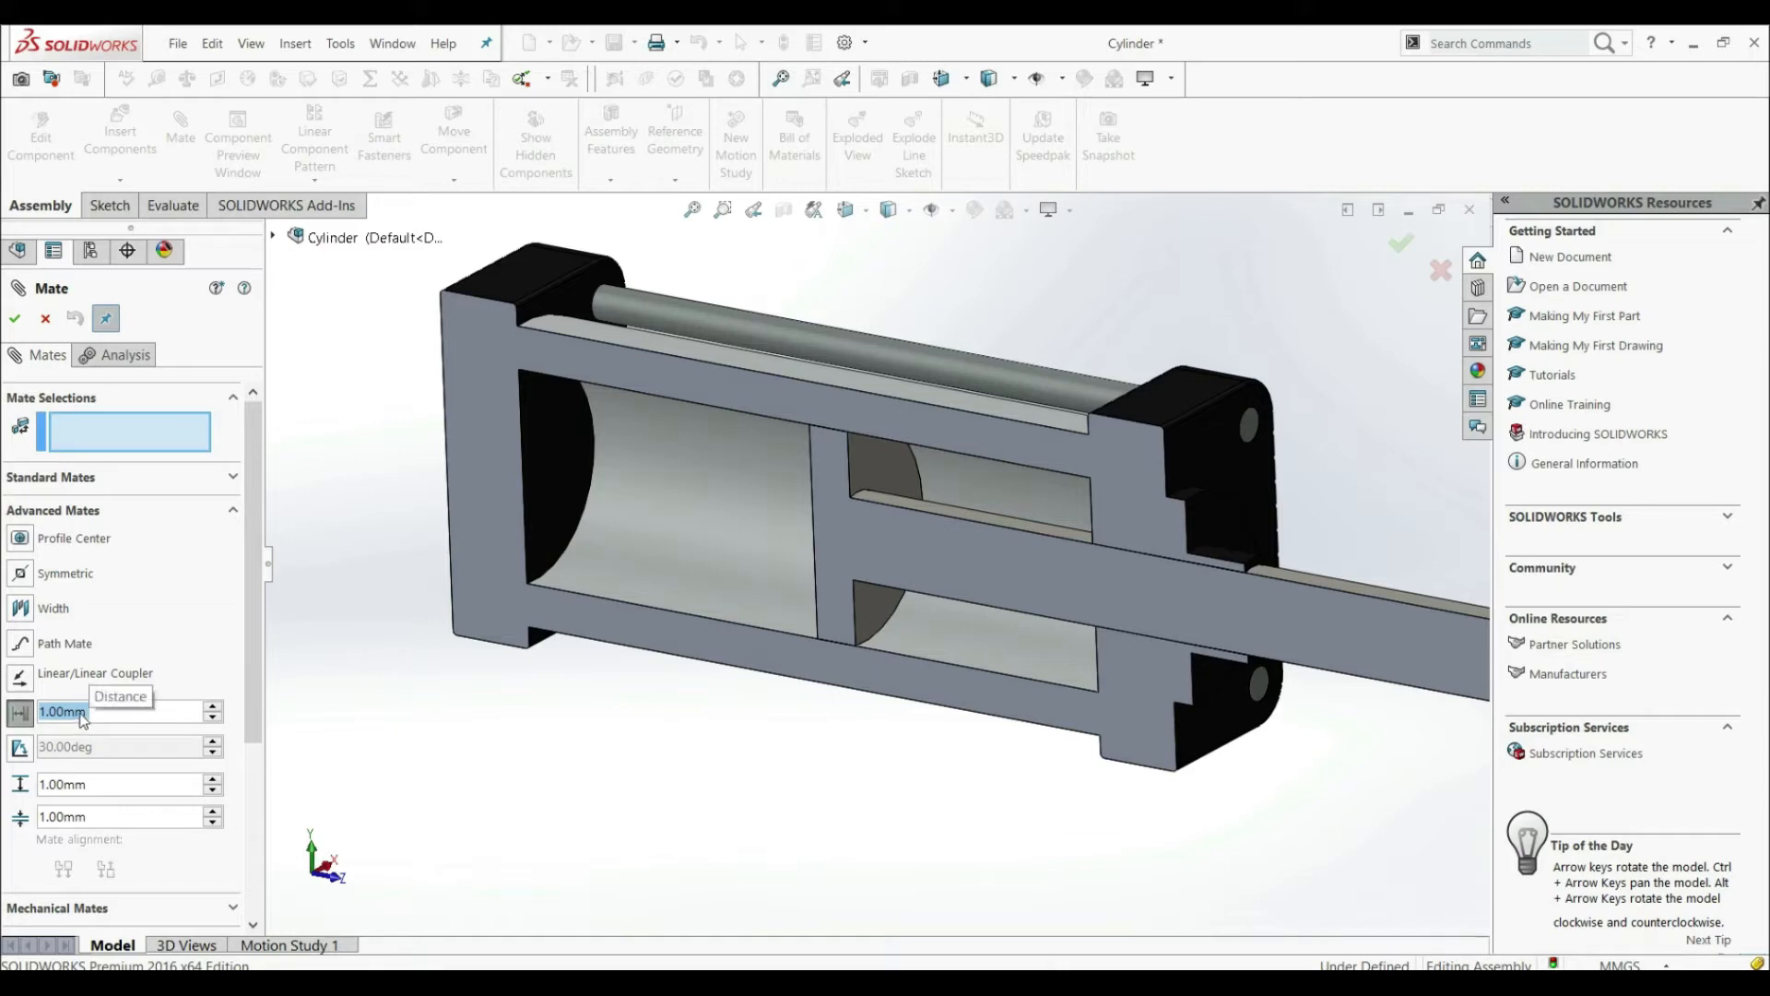
pyautogui.write('50')
pyautogui.press('Return')
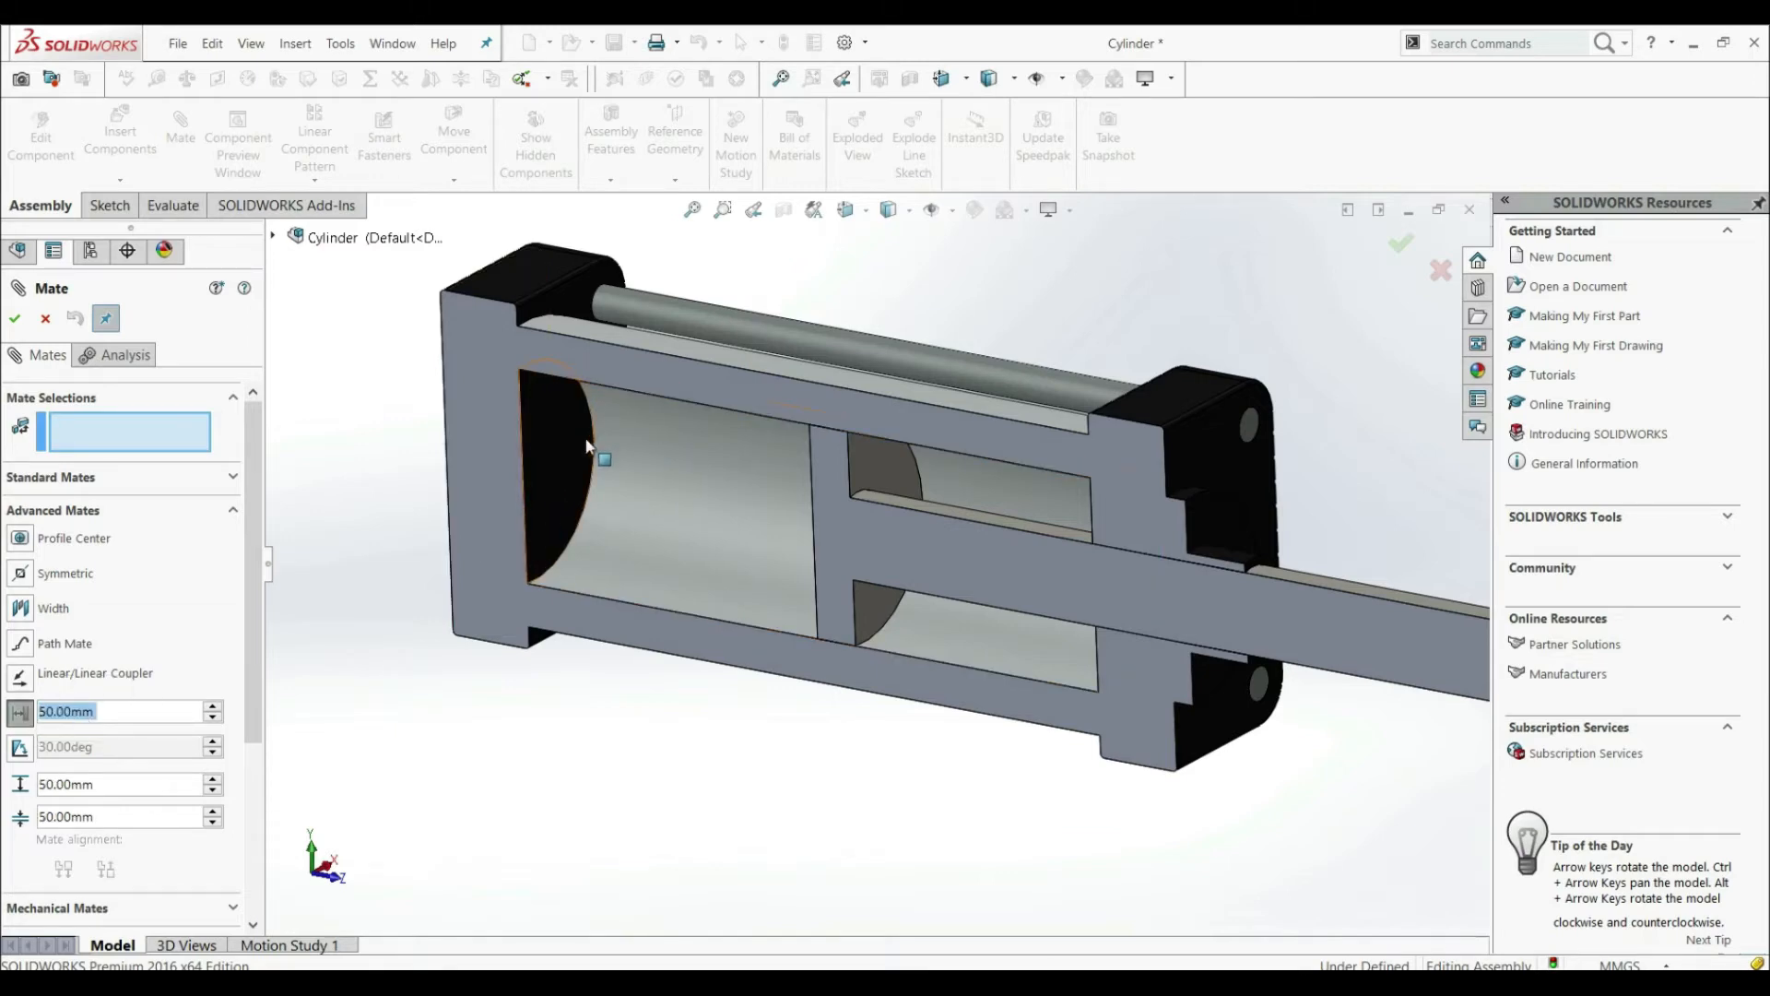
# Apply the Distance mate between the bore's inner end face and the piston's facing surface, finish mating, and test the rod's movement
pyautogui.click(573, 446)
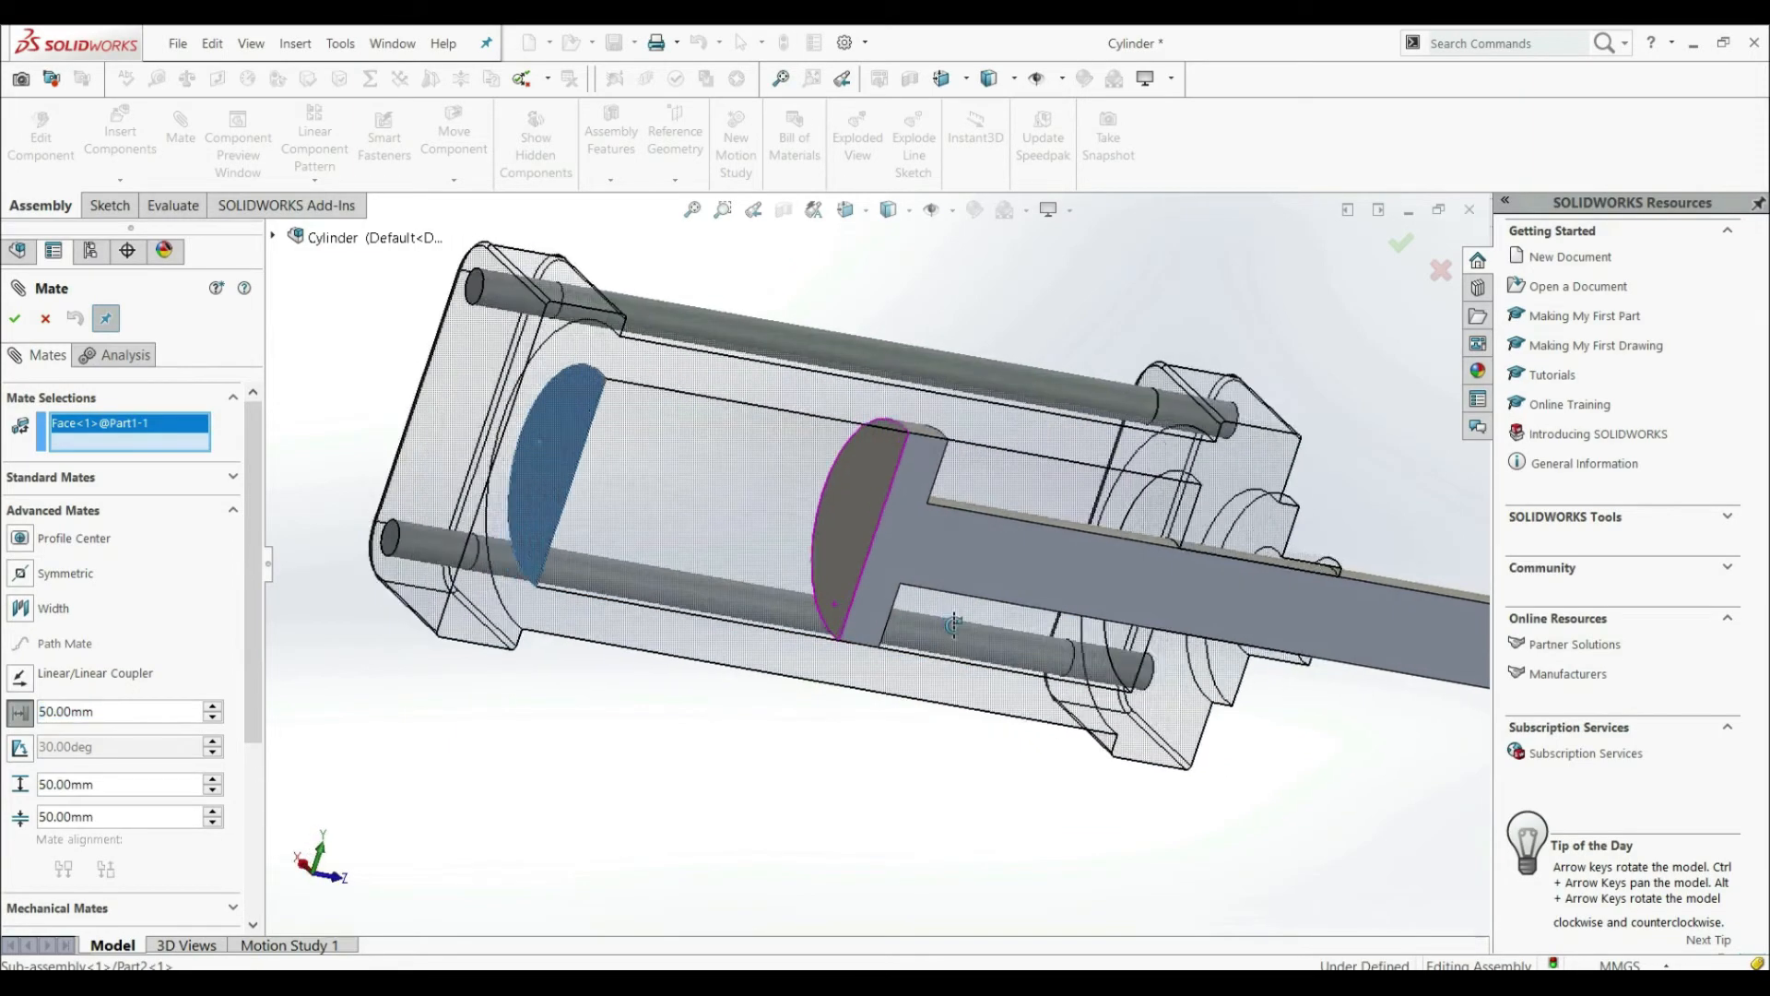
pyautogui.click(952, 623)
pyautogui.moveTo(706, 741); pyautogui.dragTo(584, 728, button='middle')
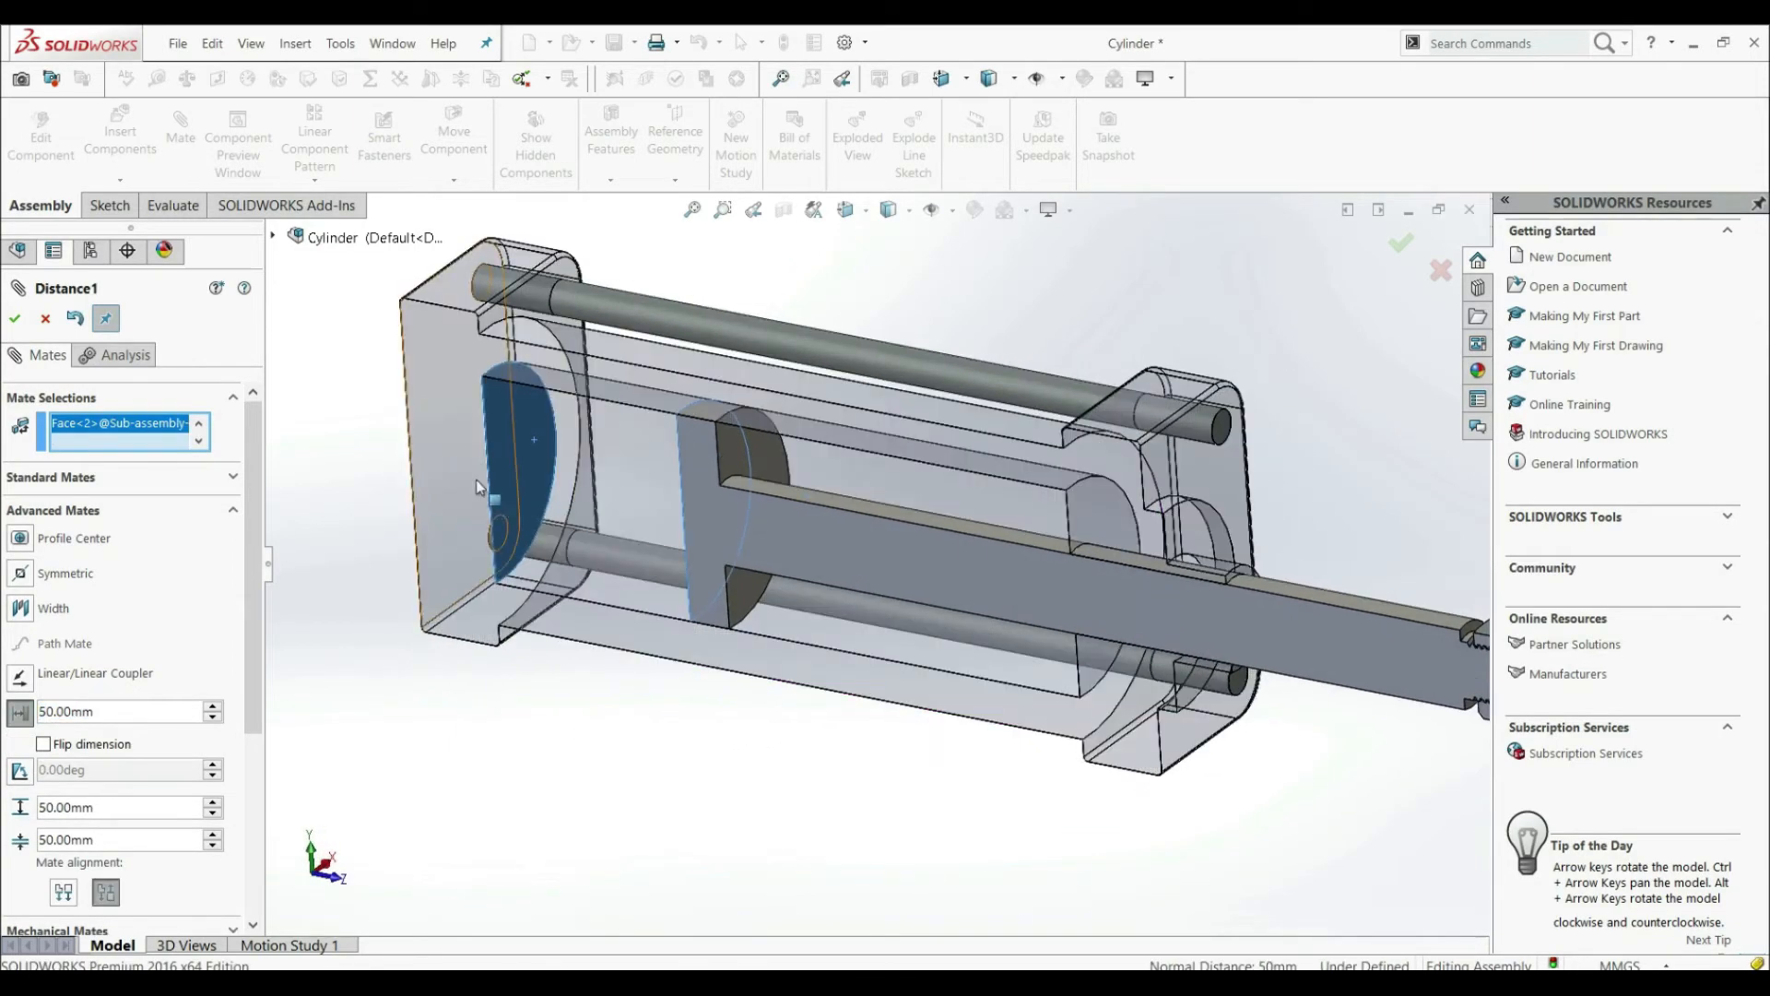
pyautogui.click(15, 319)
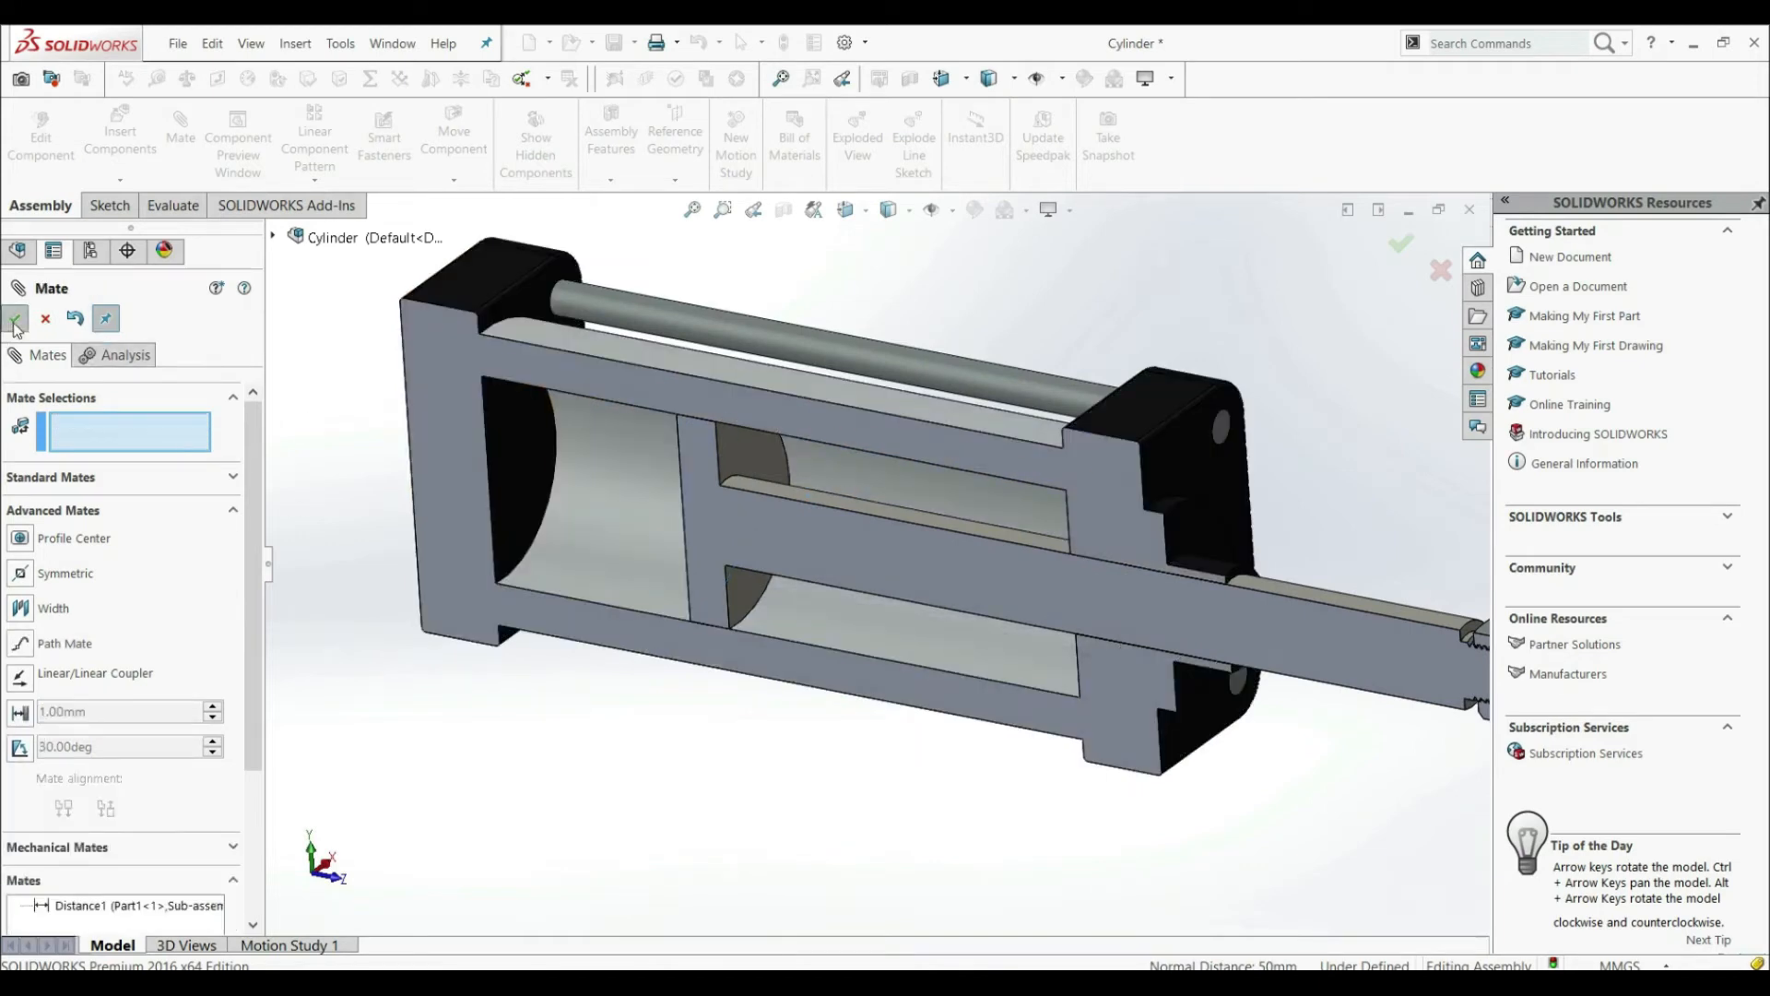
pyautogui.scroll(1, 997, 687)
pyautogui.moveTo(1229, 627); pyautogui.dragTo(1199, 656)
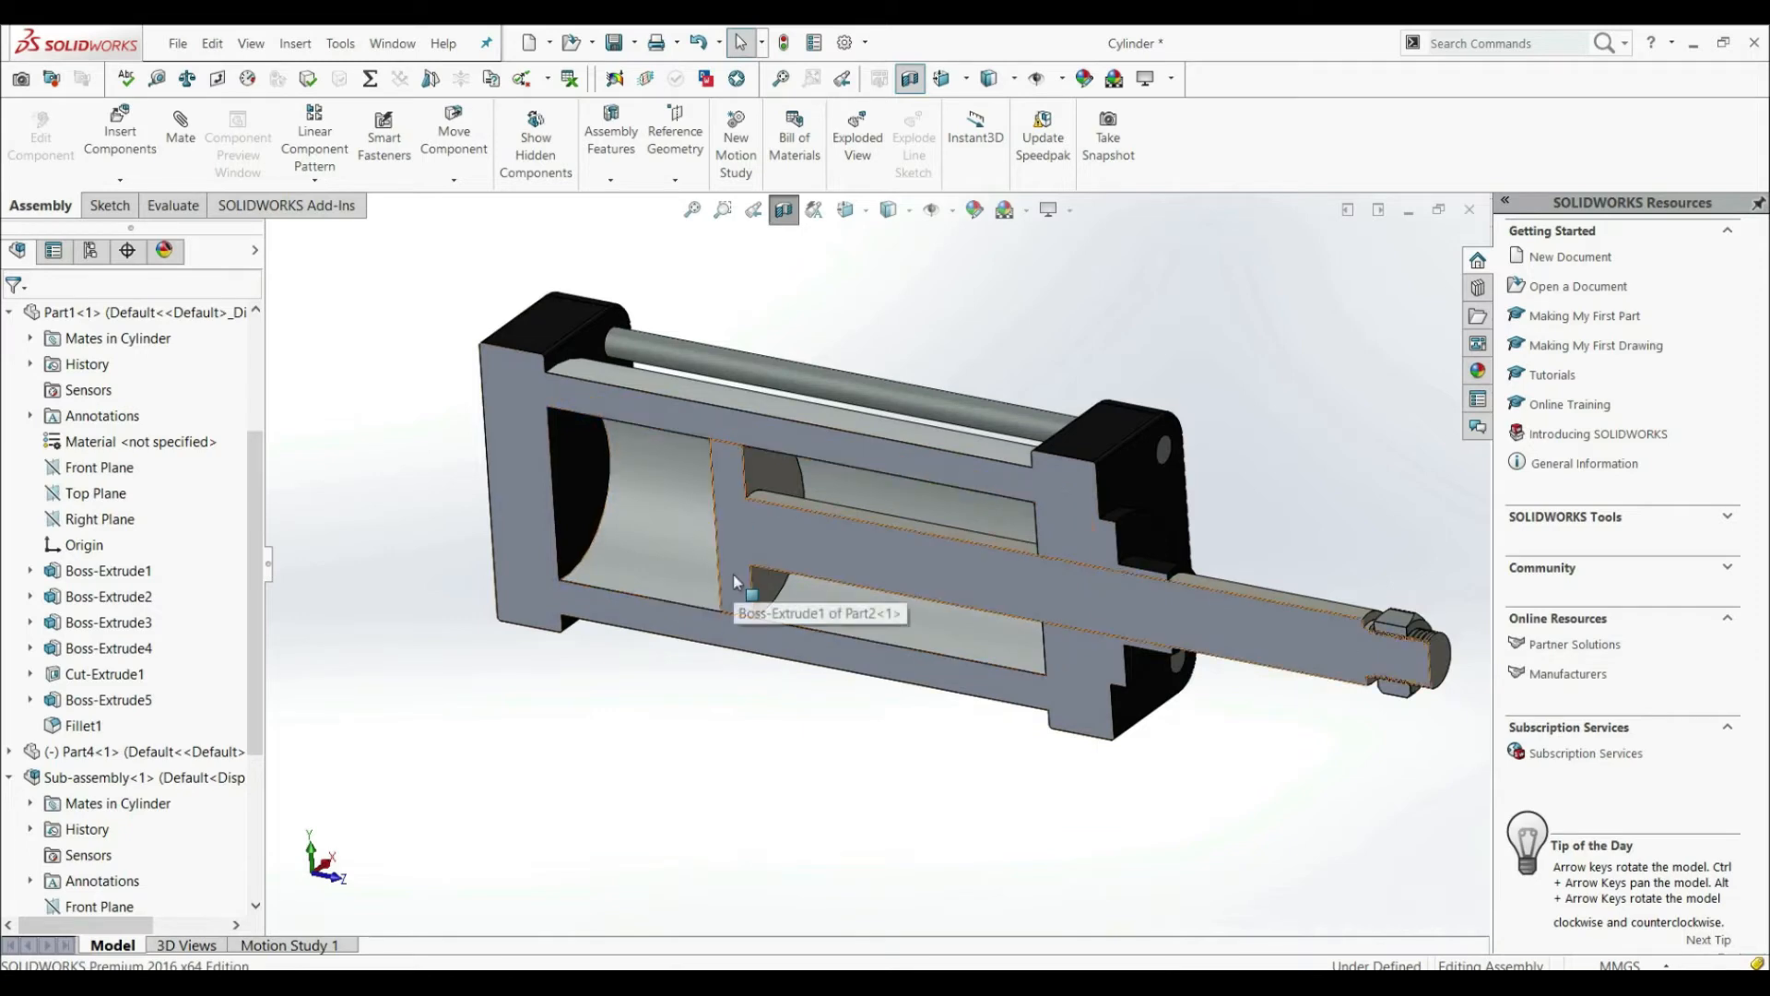
# Edit the Distance1 mate and set its distance to 40 mm
pyautogui.scroll(-3, 170, 728)
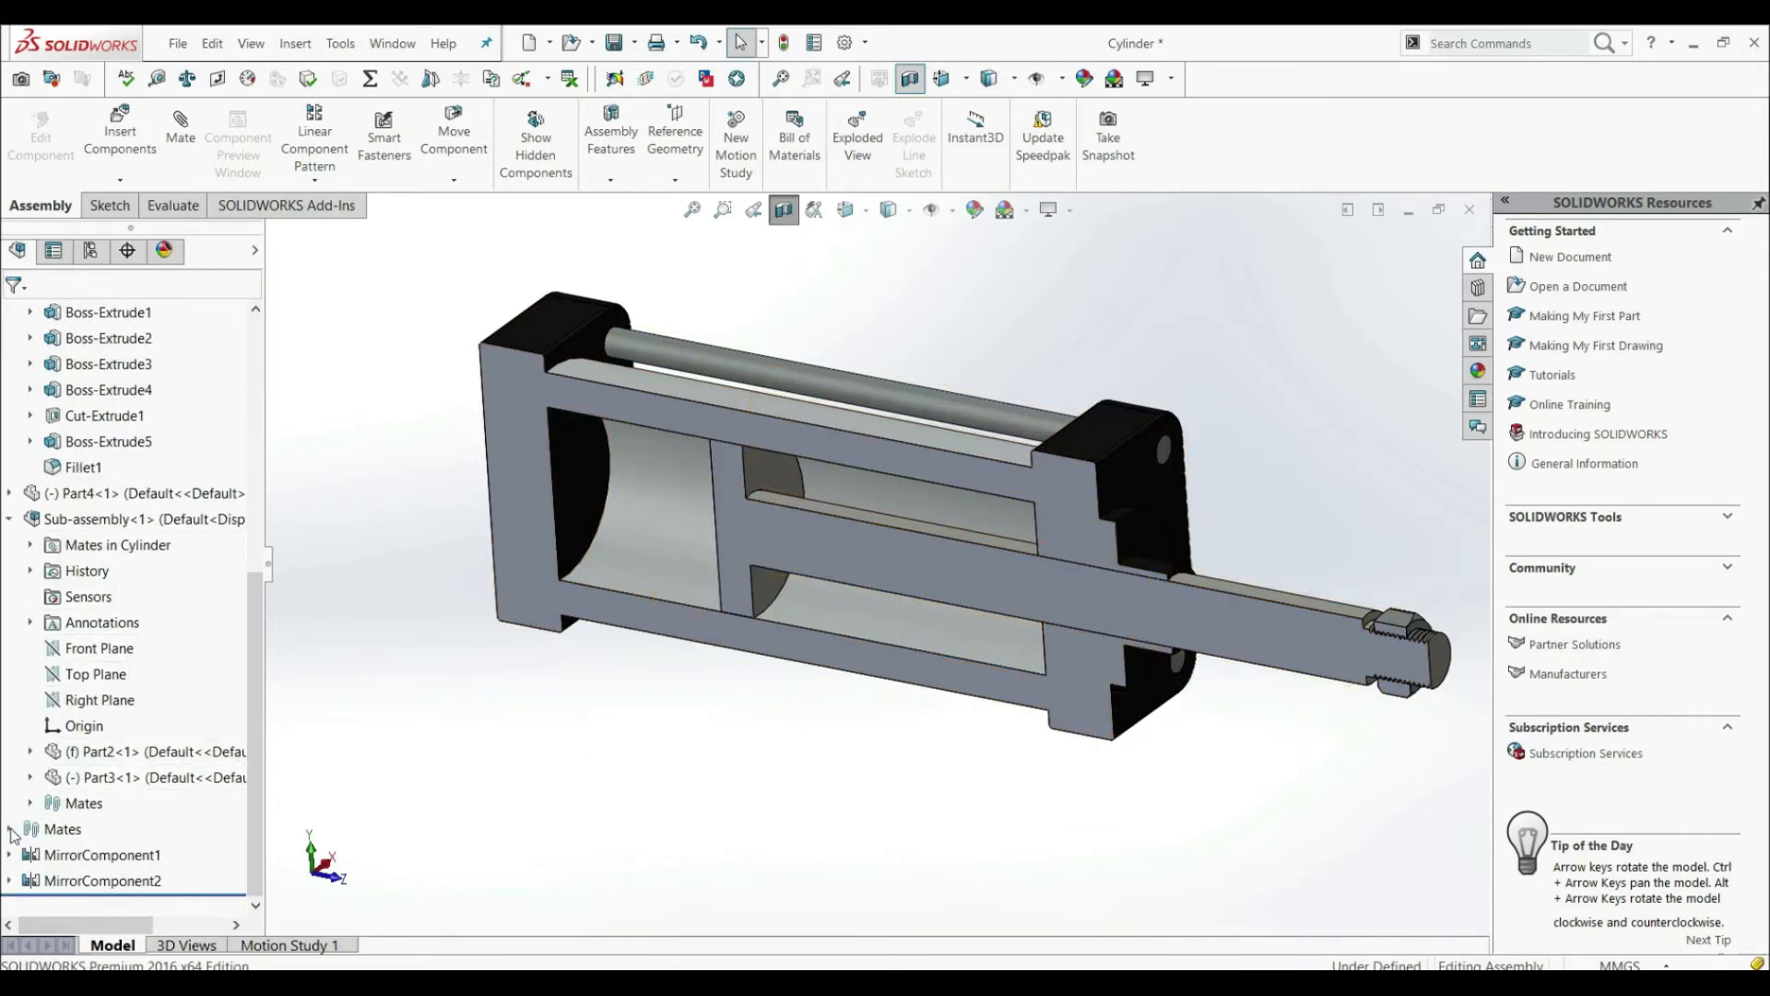
pyautogui.scroll(-2, 55, 779)
pyautogui.scroll(-1, 51, 784)
pyautogui.rightClick(83, 827)
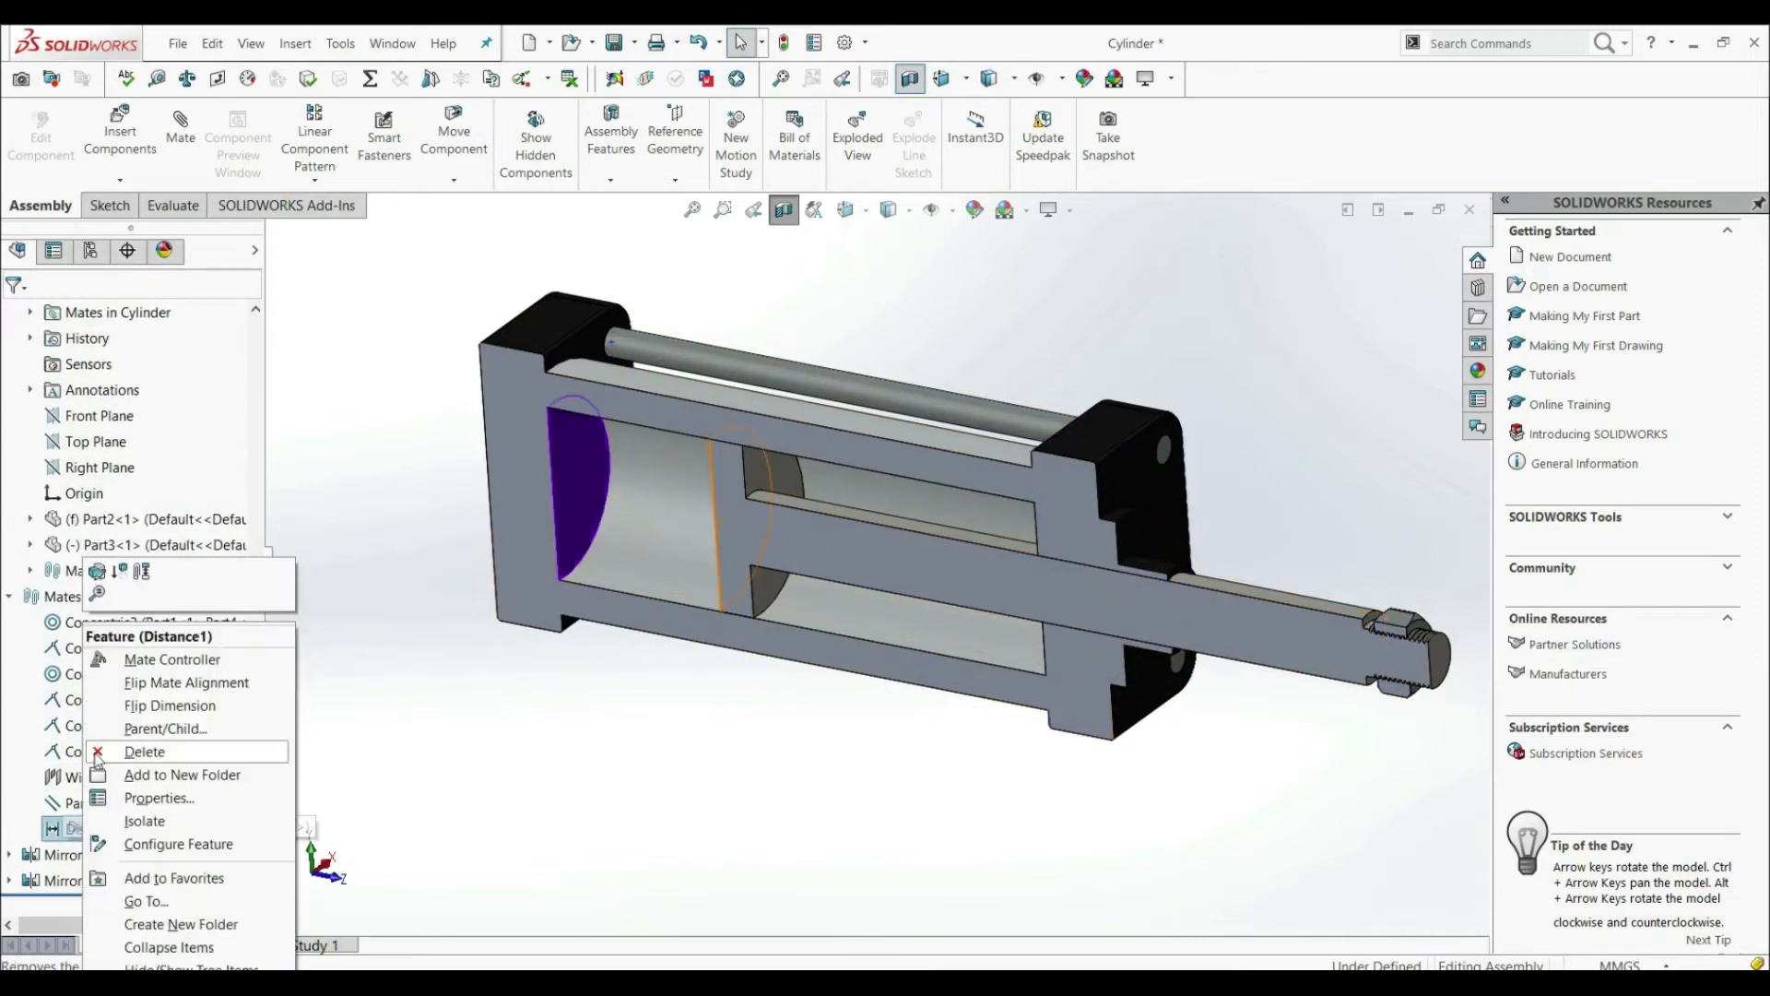
pyautogui.click(96, 570)
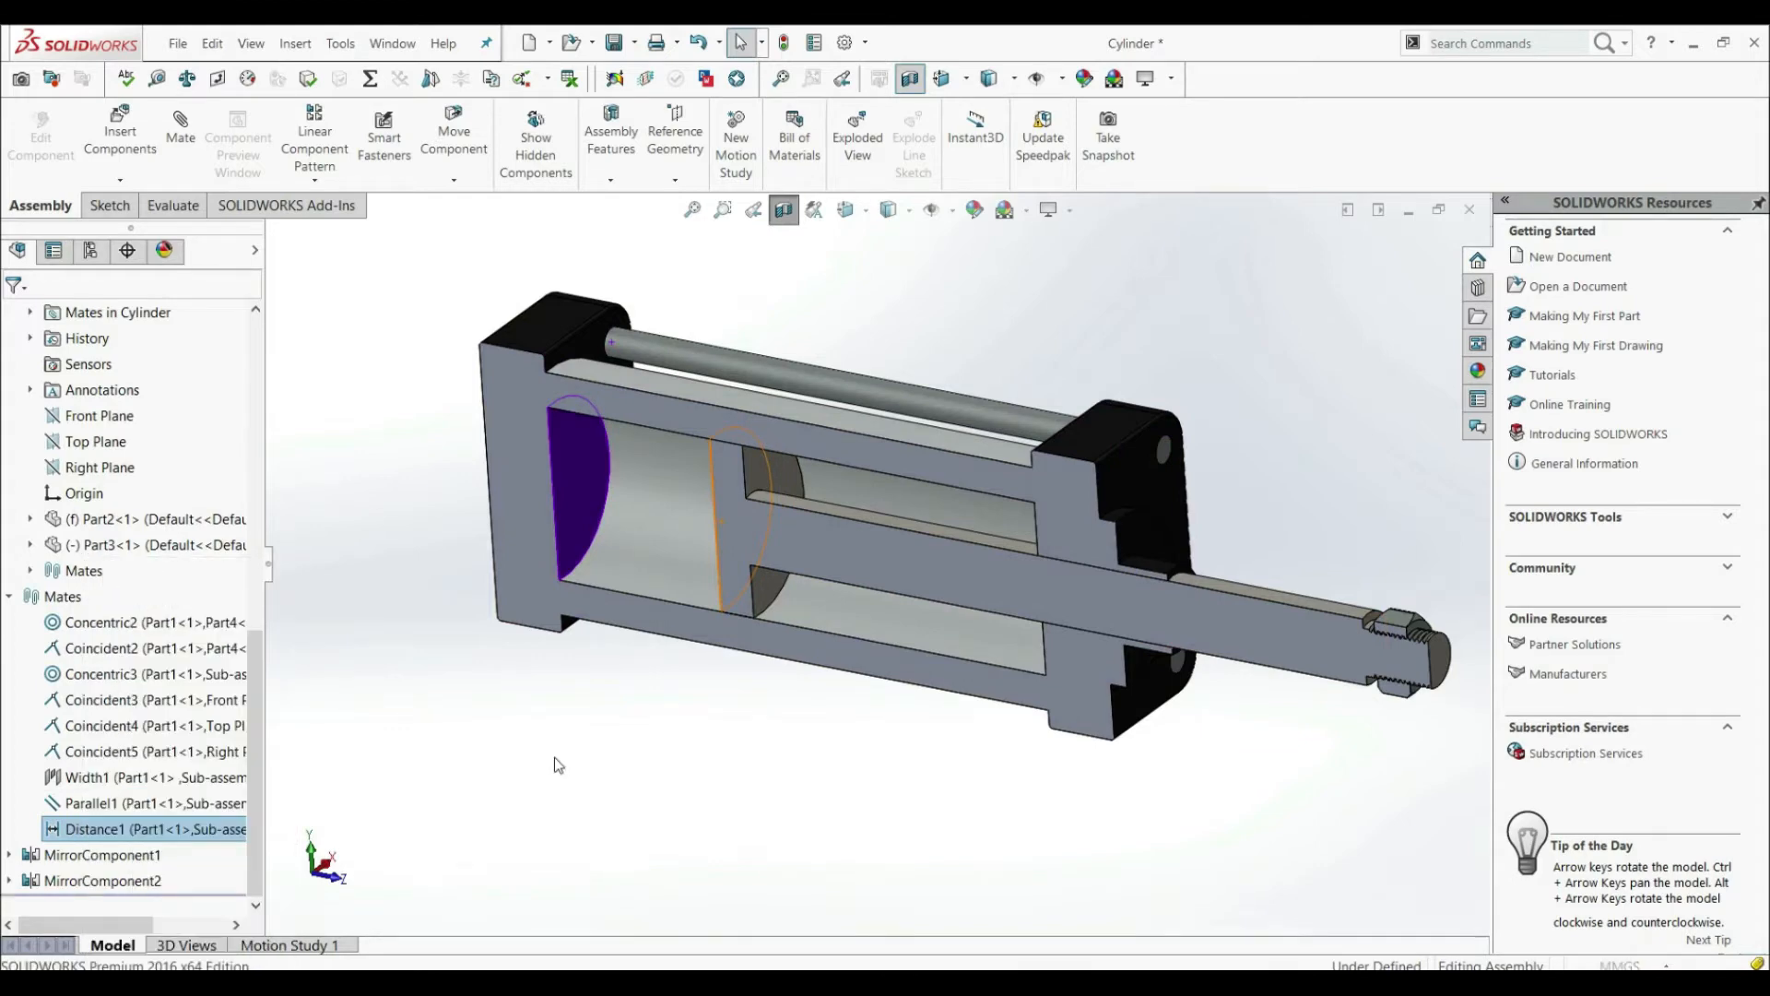
pyautogui.write('40')
pyautogui.press('Return')
# Give the advanced Distance mate a minimum value of 10 mm and a maximum of 110 mm, then accept and finish mating
pyautogui.scroll(-4, 127, 719)
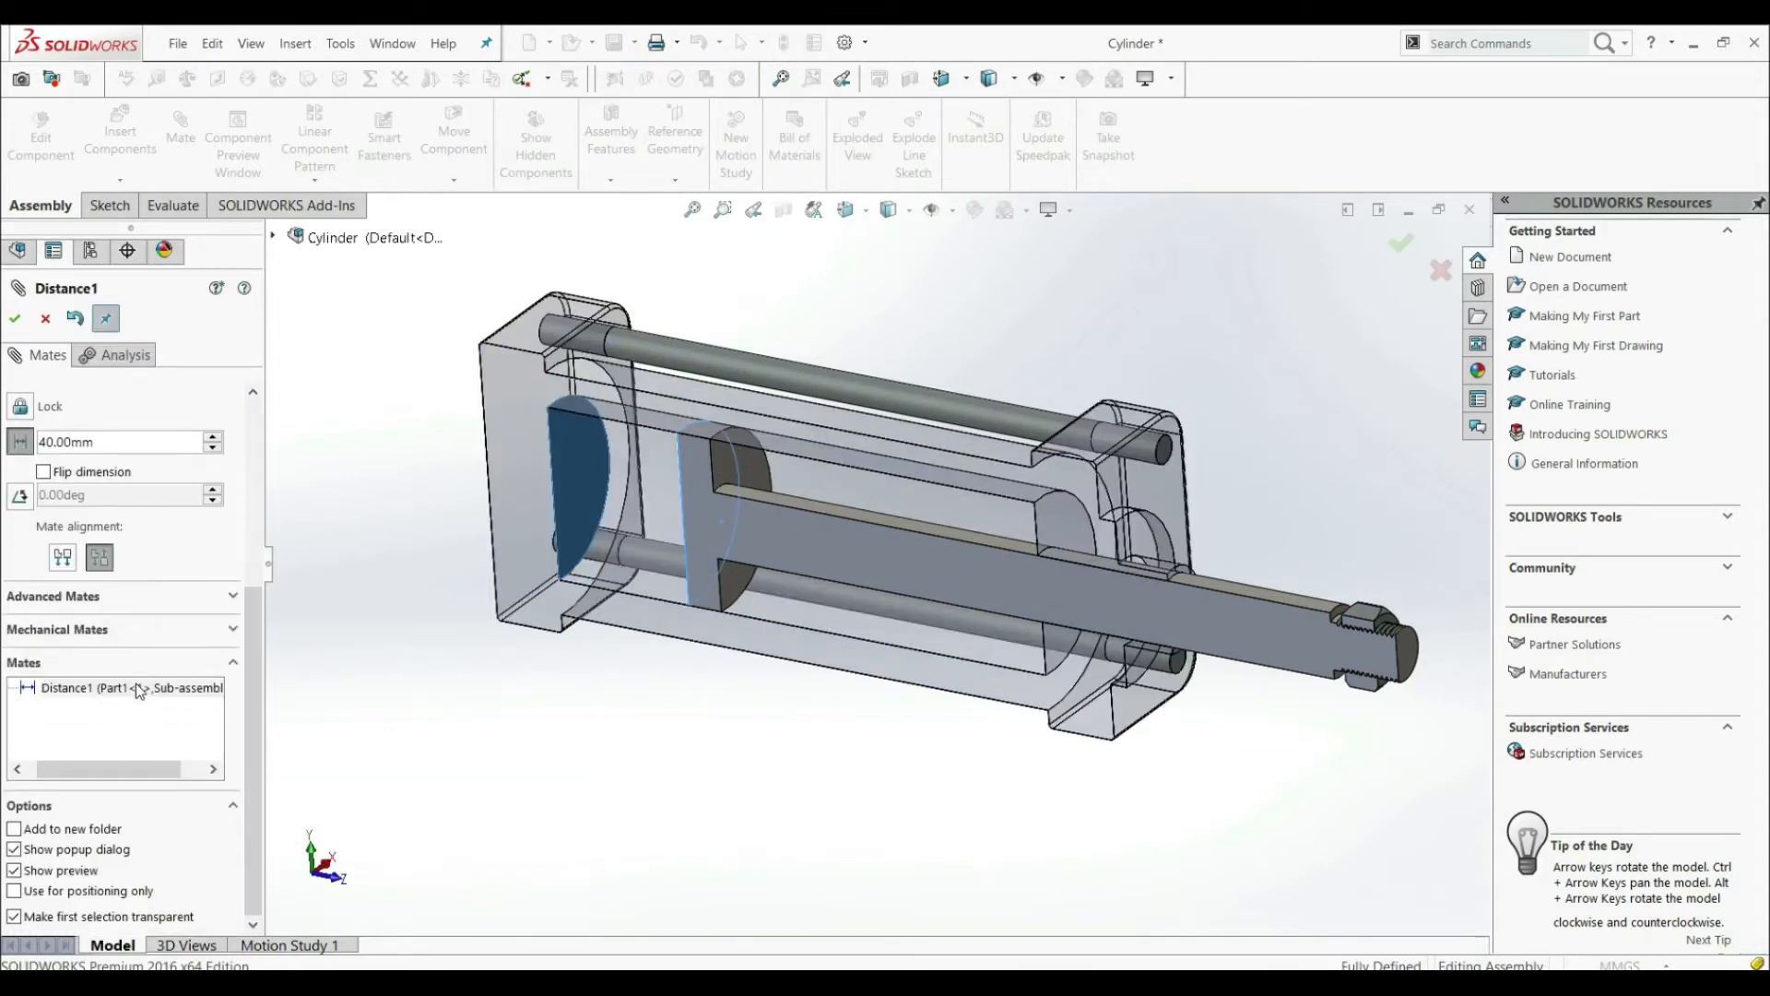
pyautogui.click(127, 599)
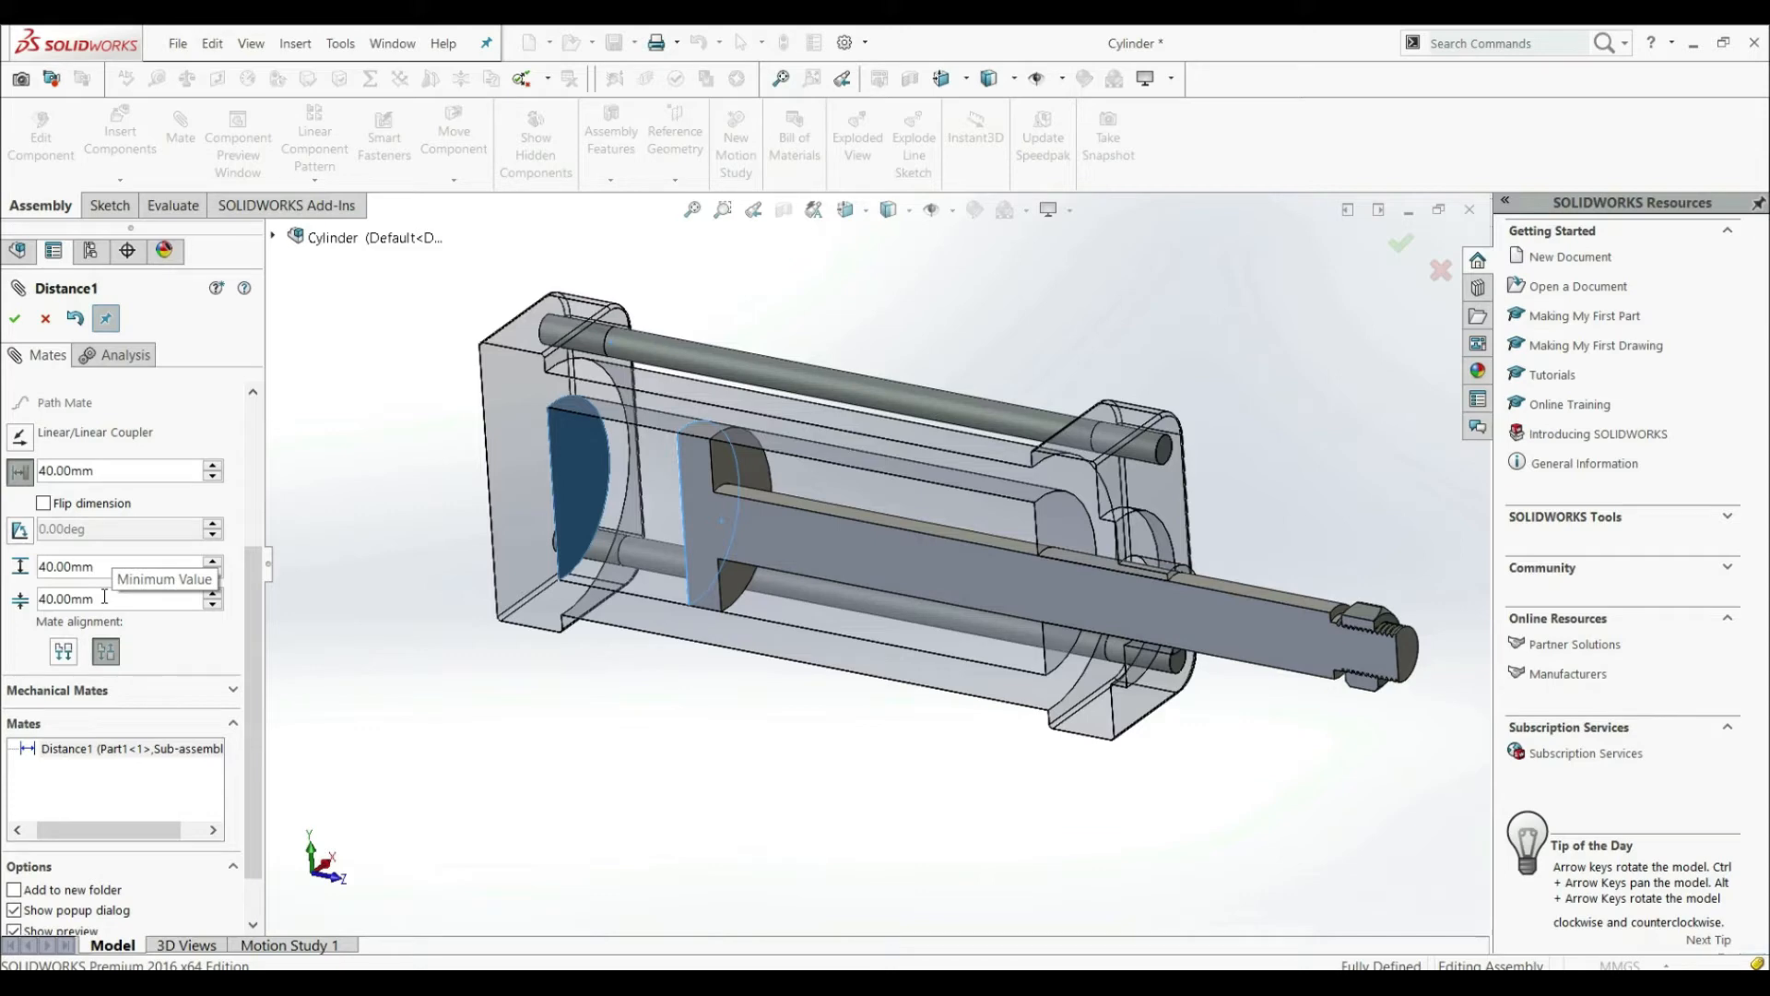
pyautogui.doubleClick(104, 596)
pyautogui.write('10')
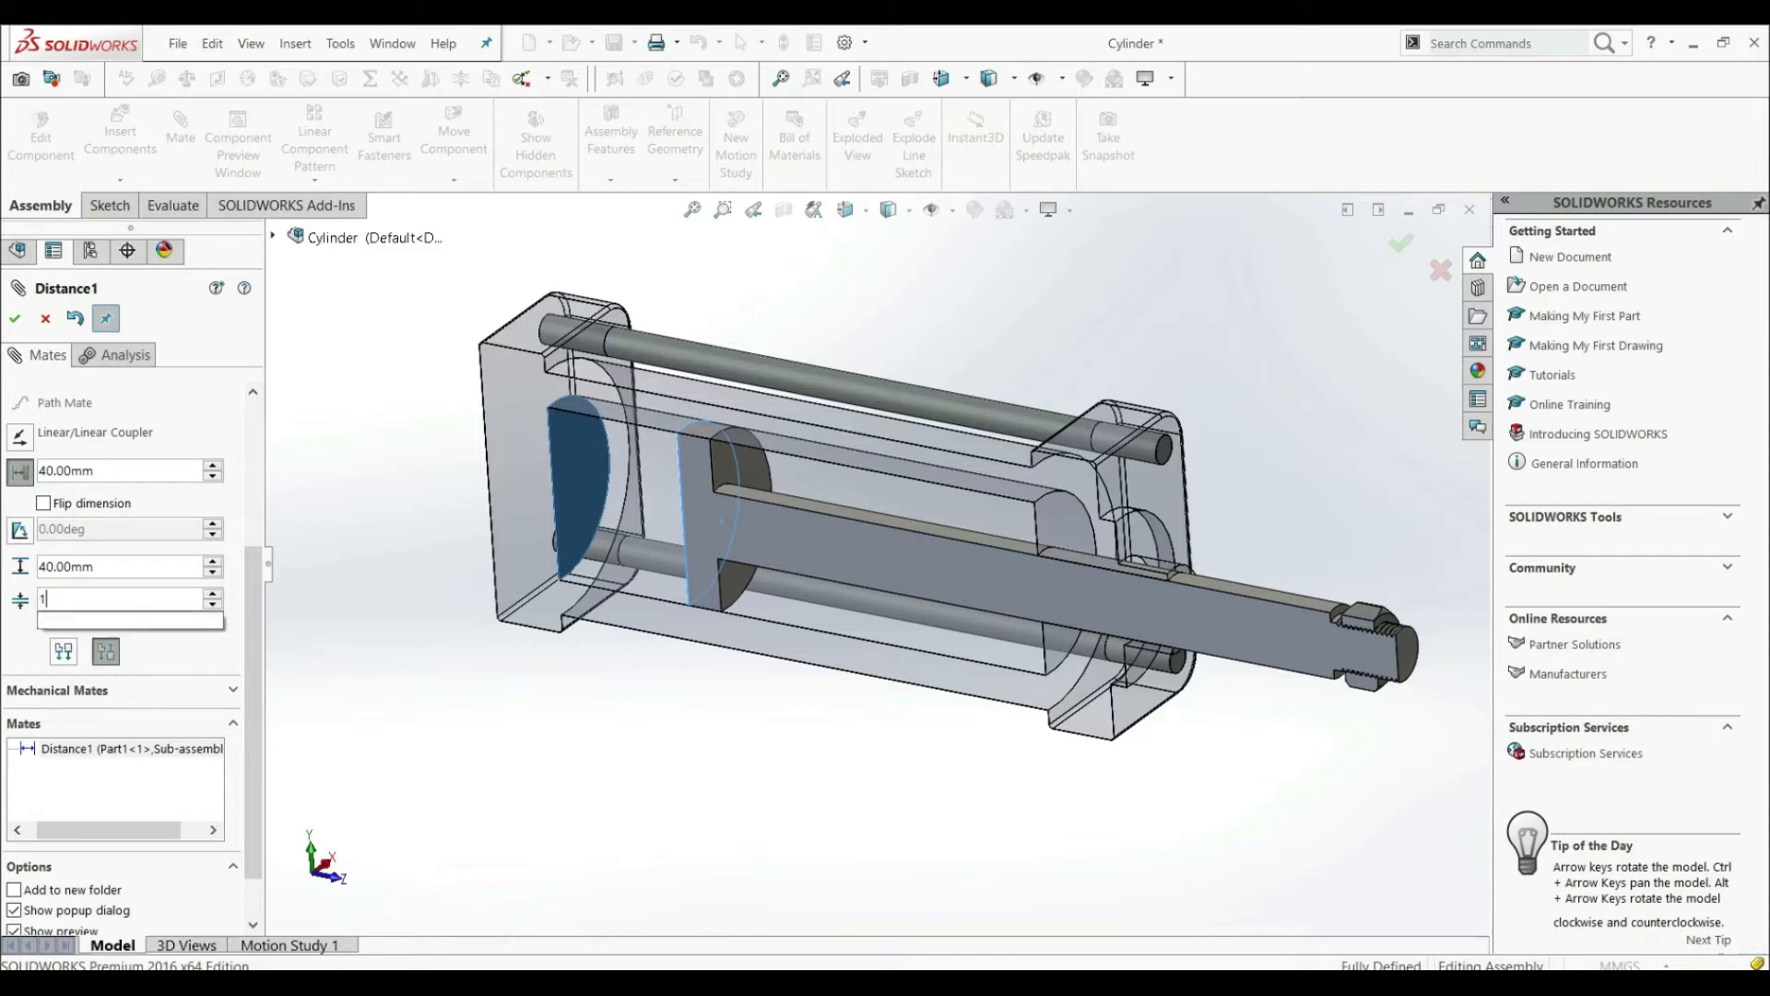
pyautogui.doubleClick(103, 571)
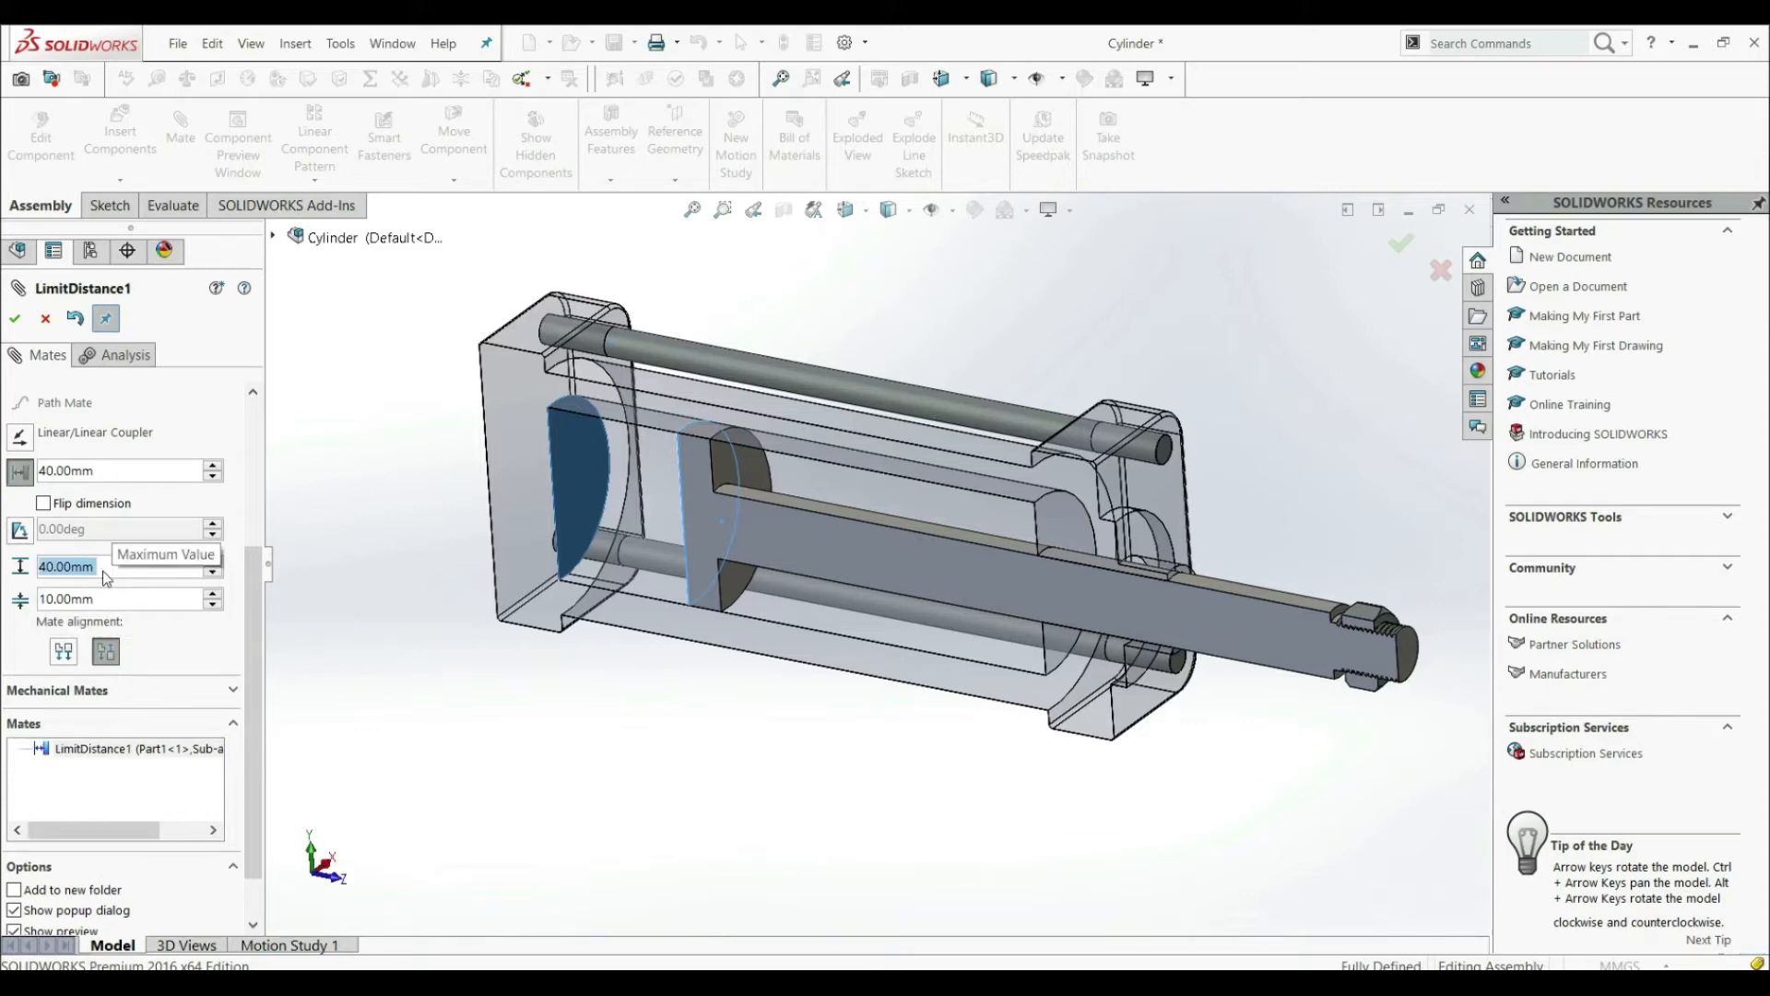
pyautogui.write('110')
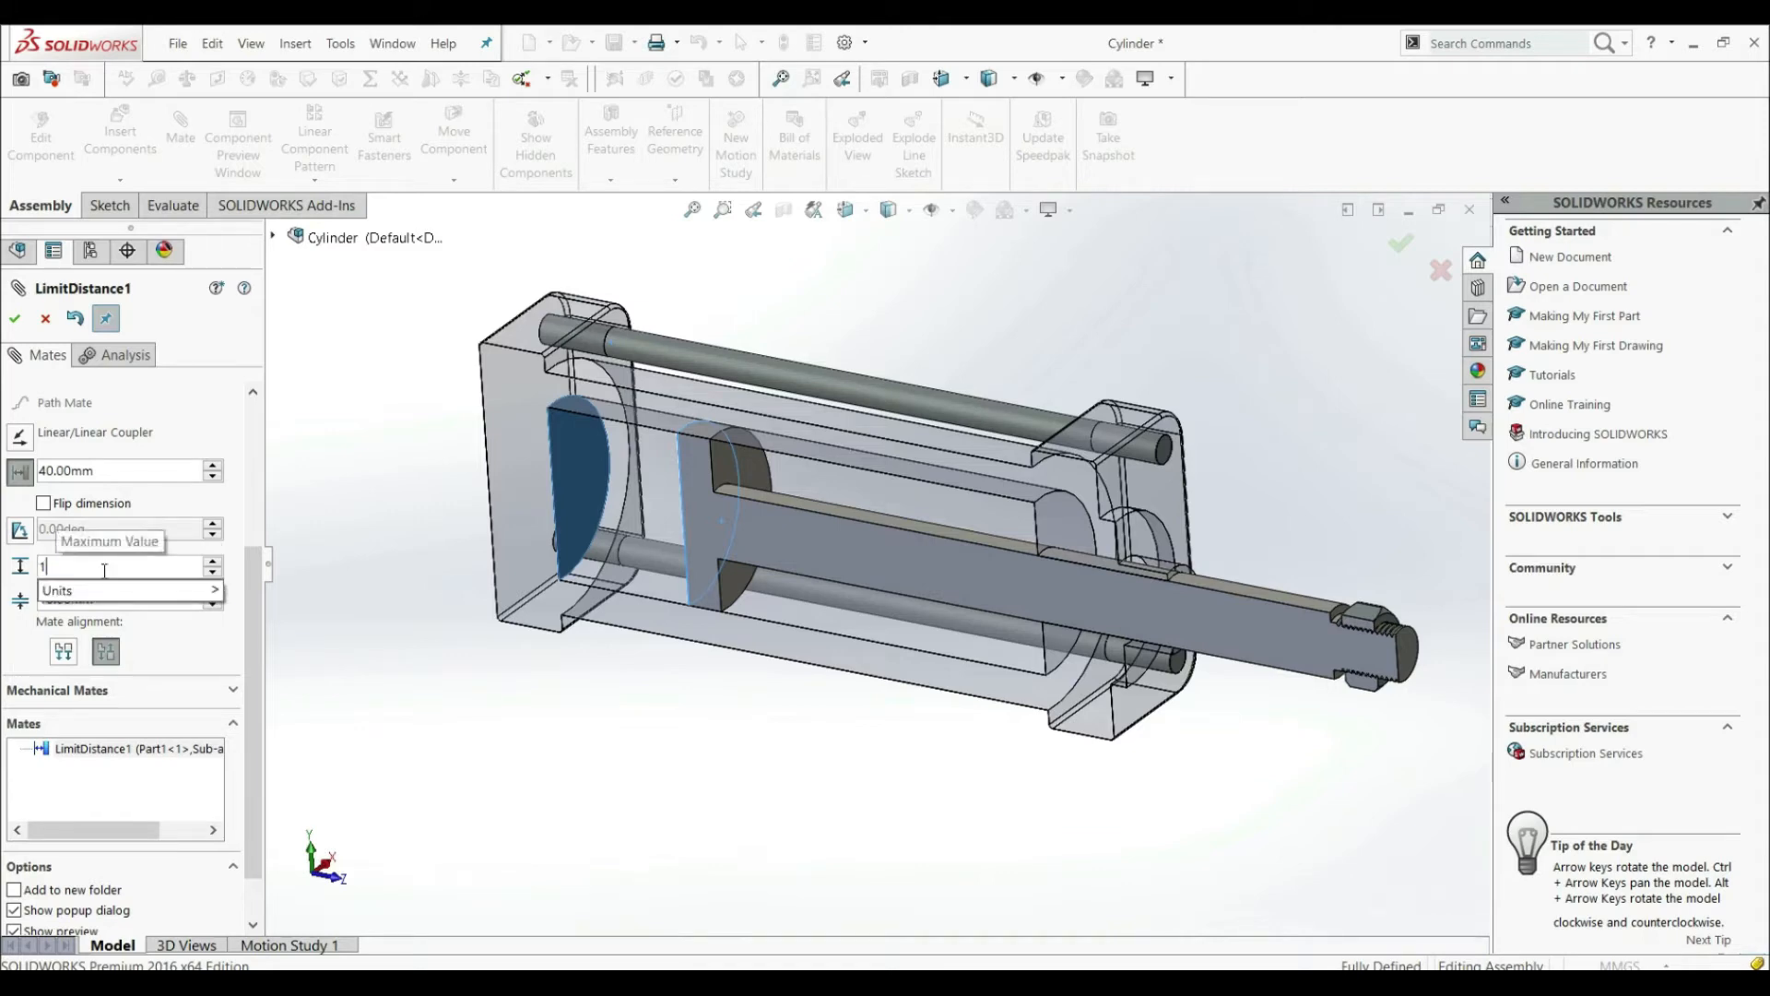
pyautogui.press('Return')
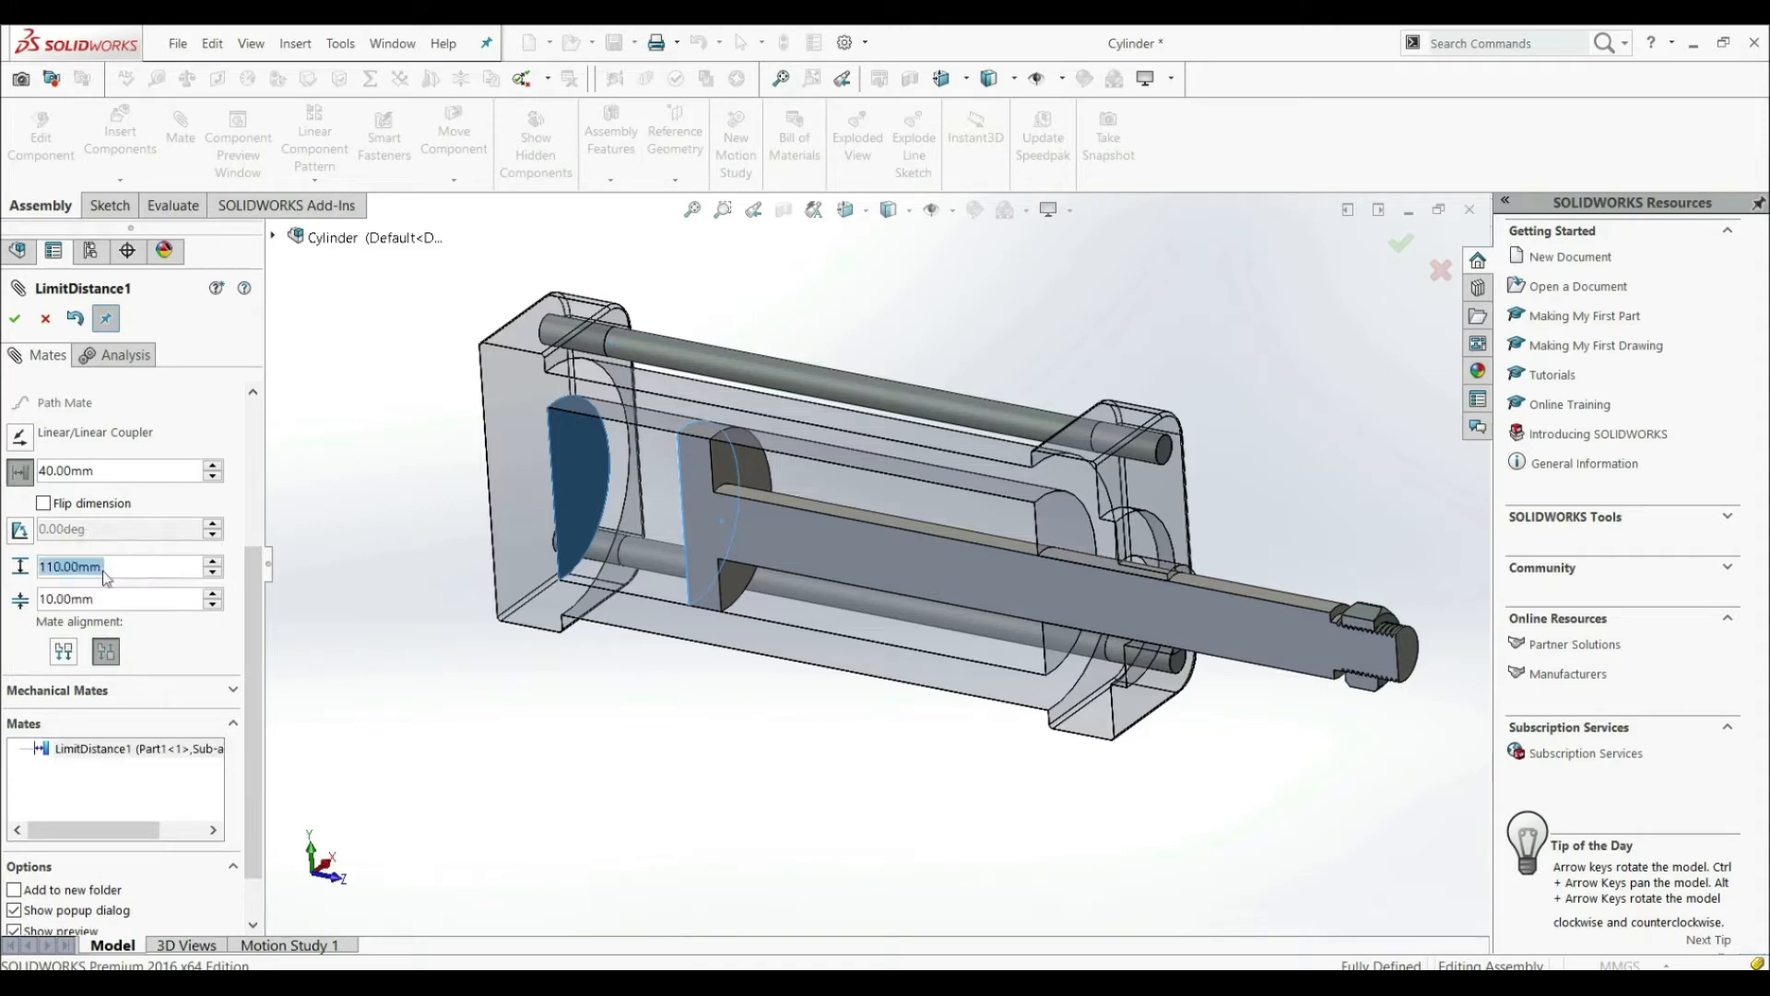
pyautogui.click(15, 319)
pyautogui.click(18, 320)
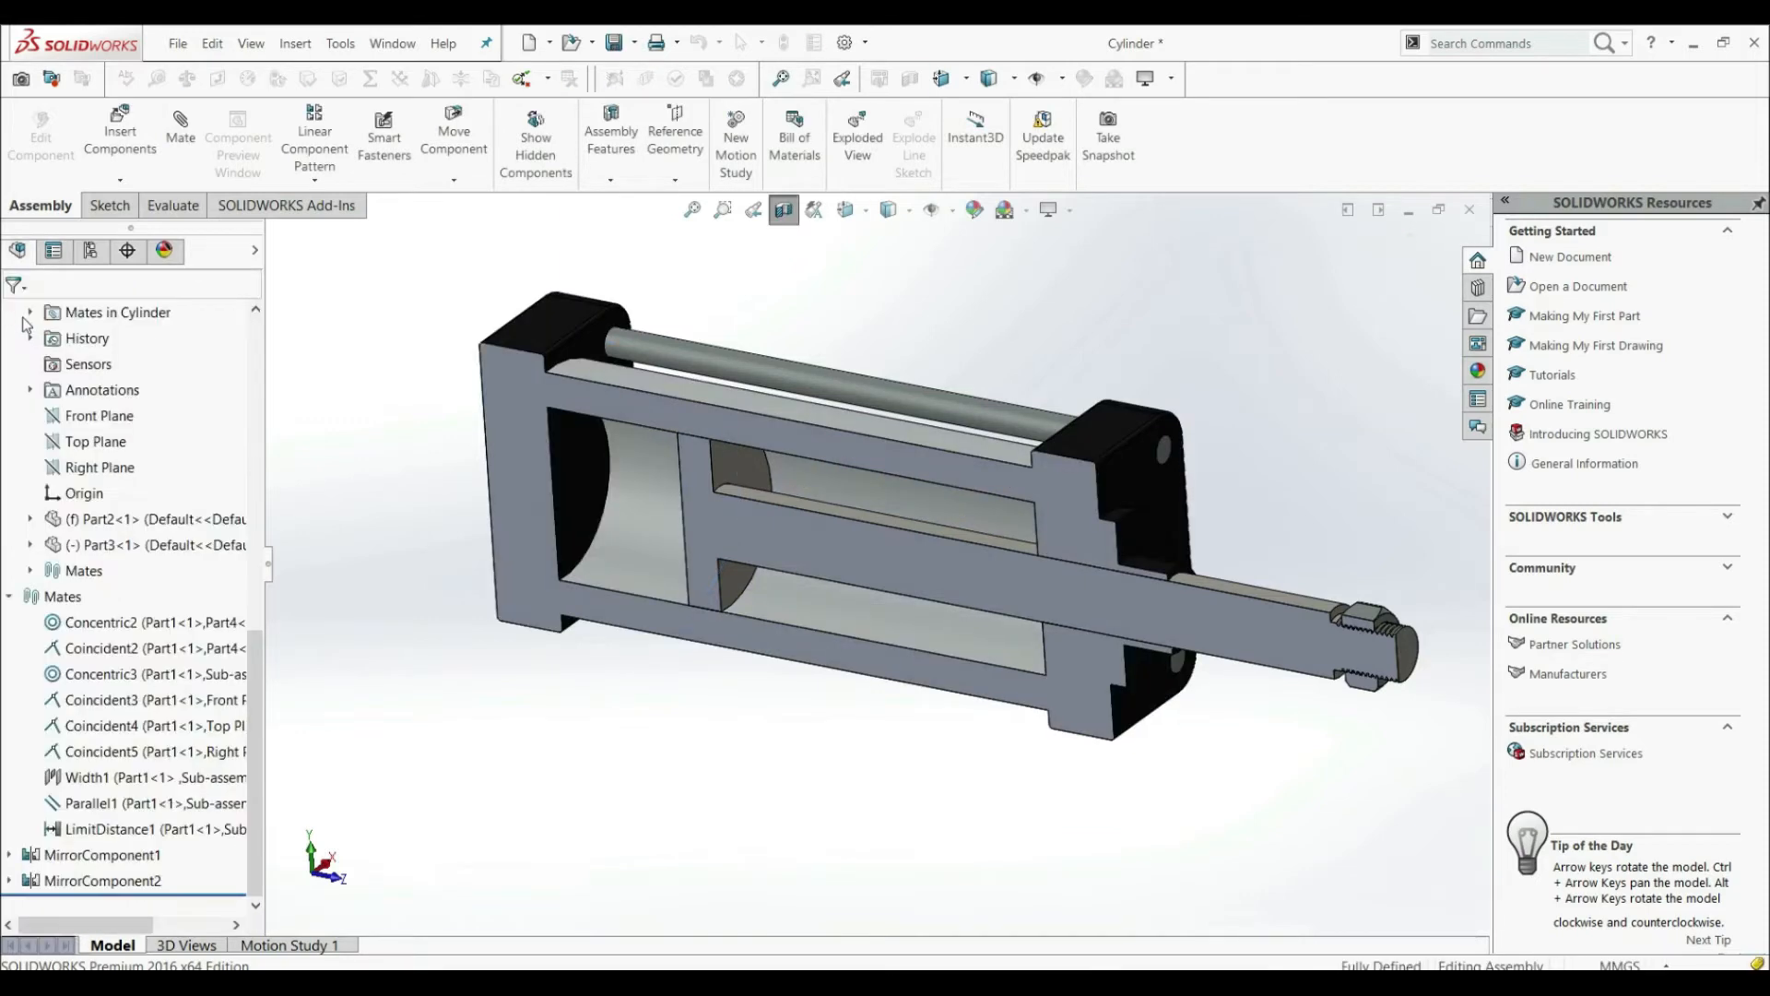
# Slide the piston rod between both ends of its limited travel and inspect the piston's position in the sectioned bore
pyautogui.moveTo(1331, 636); pyautogui.dragTo(1130, 614)
pyautogui.scroll(-2, 611, 586)
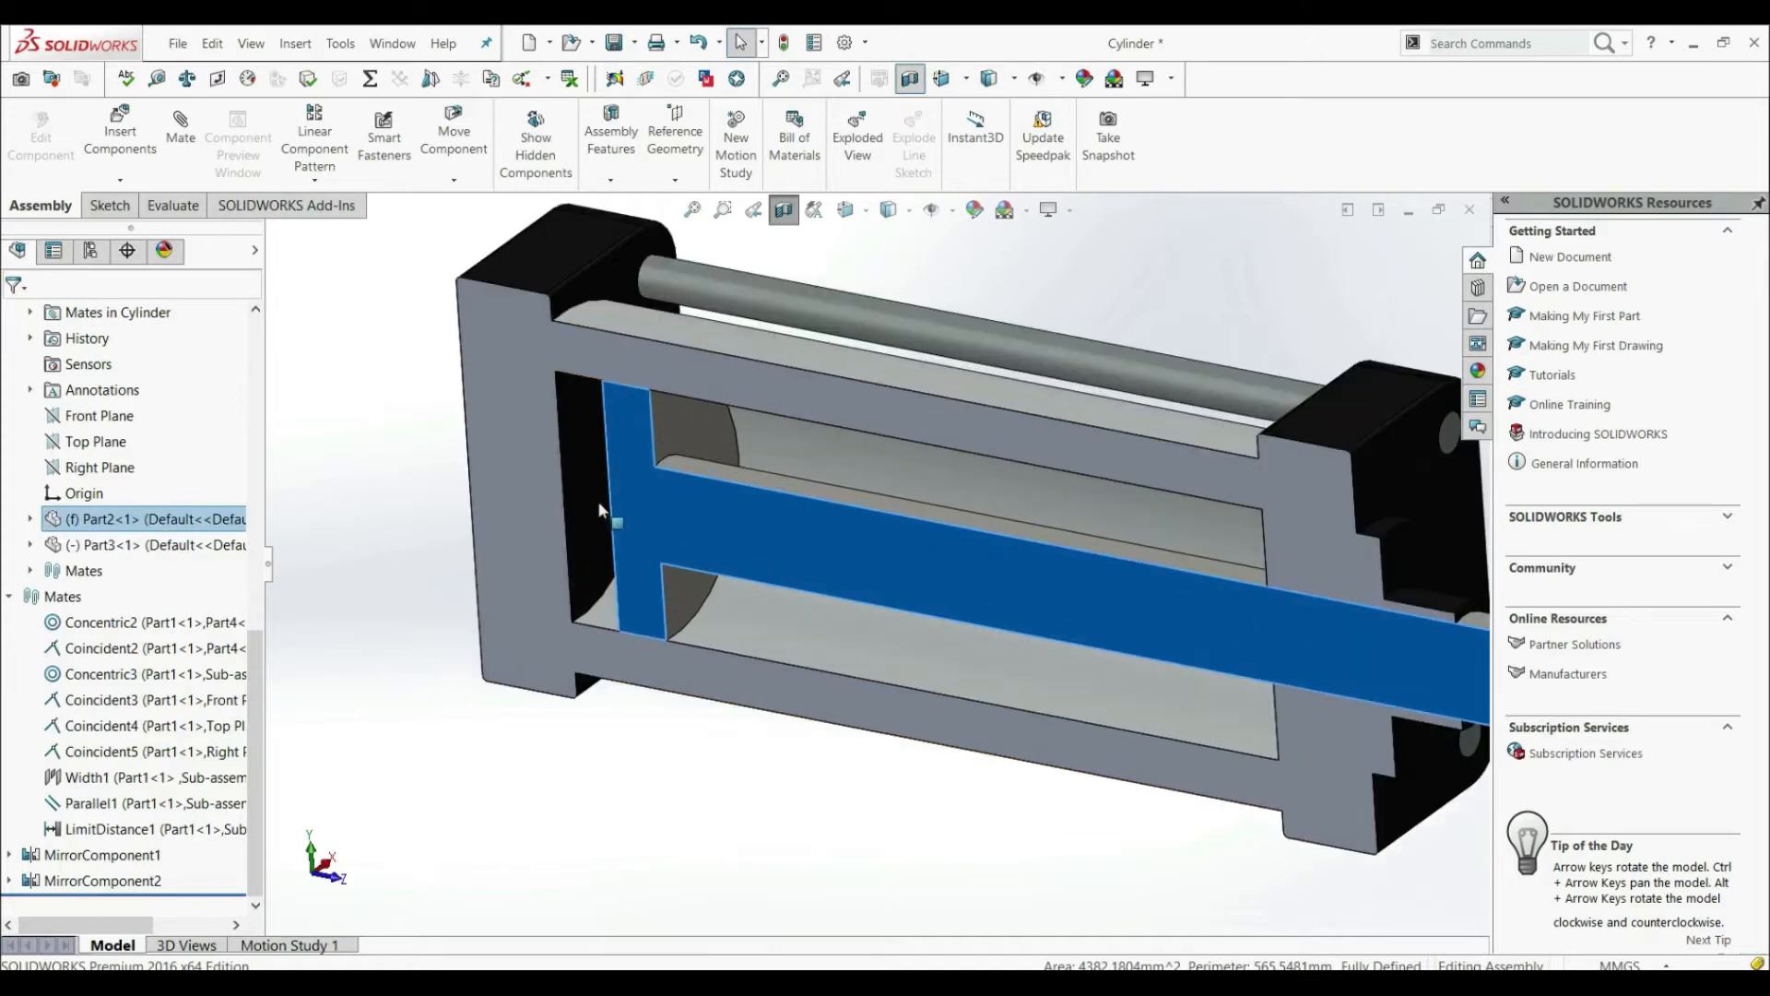
pyautogui.scroll(-5, 638, 503)
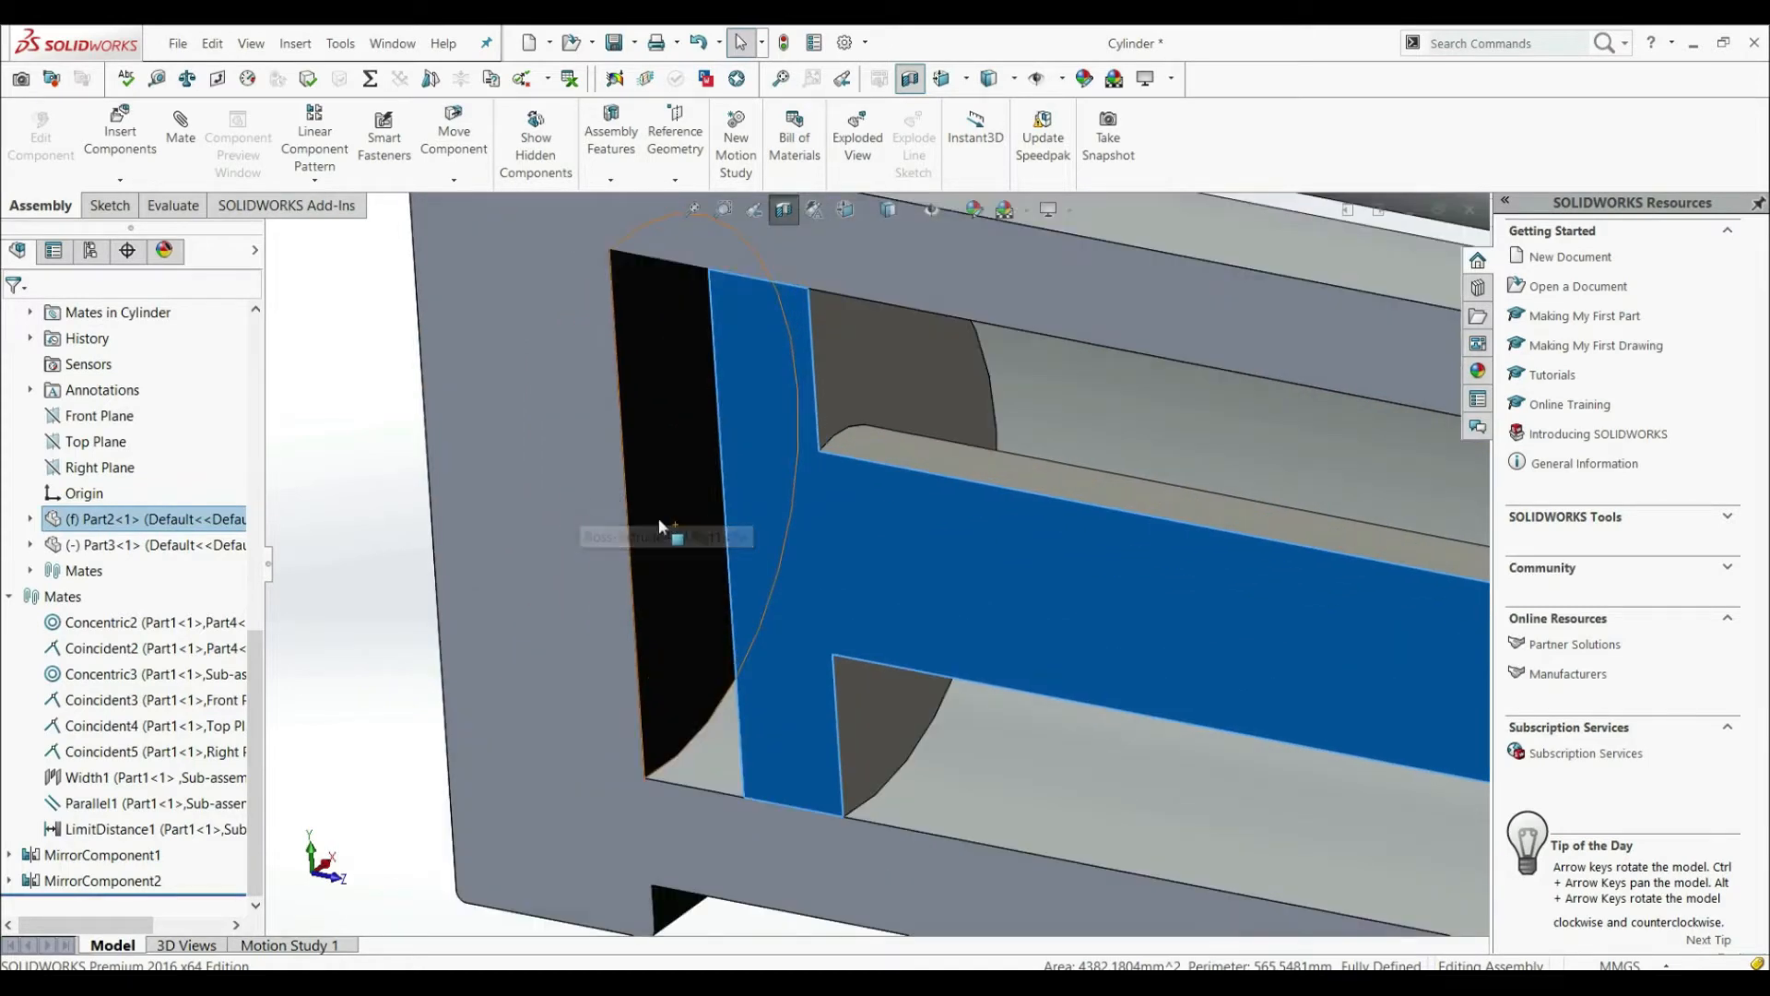
pyautogui.scroll(3, 715, 564)
pyautogui.scroll(5, 713, 557)
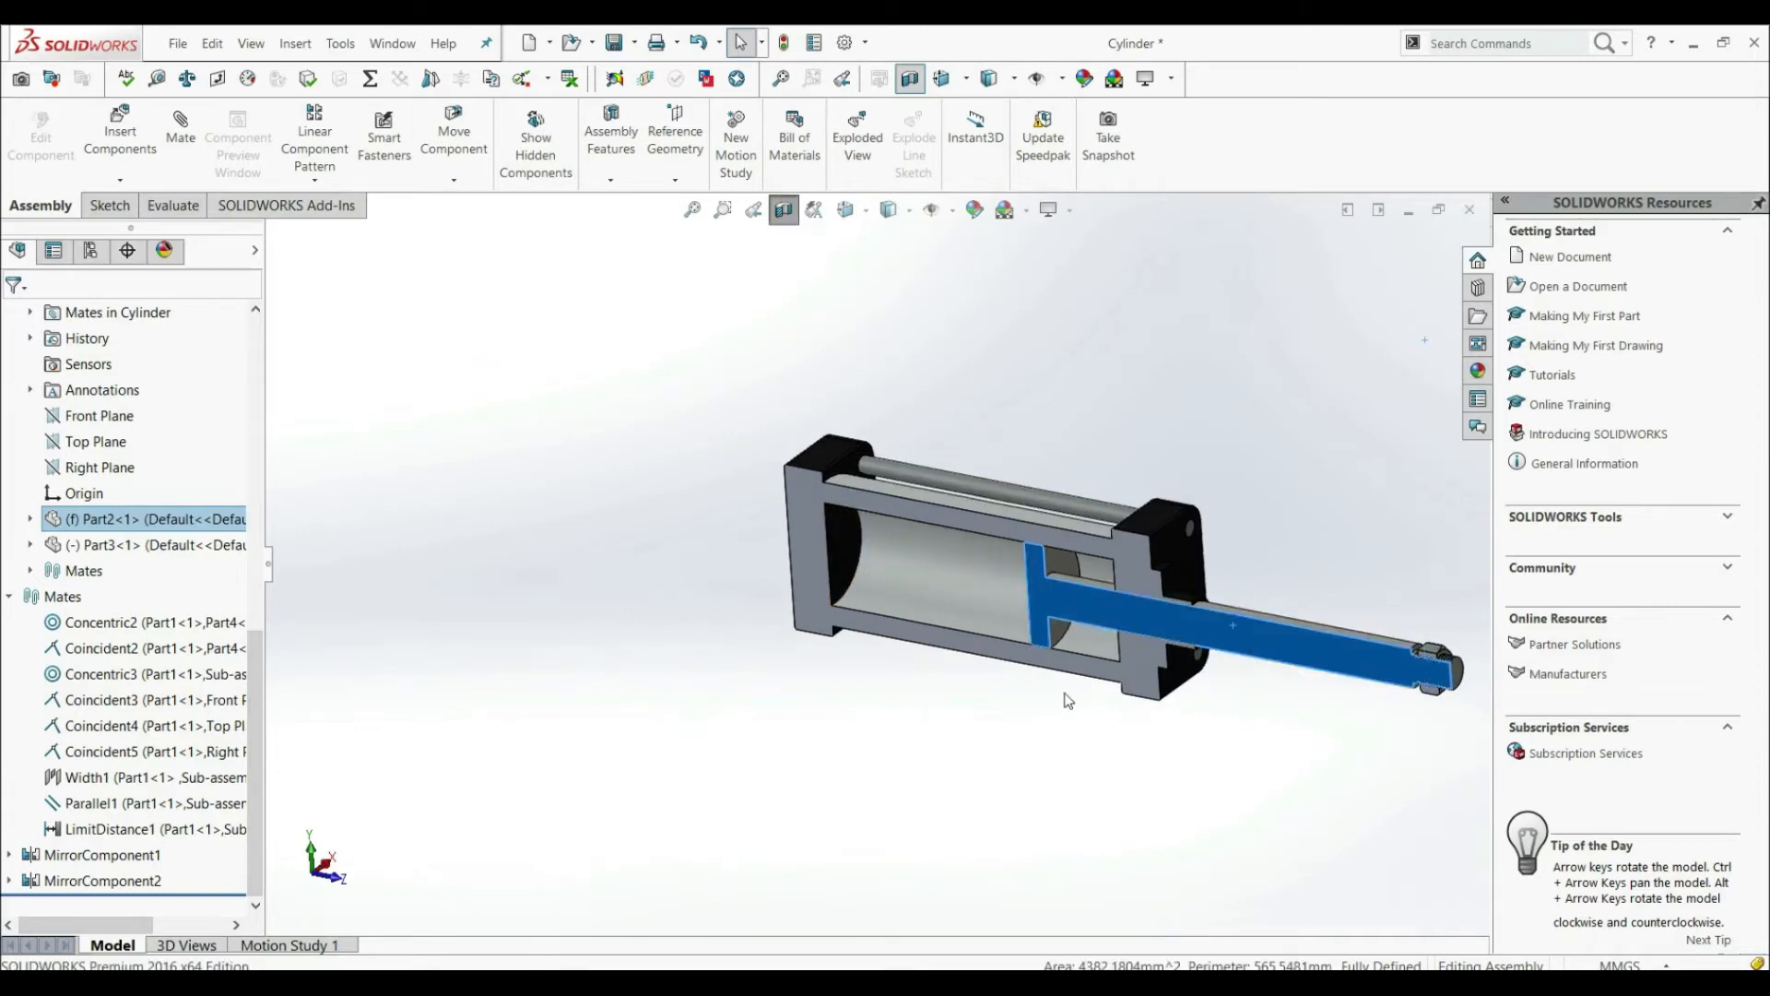
pyautogui.scroll(-5, 1088, 608)
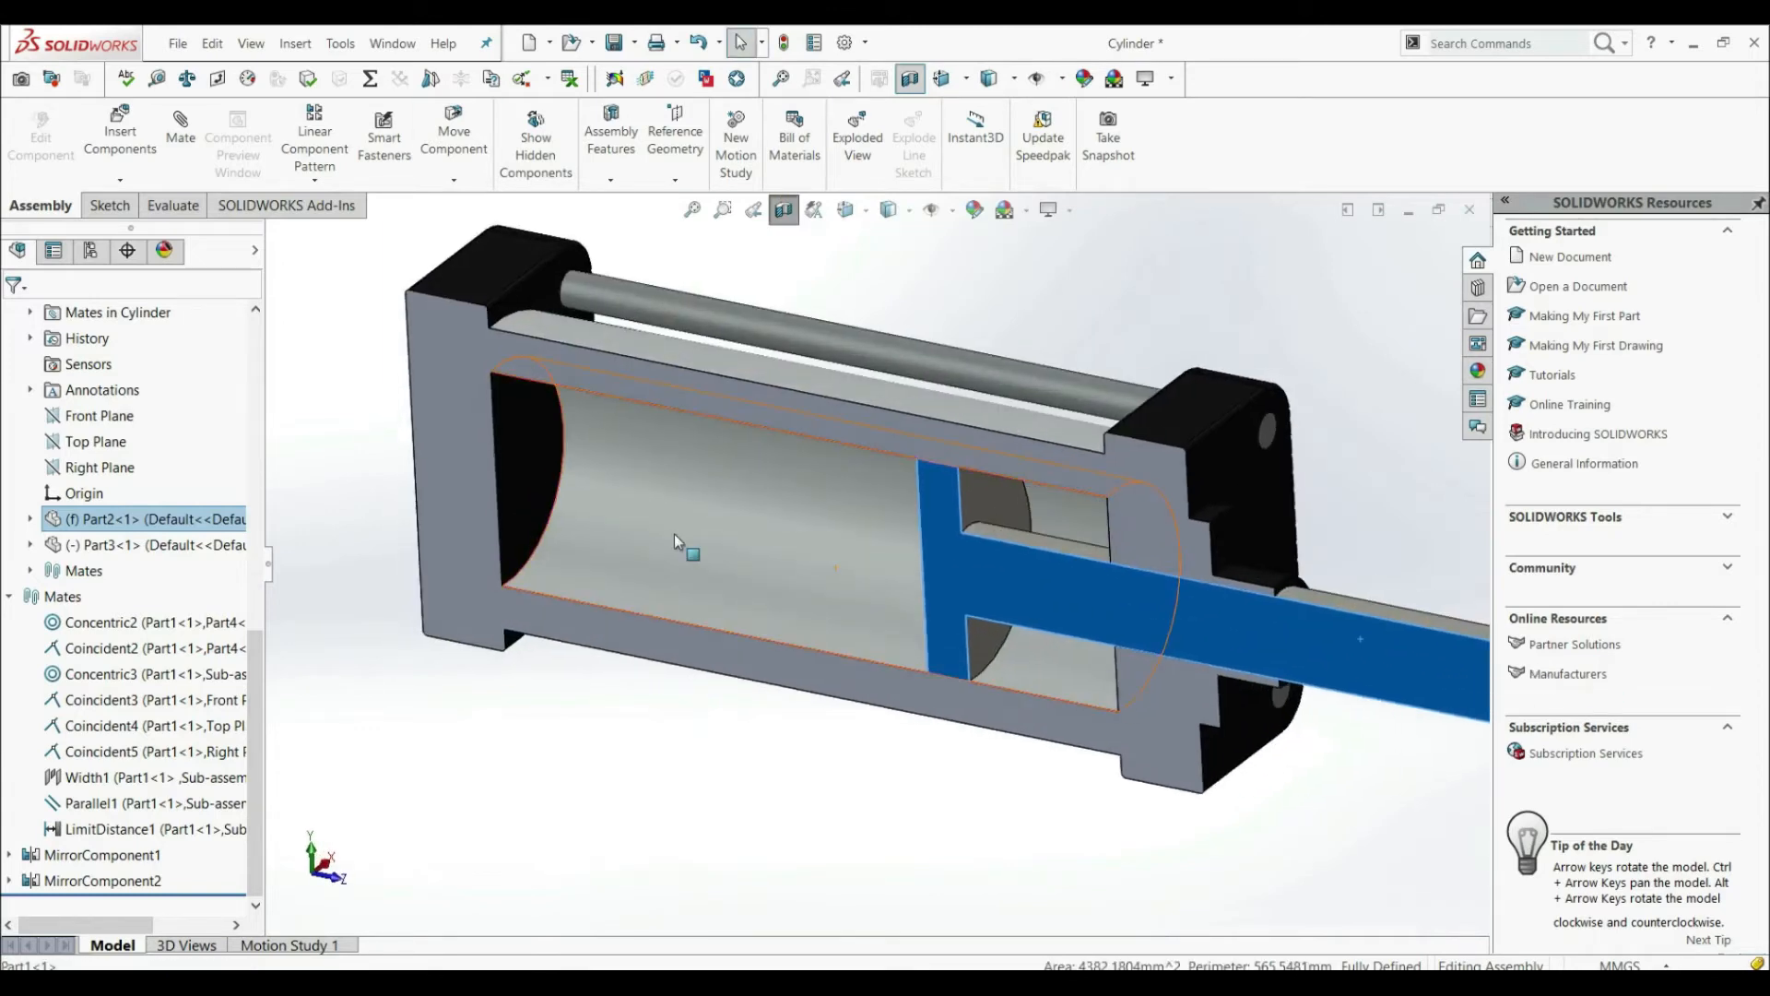
pyautogui.moveTo(734, 578); pyautogui.dragTo(986, 551, button='middle')
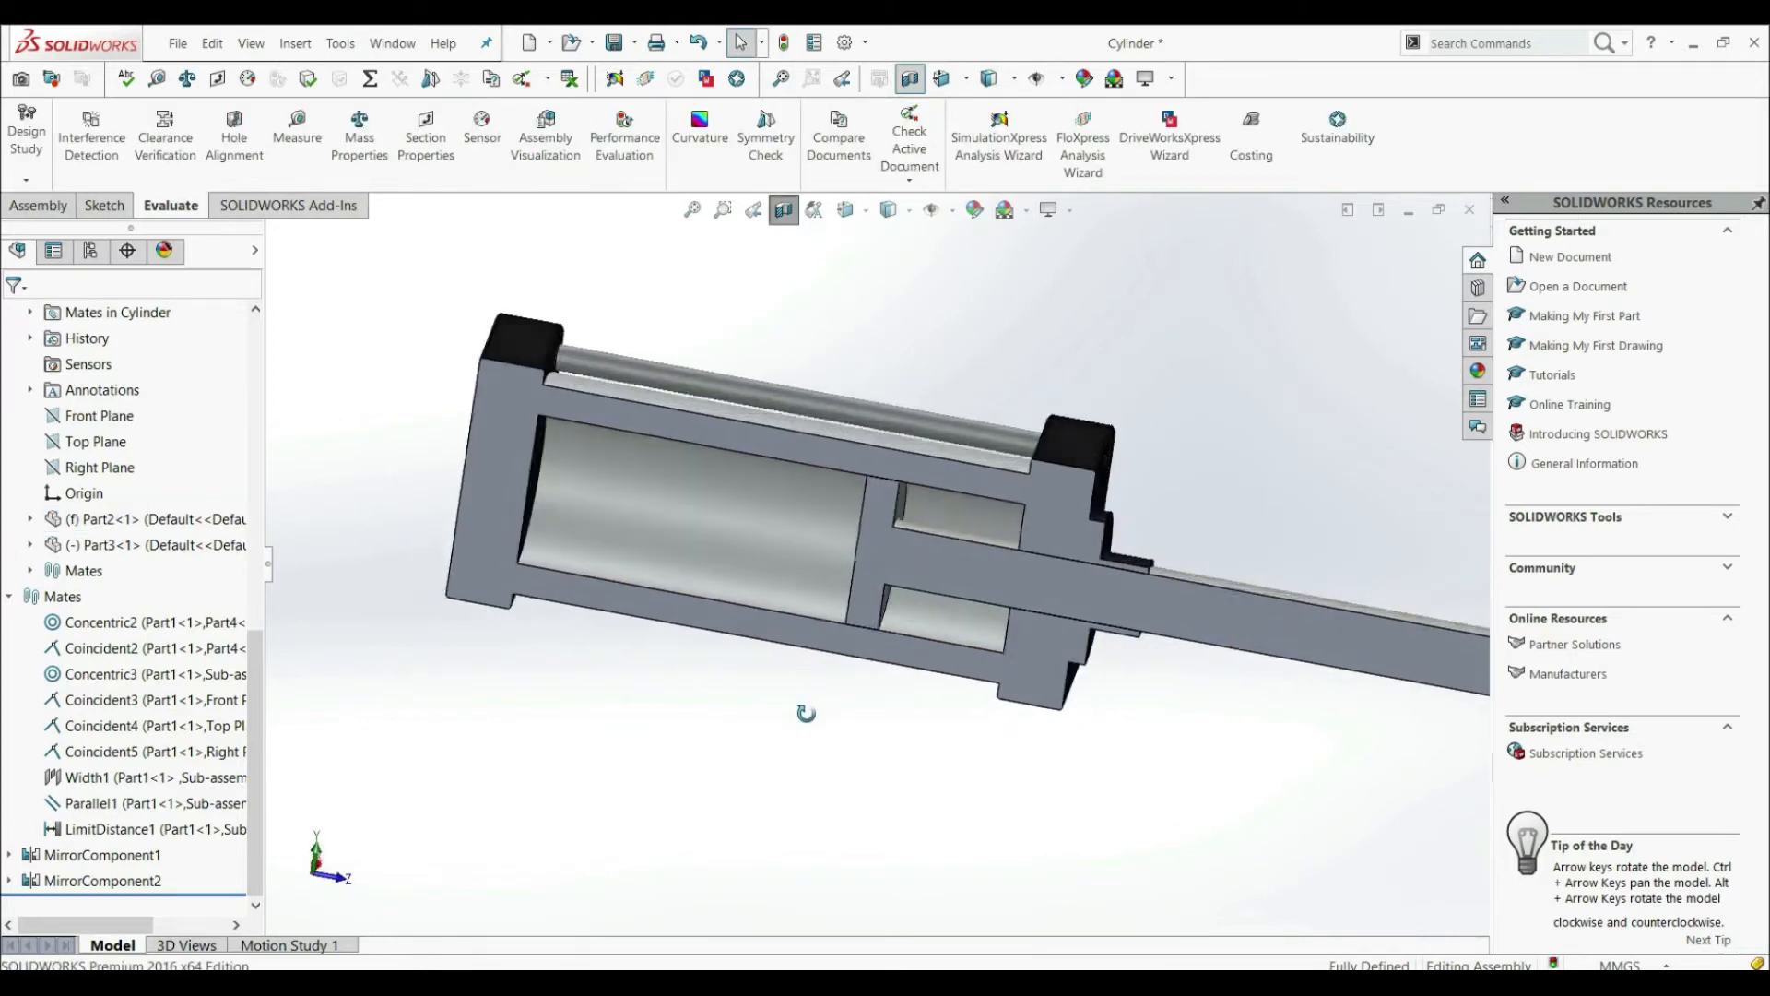
pyautogui.moveTo(806, 712); pyautogui.dragTo(777, 722, button='middle')
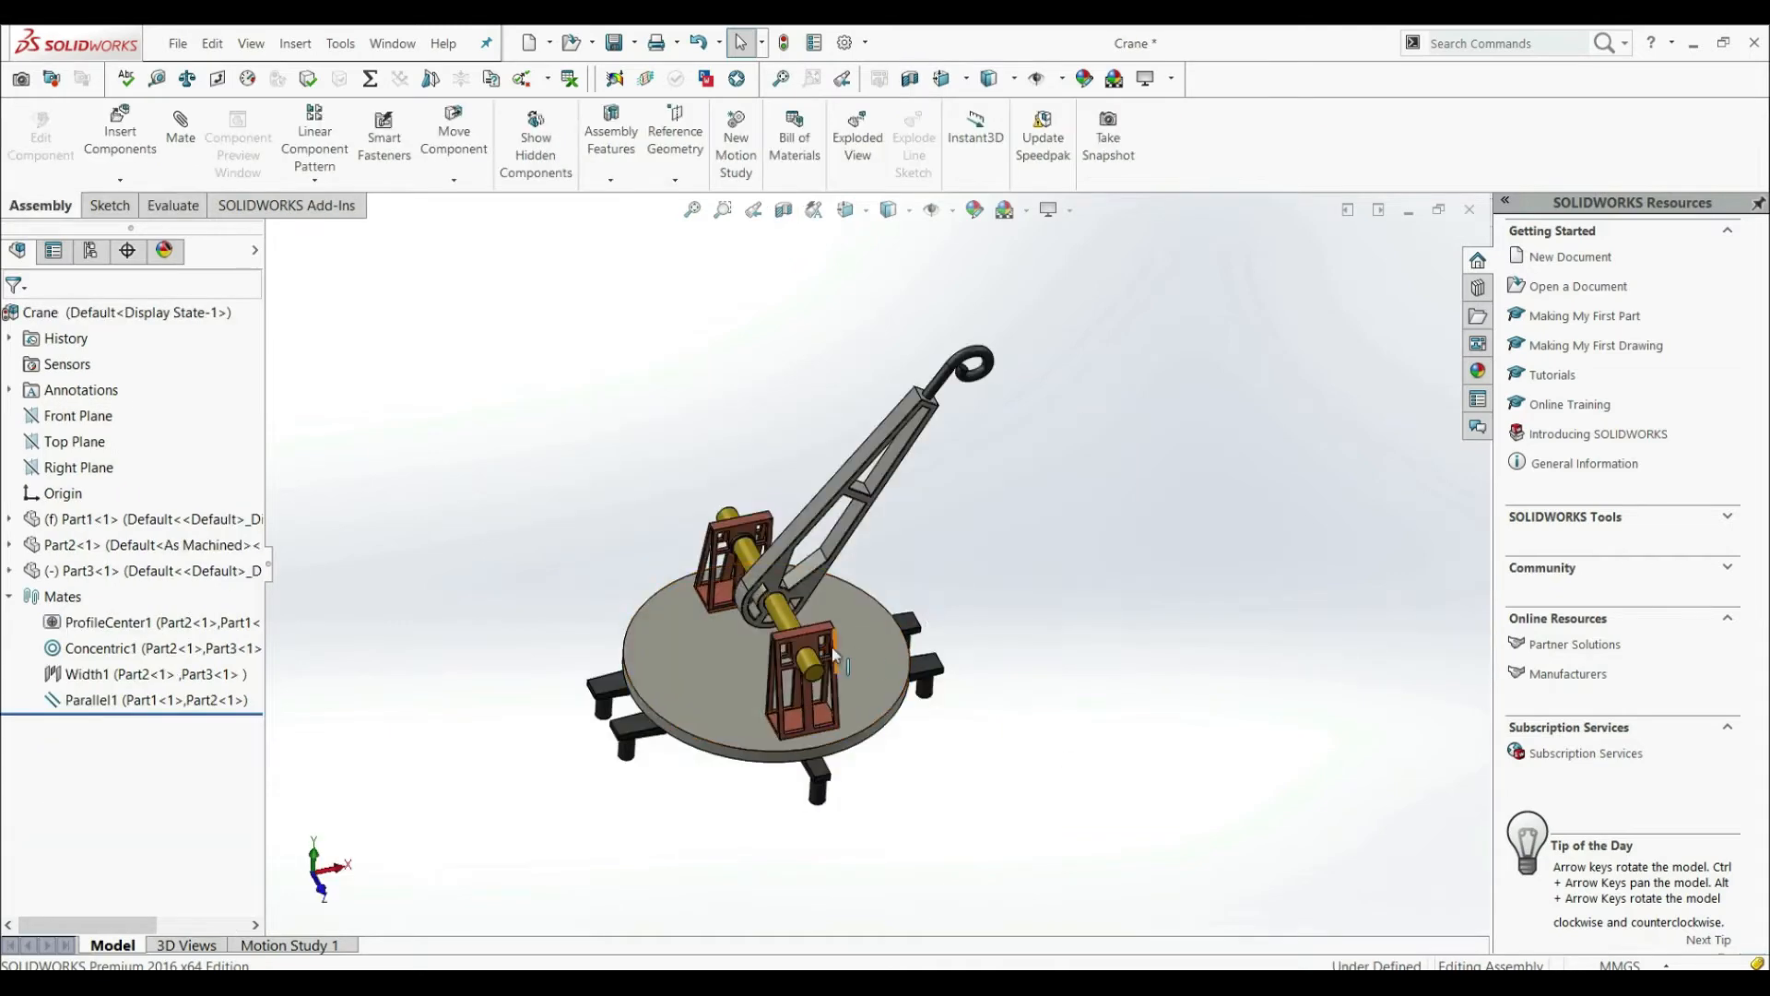
# Switch to the Crane assembly and swing the boom about the shaft to check its free rotation
pyautogui.moveTo(876, 567)
pyautogui.mouseDown()
pyautogui.moveTo(830, 304)
pyautogui.moveTo(912, 424)
pyautogui.moveTo(733, 392)
pyautogui.moveTo(470, 497)
pyautogui.moveTo(584, 539)
pyautogui.moveTo(766, 485)
pyautogui.moveTo(898, 580)
pyautogui.mouseUp()
pyautogui.scroll(2, 918, 426)
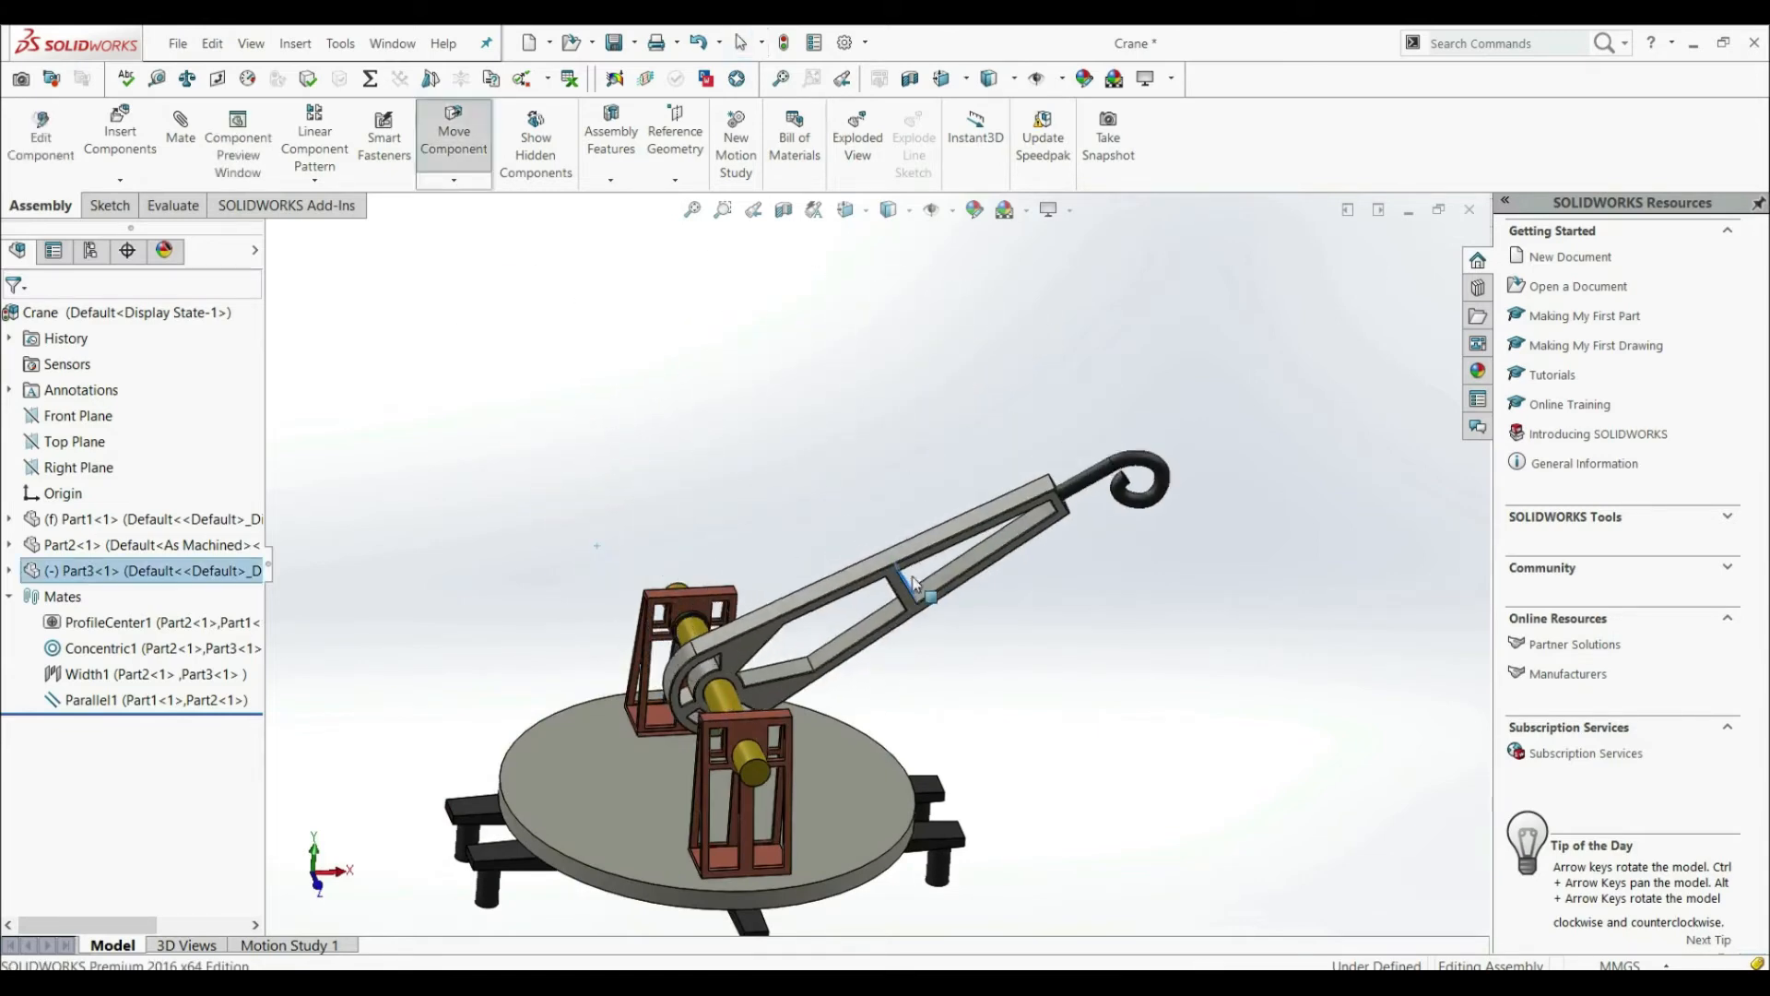
pyautogui.moveTo(1130, 723); pyautogui.dragTo(885, 682, button='middle')
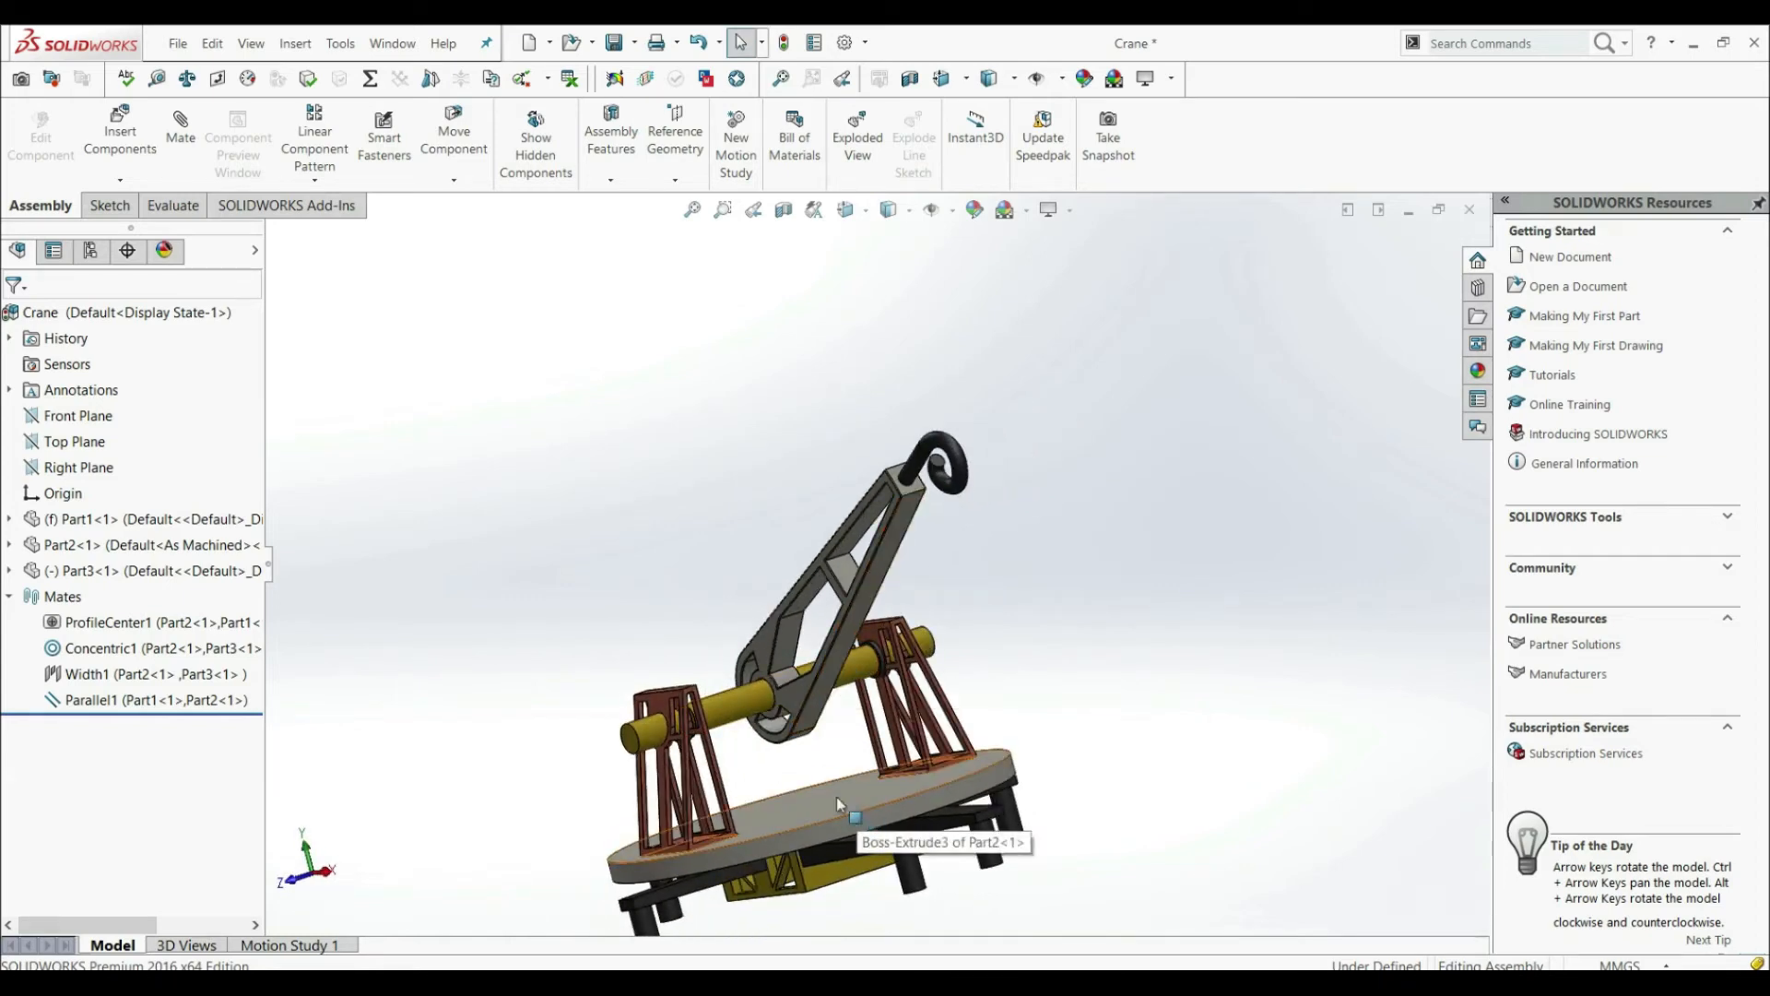
# Start an advanced Angle mate in the Crane assembly and set its angle to 60 degrees
pyautogui.click(182, 143)
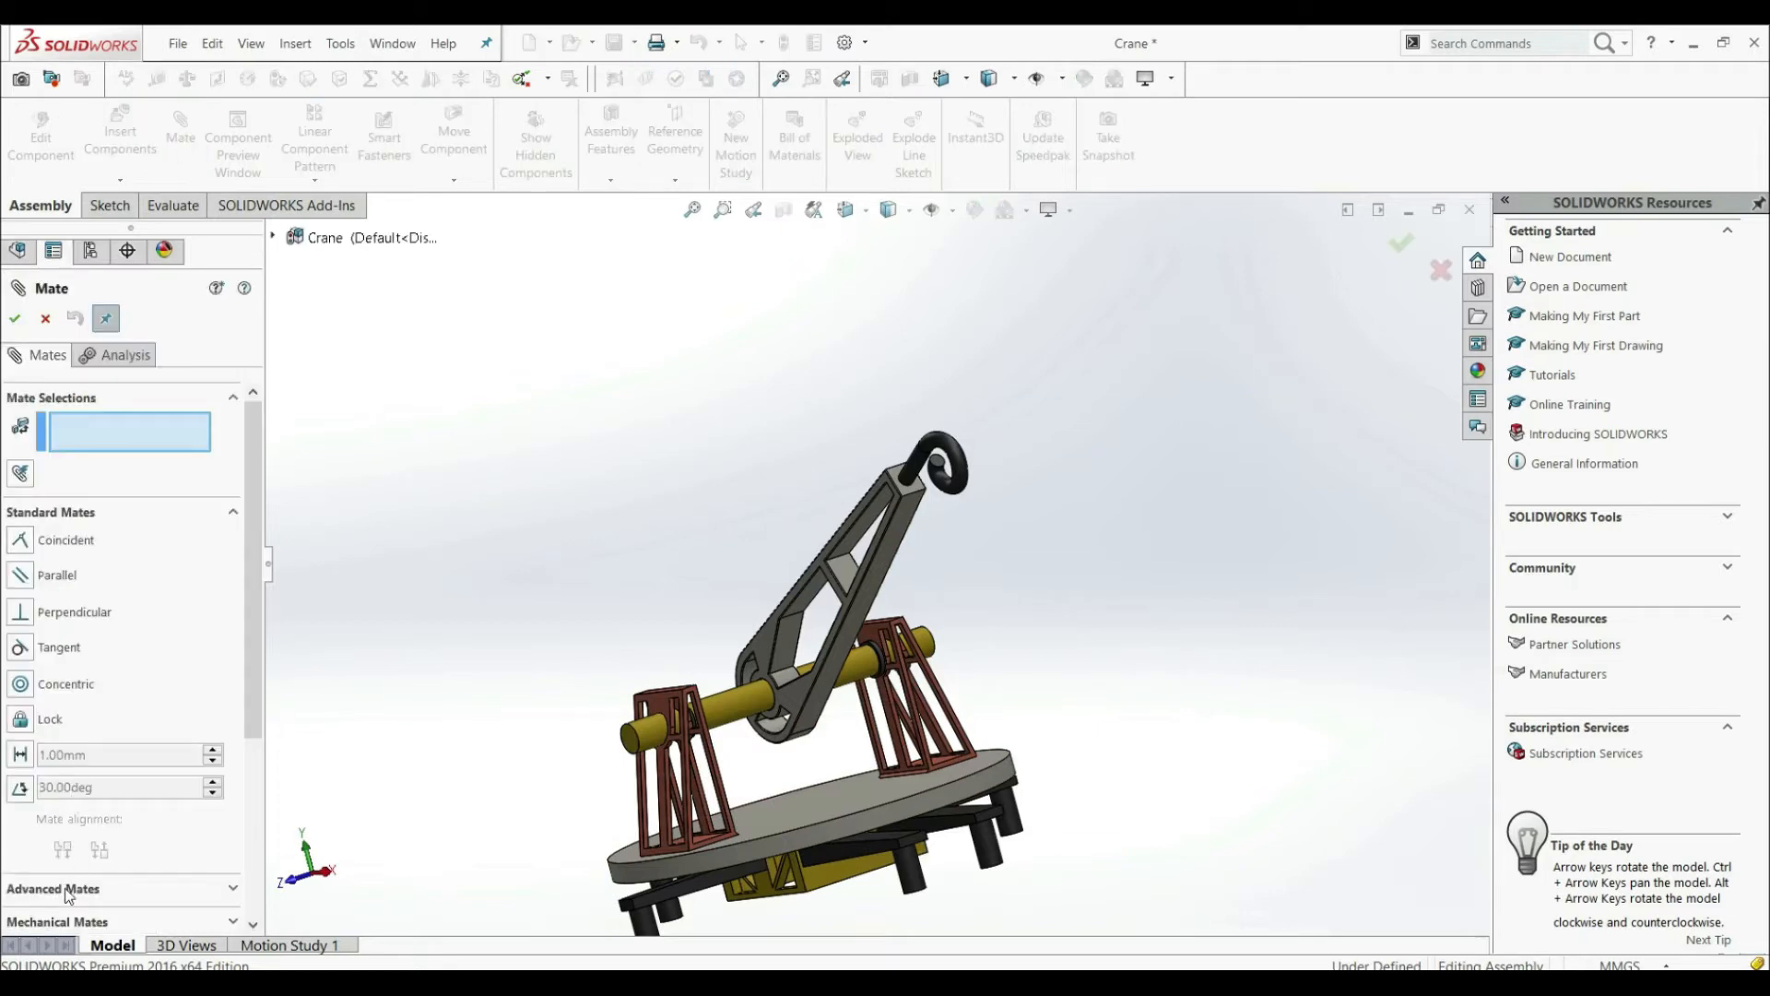
pyautogui.click(67, 889)
pyautogui.scroll(-5, 77, 874)
pyautogui.click(22, 530)
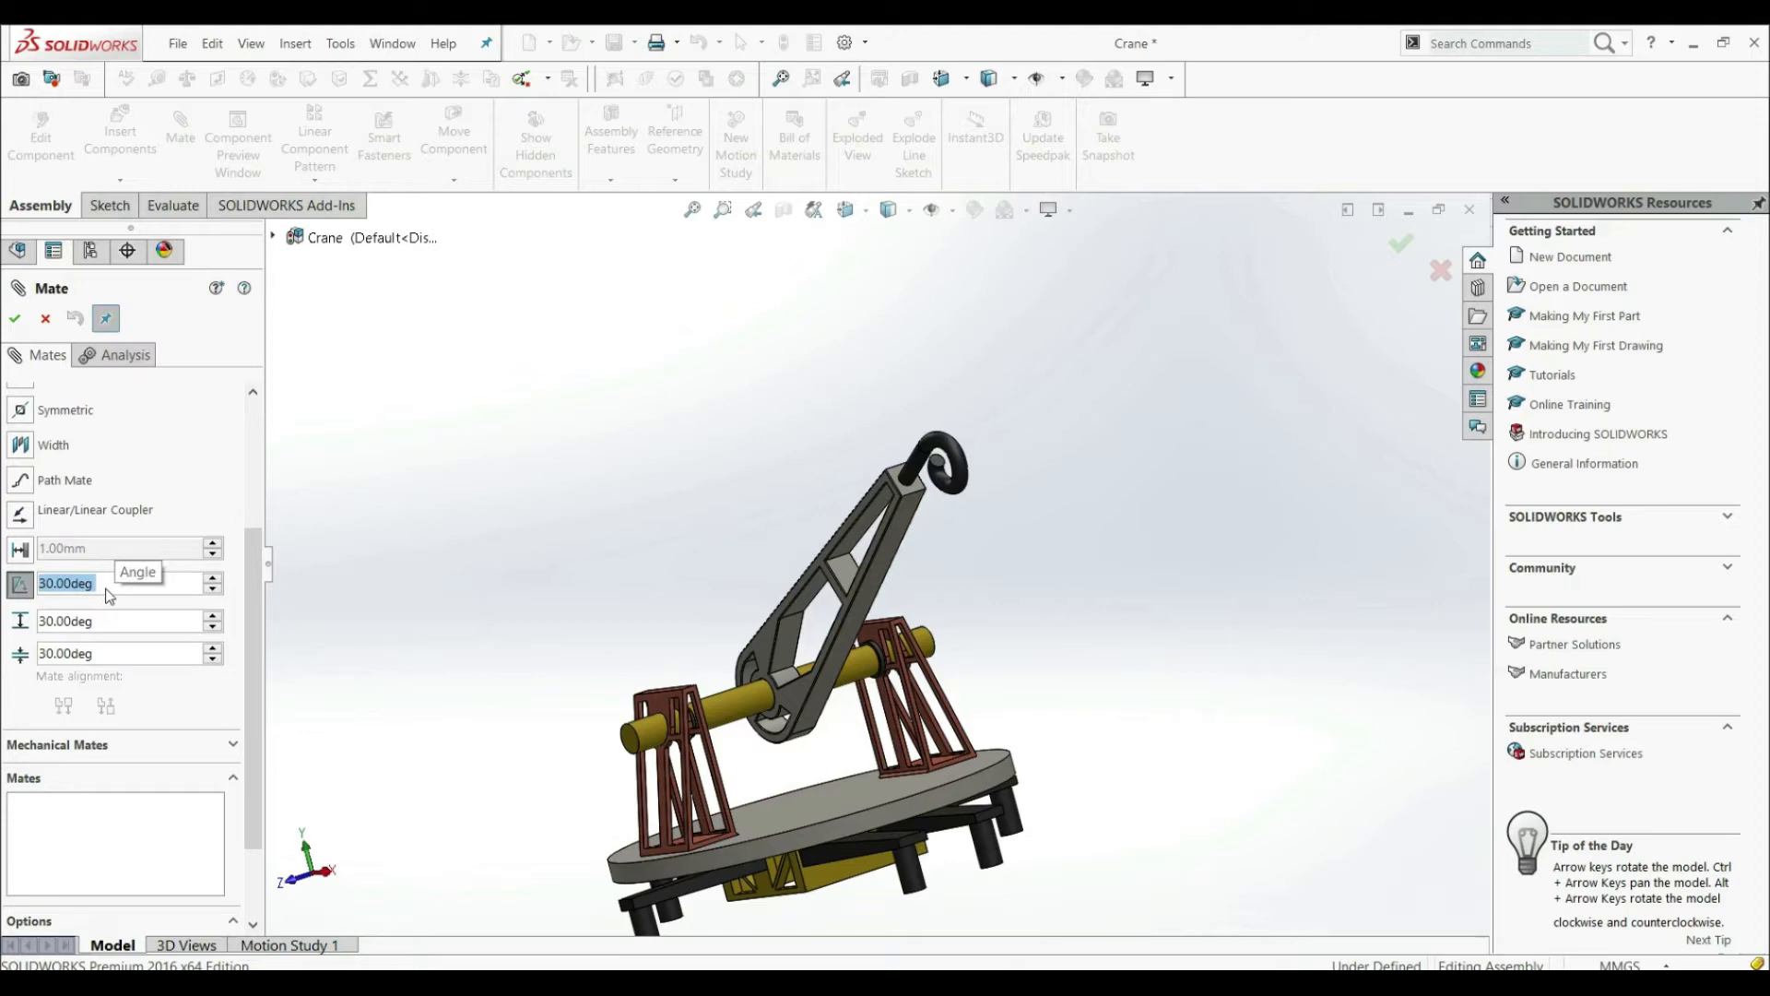
pyautogui.write('60')
pyautogui.press('Return')
# Apply the Angle mate between the round platform's upper face and the boom's long narrow face, then finish mating
pyautogui.click(840, 794)
pyautogui.scroll(-3, 829, 682)
pyautogui.click(827, 677)
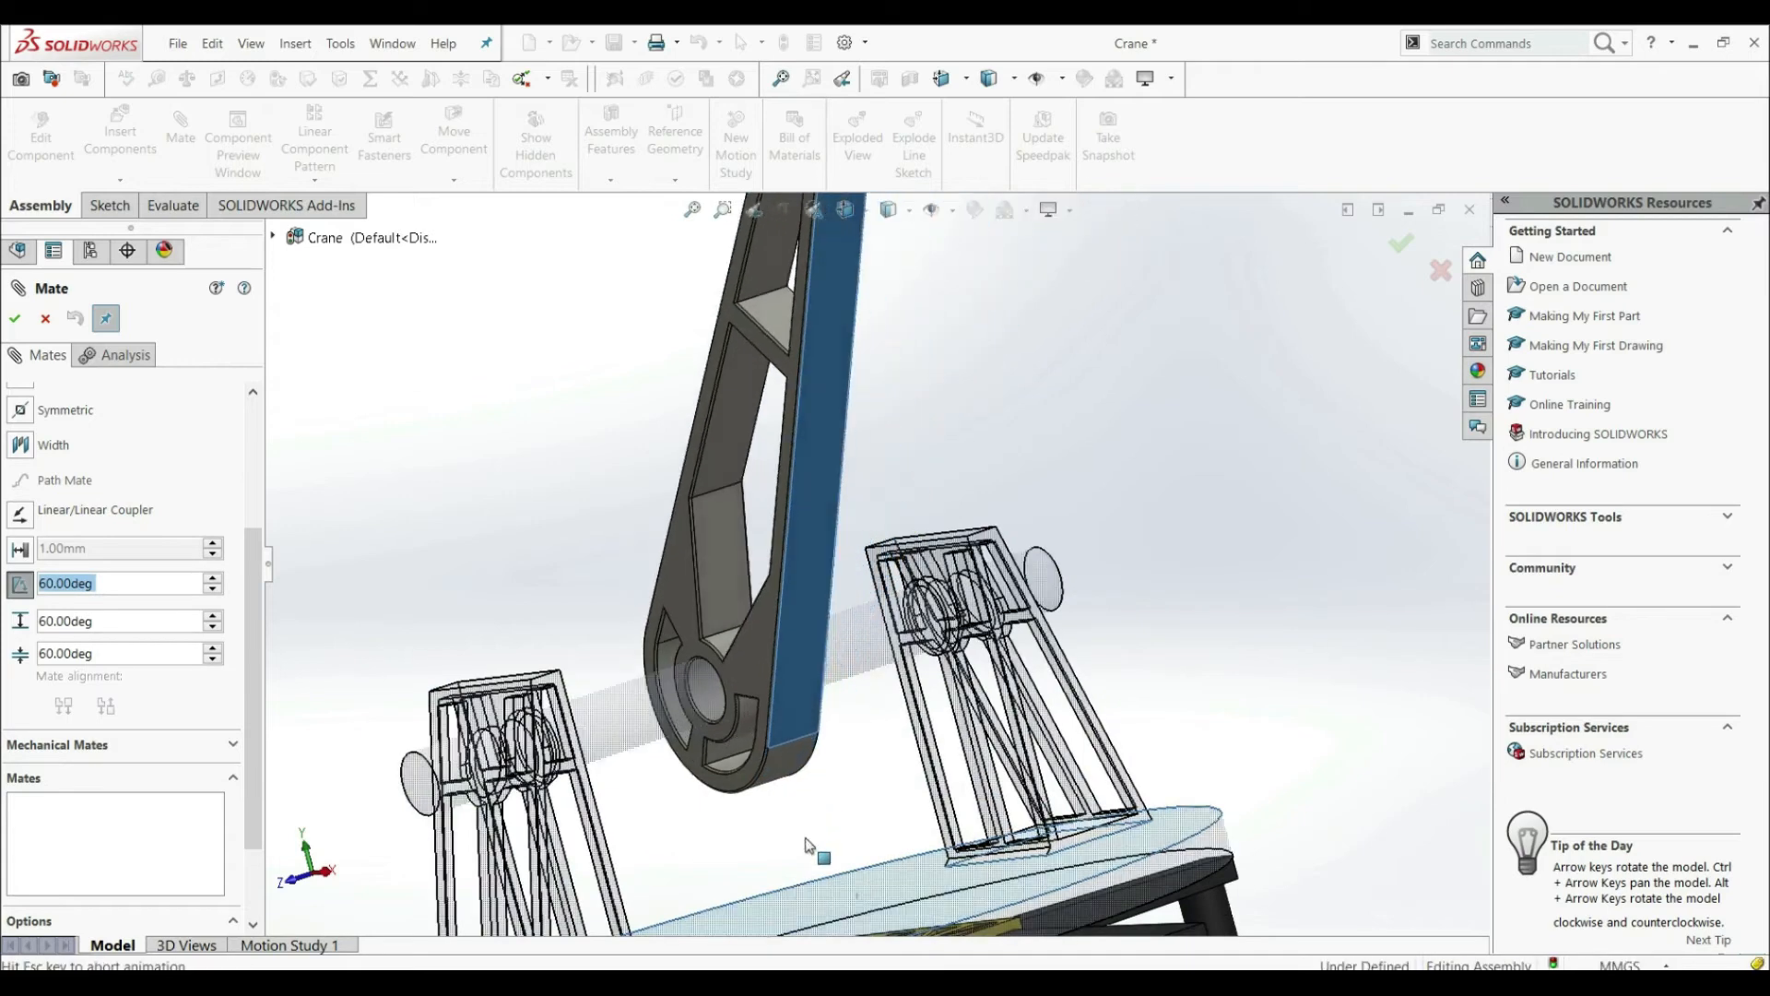
pyautogui.click(13, 320)
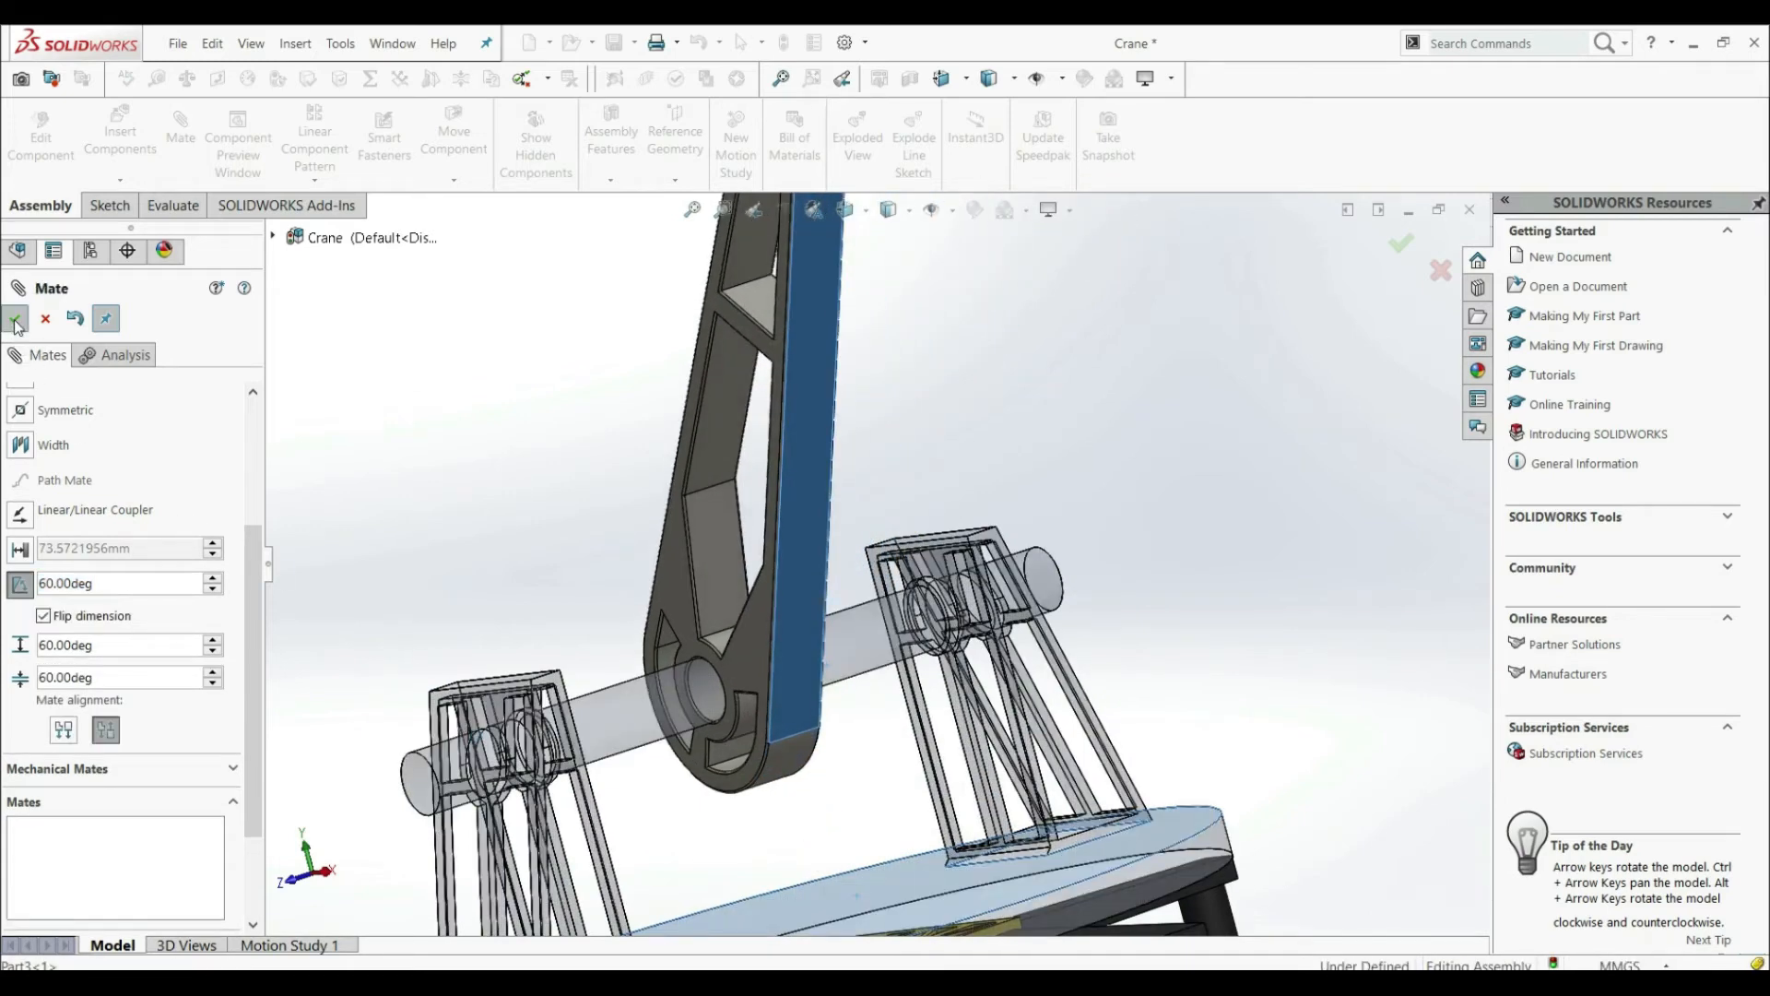
pyautogui.click(13, 320)
# Try to move the boom to test the Angle mate, and inspect the crane from several sides
pyautogui.scroll(6, 554, 414)
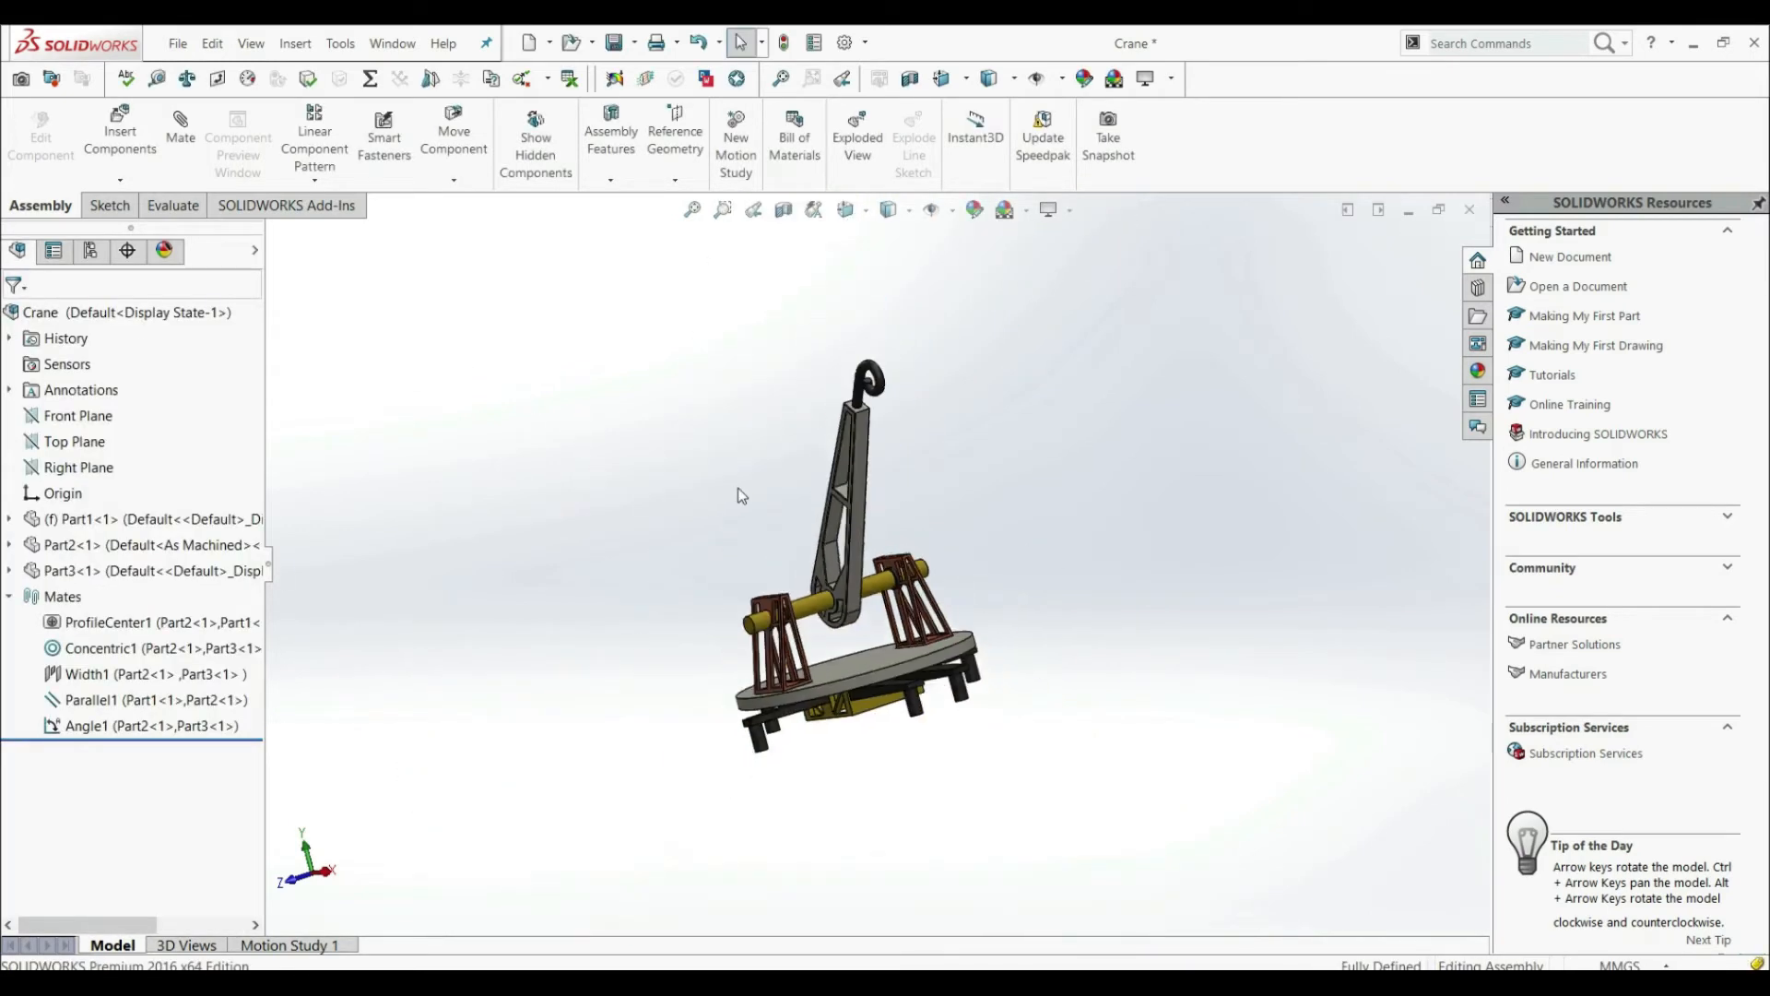
pyautogui.moveTo(736, 489); pyautogui.dragTo(876, 546, button='middle')
pyautogui.scroll(-3, 872, 539)
pyautogui.click(868, 532)
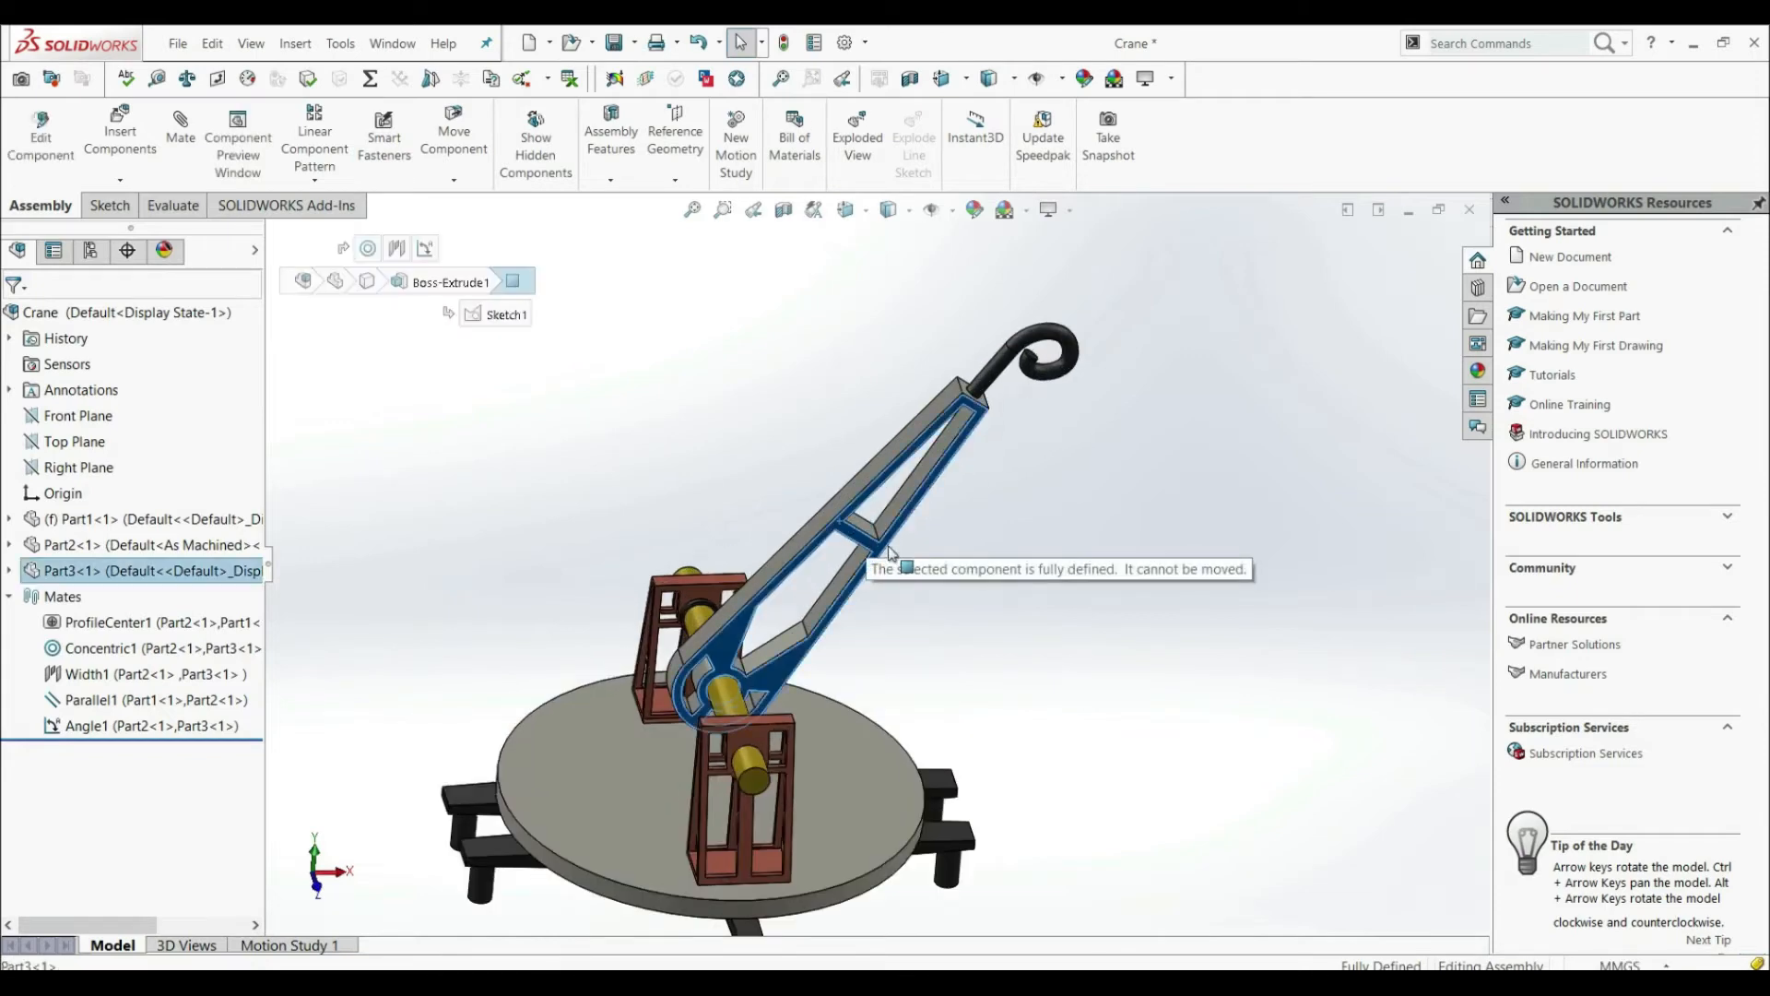
pyautogui.click(991, 689)
pyautogui.moveTo(991, 689); pyautogui.dragTo(925, 766, button='middle')
pyautogui.scroll(-1, 915, 757)
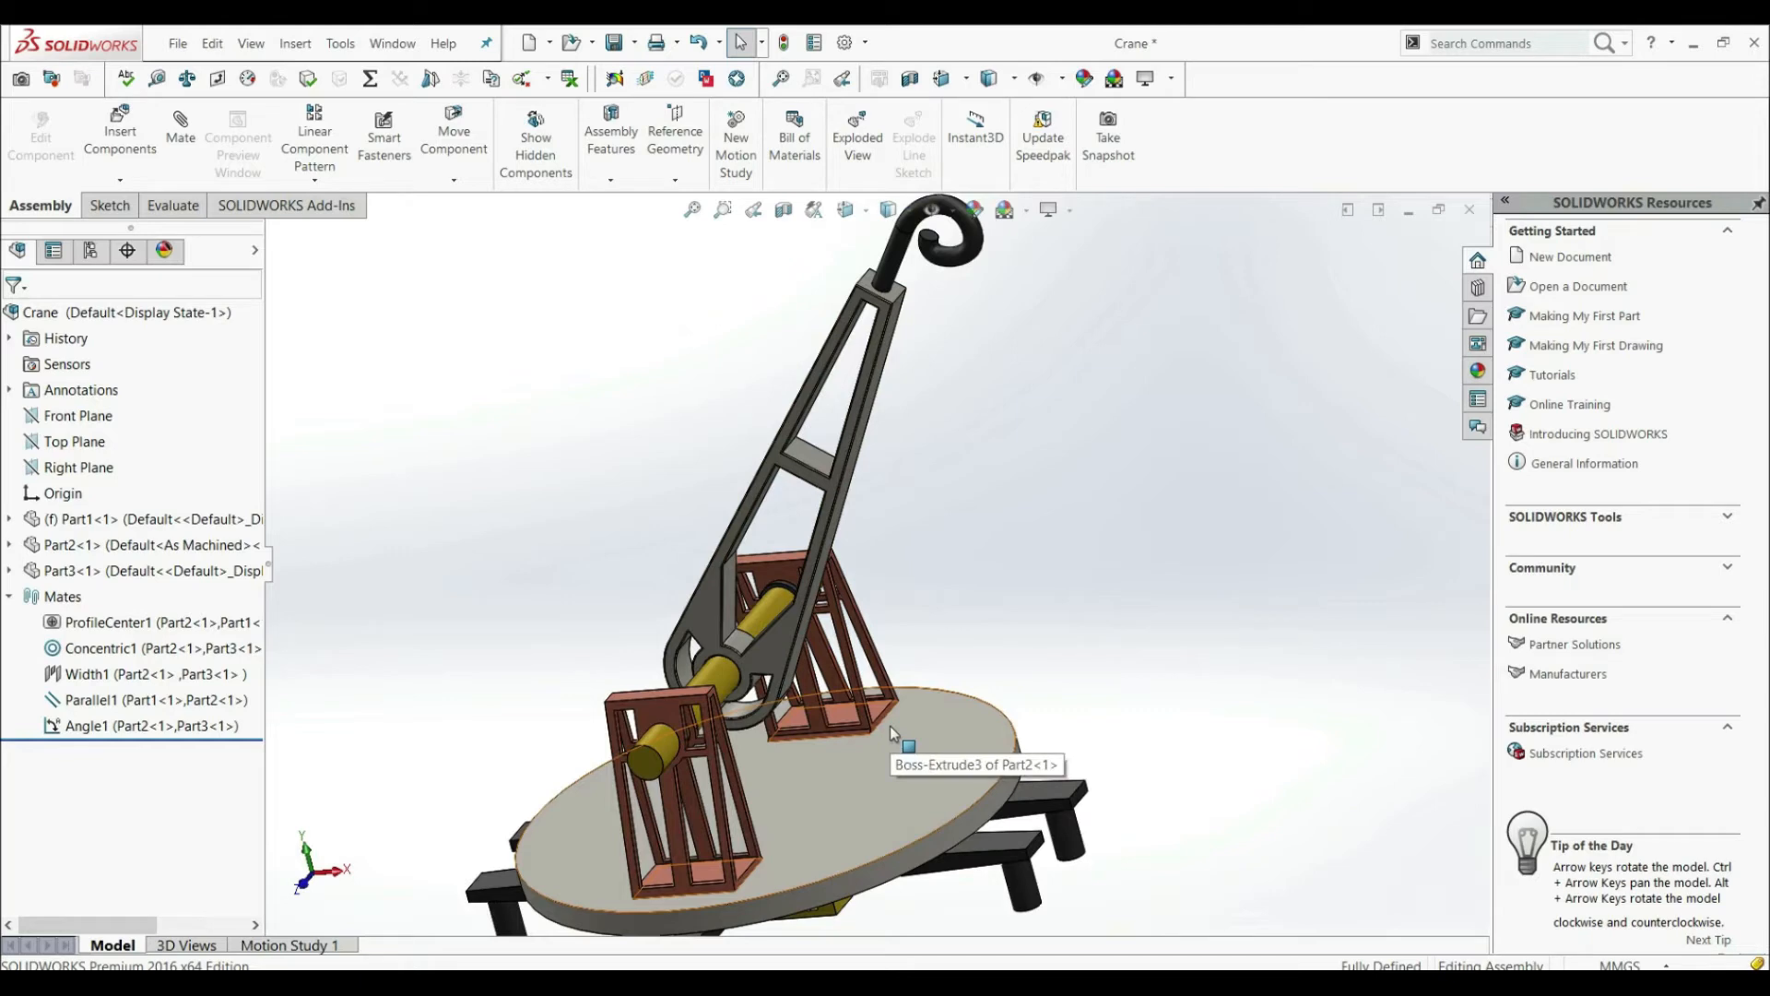
# Edit the crane's Angle mate as an advanced limit angle and set its maximum value to 150 degrees
pyautogui.rightClick(98, 724)
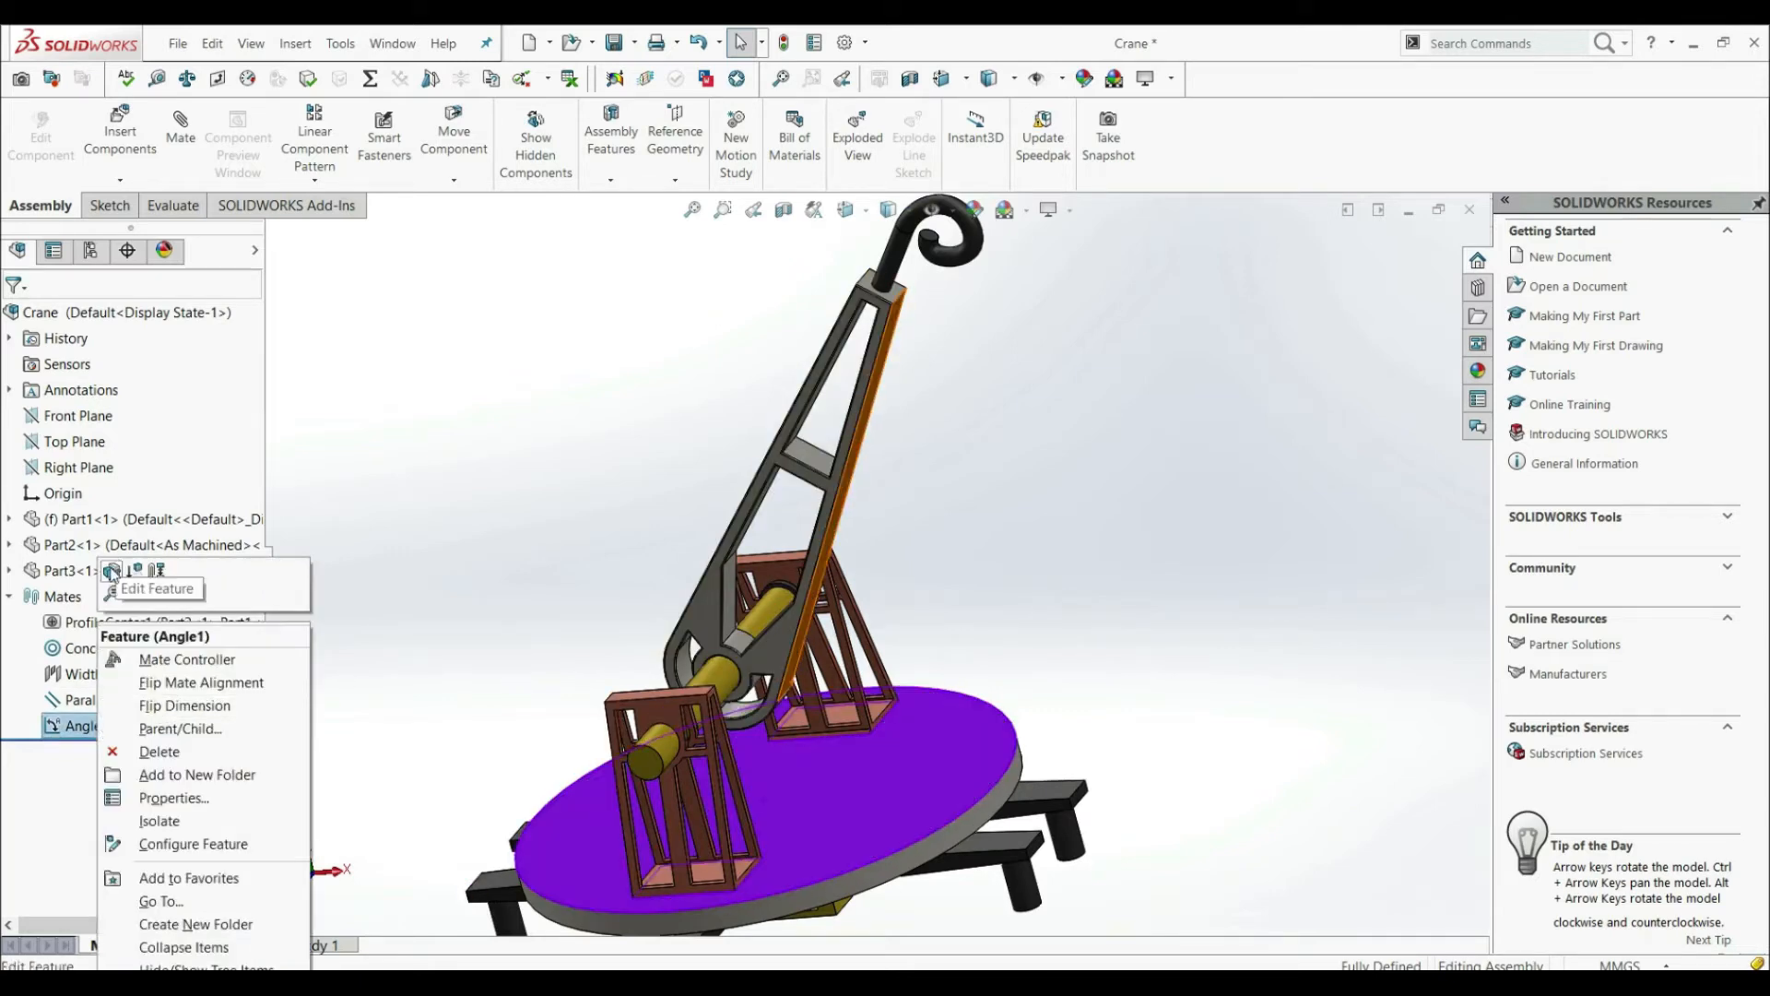
pyautogui.click(110, 572)
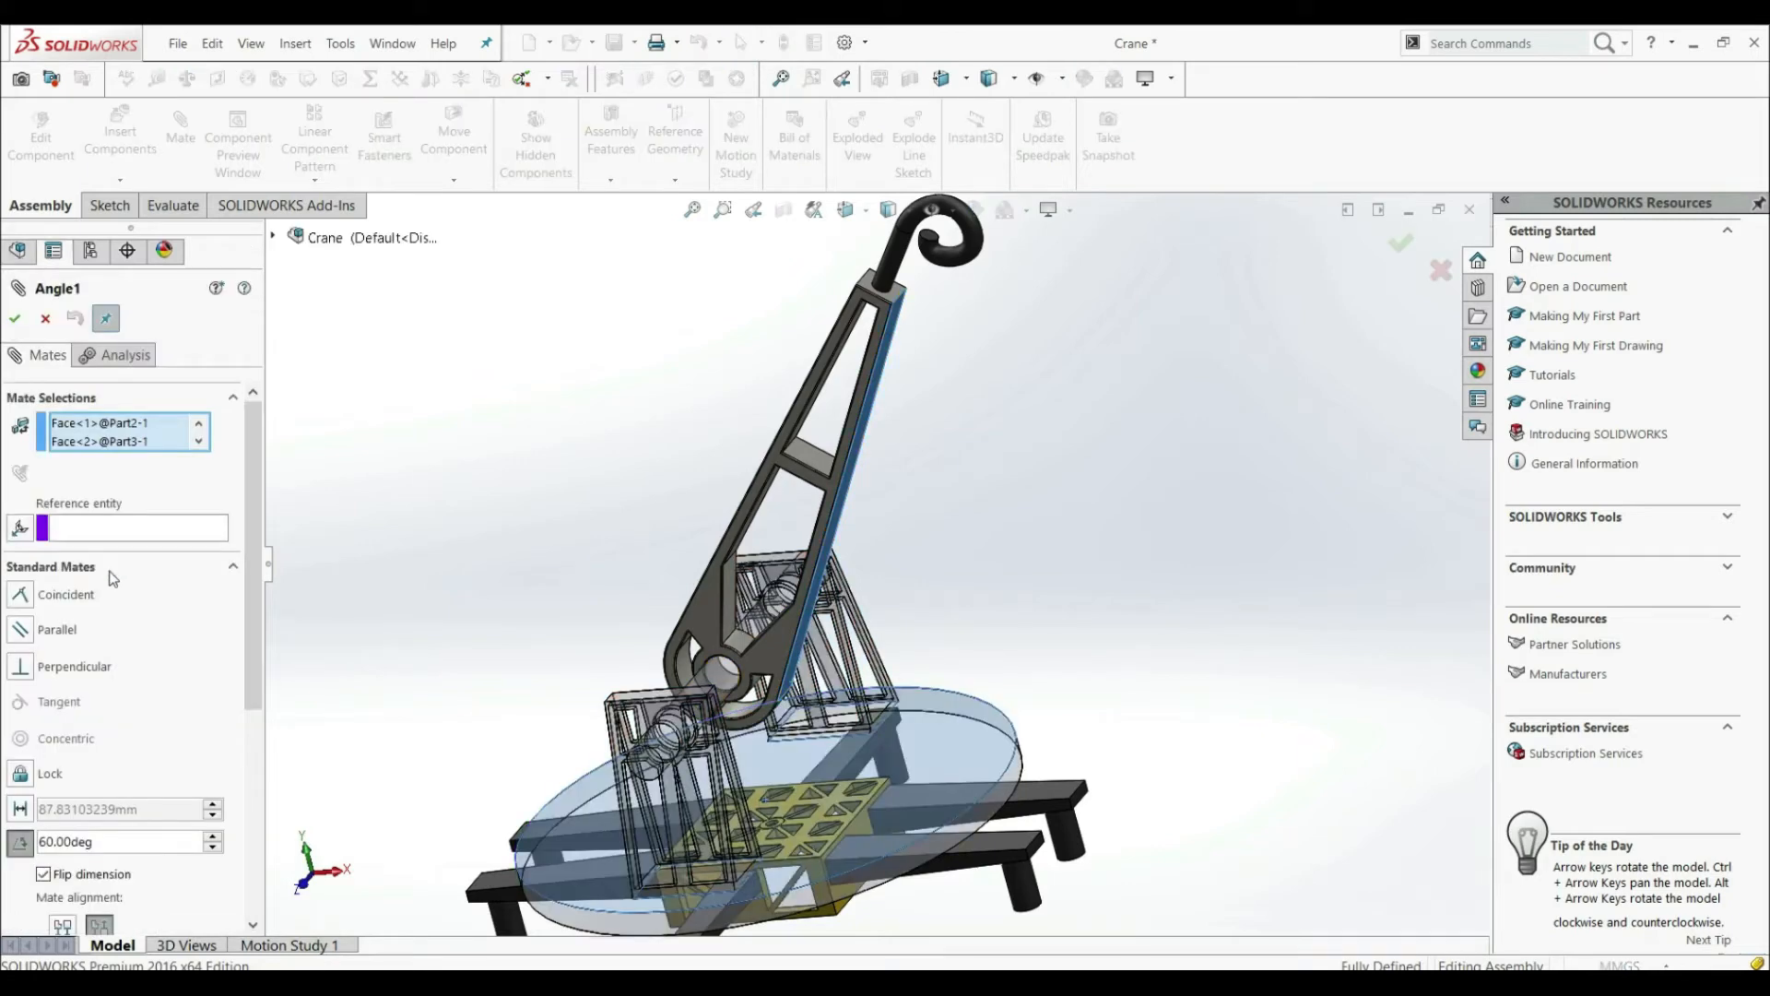
pyautogui.scroll(-5, 225, 757)
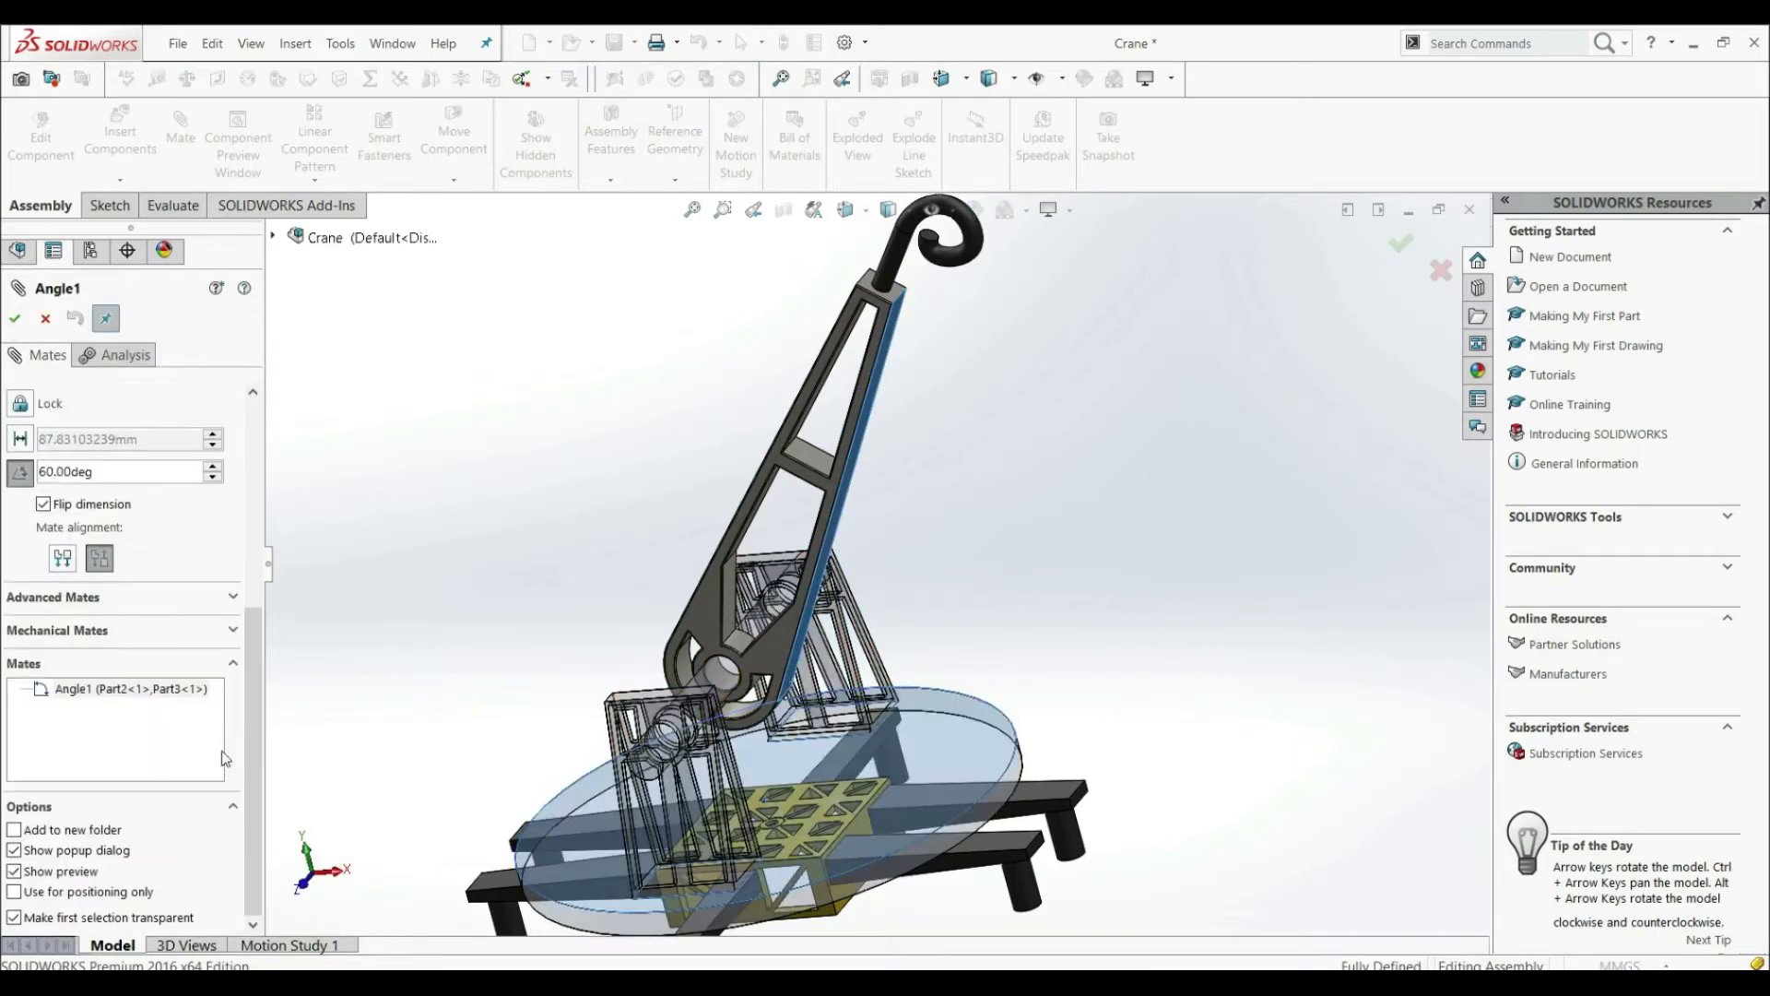
pyautogui.click(83, 599)
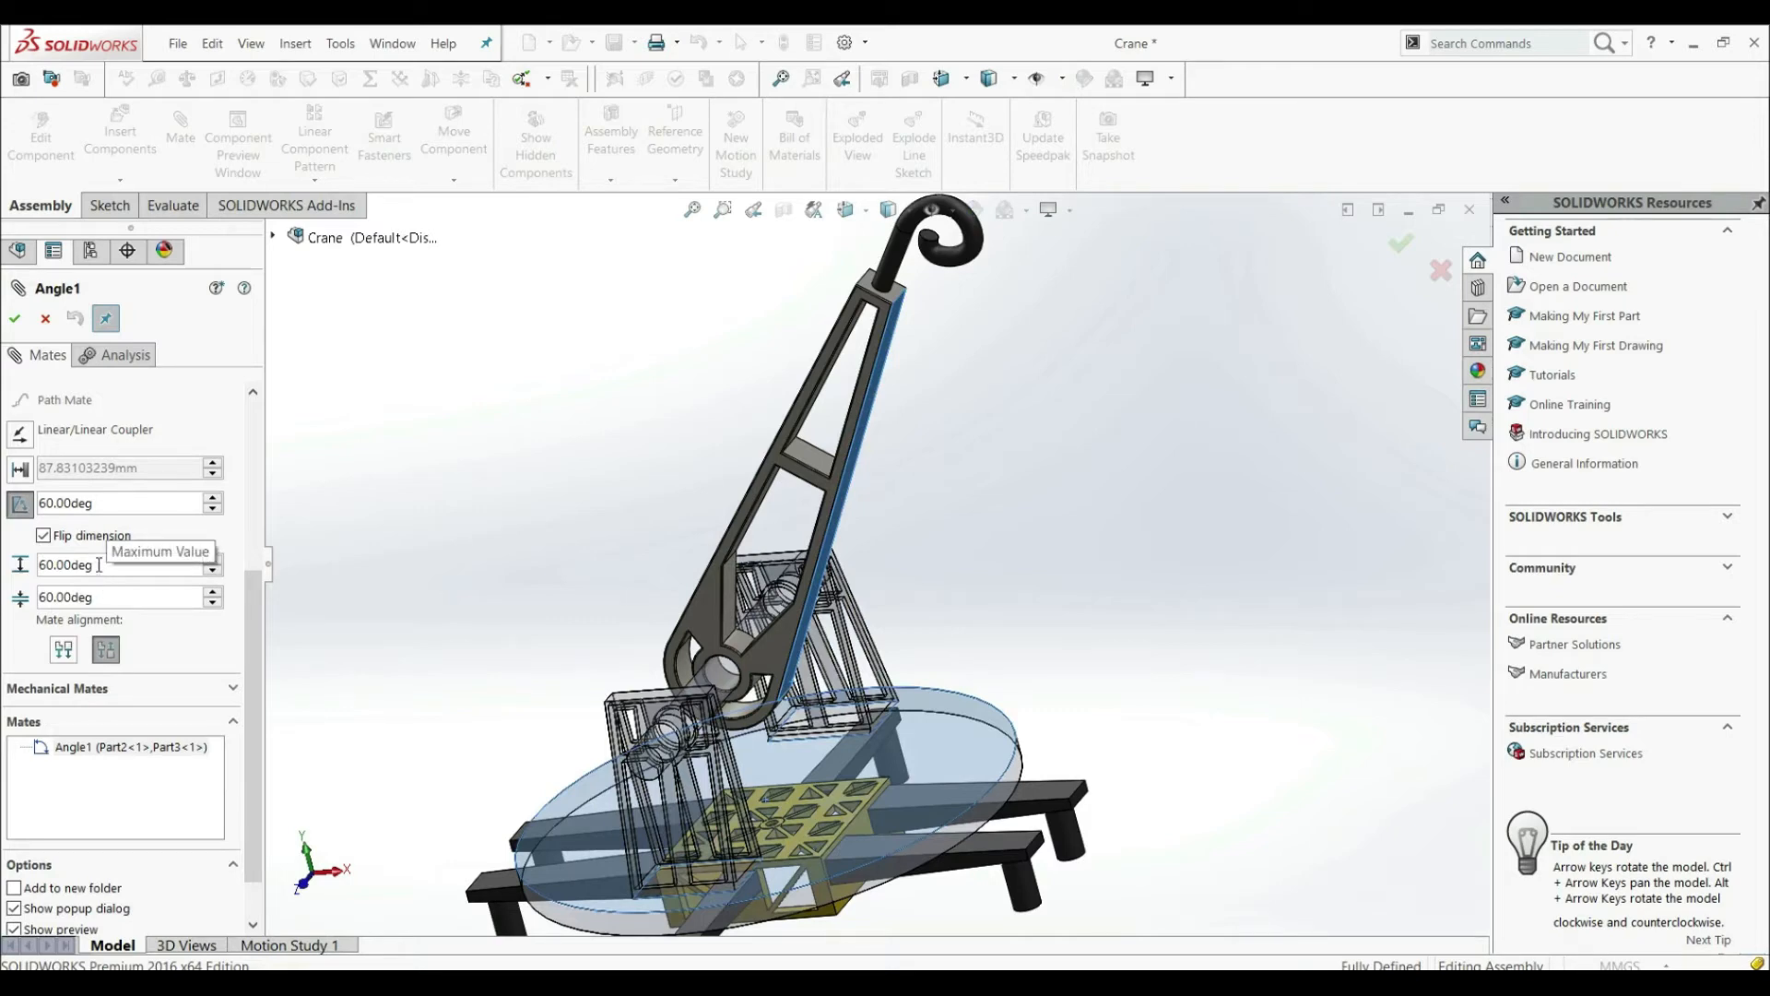
pyautogui.doubleClick(99, 565)
pyautogui.write('150')
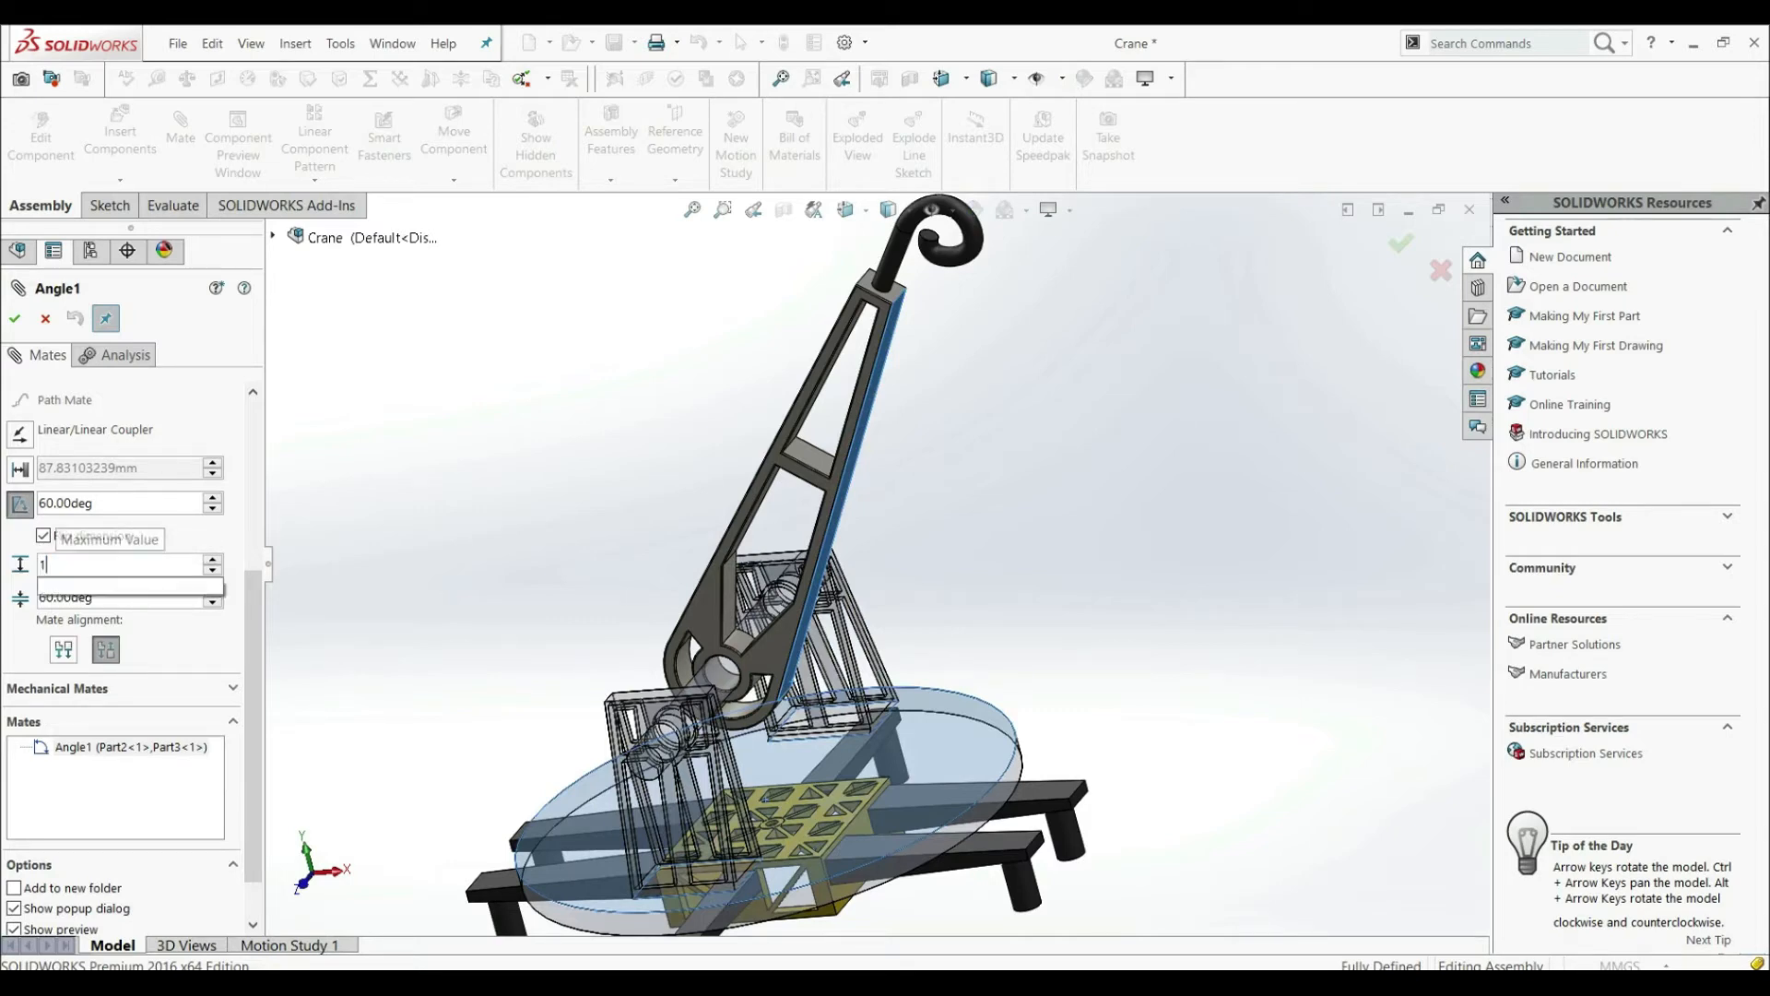
pyautogui.press('Return')
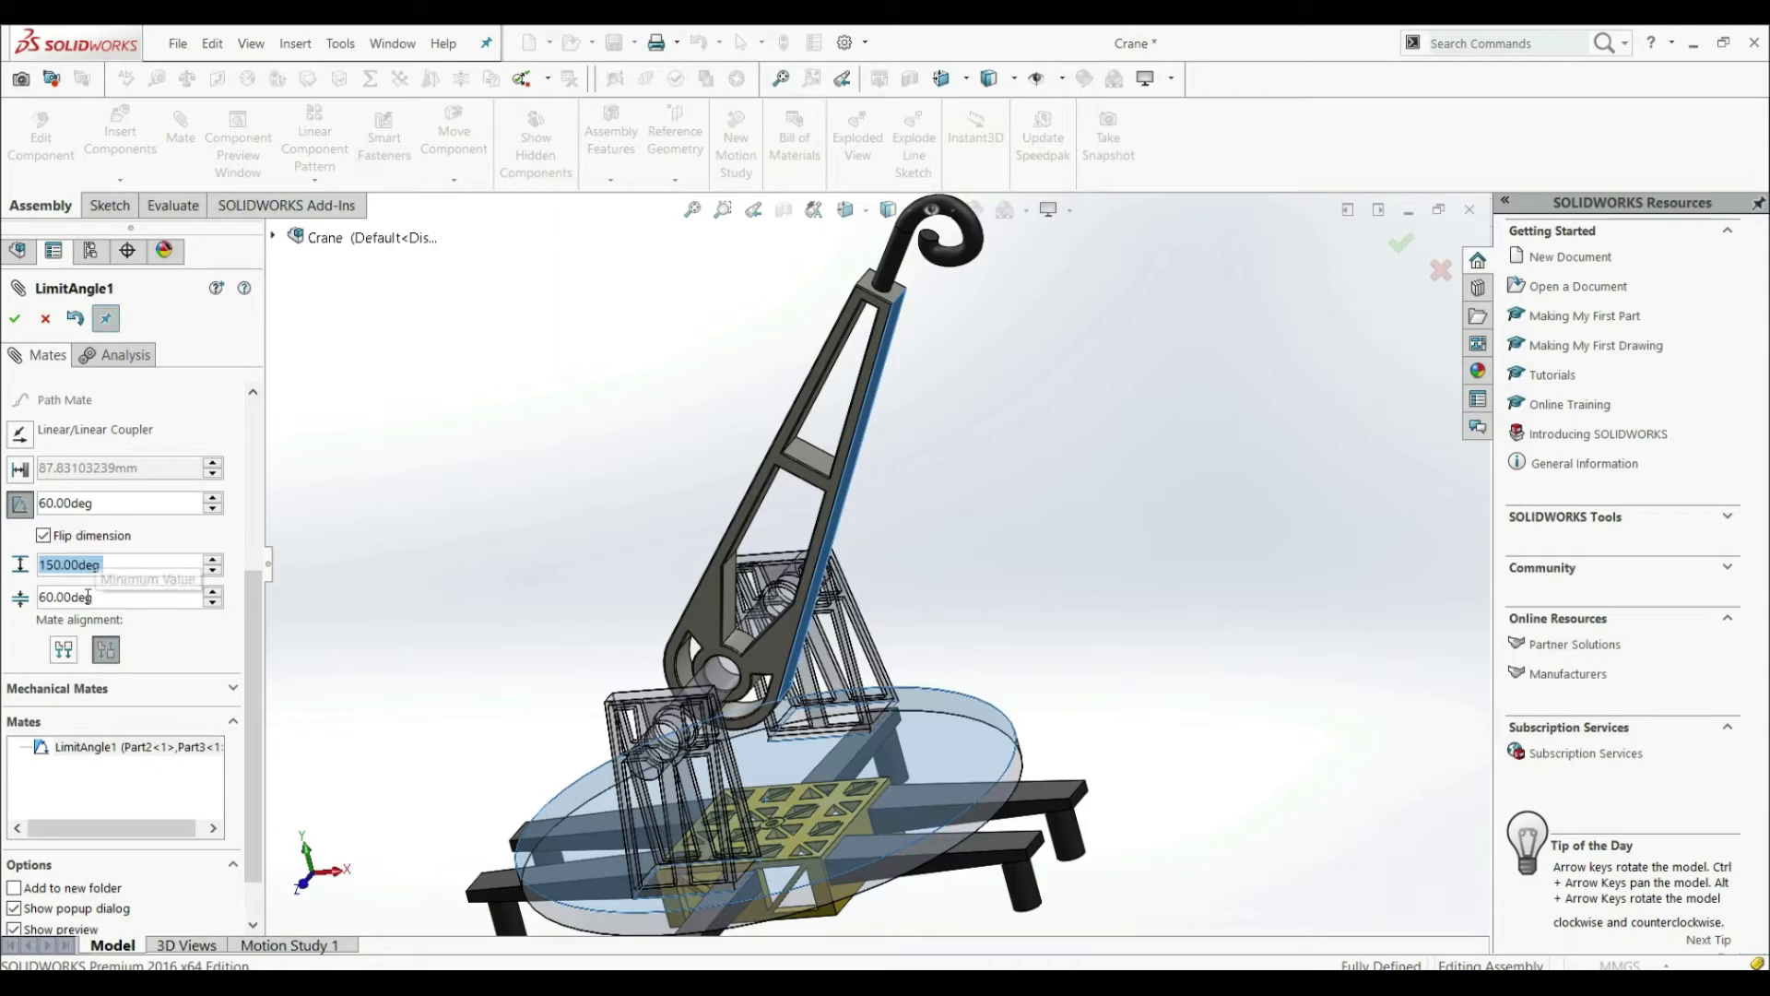
# Set the Angle mate's minimum value to 10 degrees, apply it, and swing the boom back and forth to test the limits
pyautogui.doubleClick(87, 596)
pyautogui.write('10')
pyautogui.press('Return')
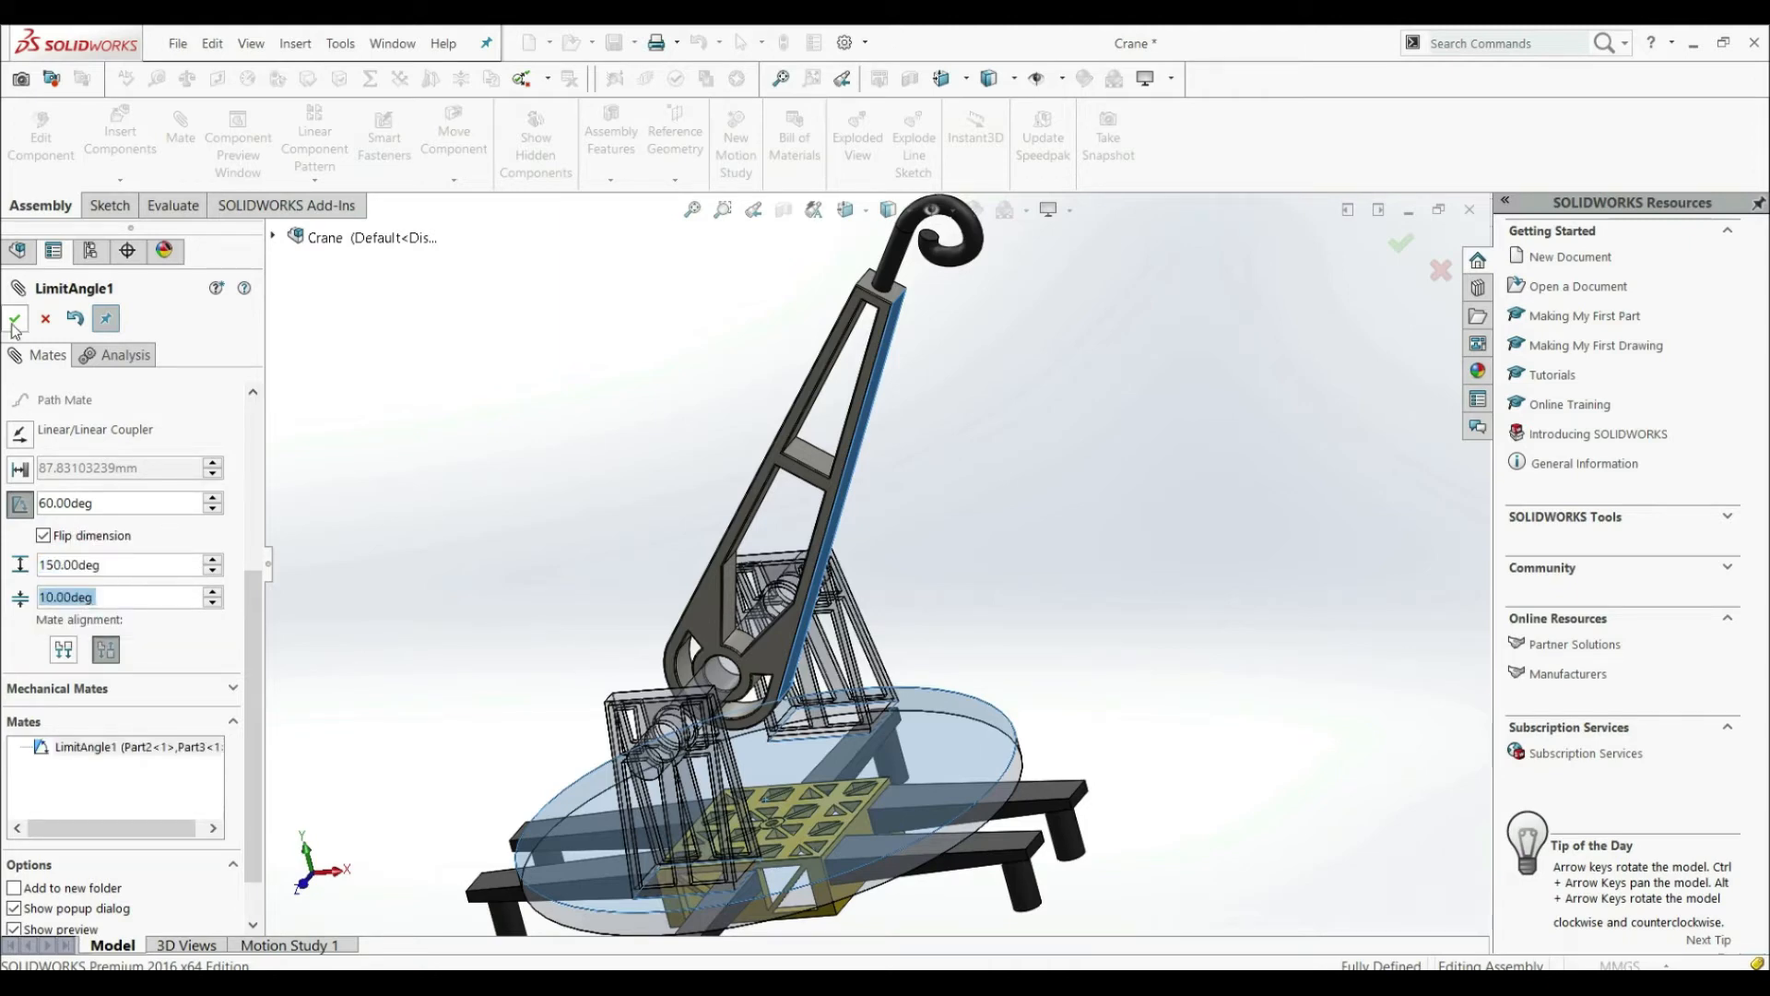
pyautogui.click(15, 319)
pyautogui.click(14, 319)
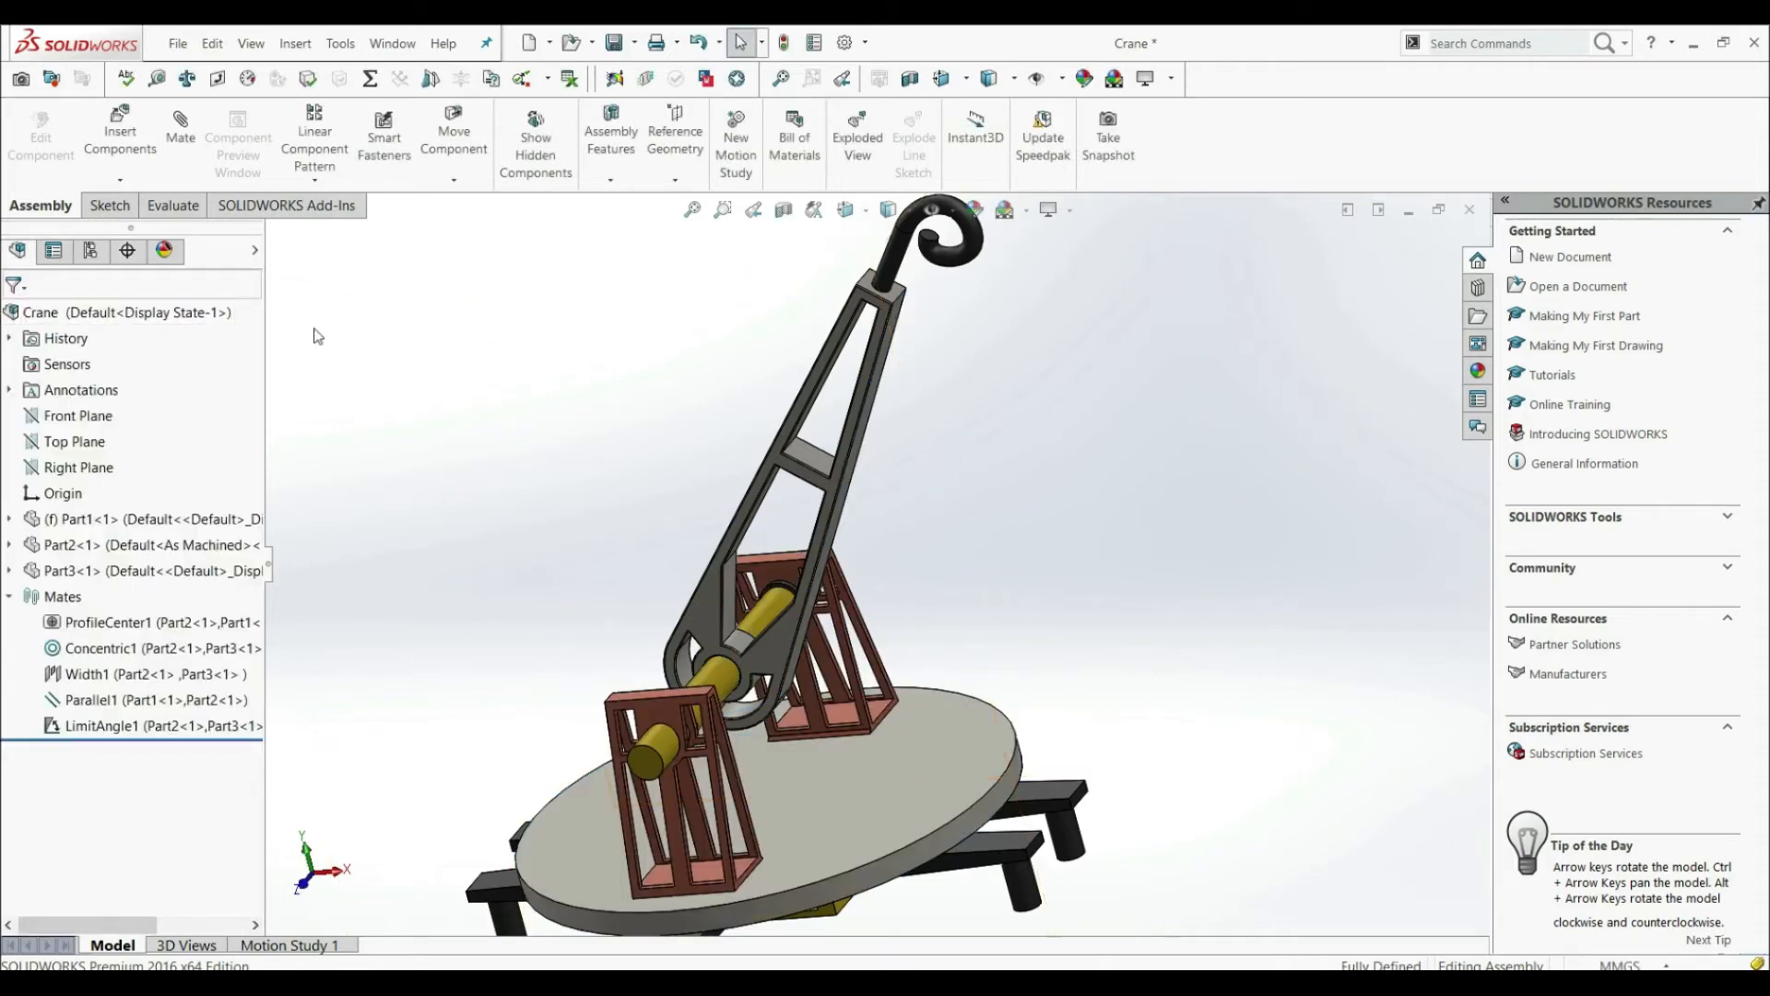
pyautogui.moveTo(848, 461); pyautogui.dragTo(313, 452)
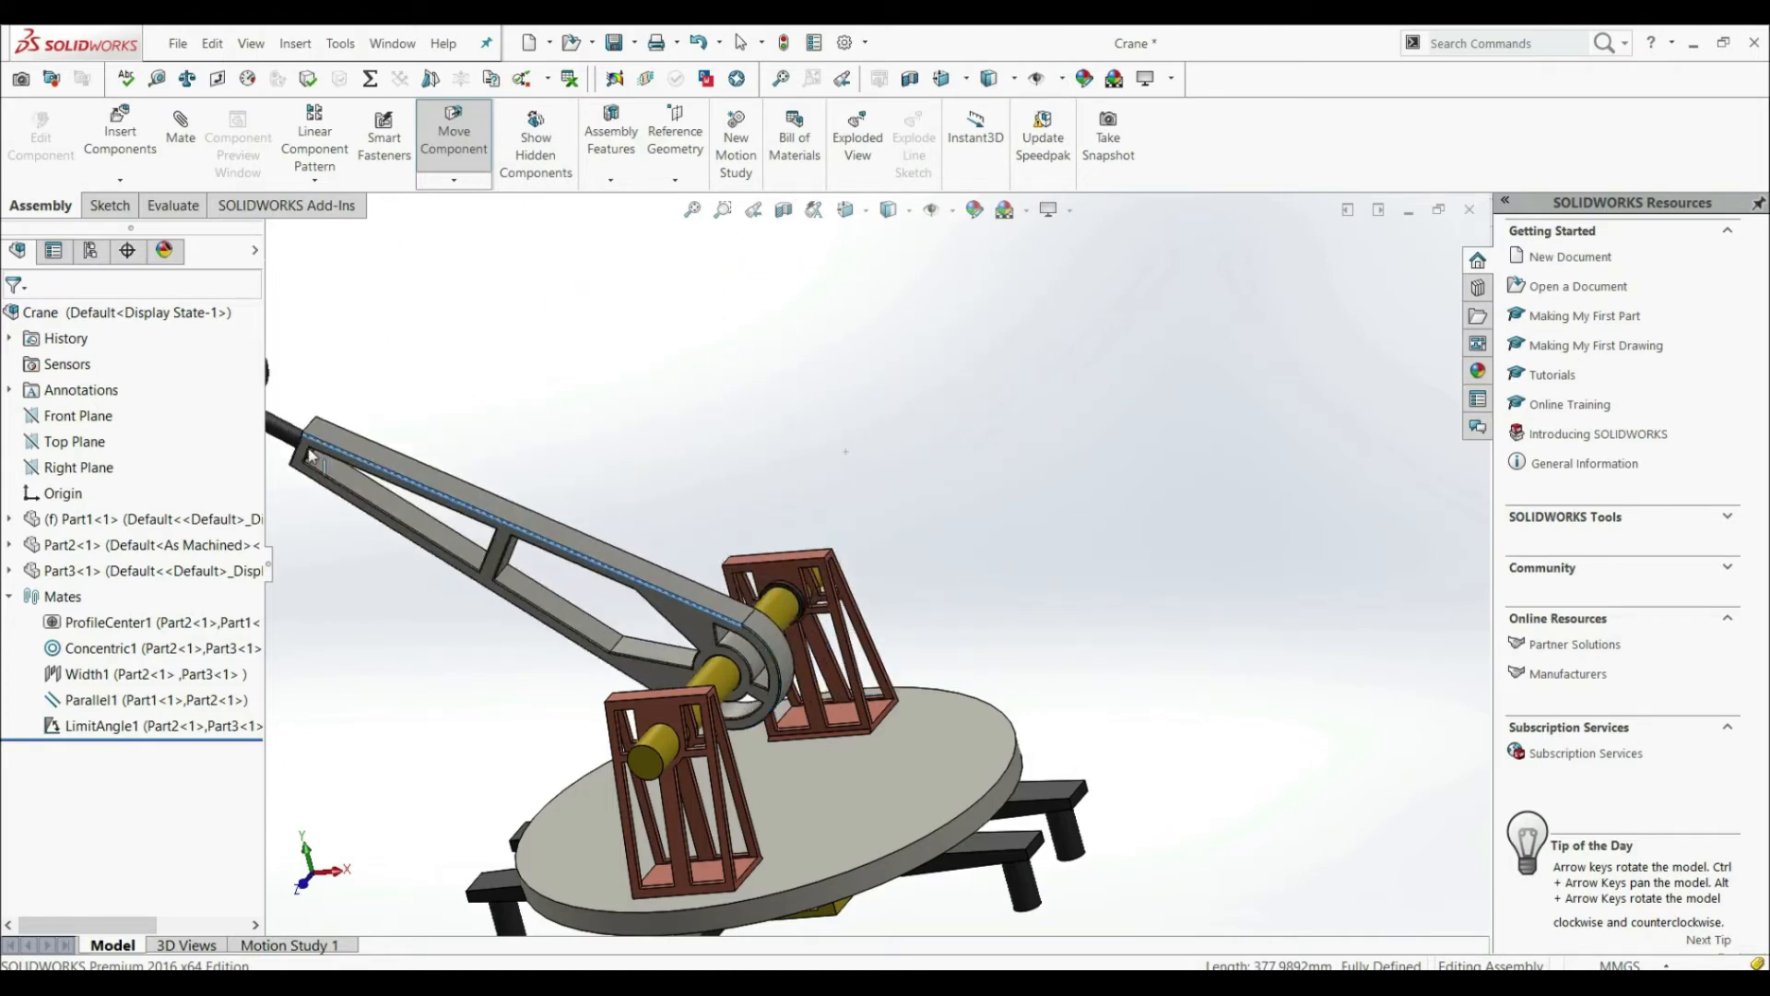
pyautogui.moveTo(410, 492); pyautogui.dragTo(857, 443)
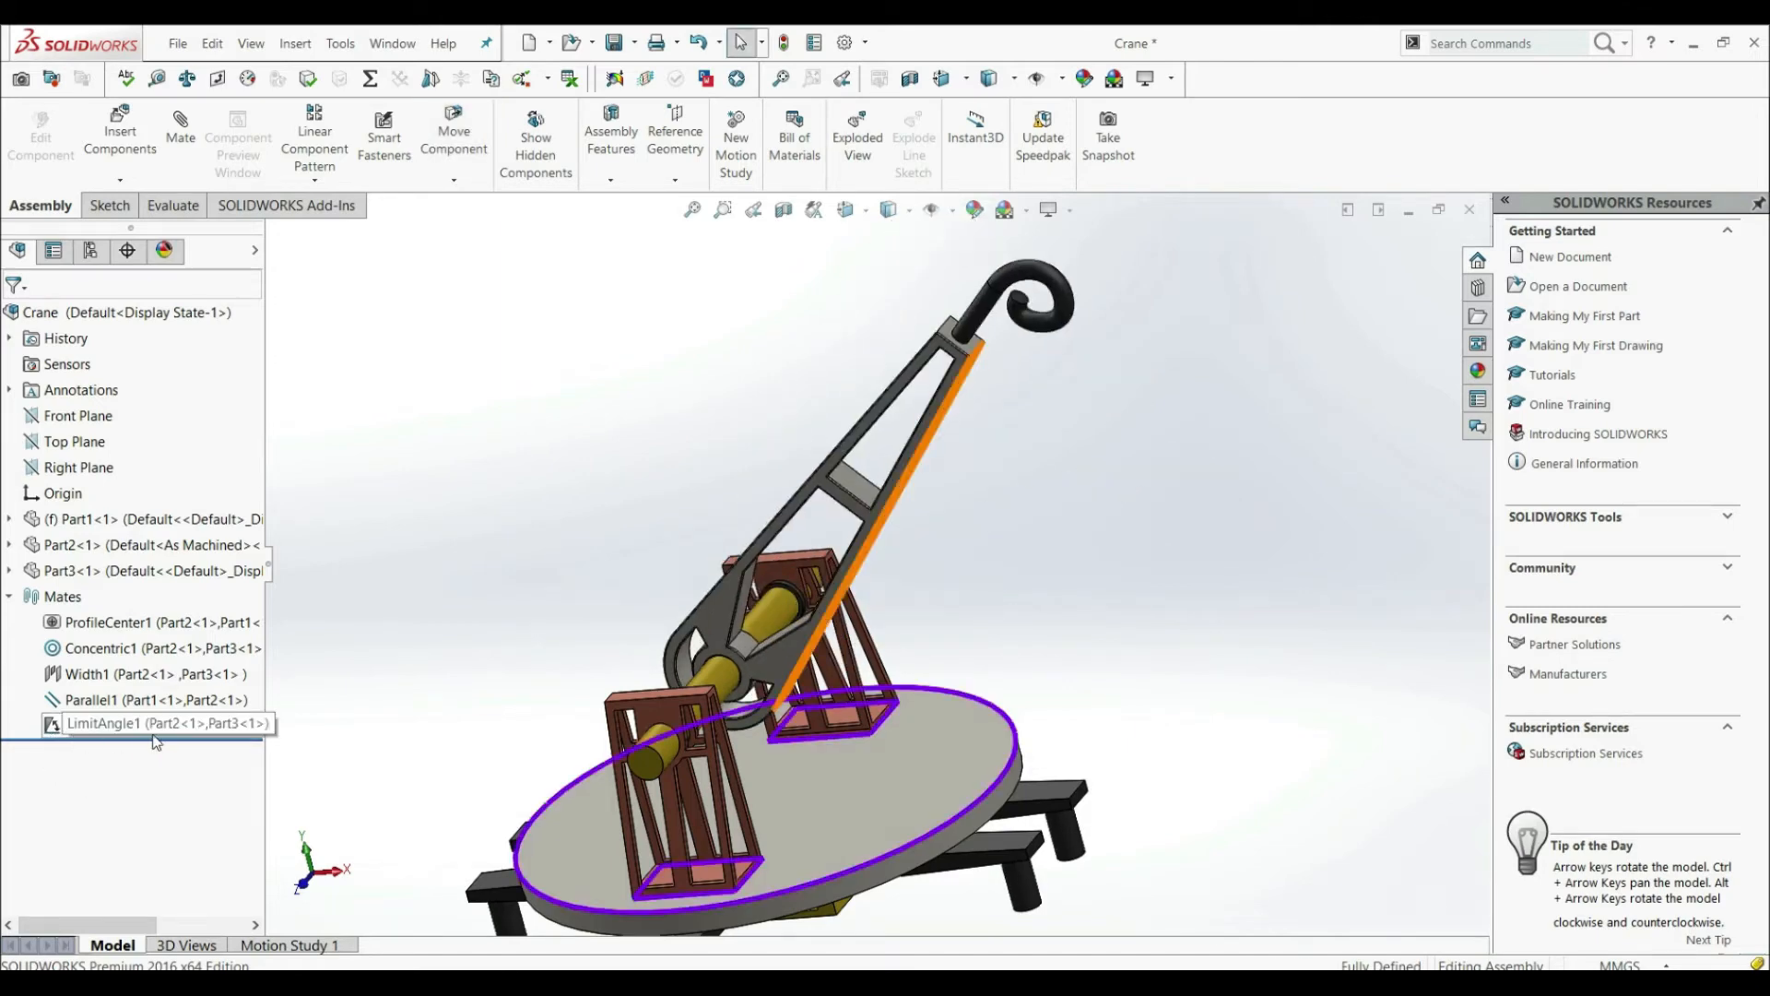
# Edit the limit angle mate to turn off Flip dimension and use the Aligned mate alignment, then apply it and swing the boom
pyautogui.rightClick(85, 723)
pyautogui.click(104, 573)
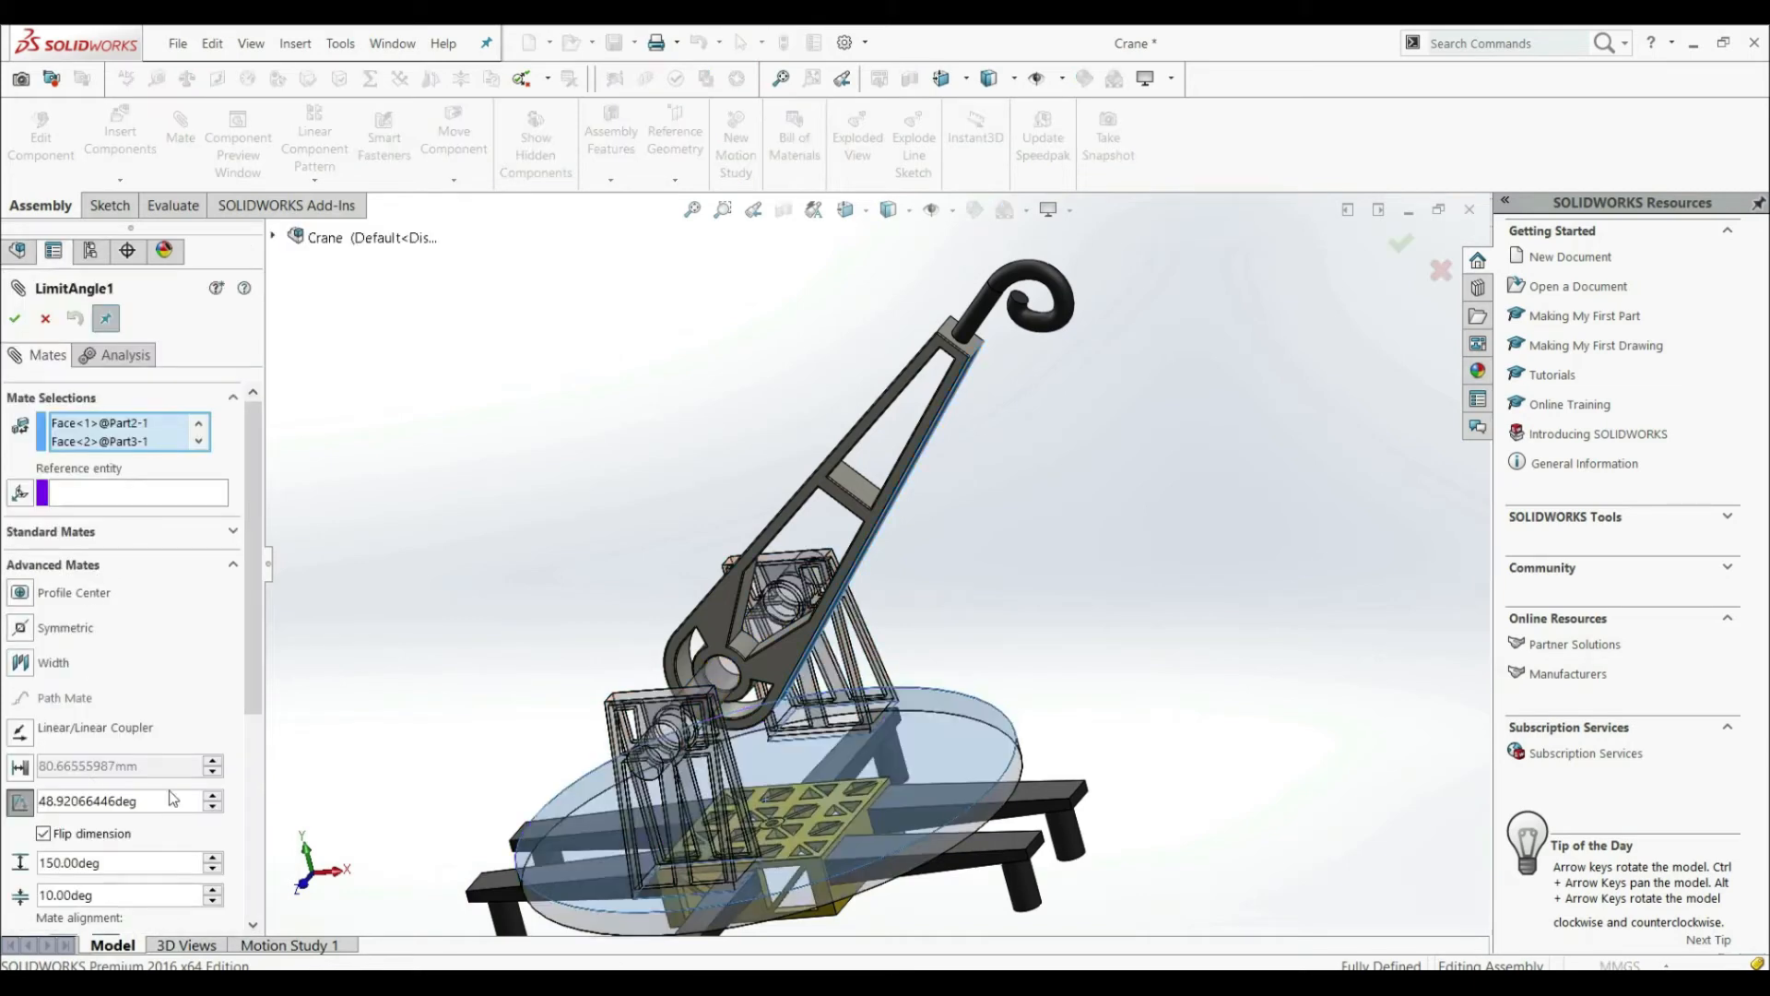
pyautogui.moveTo(250, 648); pyautogui.dragTo(253, 789)
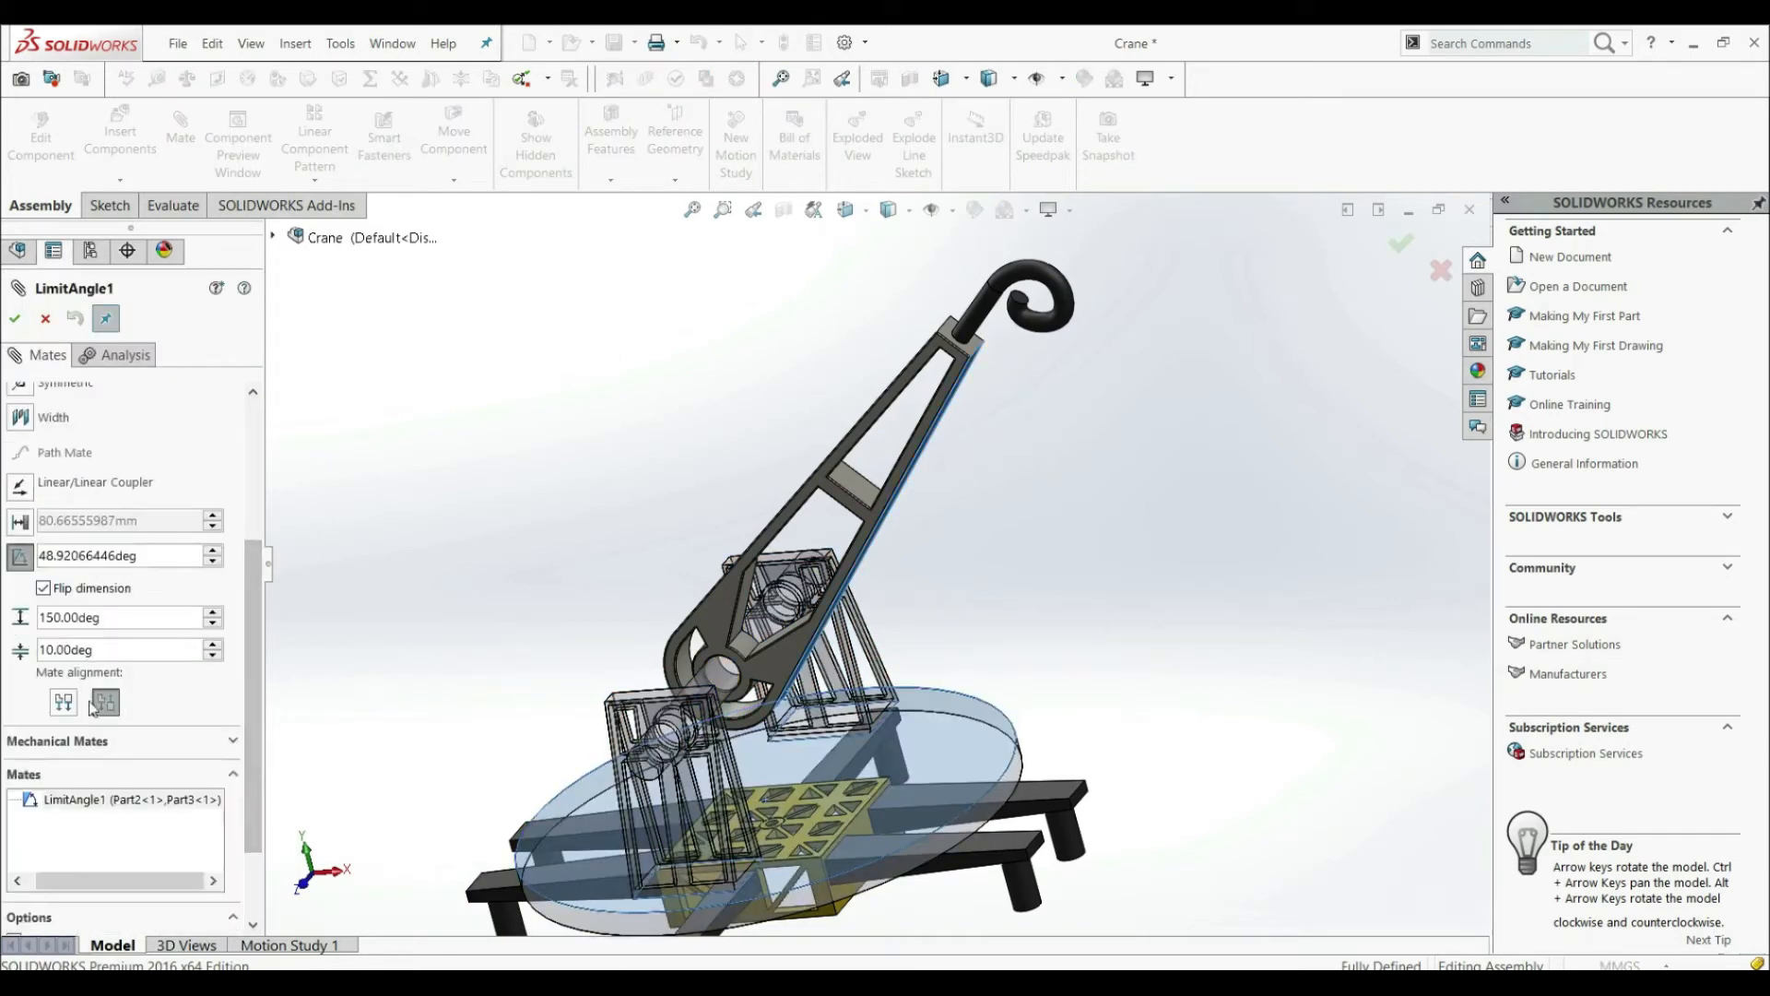
pyautogui.click(43, 588)
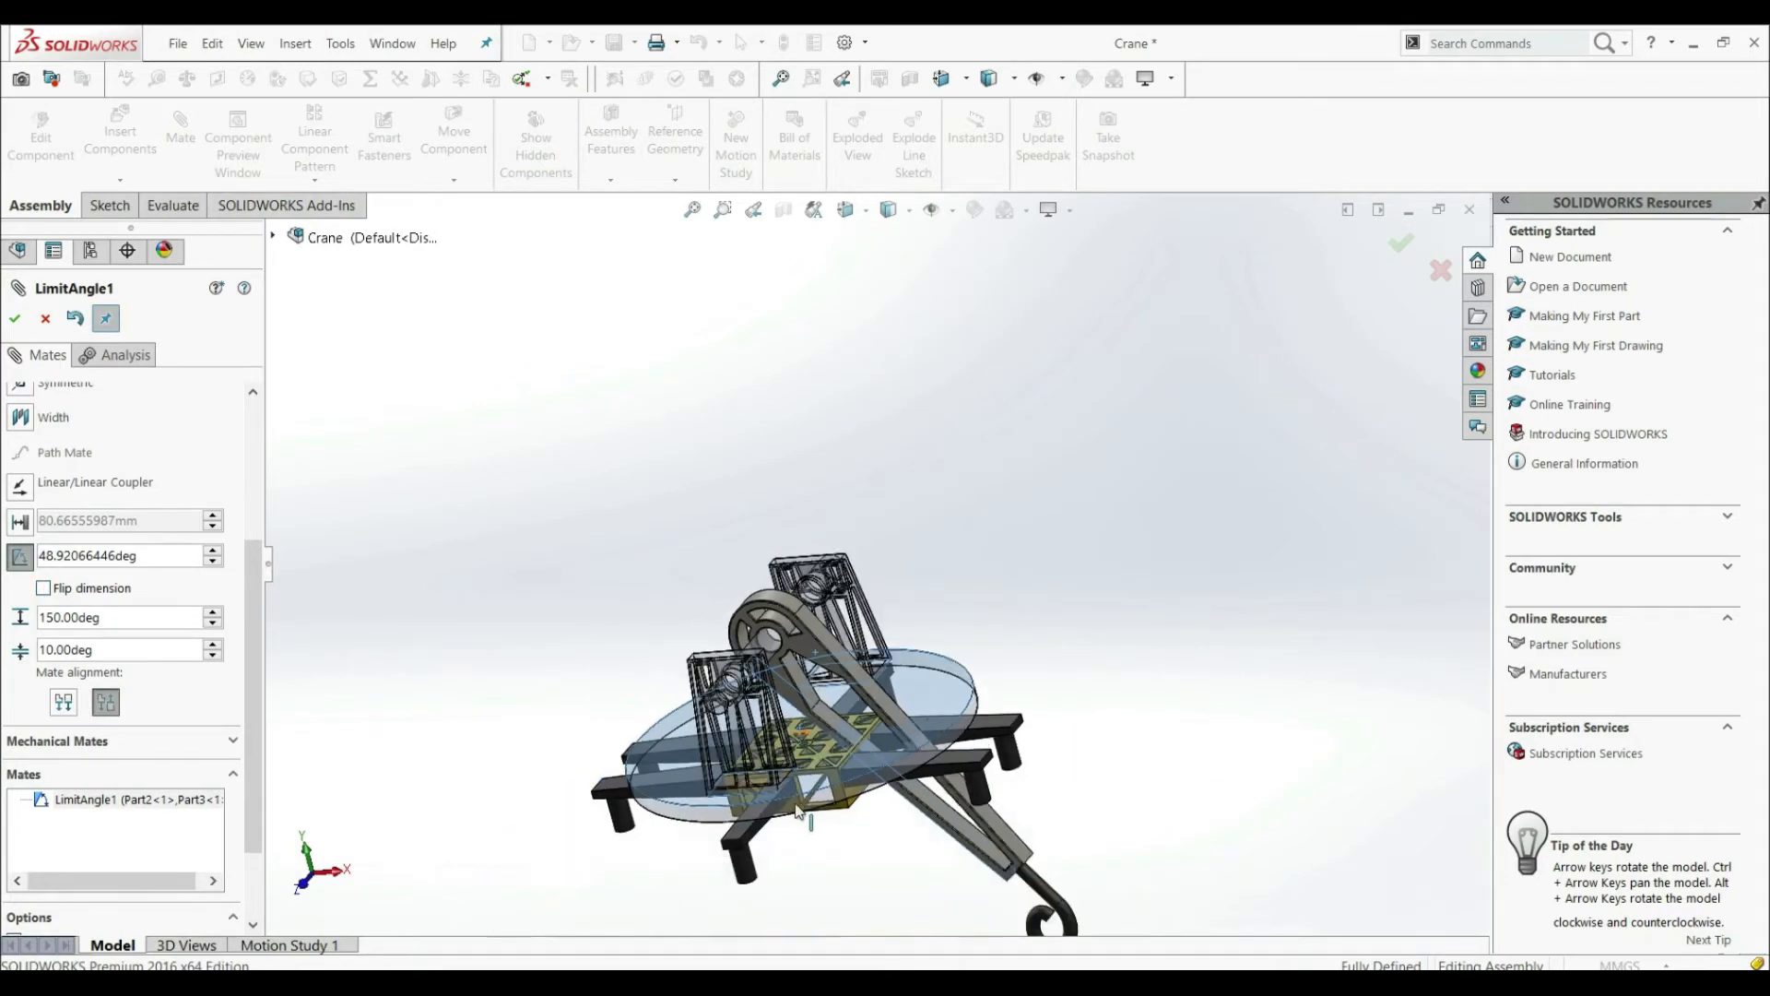
pyautogui.click(65, 706)
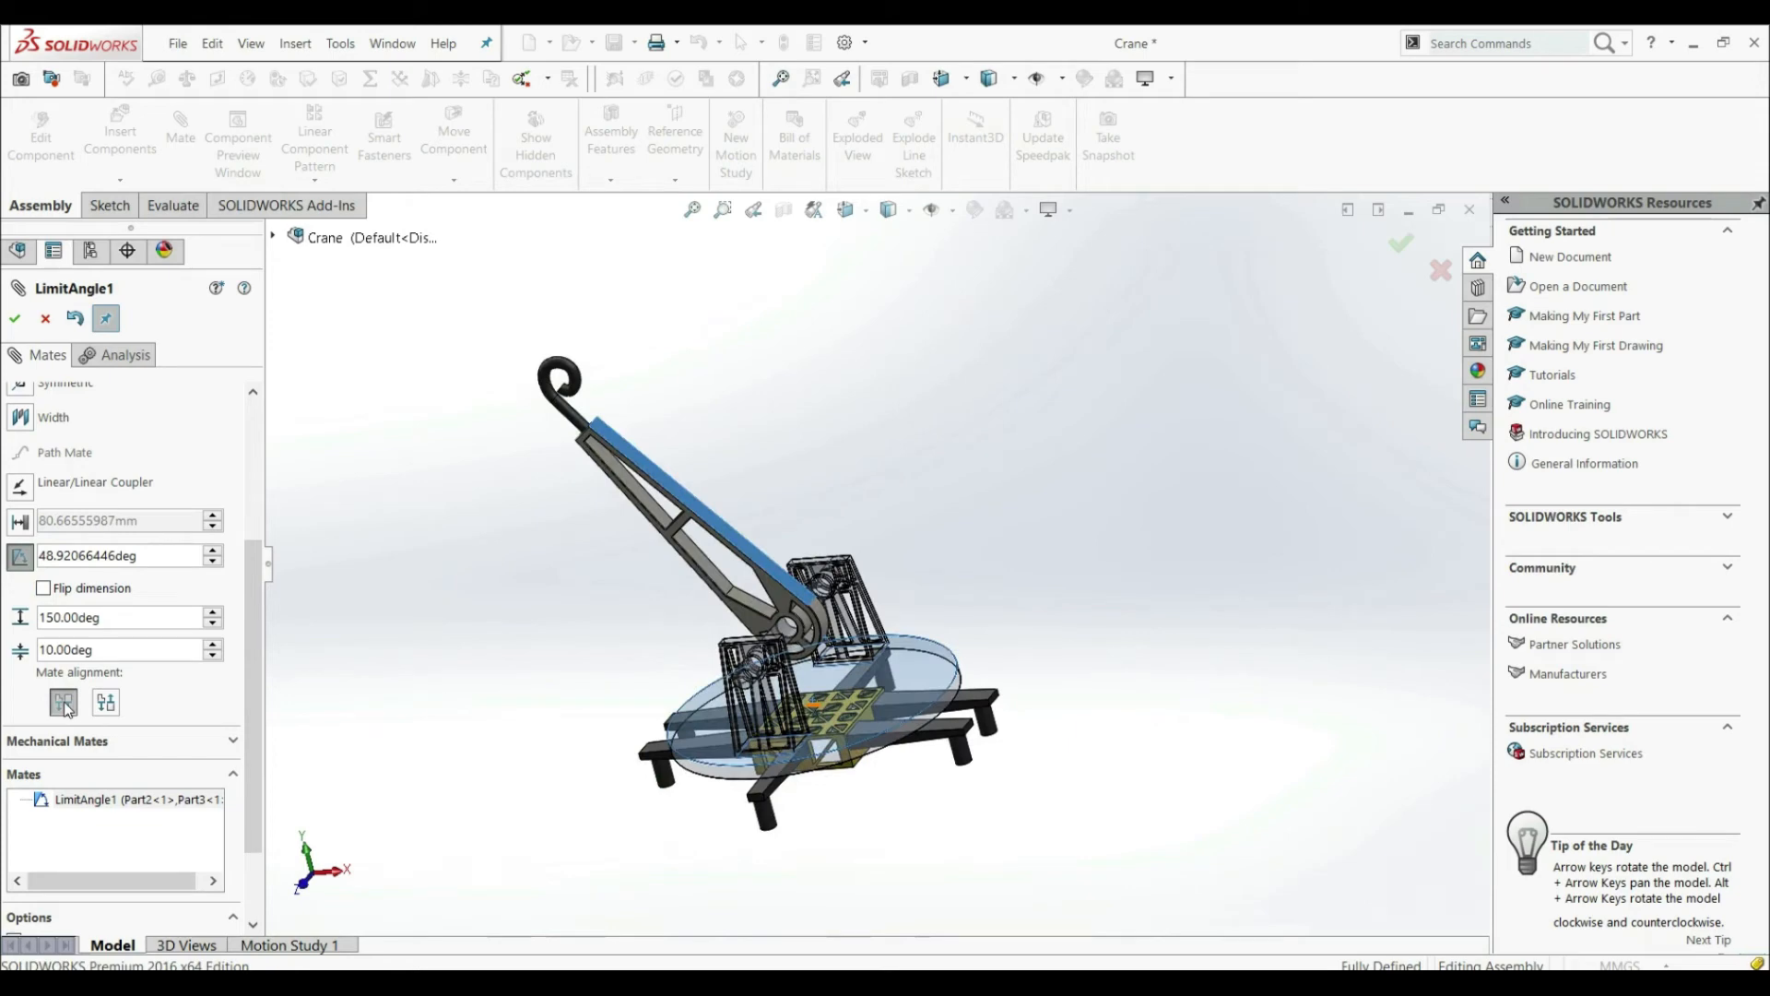
pyautogui.click(17, 320)
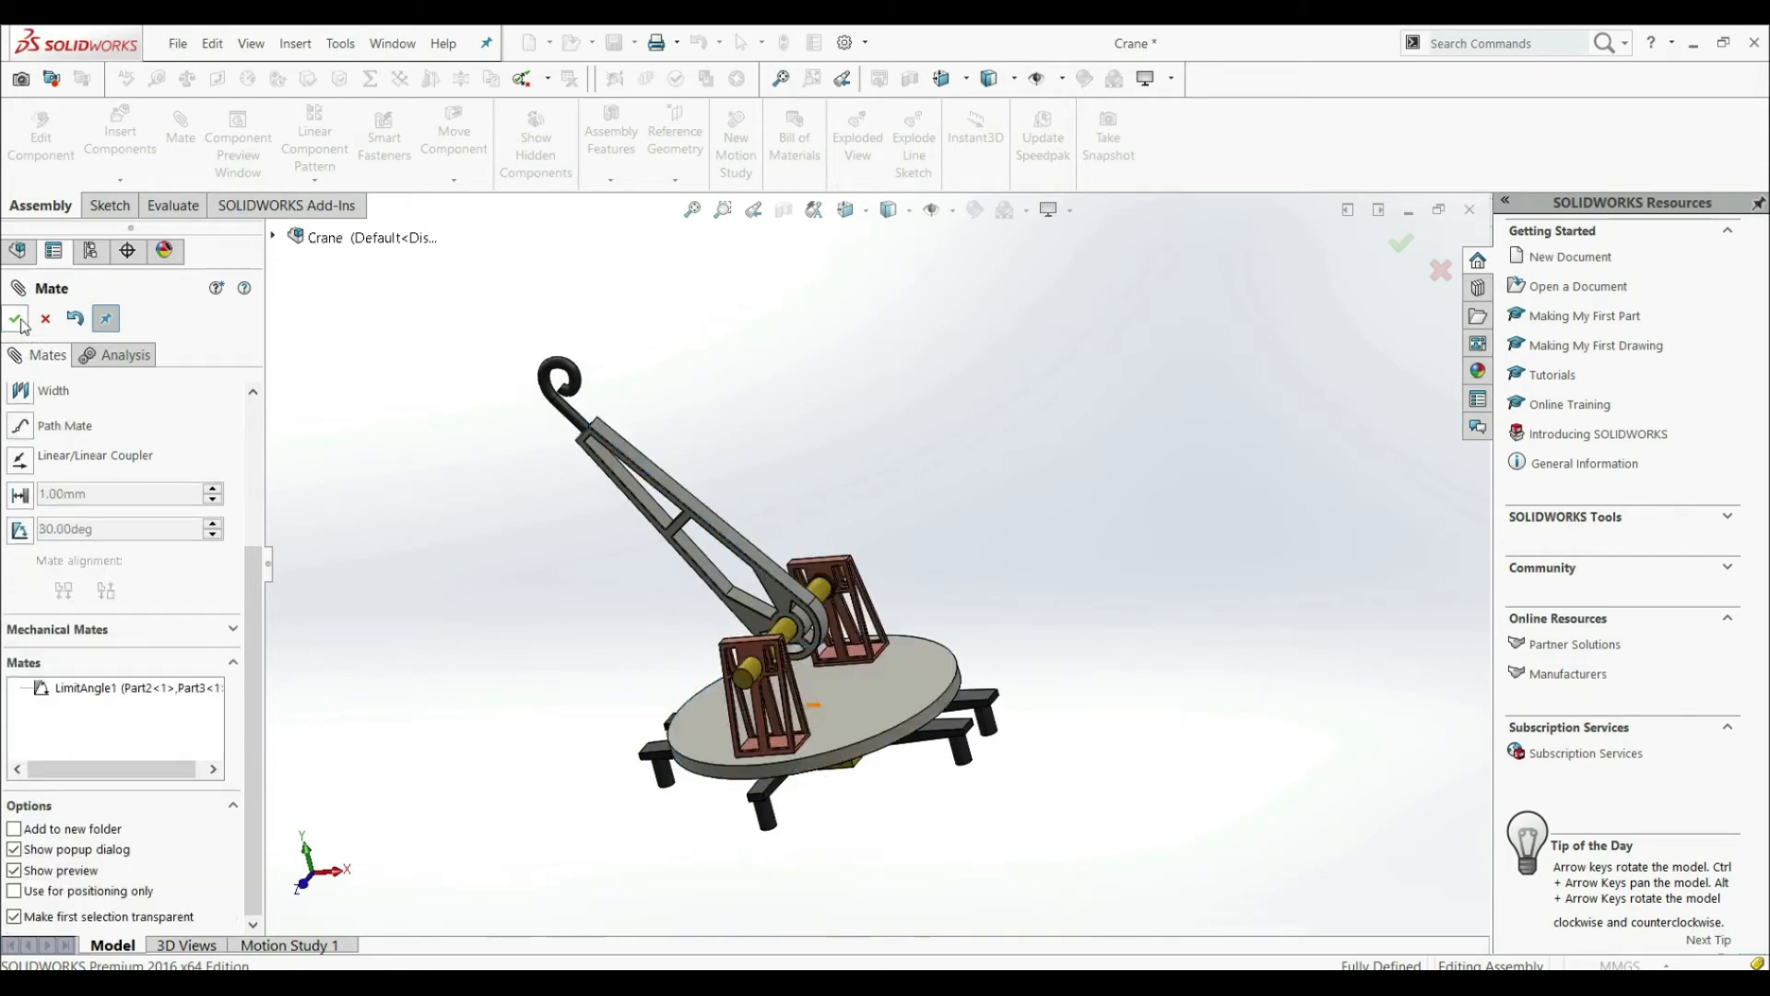
pyautogui.click(17, 320)
pyautogui.moveTo(683, 493); pyautogui.dragTo(1124, 625)
pyautogui.scroll(-1, 1131, 623)
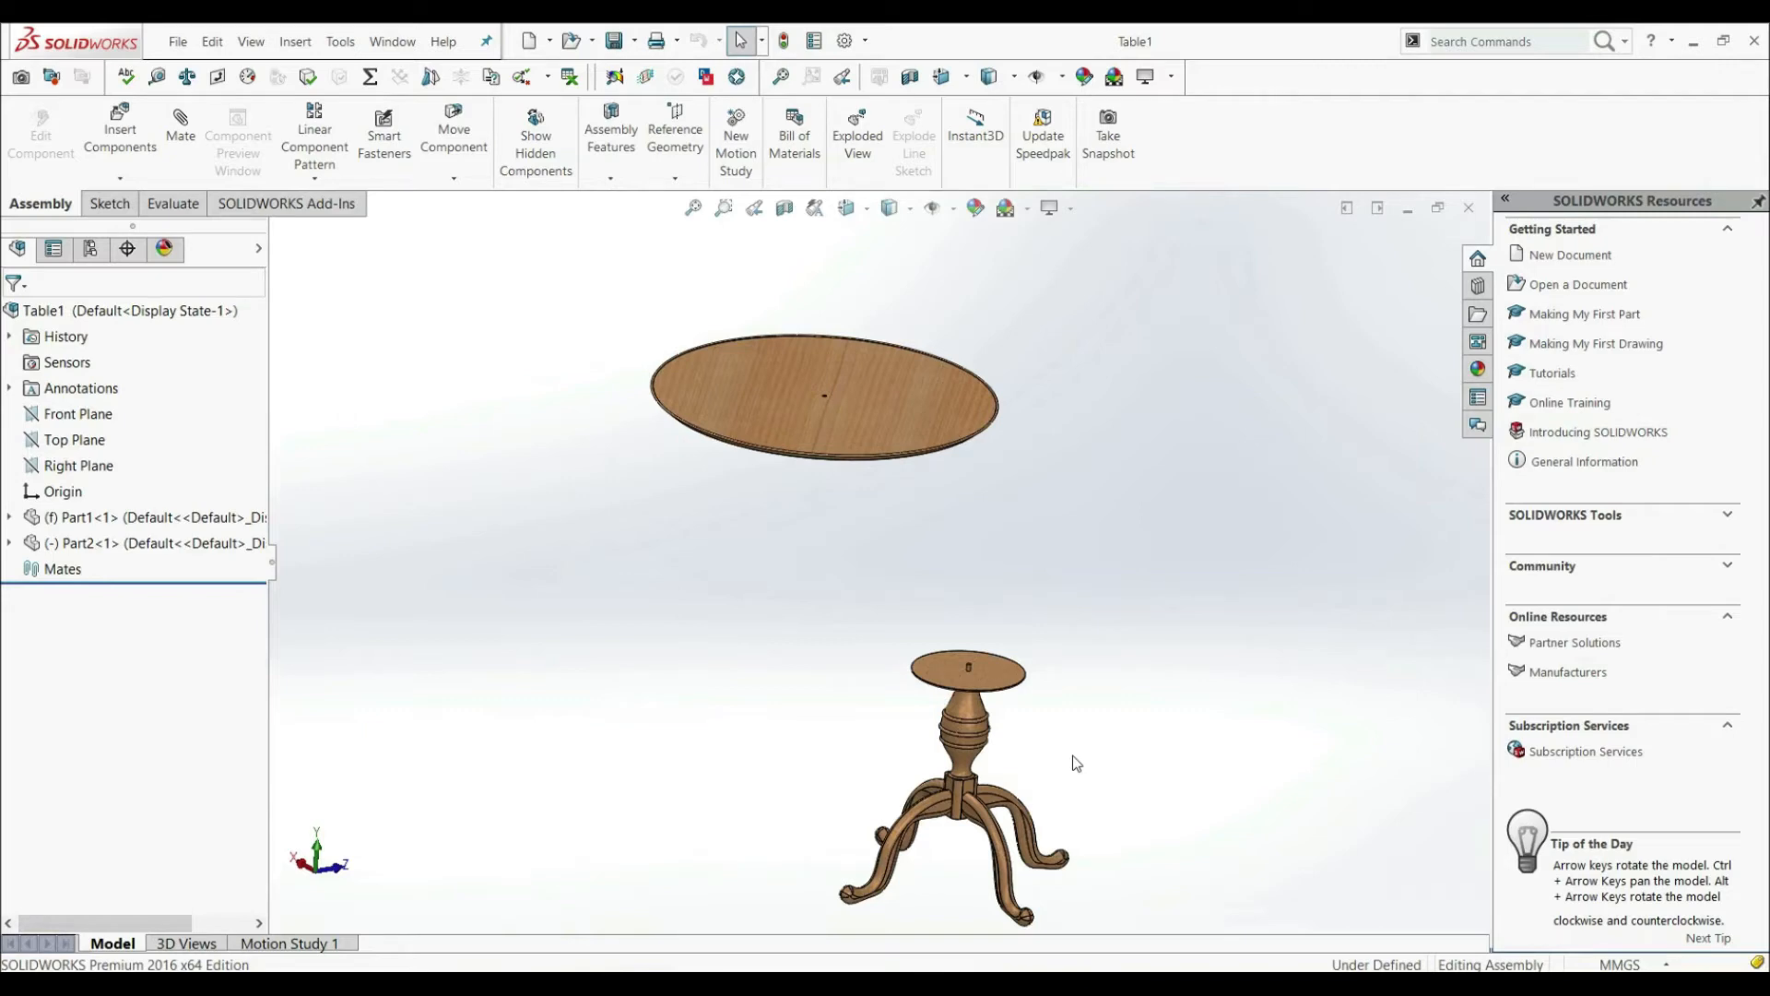
# Examine the Table1 assembly's separate tabletop and pedestal, focusing on the small pin at the centre of the pedestal's round disc
pyautogui.scroll(-2, 951, 830)
pyautogui.moveTo(961, 740)
pyautogui.mouseDown(button='middle')
pyautogui.moveTo(968, 662)
pyautogui.moveTo(975, 718)
pyautogui.mouseUp(button='middle')
pyautogui.scroll(3, 958, 571)
pyautogui.scroll(-2, 844, 417)
pyautogui.moveTo(920, 705); pyautogui.dragTo(872, 407, button='middle')
pyautogui.moveTo(973, 784); pyautogui.dragTo(922, 660, button='middle')
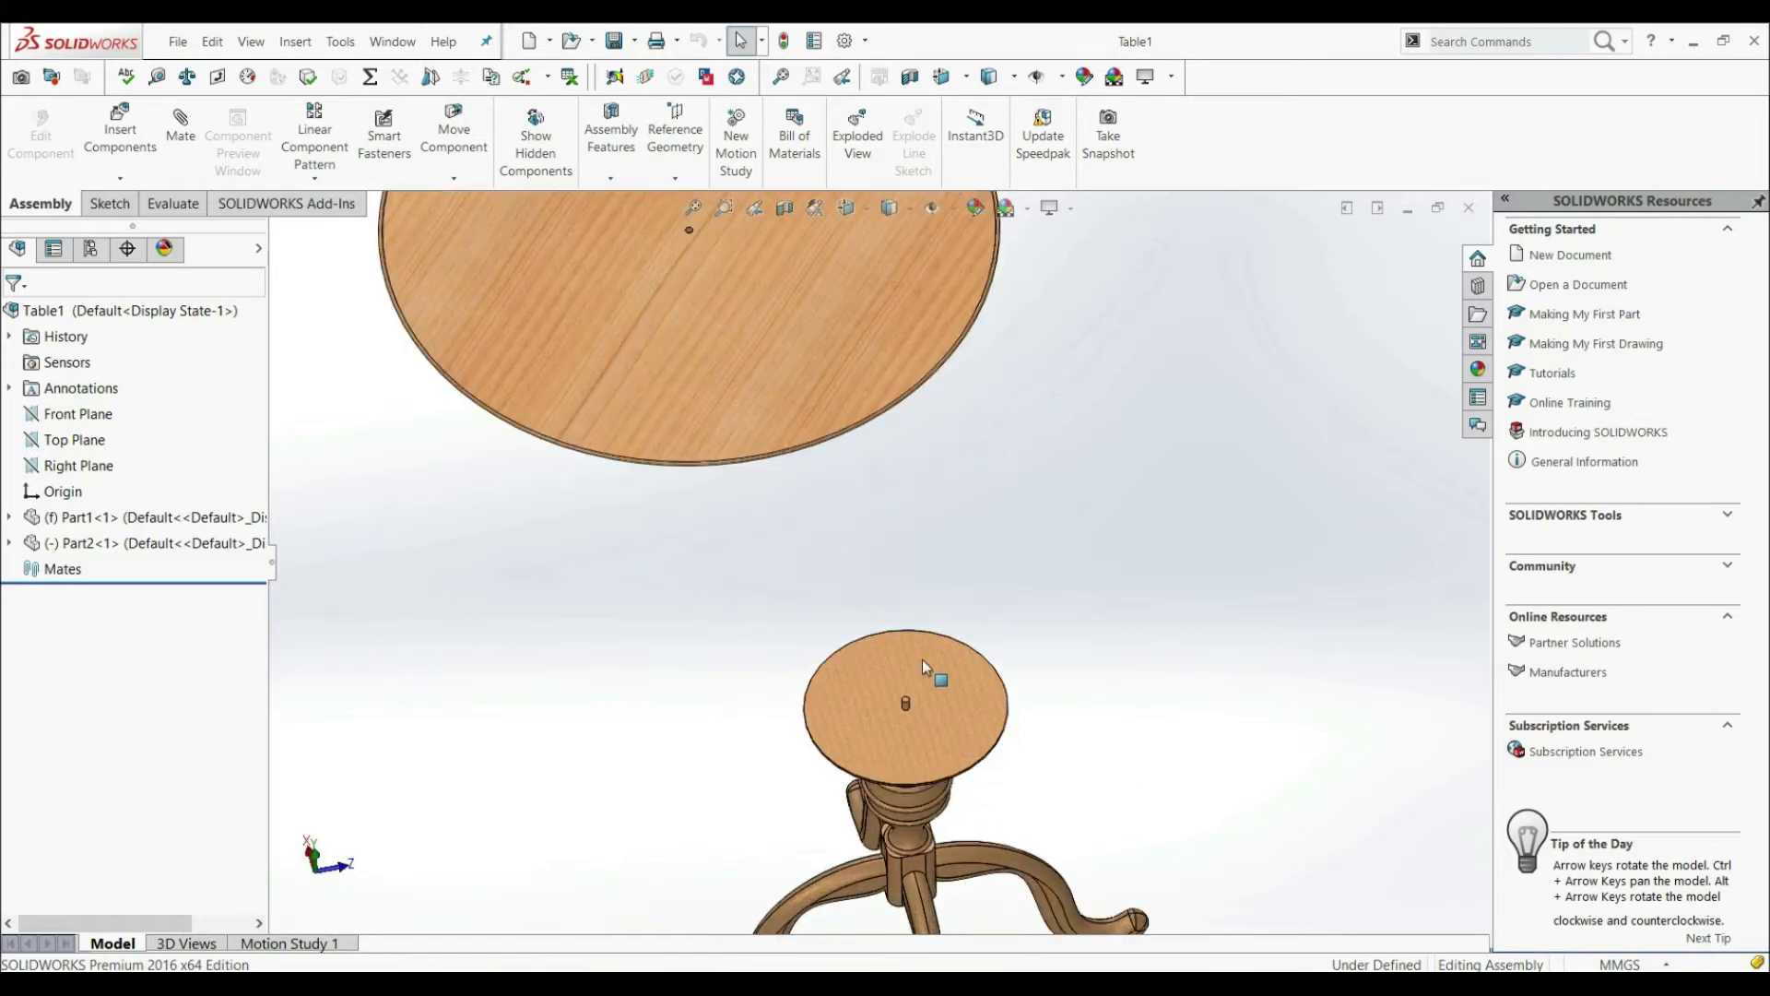
pyautogui.scroll(-3, 924, 697)
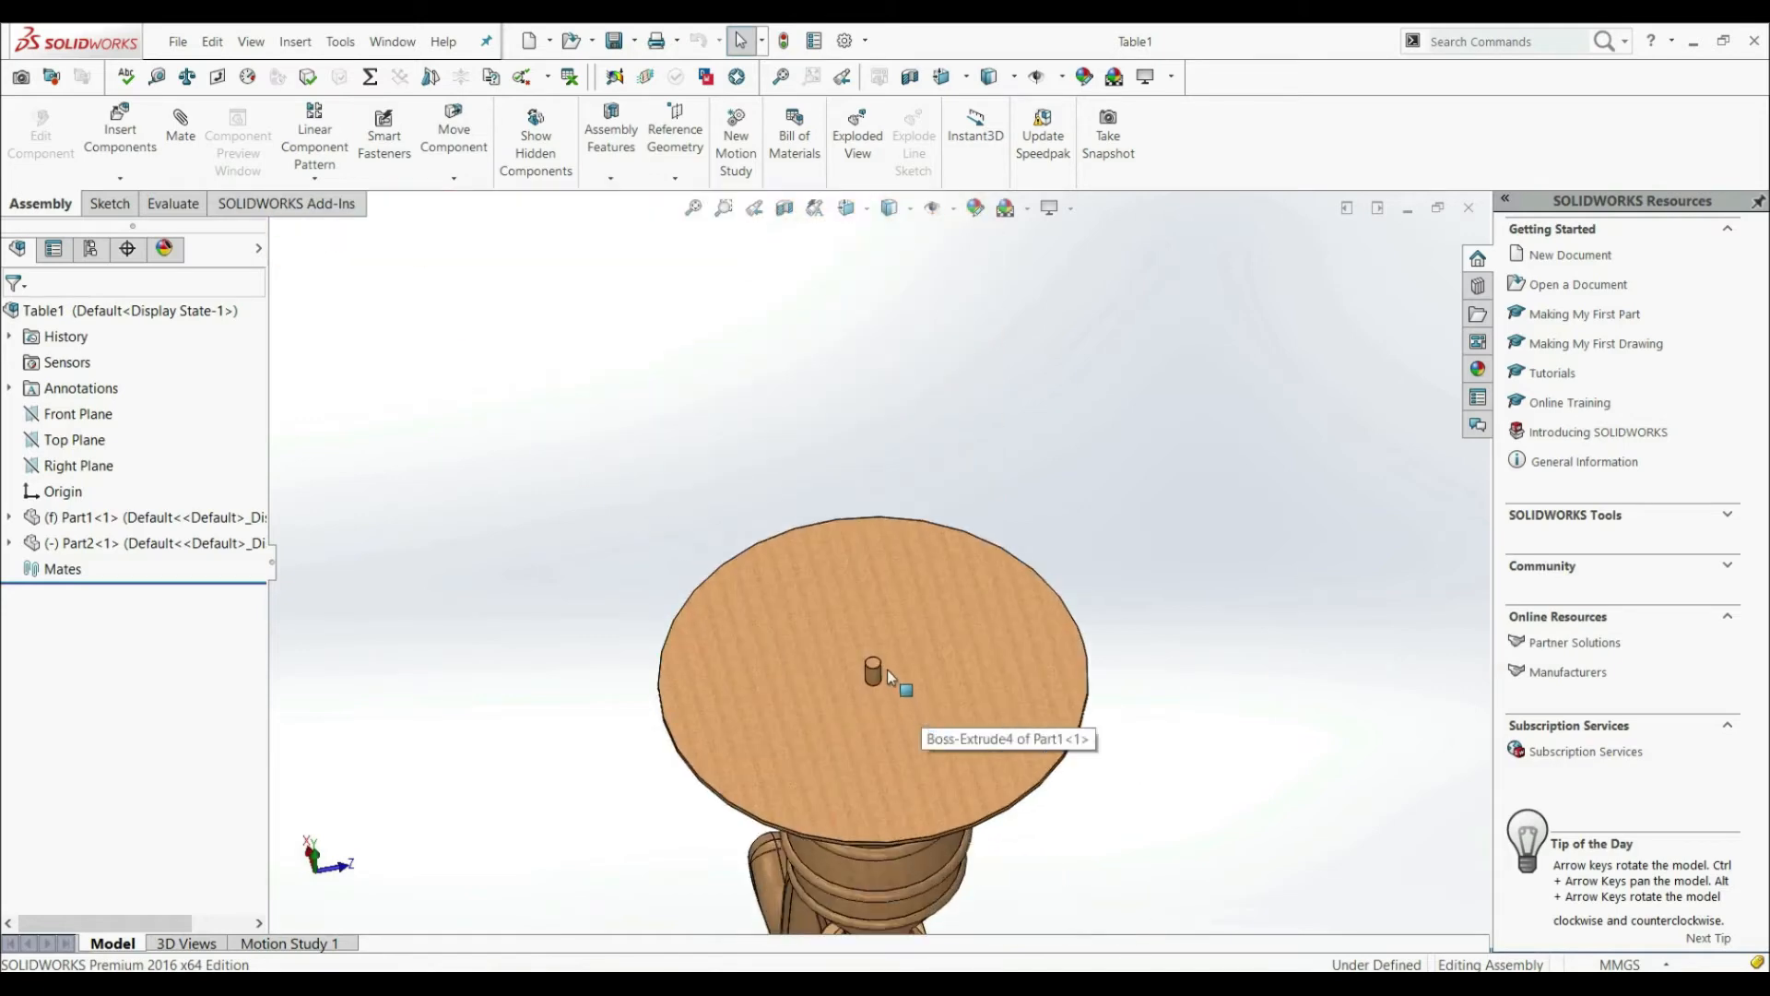
pyautogui.scroll(5, 872, 673)
pyautogui.scroll(-6, 822, 456)
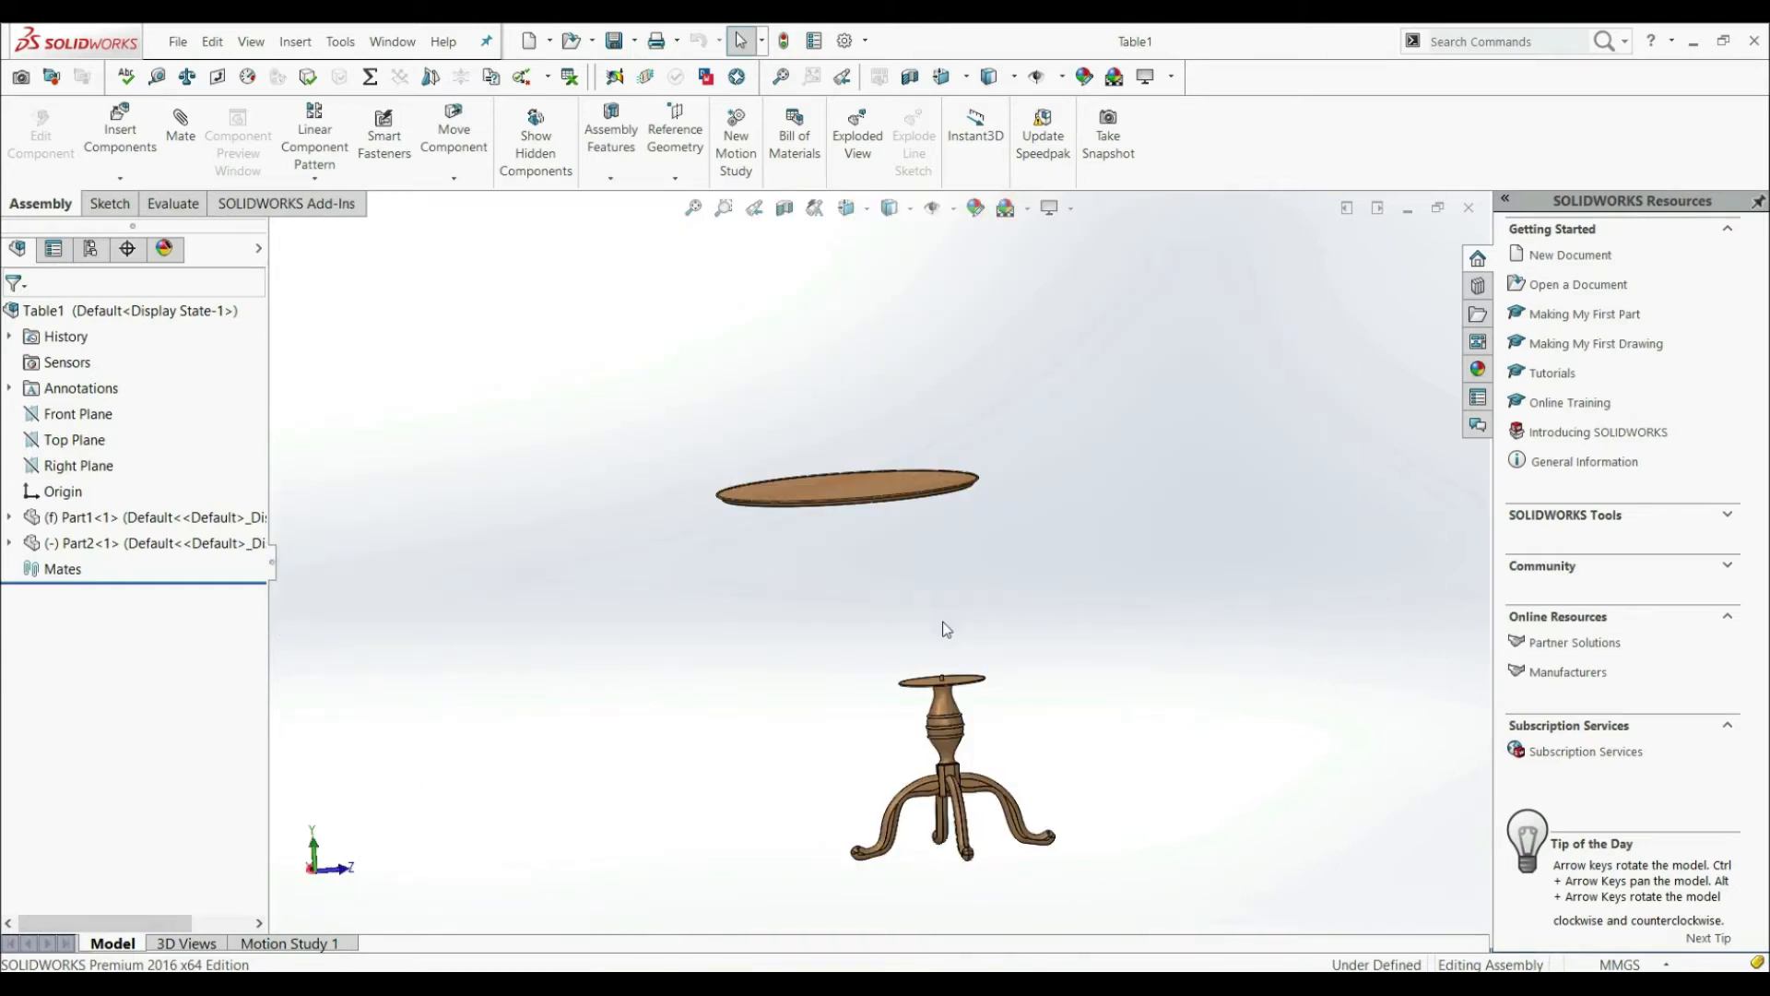
pyautogui.scroll(-5, 922, 545)
pyautogui.moveTo(922, 545); pyautogui.dragTo(935, 594, button='middle')
pyautogui.click(931, 583)
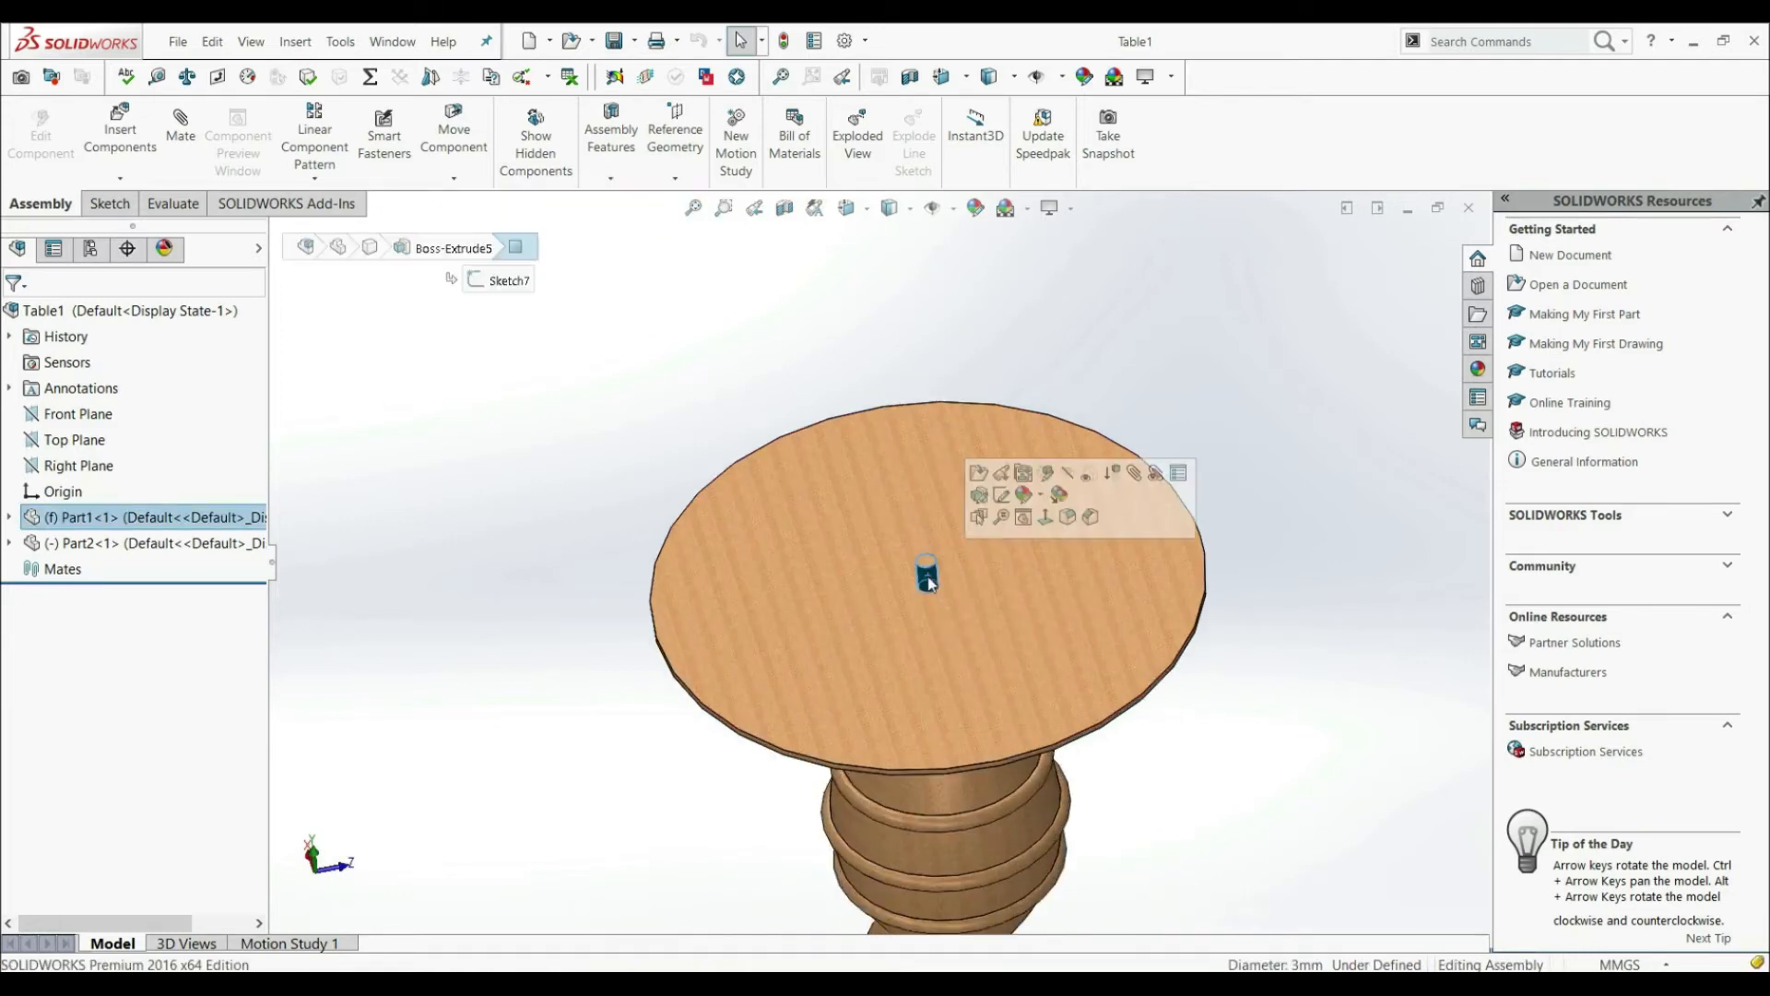
# Compare the pedestal's pin with the hole at the tabletop's centre, viewing the tabletop from above and underneath
pyautogui.scroll(6, 932, 599)
pyautogui.scroll(-5, 811, 369)
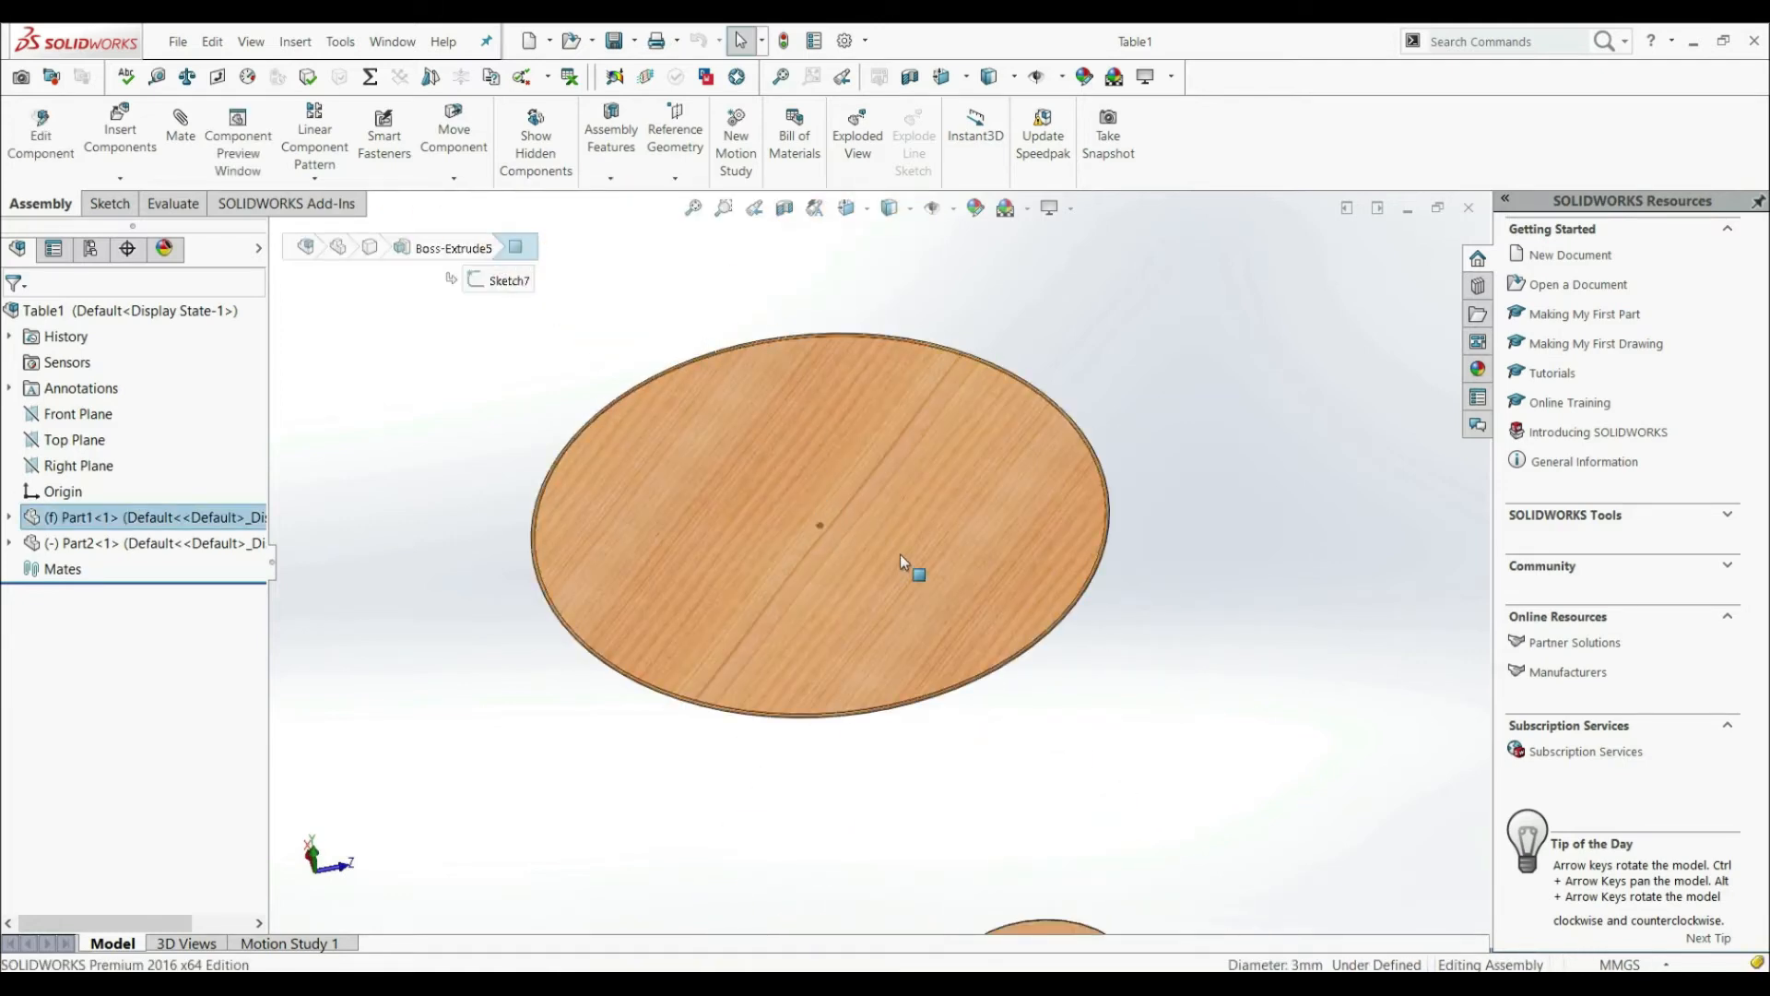
pyautogui.click(1256, 680)
pyautogui.moveTo(1257, 679); pyautogui.dragTo(999, 645, button='middle')
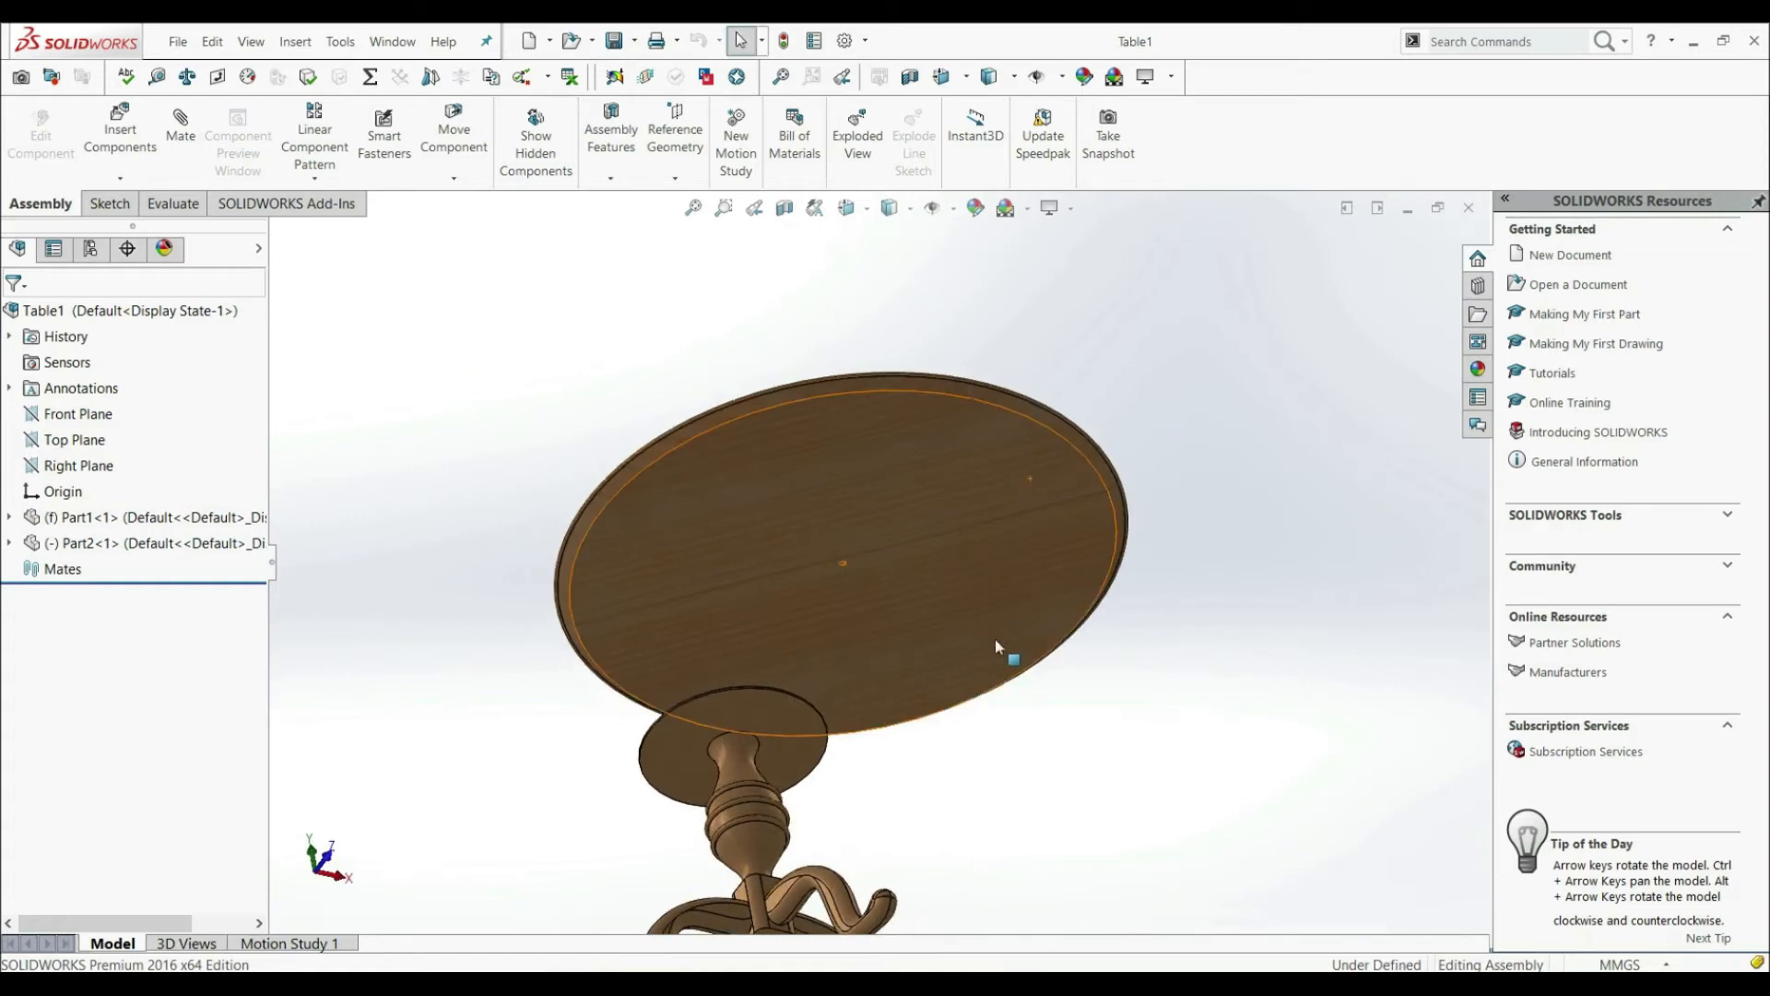
pyautogui.moveTo(949, 513); pyautogui.dragTo(887, 680, button='middle')
pyautogui.scroll(3, 1056, 710)
pyautogui.scroll(-3, 871, 705)
pyautogui.scroll(-3, 857, 545)
pyautogui.scroll(-4, 862, 562)
pyautogui.click(877, 665)
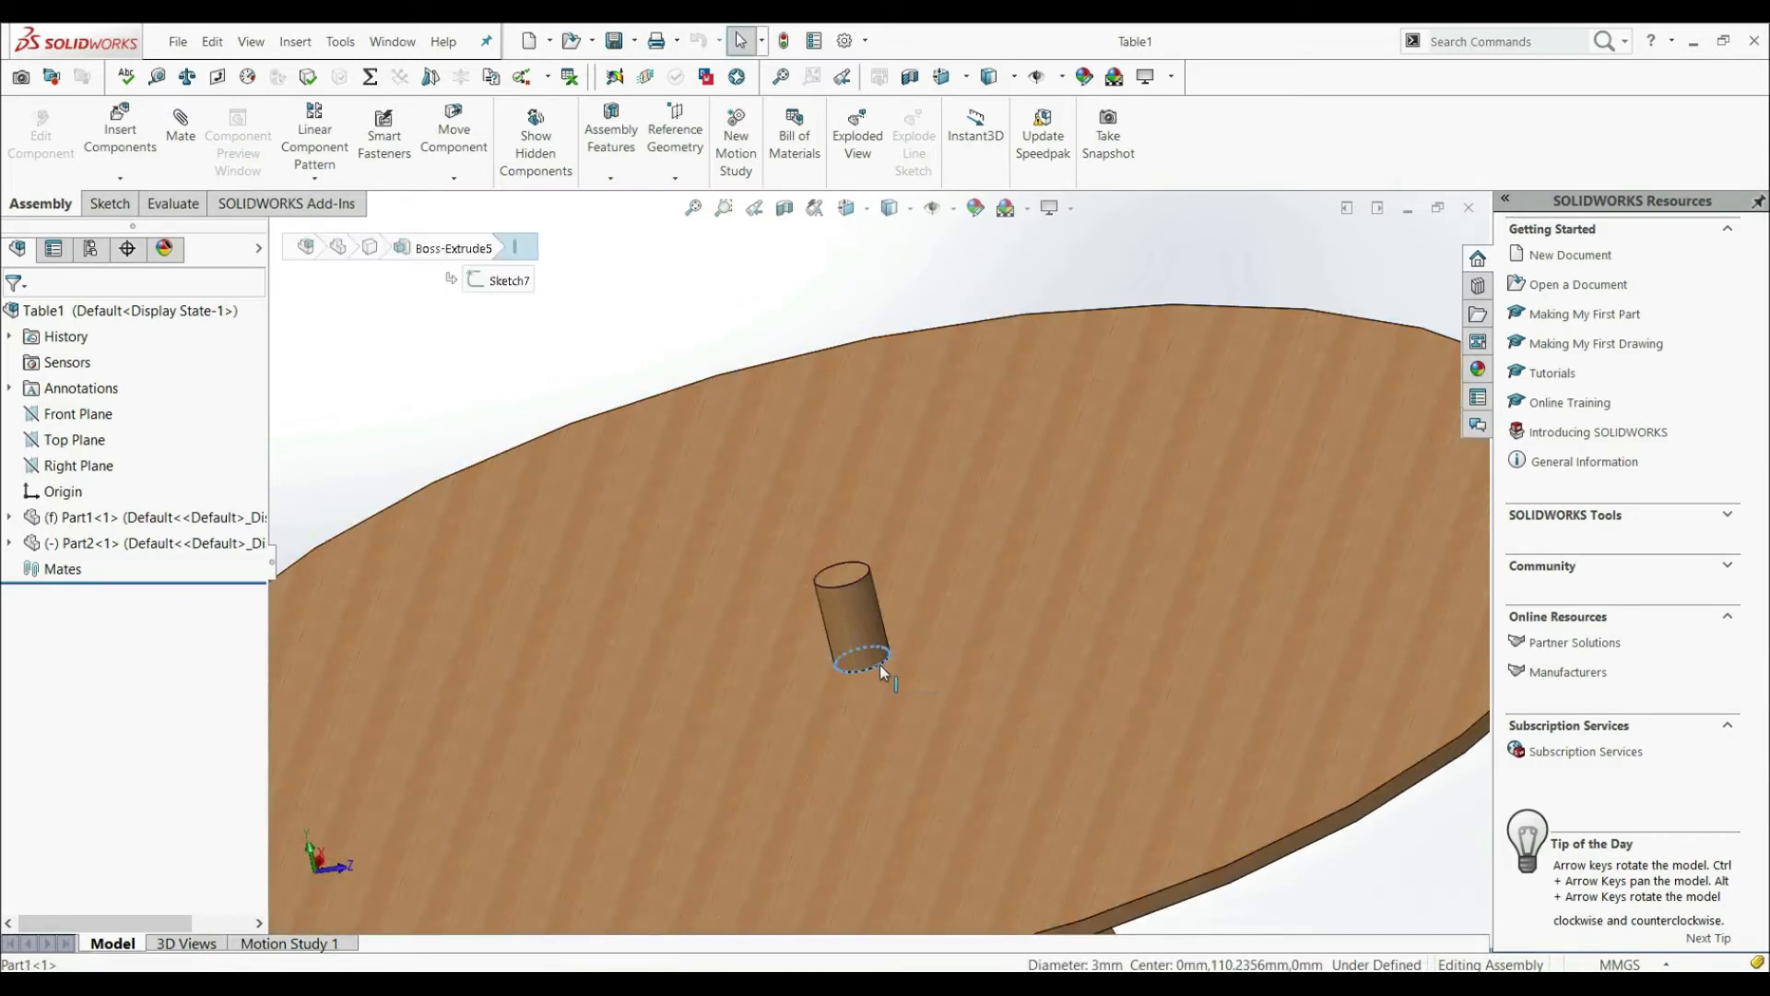
pyautogui.scroll(10, 886, 706)
pyautogui.scroll(-2, 803, 433)
pyautogui.scroll(-6, 983, 577)
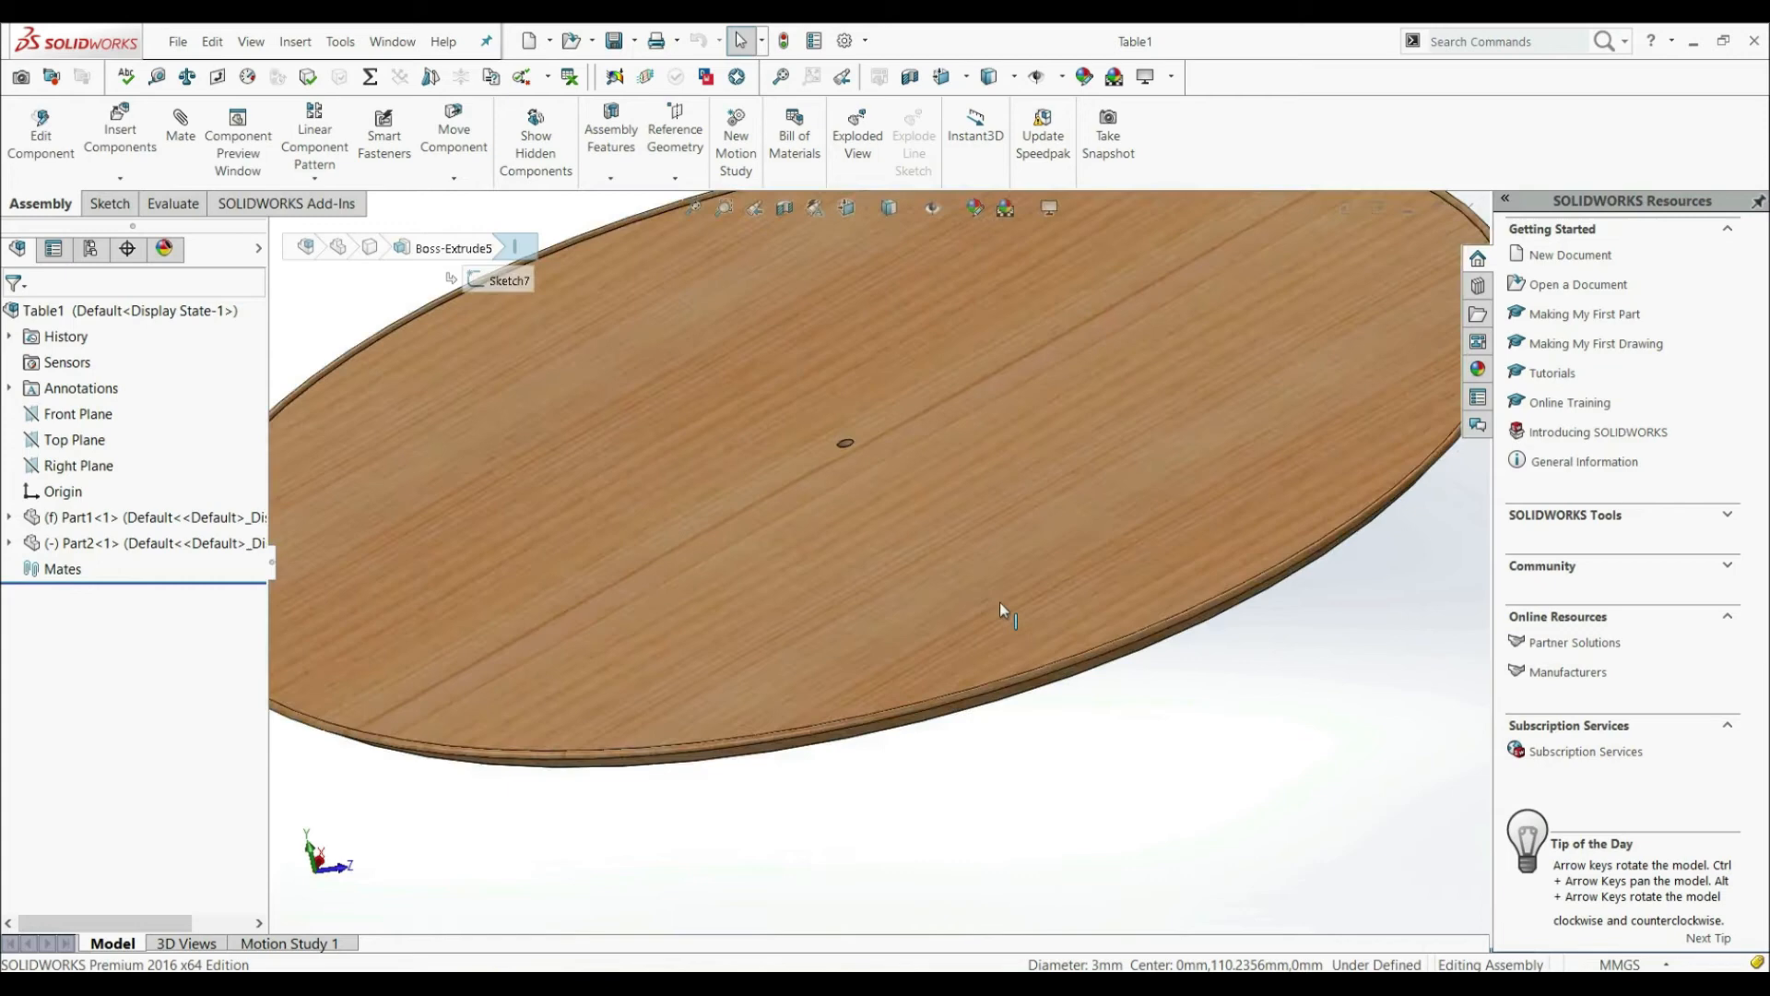
pyautogui.scroll(-3, 1057, 699)
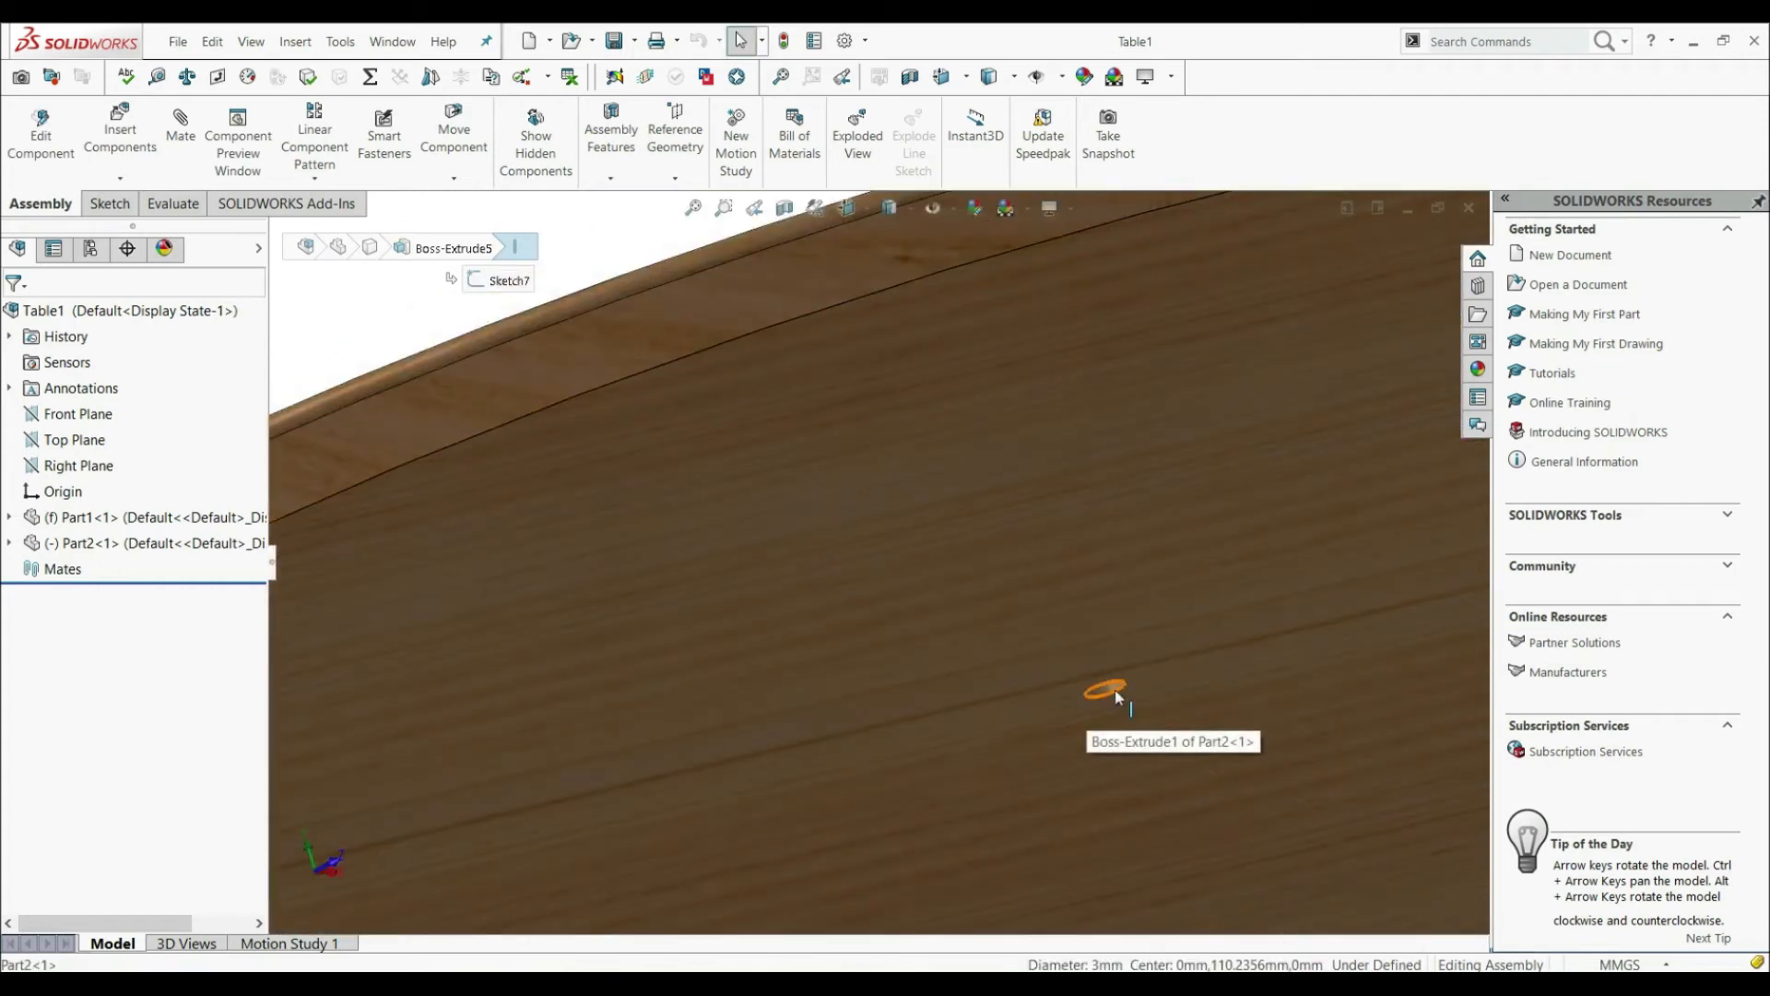
pyautogui.scroll(10, 1115, 699)
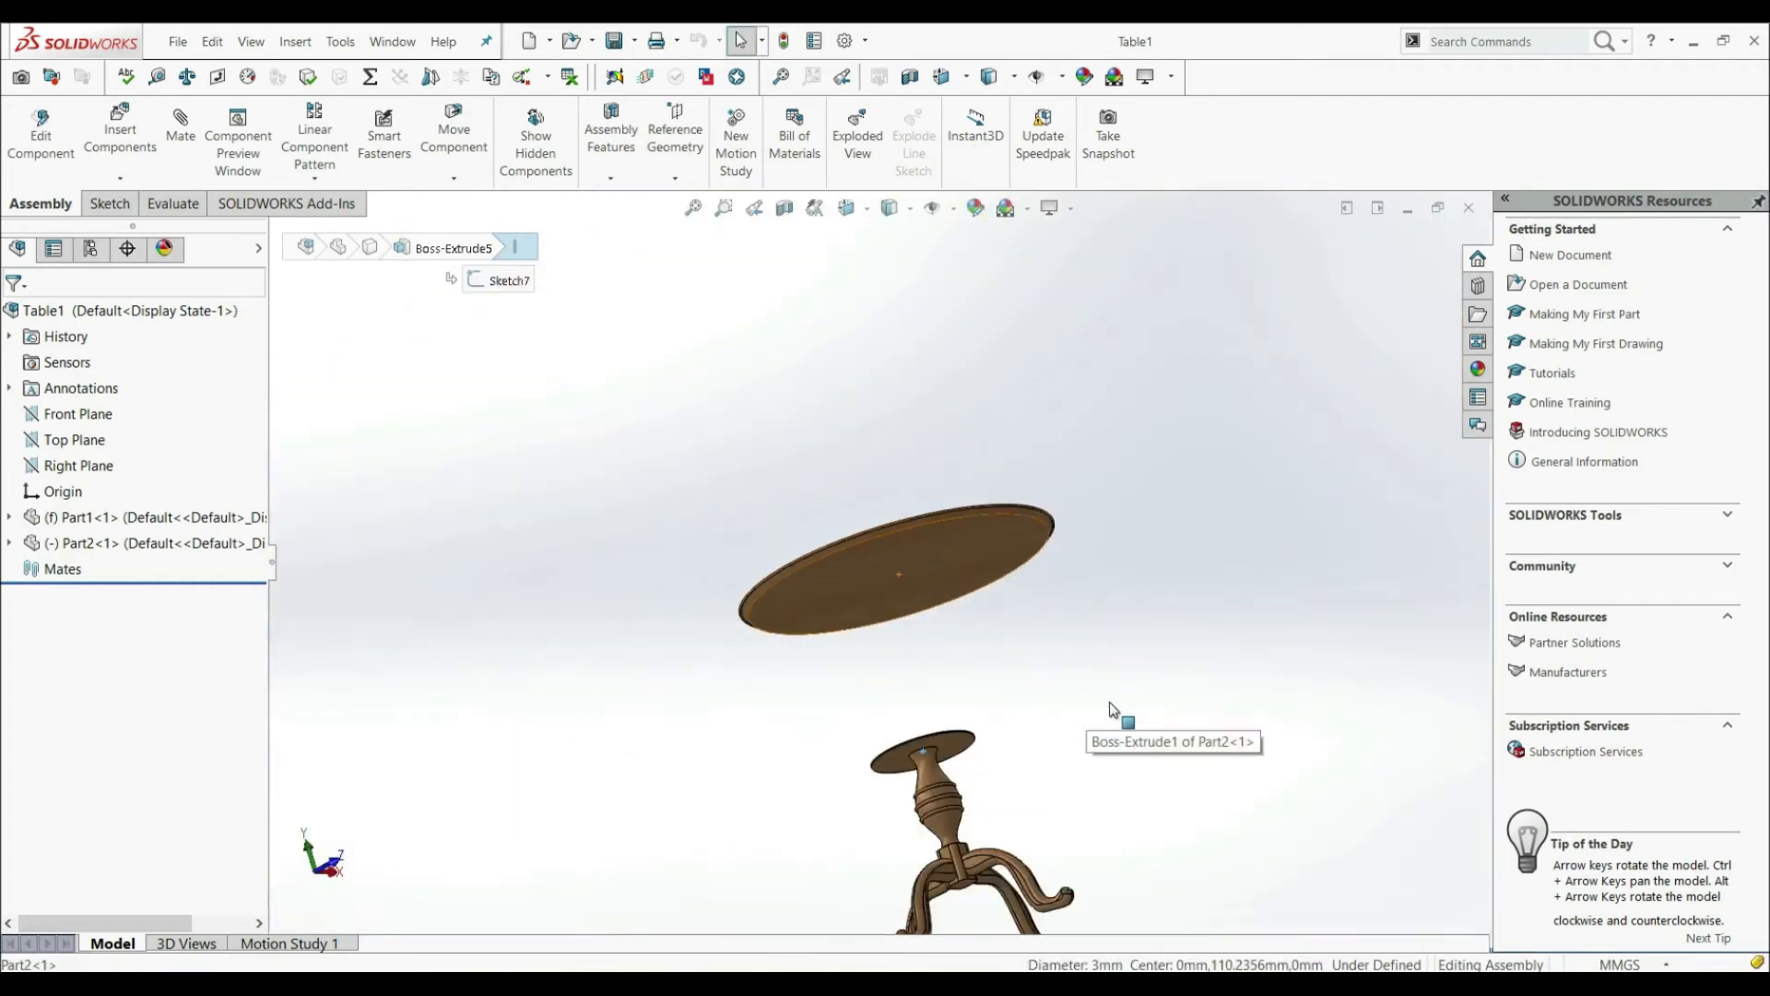
pyautogui.click(1109, 710)
pyautogui.moveTo(1079, 583); pyautogui.dragTo(1098, 782, button='middle')
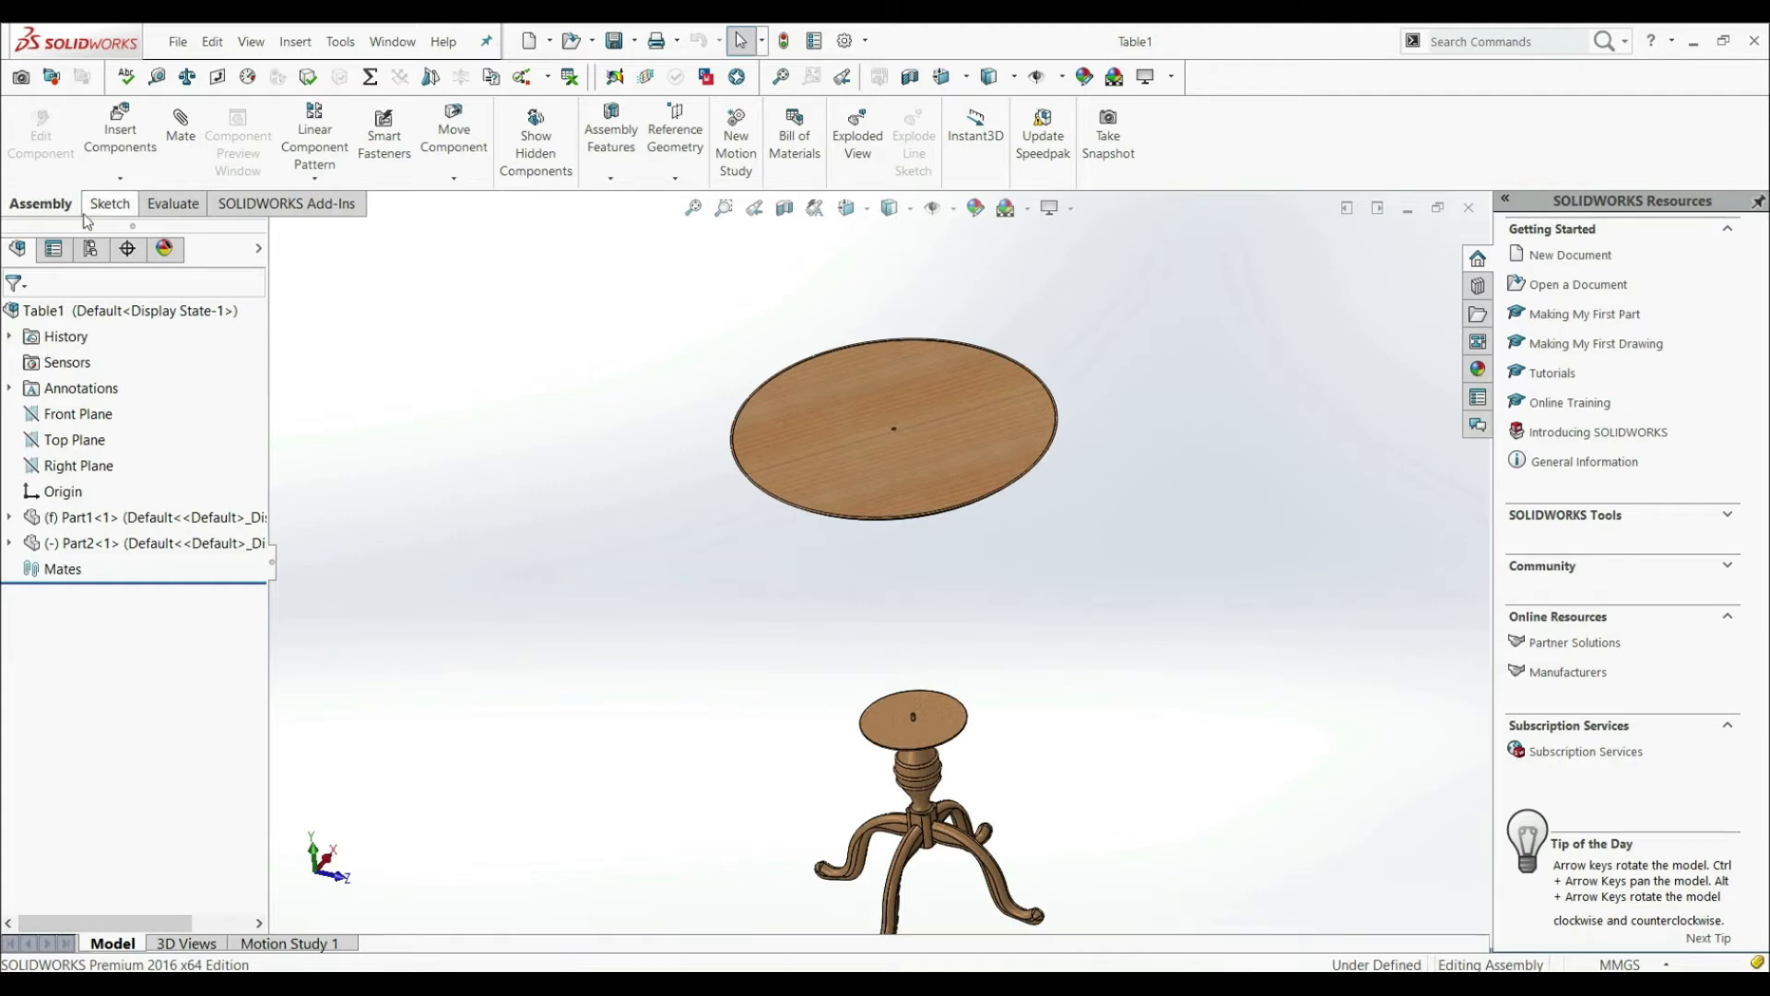
# Apply an advanced Profile Center mate between the tabletop's underside face and the pedestal disc's upper face, then finish mating
pyautogui.click(175, 129)
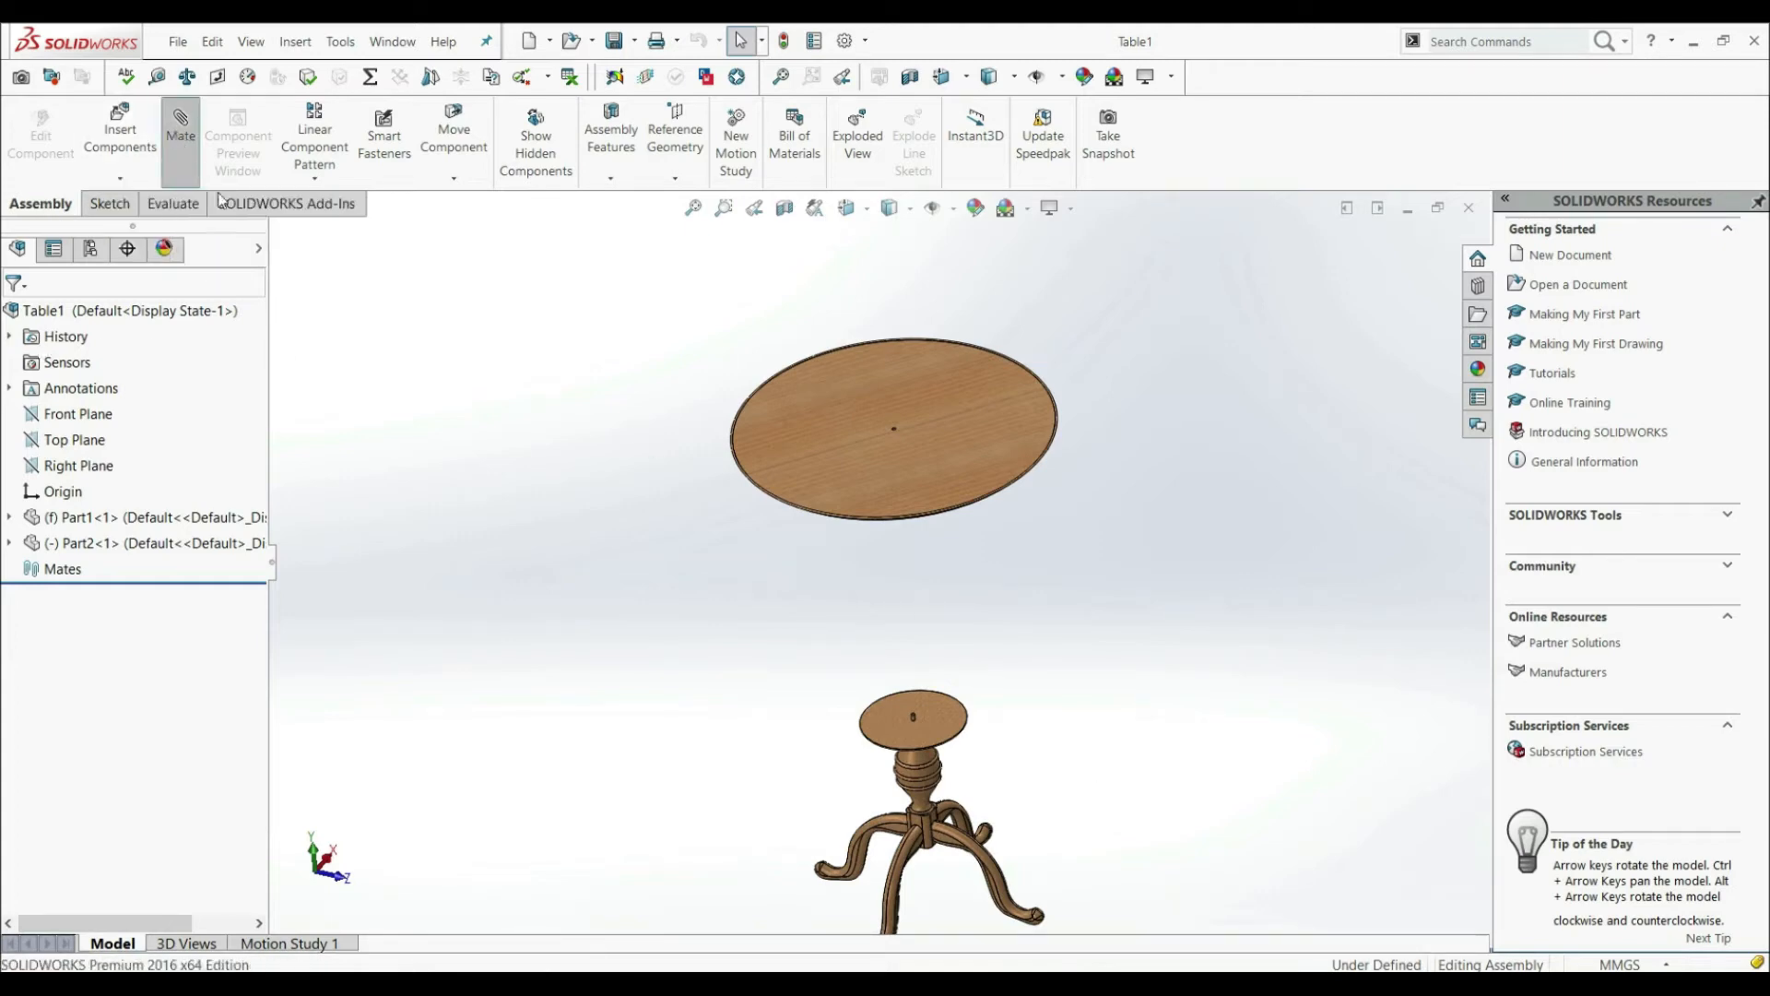
pyautogui.click(89, 887)
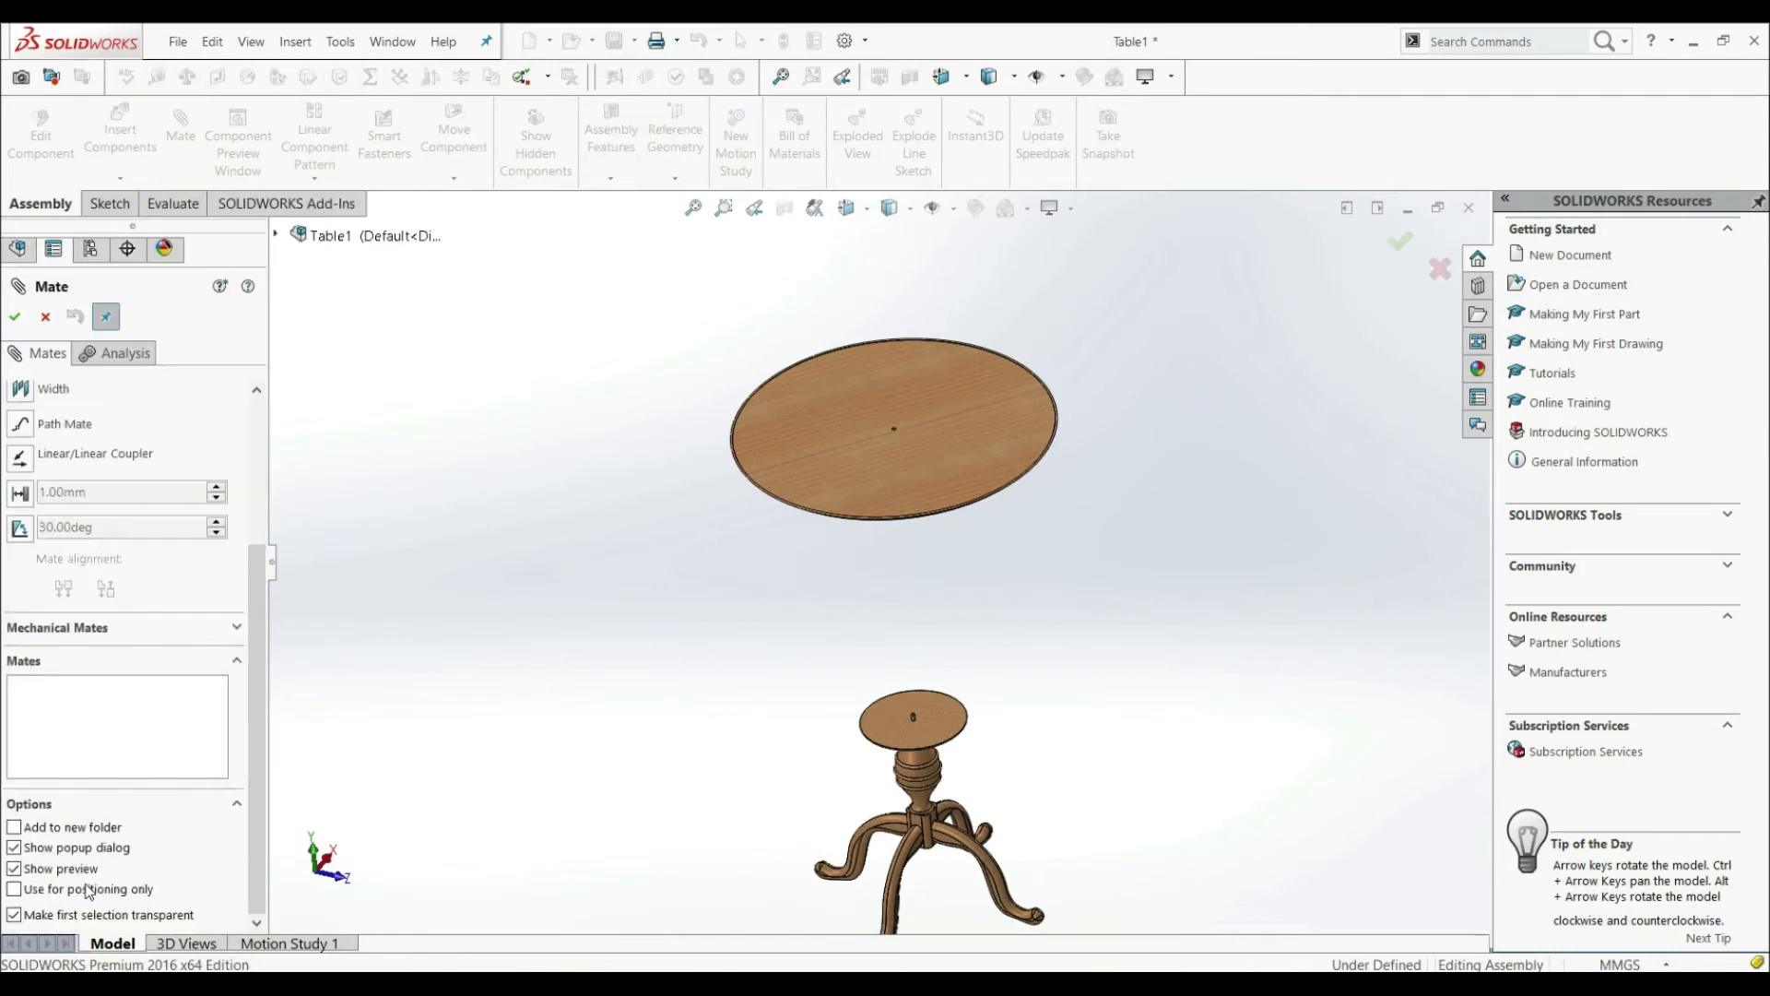
pyautogui.scroll(3, 113, 666)
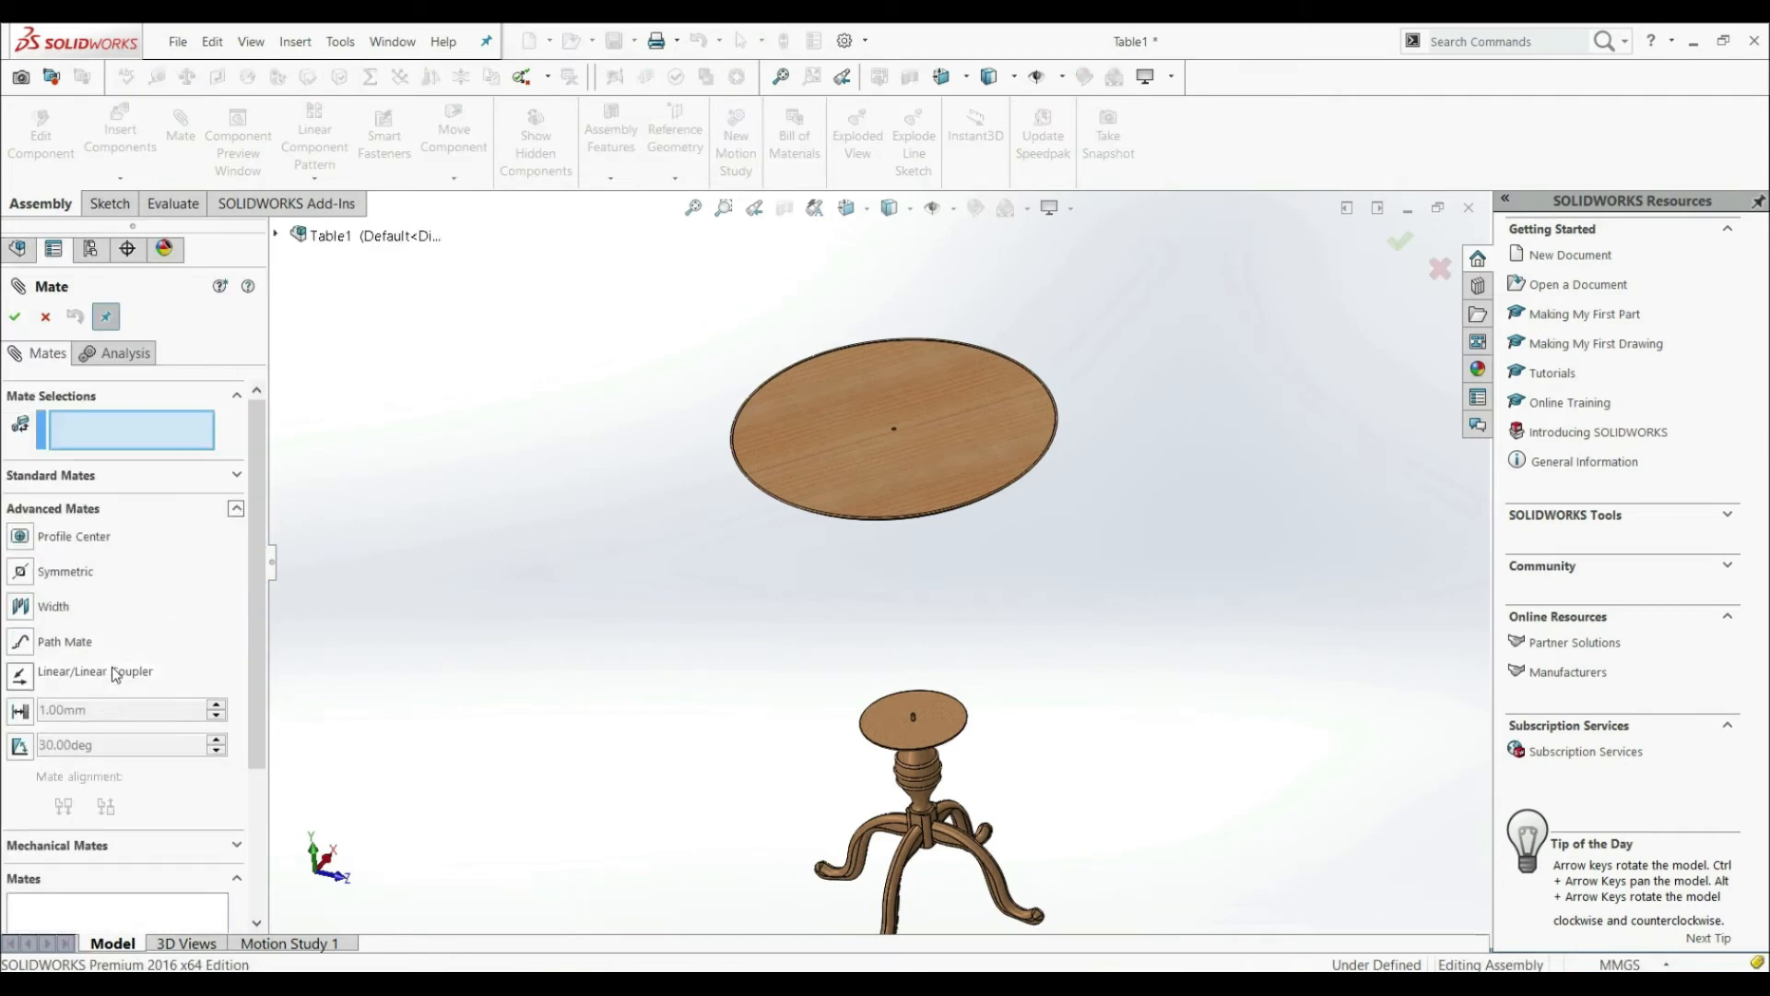
pyautogui.click(20, 537)
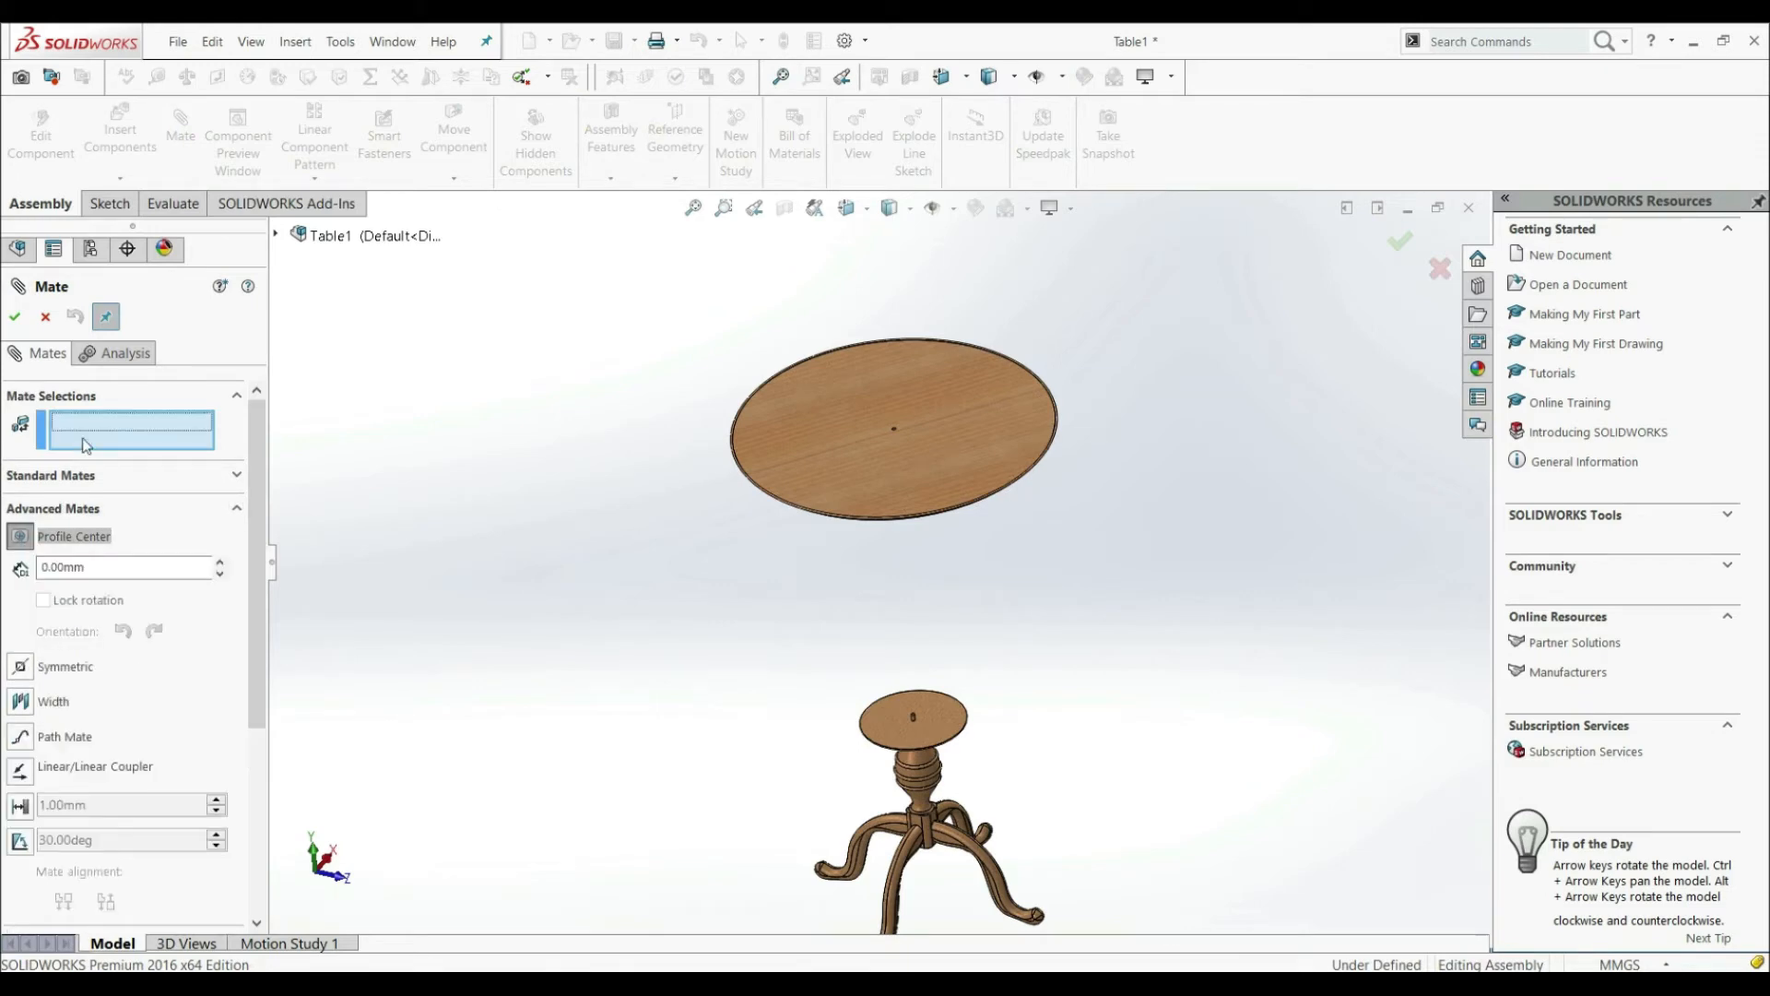
pyautogui.moveTo(1136, 634); pyautogui.dragTo(976, 485, button='middle')
pyautogui.click(772, 421)
pyautogui.moveTo(771, 421); pyautogui.dragTo(936, 821, button='middle')
pyautogui.click(932, 634)
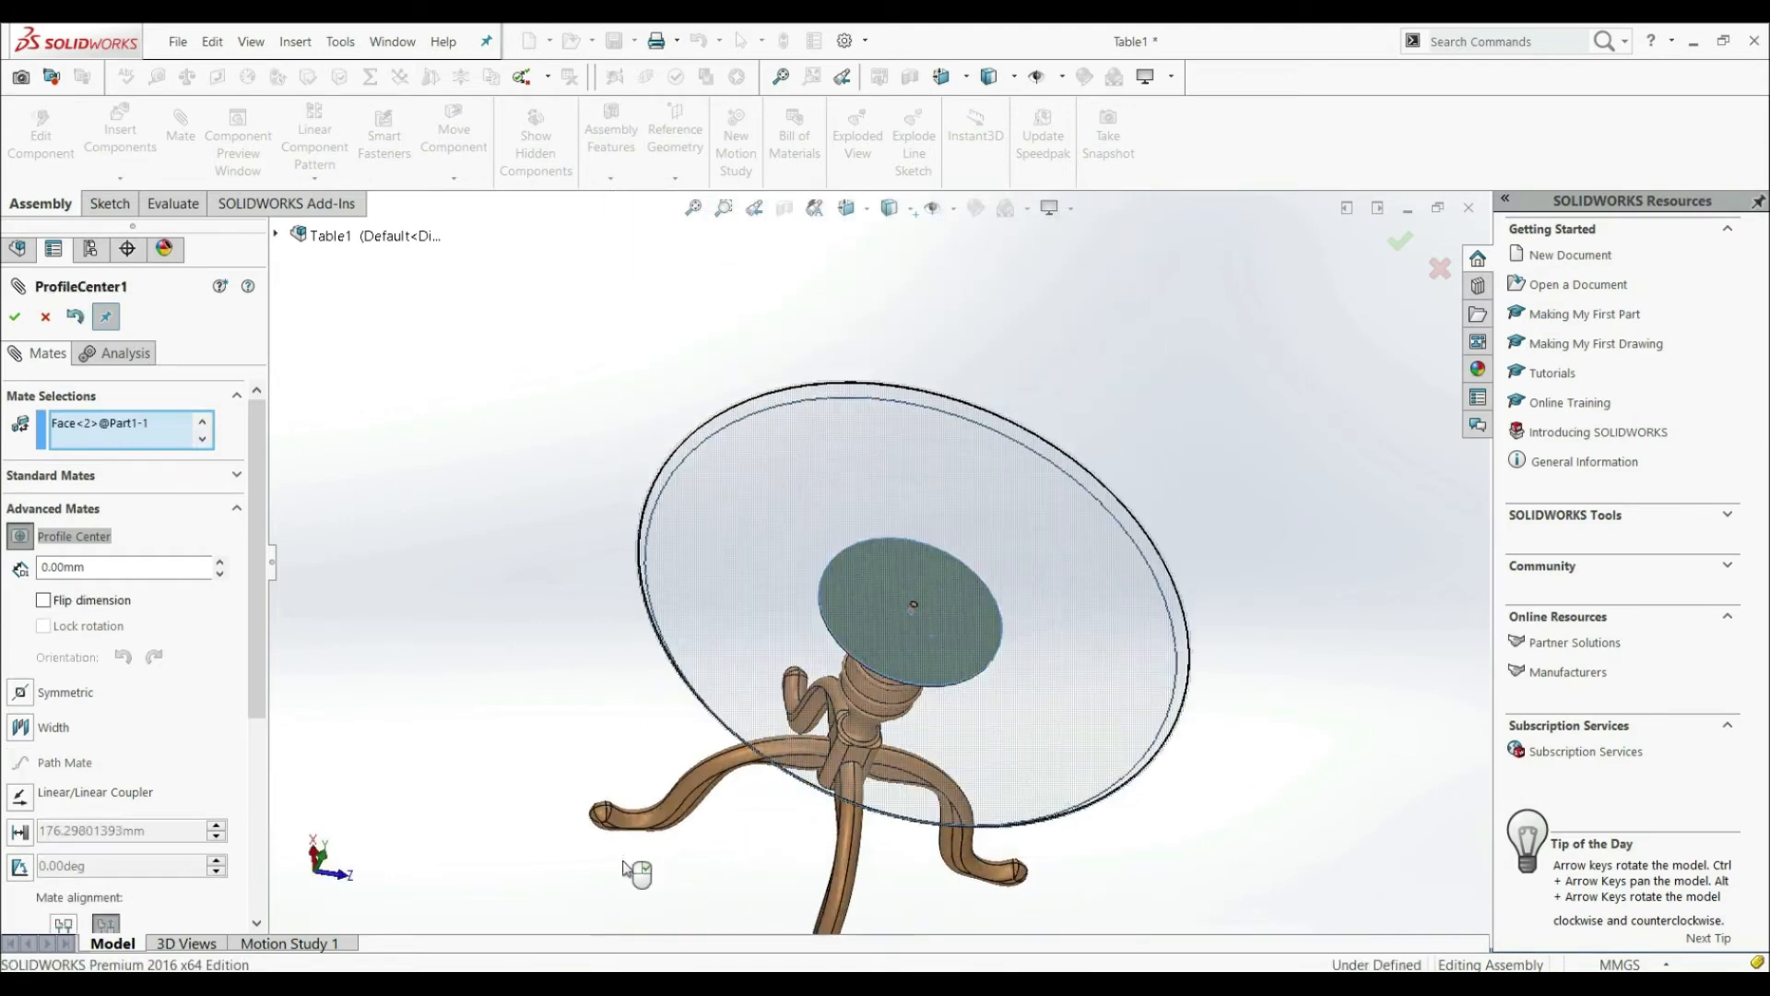
pyautogui.click(14, 317)
pyautogui.click(15, 317)
# Rotate the tabletop on the pedestal to check which movement the Profile Center mate still allows
pyautogui.moveTo(382, 364); pyautogui.dragTo(749, 606, button='middle')
pyautogui.moveTo(749, 607); pyautogui.dragTo(928, 607)
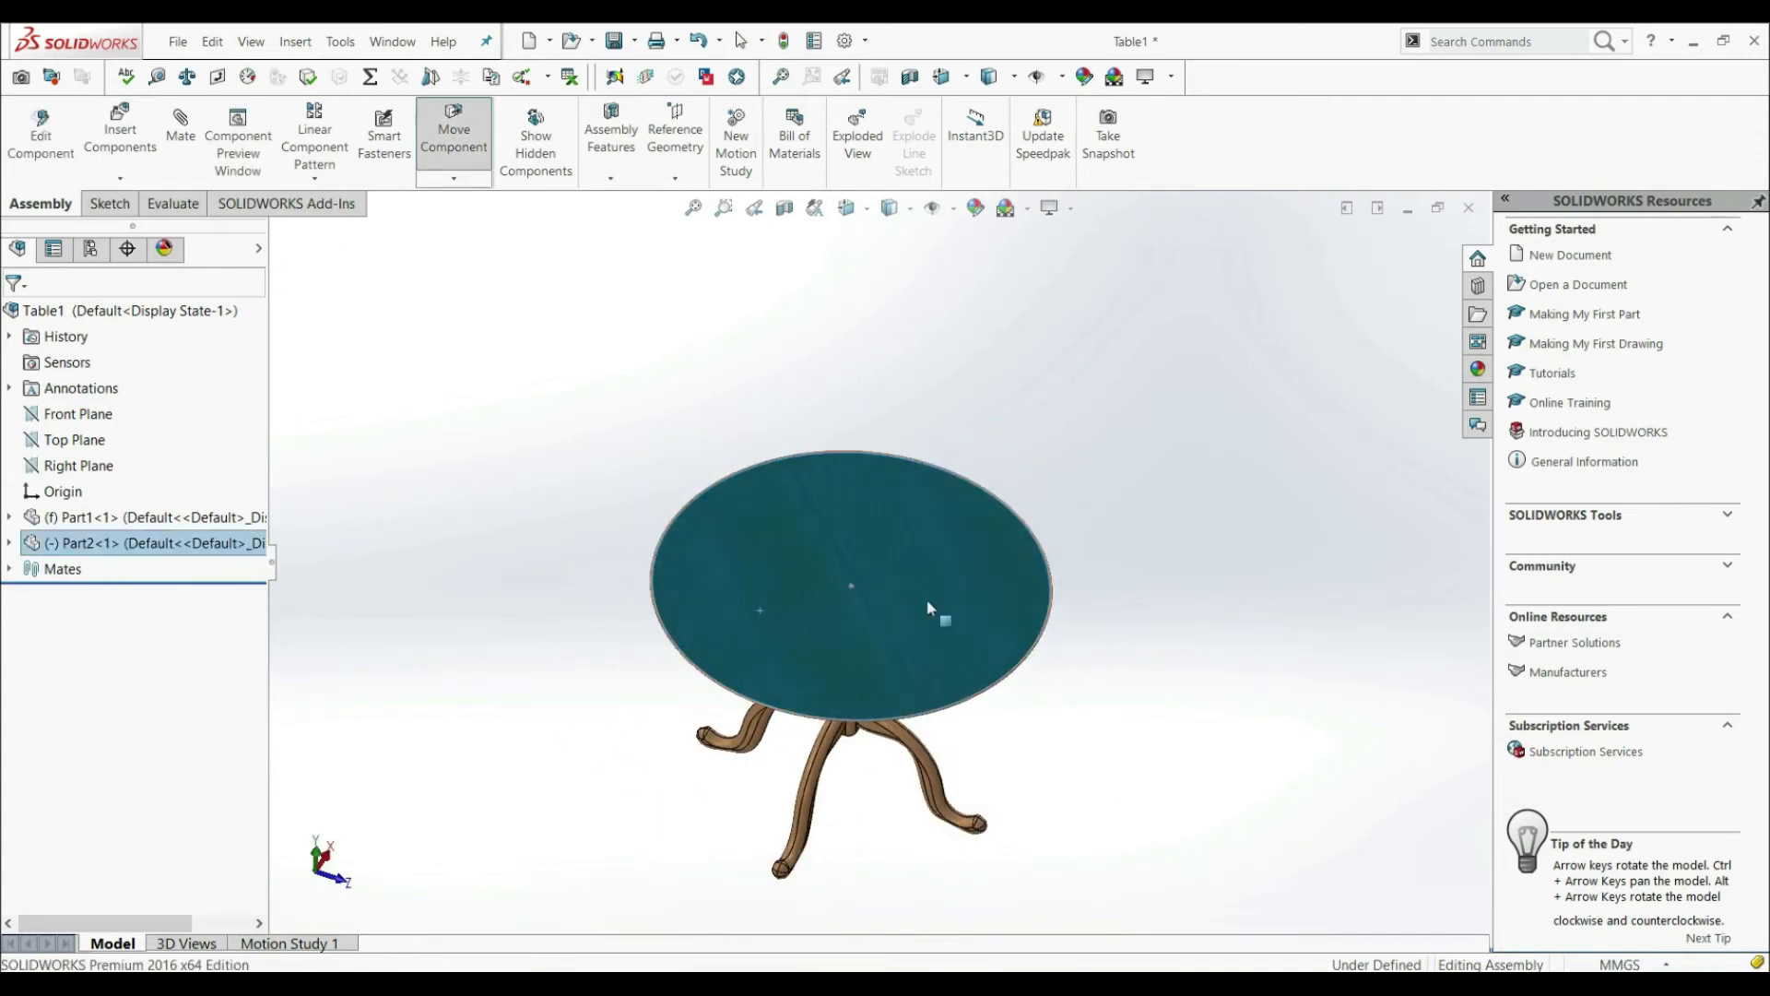
pyautogui.press('Escape')
pyautogui.moveTo(545, 573); pyautogui.dragTo(581, 572, button='middle')
# Edit the Table1 Profile Center mate to lock rotation between the round tabletop and its pedestal
pyautogui.click(10, 569)
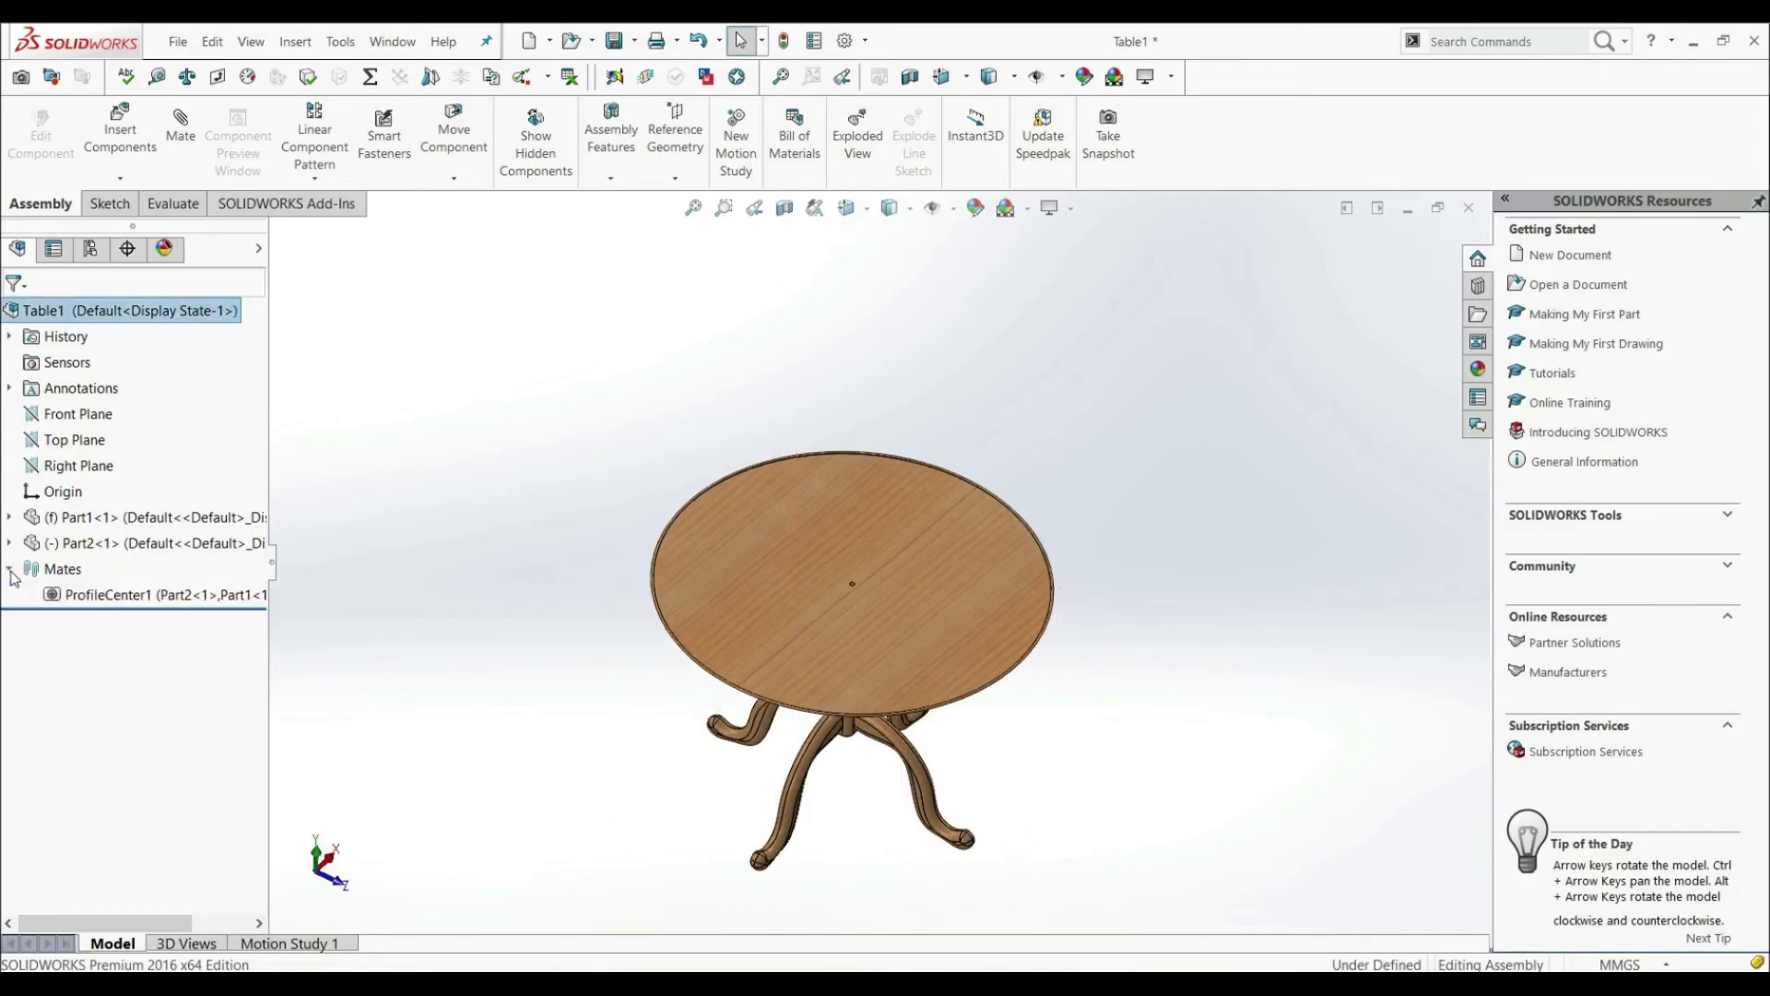
pyautogui.rightClick(74, 594)
pyautogui.click(89, 542)
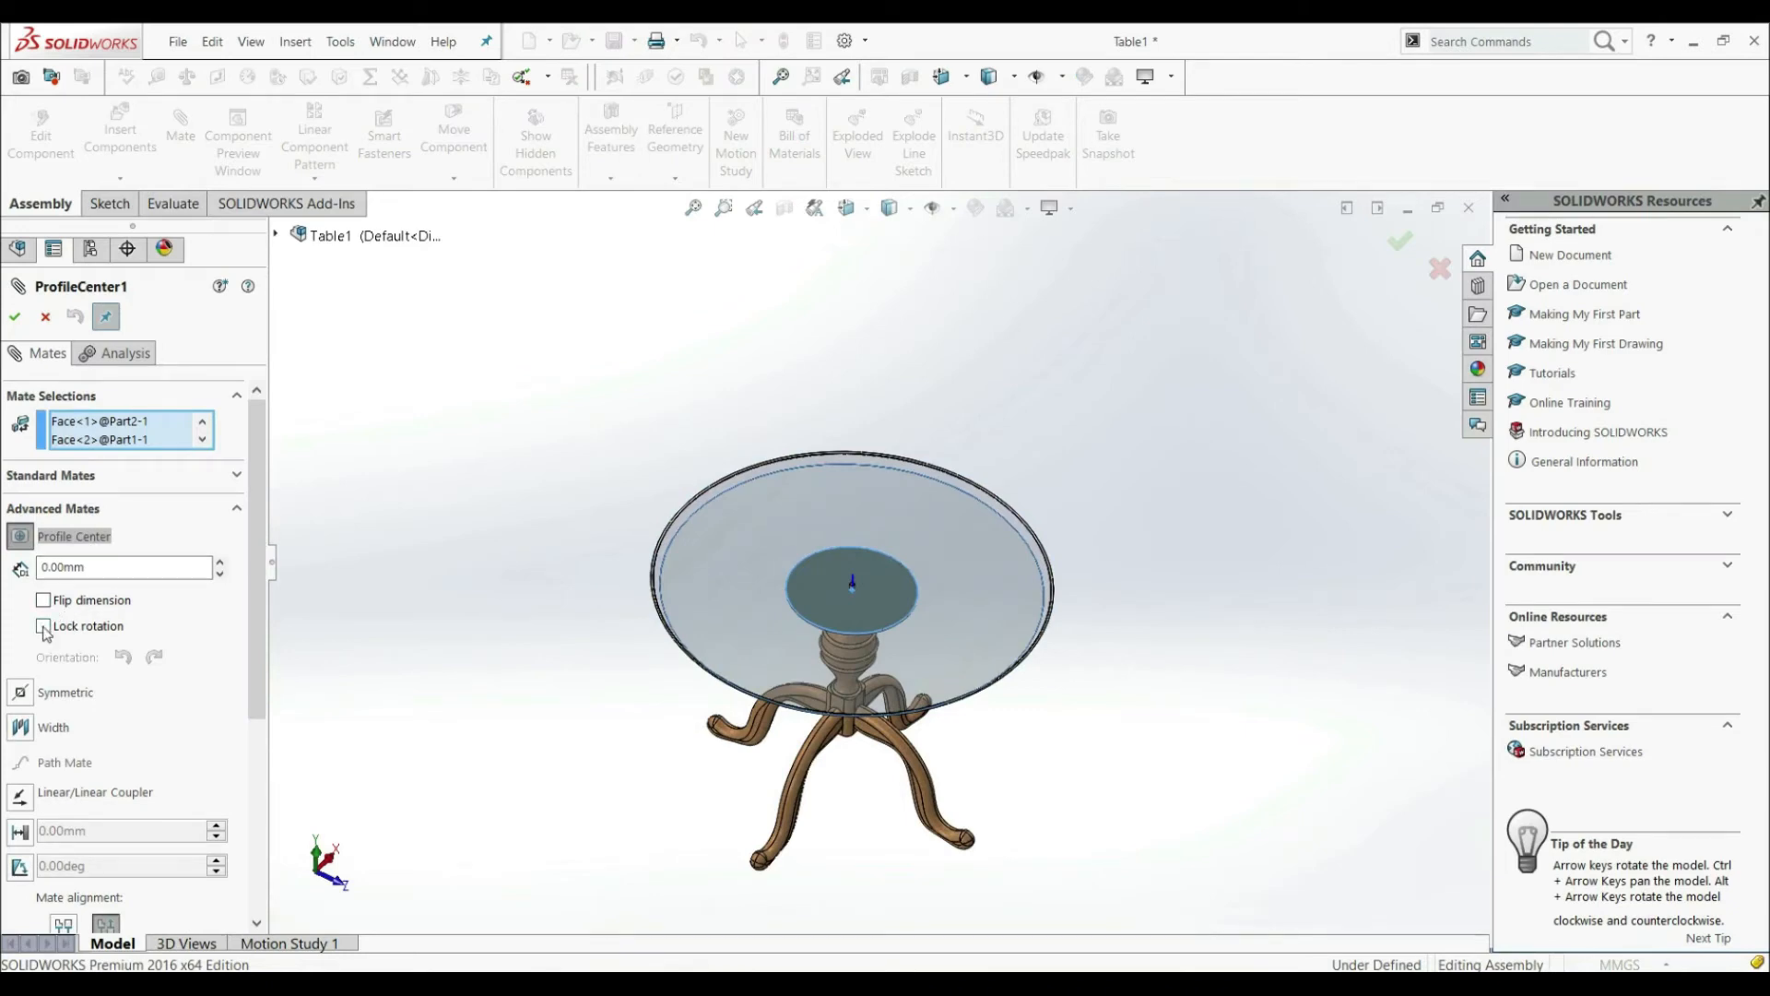
pyautogui.click(43, 627)
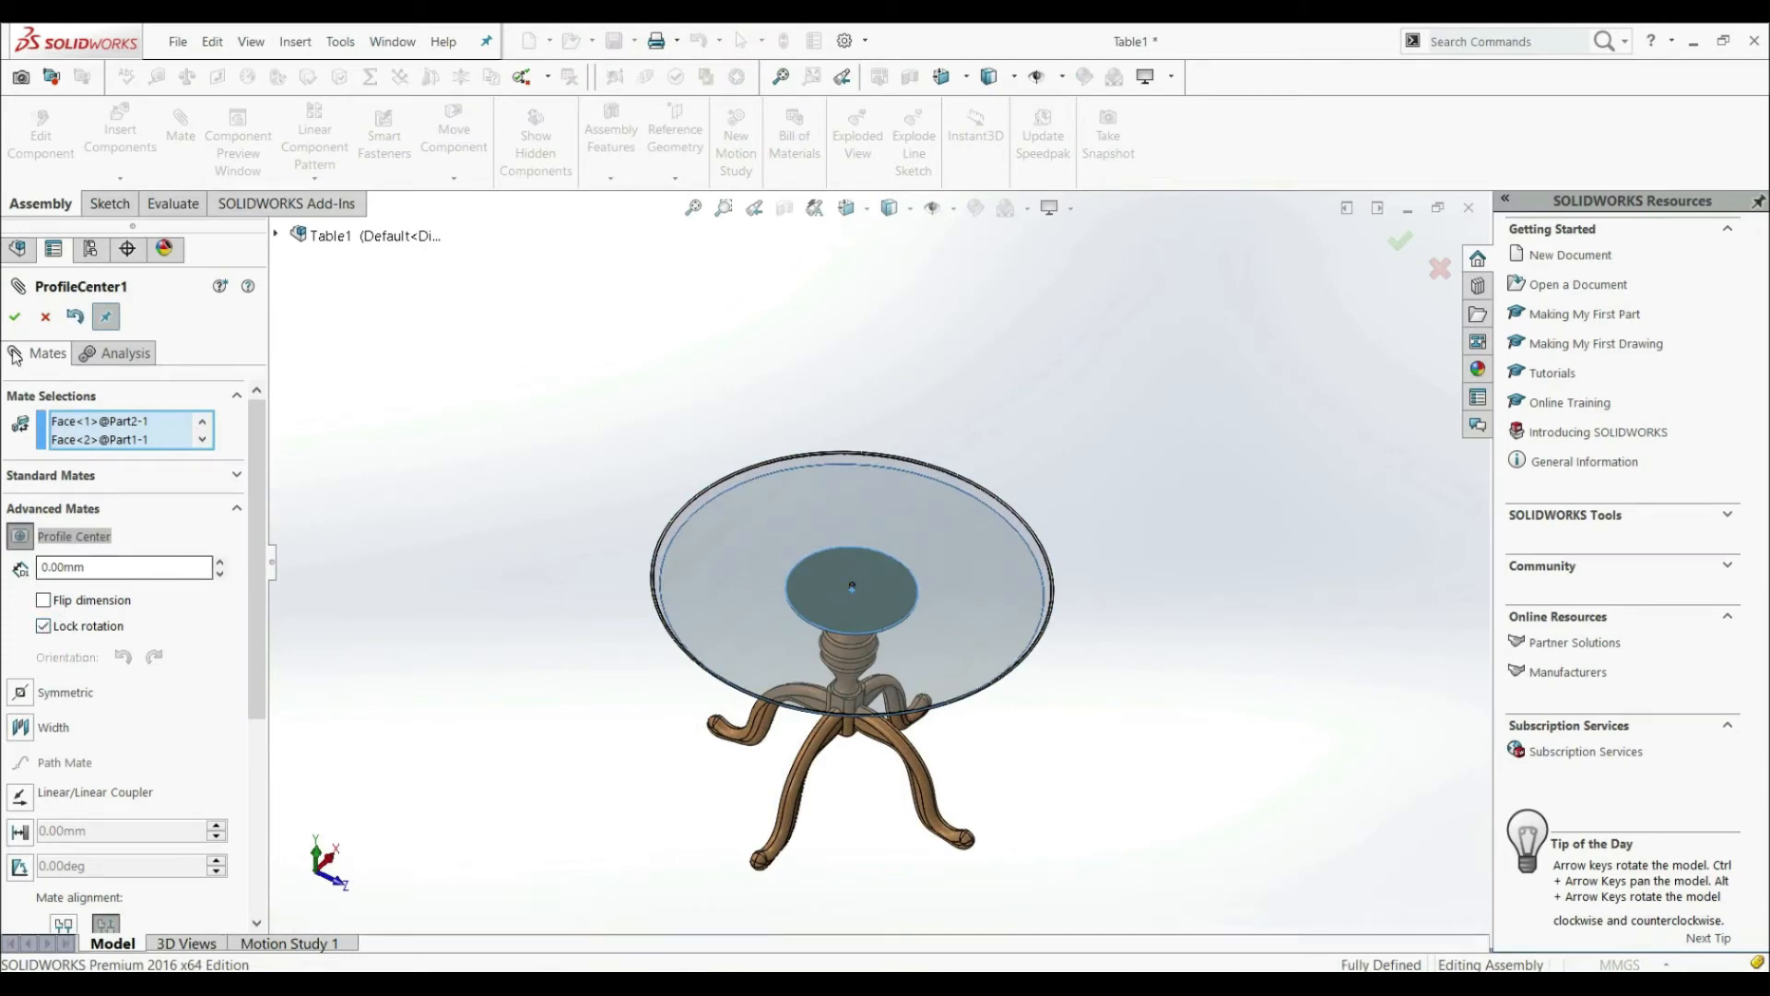
pyautogui.click(17, 318)
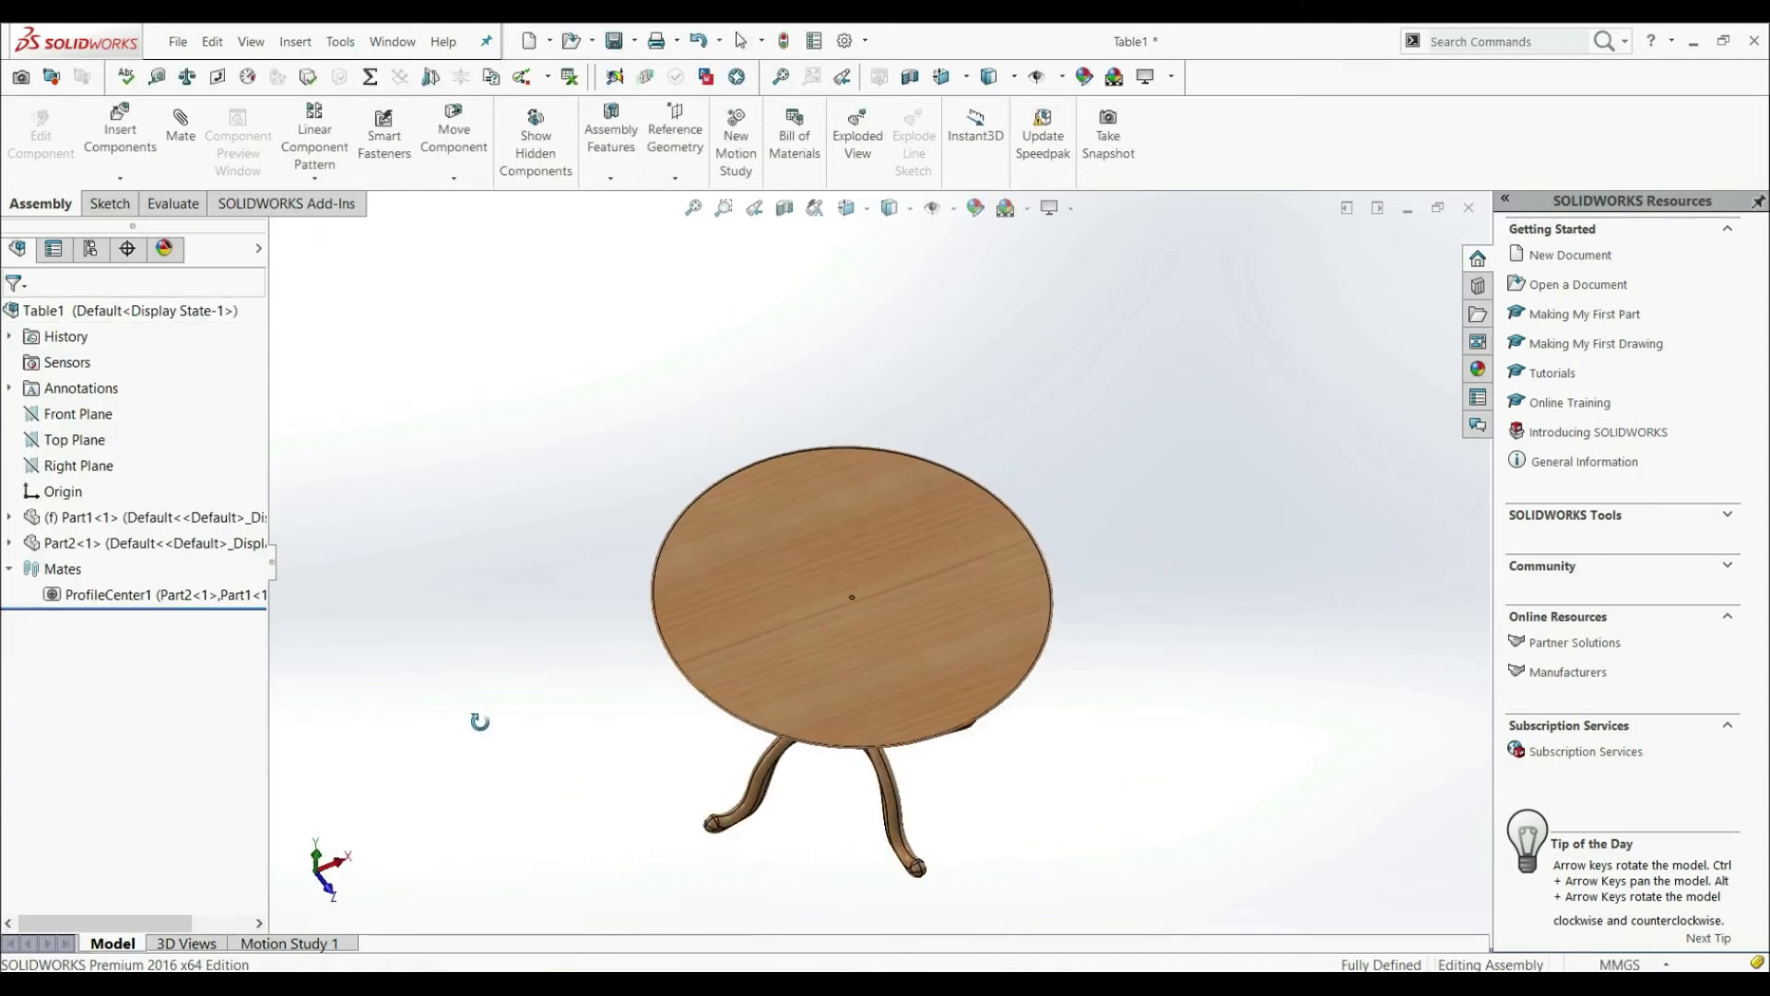
pyautogui.moveTo(710, 635); pyautogui.dragTo(586, 695, button='right')
pyautogui.moveTo(586, 695)
pyautogui.mouseDown(button='middle')
pyautogui.moveTo(588, 505)
pyautogui.moveTo(601, 668)
pyautogui.mouseUp(button='middle')
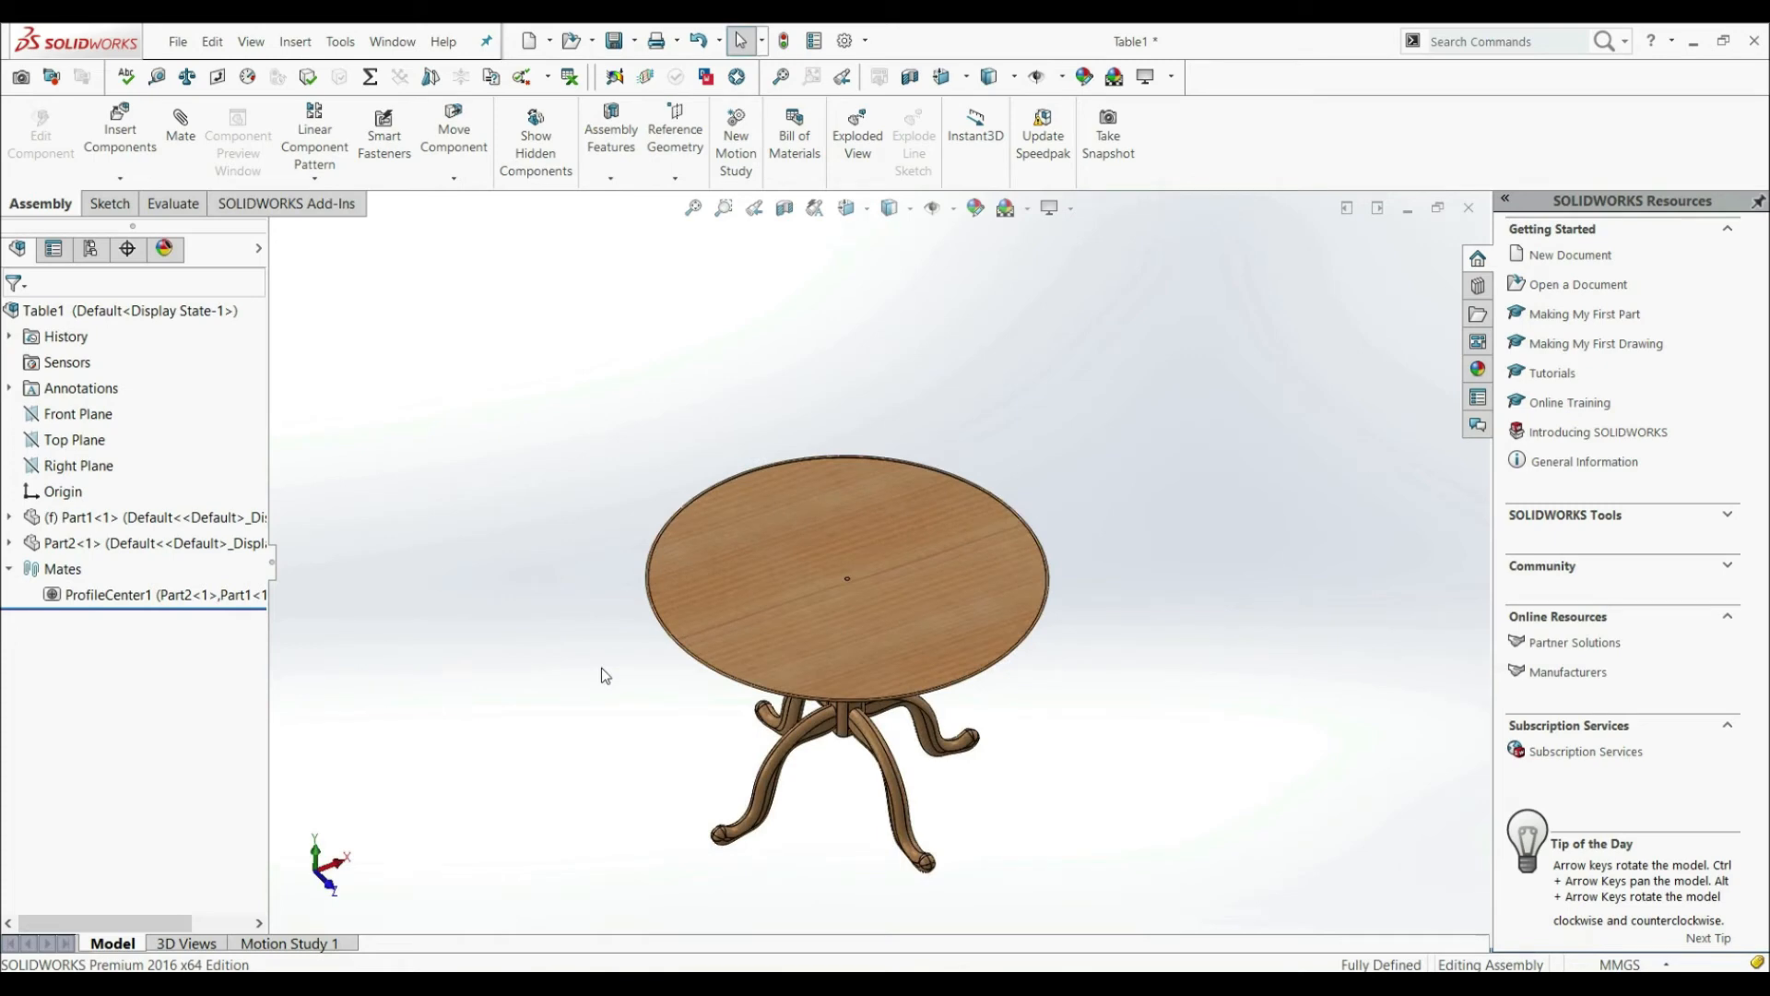
# Switch to the Table2 assembly and examine its separate pentagonal tabletop and four-sided pedestal plate
pyautogui.hotkey('ctrl', 'Left')
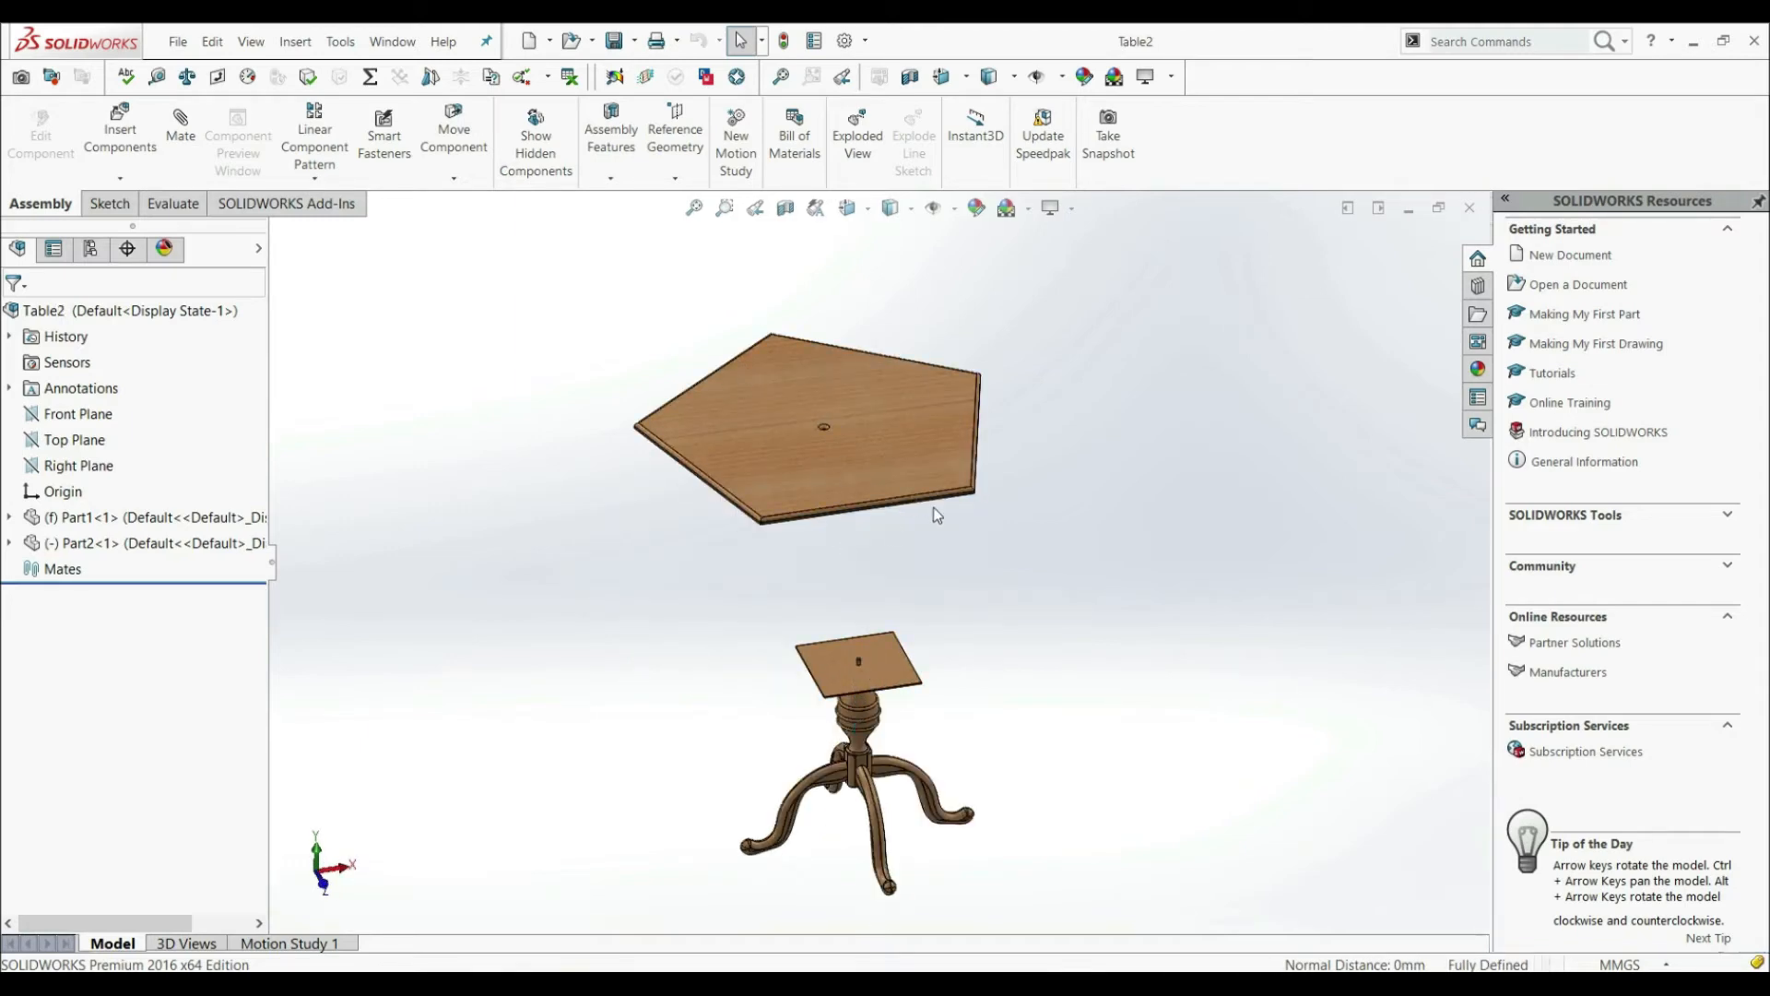
pyautogui.moveTo(735, 408)
pyautogui.mouseDown(button='middle')
pyautogui.moveTo(783, 461)
pyautogui.moveTo(731, 348)
pyautogui.moveTo(854, 401)
pyautogui.moveTo(753, 381)
pyautogui.mouseUp(button='middle')
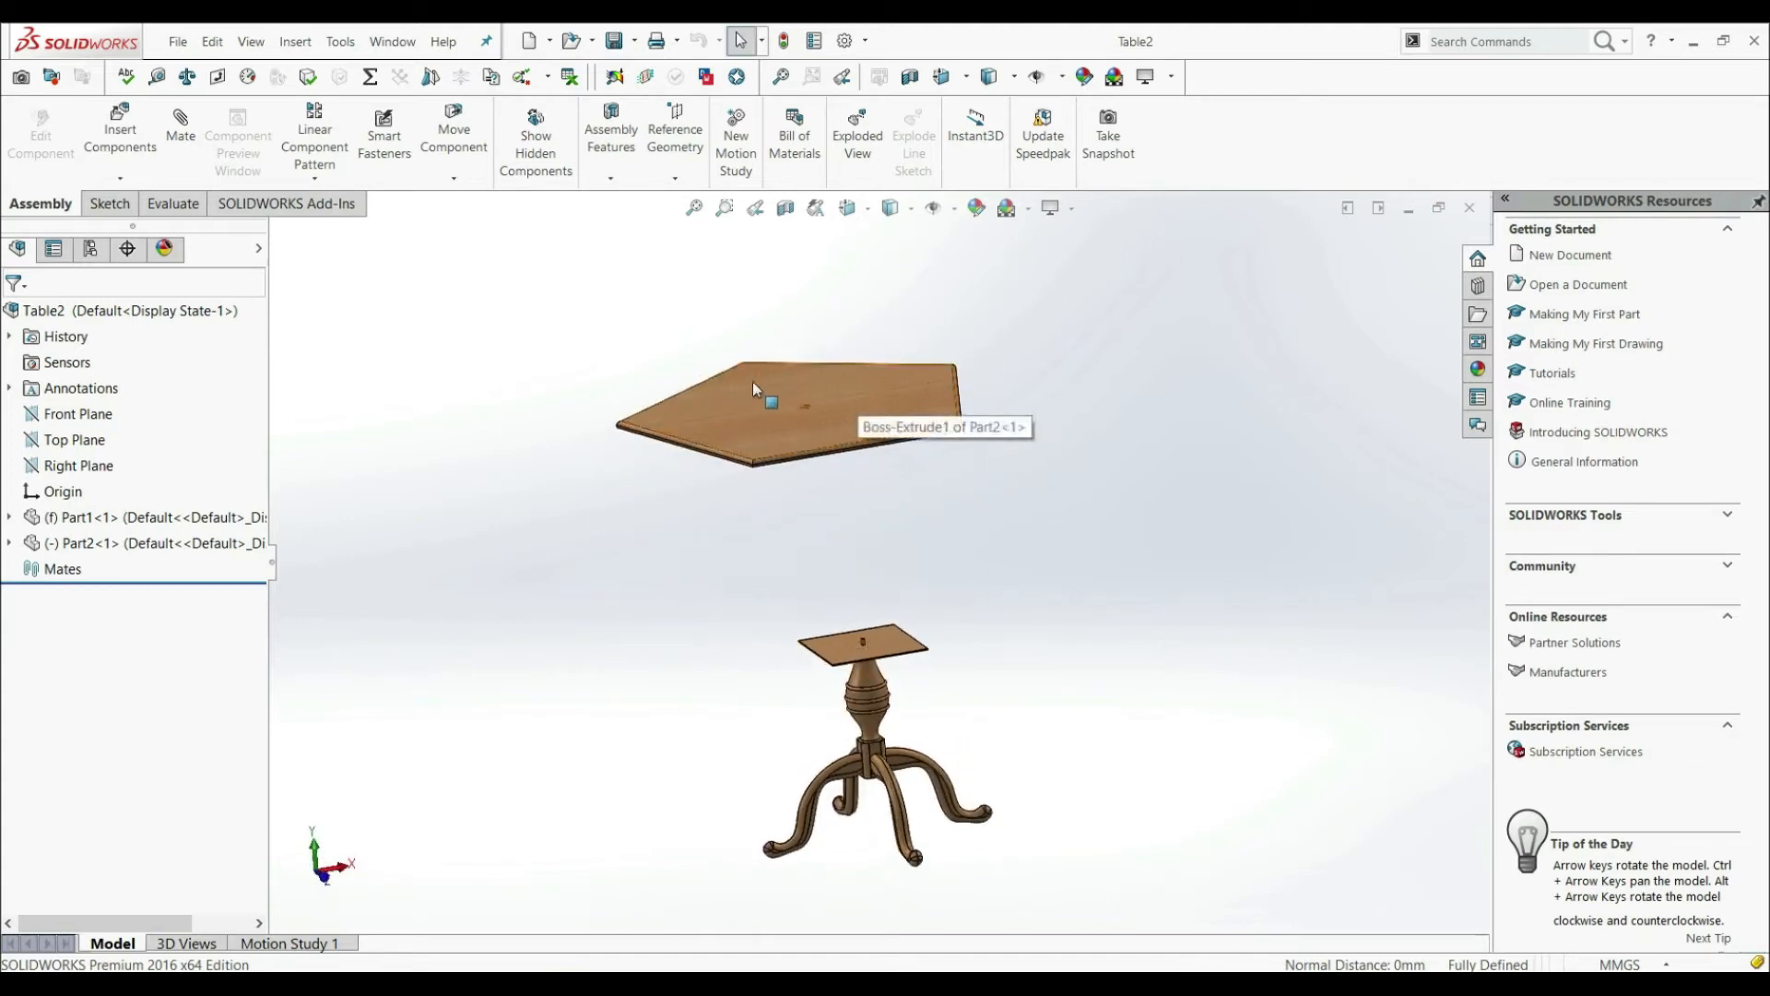
pyautogui.moveTo(911, 500); pyautogui.dragTo(982, 573, button='middle')
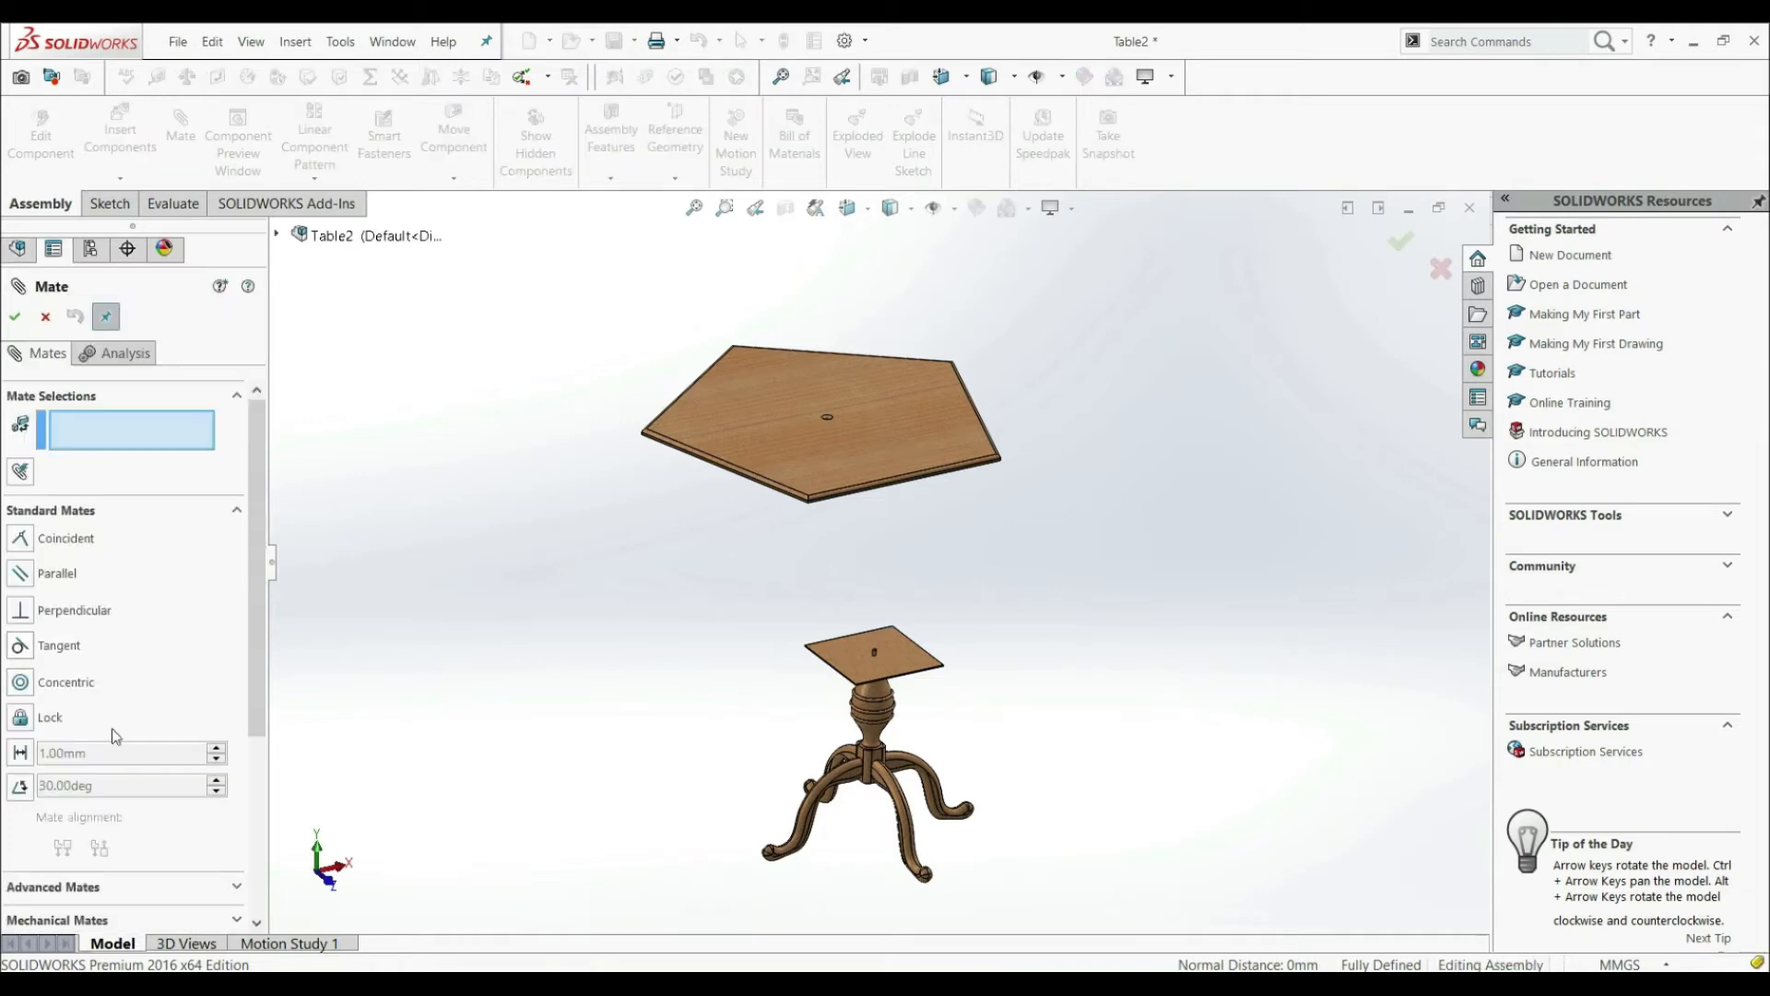
# Apply an advanced Profile Center mate between the pedestal plate's upper face and the pentagonal tabletop's underside, then finish mating
pyautogui.click(56, 887)
pyautogui.scroll(5, 67, 563)
pyautogui.click(28, 534)
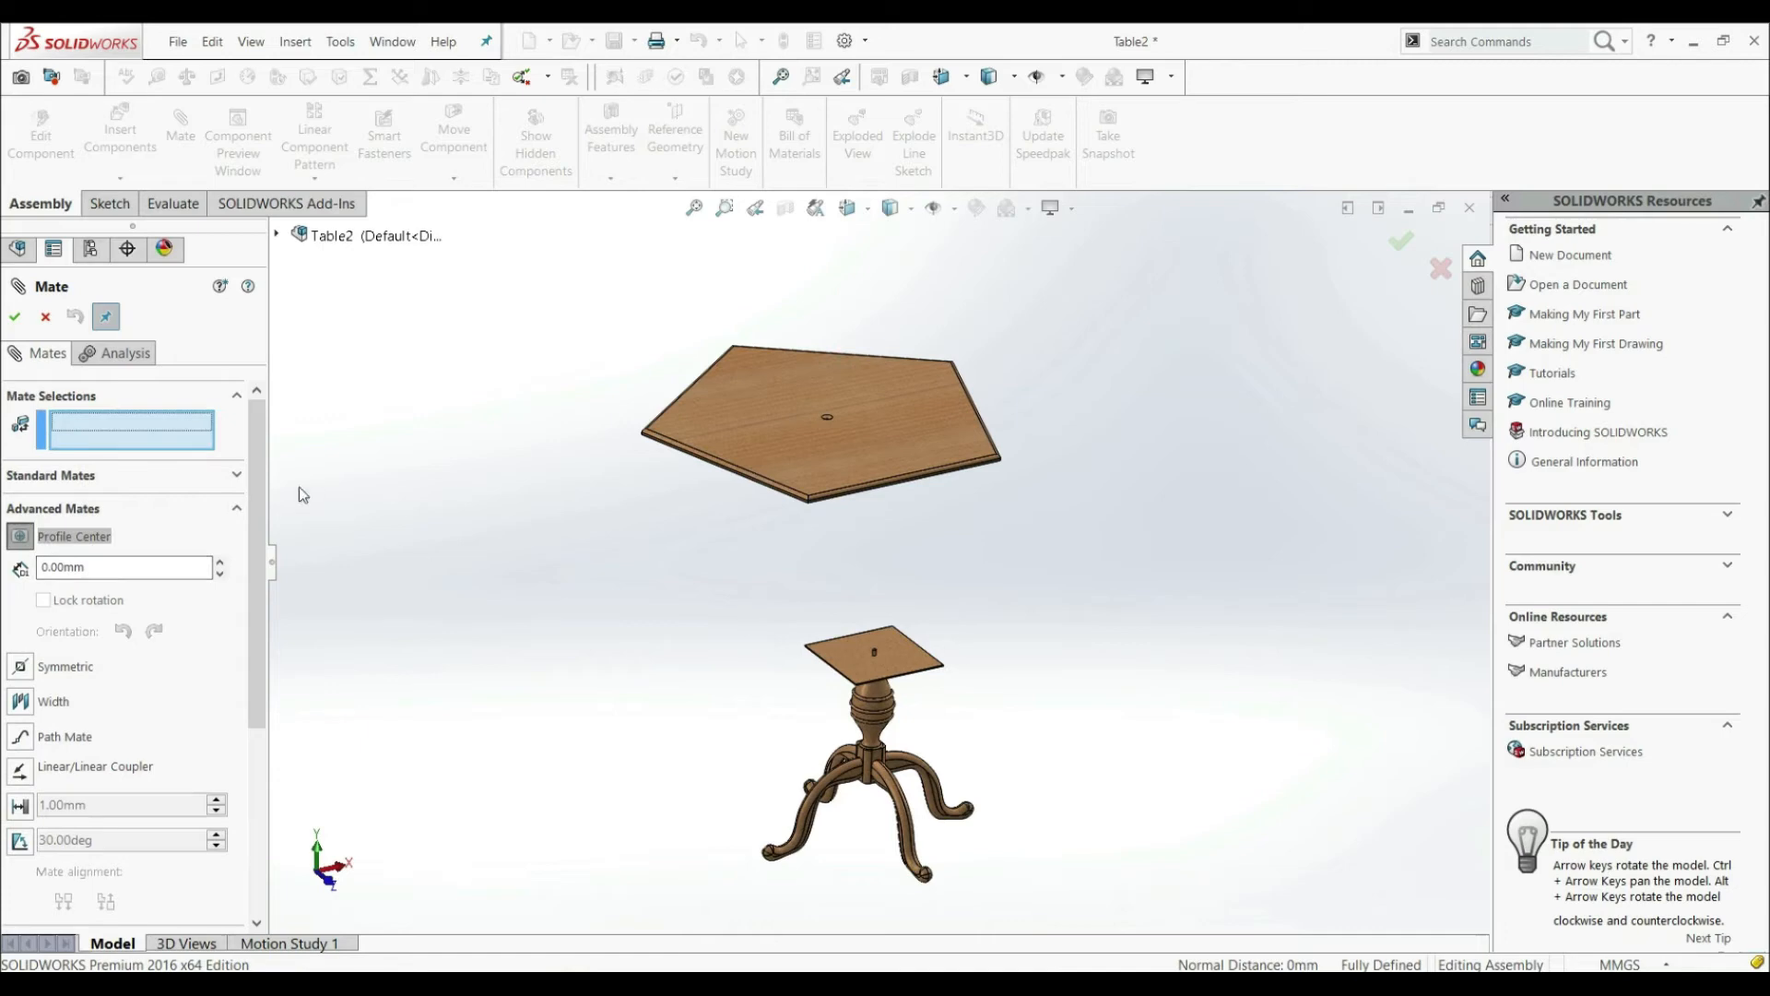
pyautogui.scroll(-3, 900, 656)
pyautogui.click(881, 617)
pyautogui.moveTo(881, 616); pyautogui.dragTo(858, 562, button='middle')
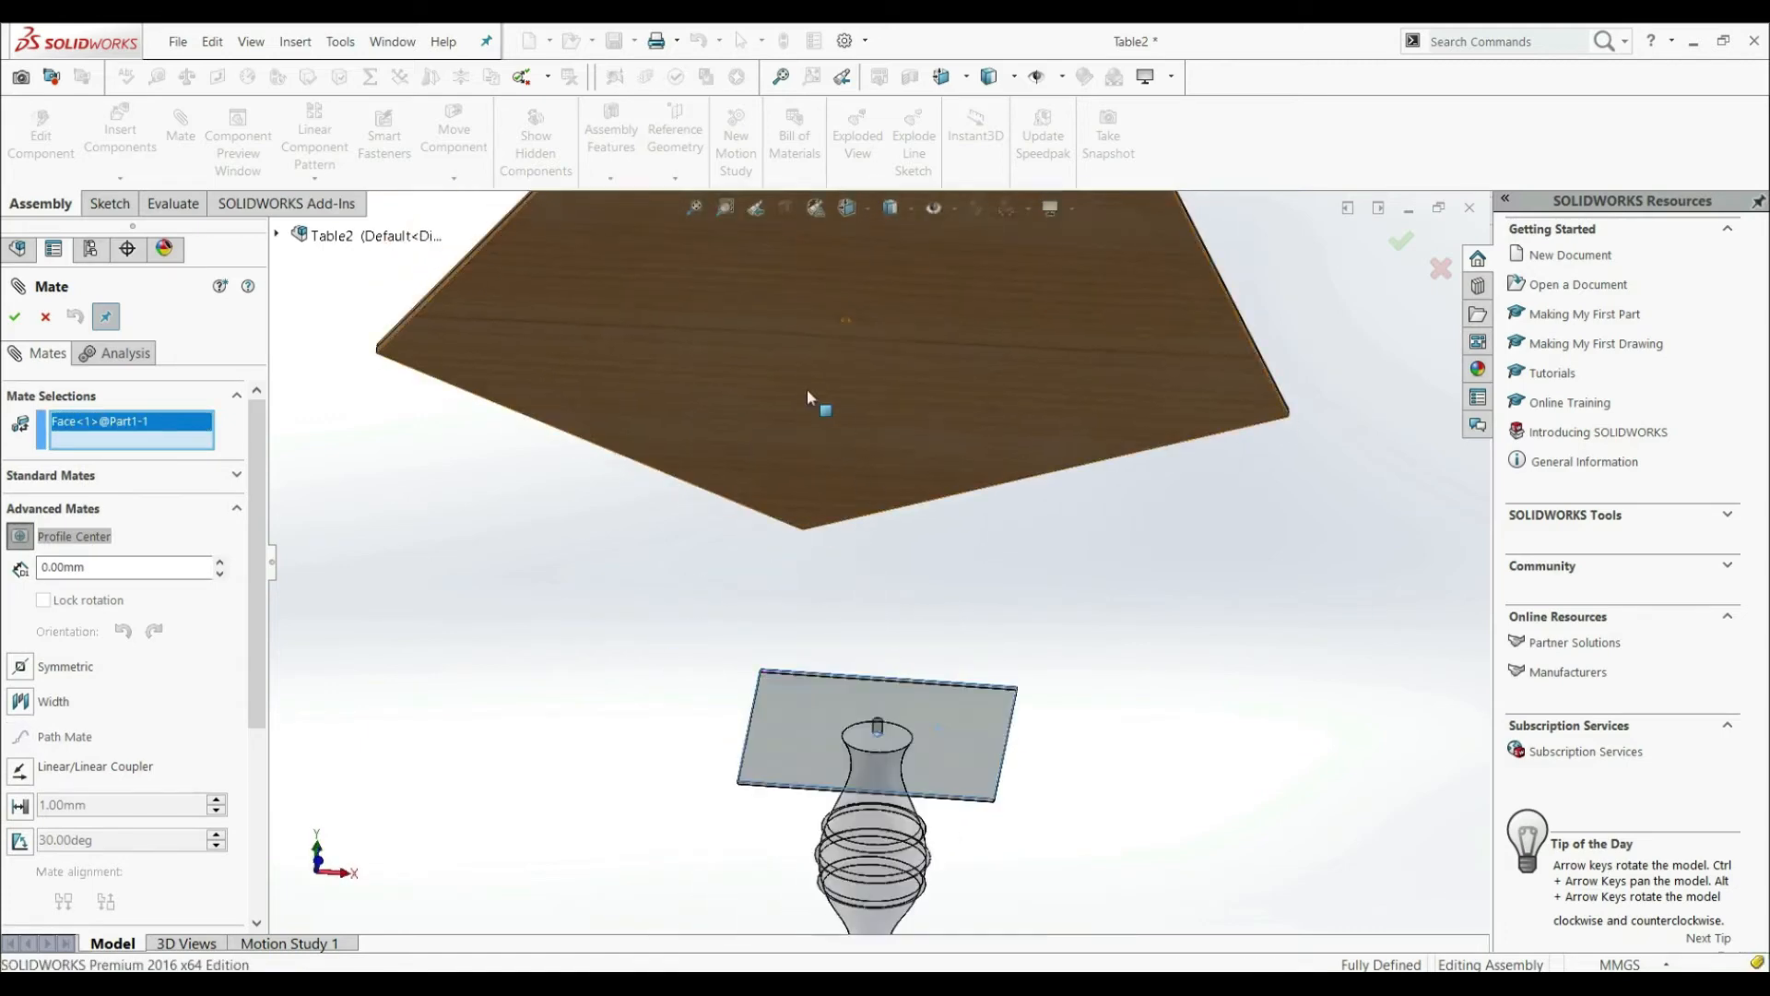
pyautogui.click(811, 394)
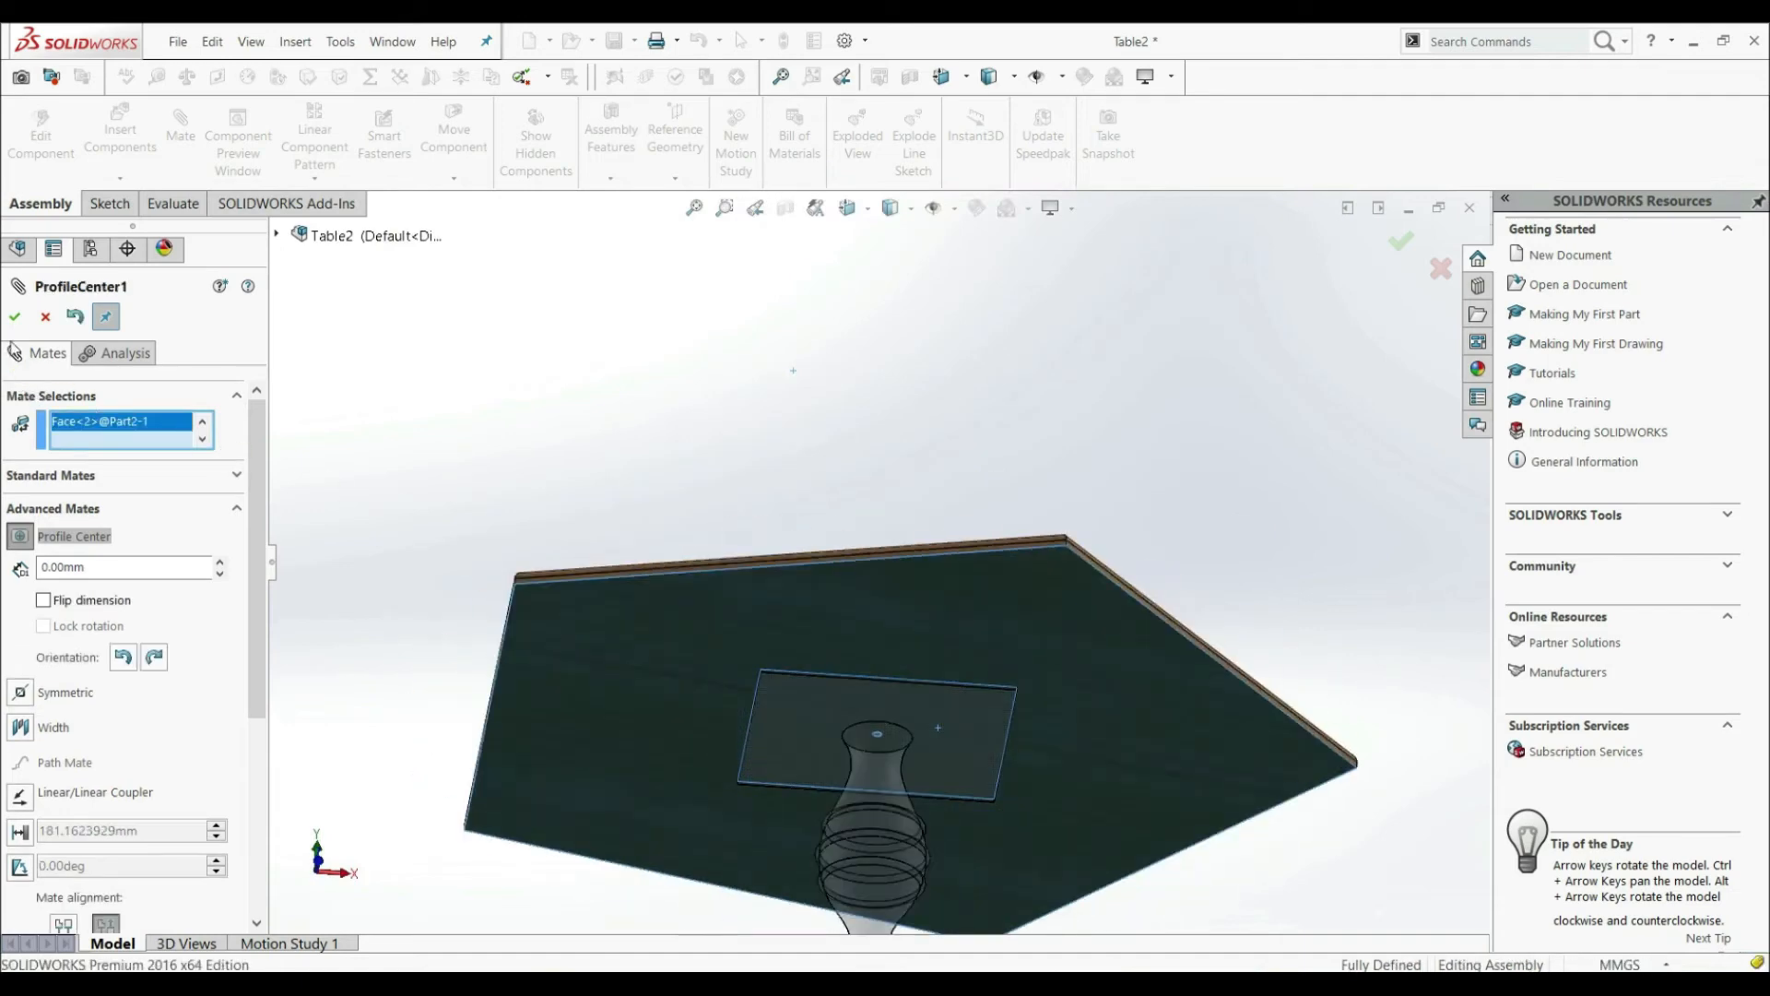
pyautogui.click(15, 317)
pyautogui.click(16, 319)
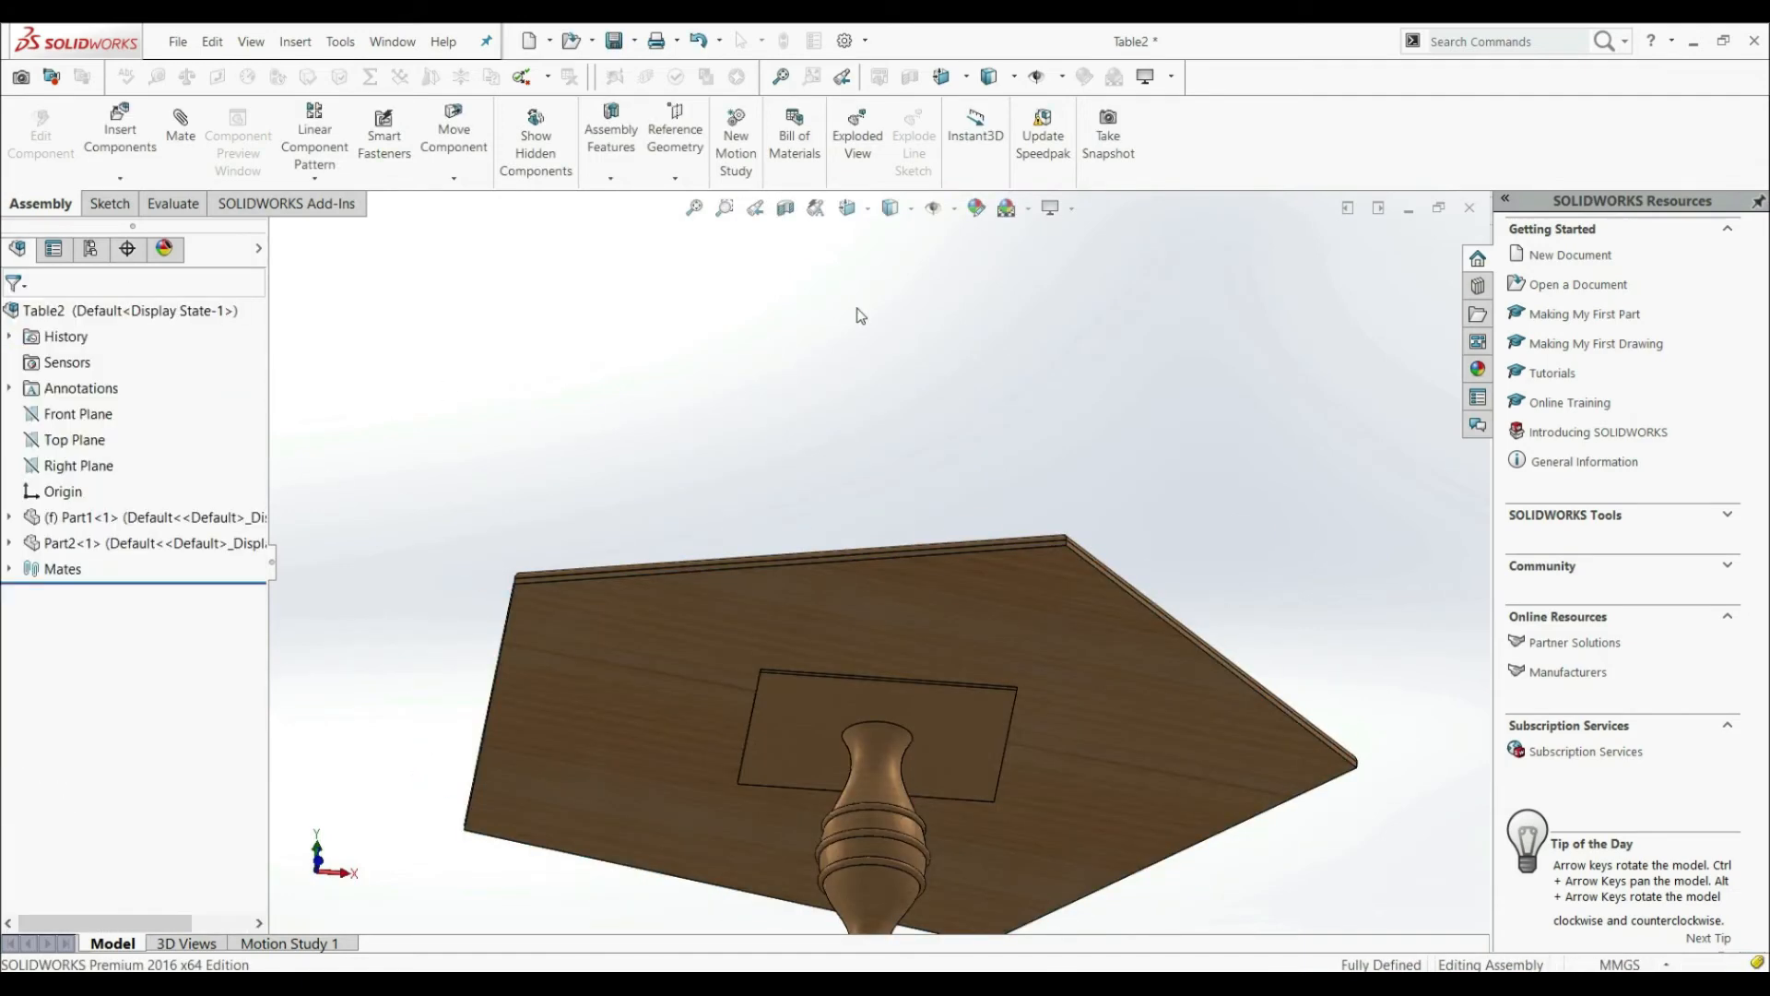
# Try to move the pentagonal tabletop on its pedestal to check whether the Profile Center mate still allows rotation
pyautogui.moveTo(859, 316); pyautogui.dragTo(960, 594, button='middle')
pyautogui.scroll(5, 960, 593)
pyautogui.moveTo(791, 639); pyautogui.dragTo(800, 616)
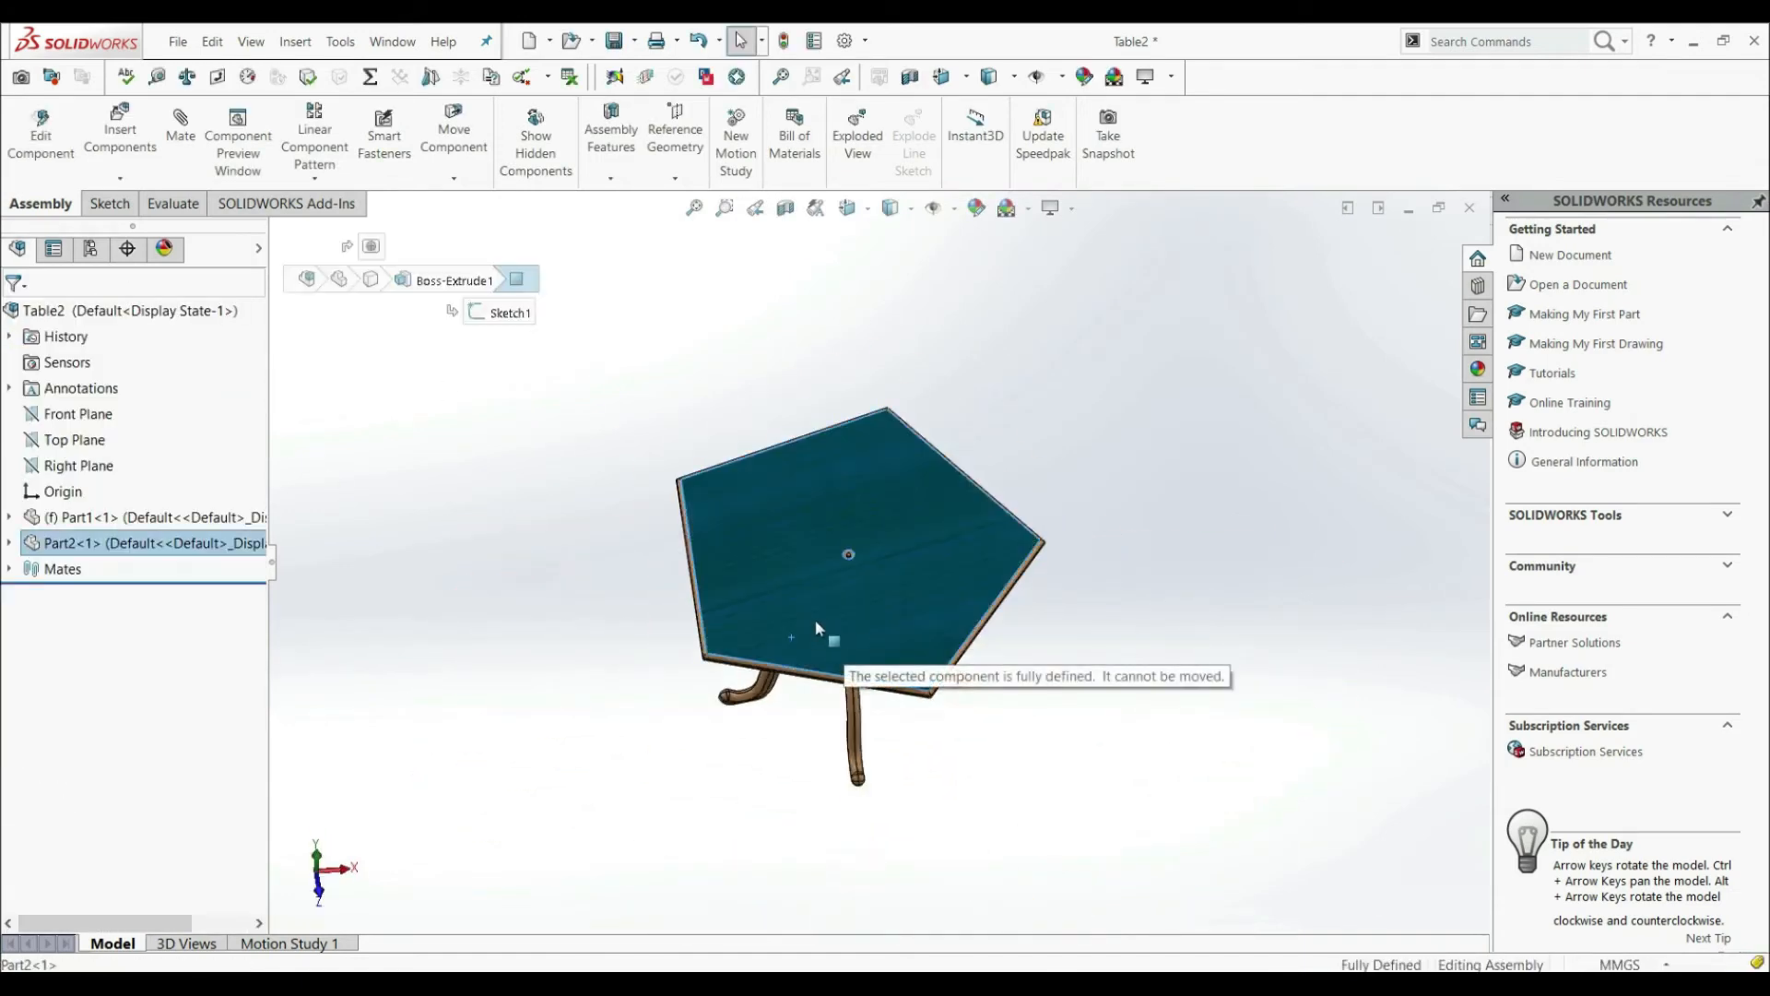
pyautogui.click(645, 762)
pyautogui.moveTo(651, 766); pyautogui.dragTo(647, 667, button='middle')
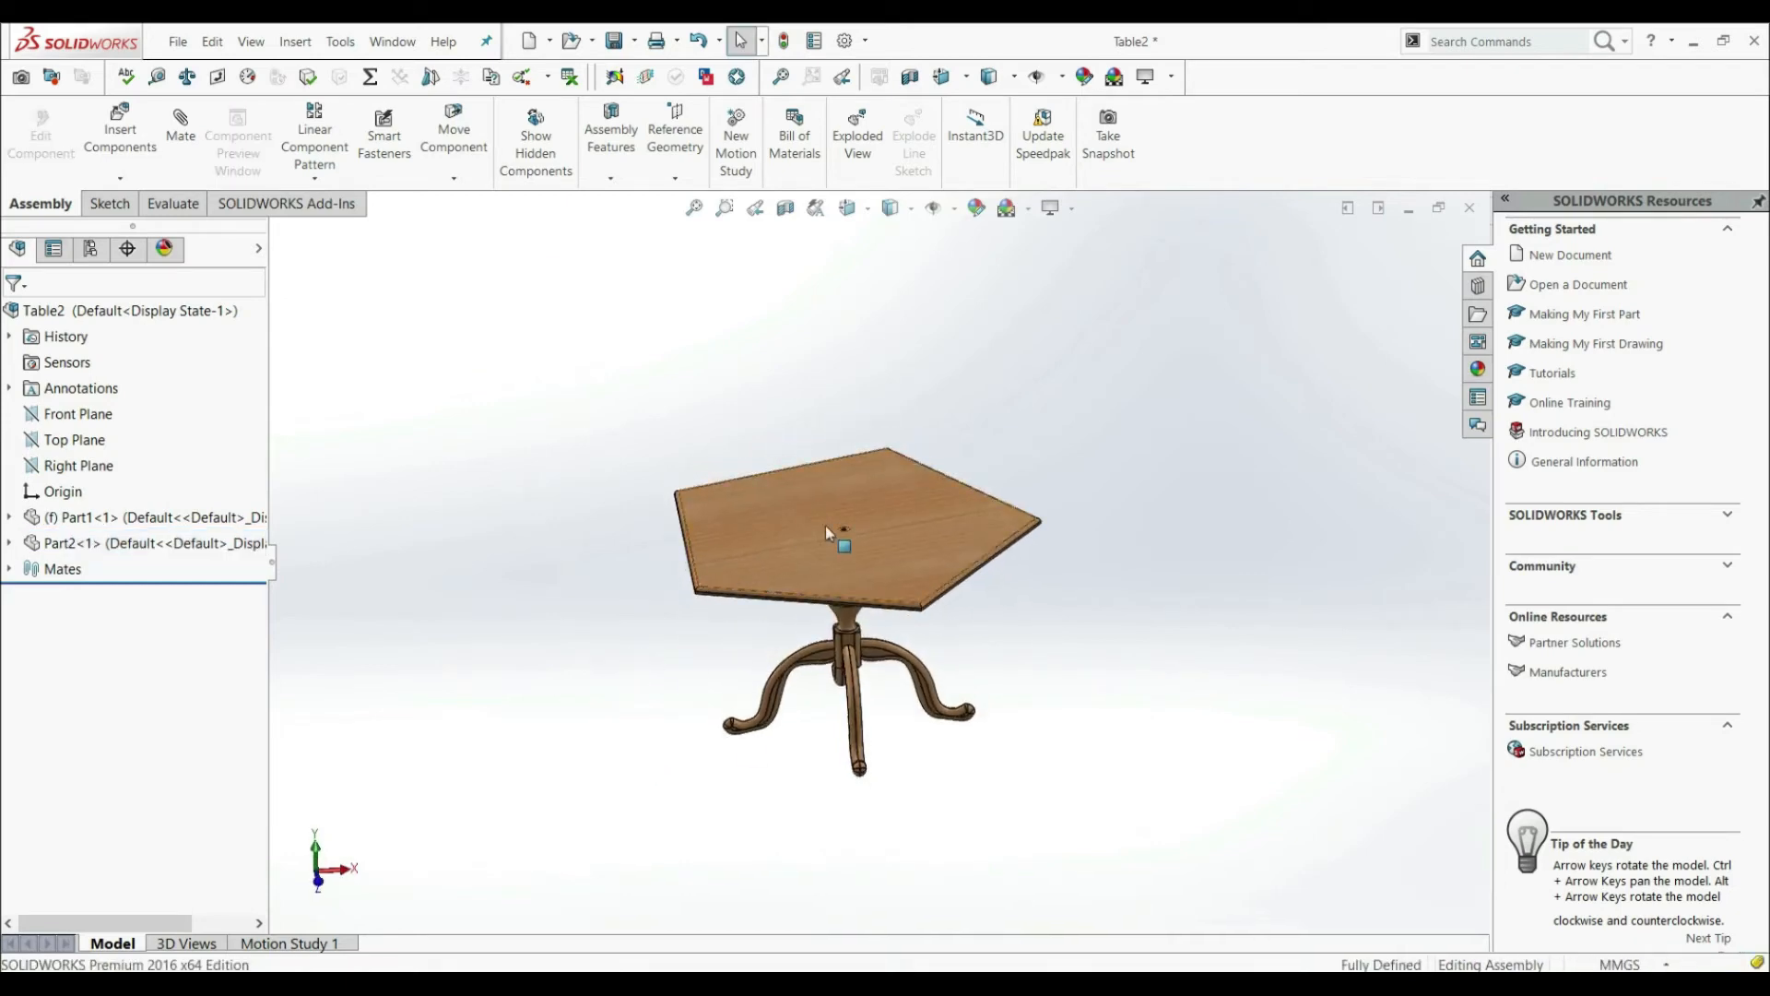
# Reopen the Profile Center mate for editing and turn the tabletop's orientation one step clockwise and back counterclockwise
pyautogui.click(11, 570)
pyautogui.rightClick(85, 601)
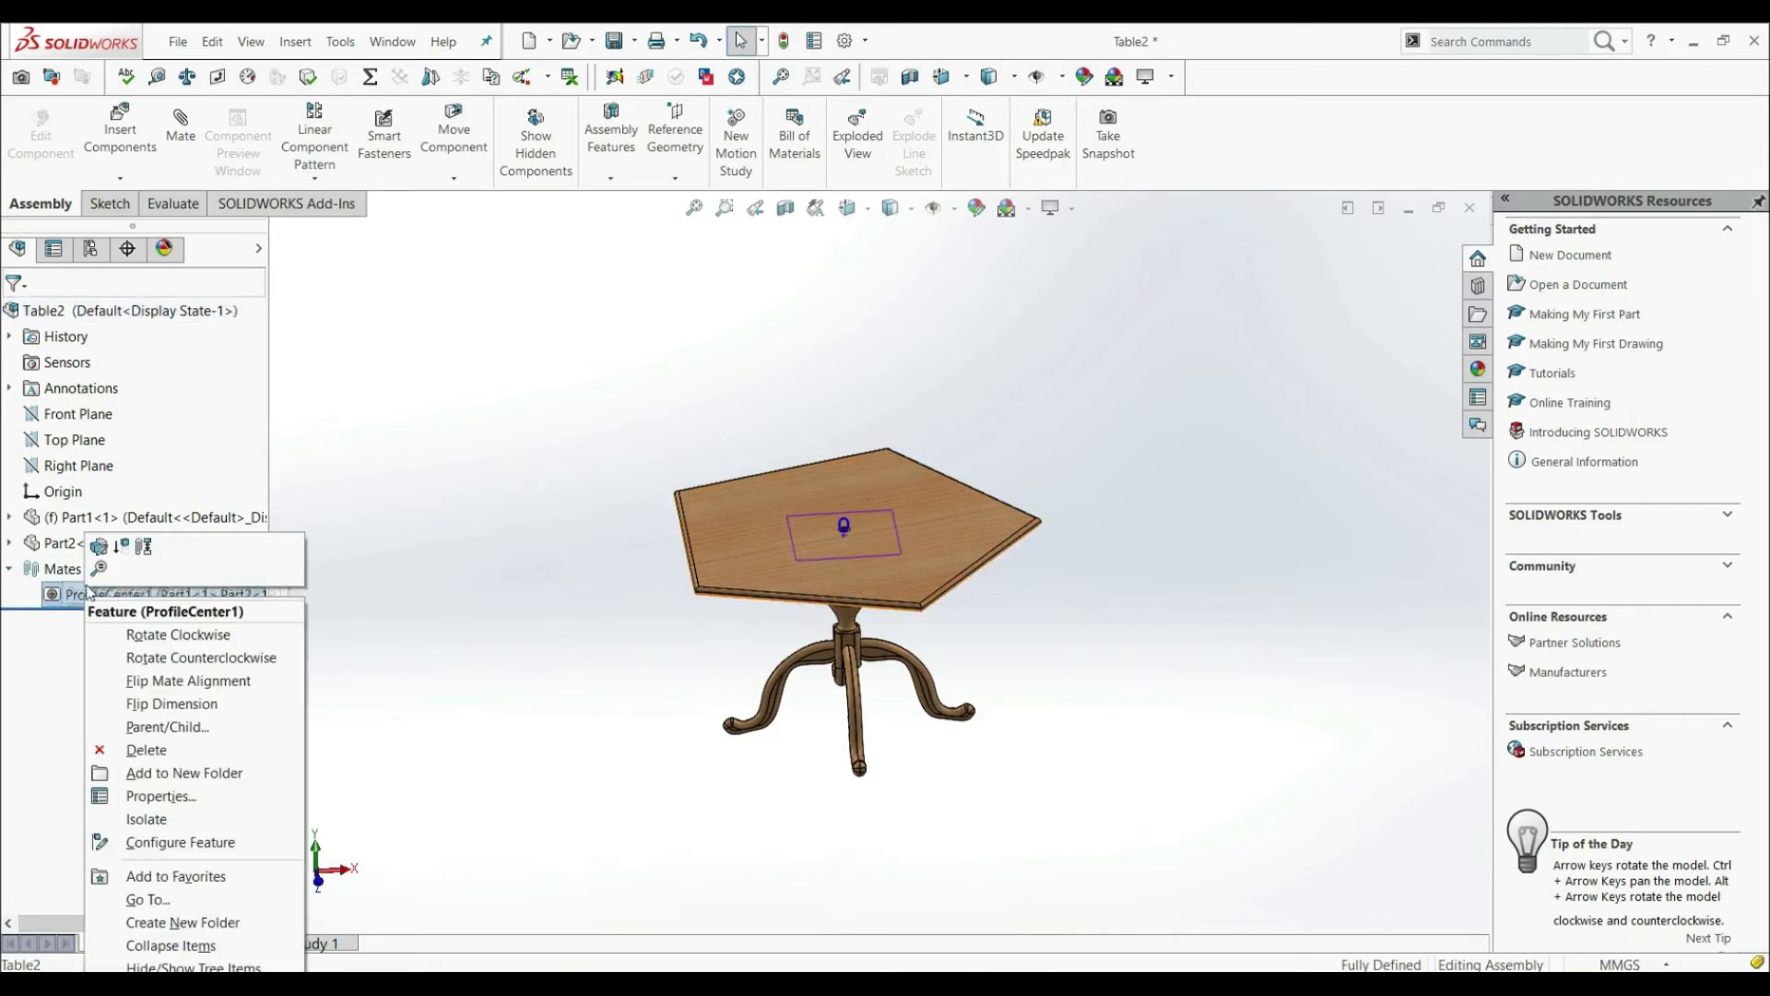
pyautogui.click(101, 546)
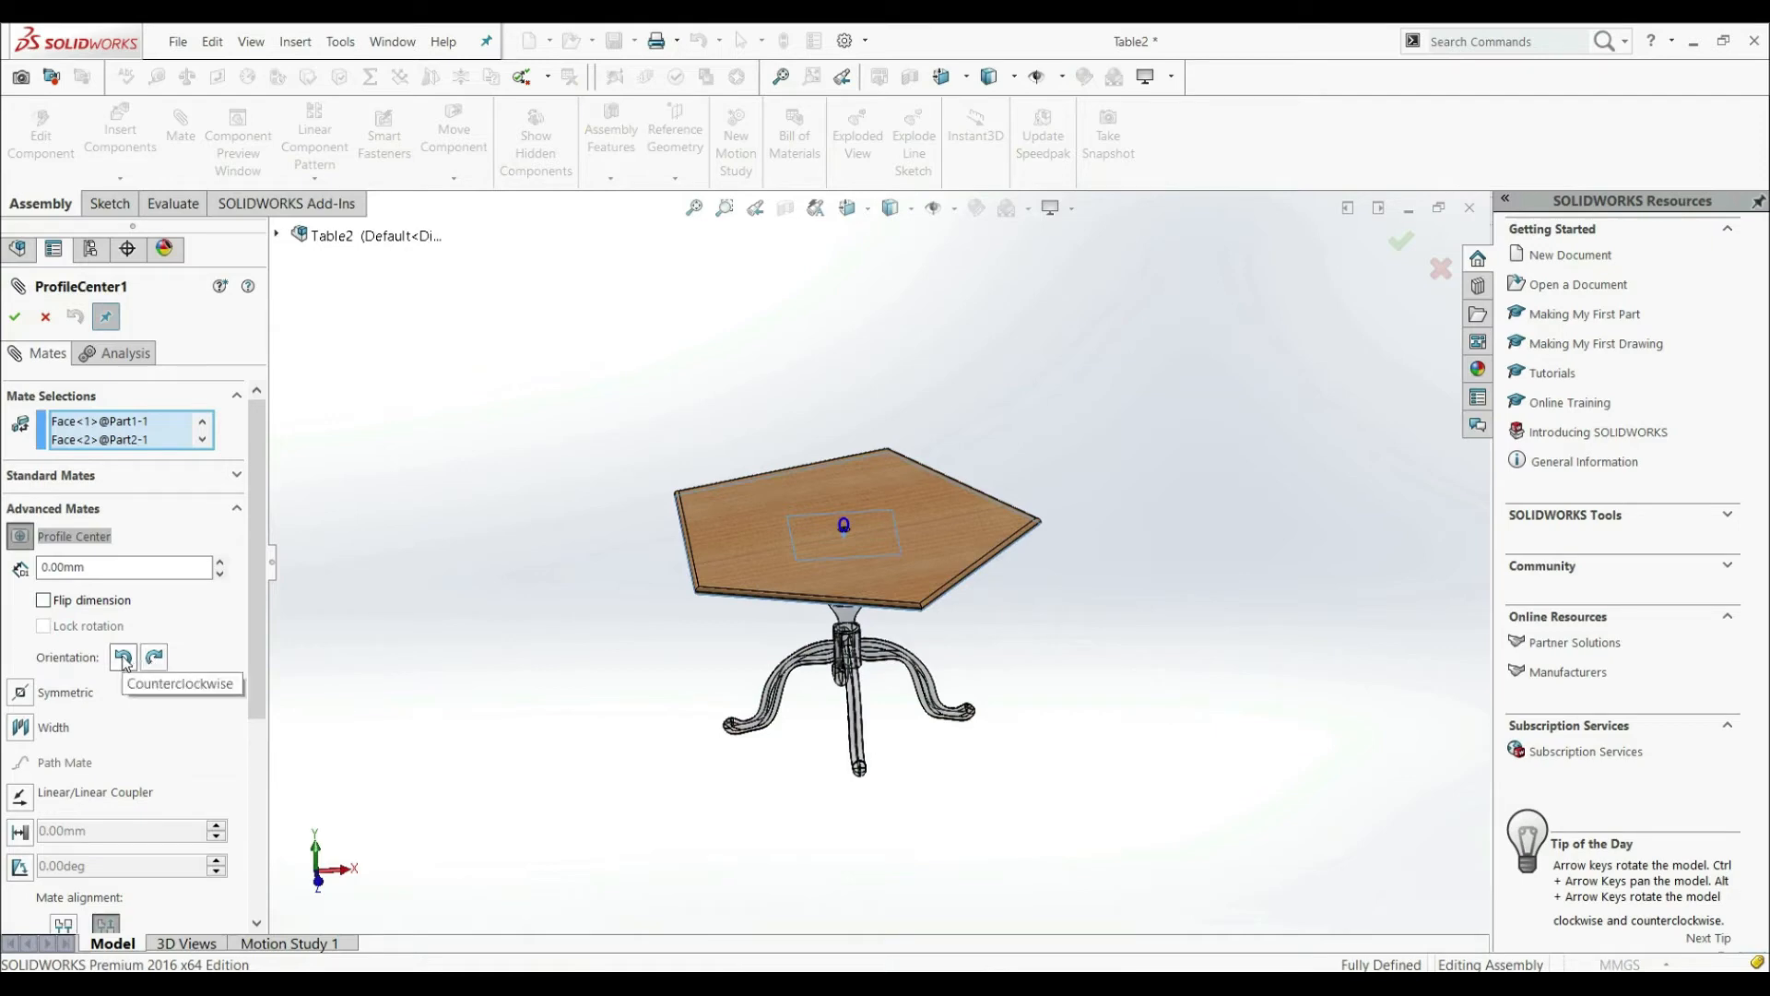
pyautogui.click(155, 658)
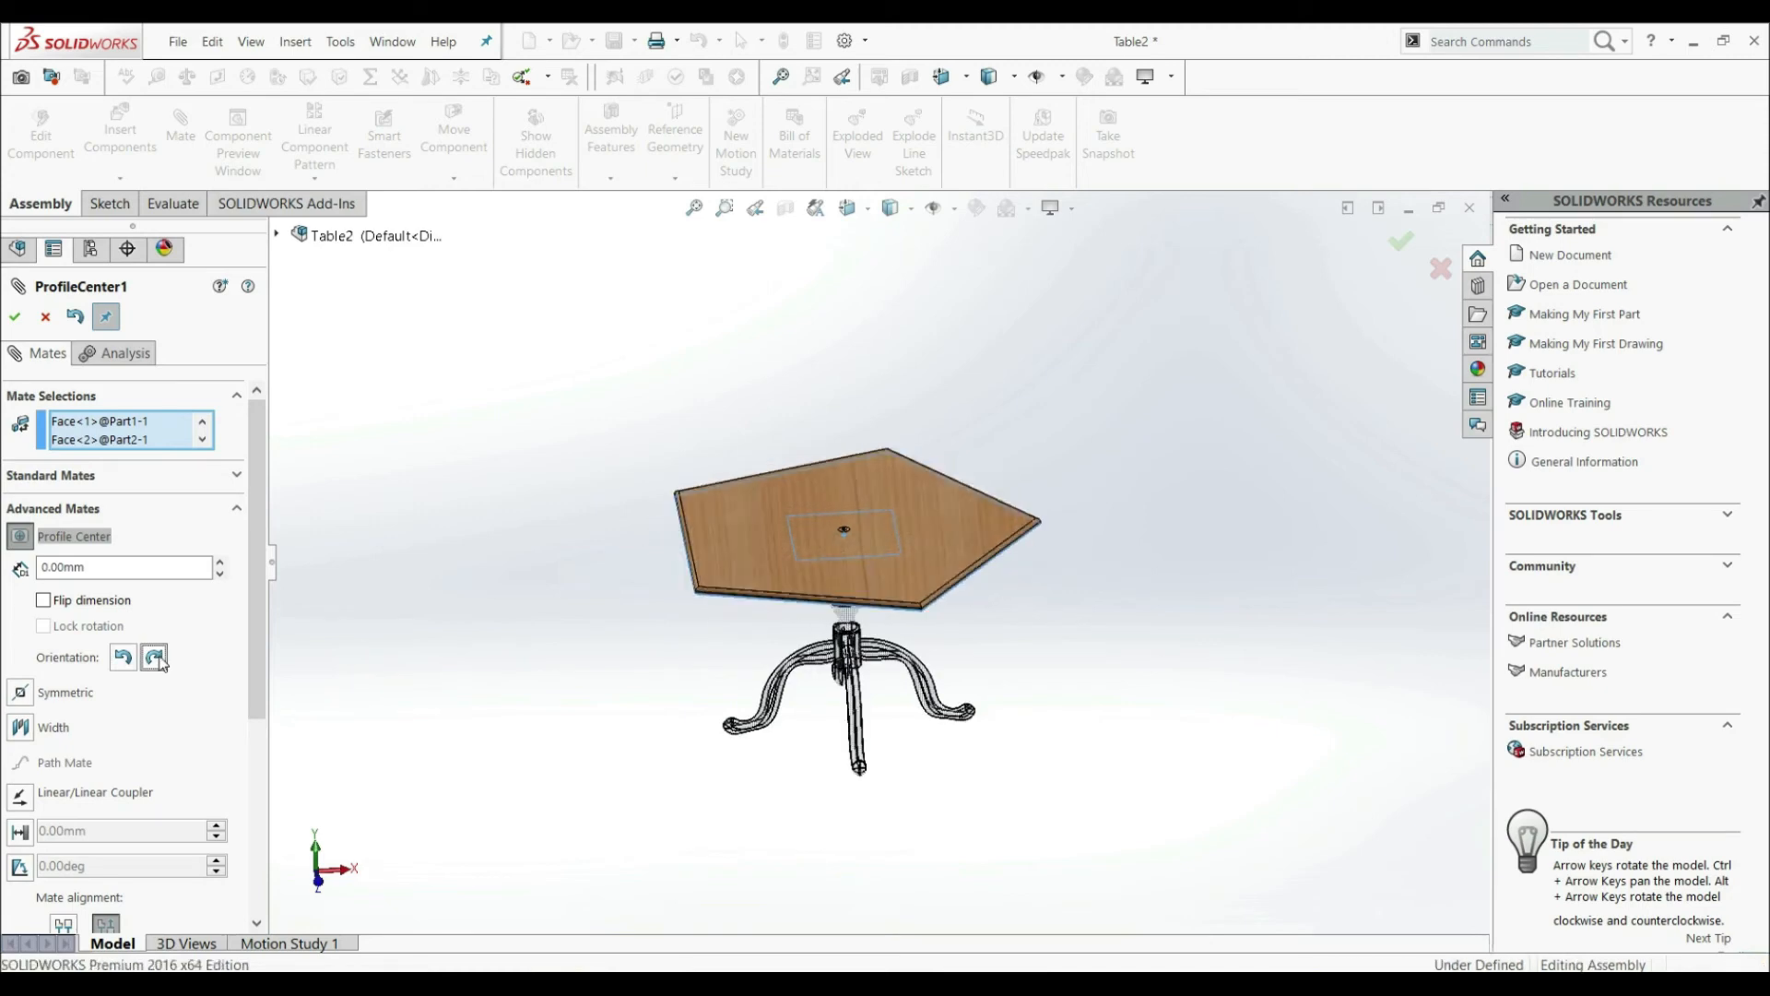
pyautogui.click(123, 656)
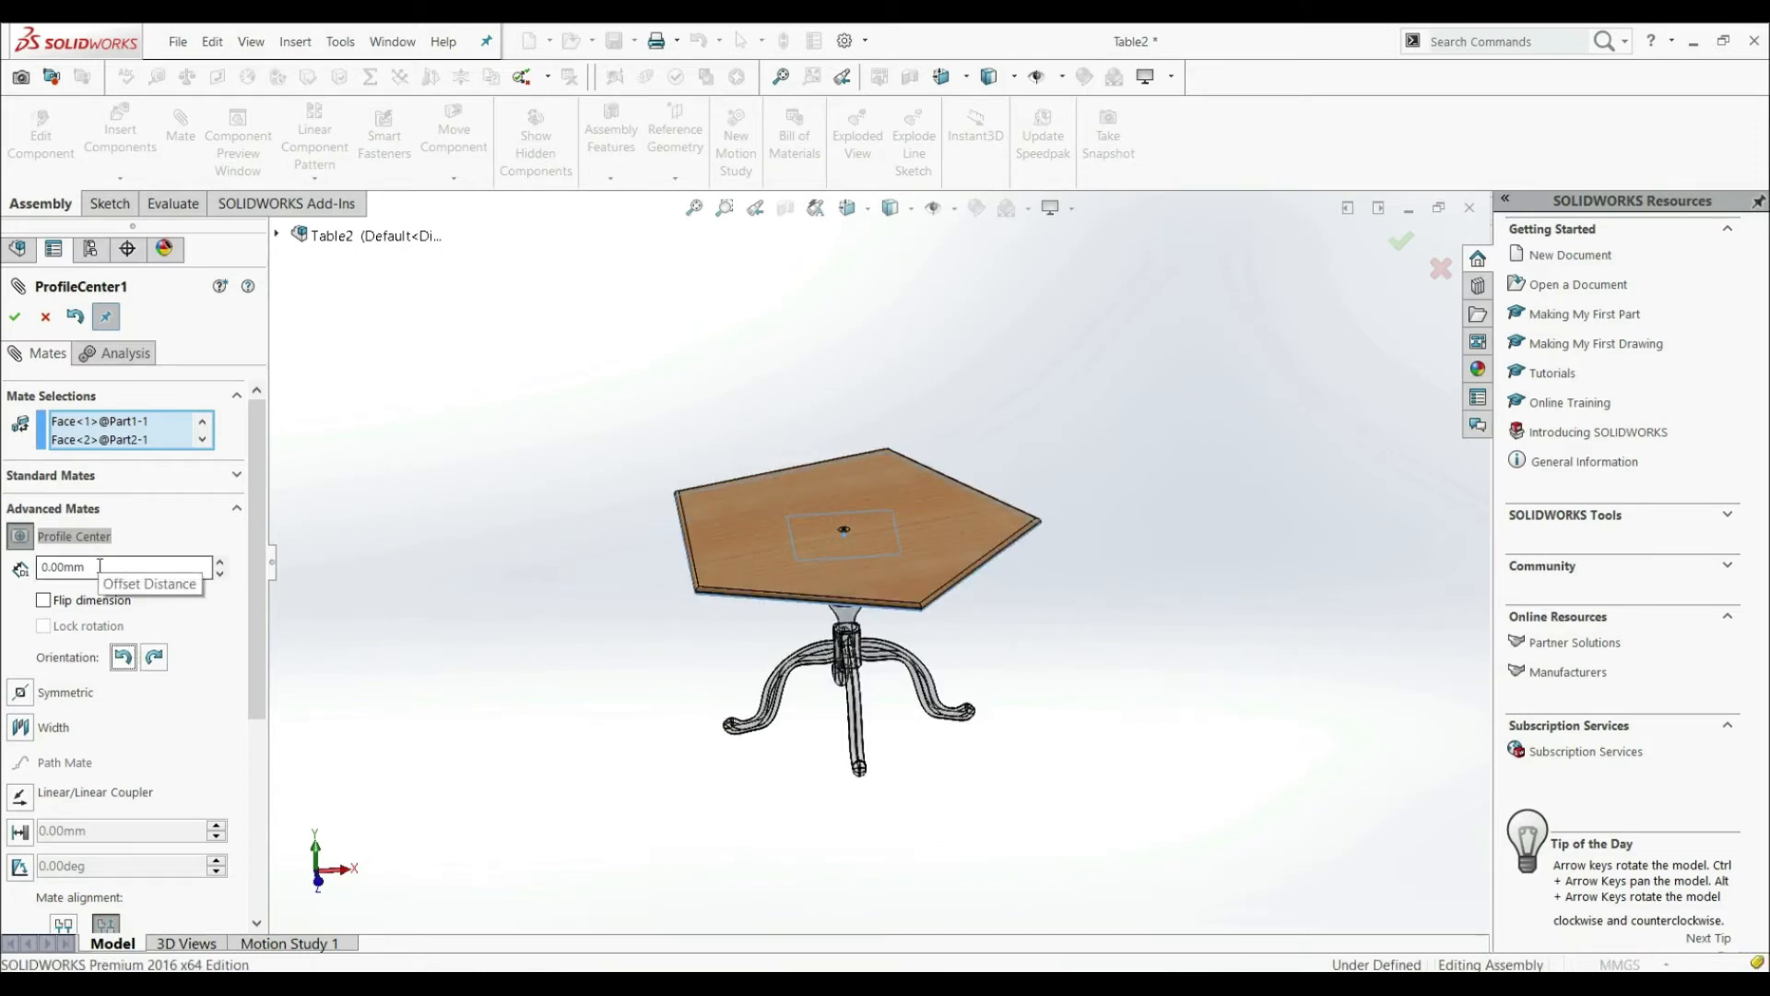
# Set the Profile Center mate's offset distance between the tabletop and the pedestal plate to 5 mm
pyautogui.moveTo(743, 653); pyautogui.dragTo(783, 516, button='middle')
pyautogui.scroll(-5, 804, 544)
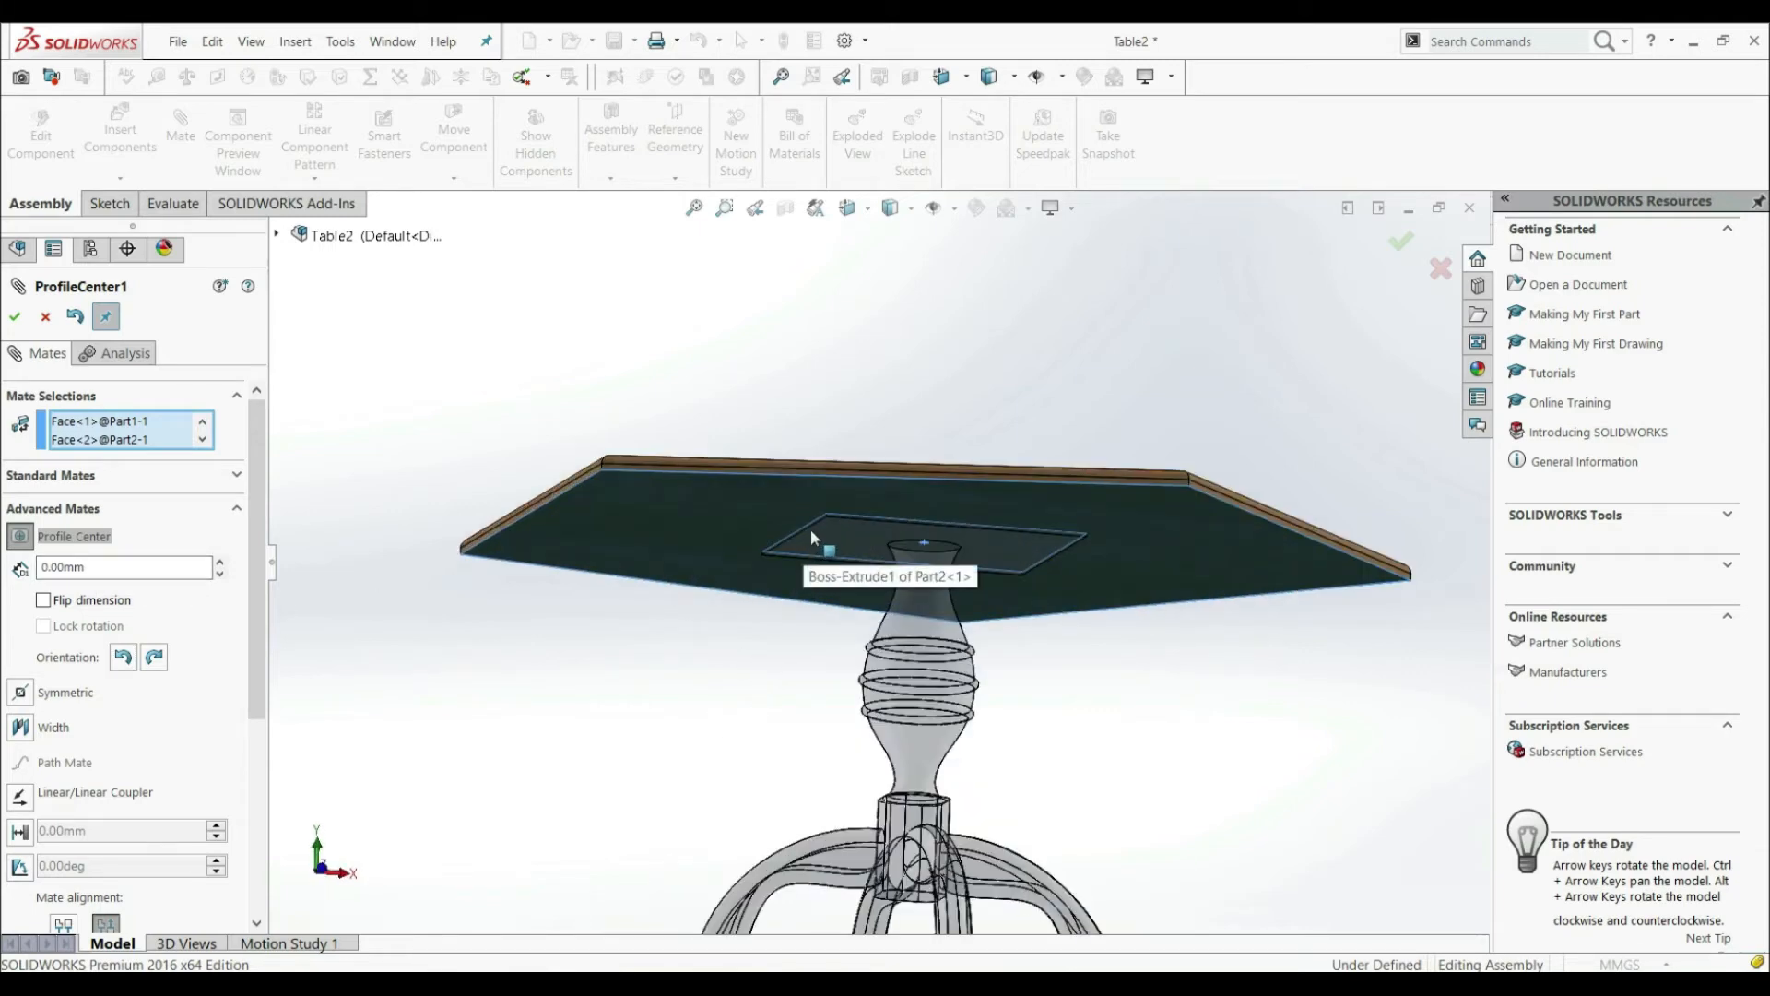
pyautogui.doubleClick(84, 567)
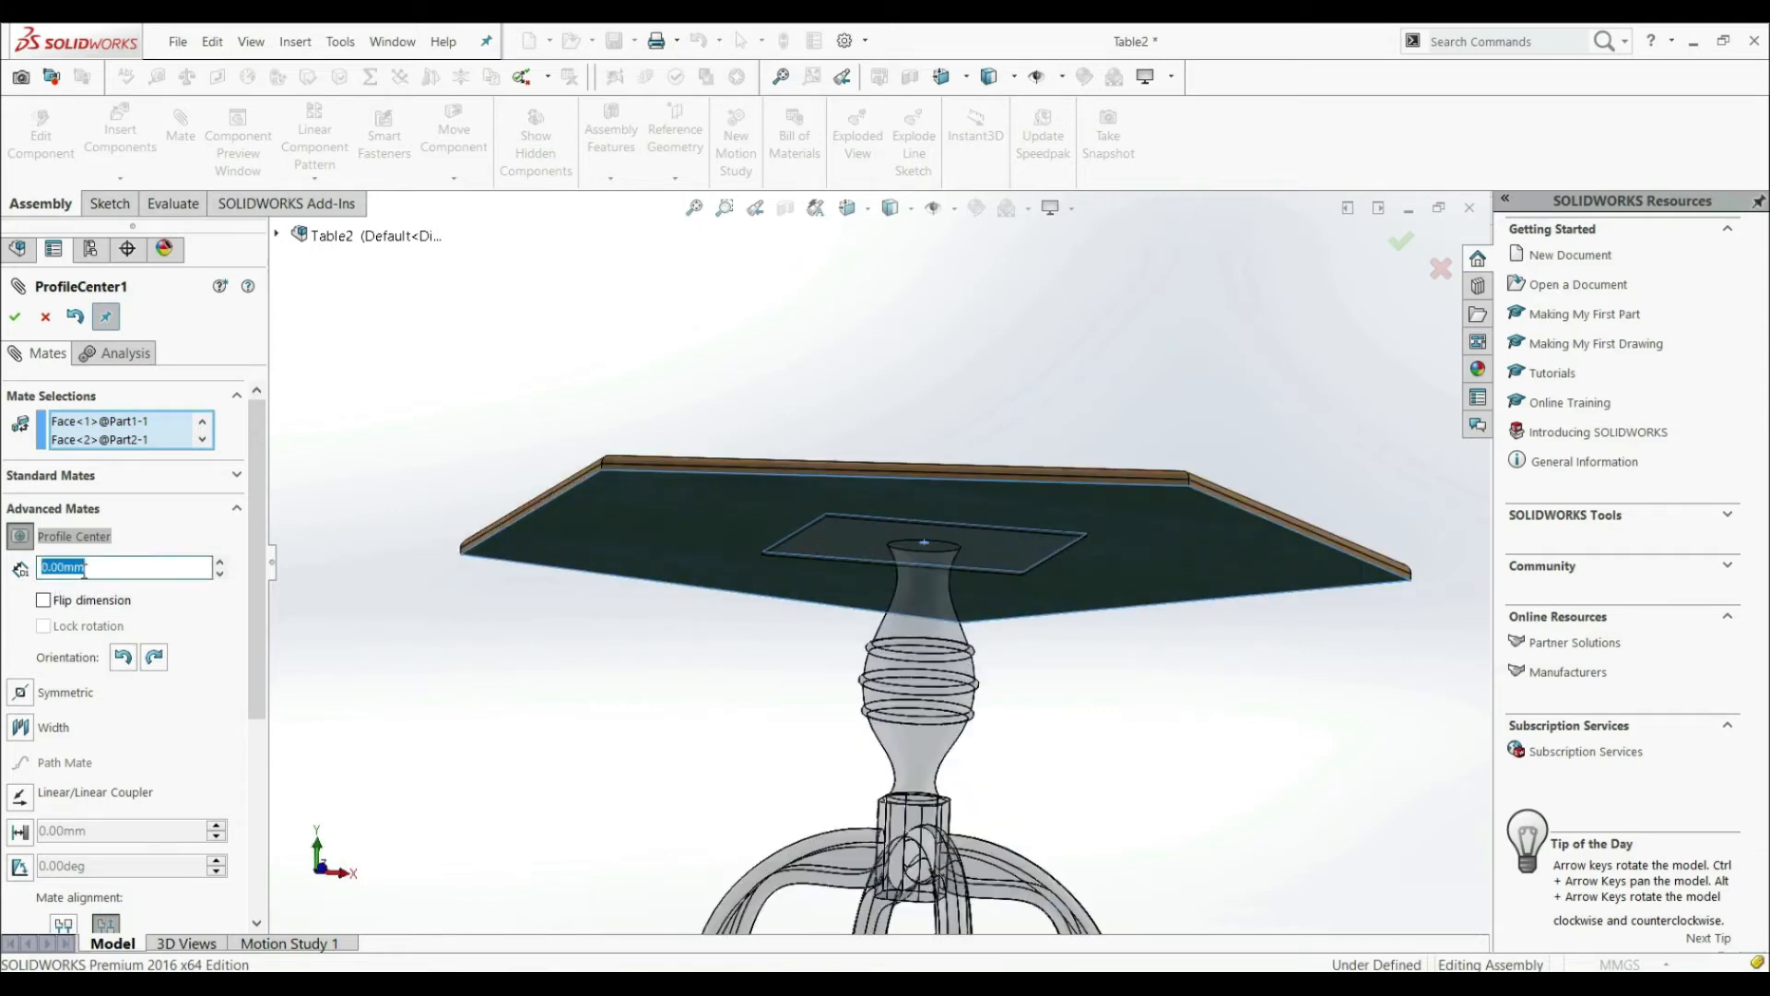
pyautogui.write('5')
pyautogui.press('Return')
pyautogui.moveTo(657, 306); pyautogui.dragTo(721, 422, button='middle')
pyautogui.scroll(-2, 825, 360)
pyautogui.moveTo(825, 367); pyautogui.dragTo(801, 335, button='middle')
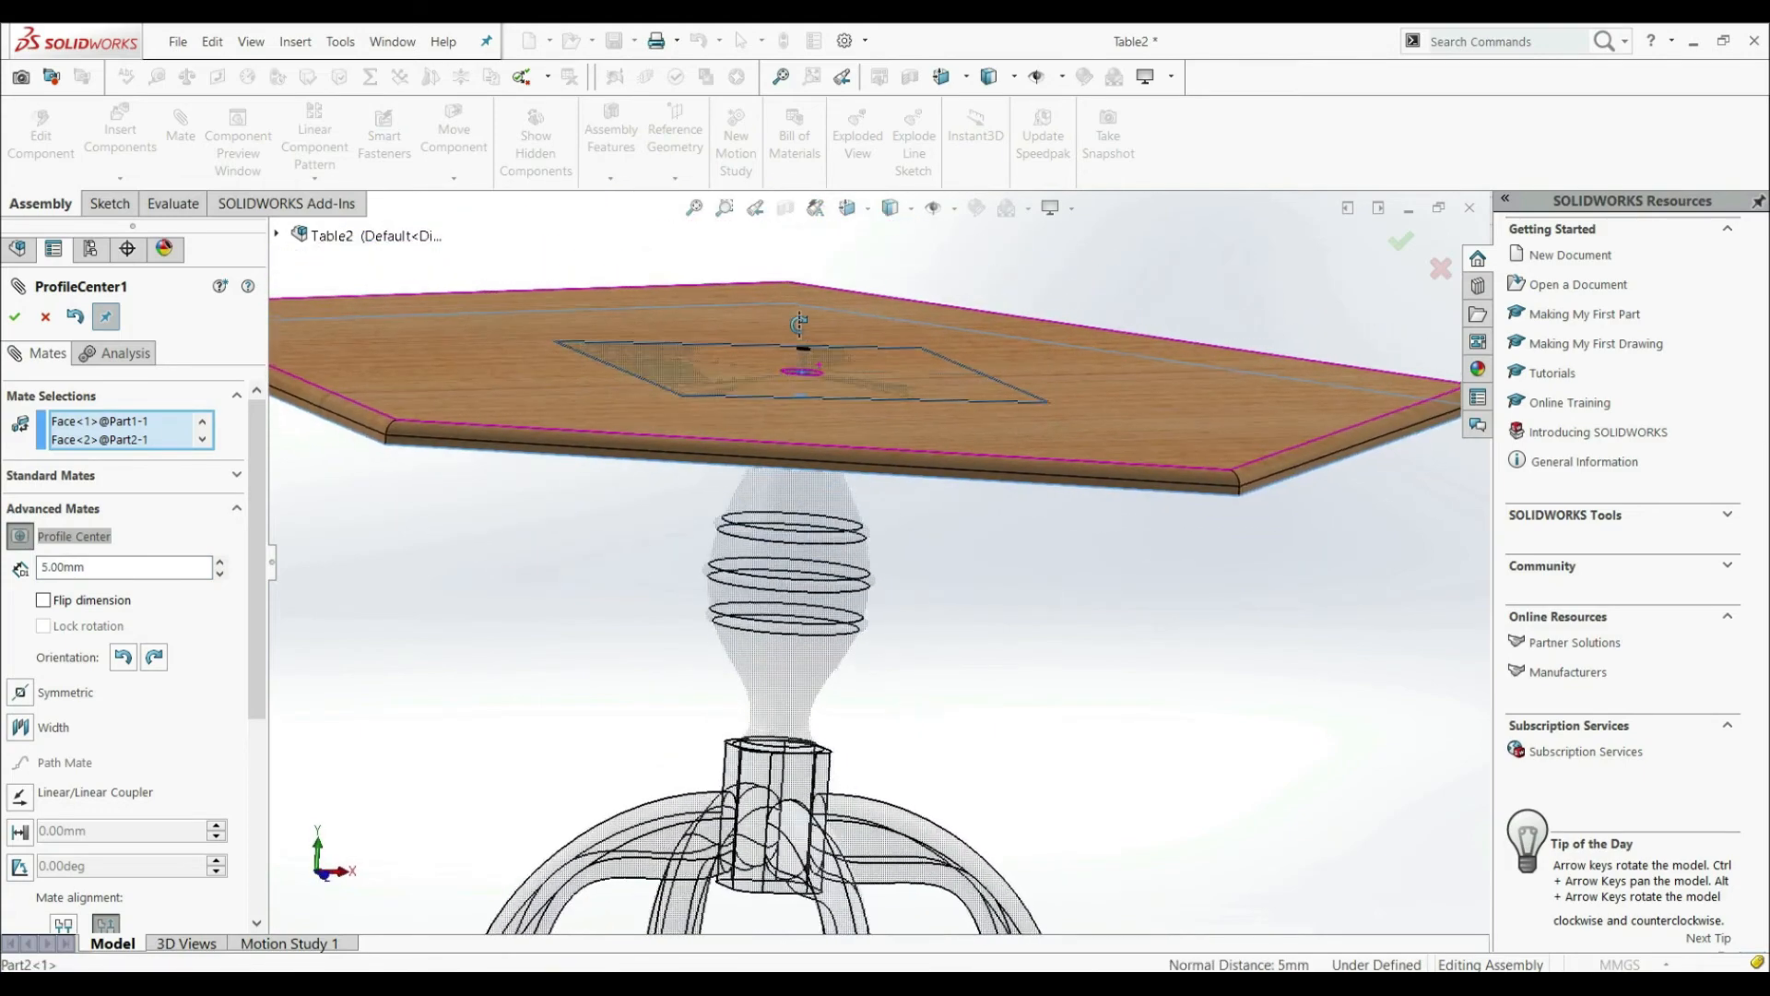
# Flip the mate's offset dimension, accept the edit, and inspect the gap between the pedestal plate and tabletop
pyautogui.click(43, 600)
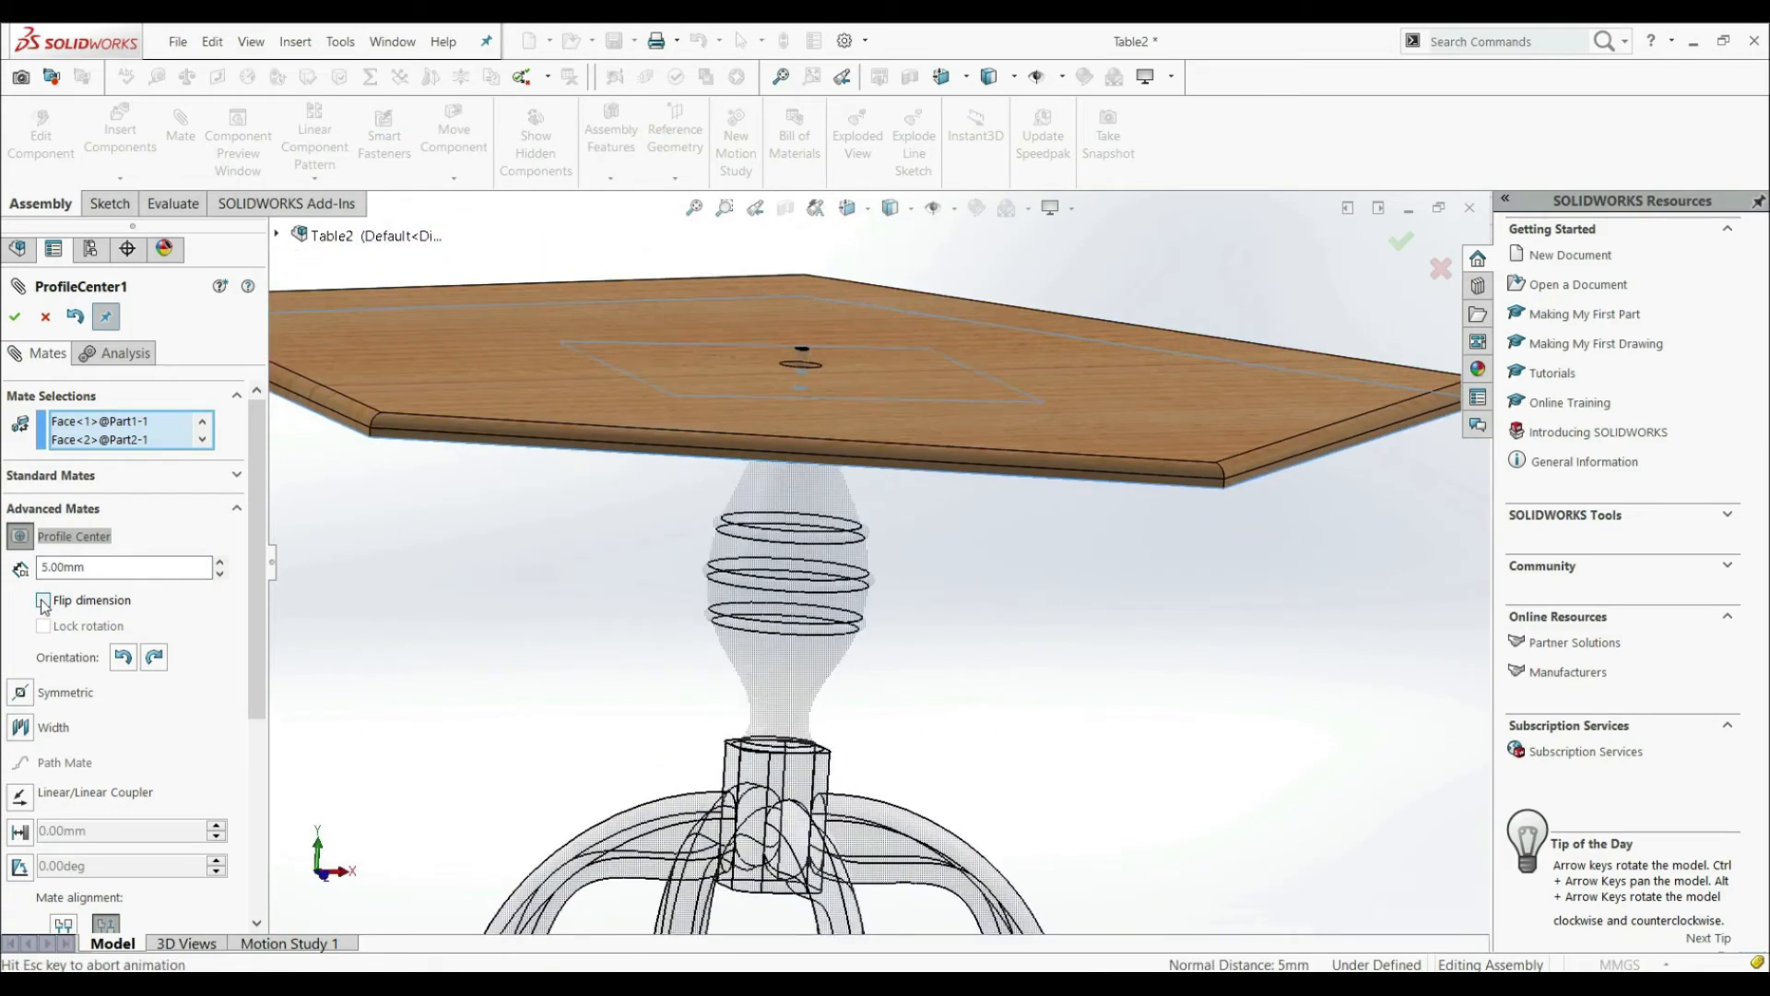
pyautogui.click(15, 316)
pyautogui.click(15, 316)
pyautogui.moveTo(968, 530); pyautogui.dragTo(937, 500, button='middle')
pyautogui.scroll(-2, 690, 381)
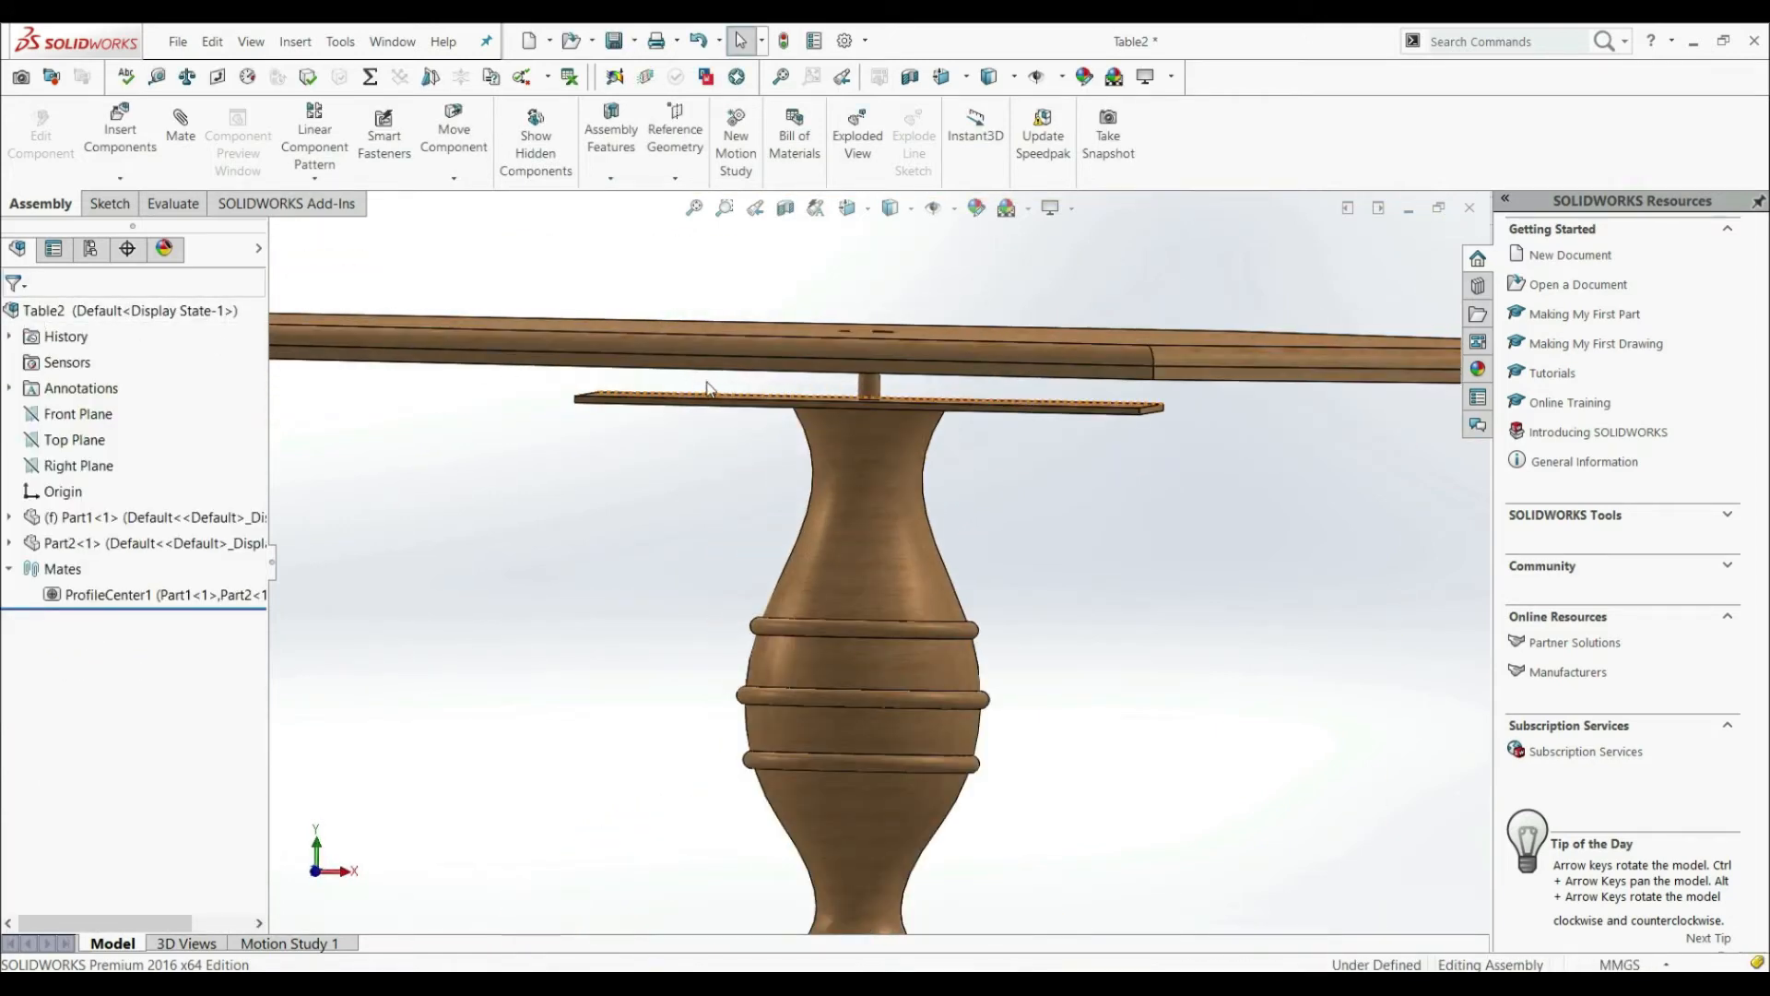
pyautogui.scroll(2, 759, 388)
pyautogui.moveTo(759, 387); pyautogui.dragTo(735, 545, button='middle')
pyautogui.click(700, 527)
pyautogui.click(412, 702)
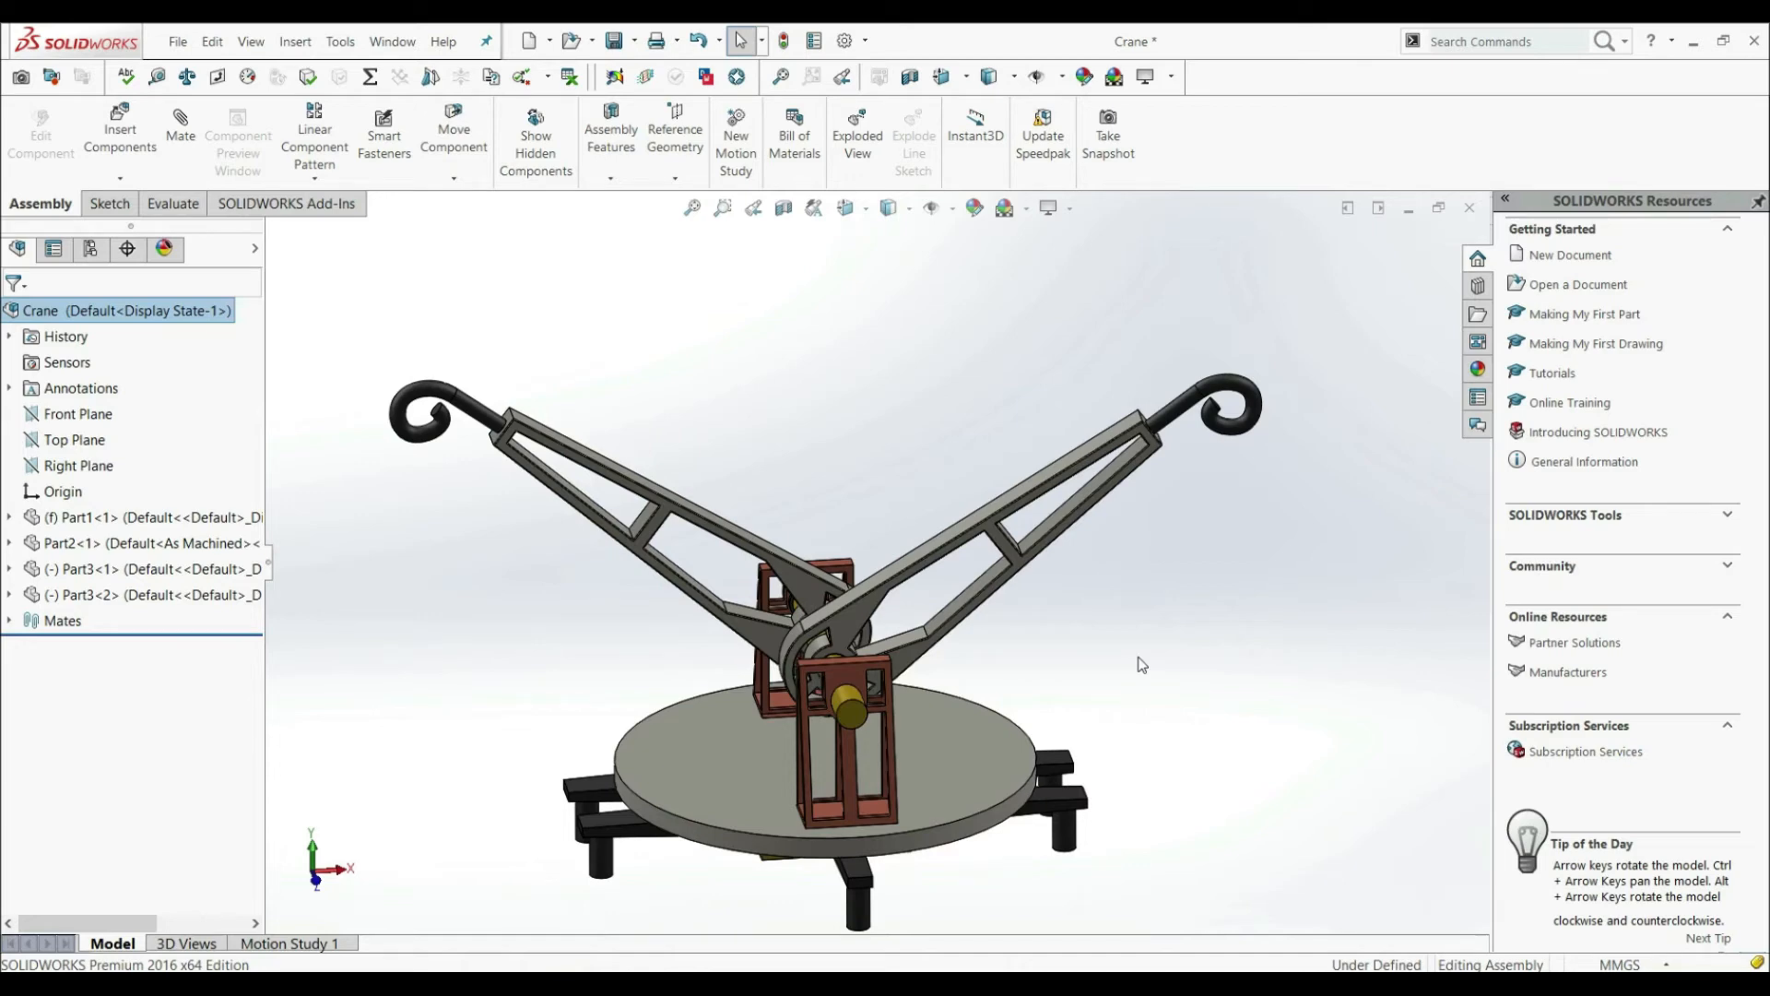
# Swing the two booms of the Crane assembly one at a time to examine how they move independently
pyautogui.moveTo(1123, 468); pyautogui.dragTo(1135, 505)
pyautogui.moveTo(611, 531); pyautogui.dragTo(529, 624)
pyautogui.moveTo(529, 625); pyautogui.dragTo(885, 576, button='middle')
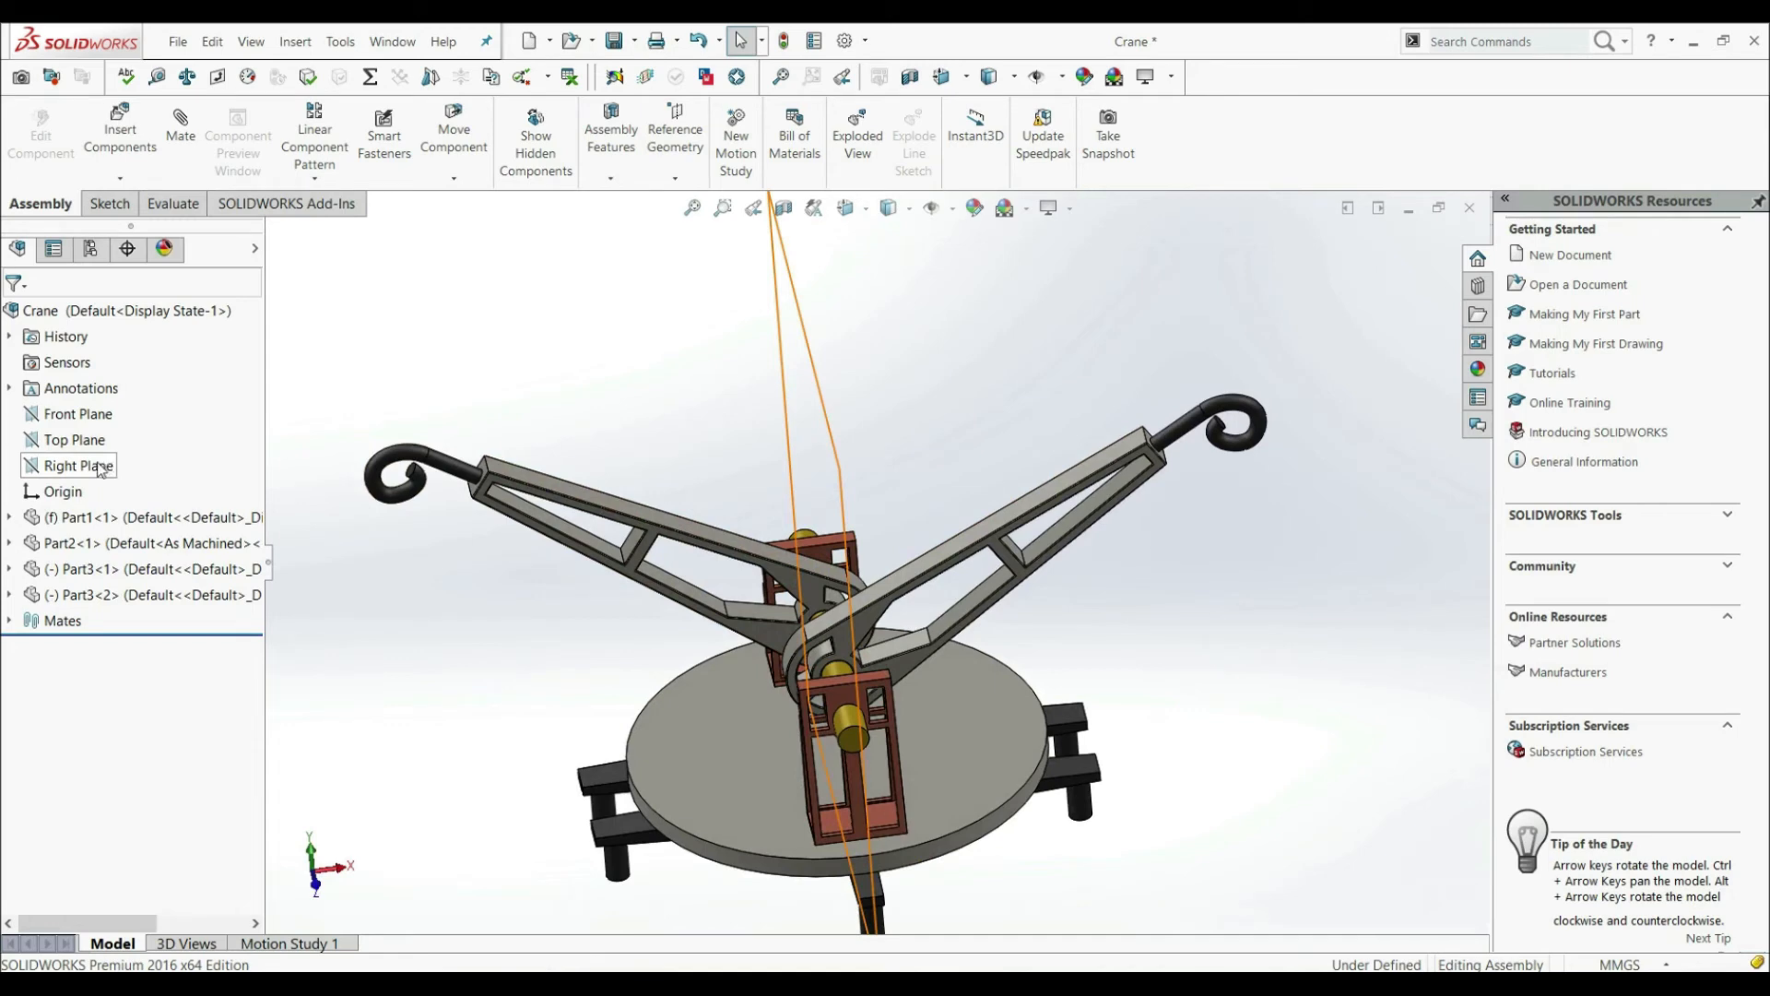
# Lower both crane booms separately and undo the movement
pyautogui.moveTo(1125, 597); pyautogui.dragTo(1096, 482, button='middle')
pyautogui.moveTo(1095, 486); pyautogui.dragTo(1128, 558)
pyautogui.moveTo(678, 550); pyautogui.dragTo(467, 625)
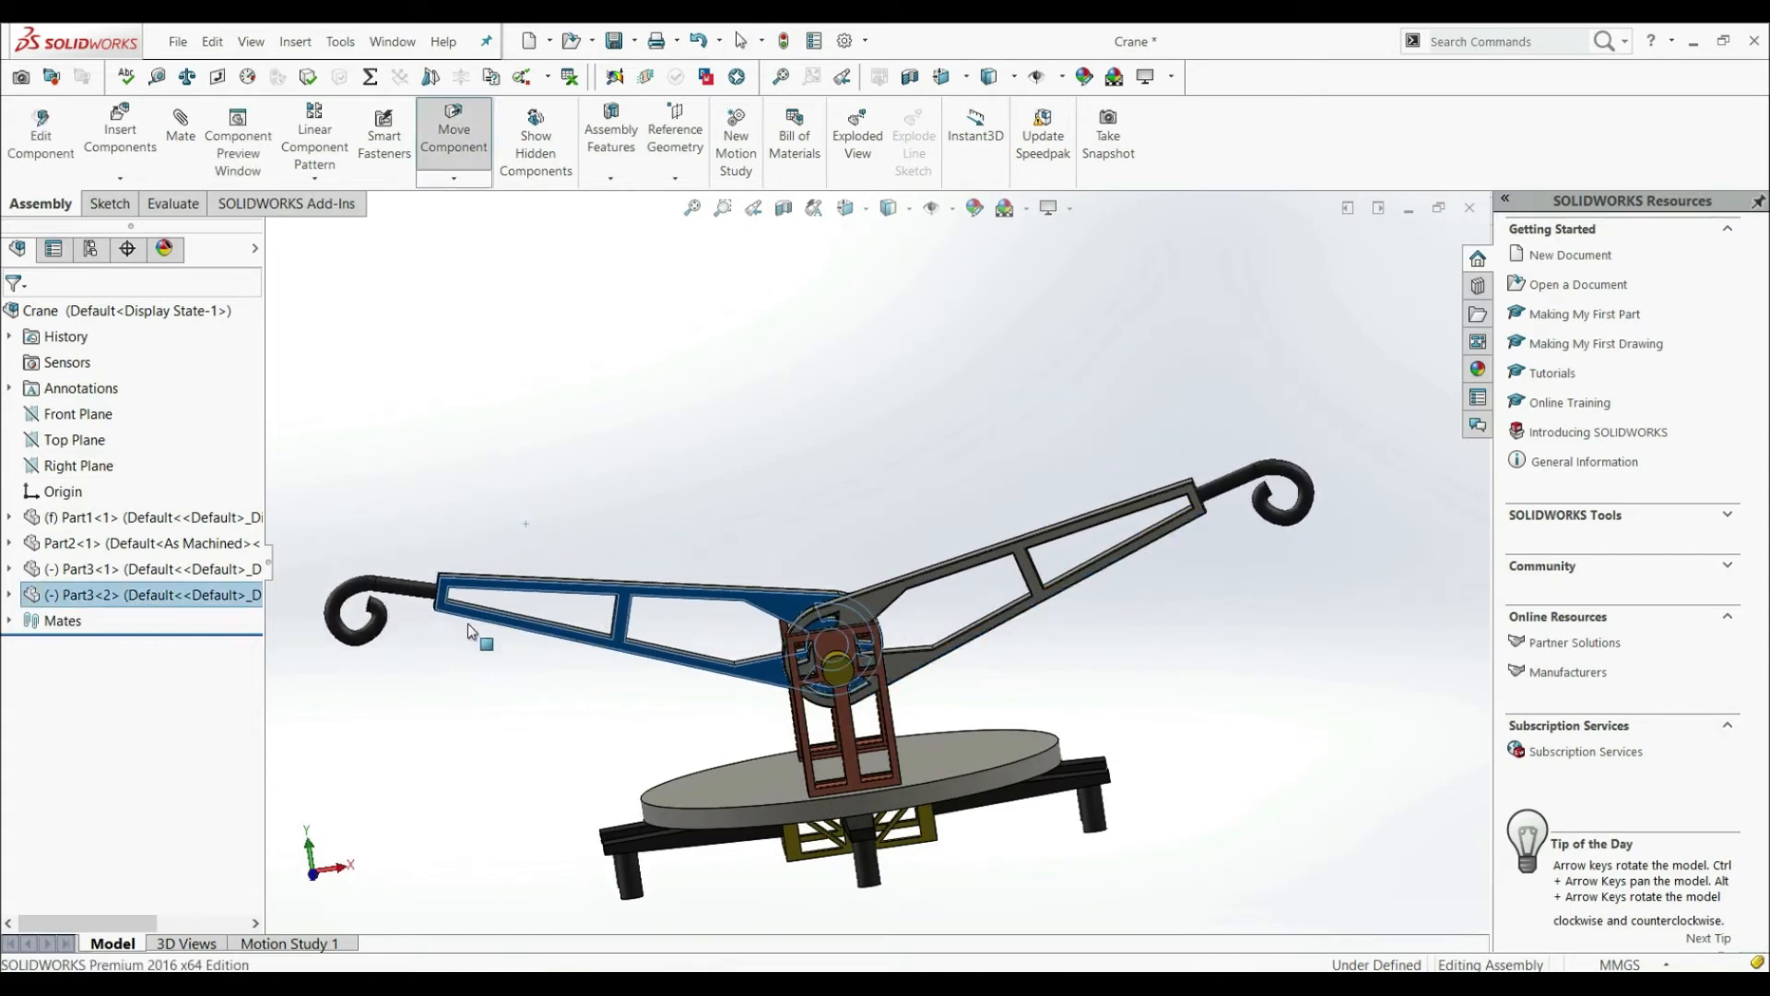
pyautogui.hotkey('ctrl', 'z')
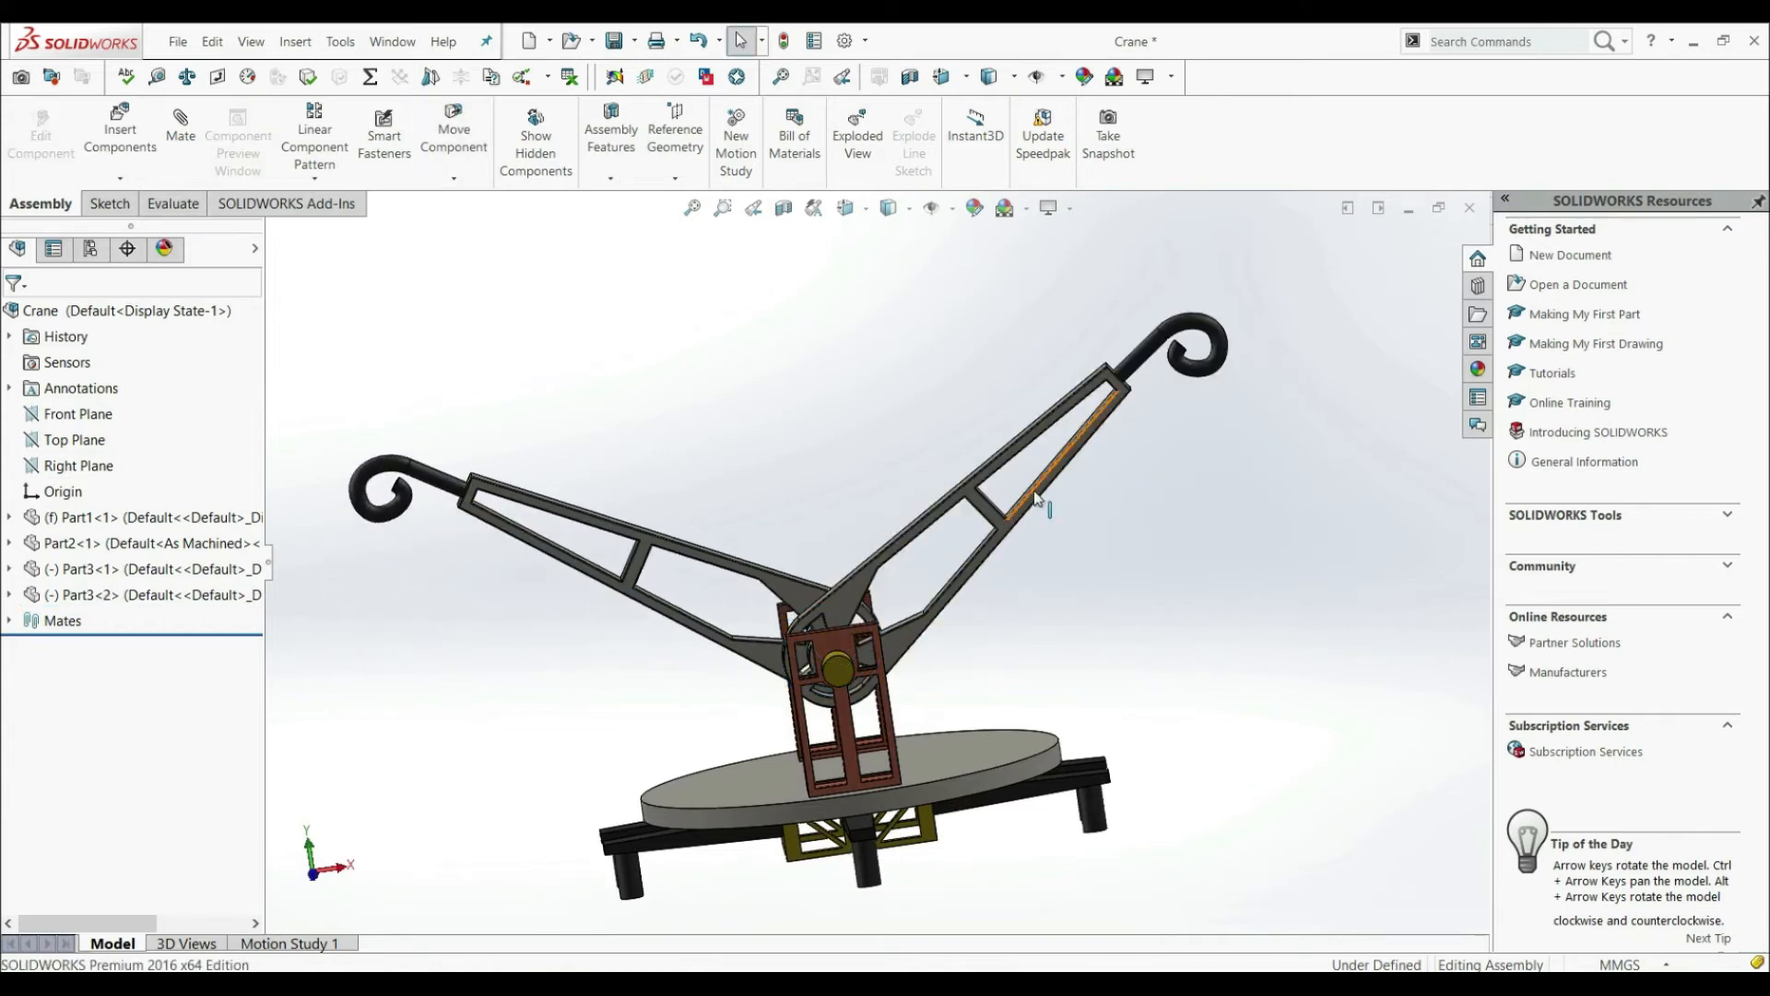
pyautogui.moveTo(1035, 492)
pyautogui.mouseDown()
pyautogui.moveTo(1053, 514)
pyautogui.moveTo(1037, 494)
pyautogui.mouseUp()
pyautogui.press('Escape')
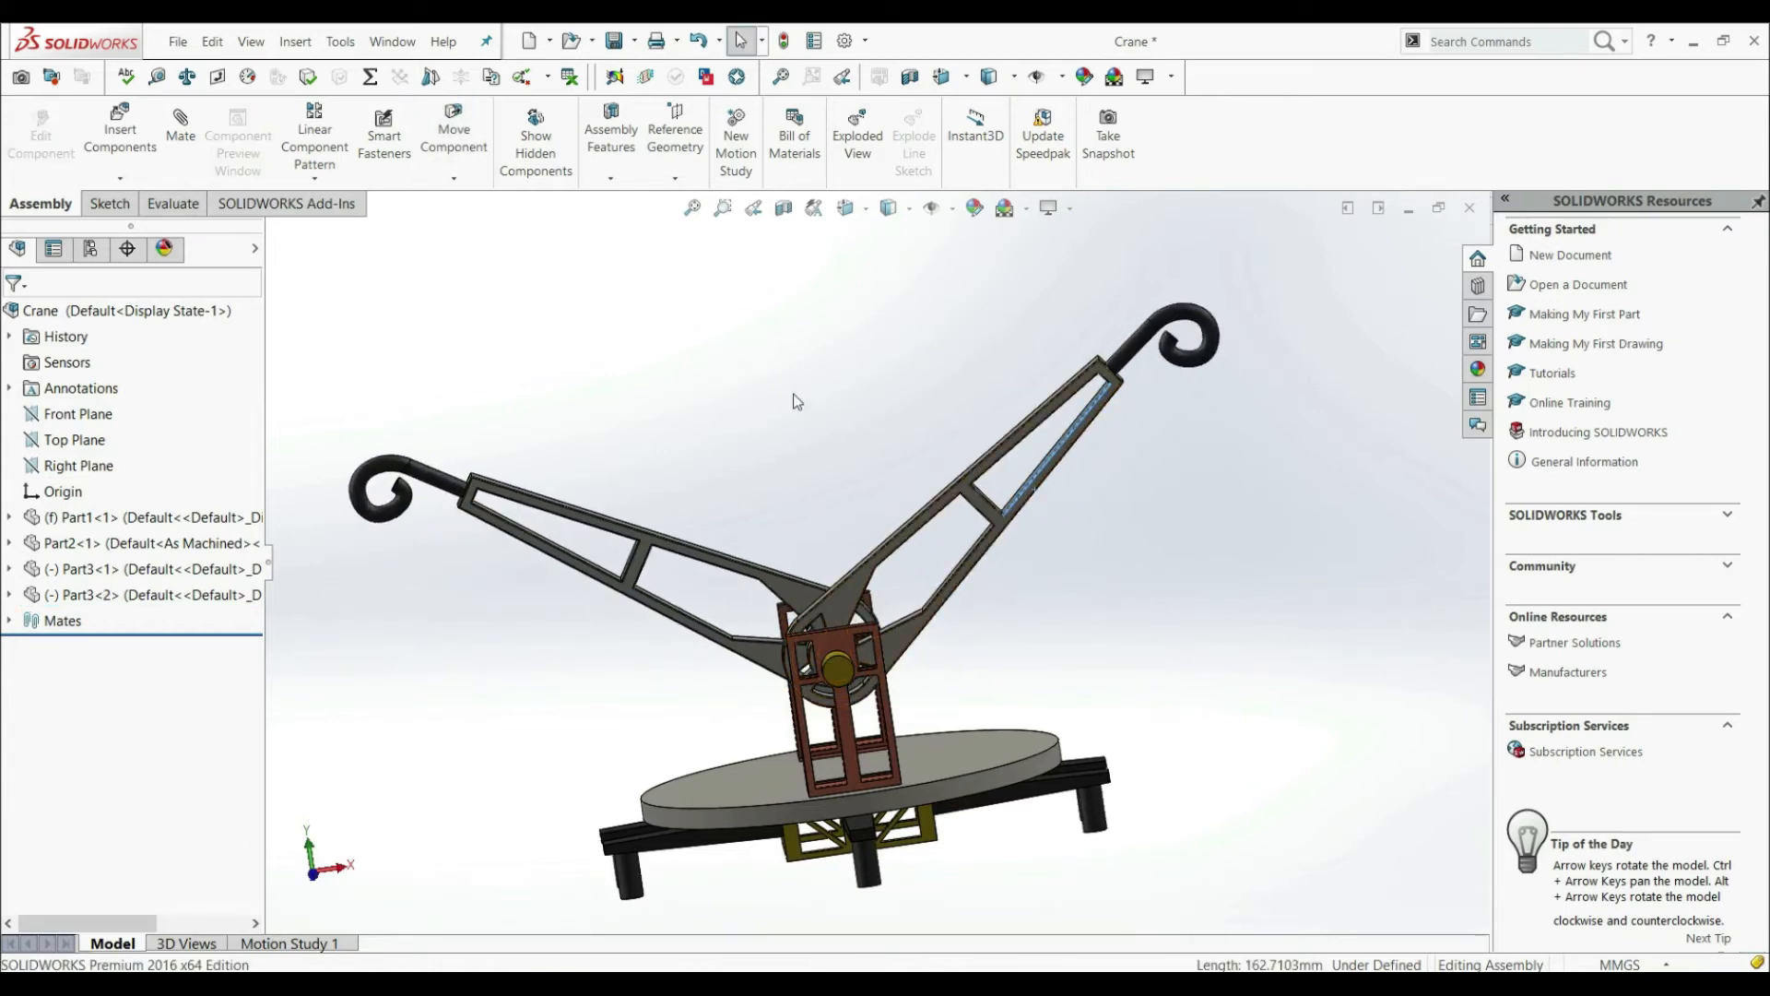
pyautogui.moveTo(672, 440); pyautogui.dragTo(767, 482, button='middle')
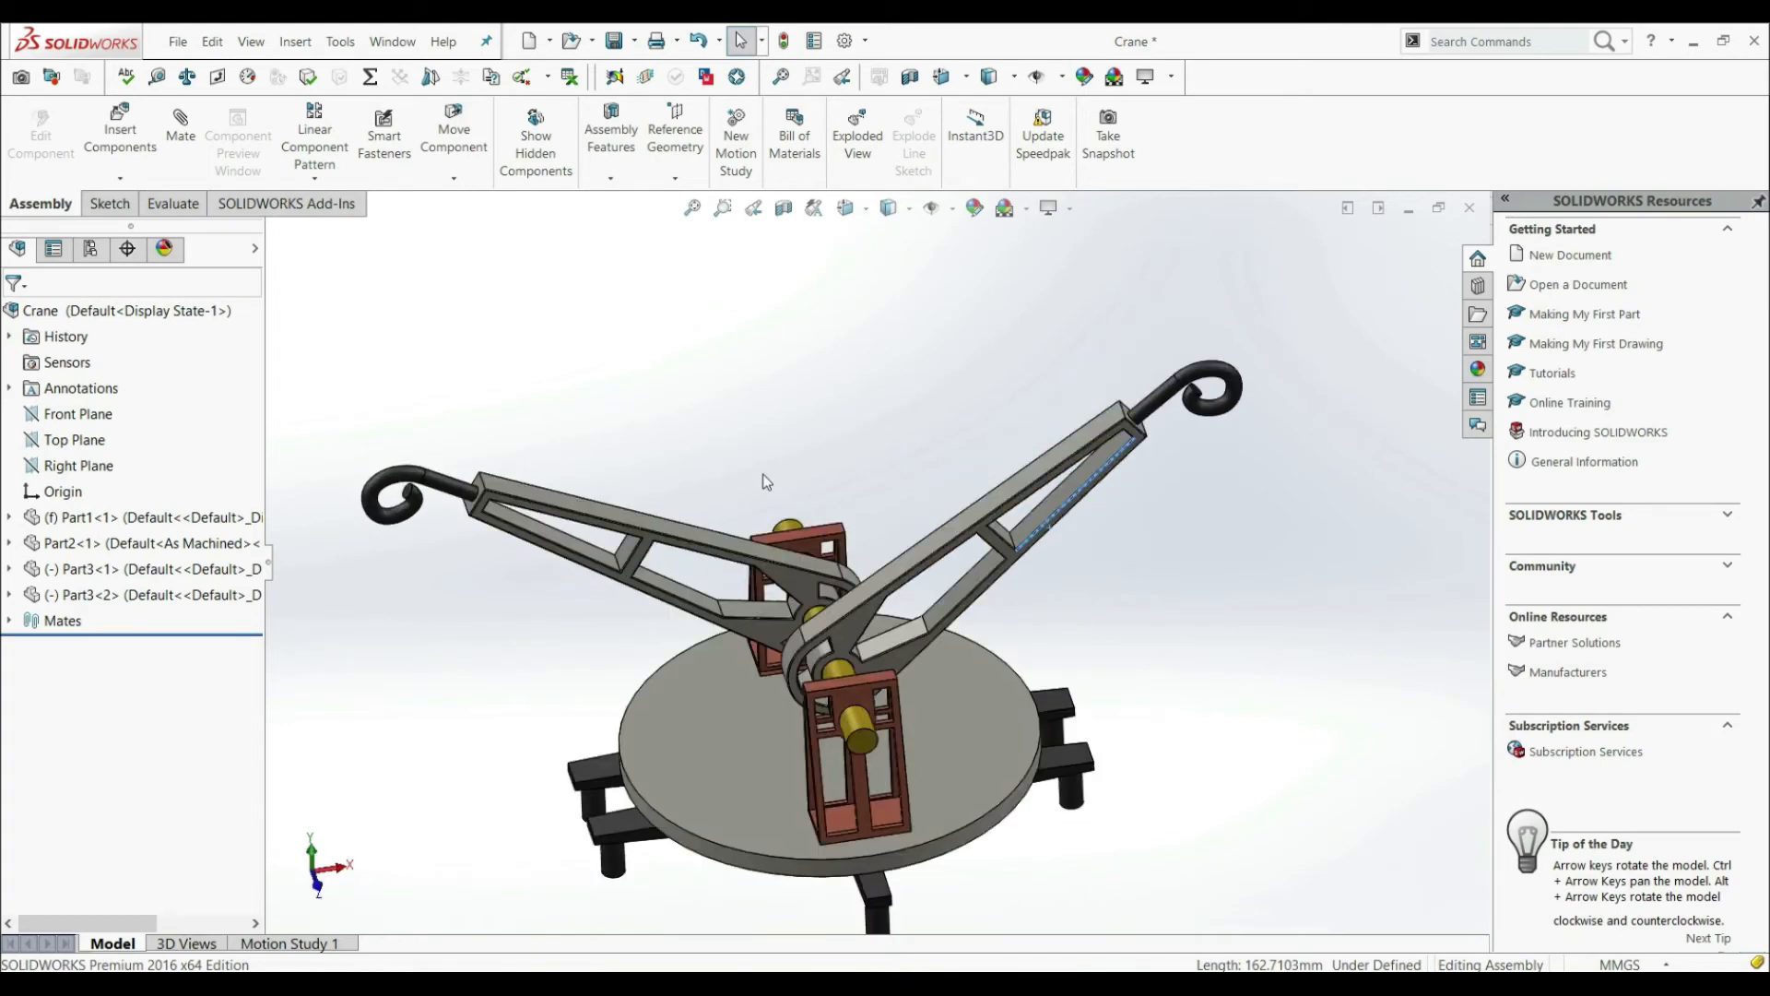
# Start a Symmetric advanced mate in the Crane assembly with the Right Plane as its symmetry plane
pyautogui.click(172, 141)
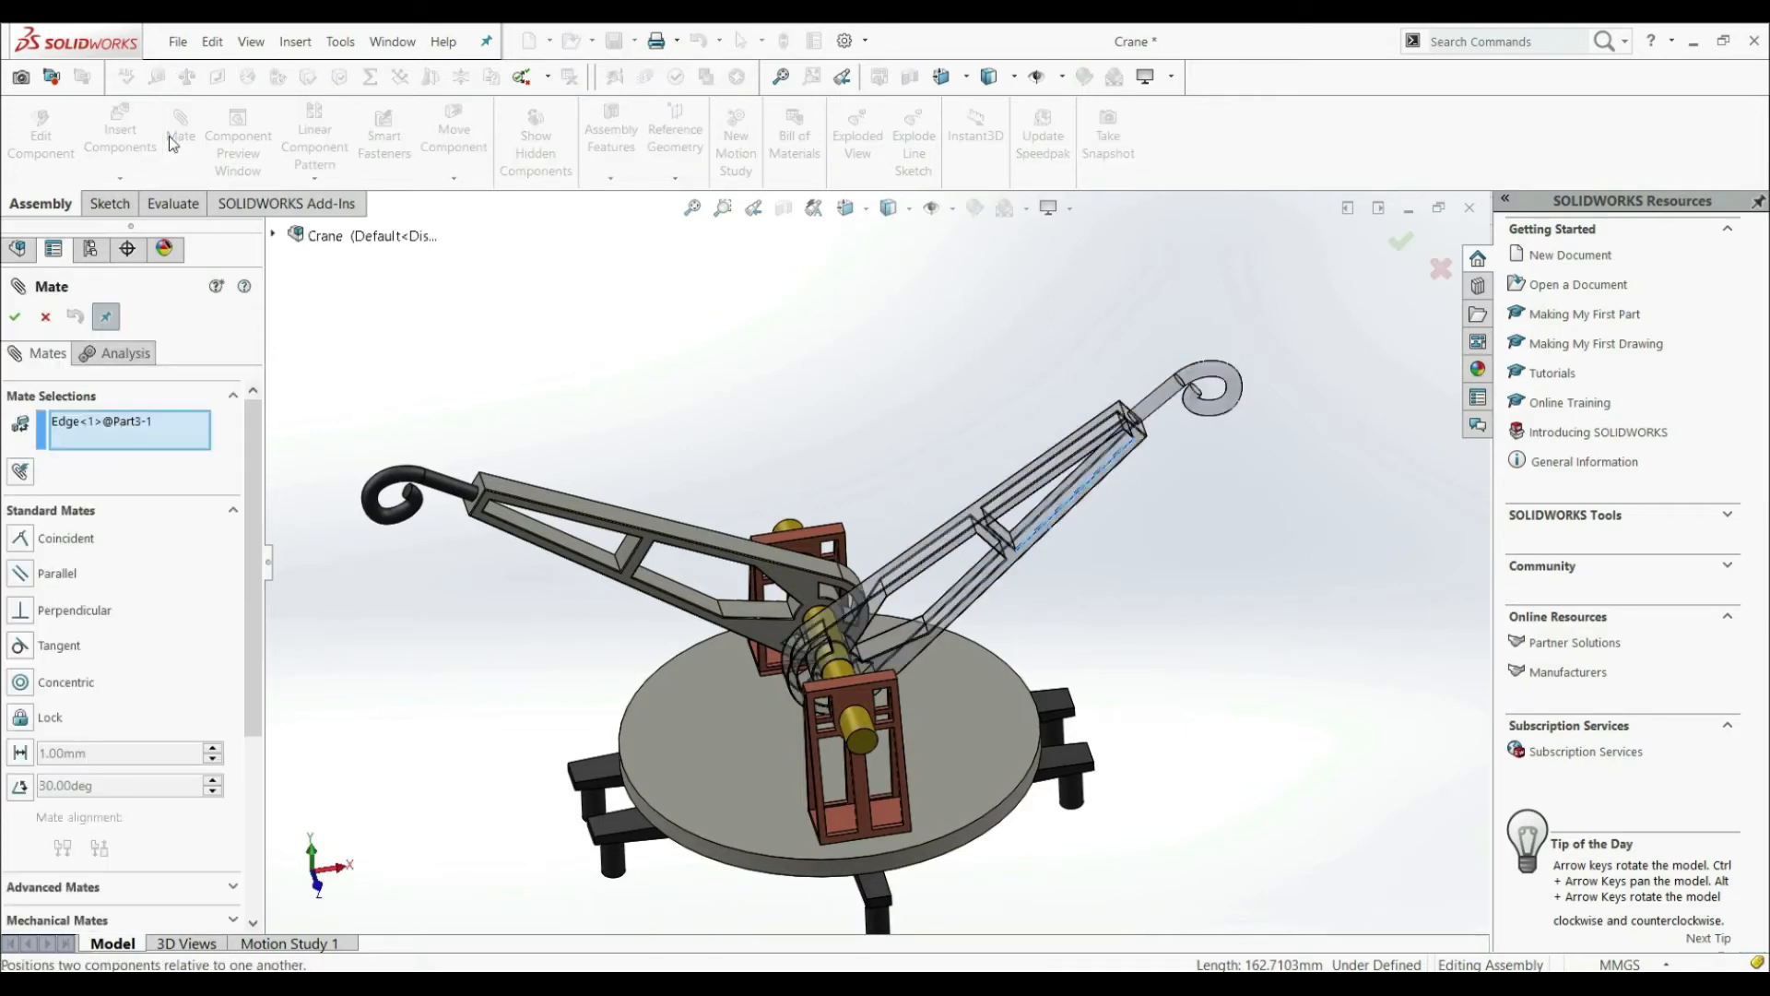
pyautogui.click(79, 886)
pyautogui.scroll(3, 174, 703)
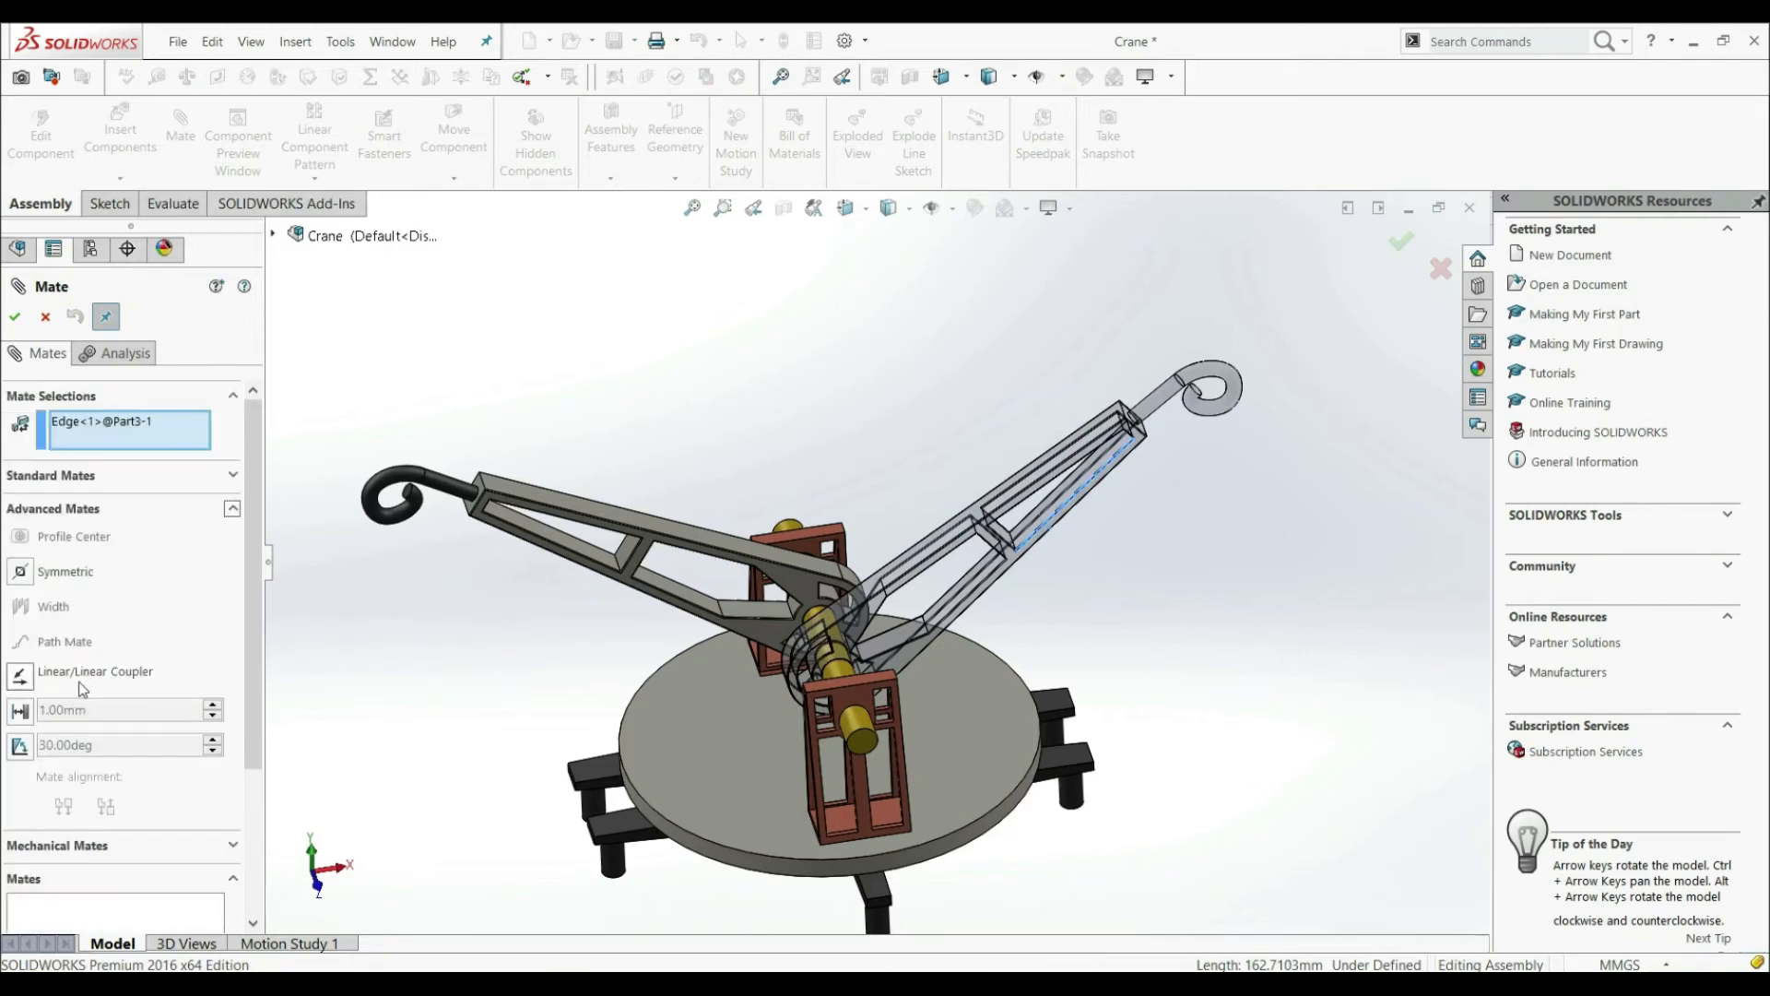
pyautogui.click(20, 572)
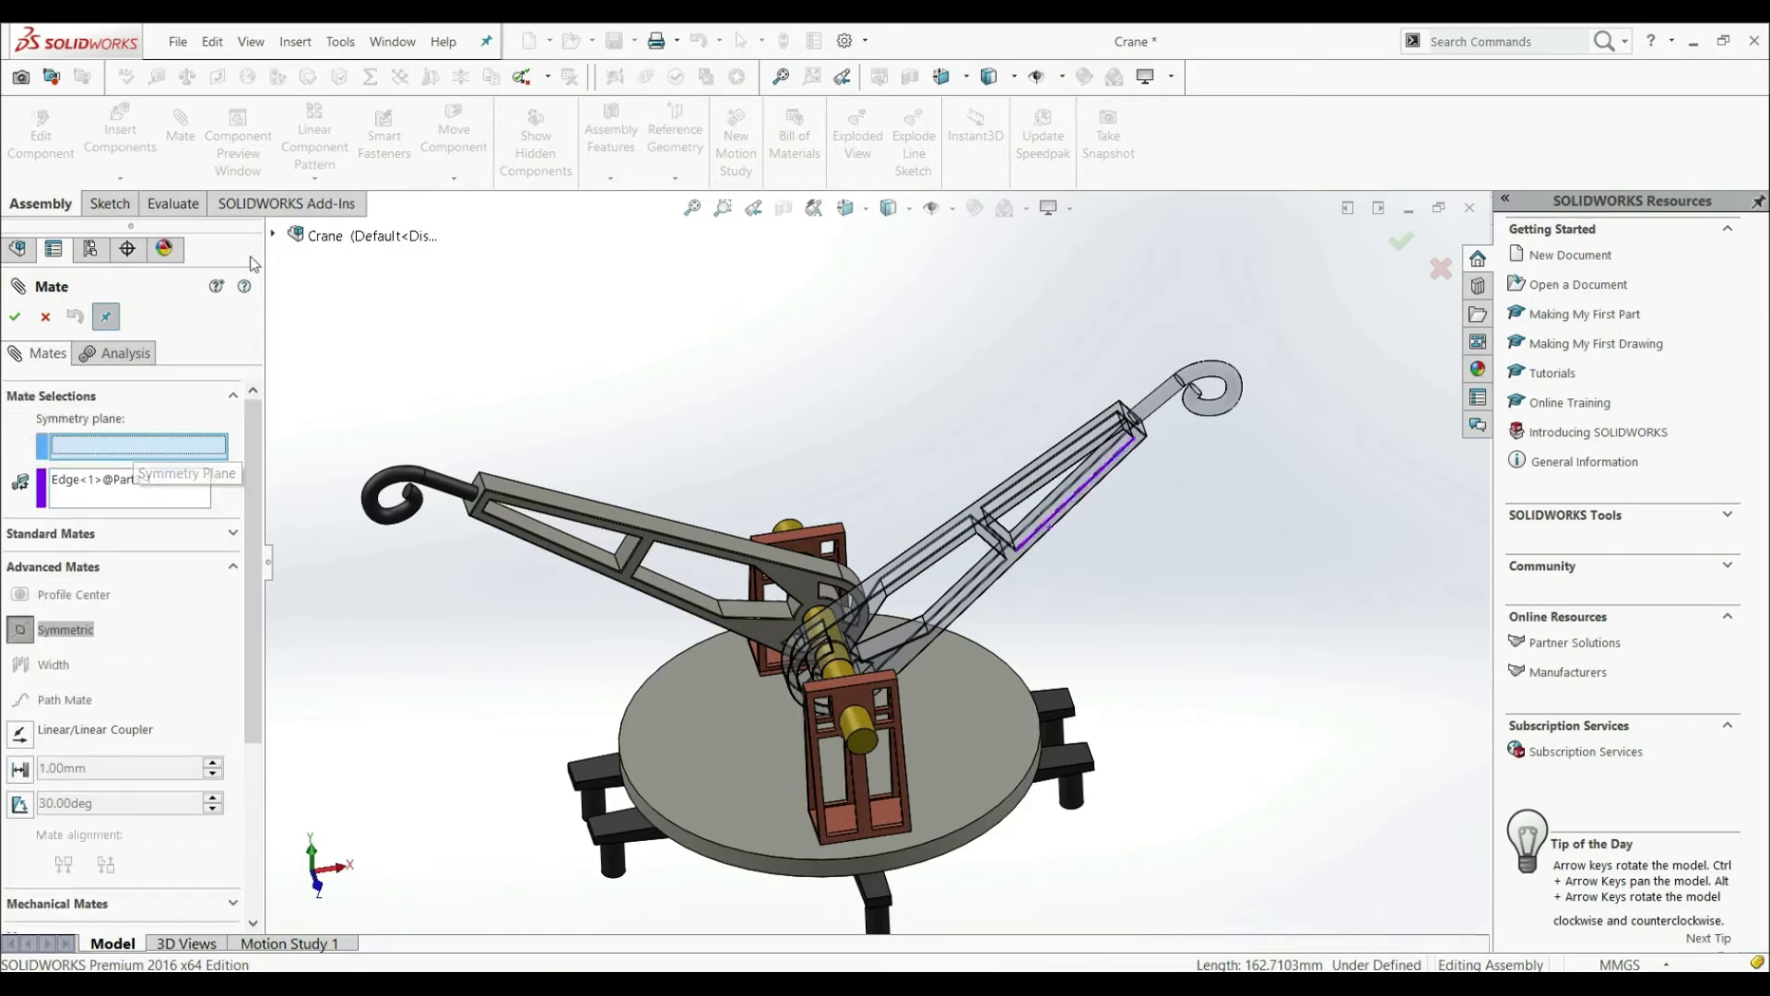
pyautogui.click(274, 239)
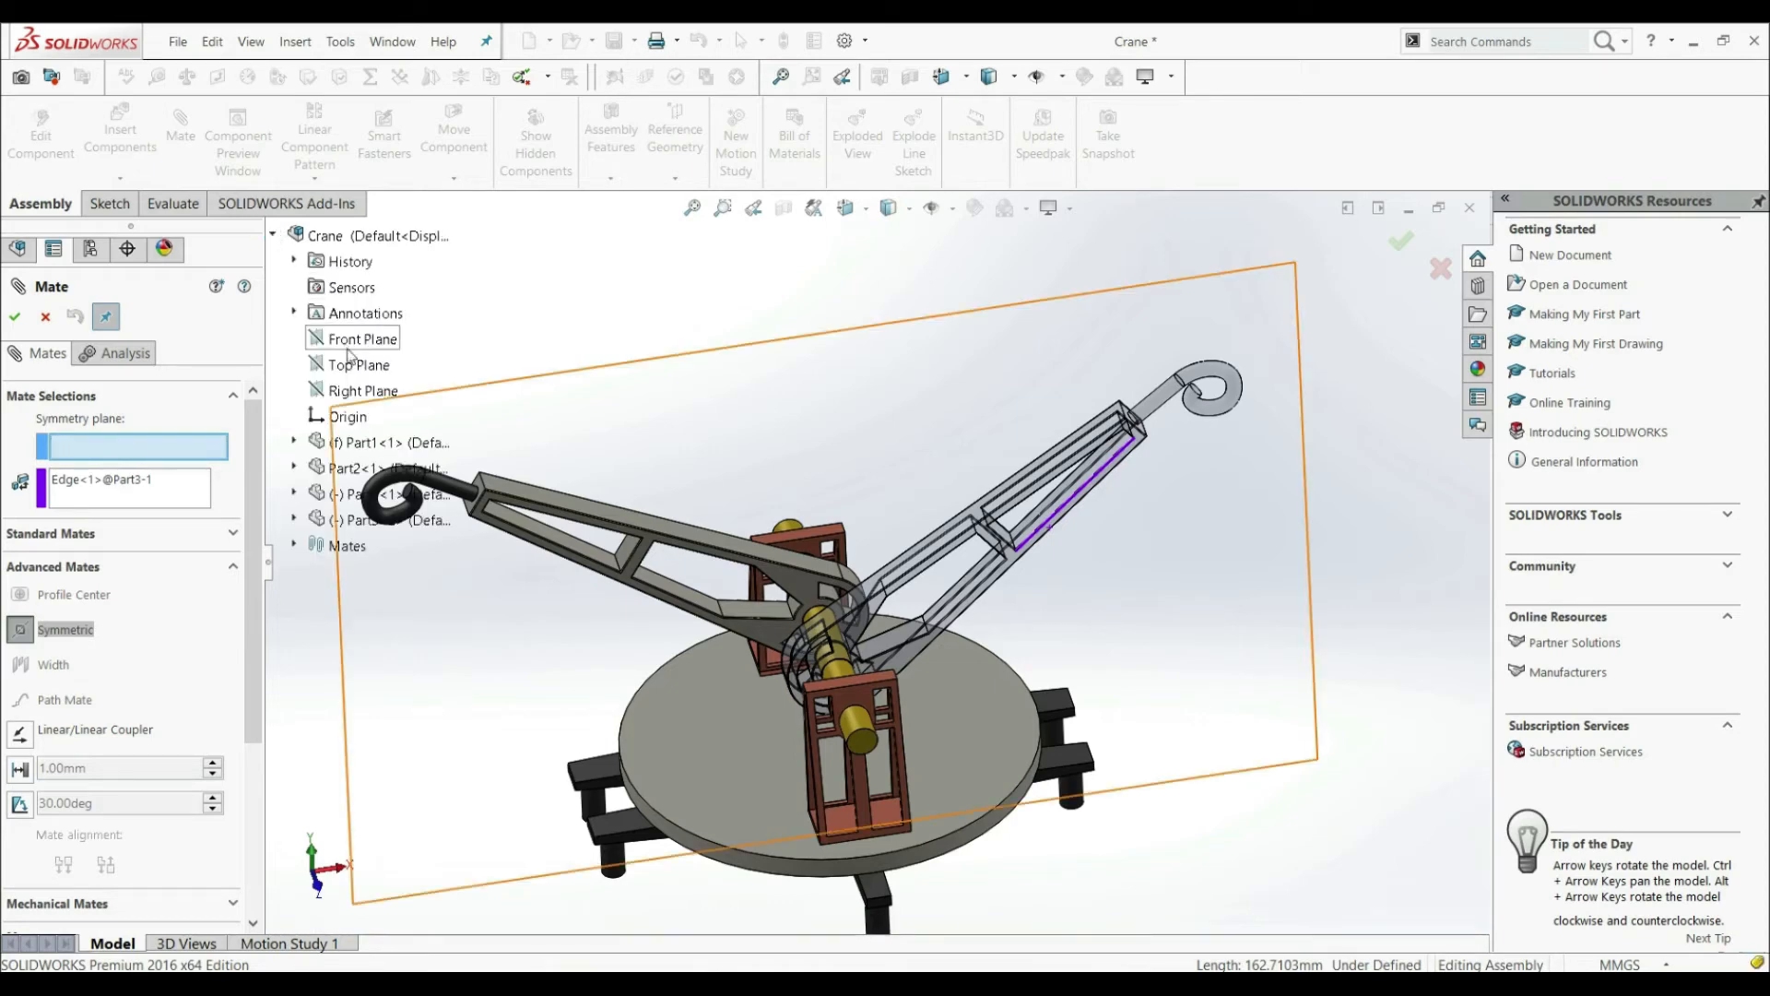
pyautogui.click(359, 392)
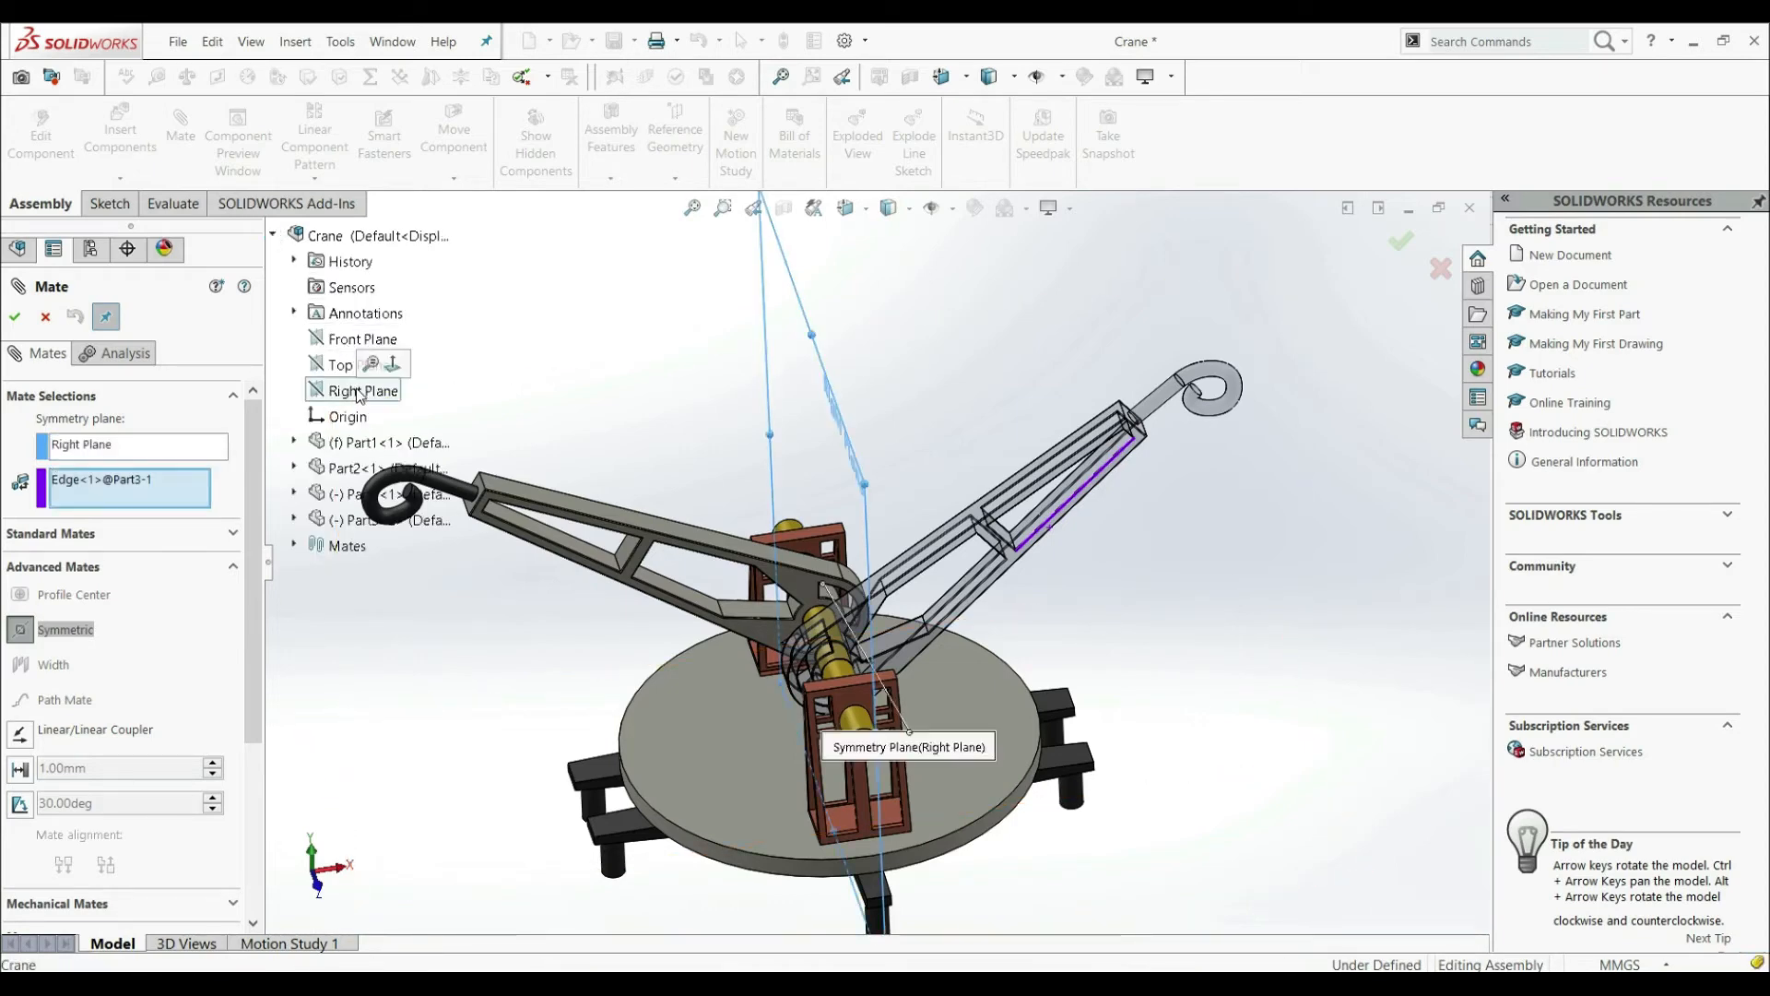
# Clear the preselected boom edge, mate the upper long faces of both booms symmetrically, and accept the mate
pyautogui.rightClick(77, 486)
pyautogui.click(106, 498)
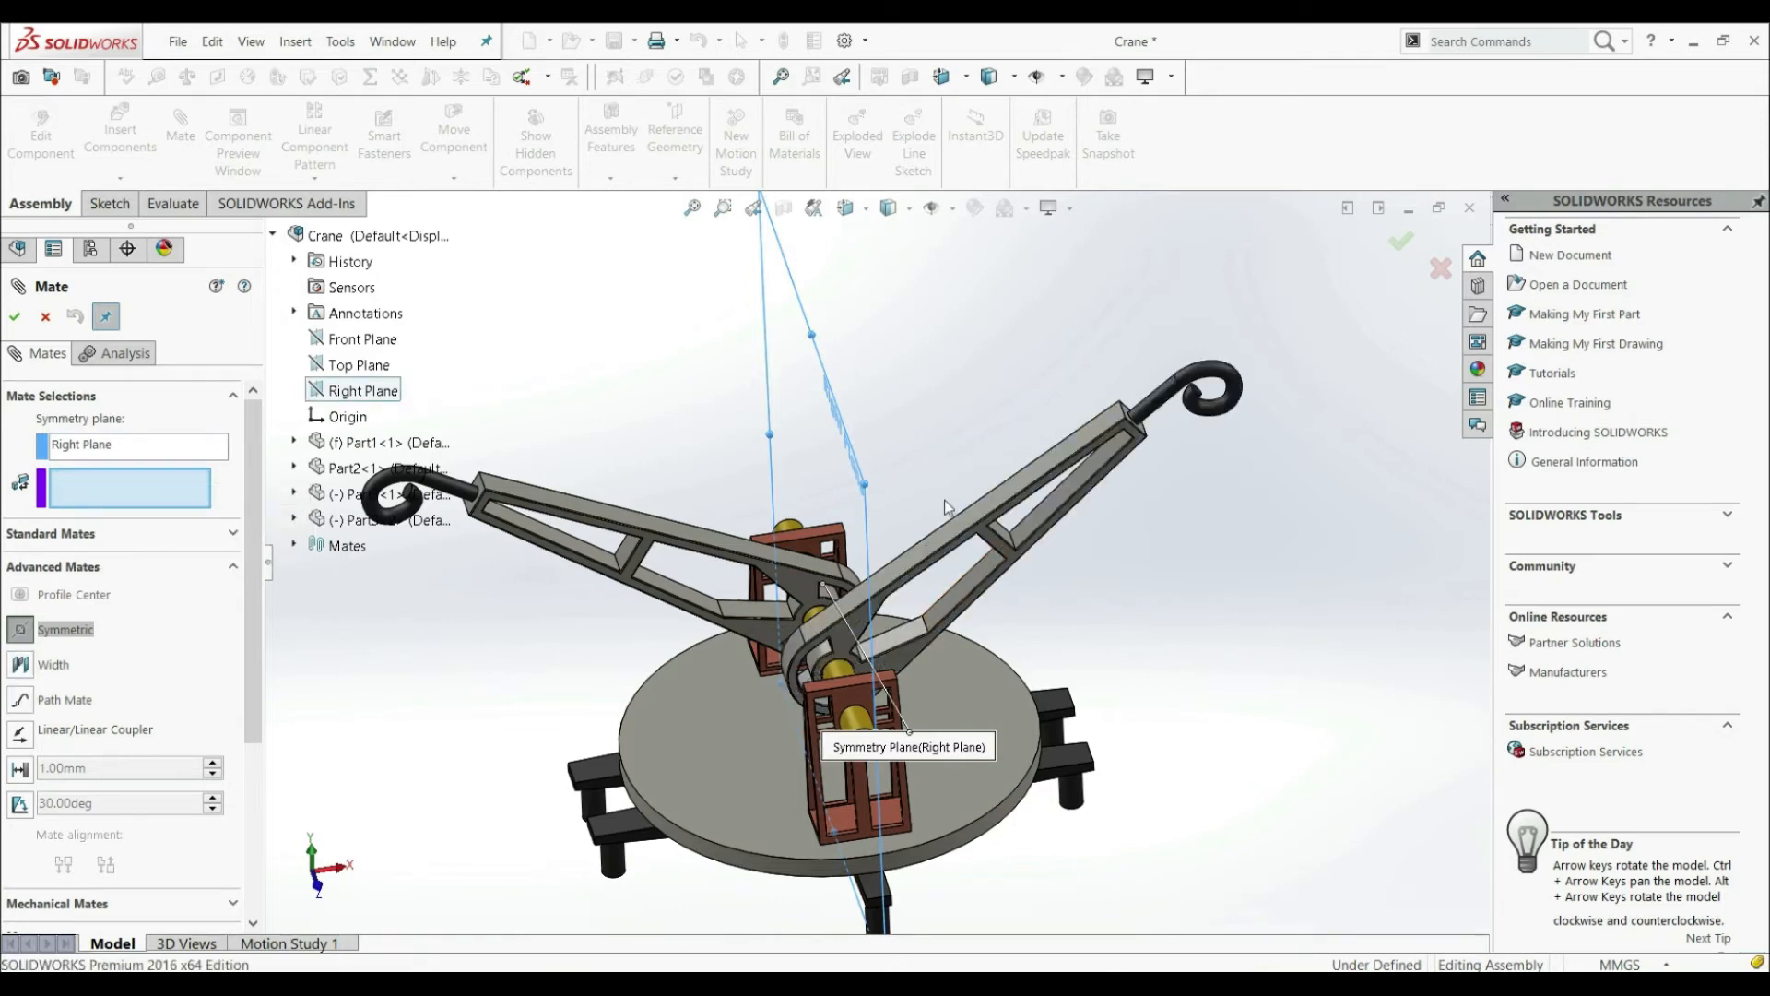
pyautogui.scroll(-3, 959, 544)
pyautogui.click(961, 550)
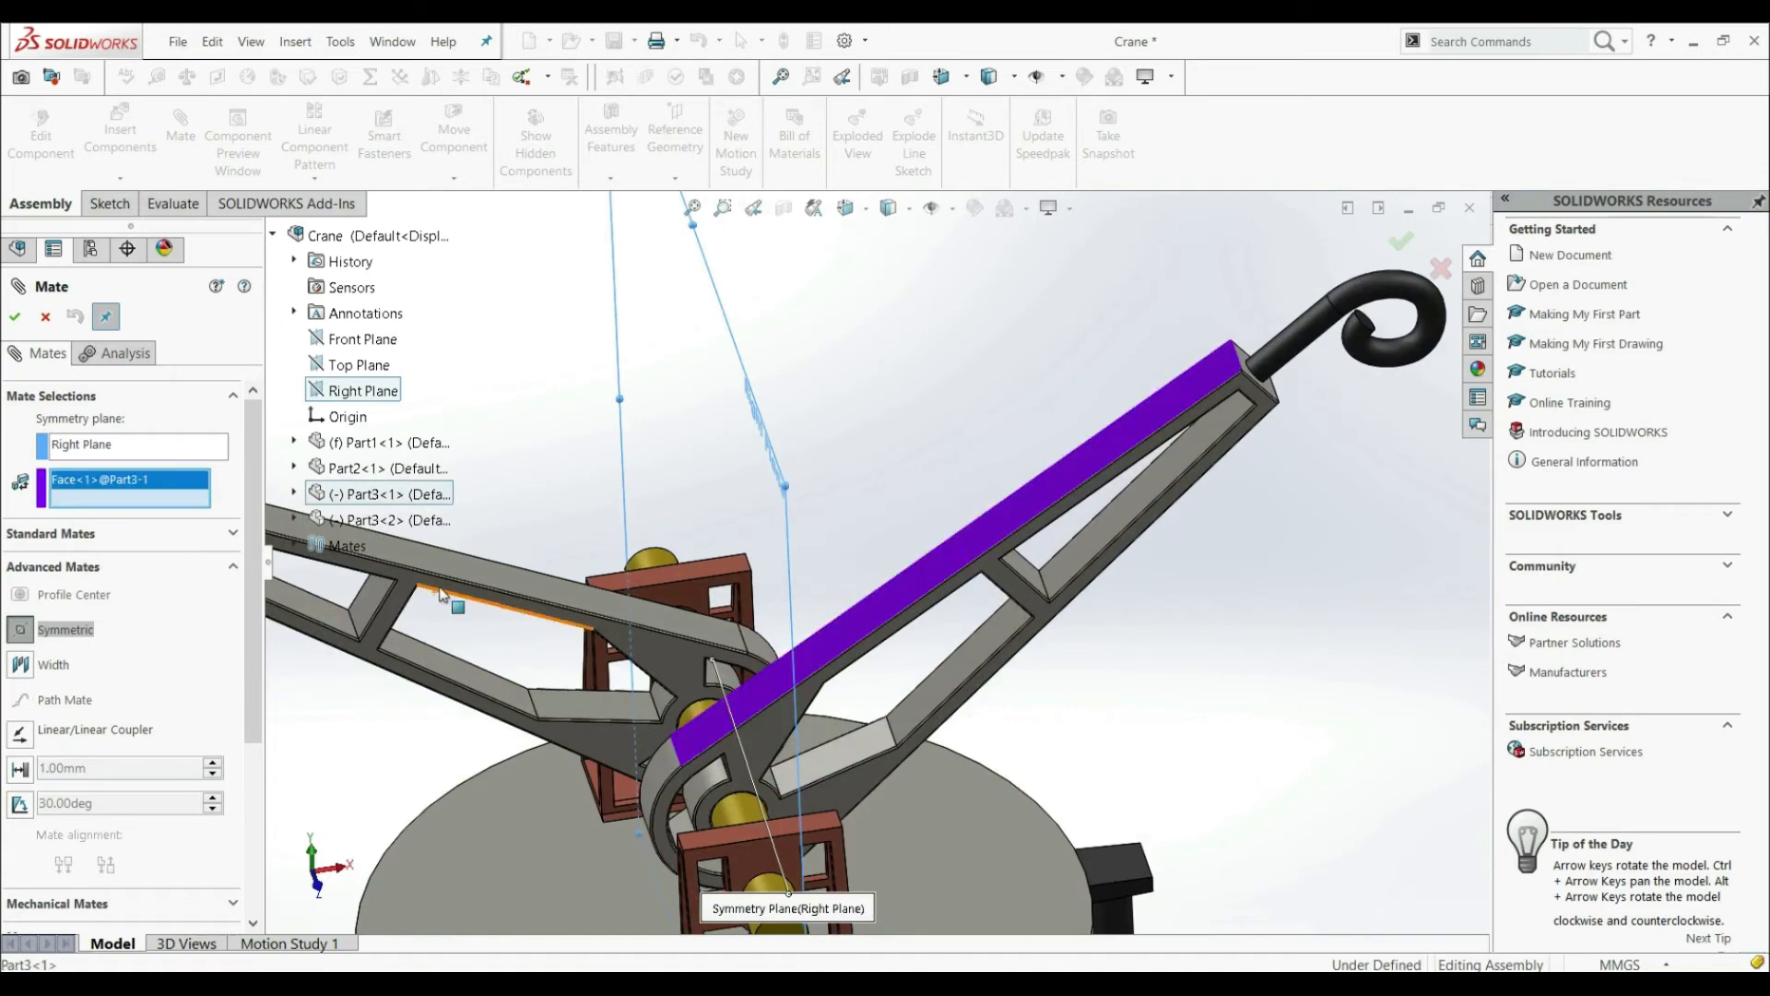
pyautogui.click(457, 561)
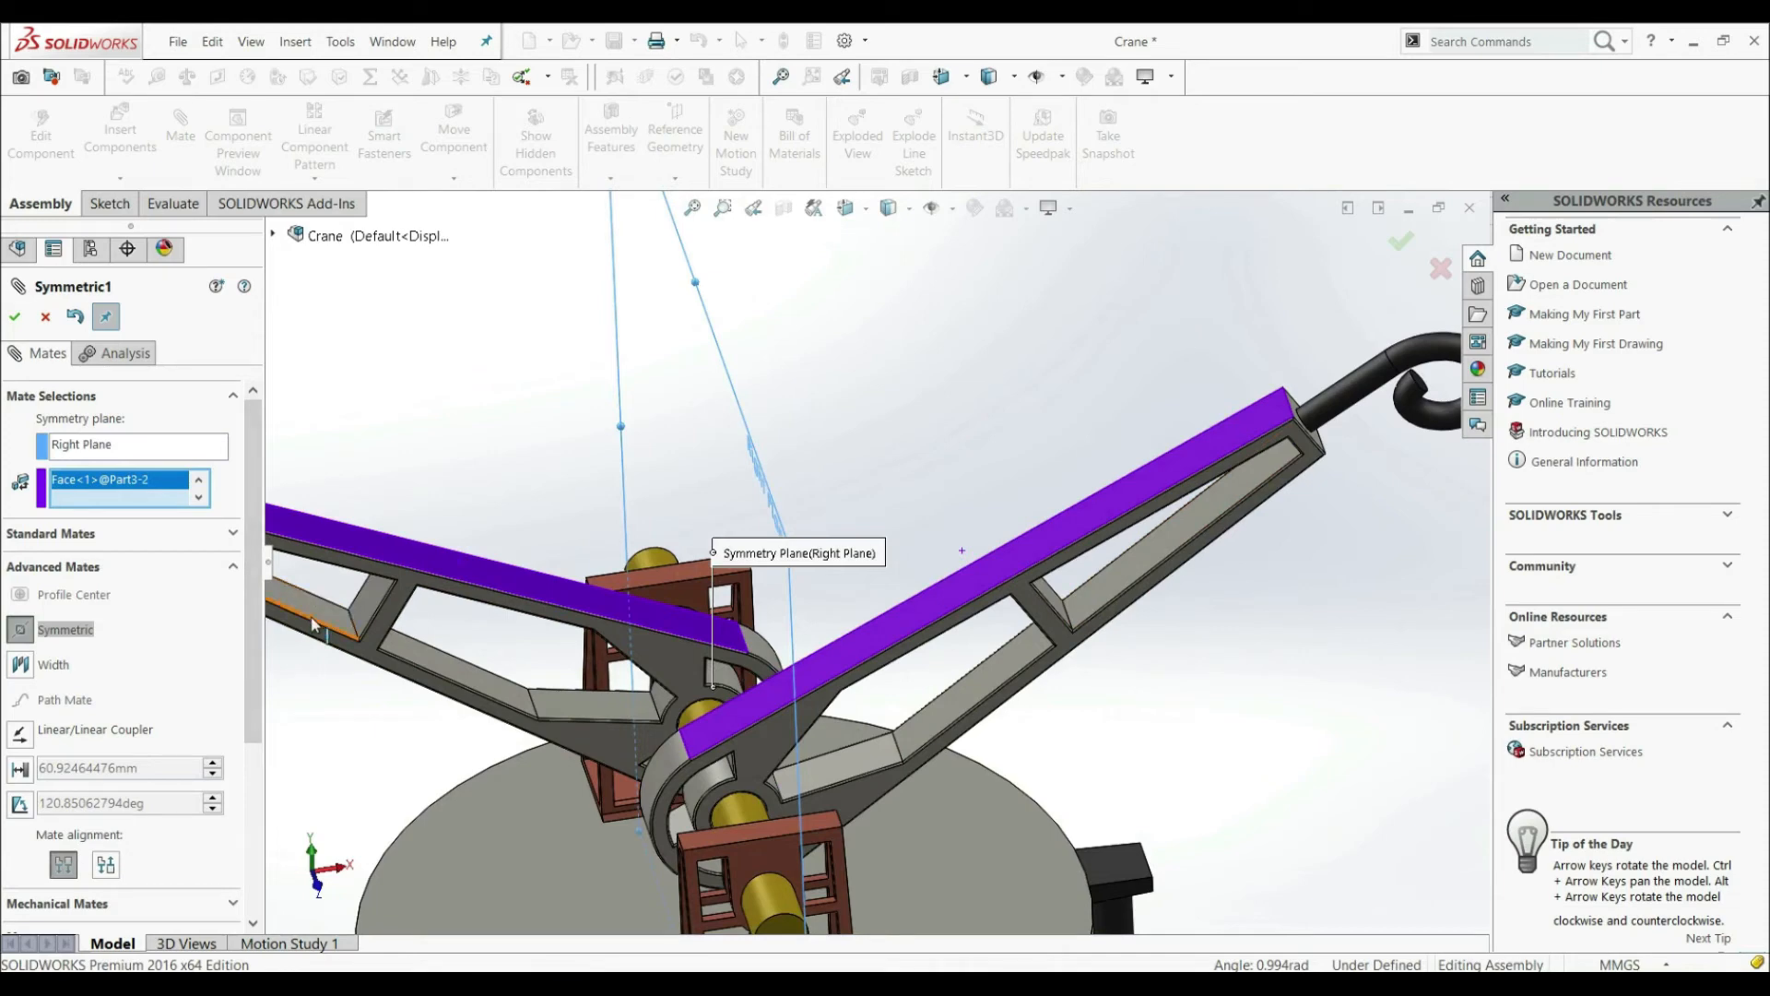
pyautogui.click(15, 316)
pyautogui.click(16, 316)
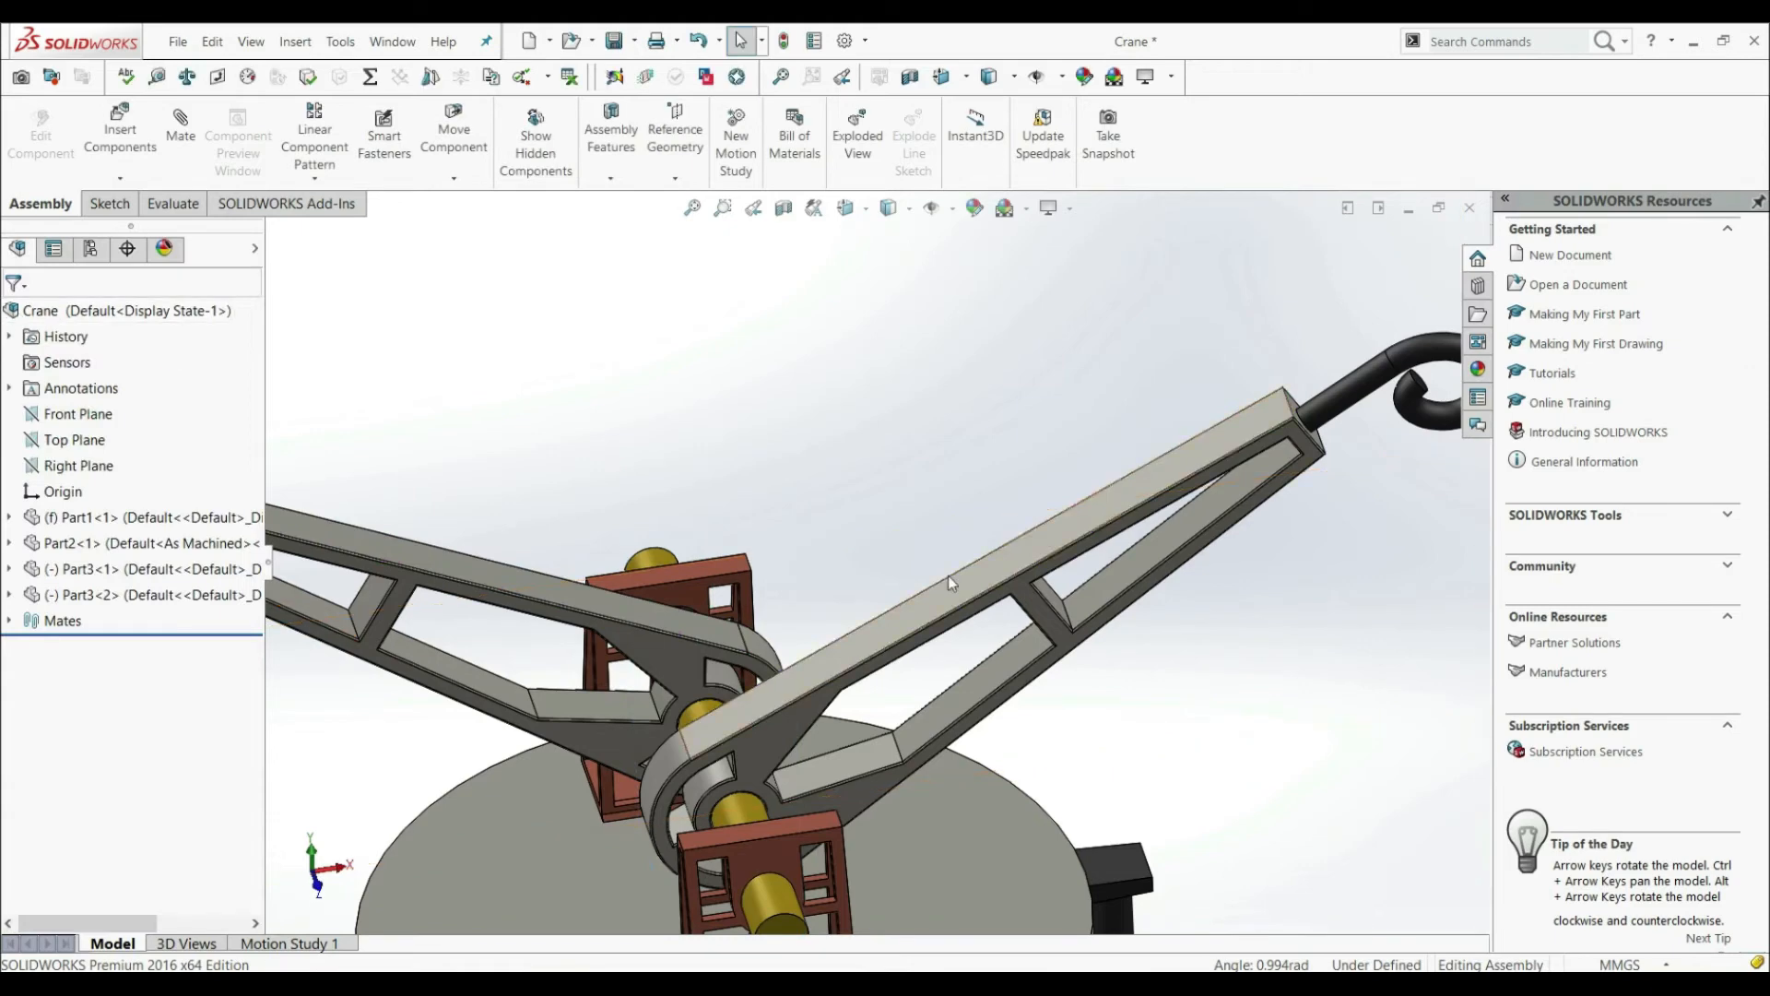
# Swing each crane boom in turn to examine how the two booms move together about the symmetry plane
pyautogui.scroll(5, 959, 535)
pyautogui.moveTo(959, 532)
pyautogui.mouseDown()
pyautogui.moveTo(980, 557)
pyautogui.moveTo(986, 544)
pyautogui.mouseUp()
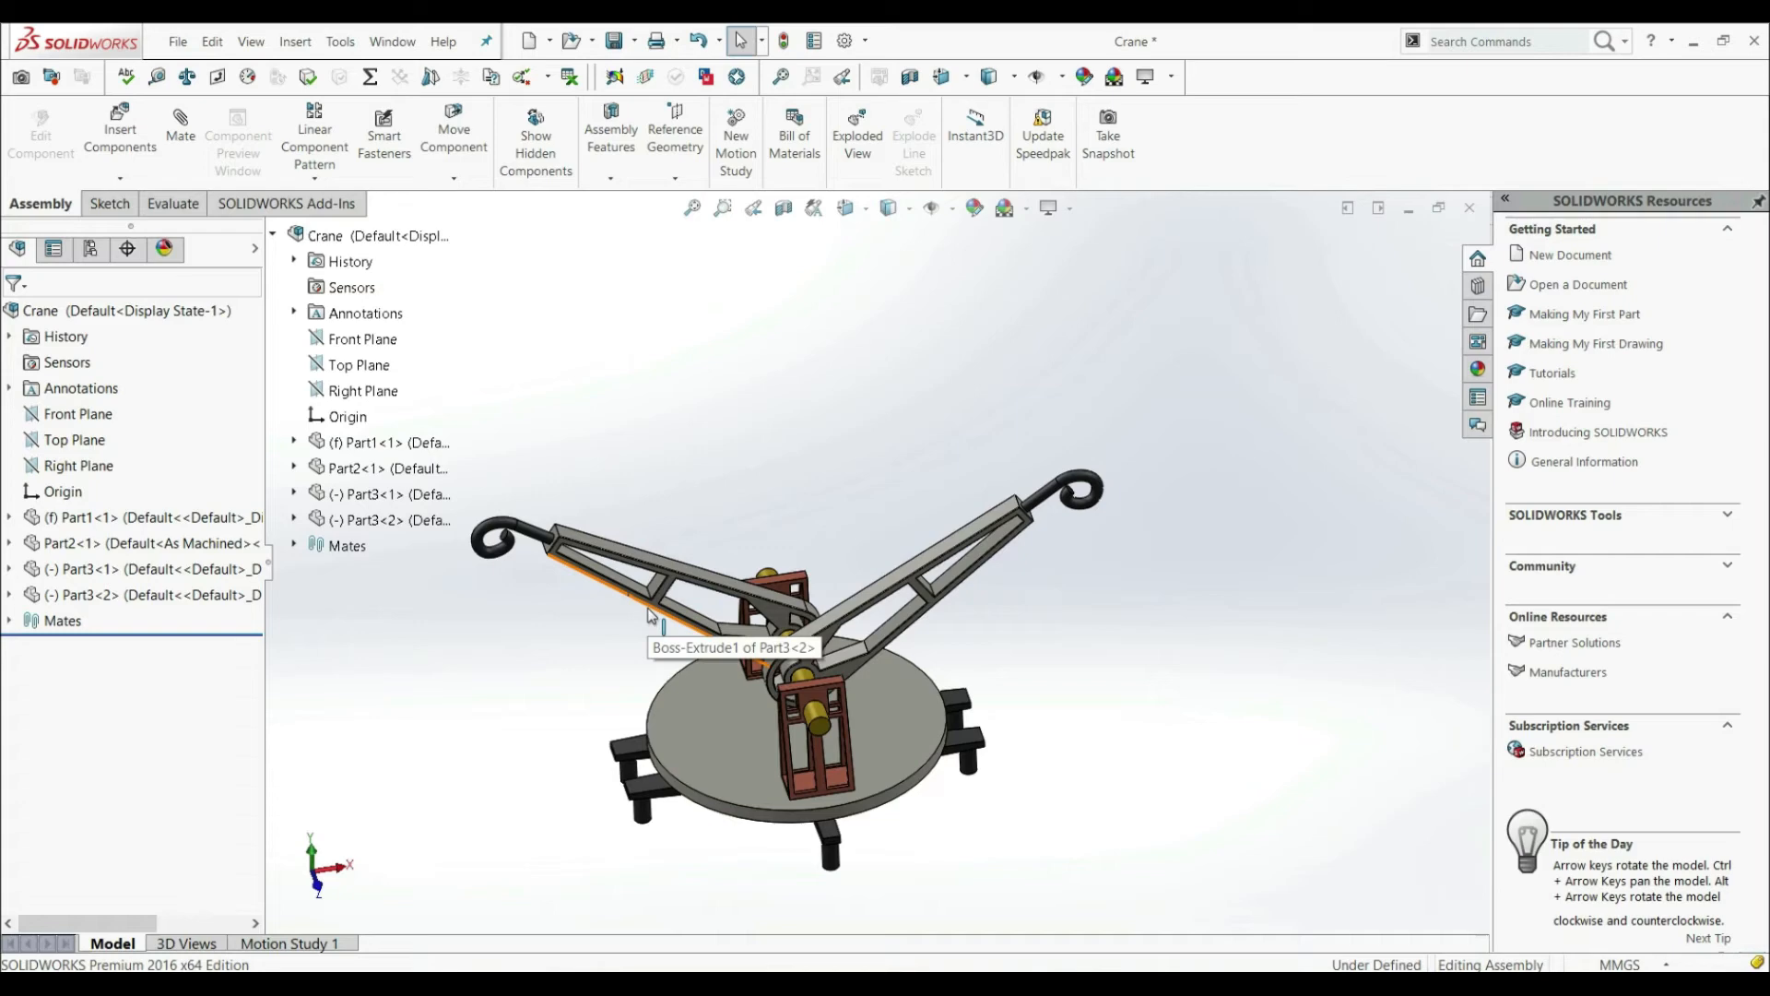
pyautogui.moveTo(649, 616); pyautogui.dragTo(943, 594)
pyautogui.click(977, 571)
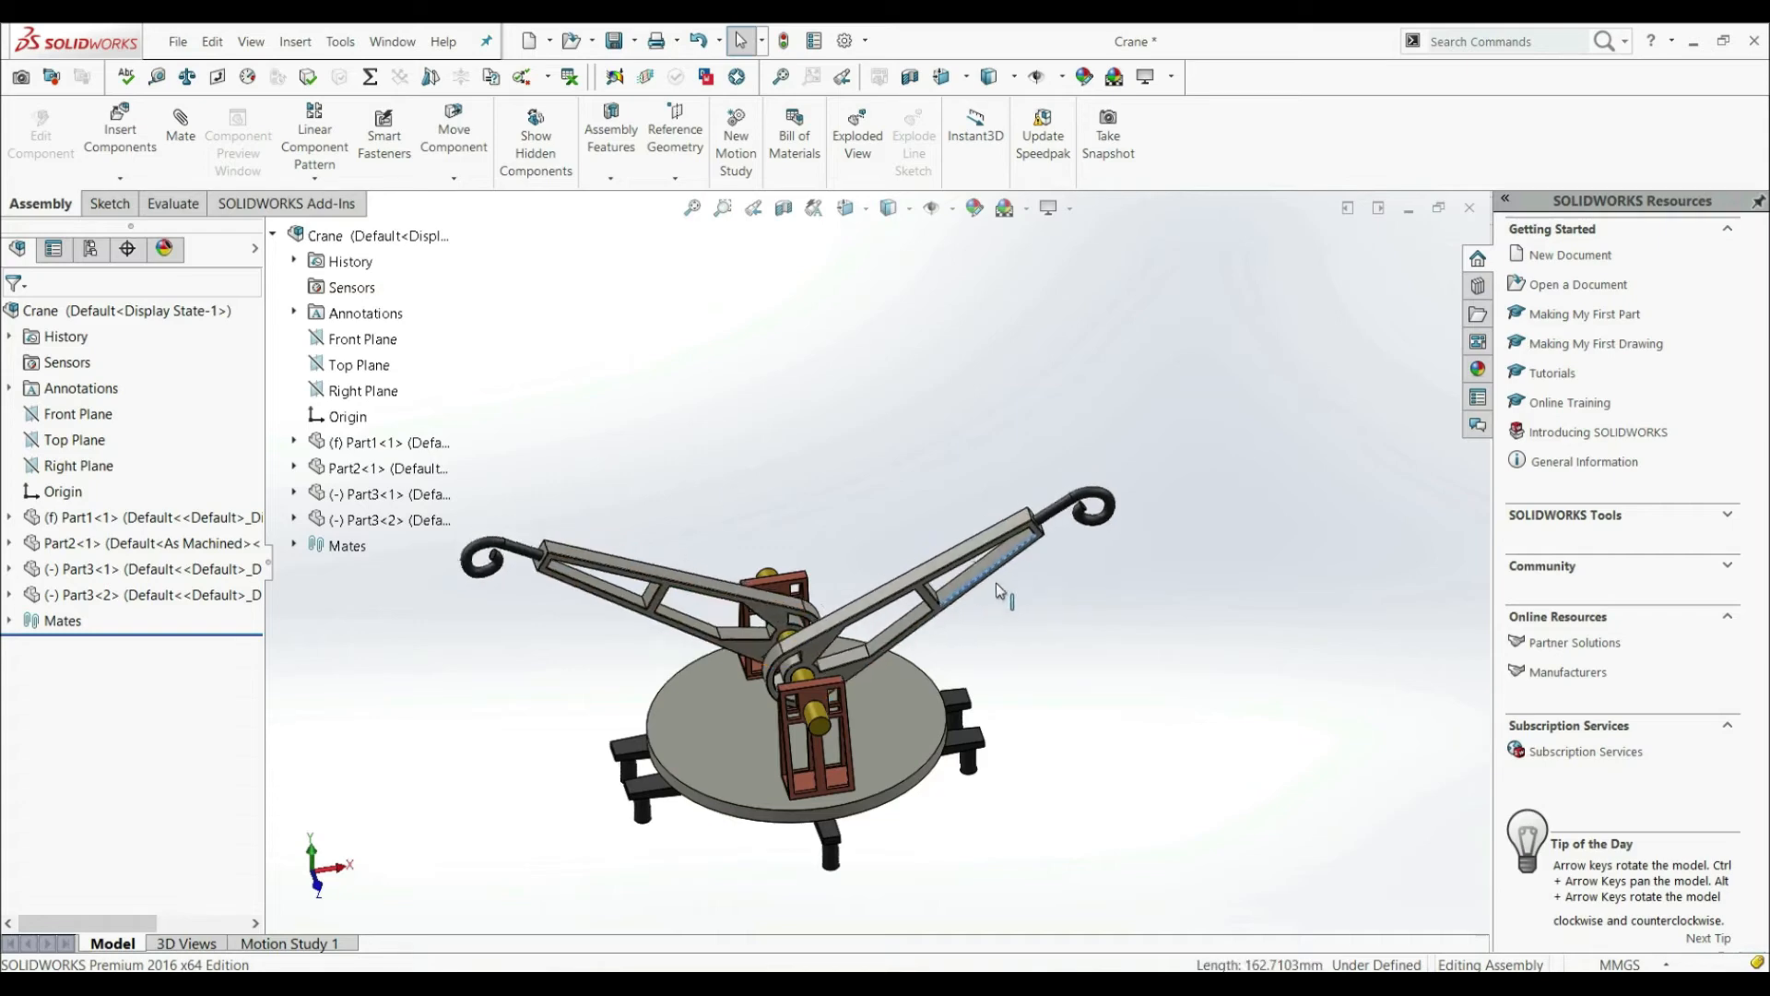
pyautogui.moveTo(616, 593)
pyautogui.mouseDown()
pyautogui.moveTo(566, 656)
pyautogui.moveTo(625, 569)
pyautogui.mouseUp()
pyautogui.press('Escape')
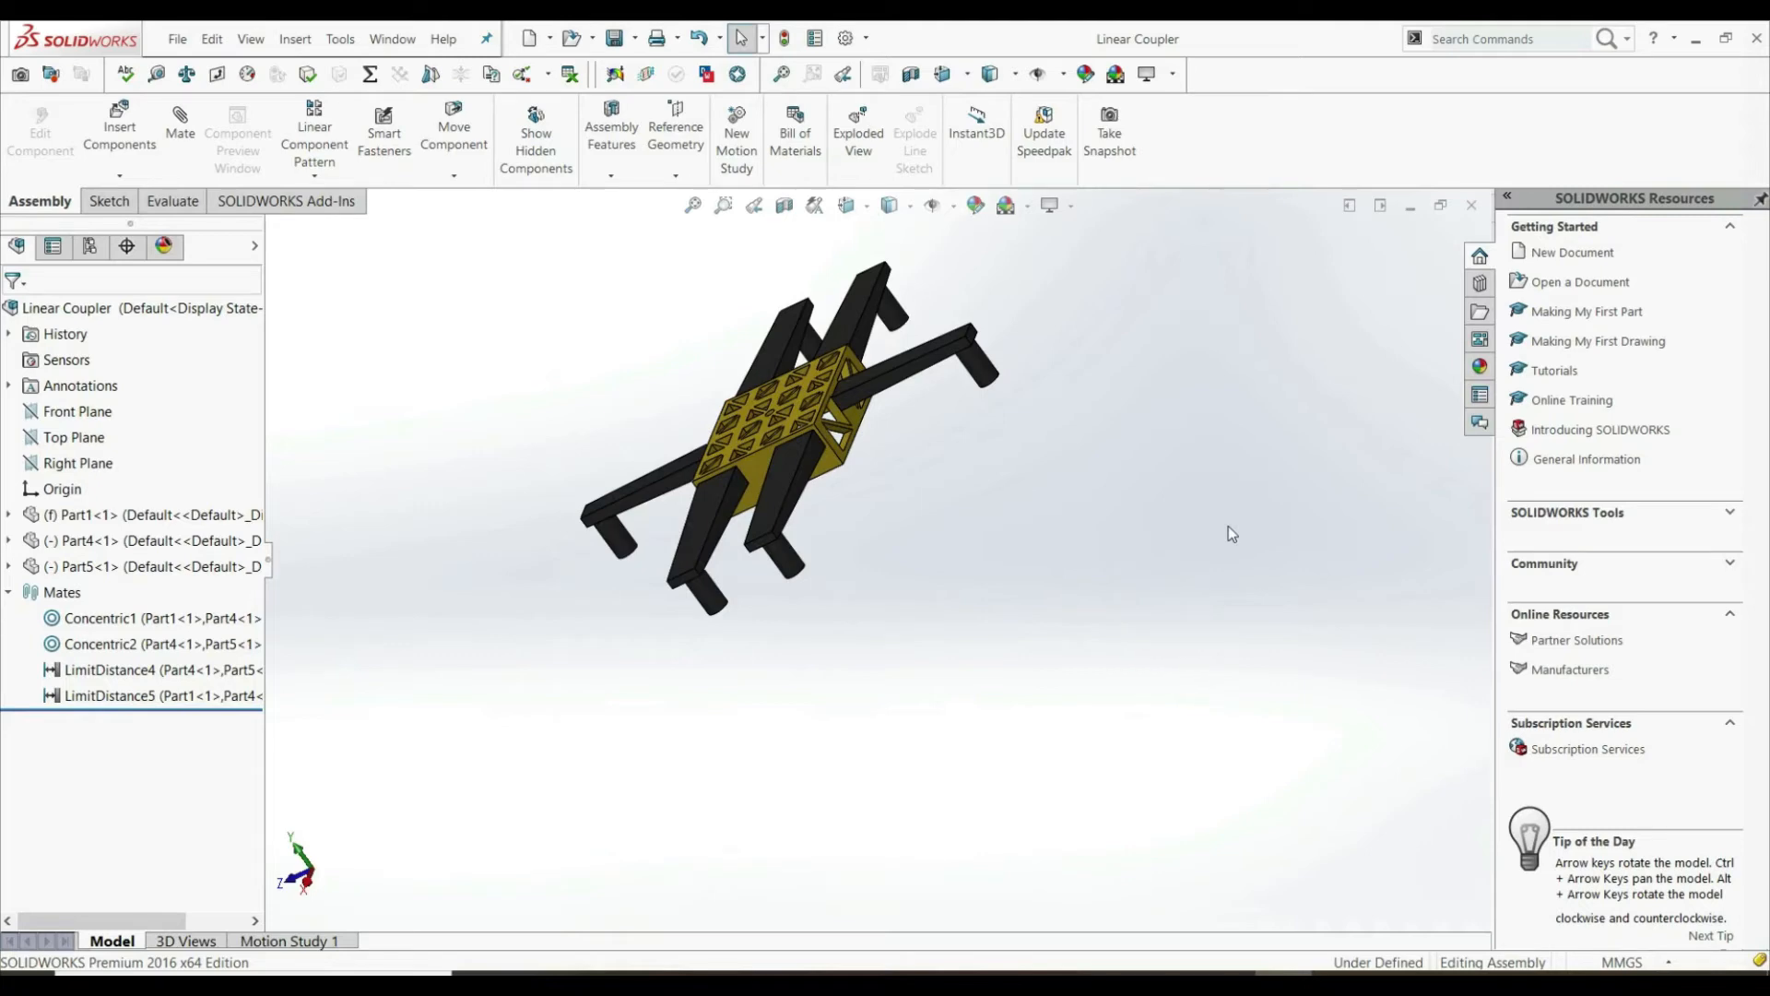
# In the Linear Coupler assembly, pull the nested inner rod and sleeve out of the leg tube and slide them back in
pyautogui.moveTo(919, 456); pyautogui.dragTo(780, 461, button='middle')
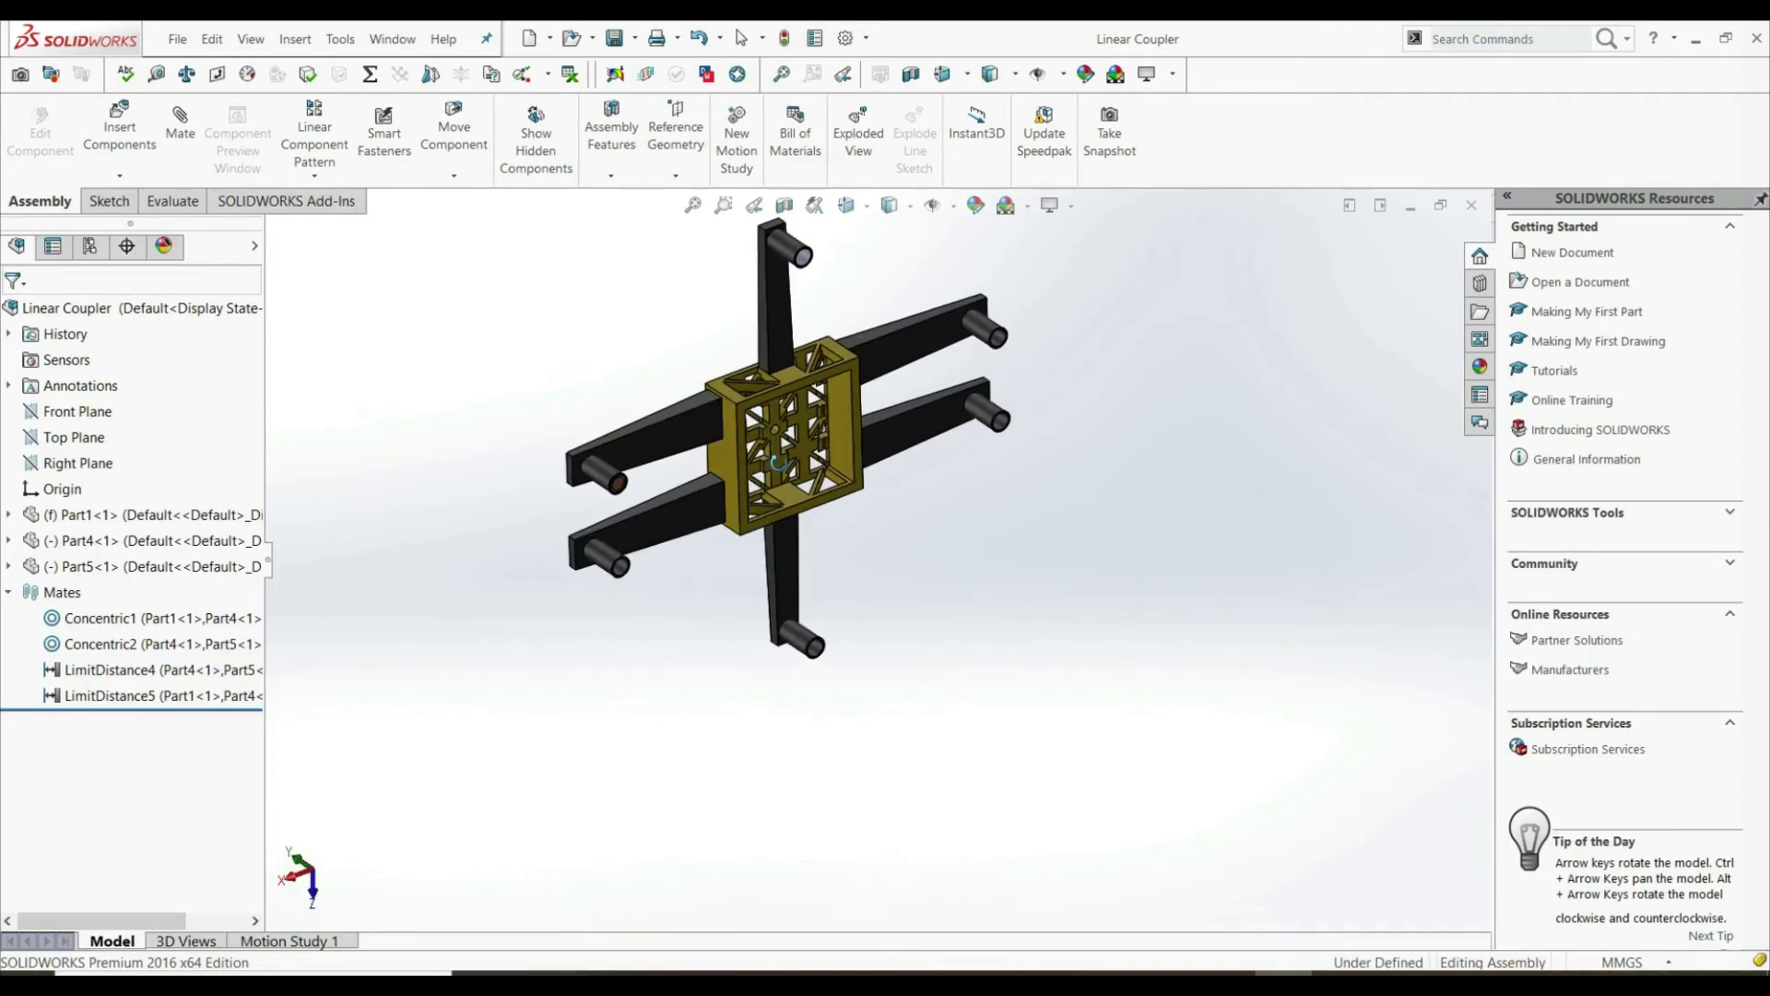
pyautogui.scroll(-8, 650, 478)
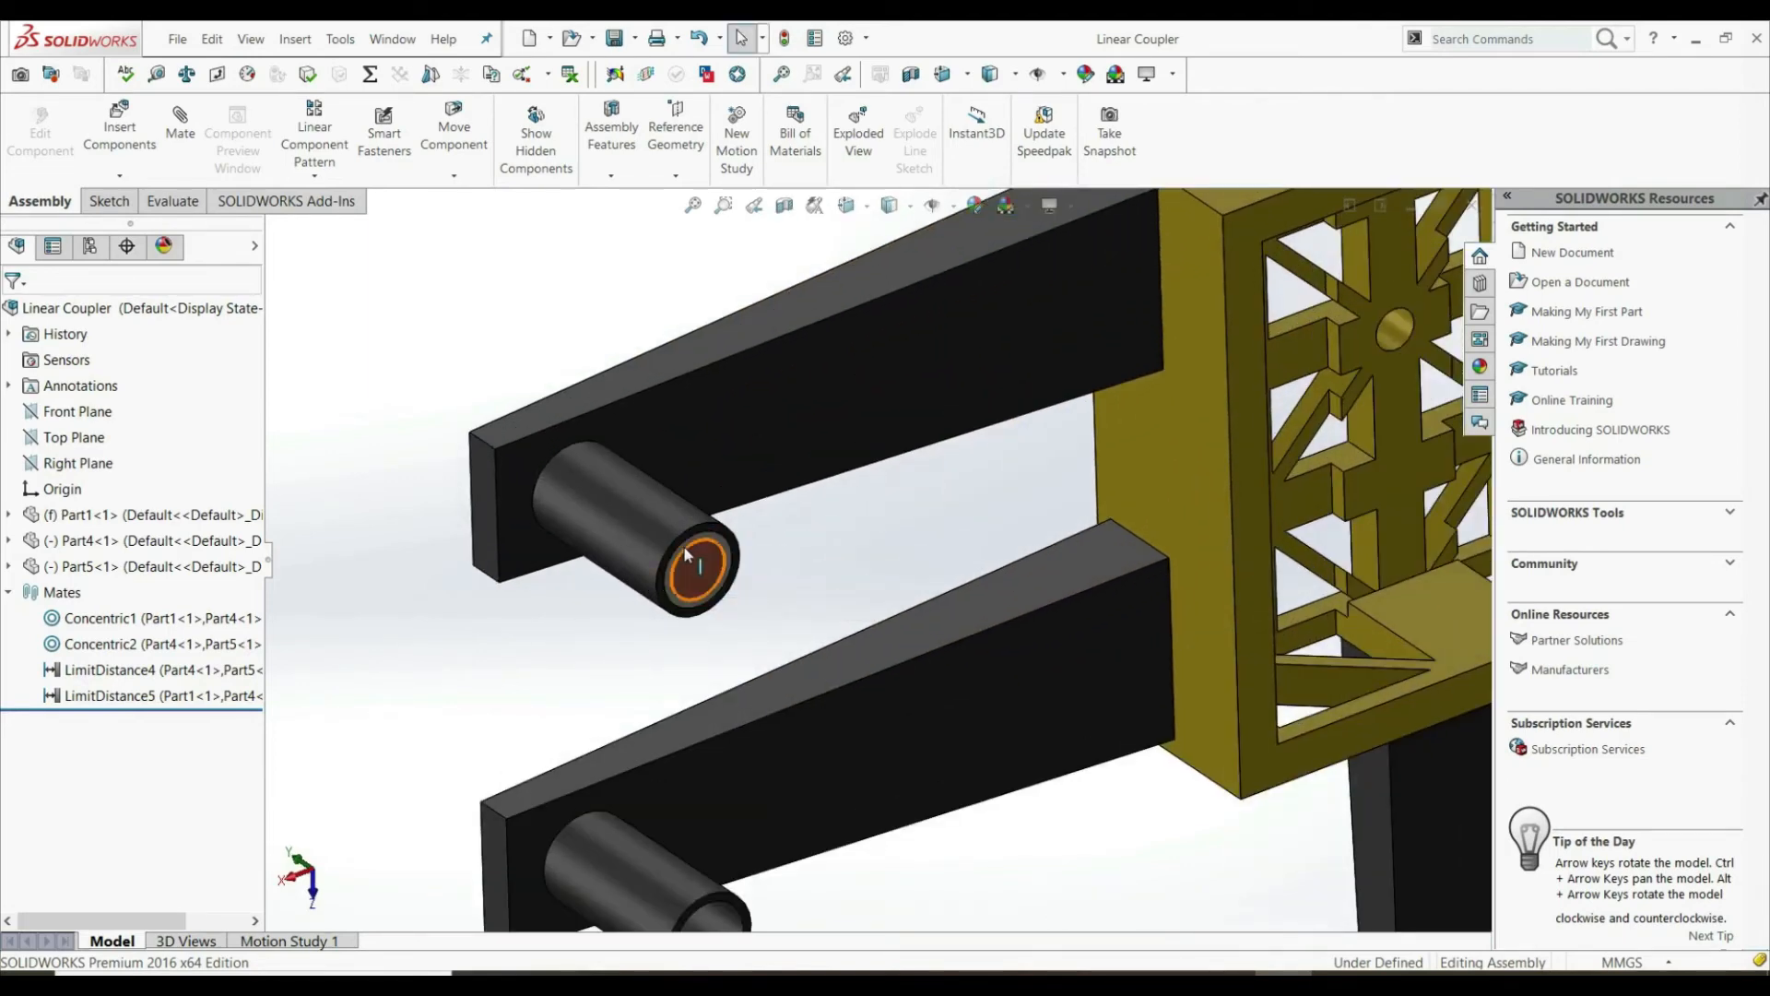
pyautogui.click(695, 566)
pyautogui.moveTo(696, 569); pyautogui.dragTo(1198, 908)
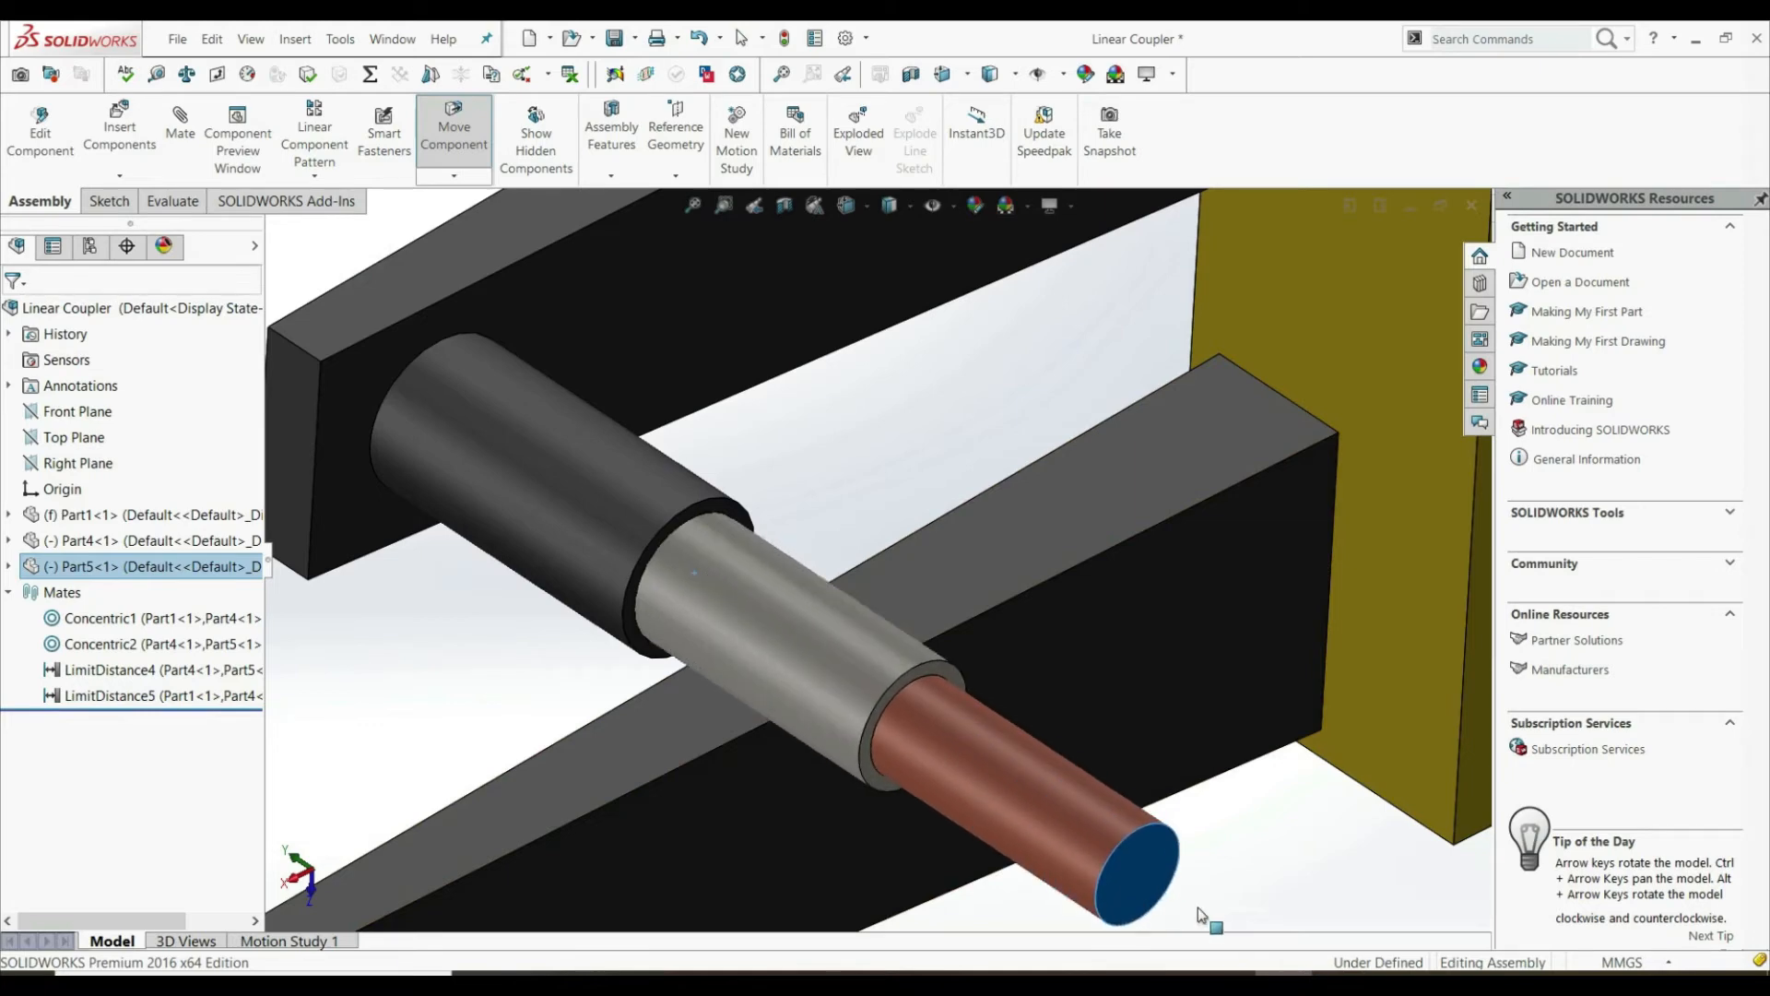
pyautogui.scroll(3, 802, 619)
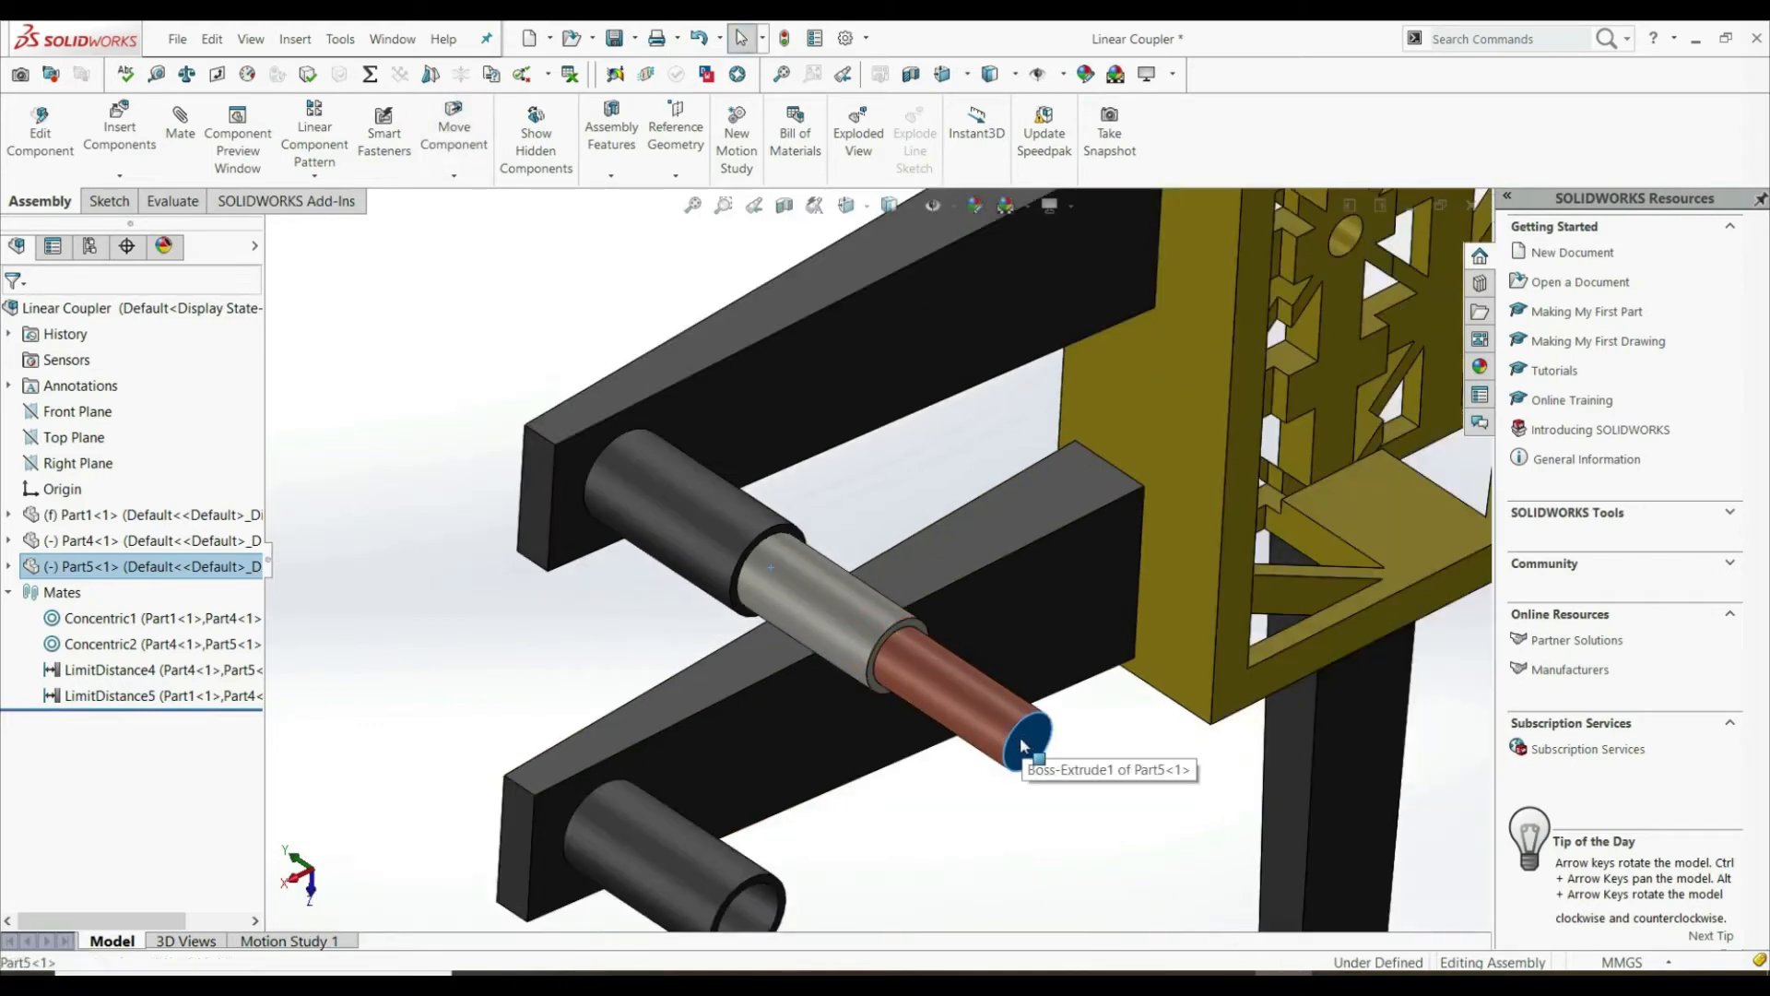
pyautogui.click(1079, 821)
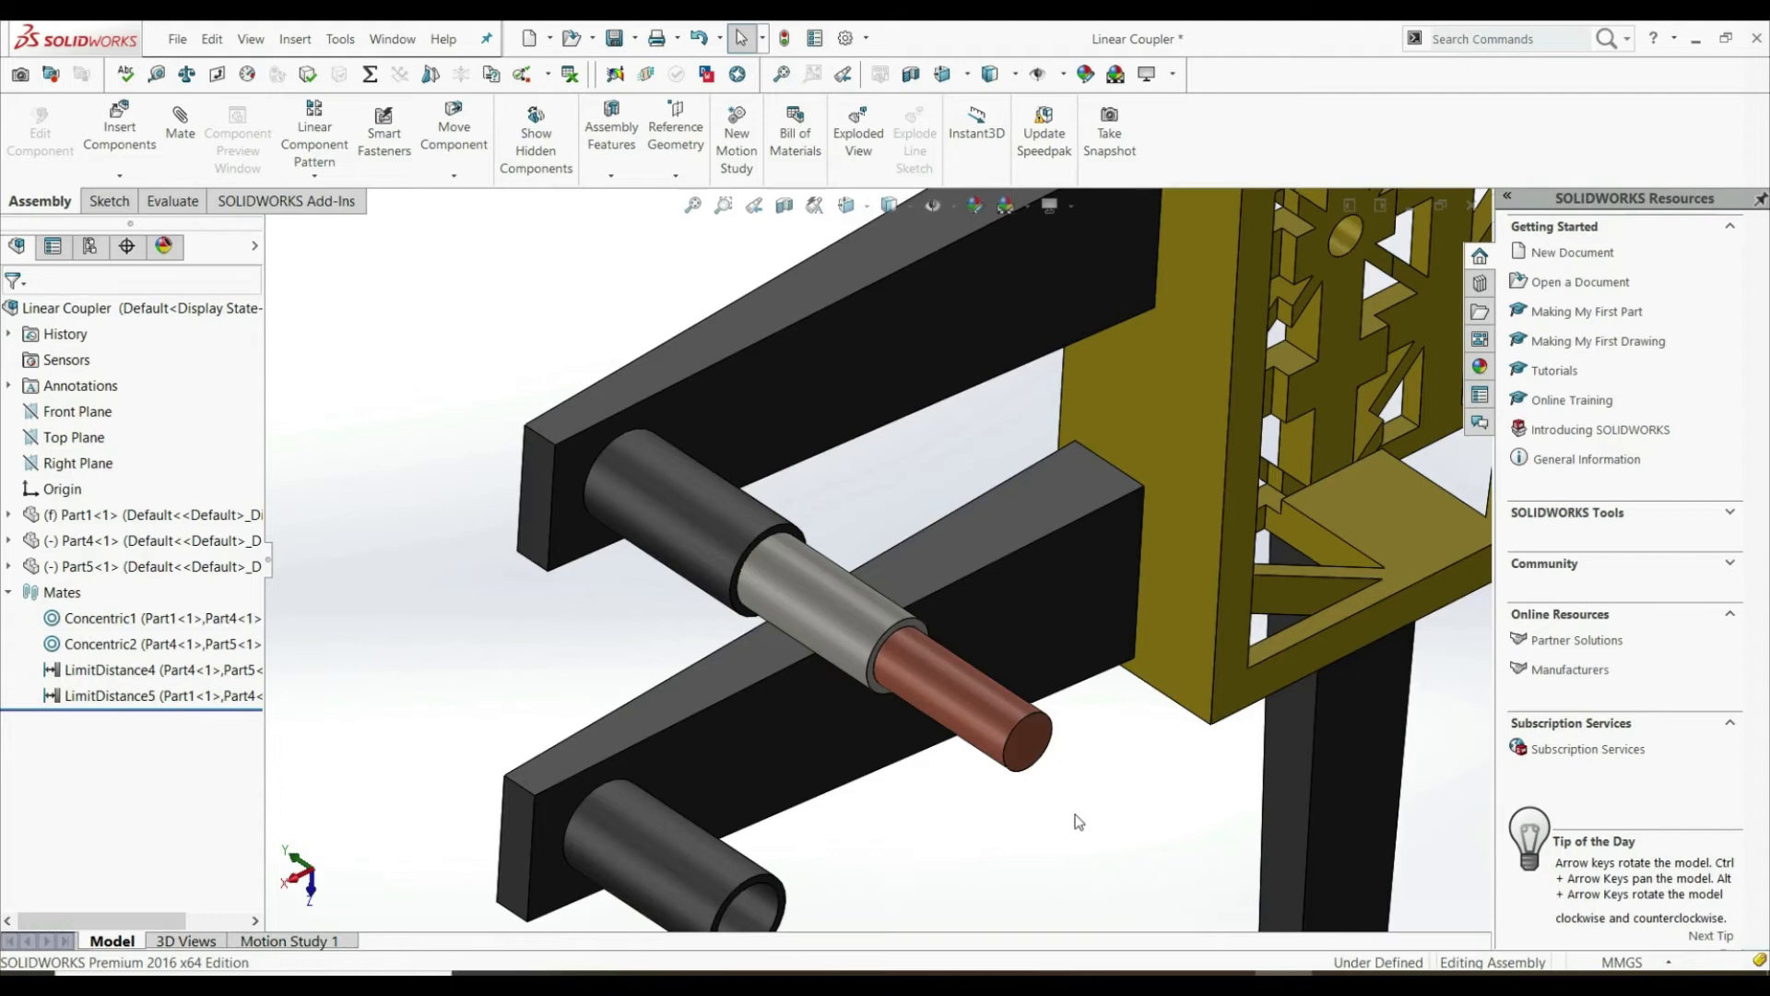
pyautogui.moveTo(1047, 762); pyautogui.dragTo(617, 494)
pyautogui.click(527, 657)
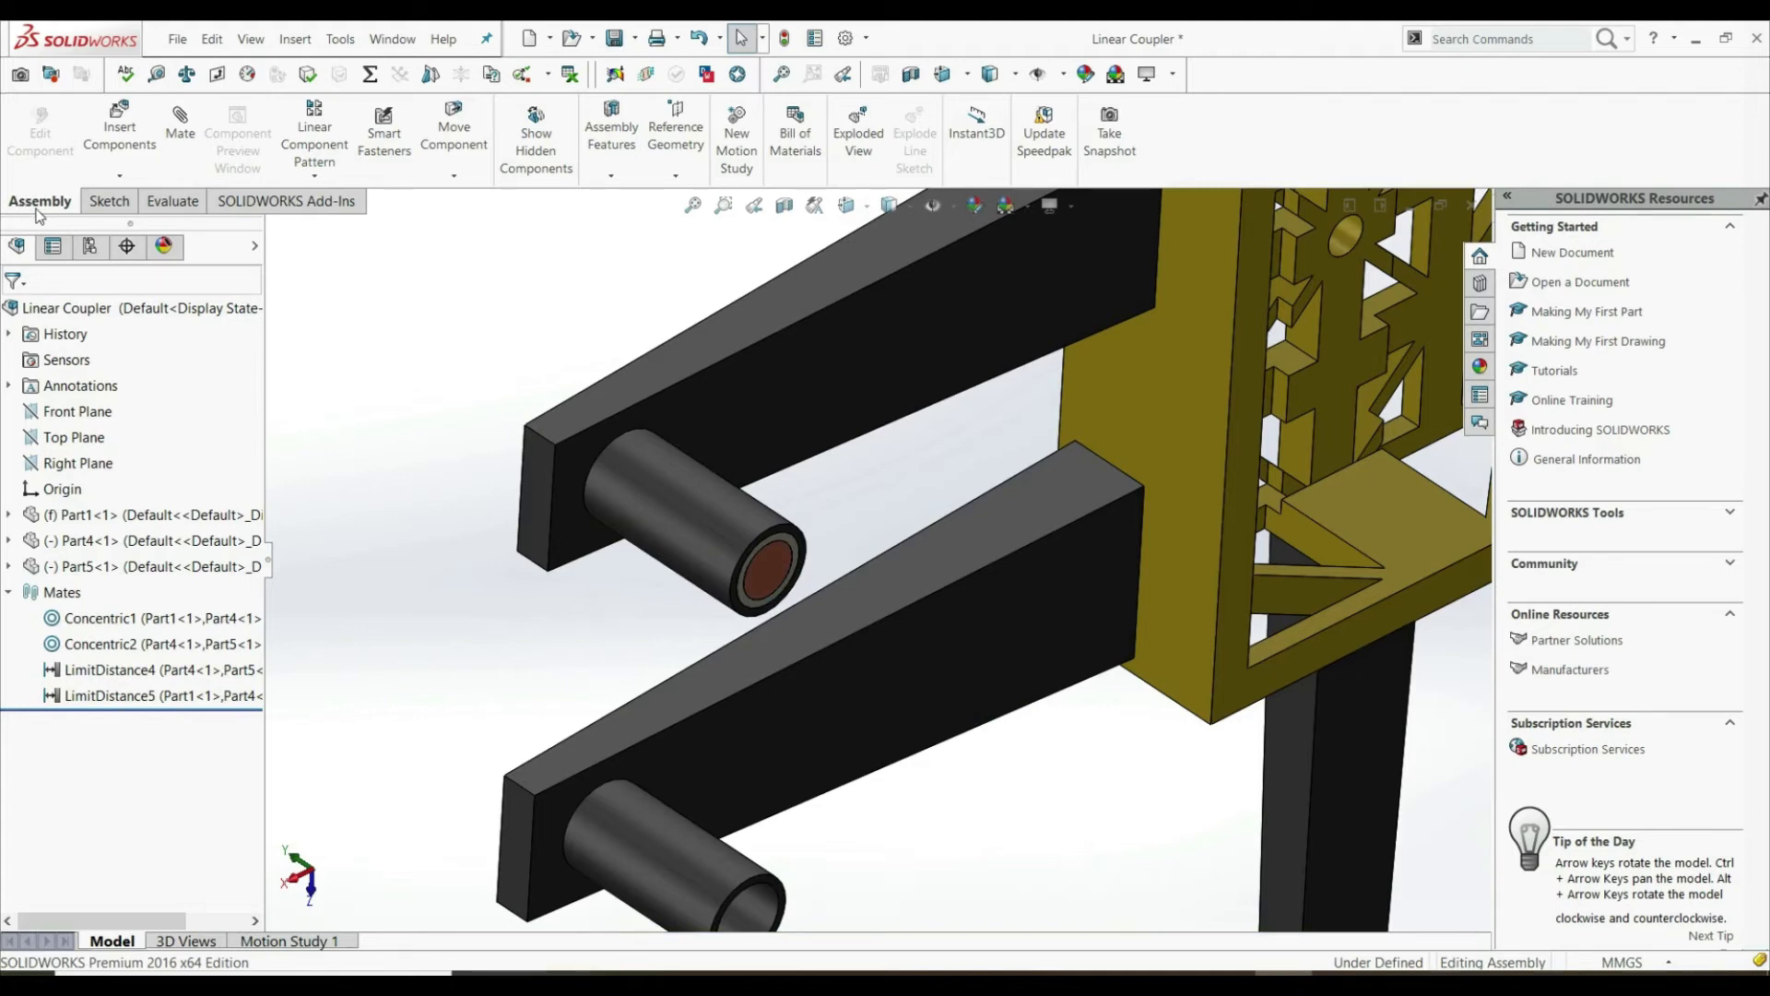
# Add a Linear/Linear Coupler mate between the red inner rod's end face and the surrounding sleeve's end face, keeping the 1 mm to 1 mm ratio
pyautogui.click(183, 125)
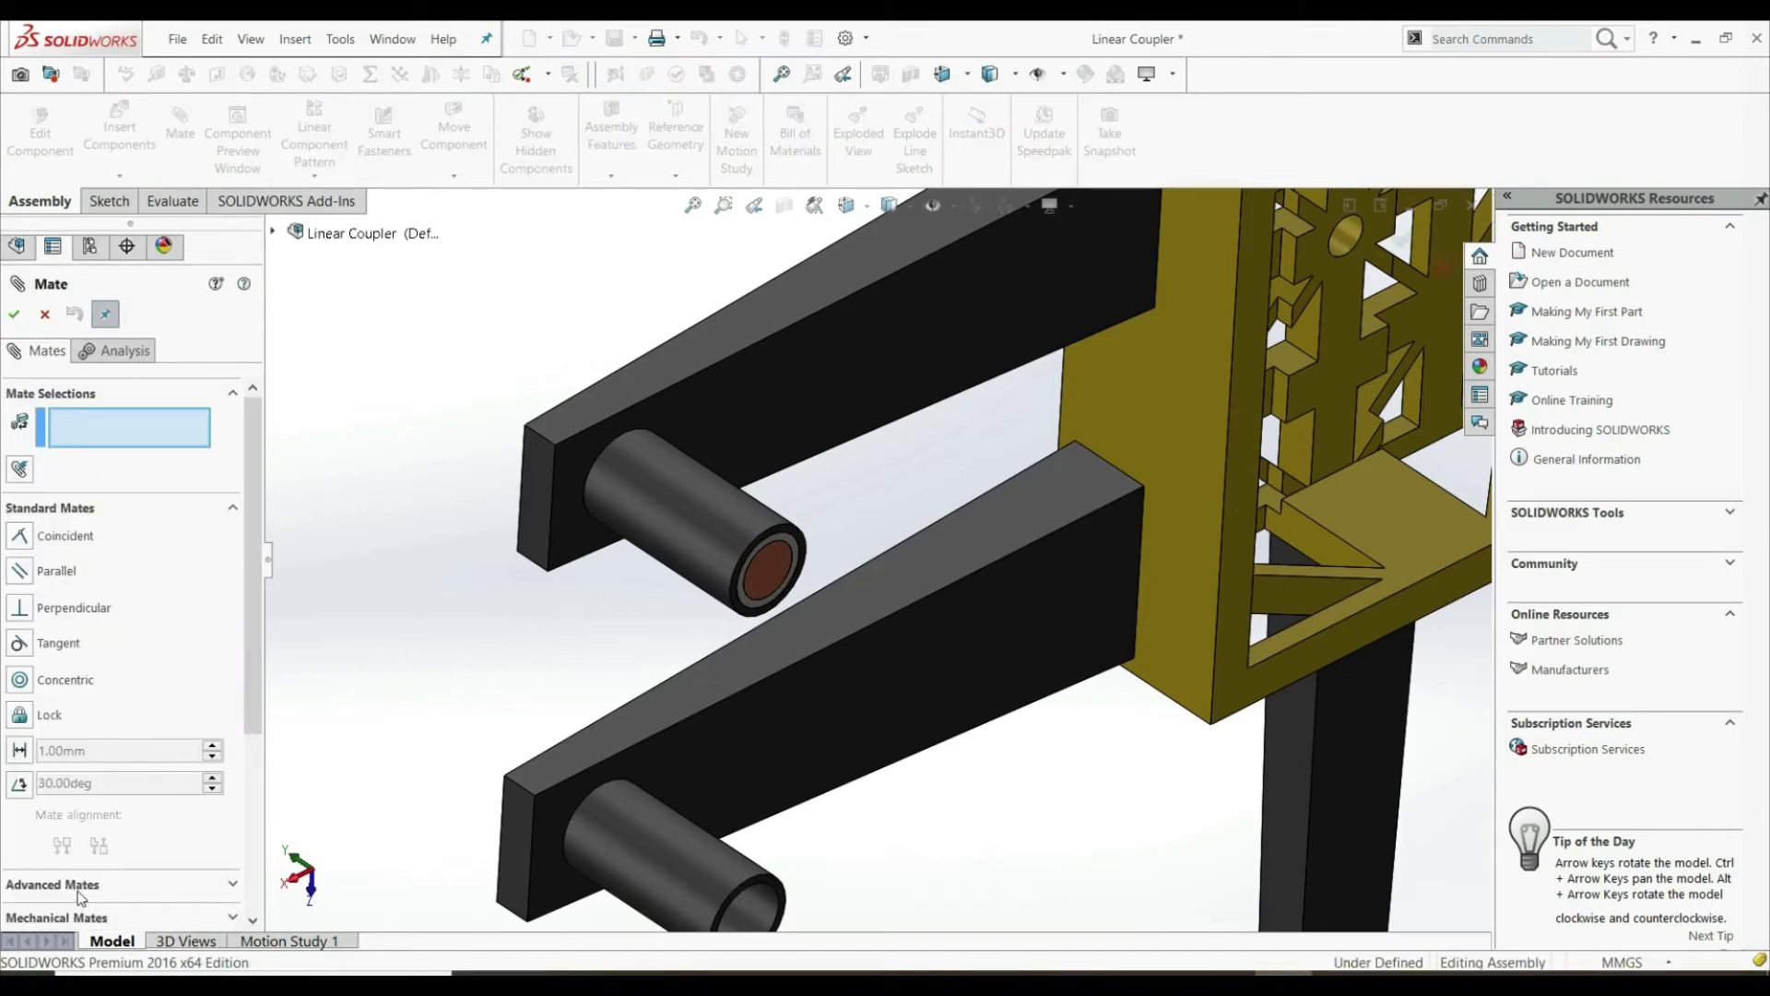
pyautogui.click(80, 885)
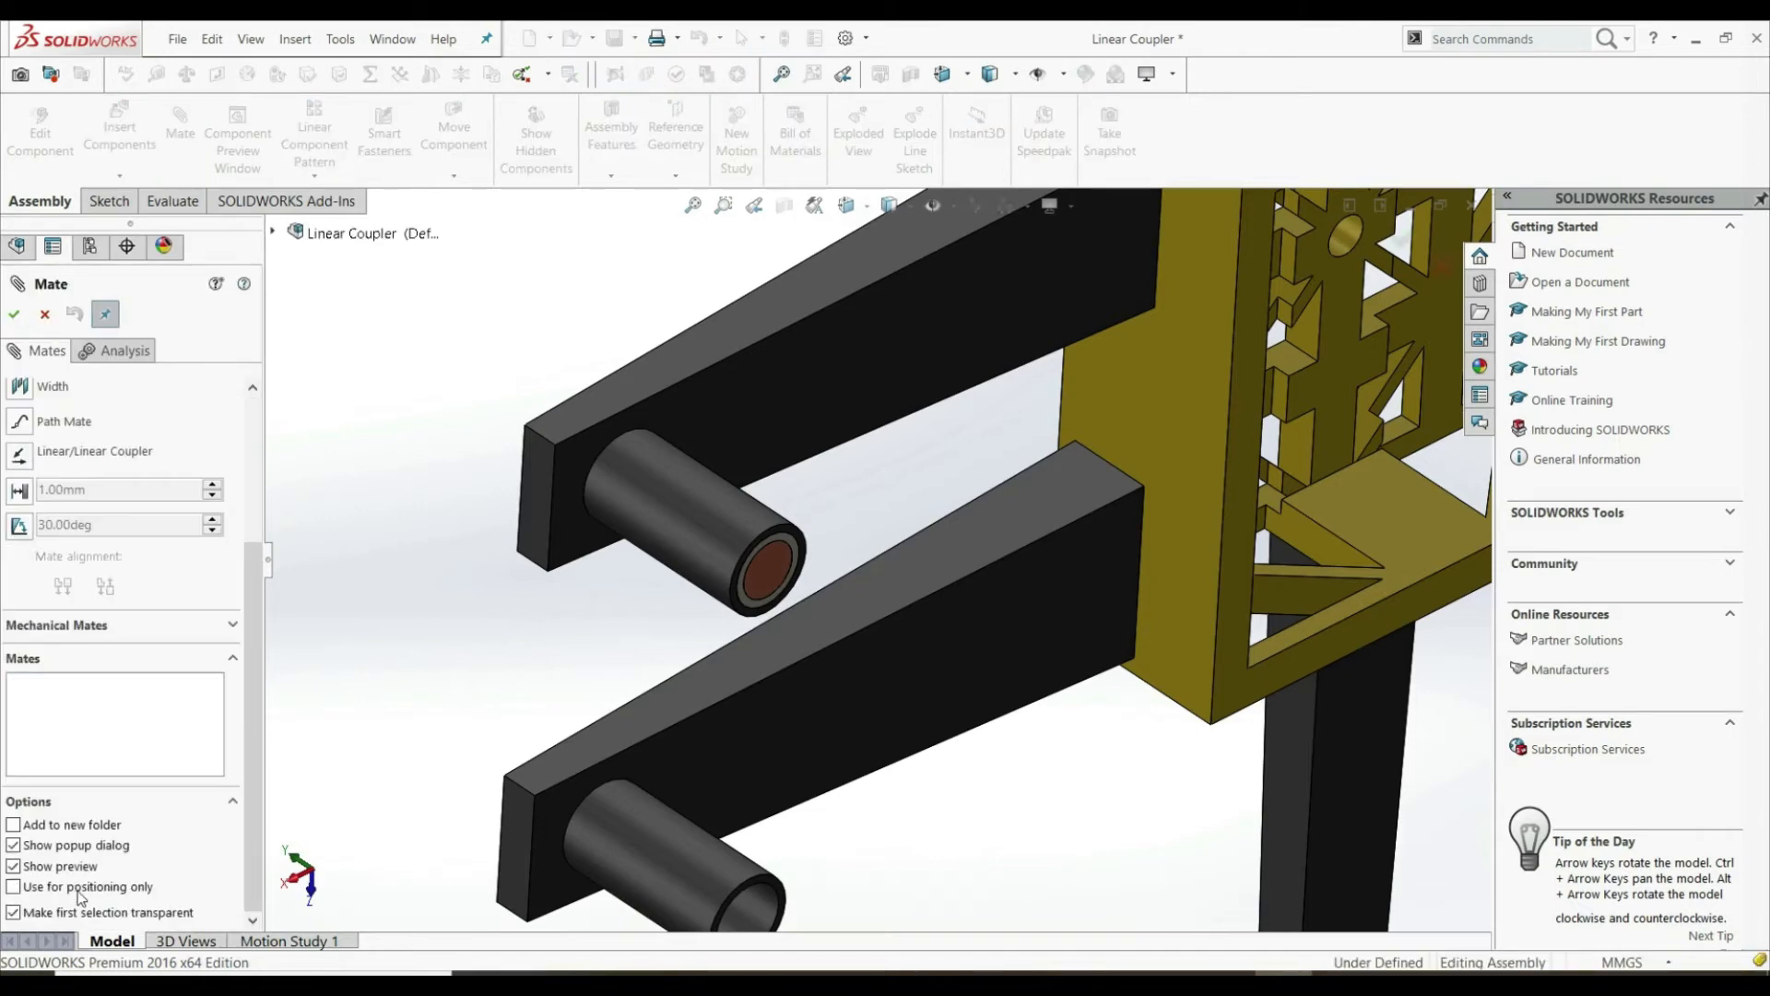
pyautogui.click(21, 455)
pyautogui.moveTo(254, 582); pyautogui.dragTo(247, 461)
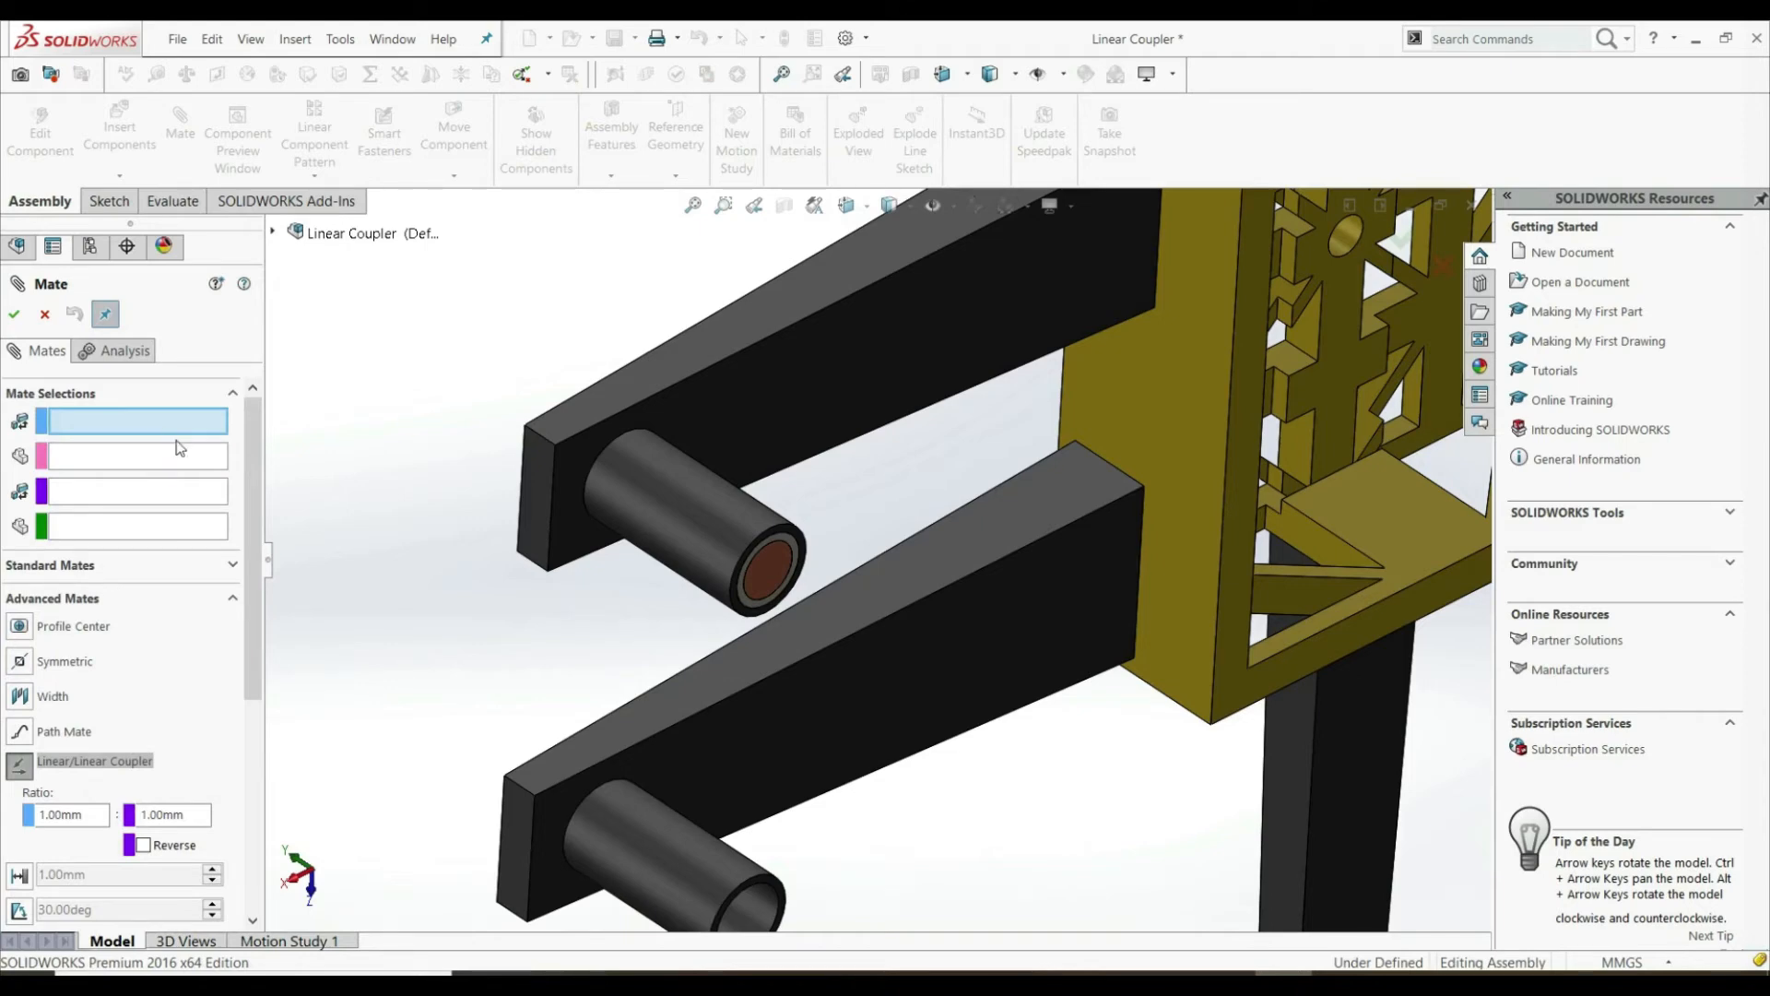
pyautogui.scroll(-2, 771, 585)
pyautogui.scroll(1, 782, 562)
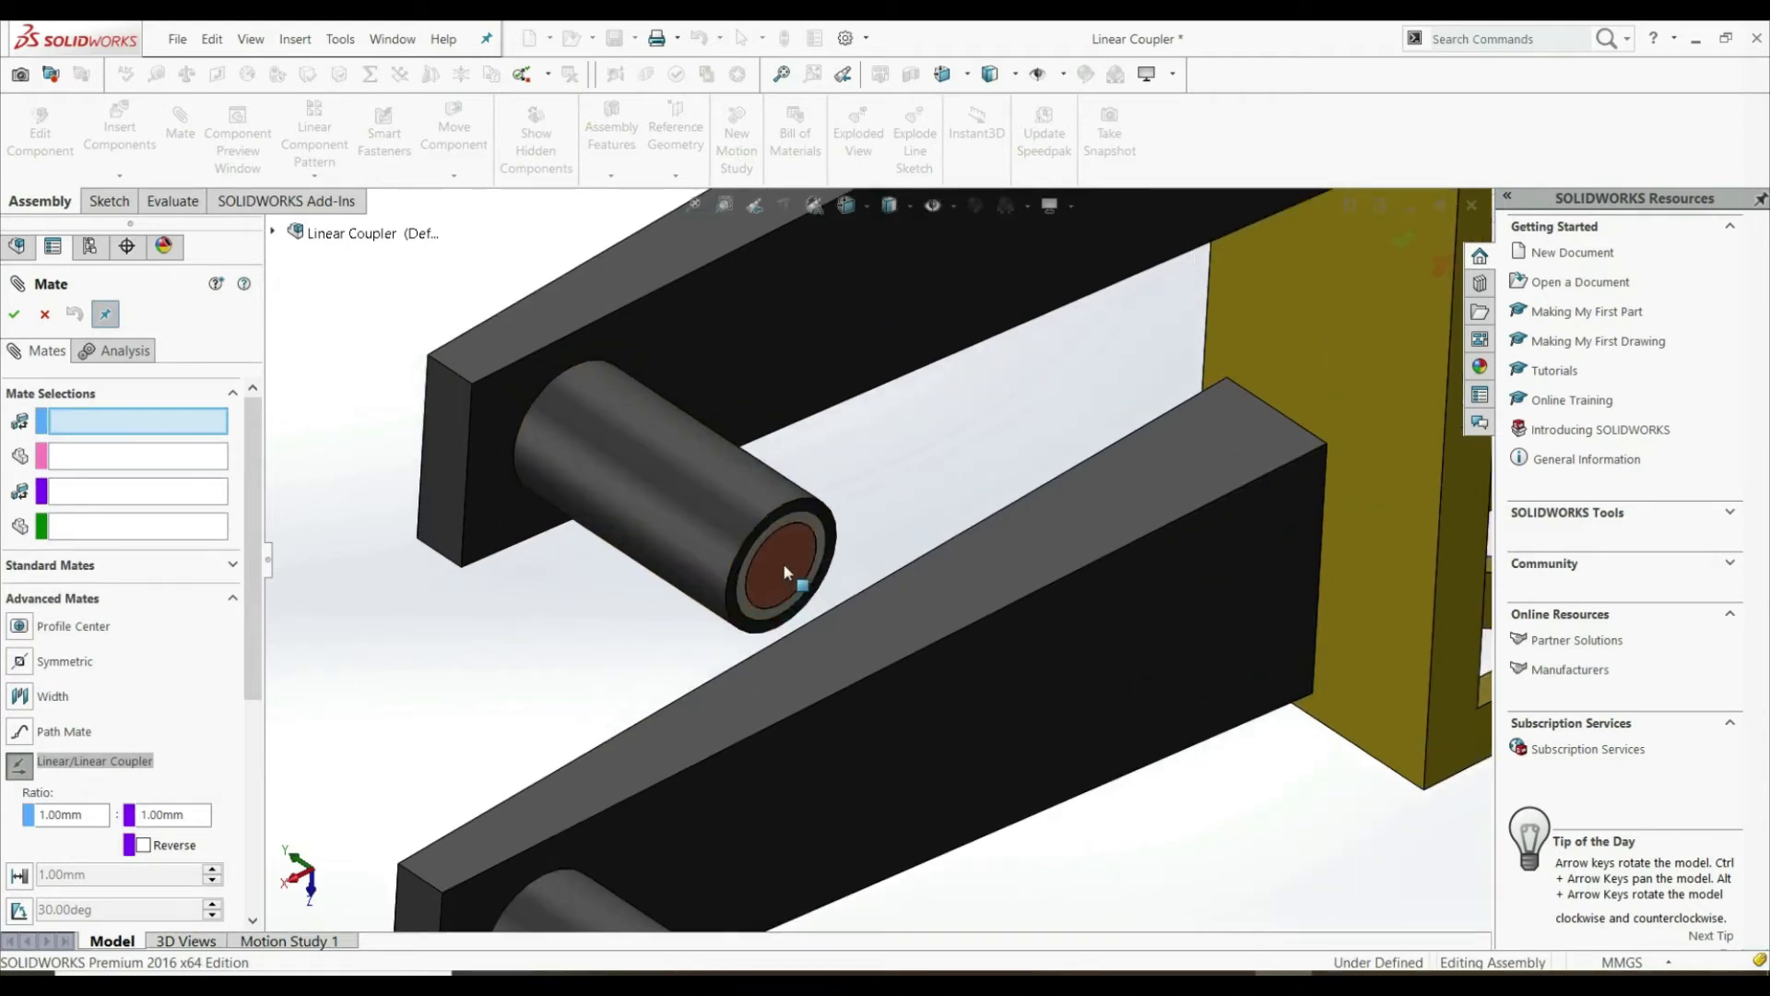
pyautogui.click(782, 562)
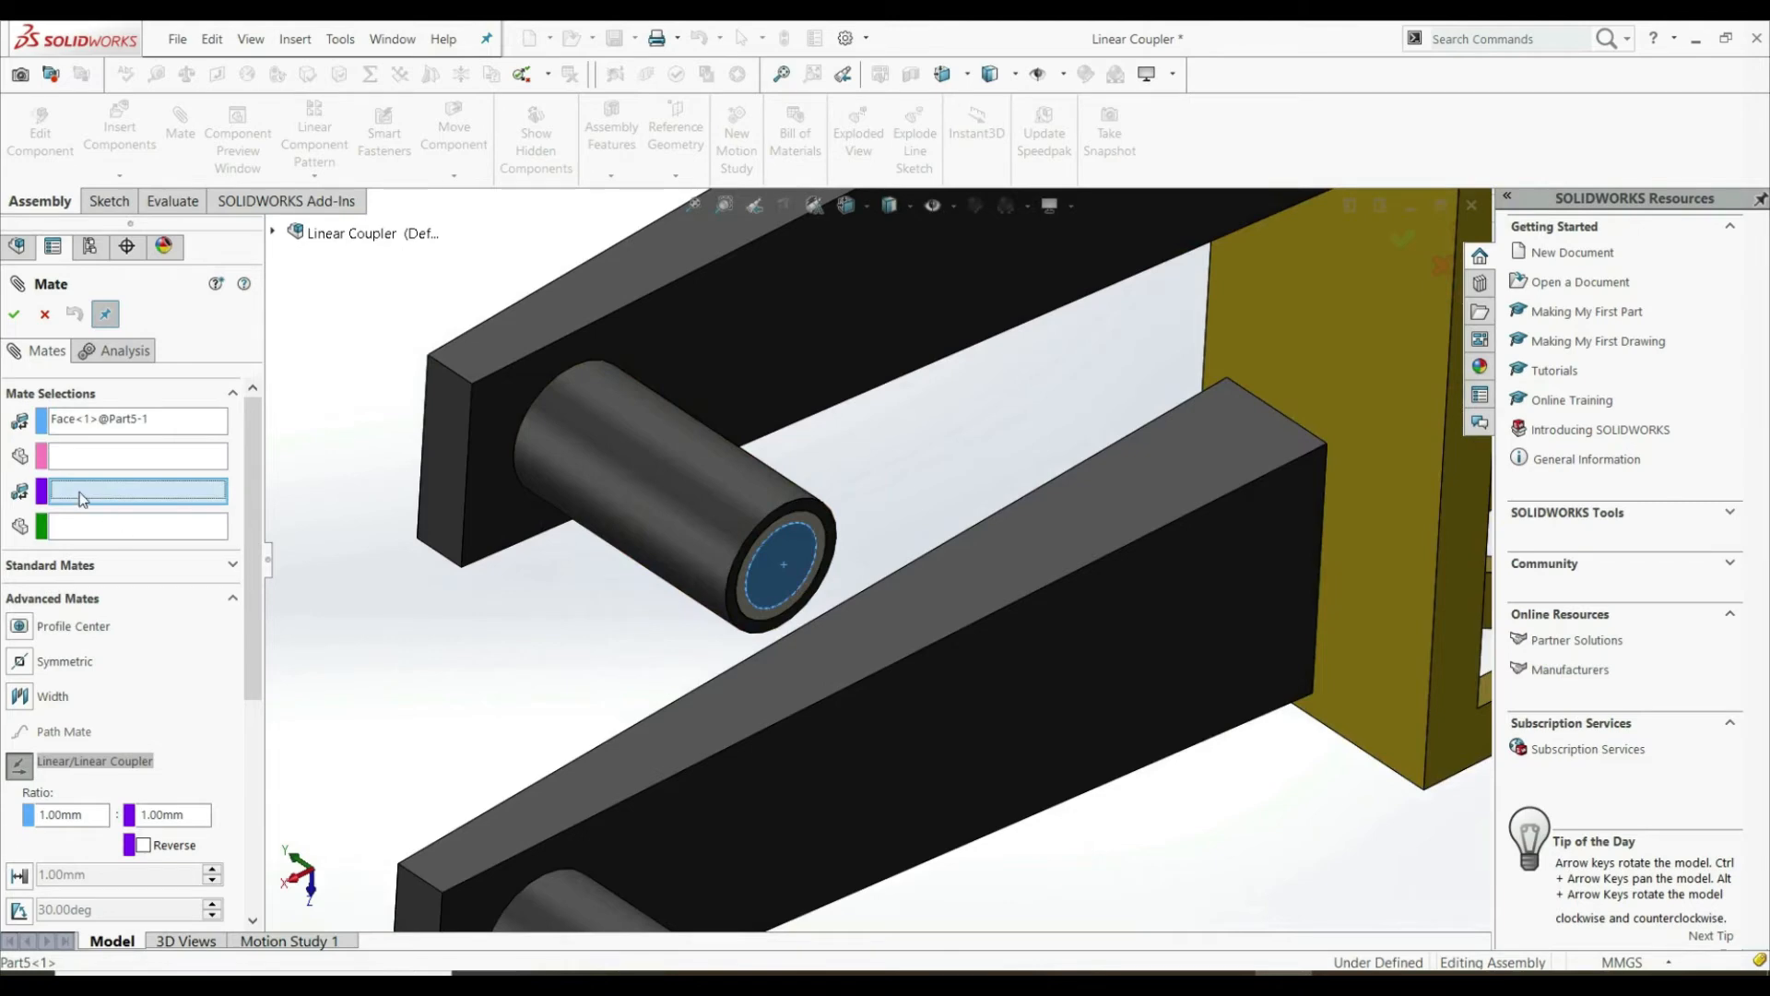
pyautogui.scroll(-3, 811, 517)
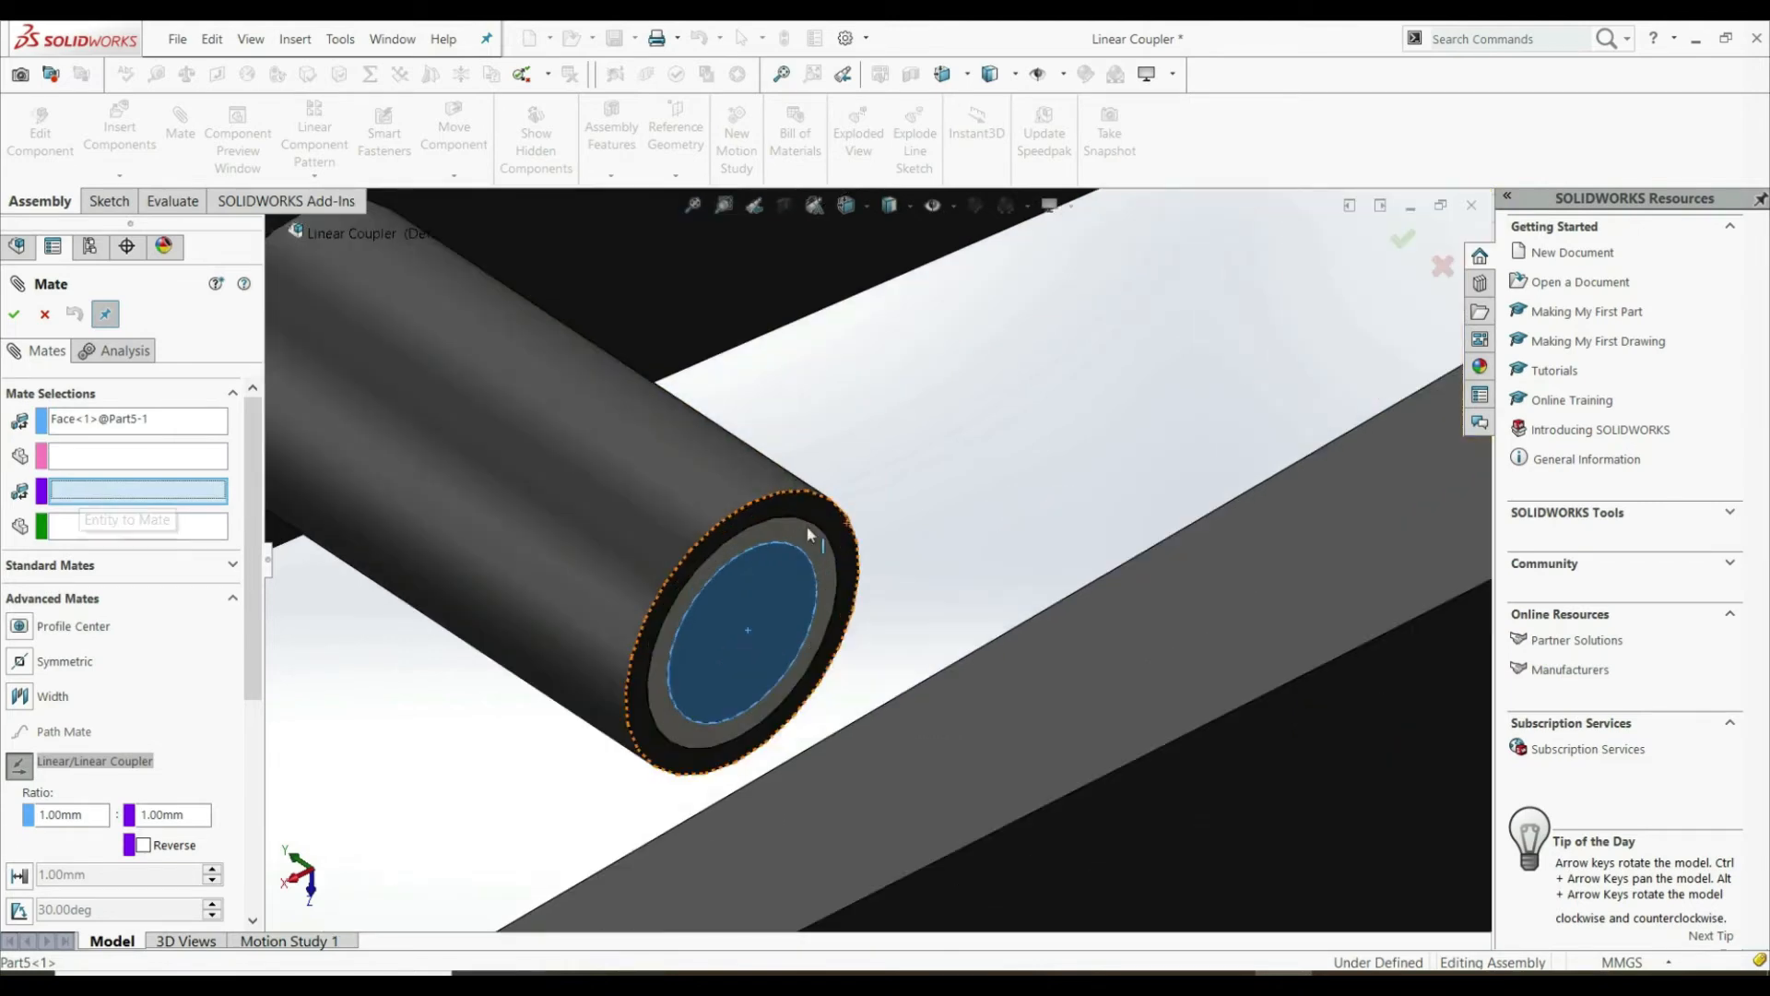
pyautogui.click(783, 538)
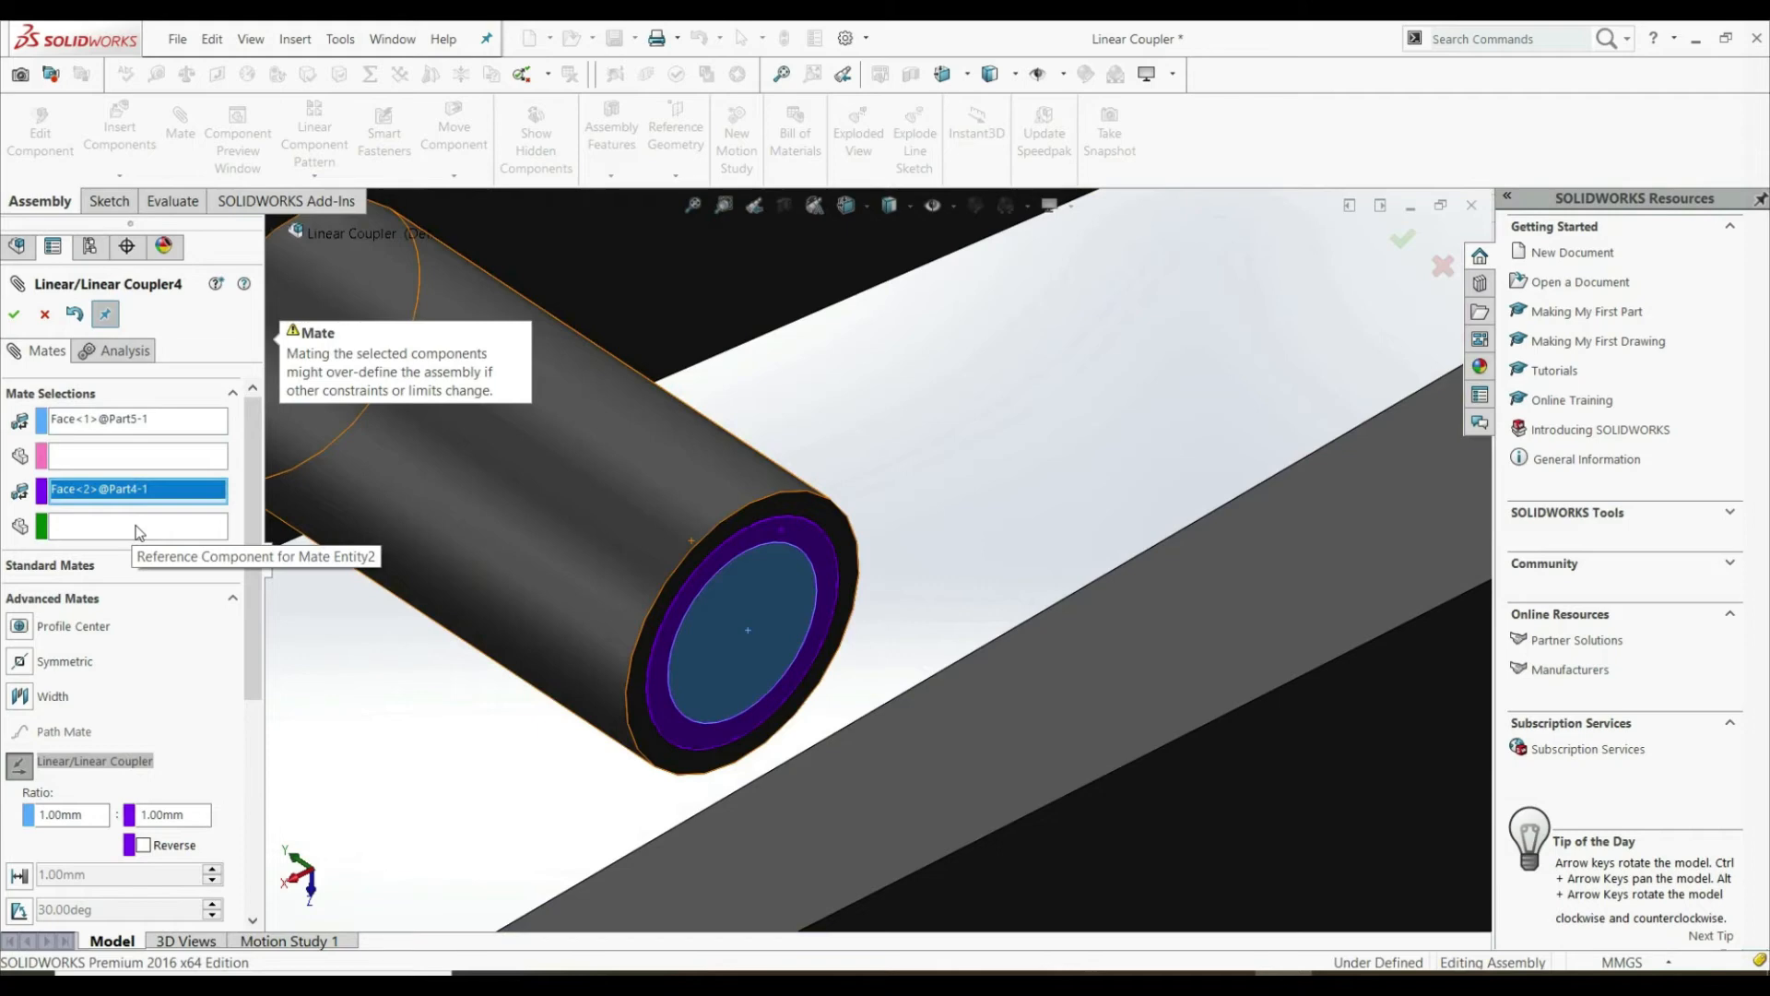
pyautogui.moveTo(254, 404); pyautogui.dragTo(254, 552)
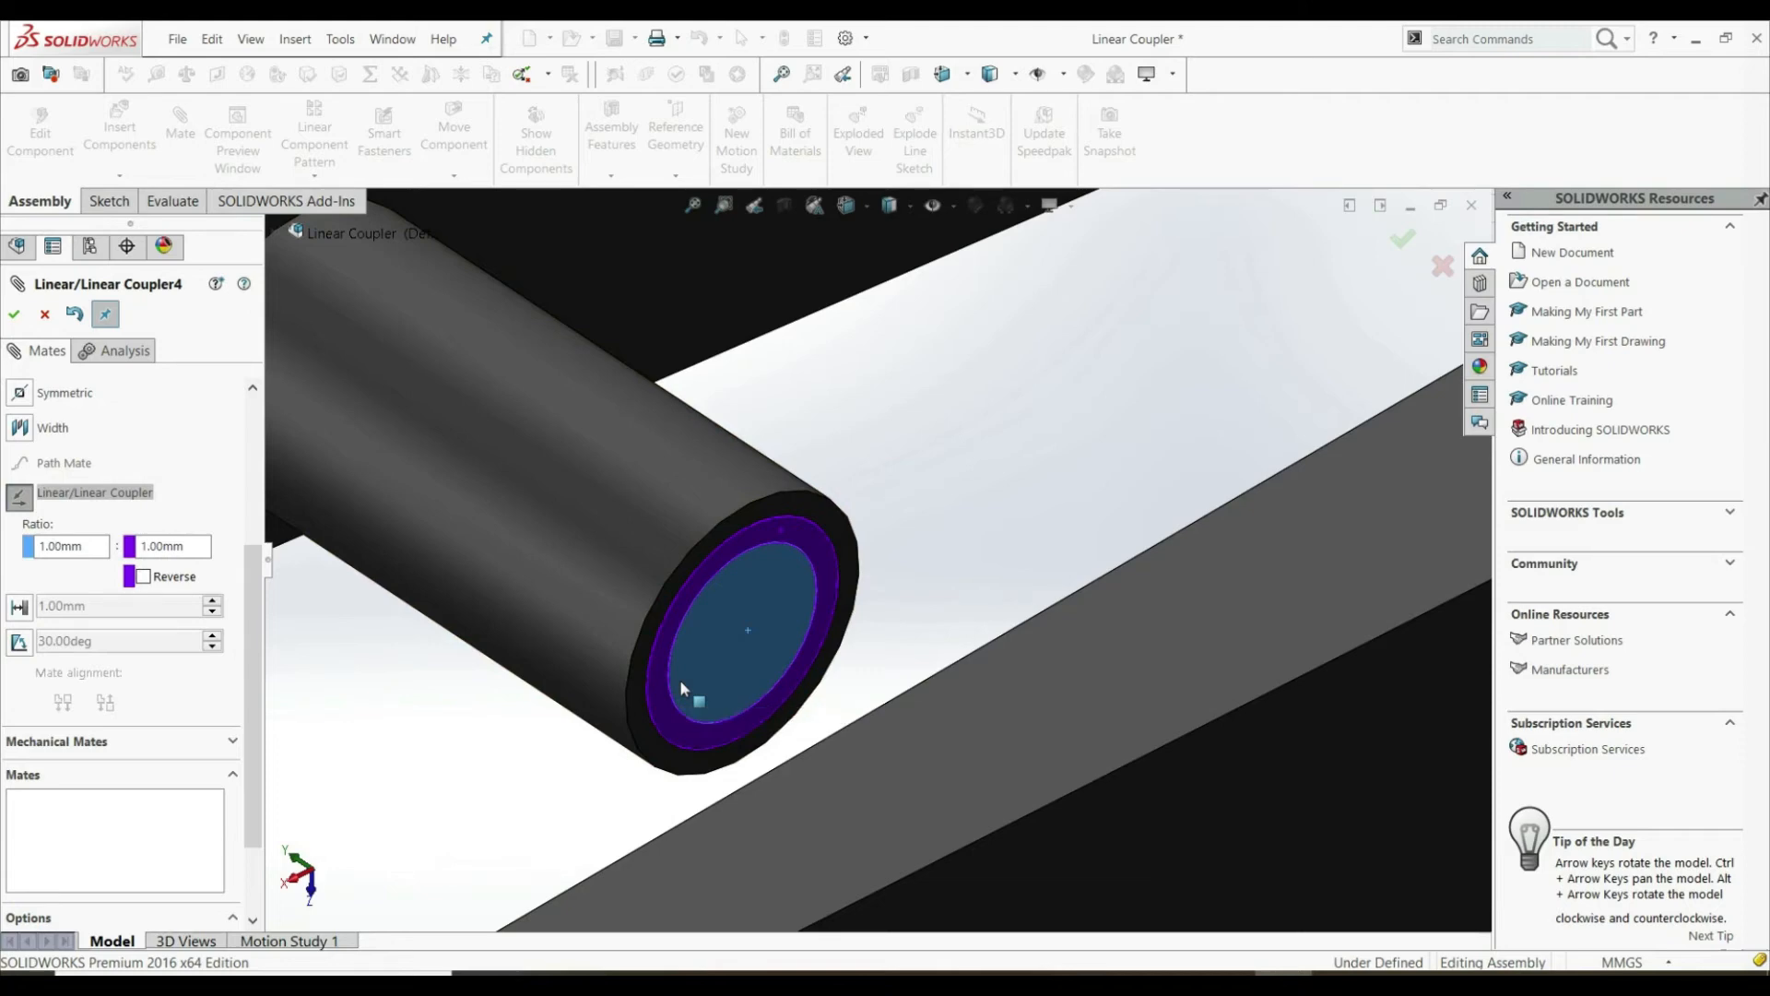
pyautogui.click(14, 314)
pyautogui.click(14, 315)
# Slide the inner rod out and back in to examine the coupled travel, and inspect the nested end faces up close
pyautogui.scroll(5, 909, 621)
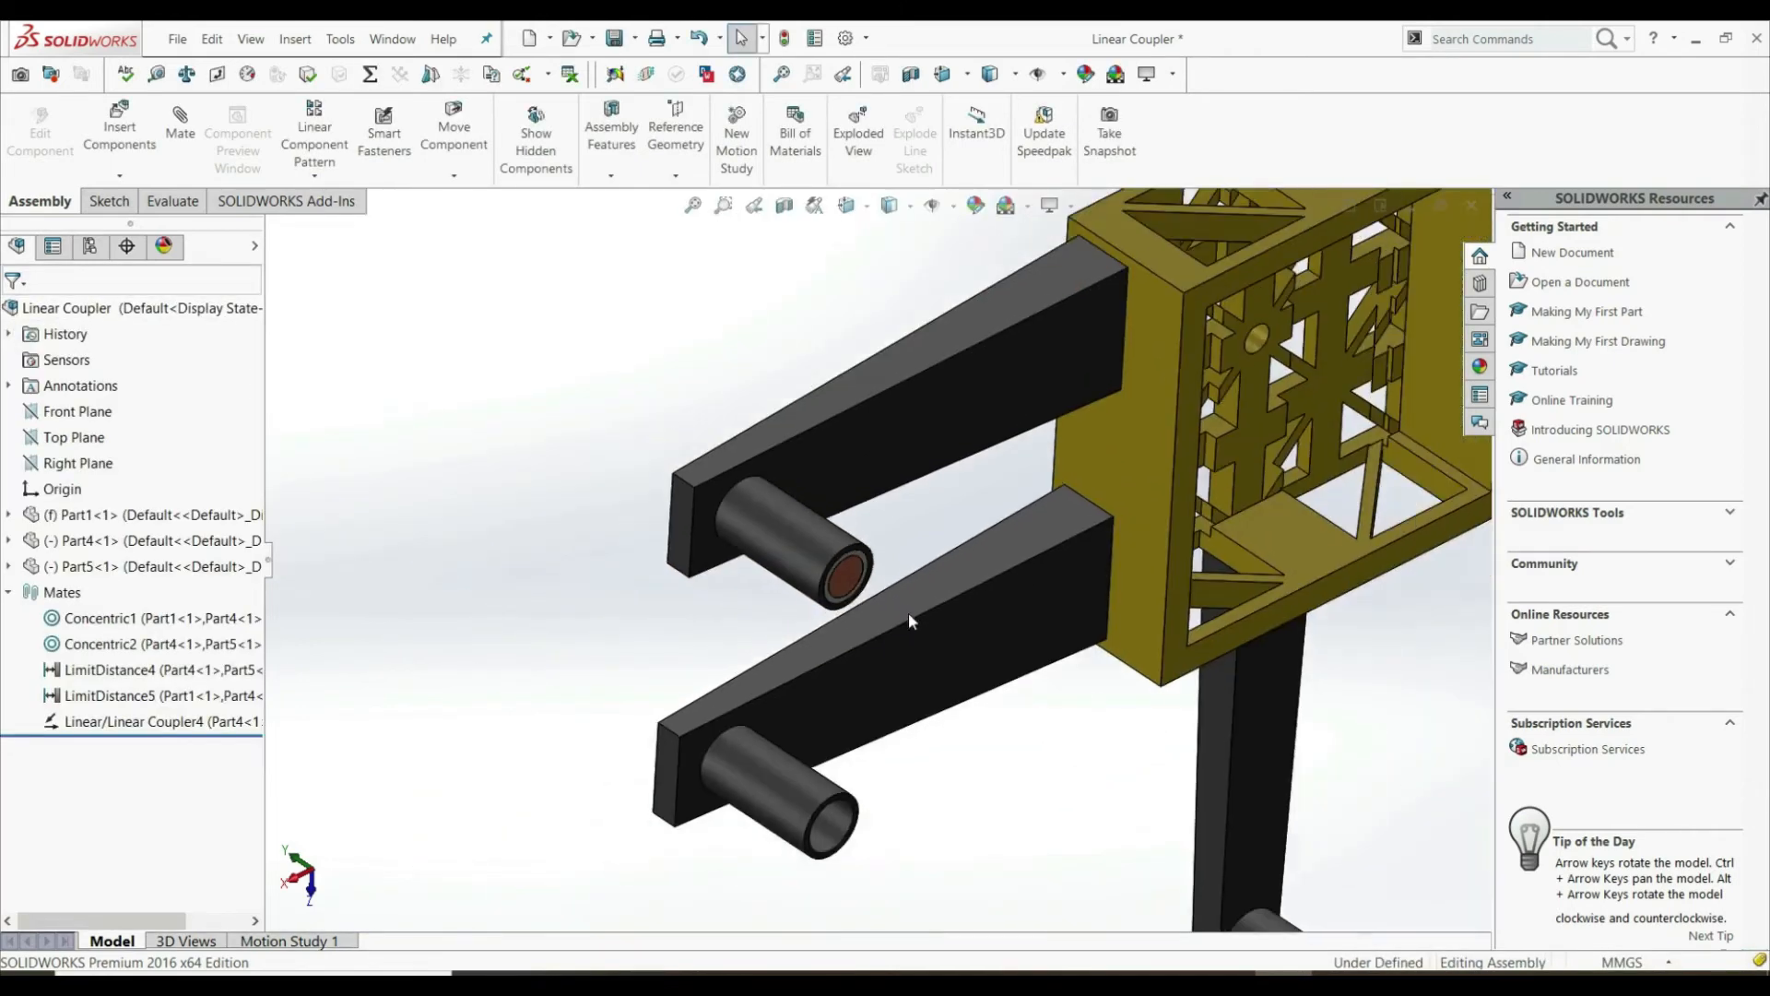
pyautogui.scroll(-3, 909, 620)
pyautogui.moveTo(798, 553); pyautogui.dragTo(952, 665)
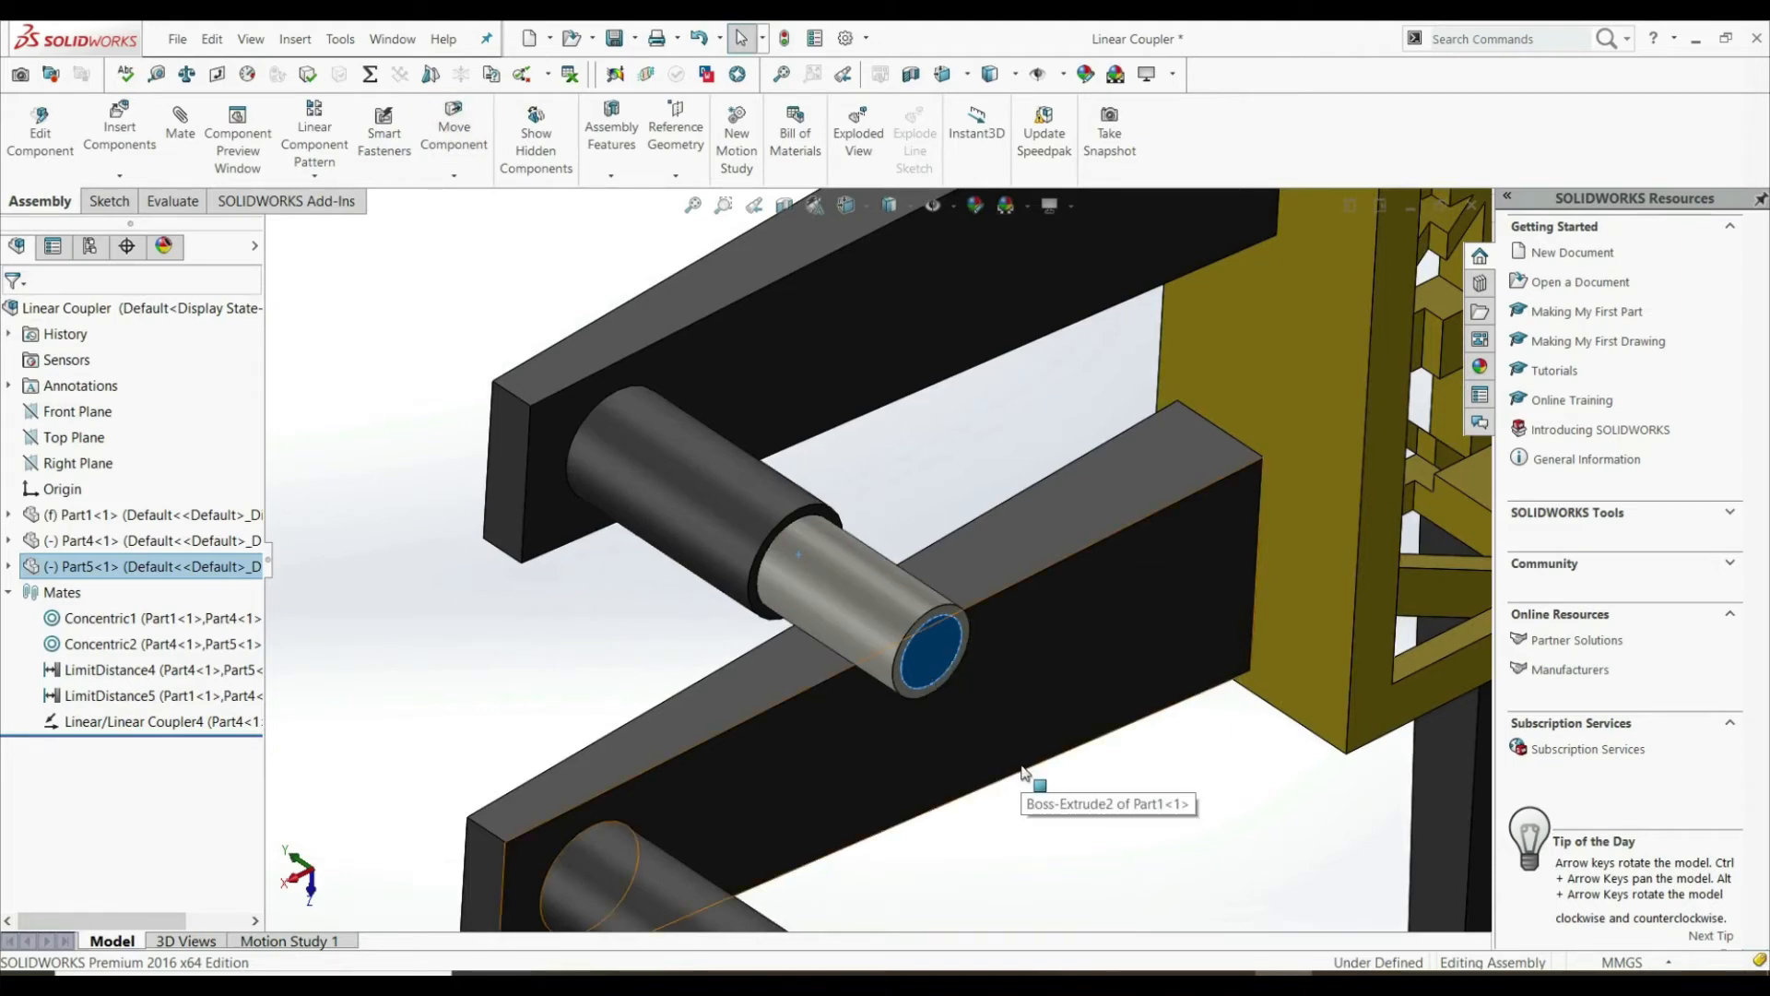
pyautogui.moveTo(959, 664); pyautogui.dragTo(857, 599)
pyautogui.scroll(-2, 868, 551)
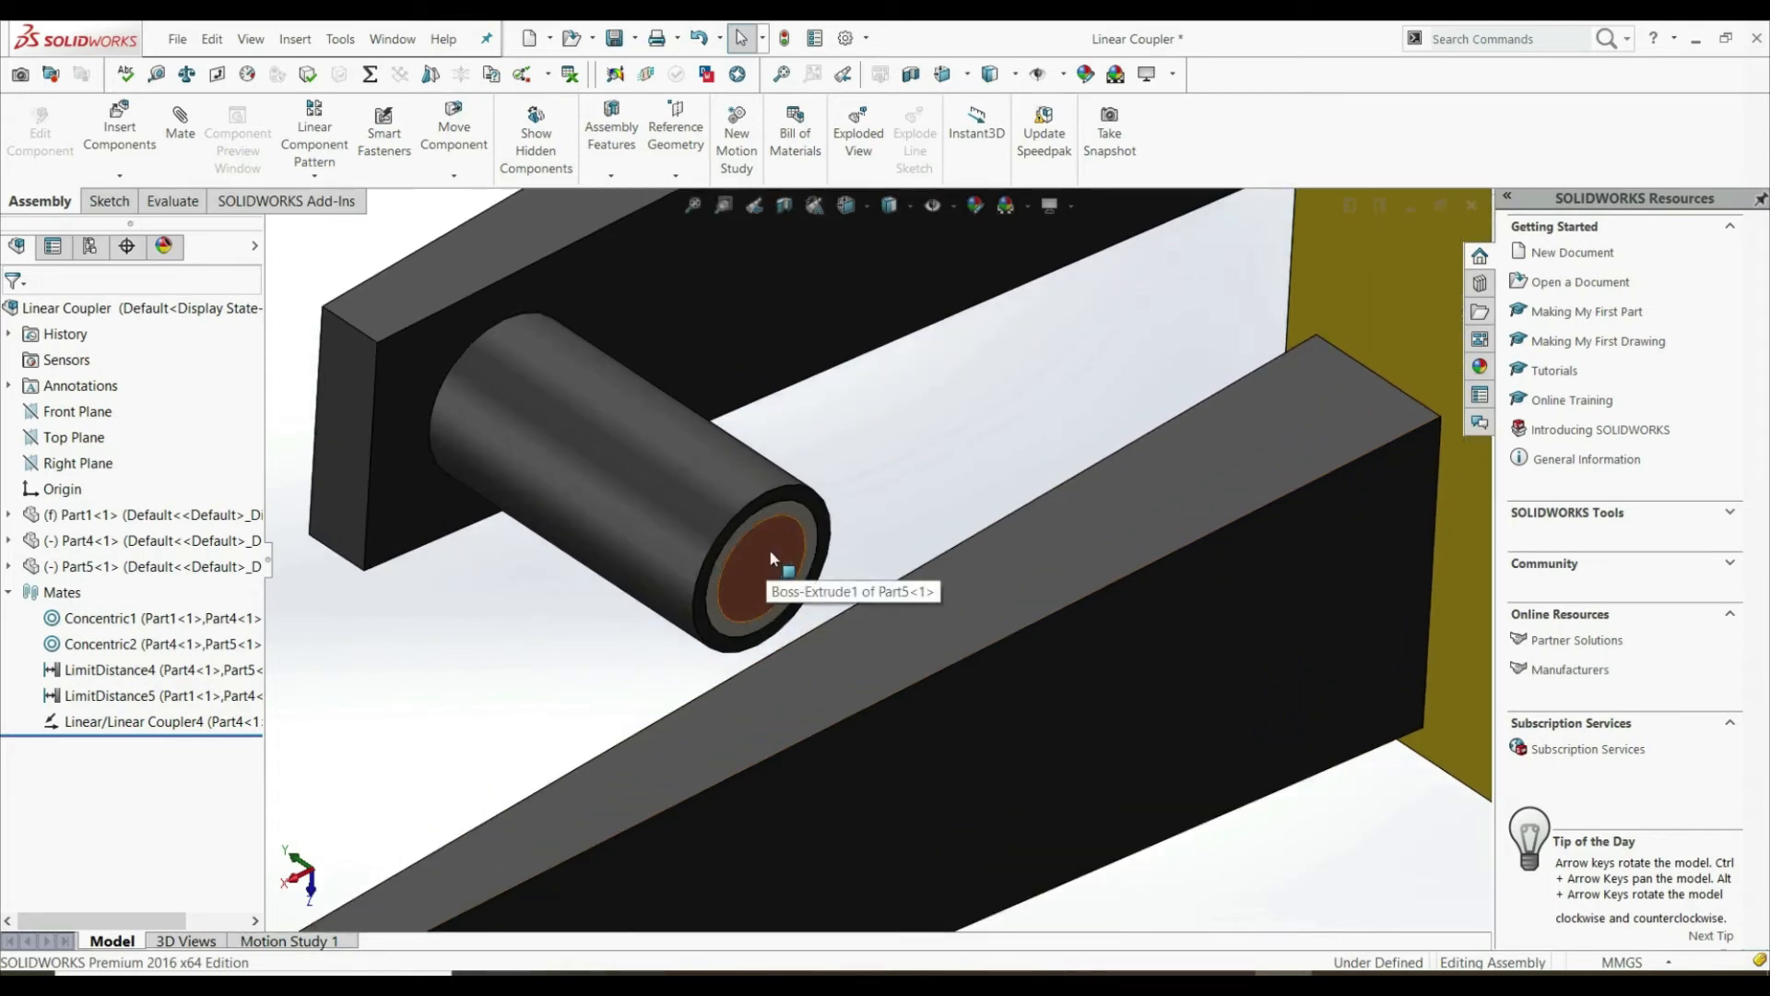
pyautogui.scroll(-2, 774, 553)
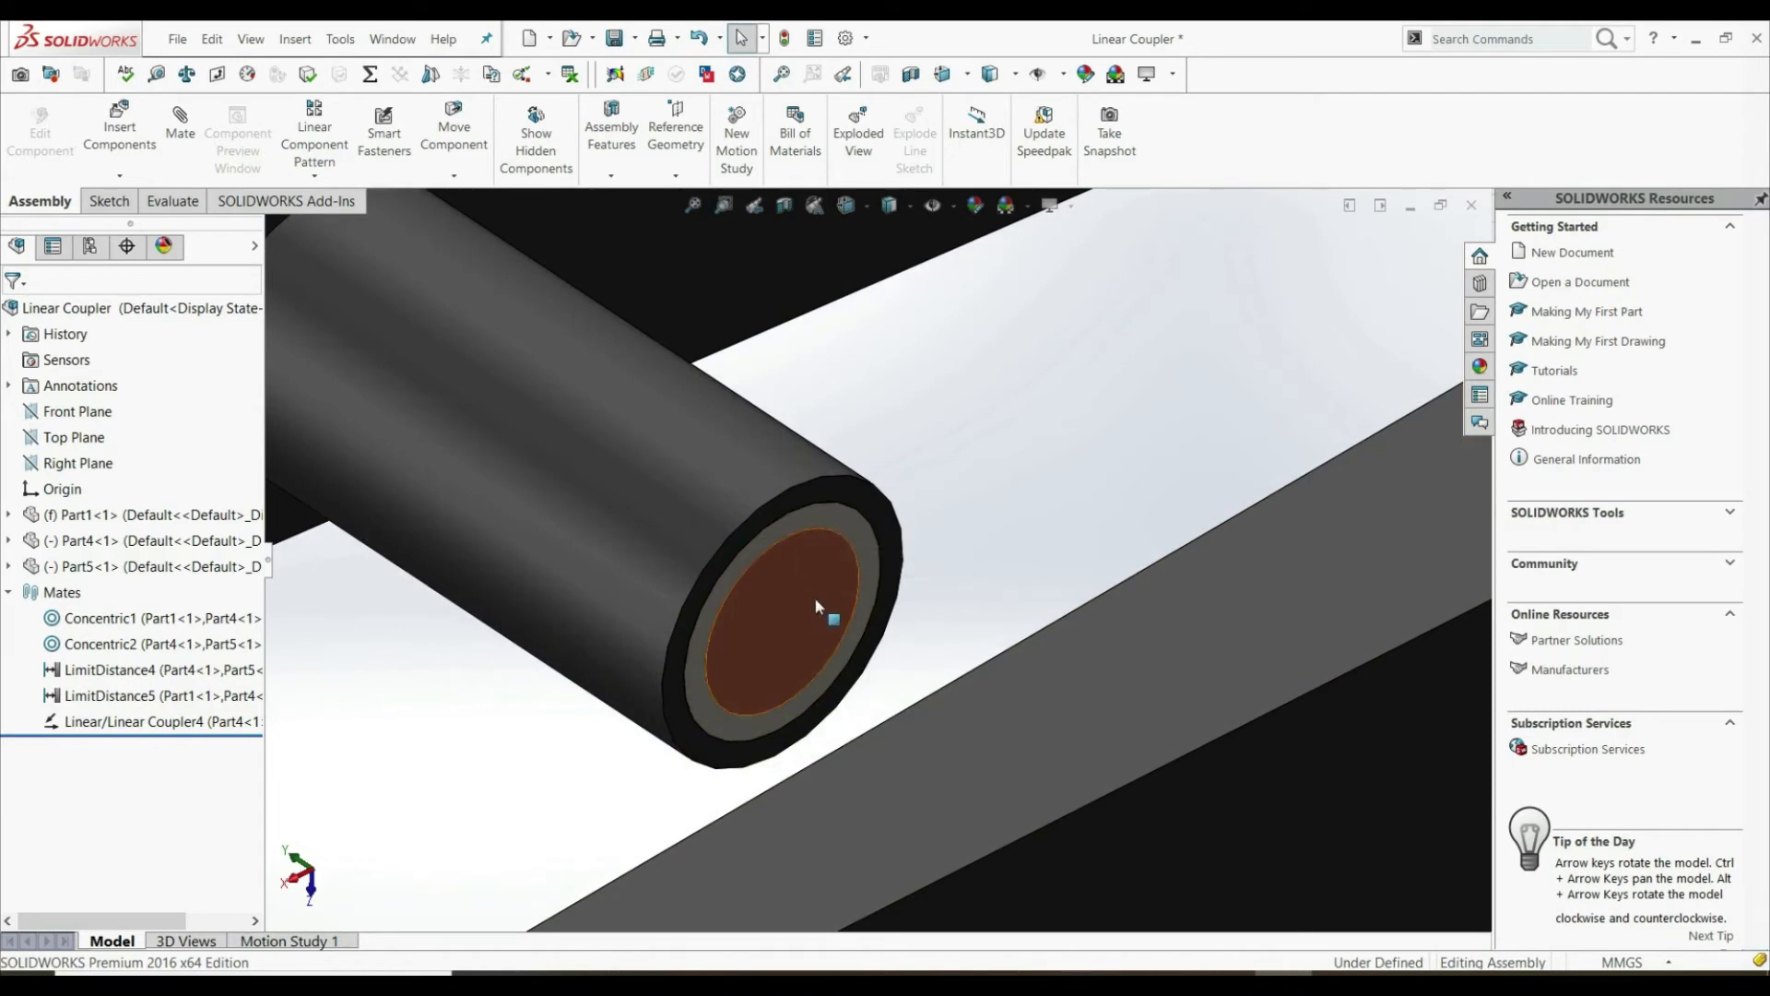
pyautogui.click(825, 526)
pyautogui.scroll(4, 839, 632)
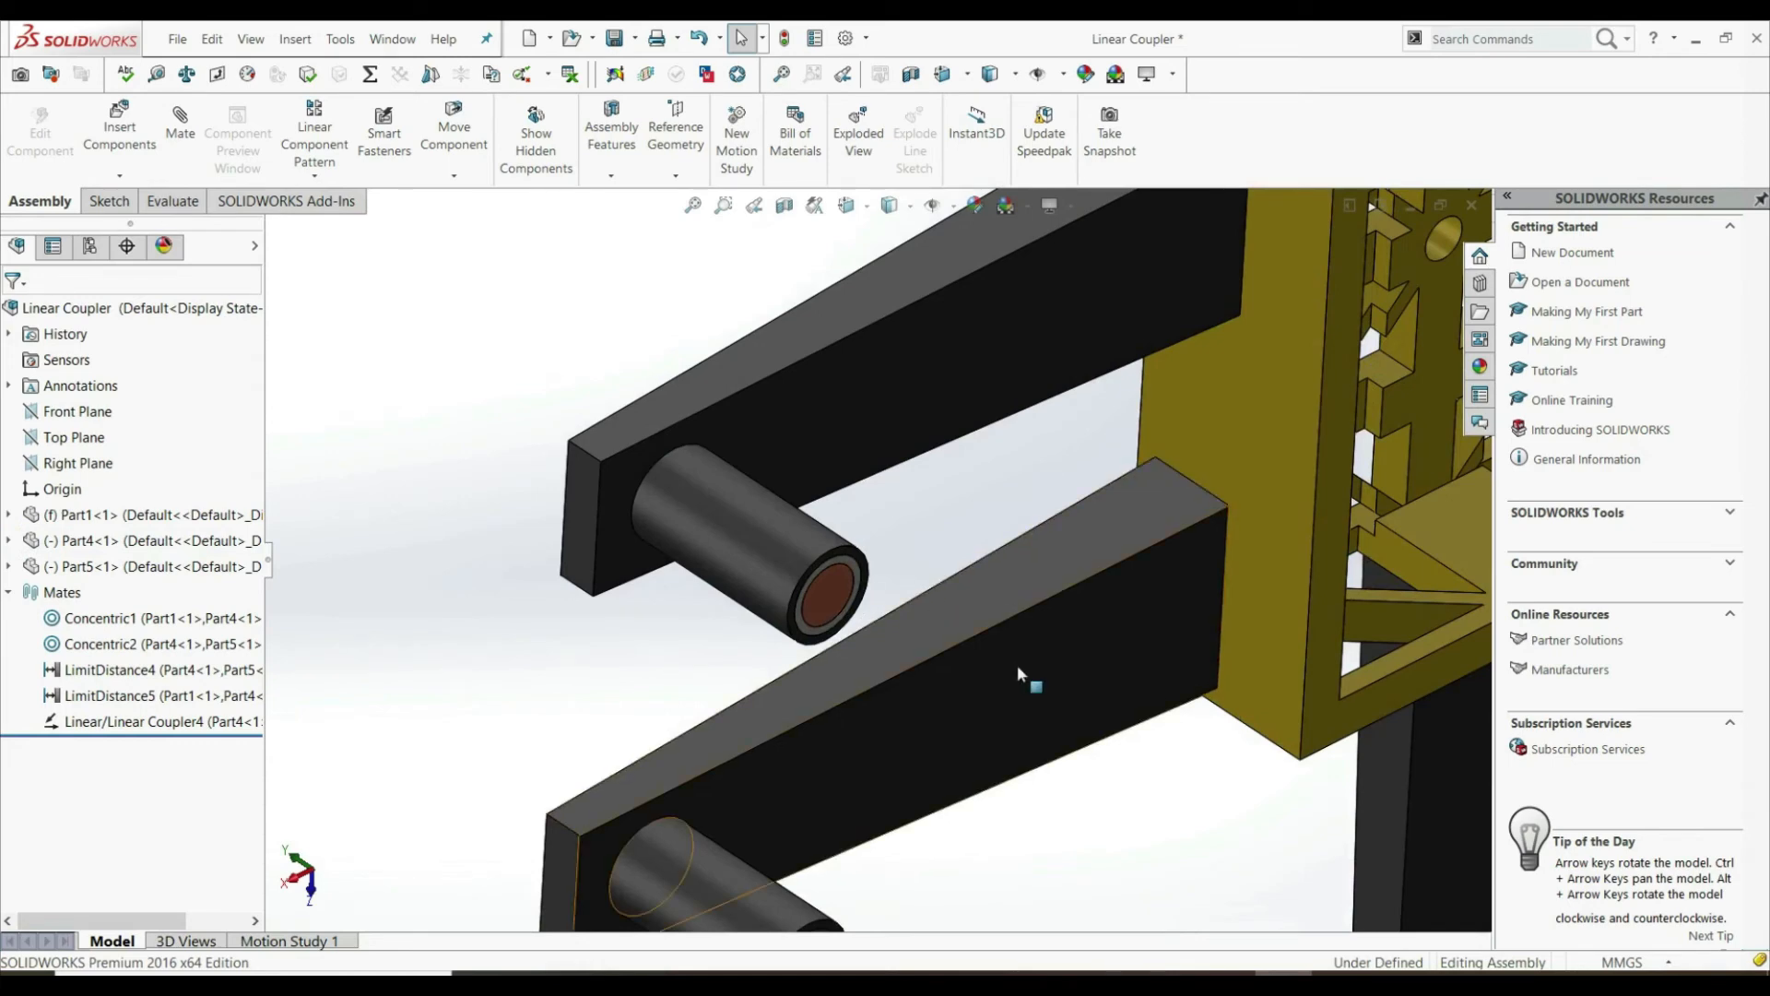
# Edit the Linear/Linear Coupler mate and set its ratio's second value, for the inner rod, to 2 mm
pyautogui.rightClick(81, 729)
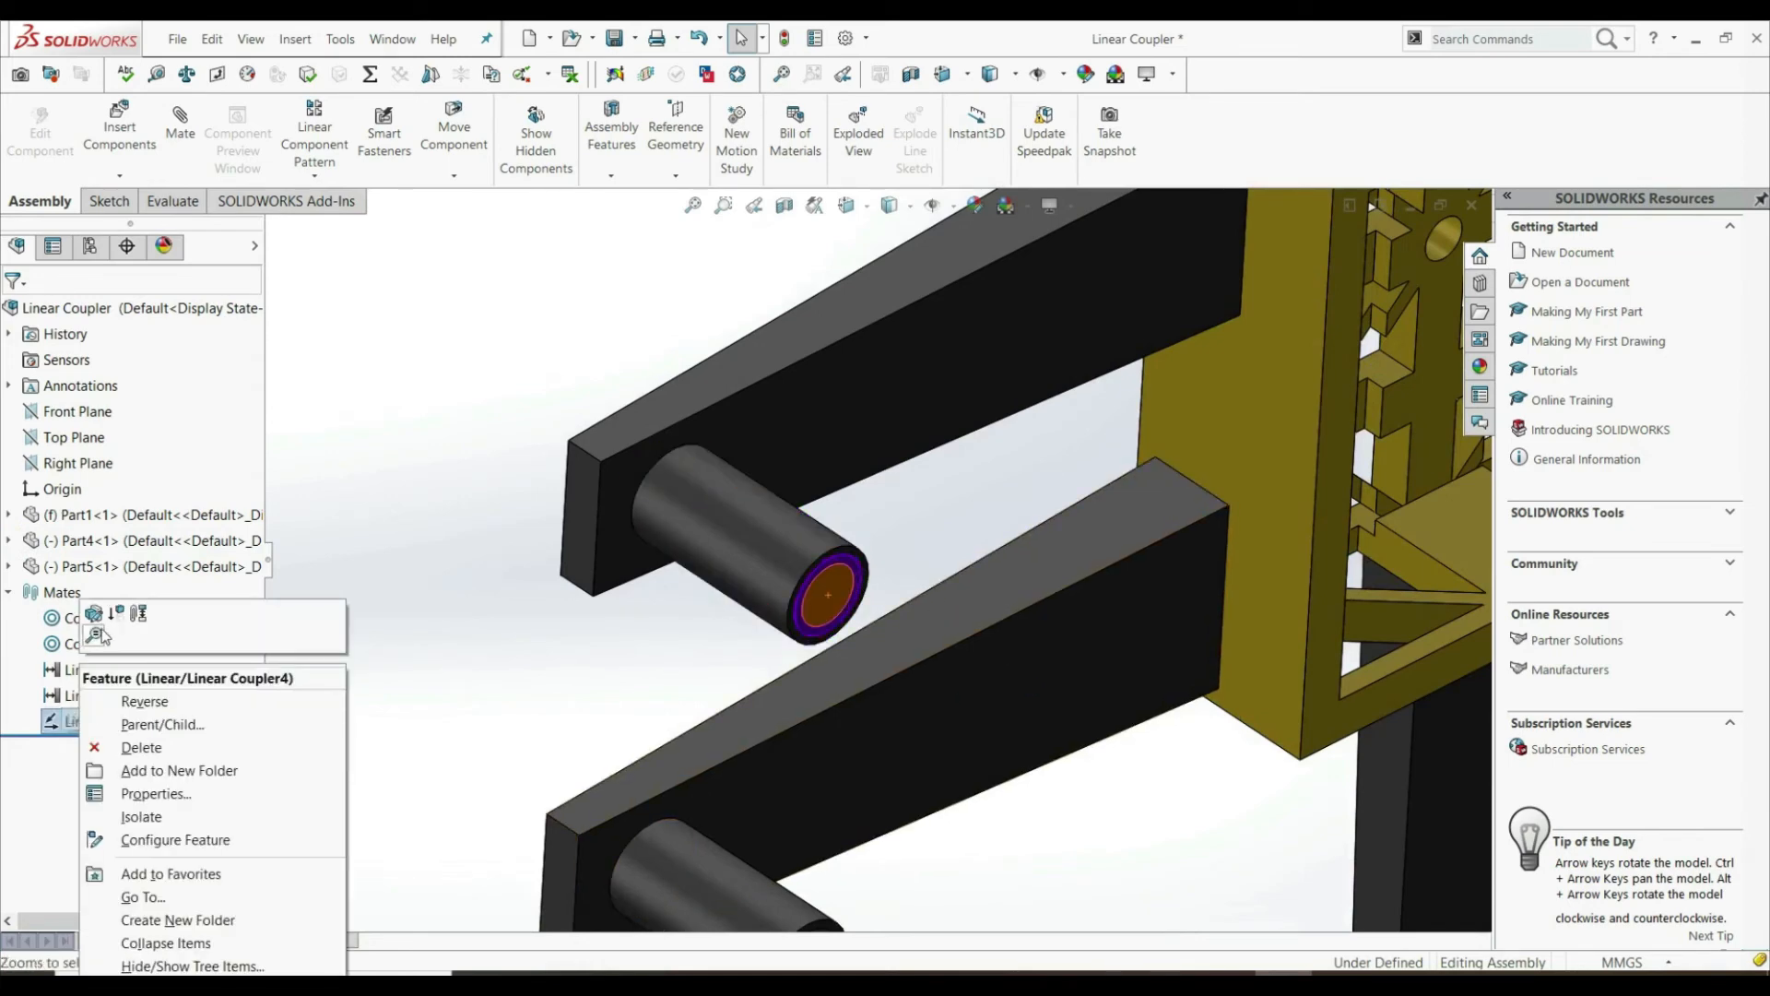
pyautogui.click(98, 619)
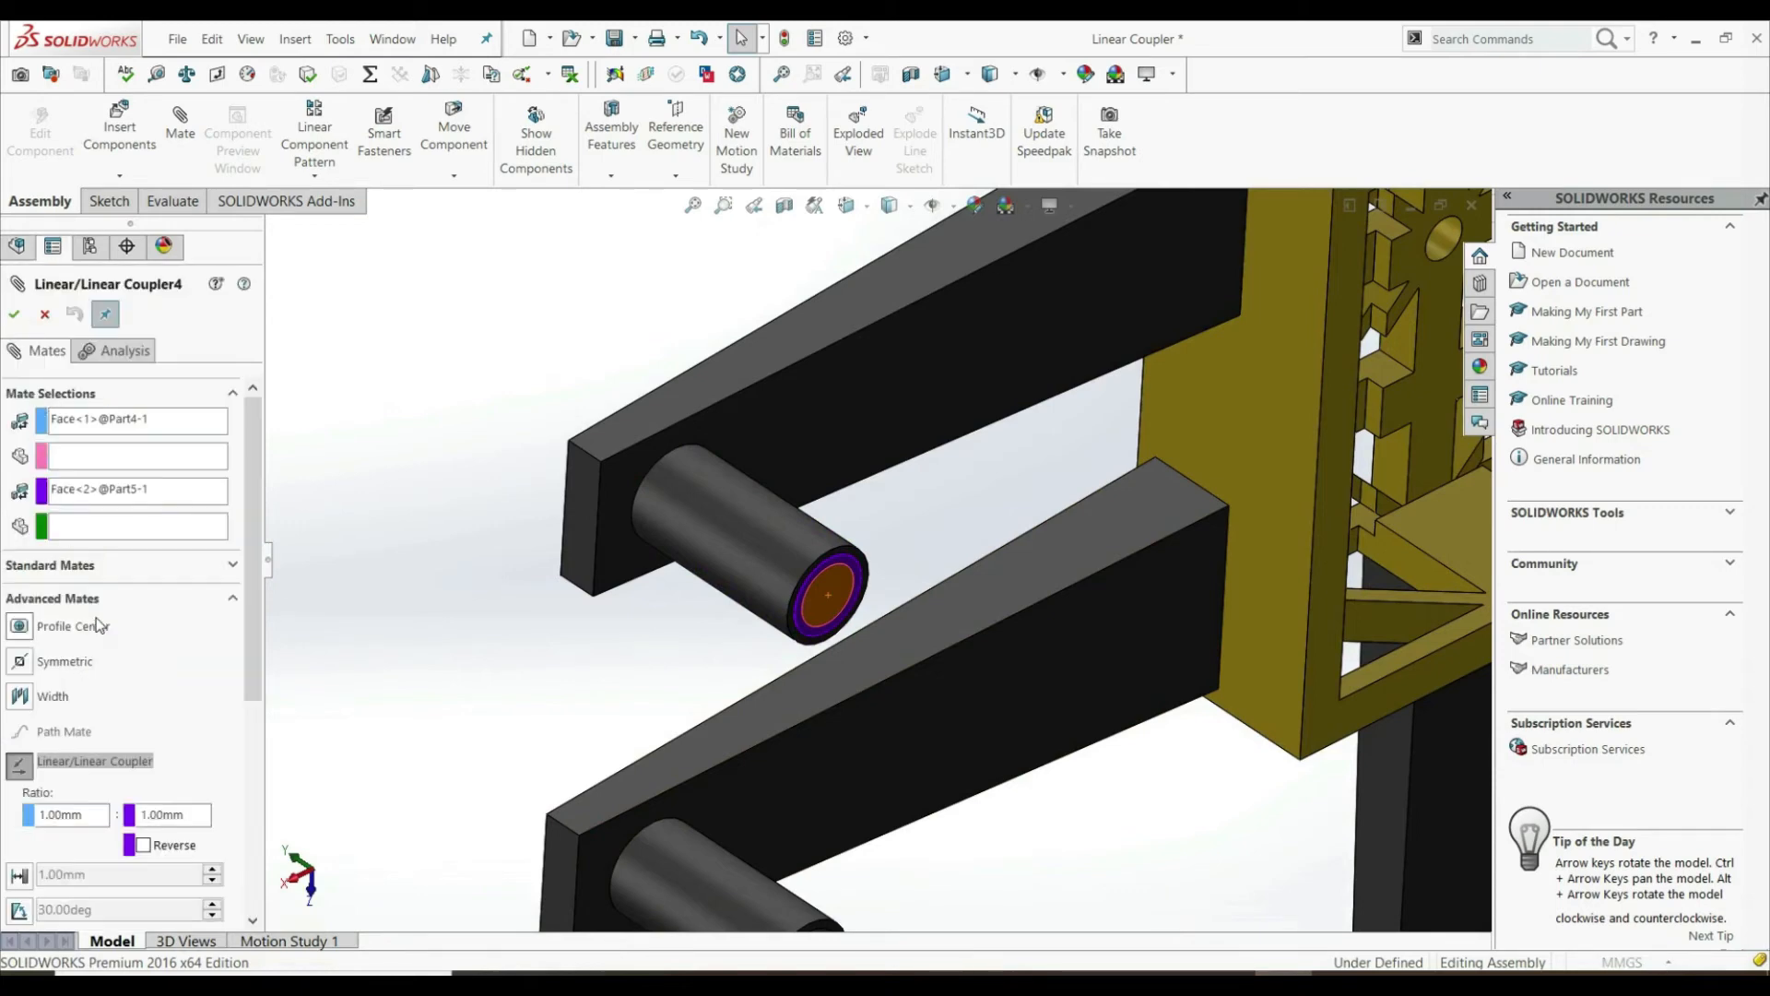
pyautogui.moveTo(134, 814); pyautogui.dragTo(180, 816)
pyautogui.write('2')
pyautogui.press('Return')
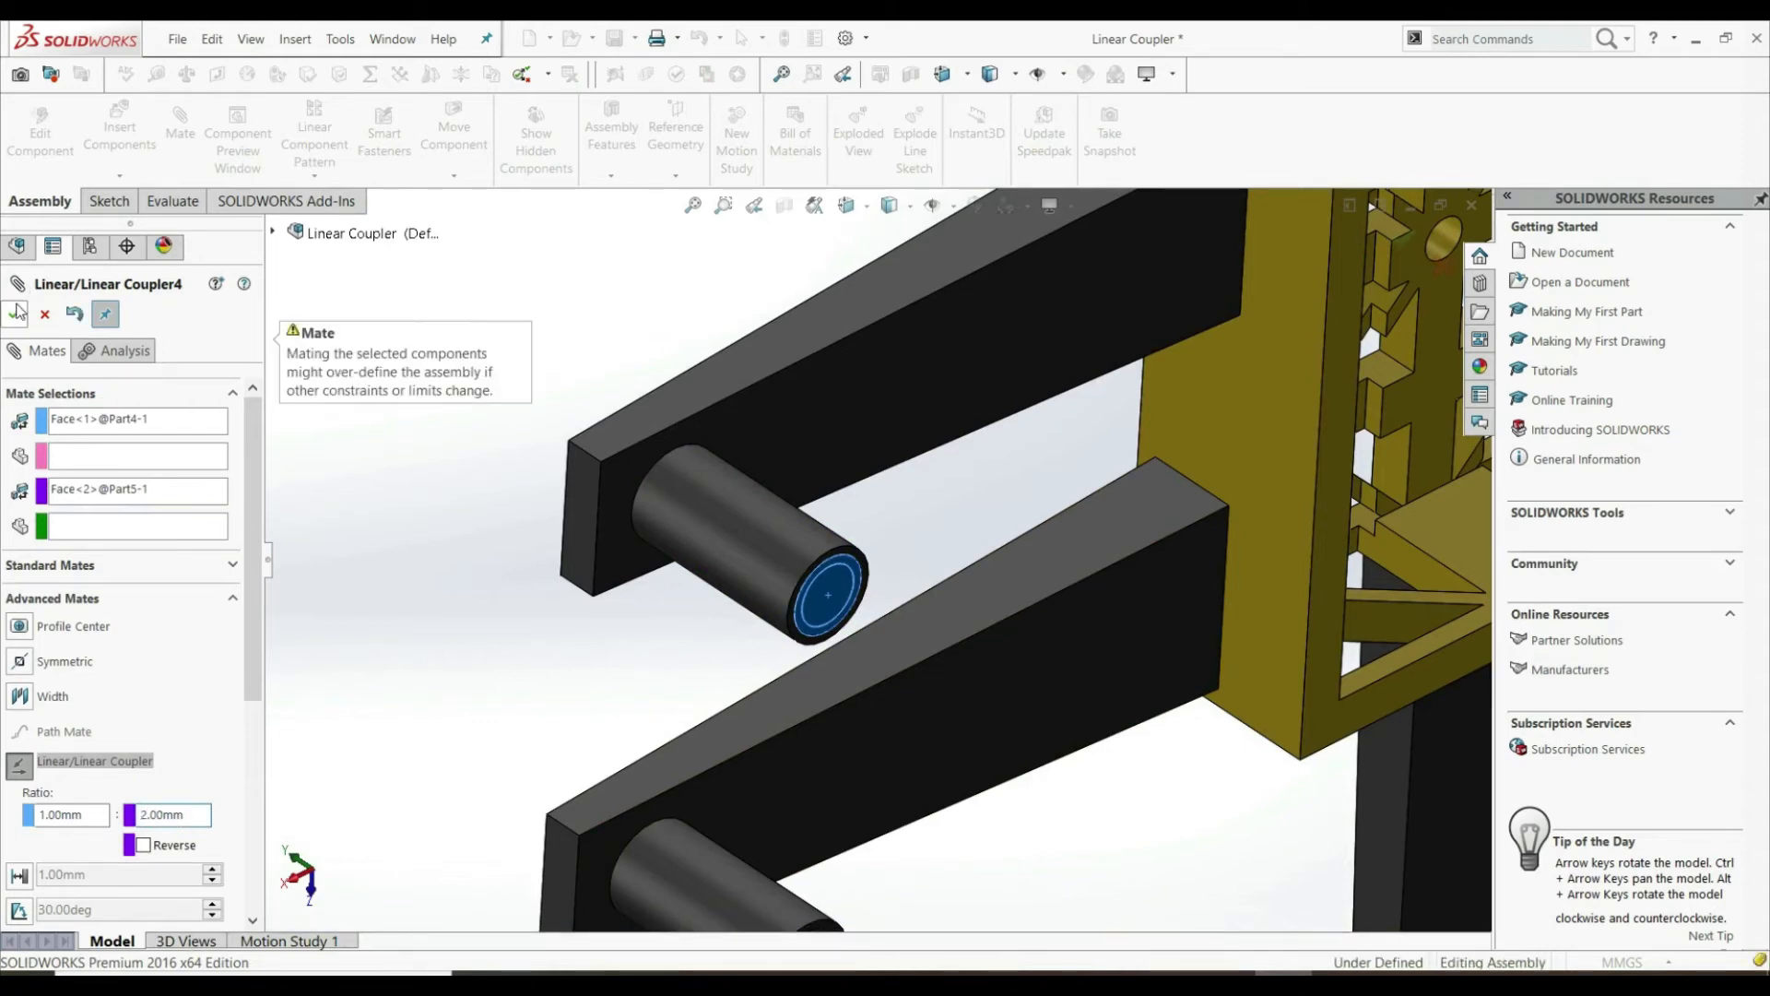
pyautogui.click(14, 313)
pyautogui.click(15, 314)
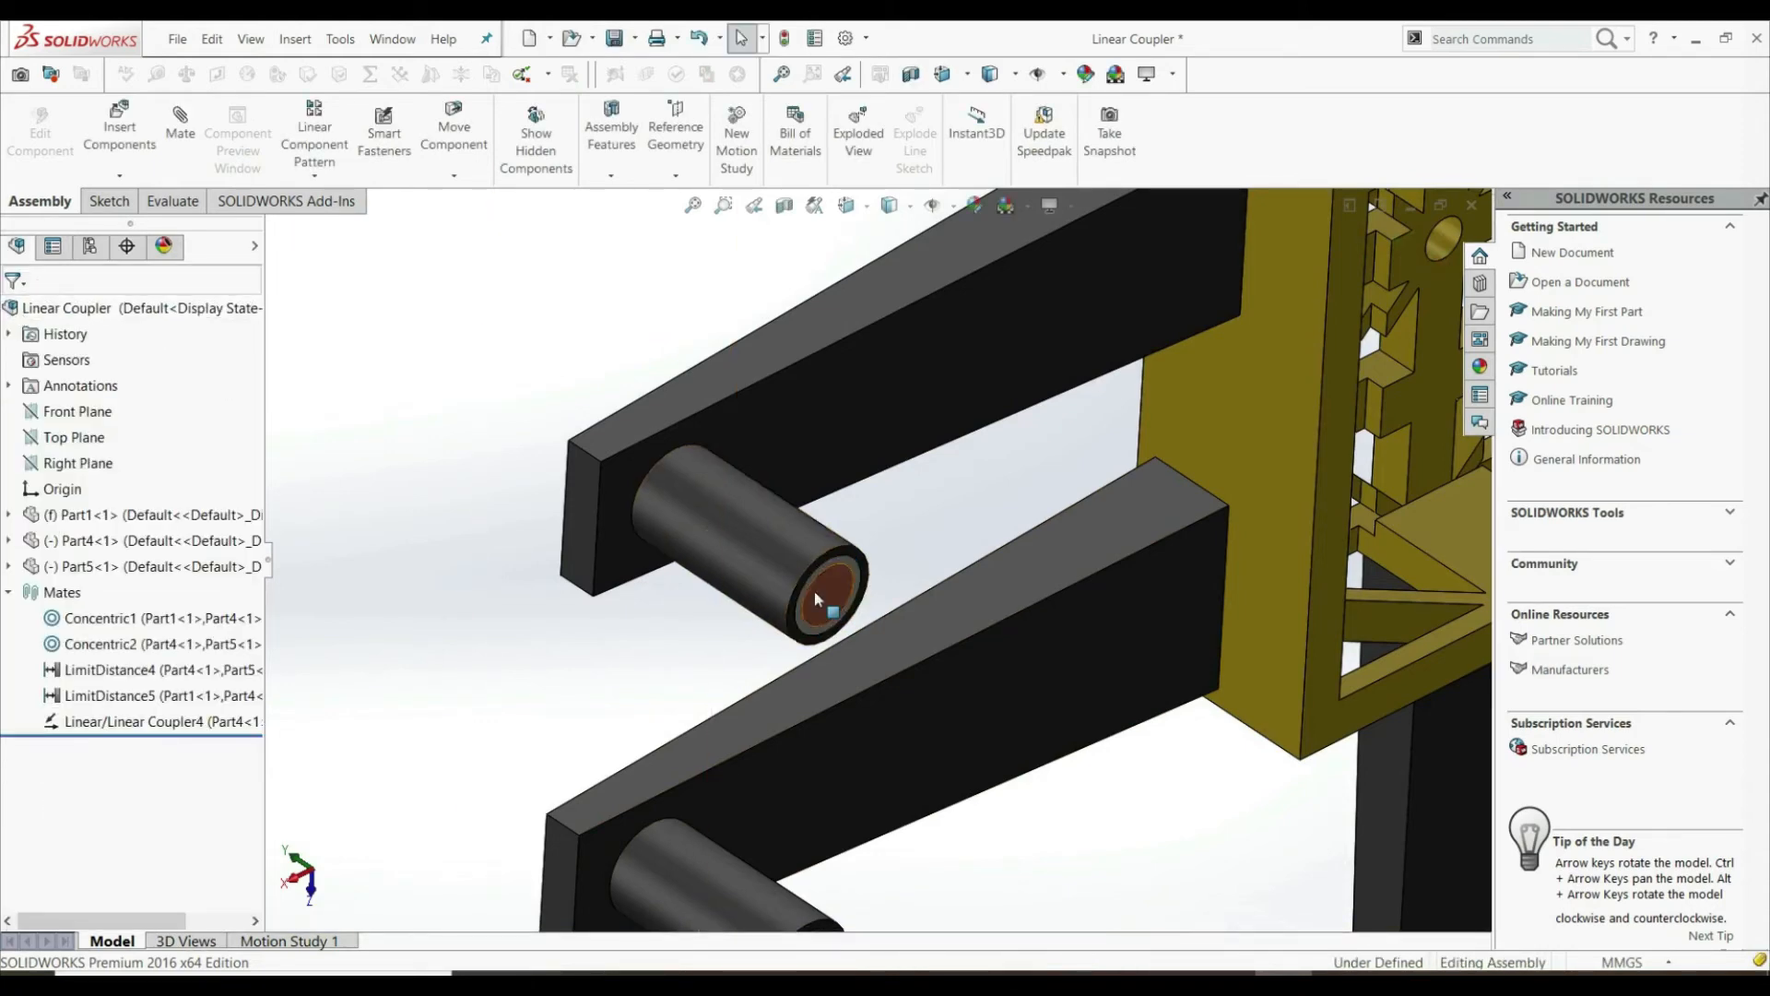
# Pull the red inner rod out of the sleeve and slide it back in to examine how far each part travels
pyautogui.scroll(2, 871, 588)
pyautogui.scroll(-2, 885, 588)
pyautogui.moveTo(827, 569); pyautogui.dragTo(1169, 620)
pyautogui.press('Escape')
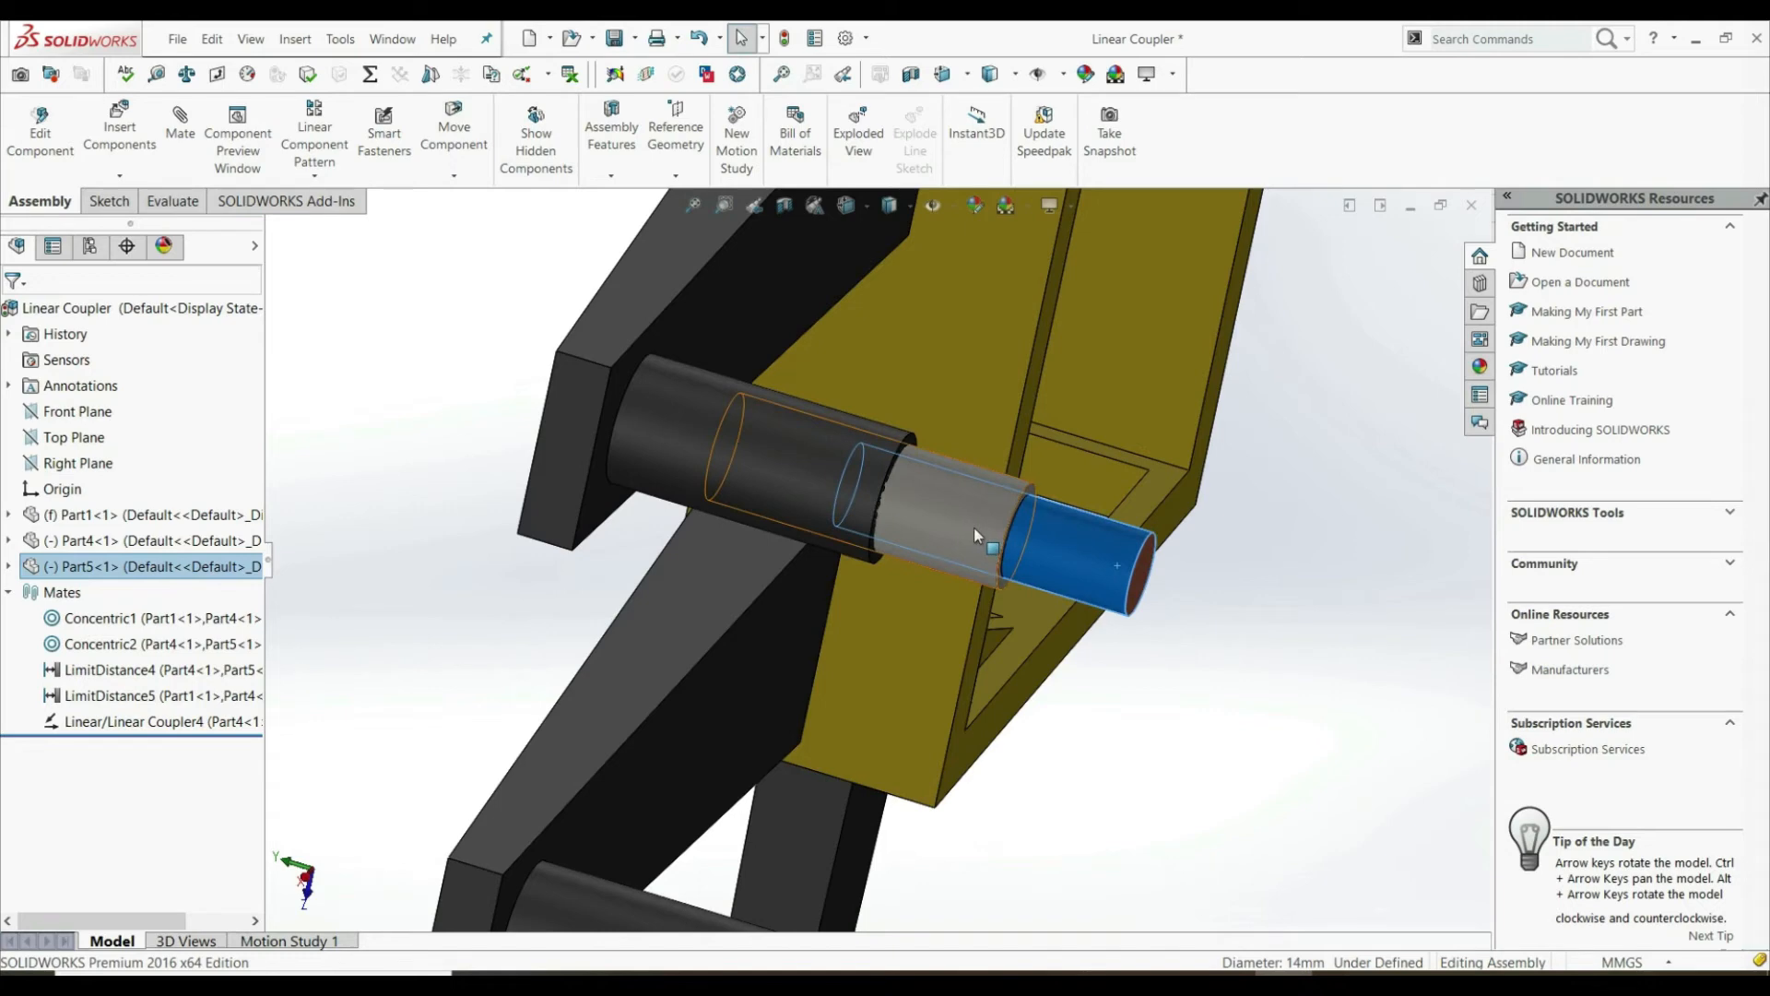
pyautogui.click(1174, 684)
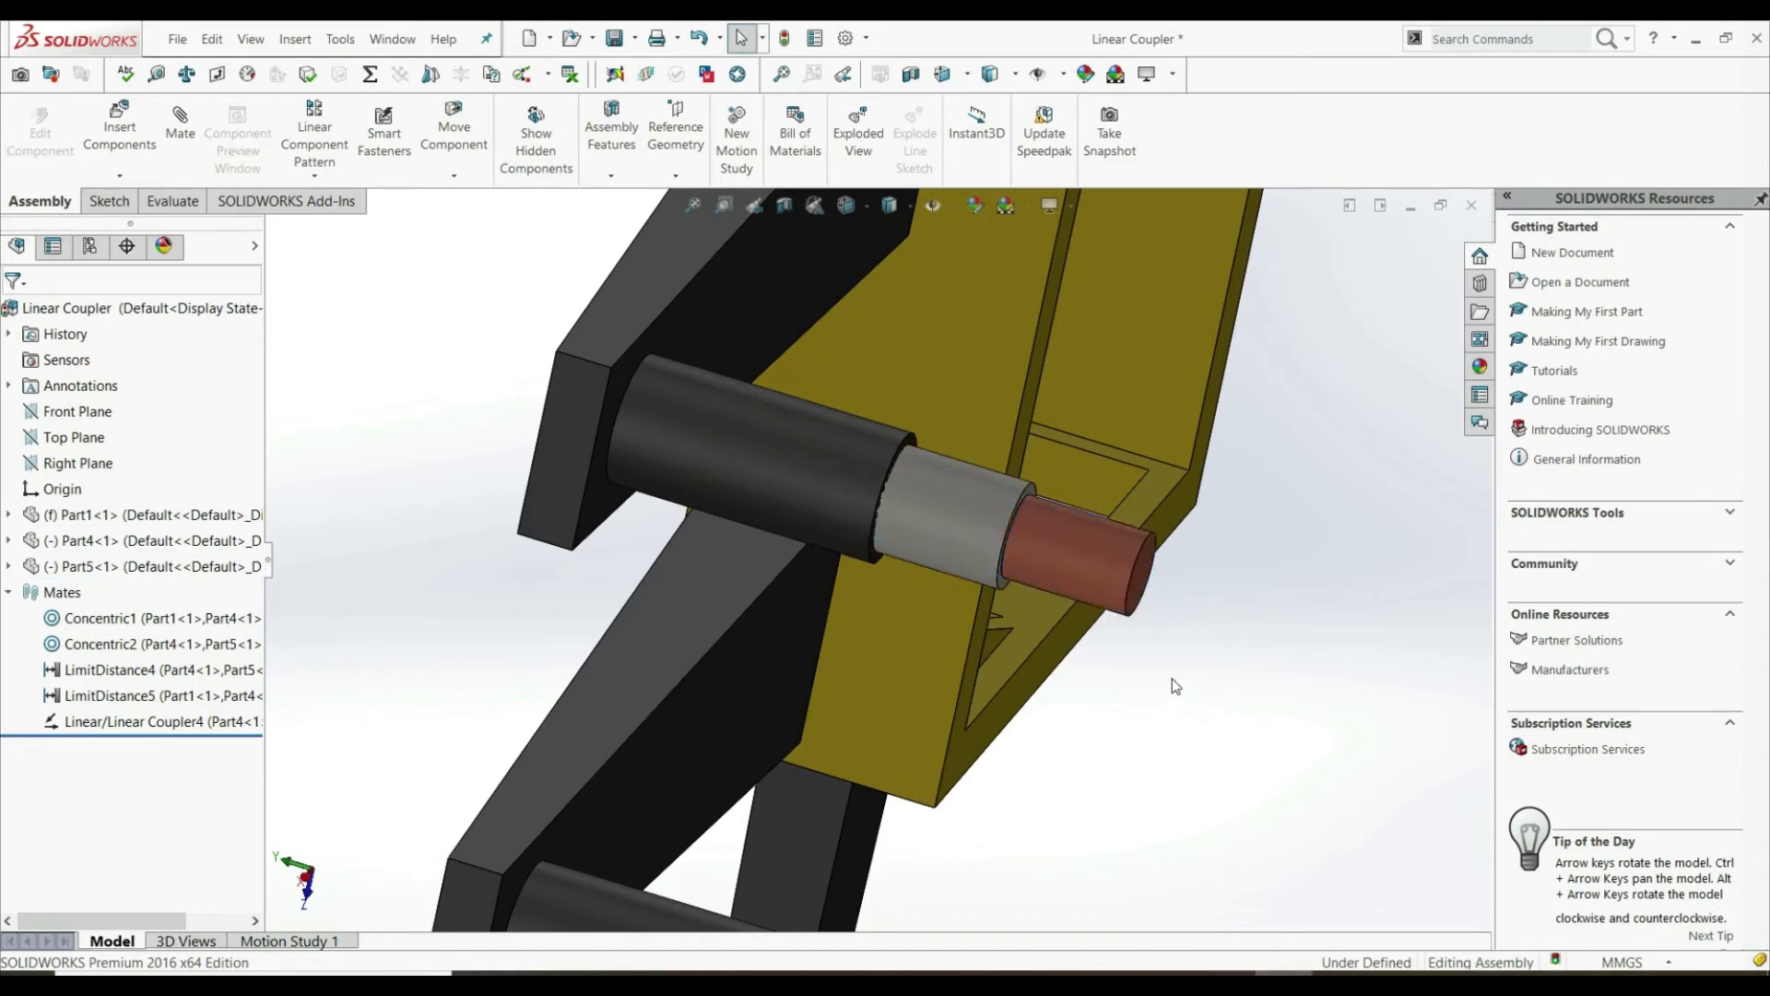
pyautogui.click(1098, 555)
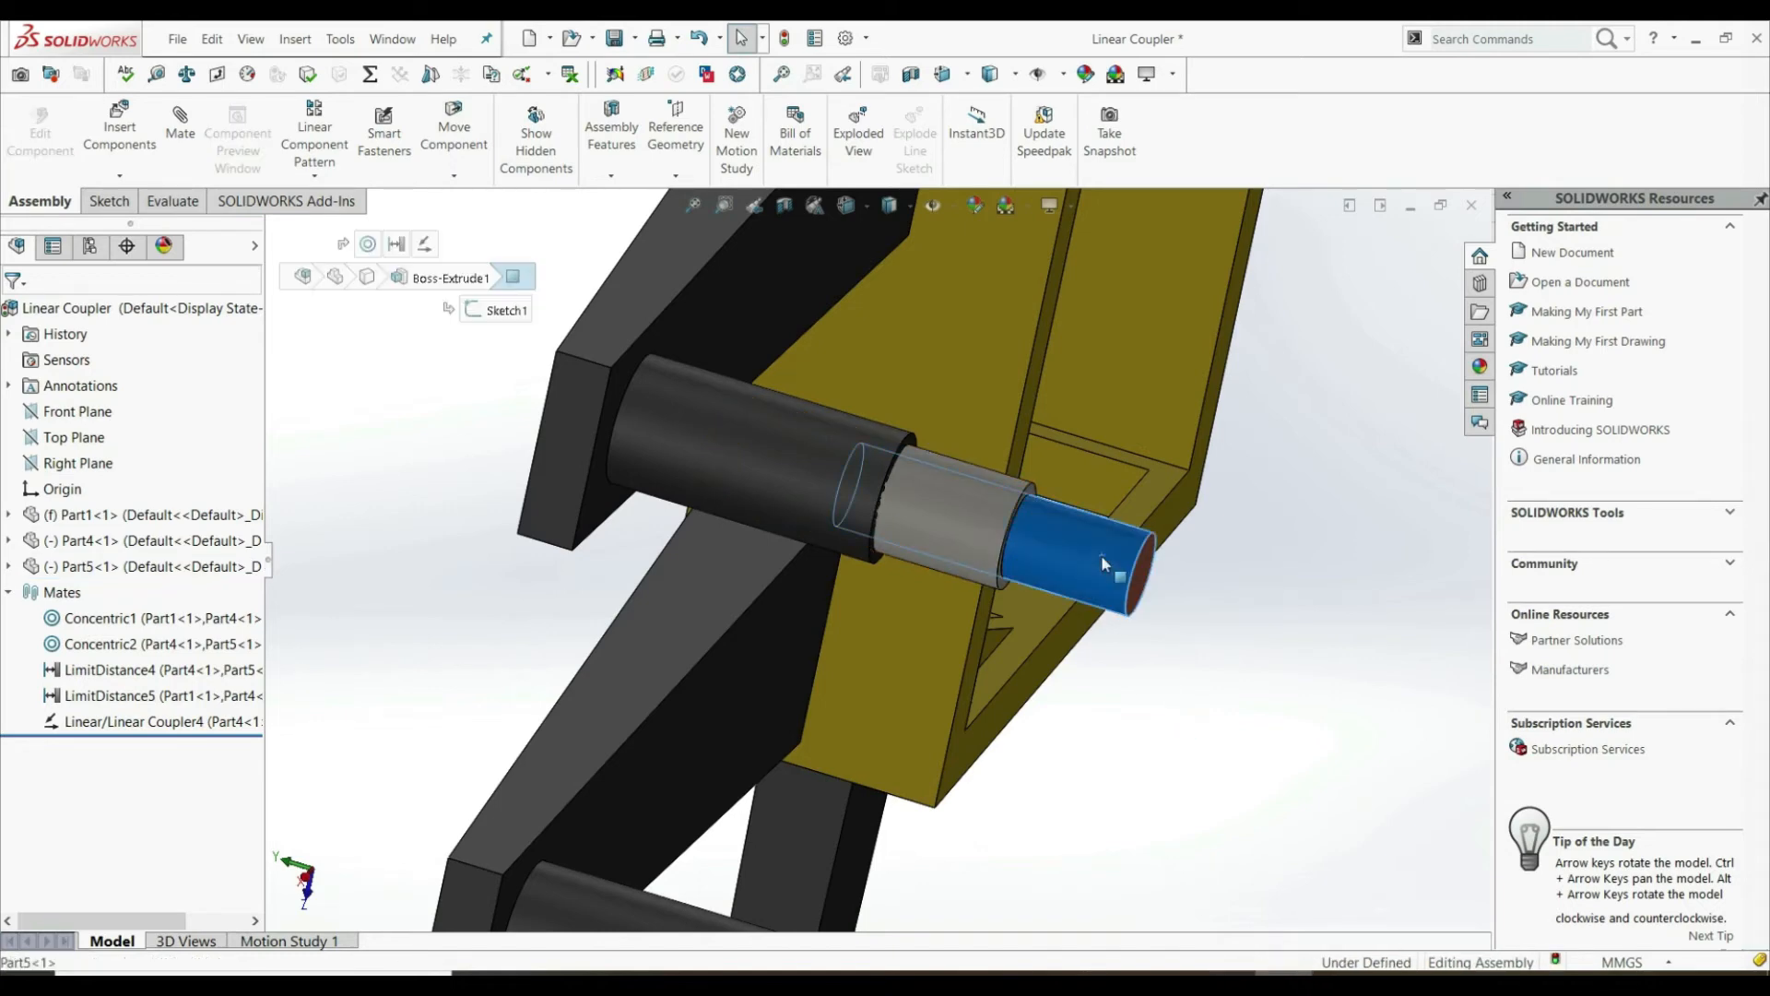
pyautogui.click(949, 533)
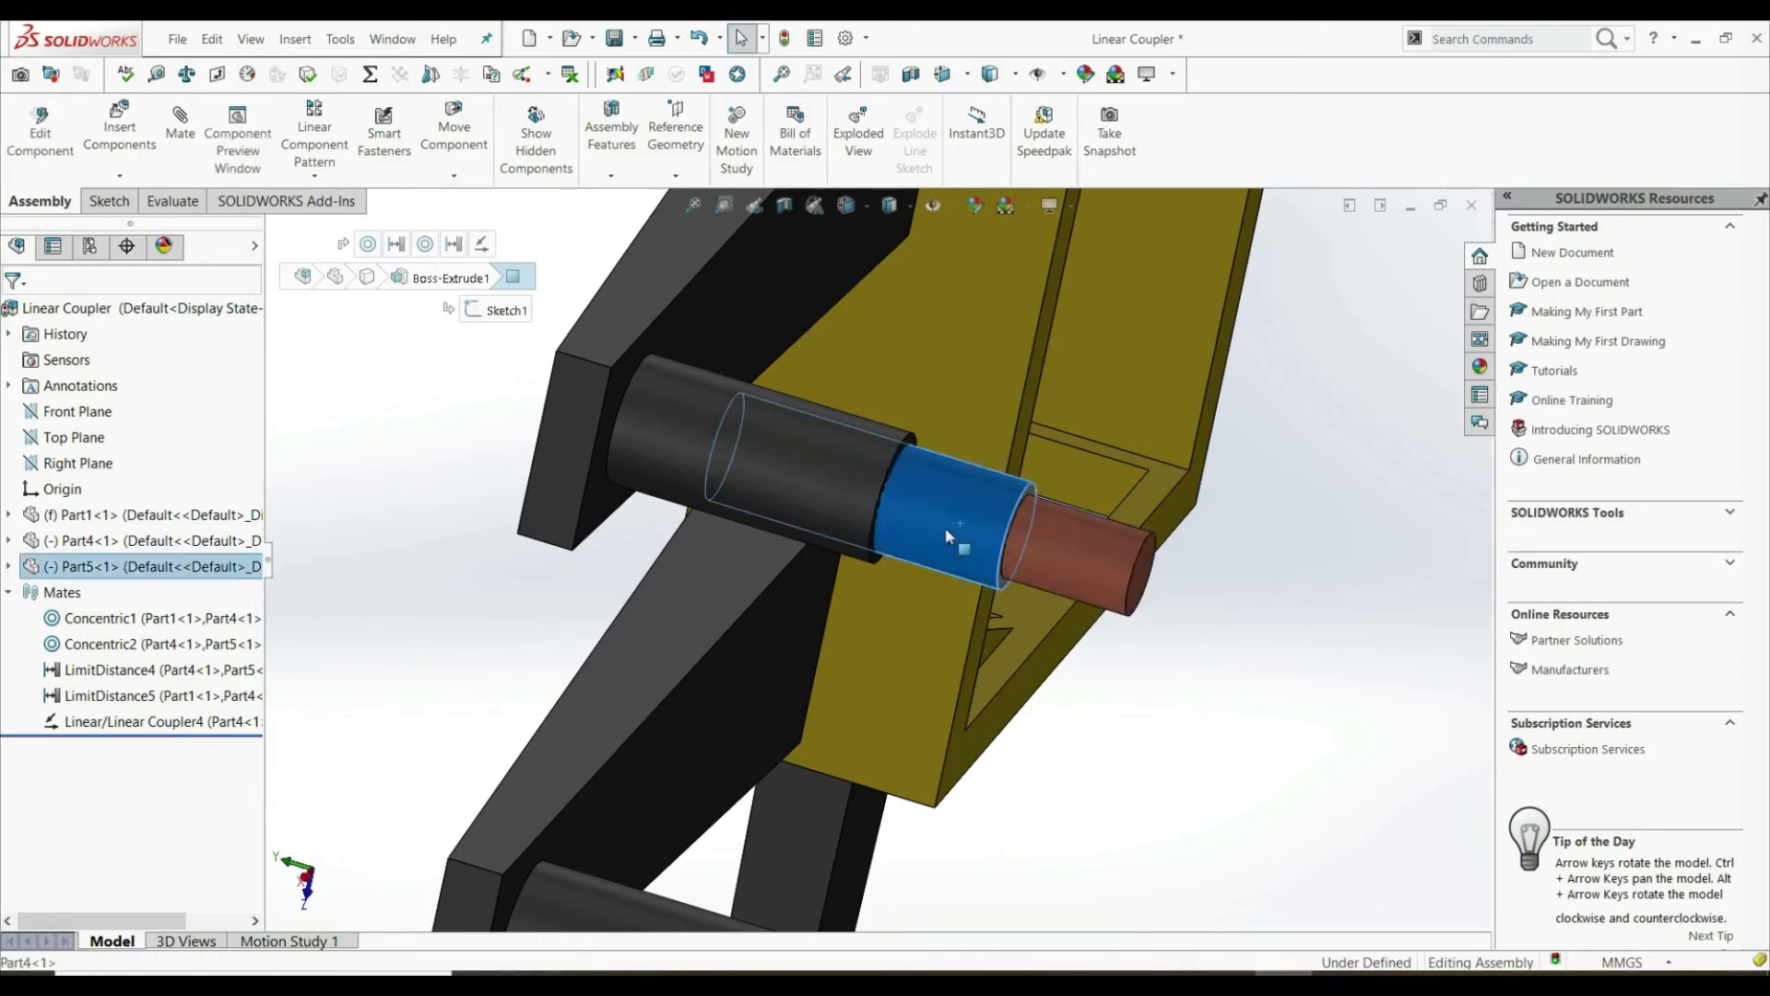
pyautogui.click(1187, 794)
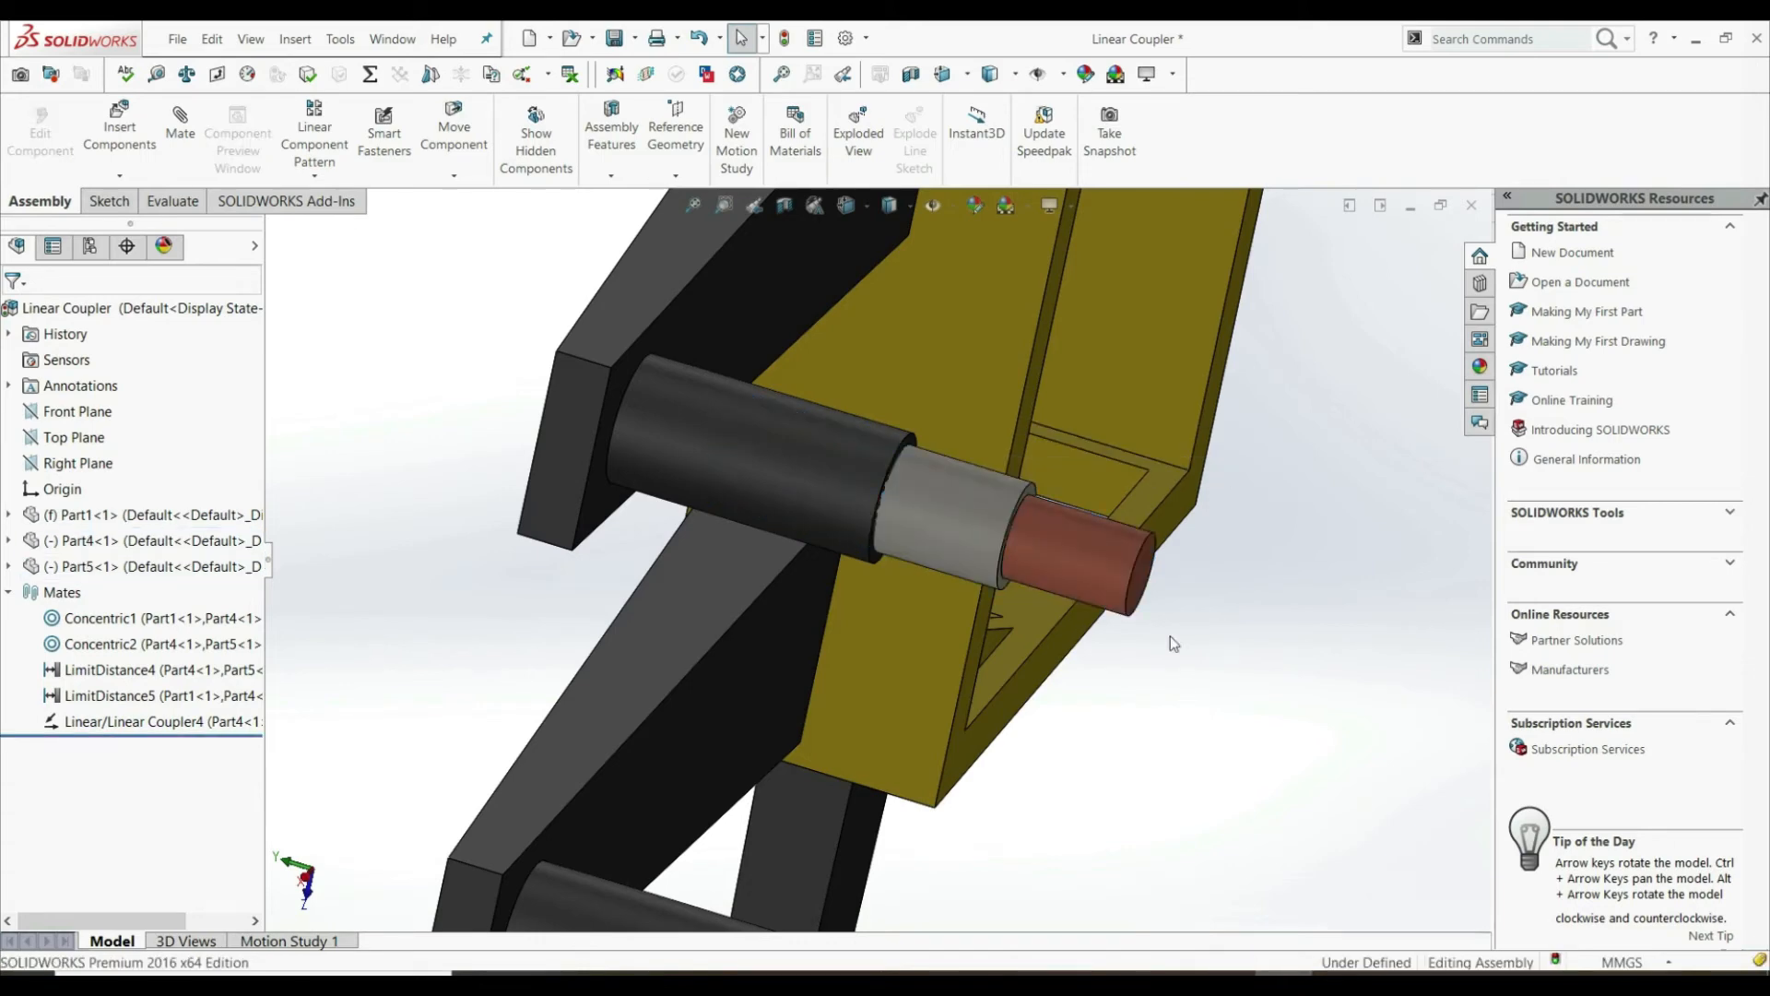
pyautogui.moveTo(1140, 593); pyautogui.dragTo(791, 479)
pyautogui.moveTo(914, 506); pyautogui.dragTo(874, 566)
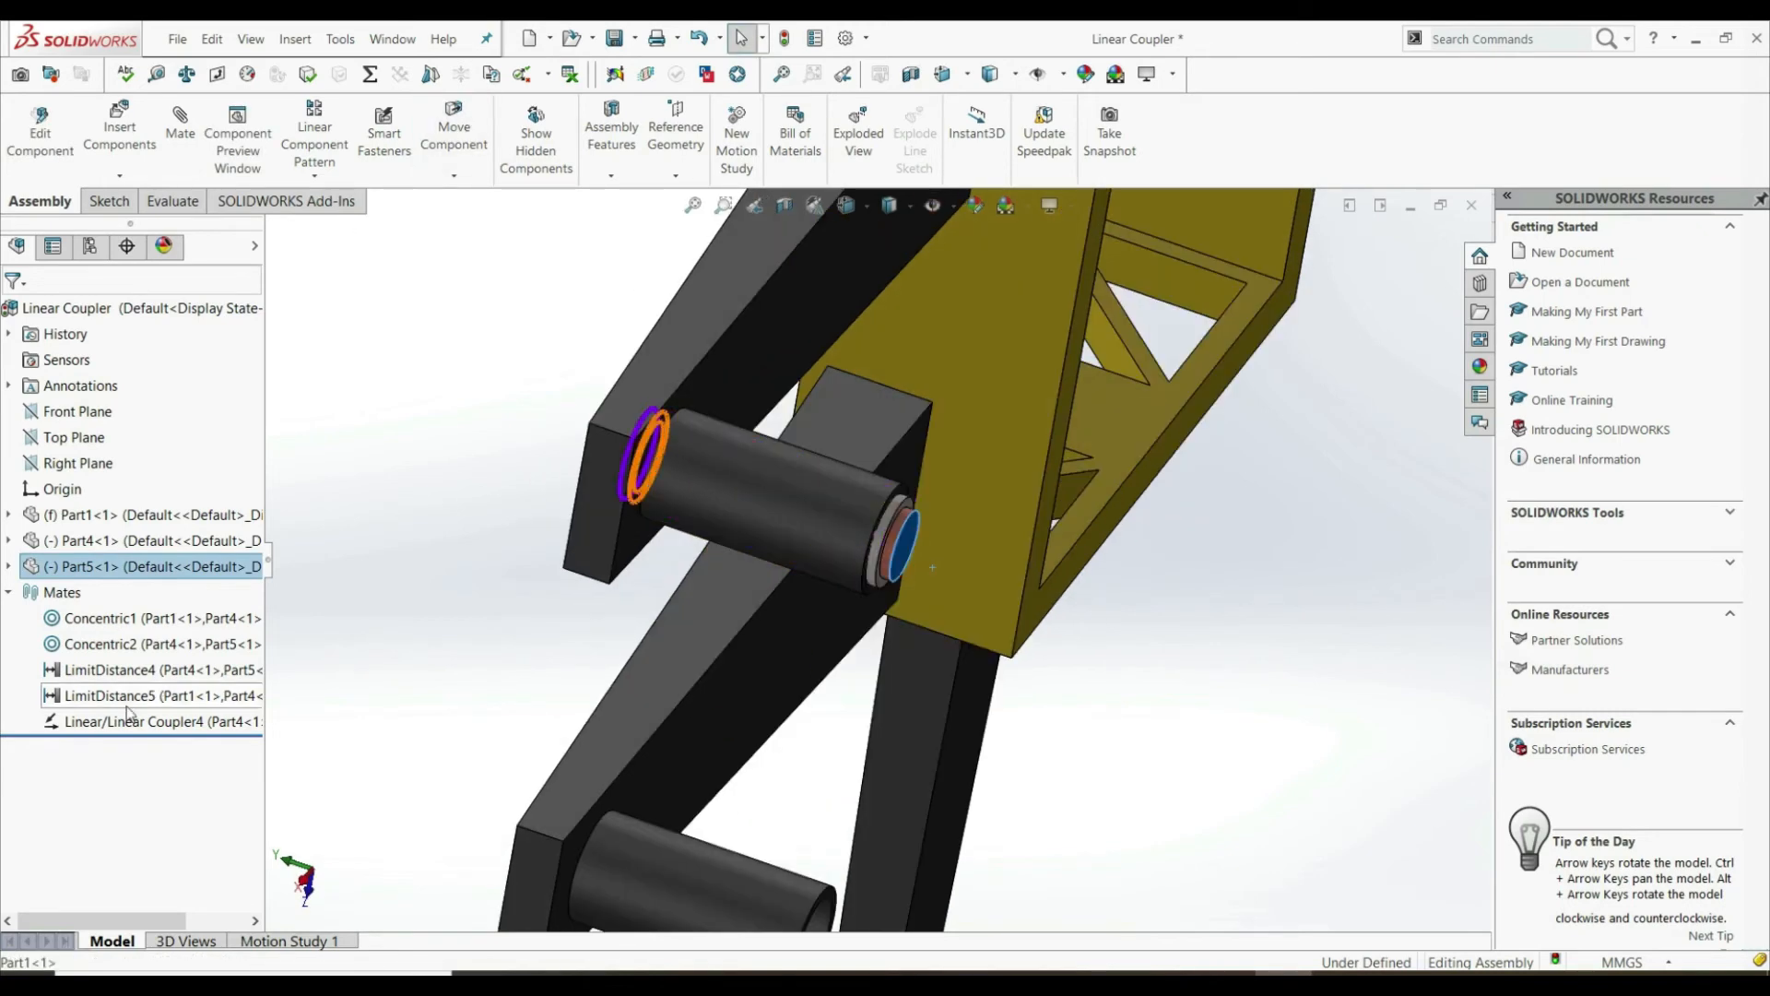
# Edit the Linear/Linear Coupler mate, set its ratio's second value to 4 mm, and pull the inner rod out to test it
pyautogui.click(81, 722)
pyautogui.rightClick(82, 721)
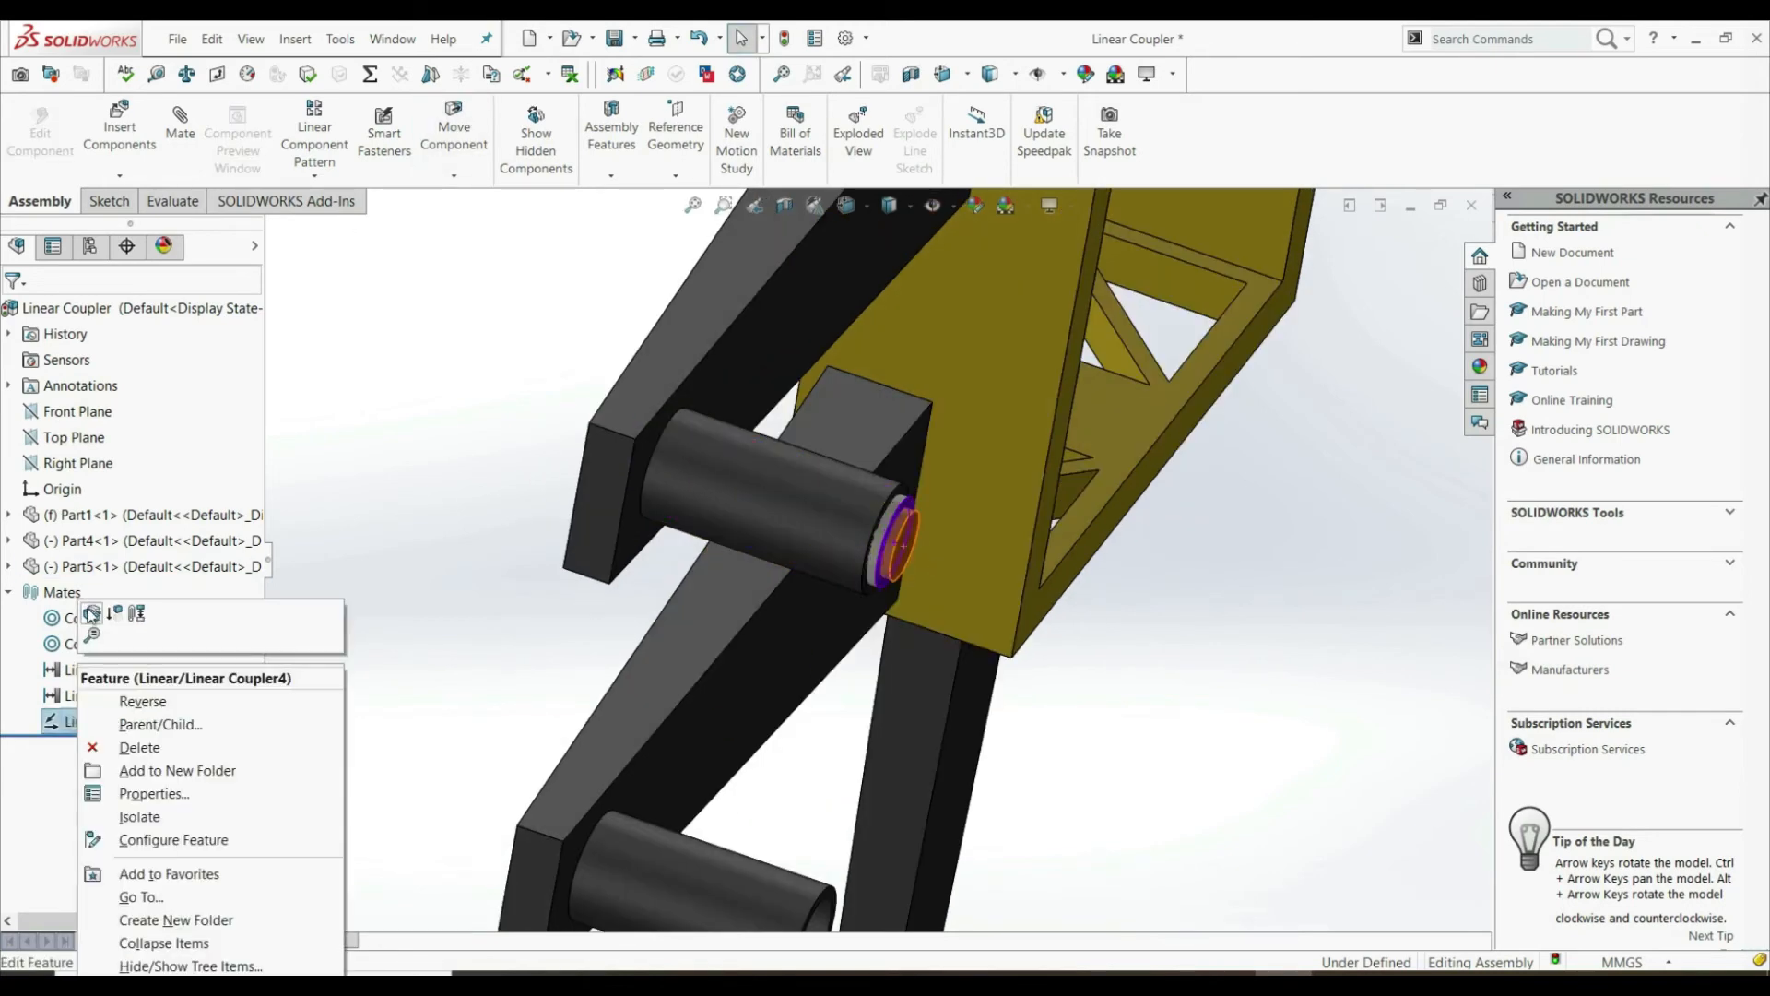
pyautogui.click(93, 622)
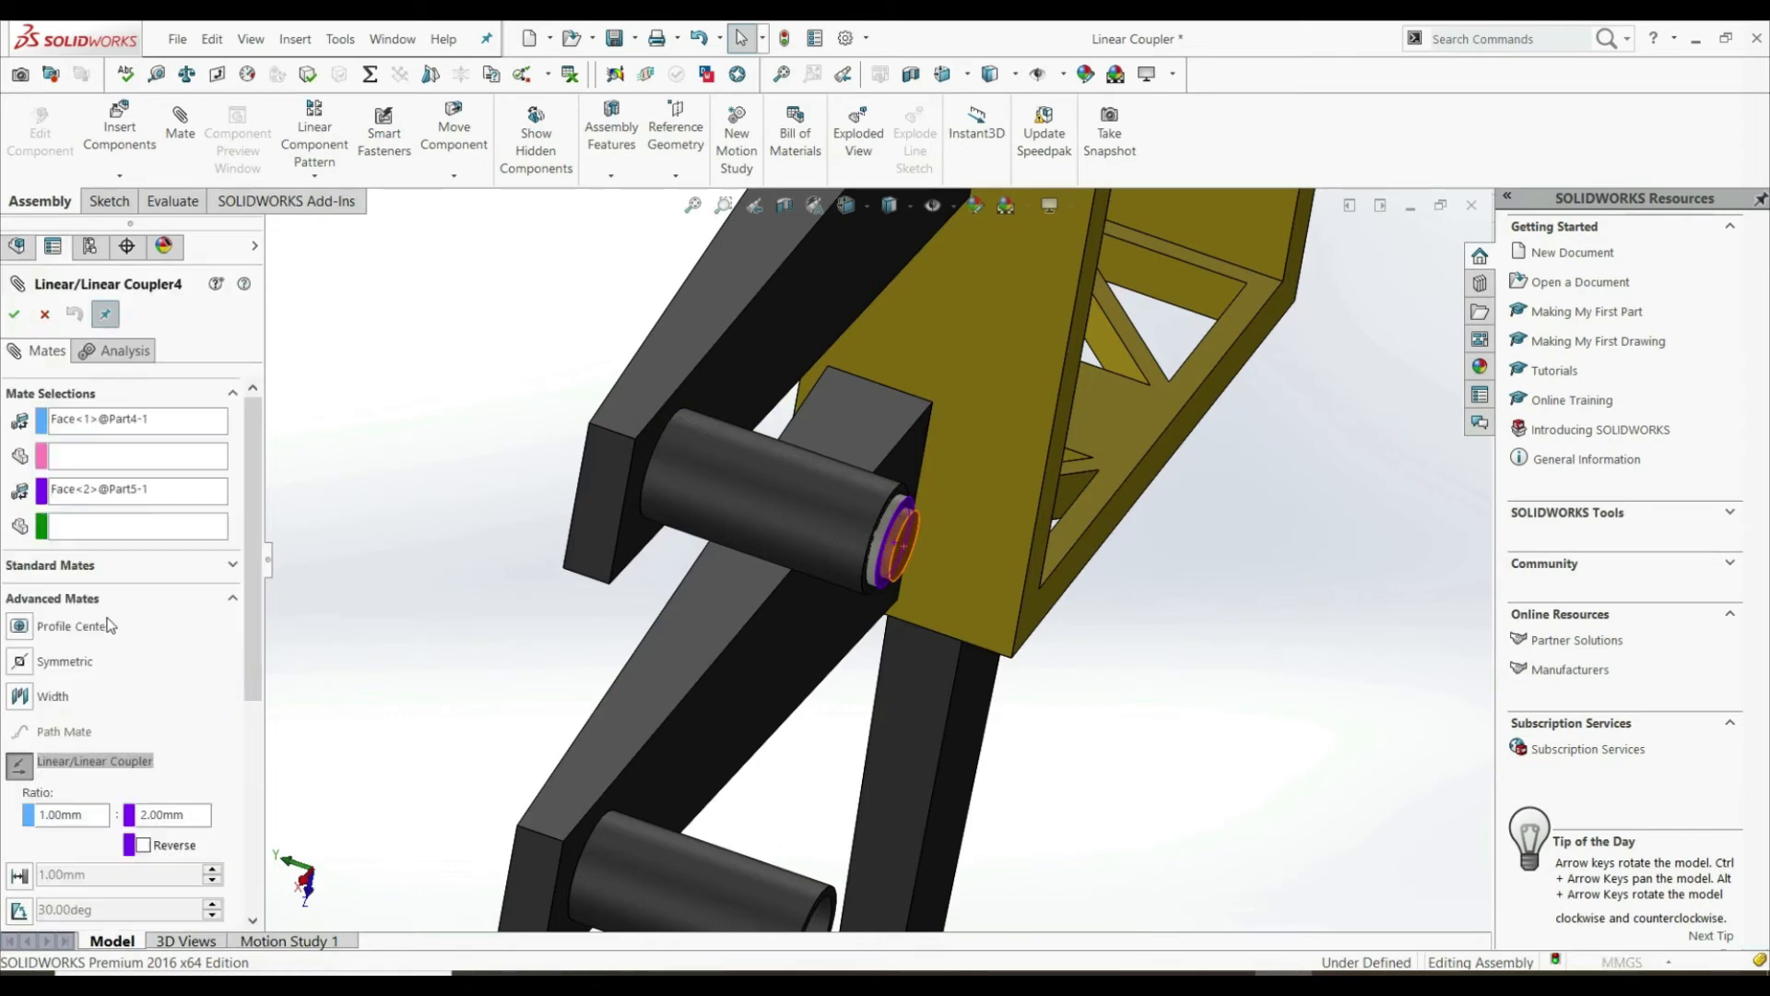
pyautogui.doubleClick(166, 814)
pyautogui.write('4')
pyautogui.press('Return')
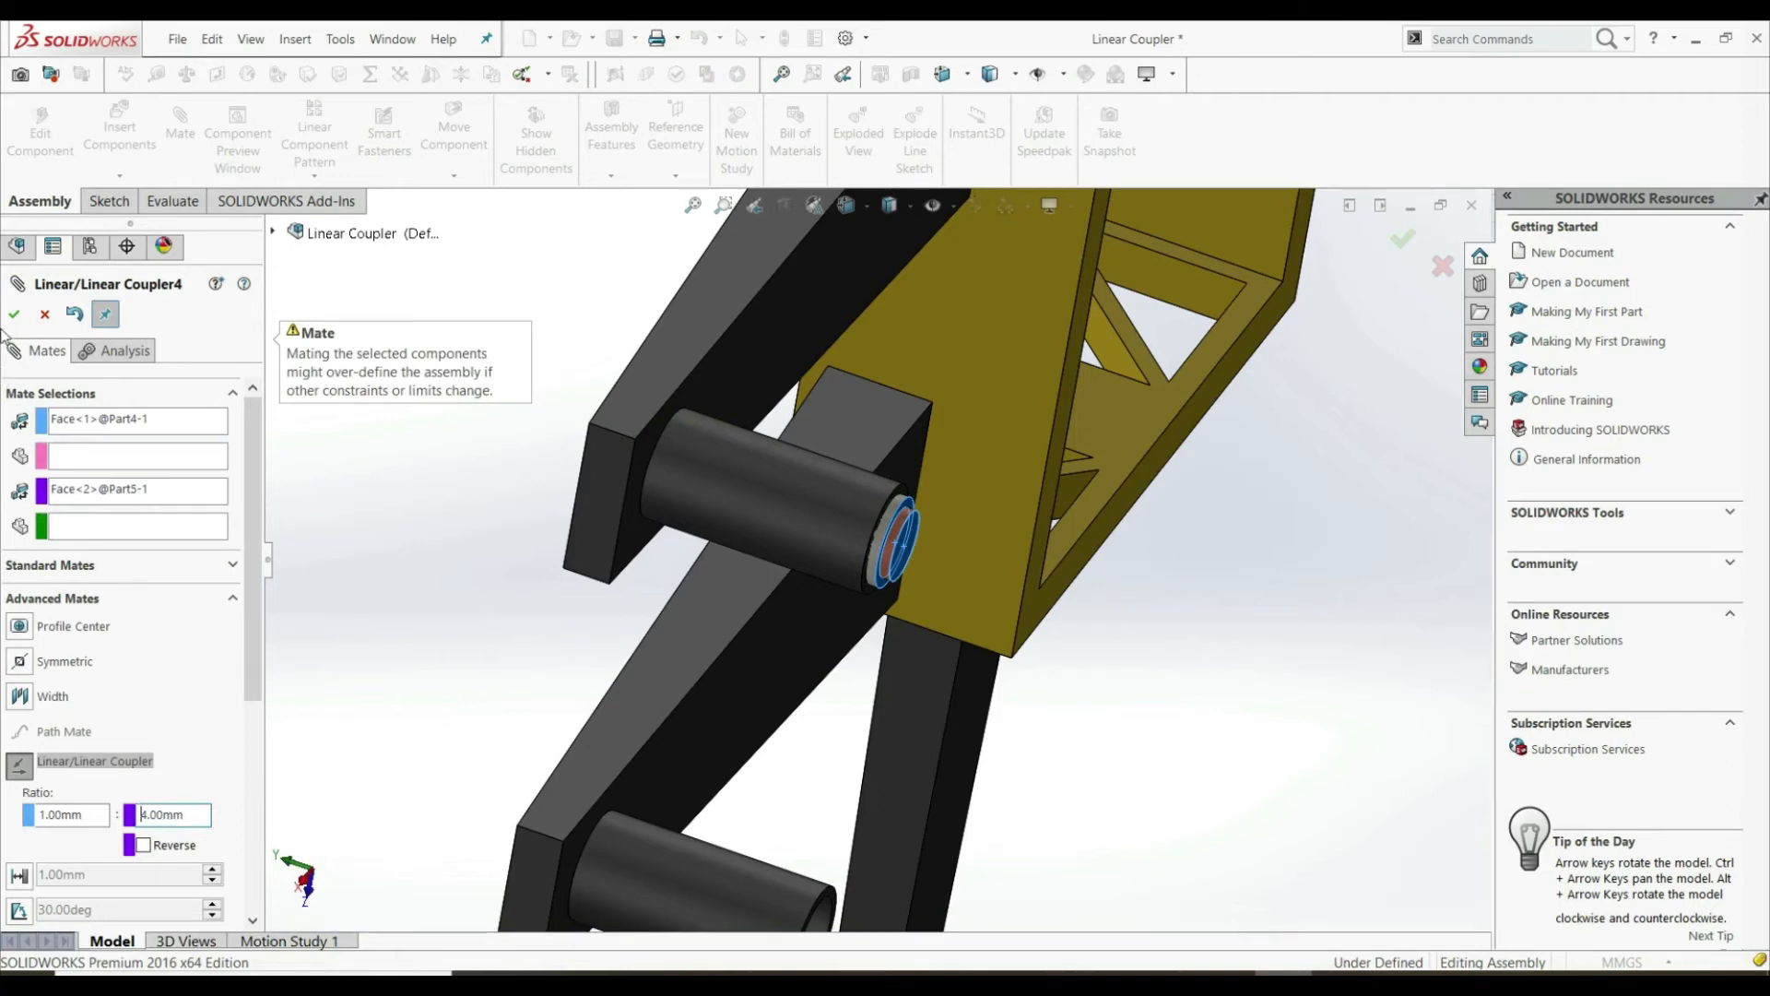
pyautogui.click(14, 313)
pyautogui.click(14, 313)
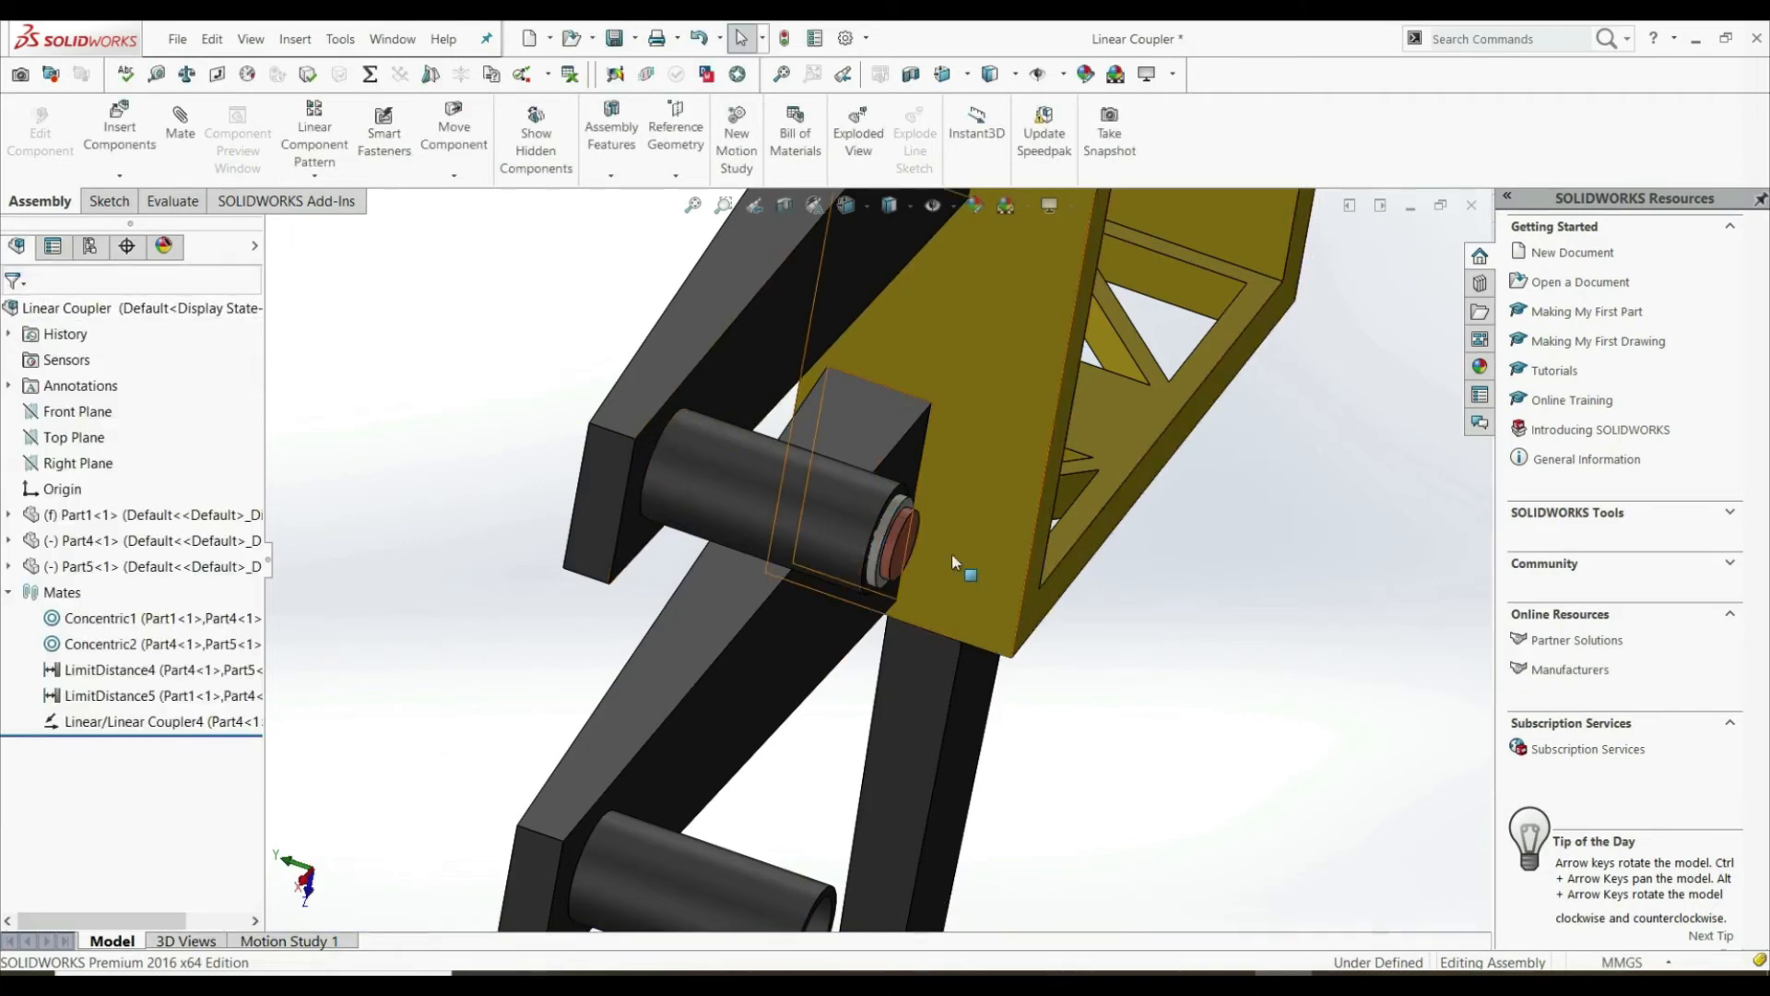
pyautogui.moveTo(908, 536); pyautogui.dragTo(1235, 780)
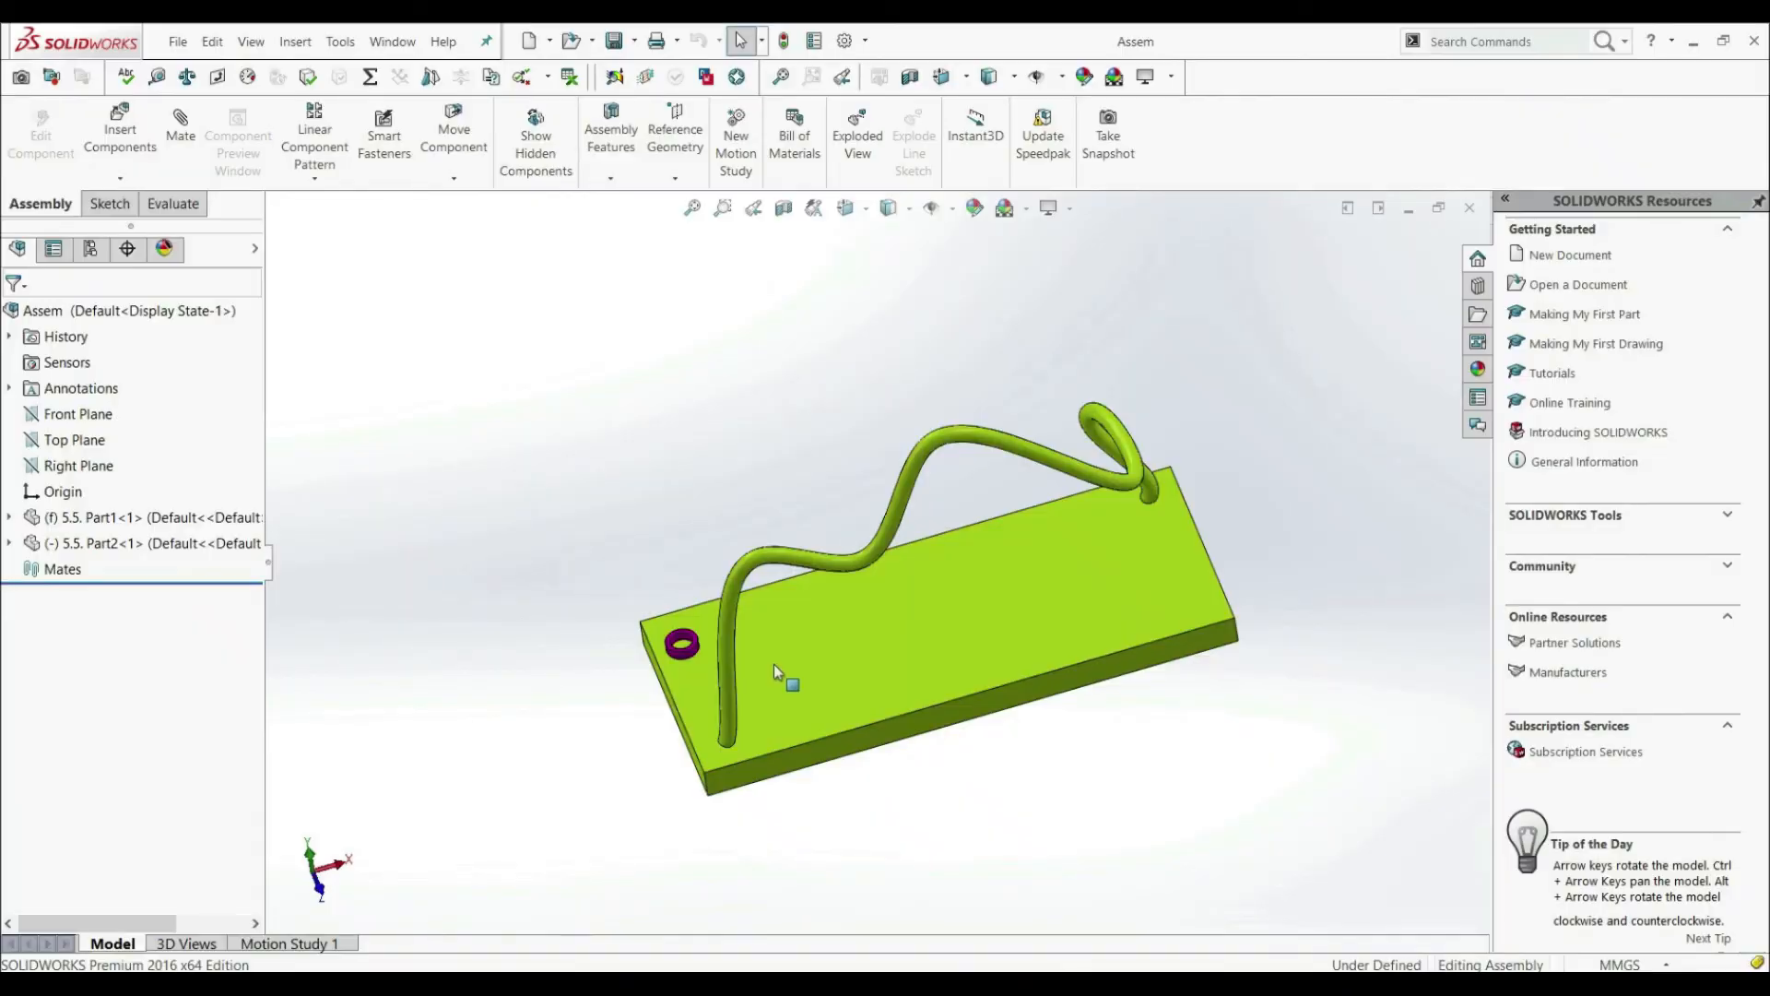
# In the Assem assembly with the ring and bent rod, start a Path Mate with its path, pitch/yaw and roll controls Free
pyautogui.scroll(-3, 742, 629)
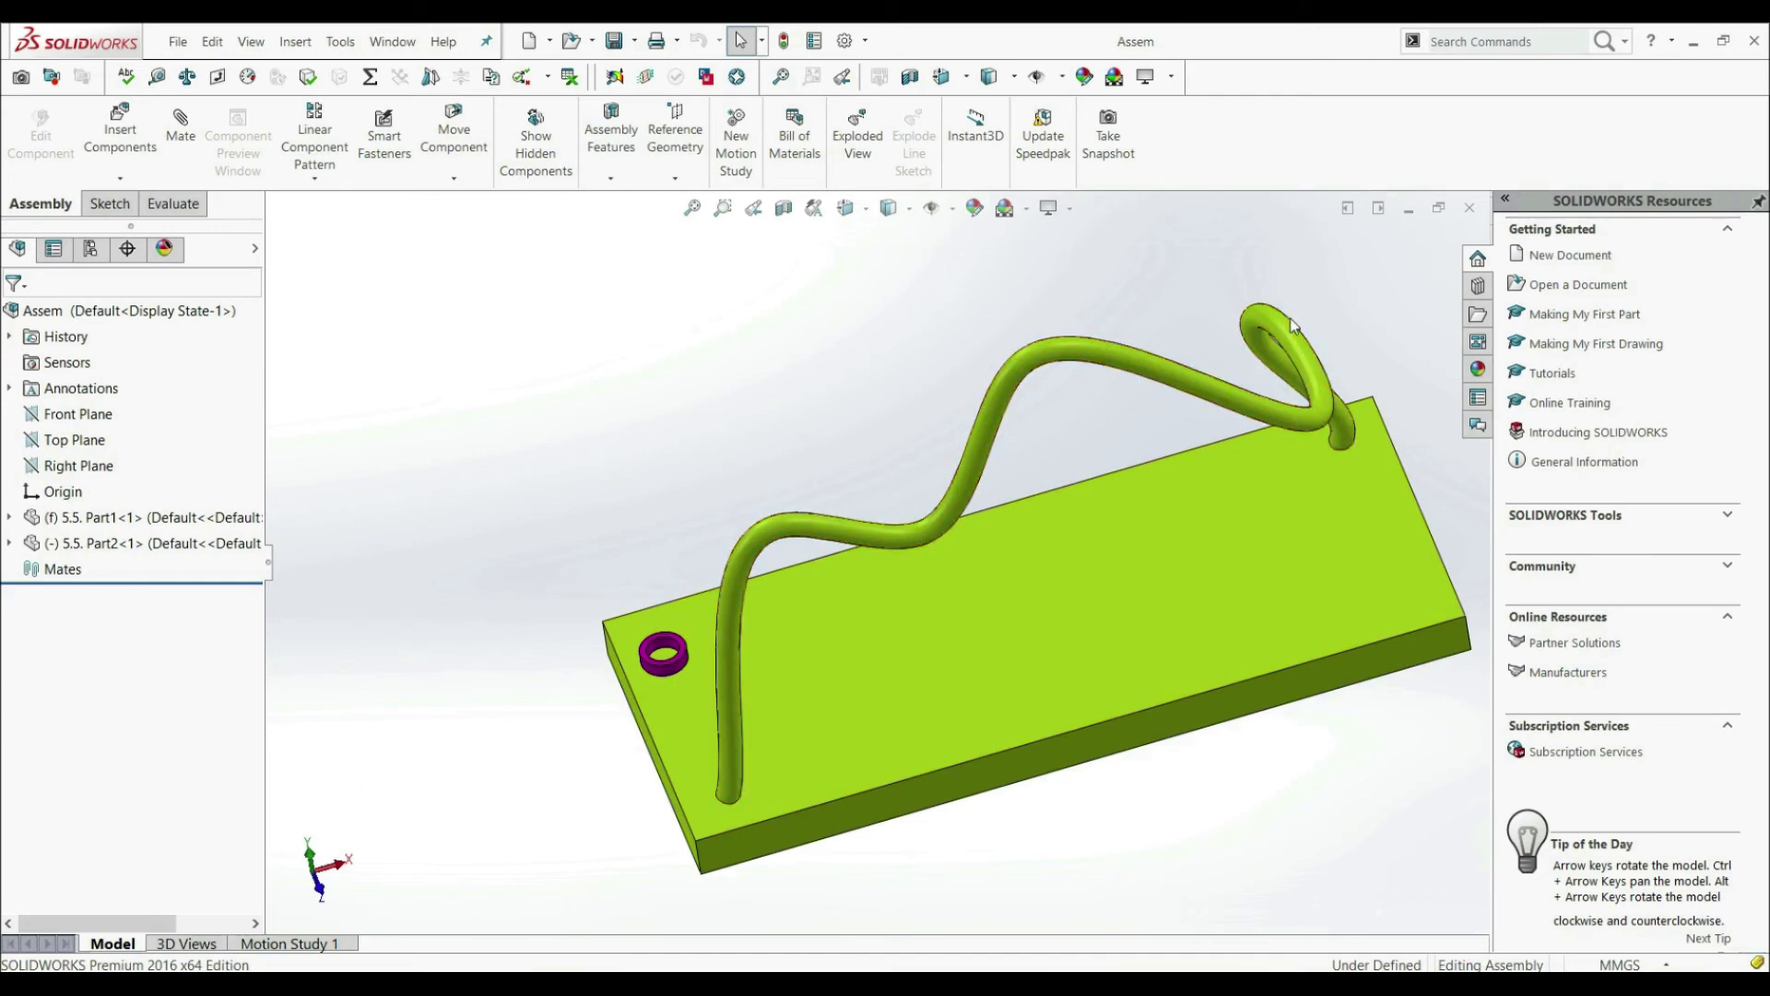
pyautogui.scroll(2, 687, 467)
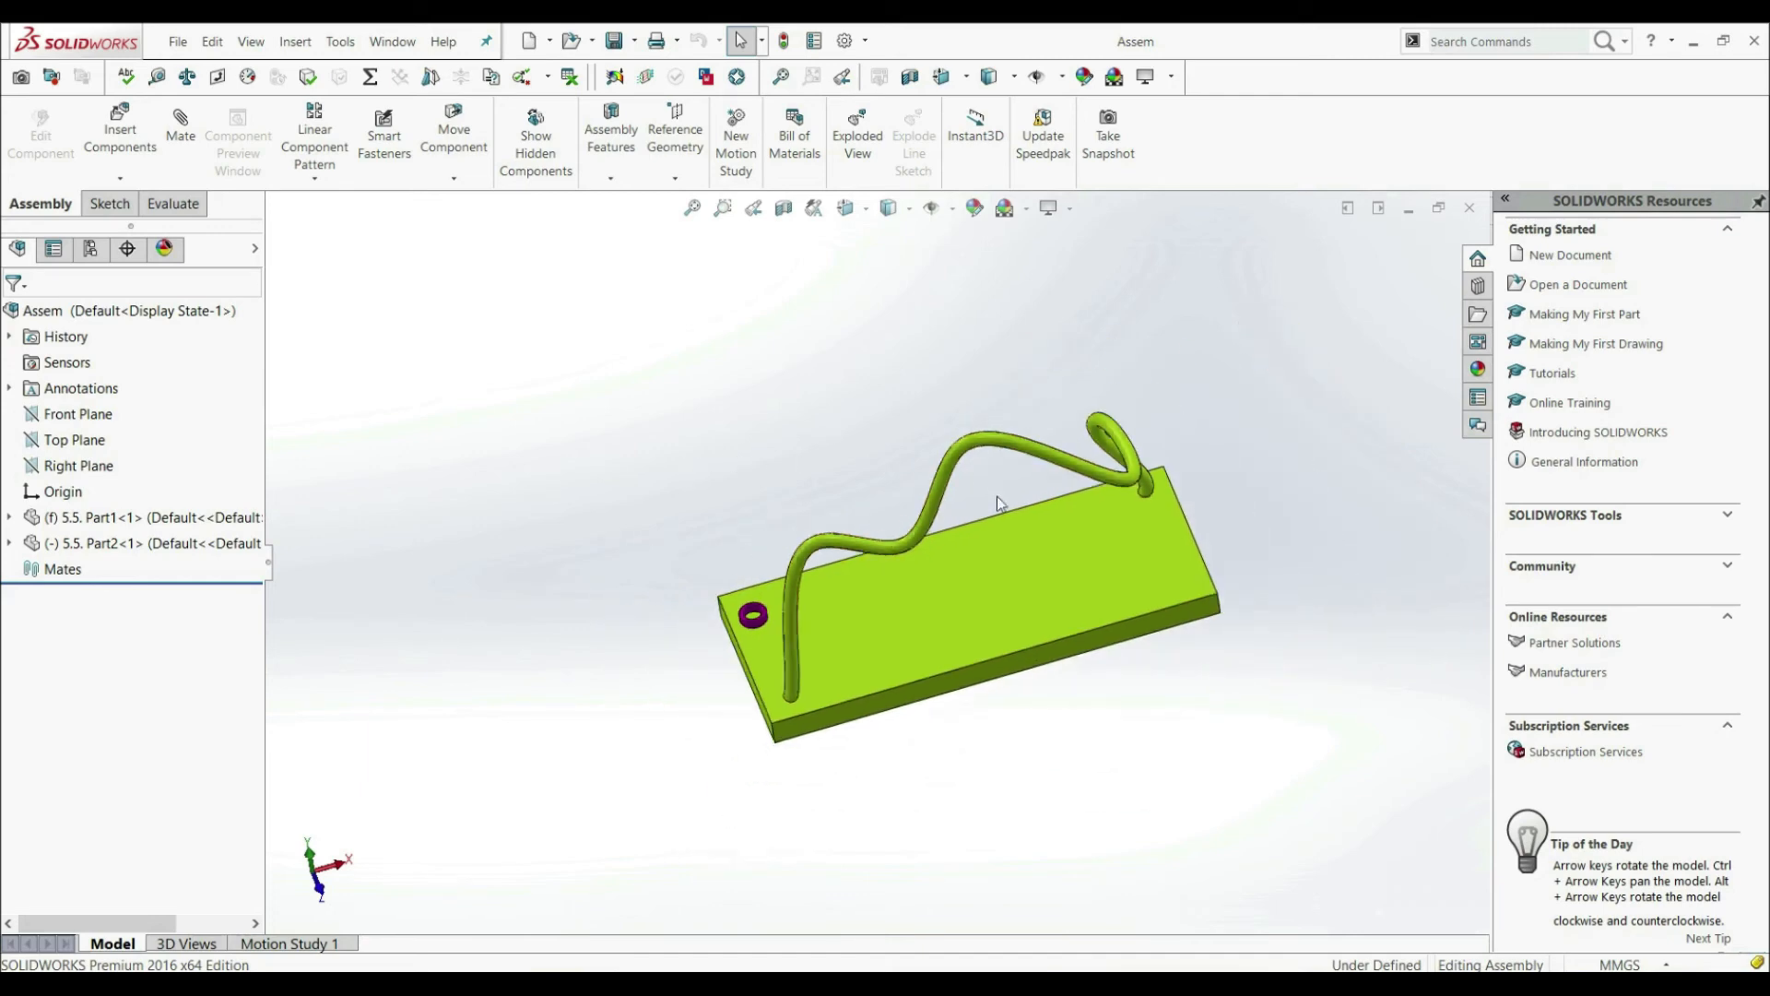
pyautogui.click(184, 139)
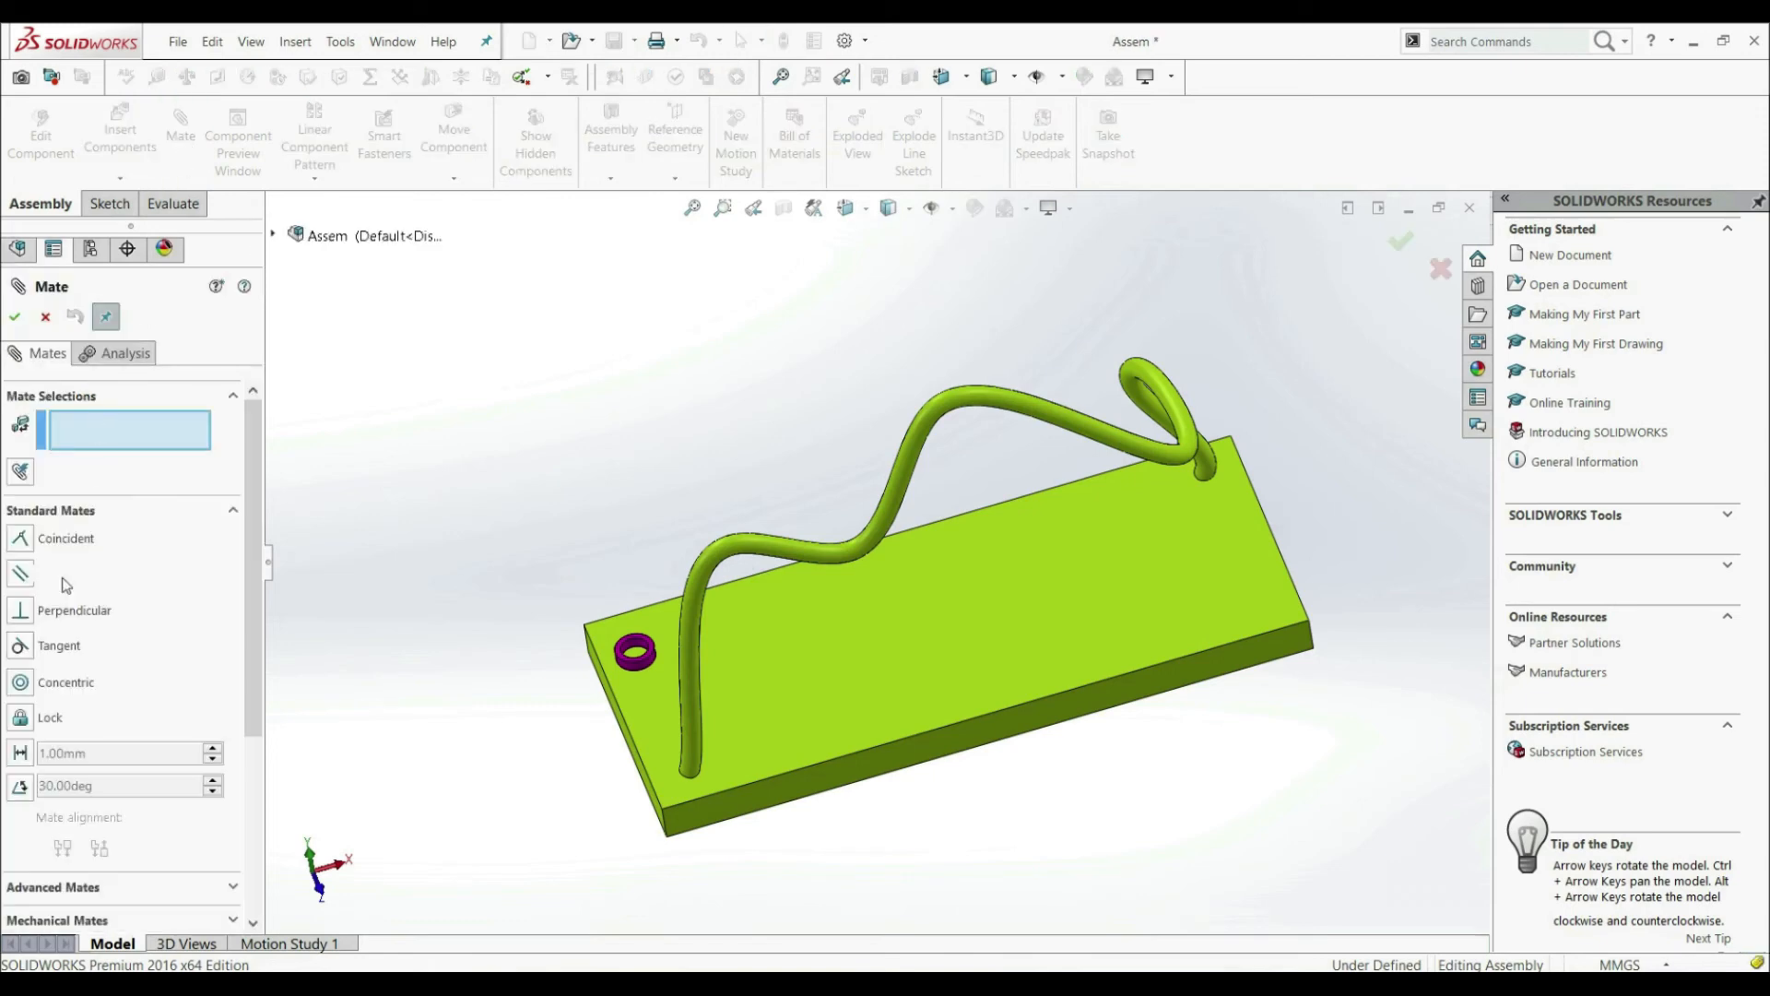
pyautogui.click(146, 891)
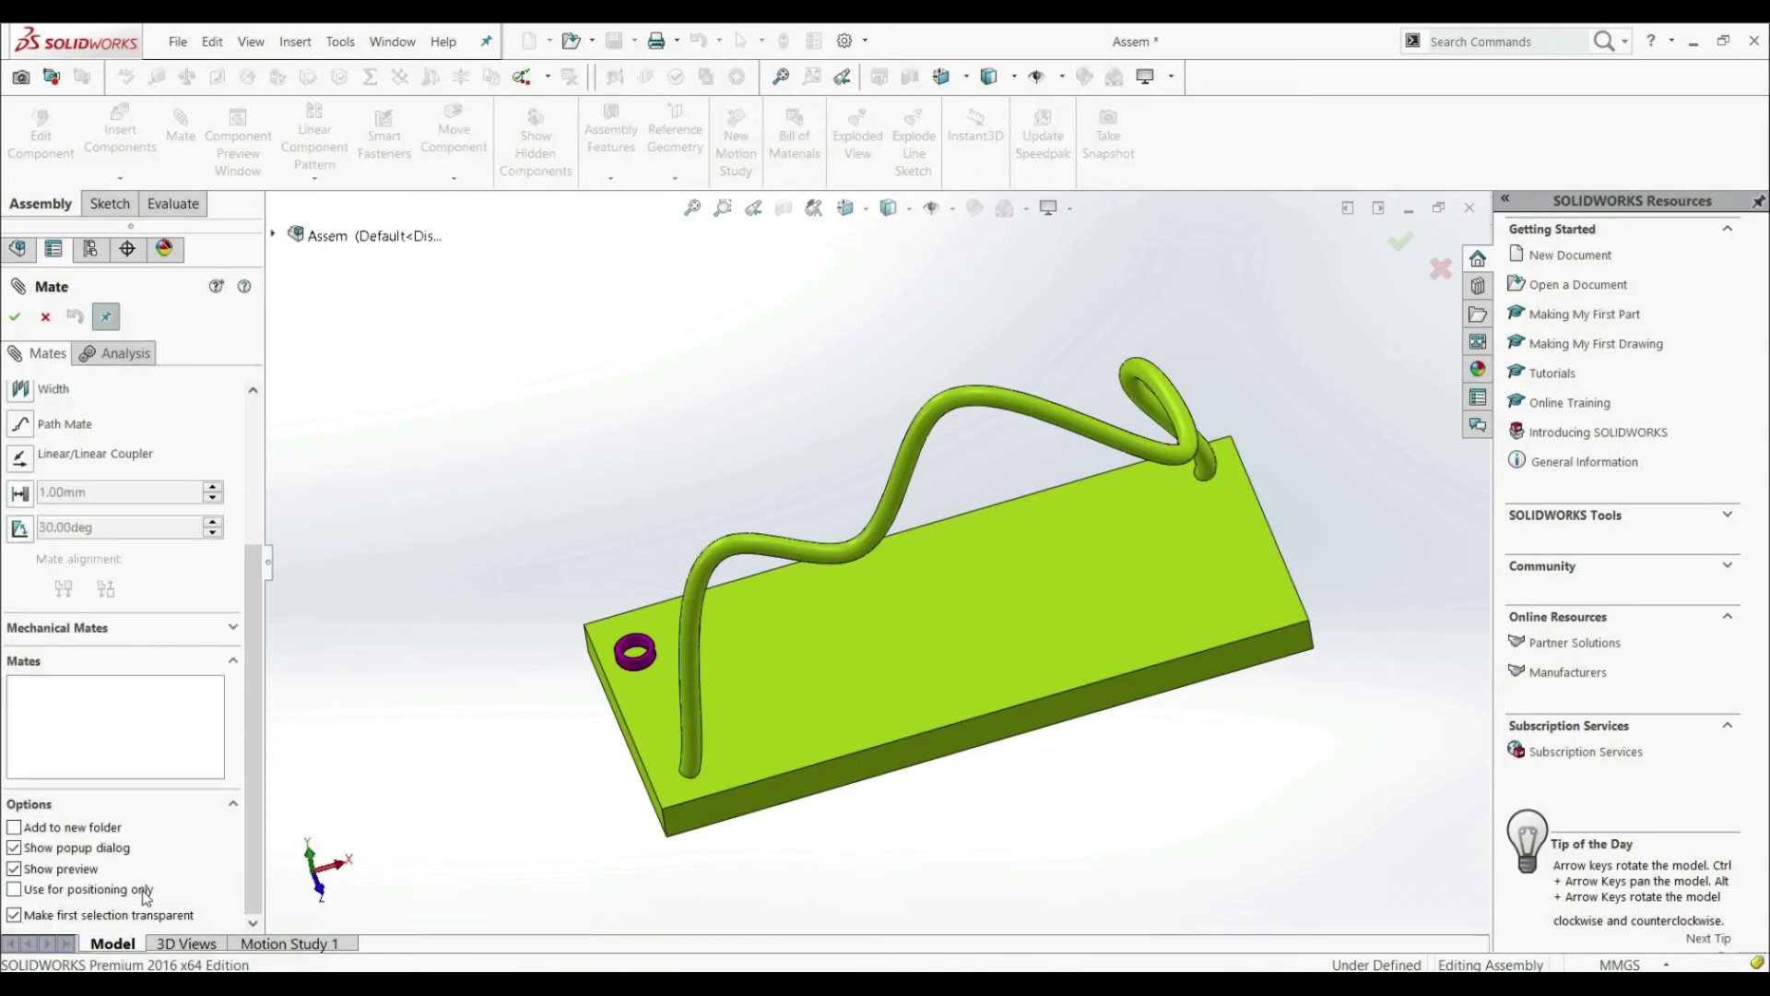
pyautogui.click(23, 426)
pyautogui.scroll(2, 56, 443)
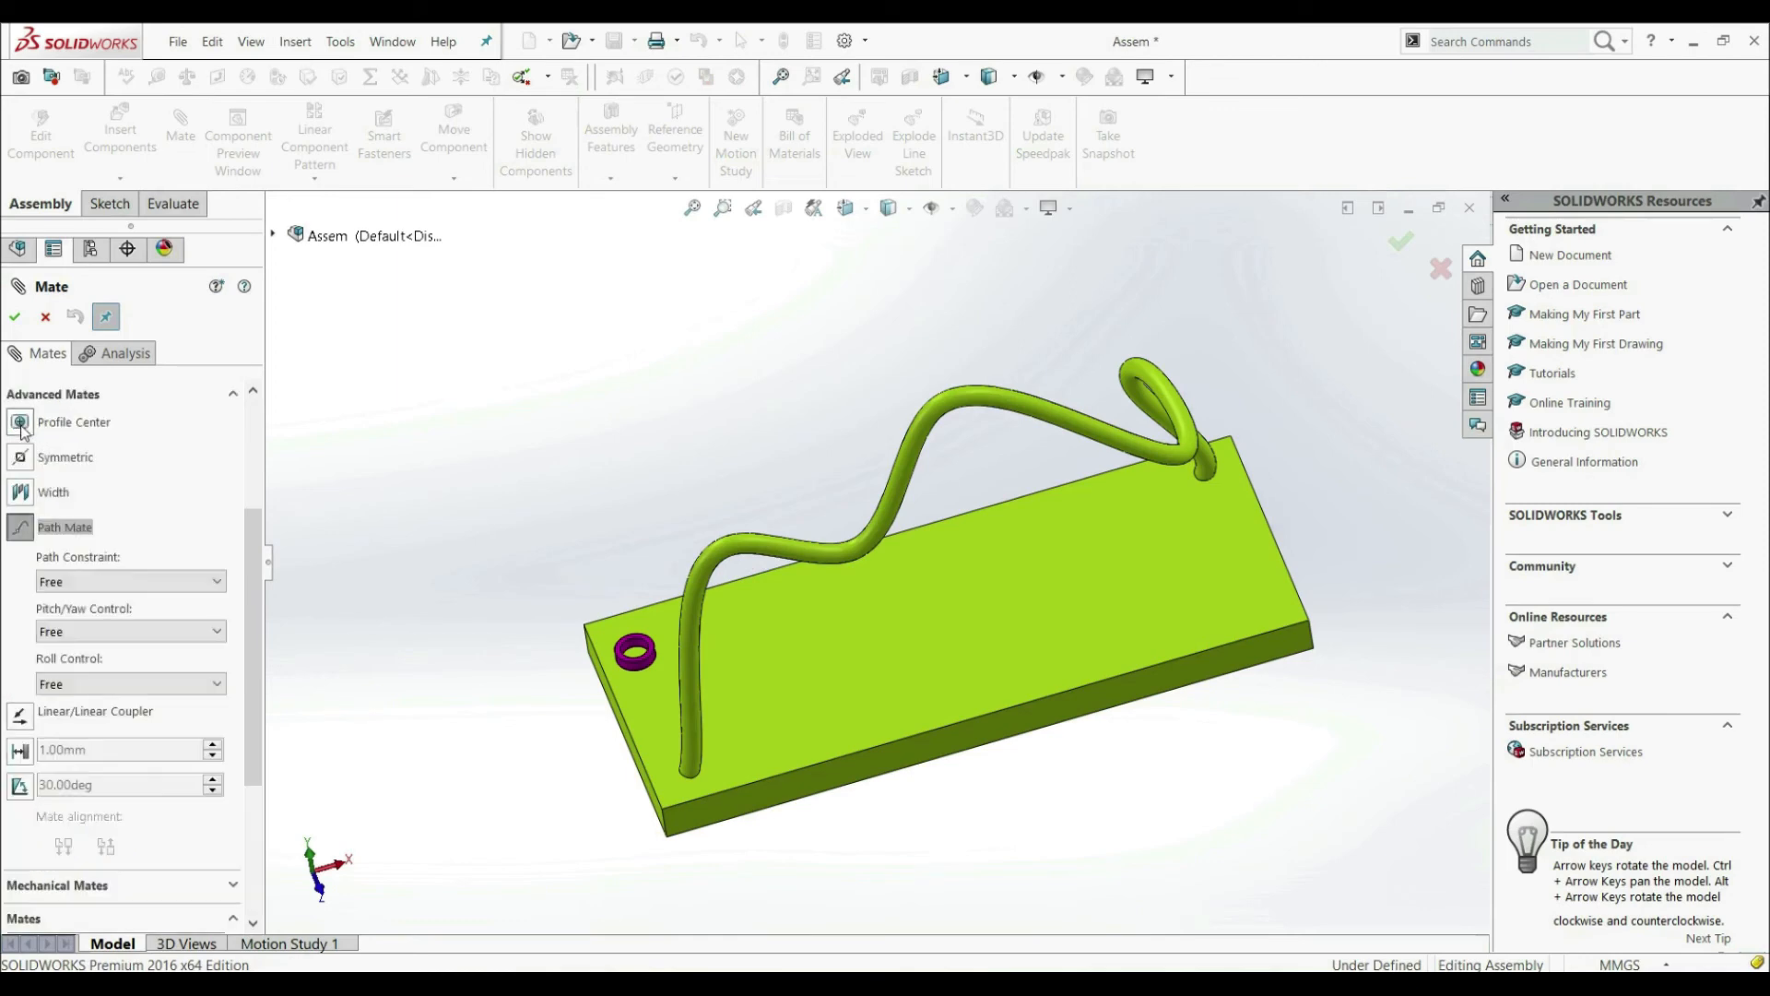
pyautogui.scroll(4, 253, 590)
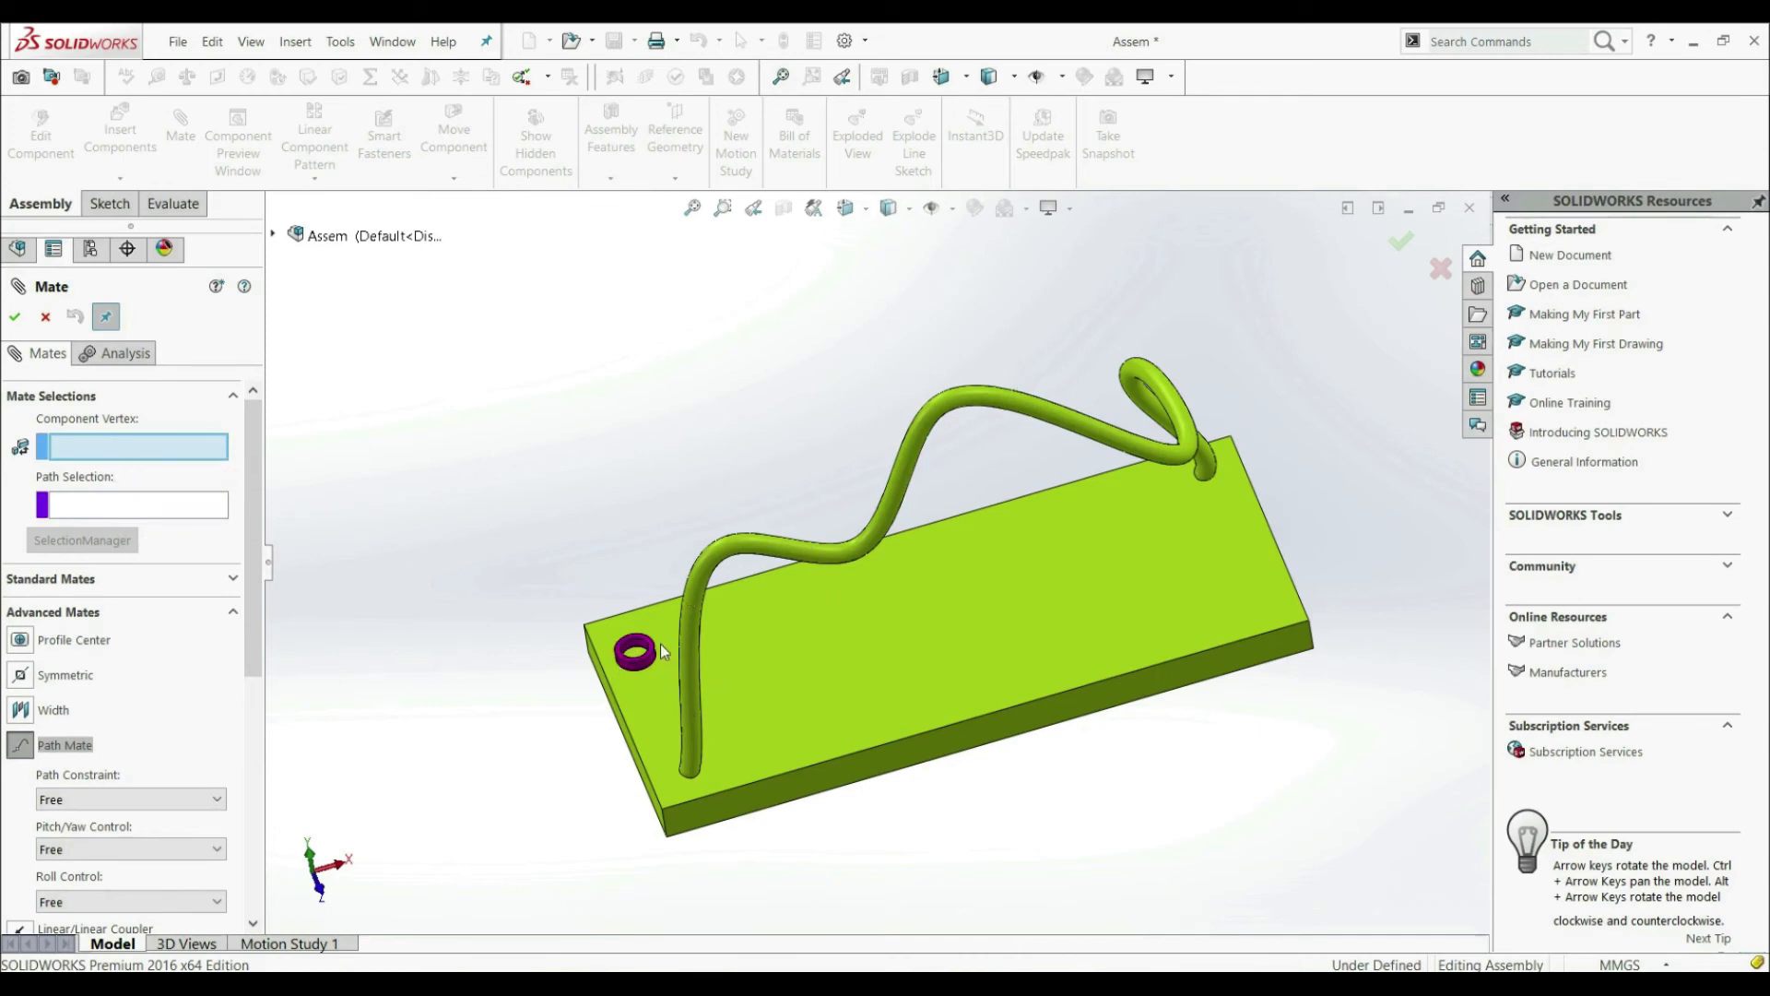
# Show Sketch1 of the ring's Boss-Extrude1 and pick its center point as the path mate's component vertex
pyautogui.scroll(-2, 662, 651)
pyautogui.scroll(-2, 671, 647)
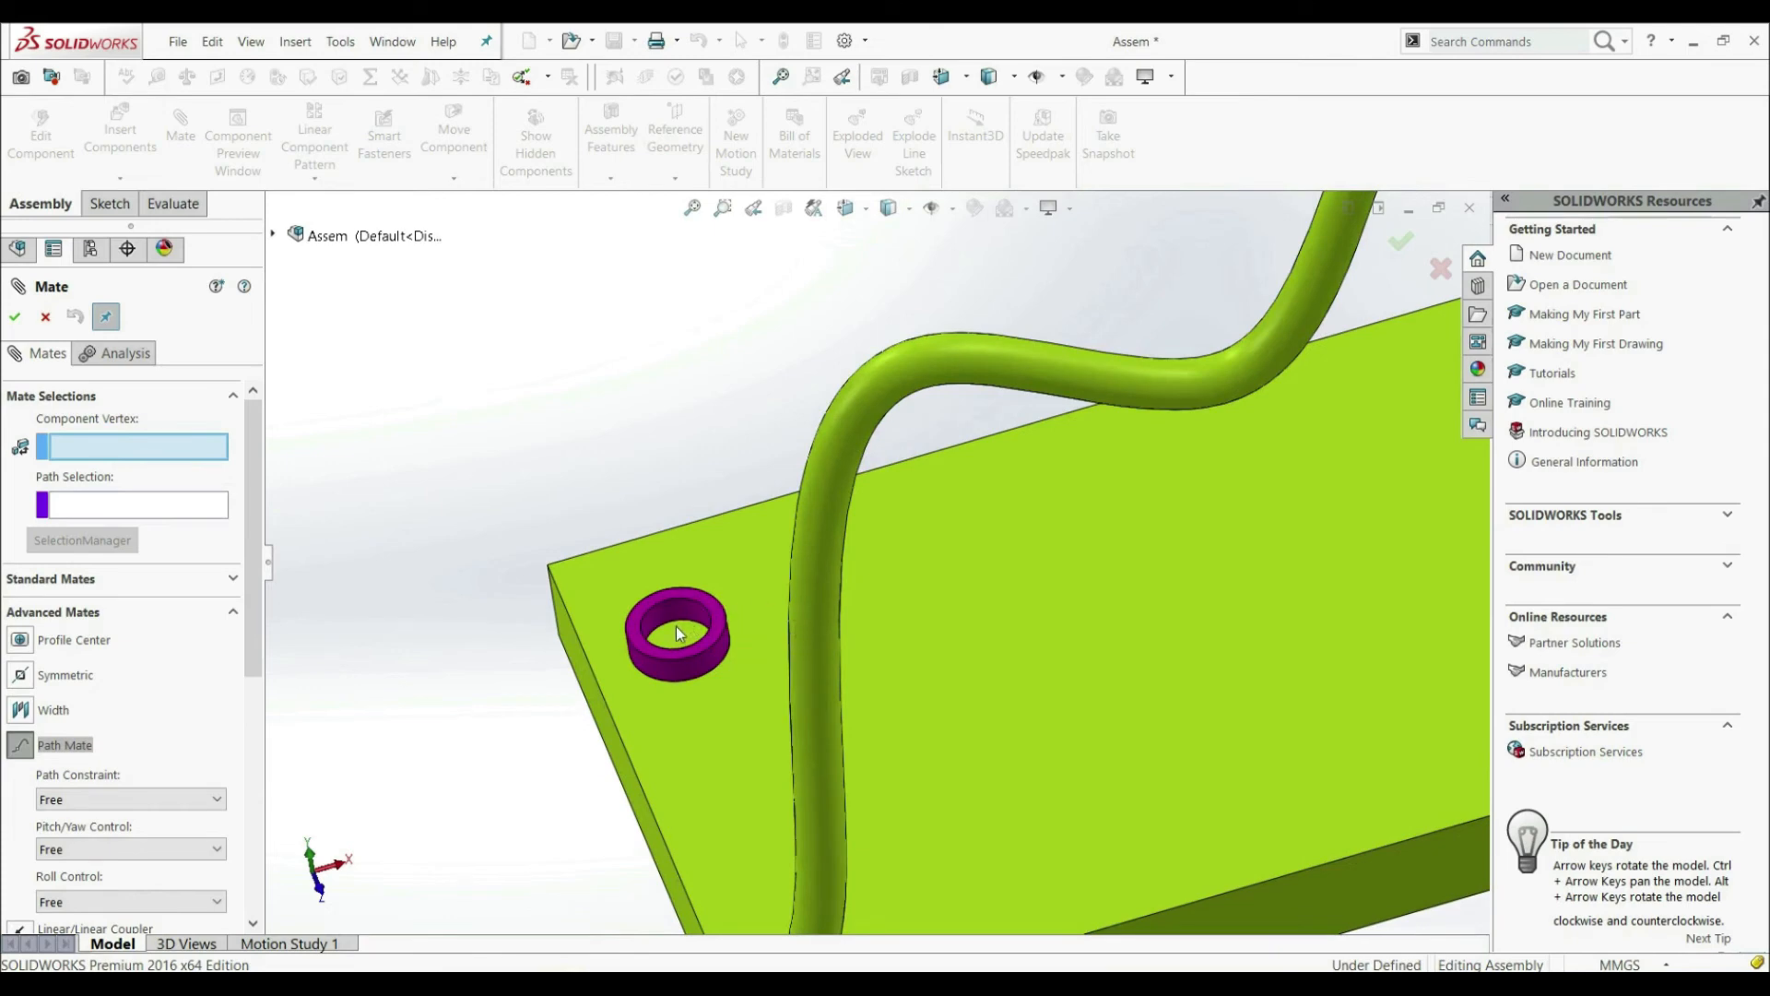
pyautogui.click(273, 234)
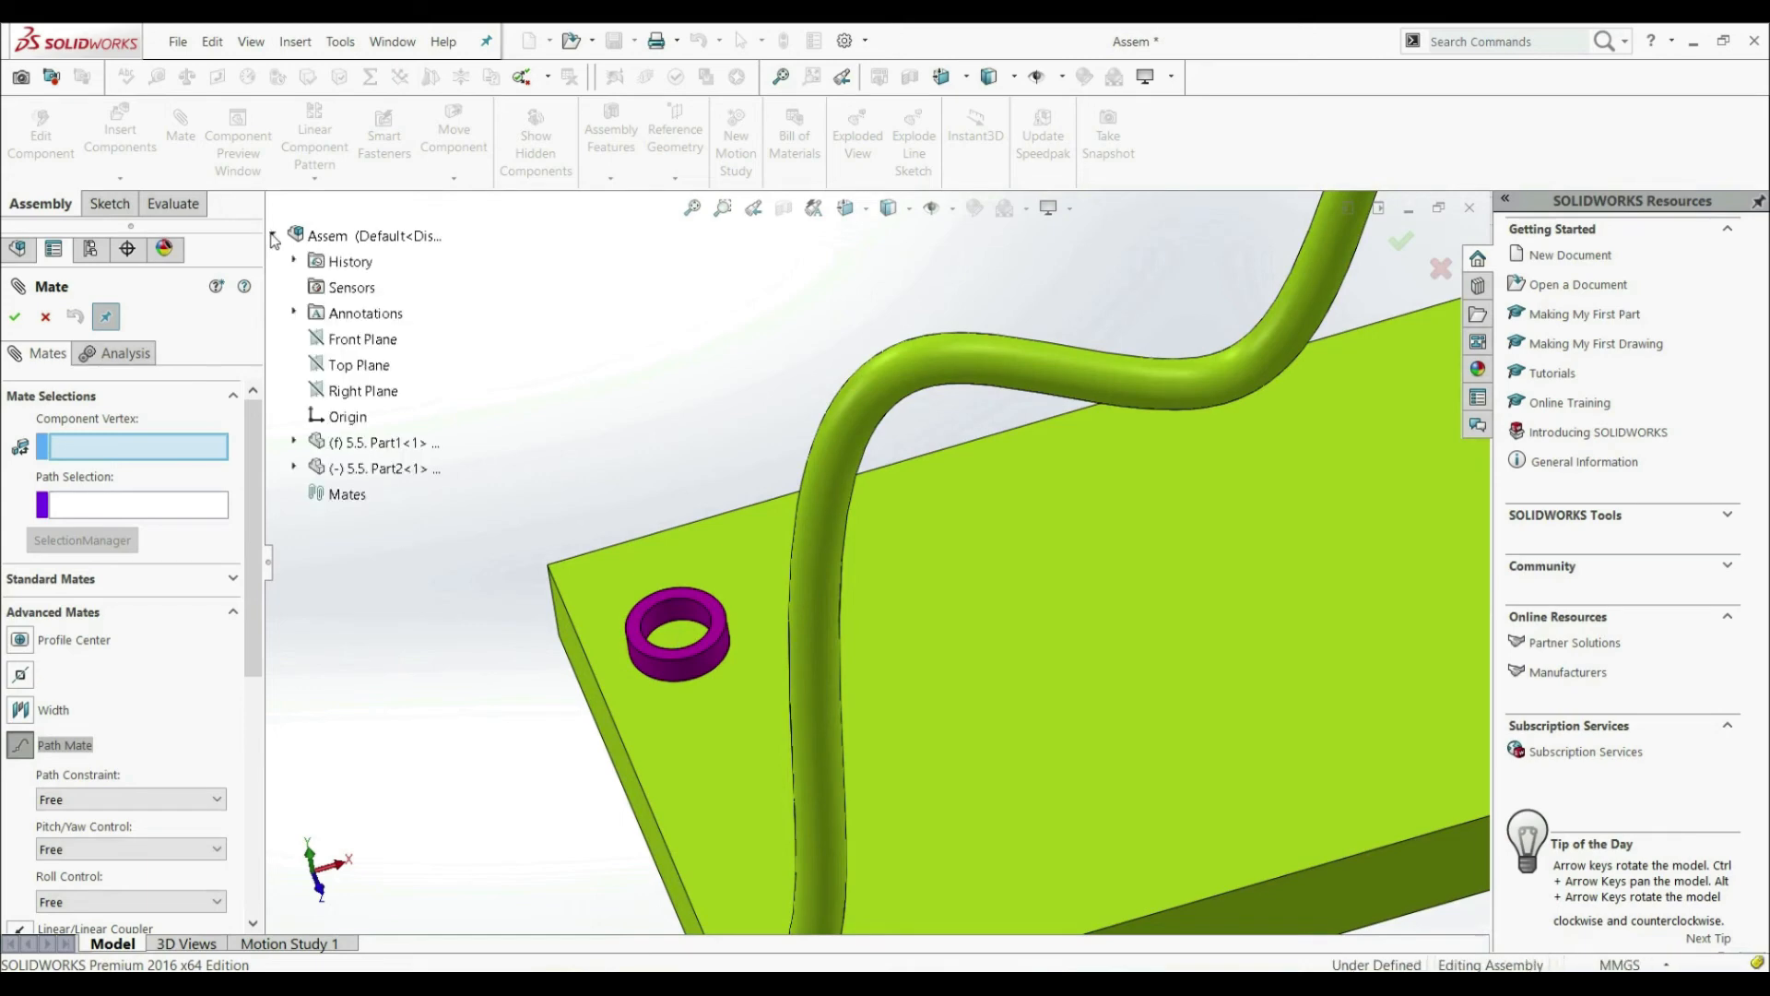
pyautogui.click(293, 467)
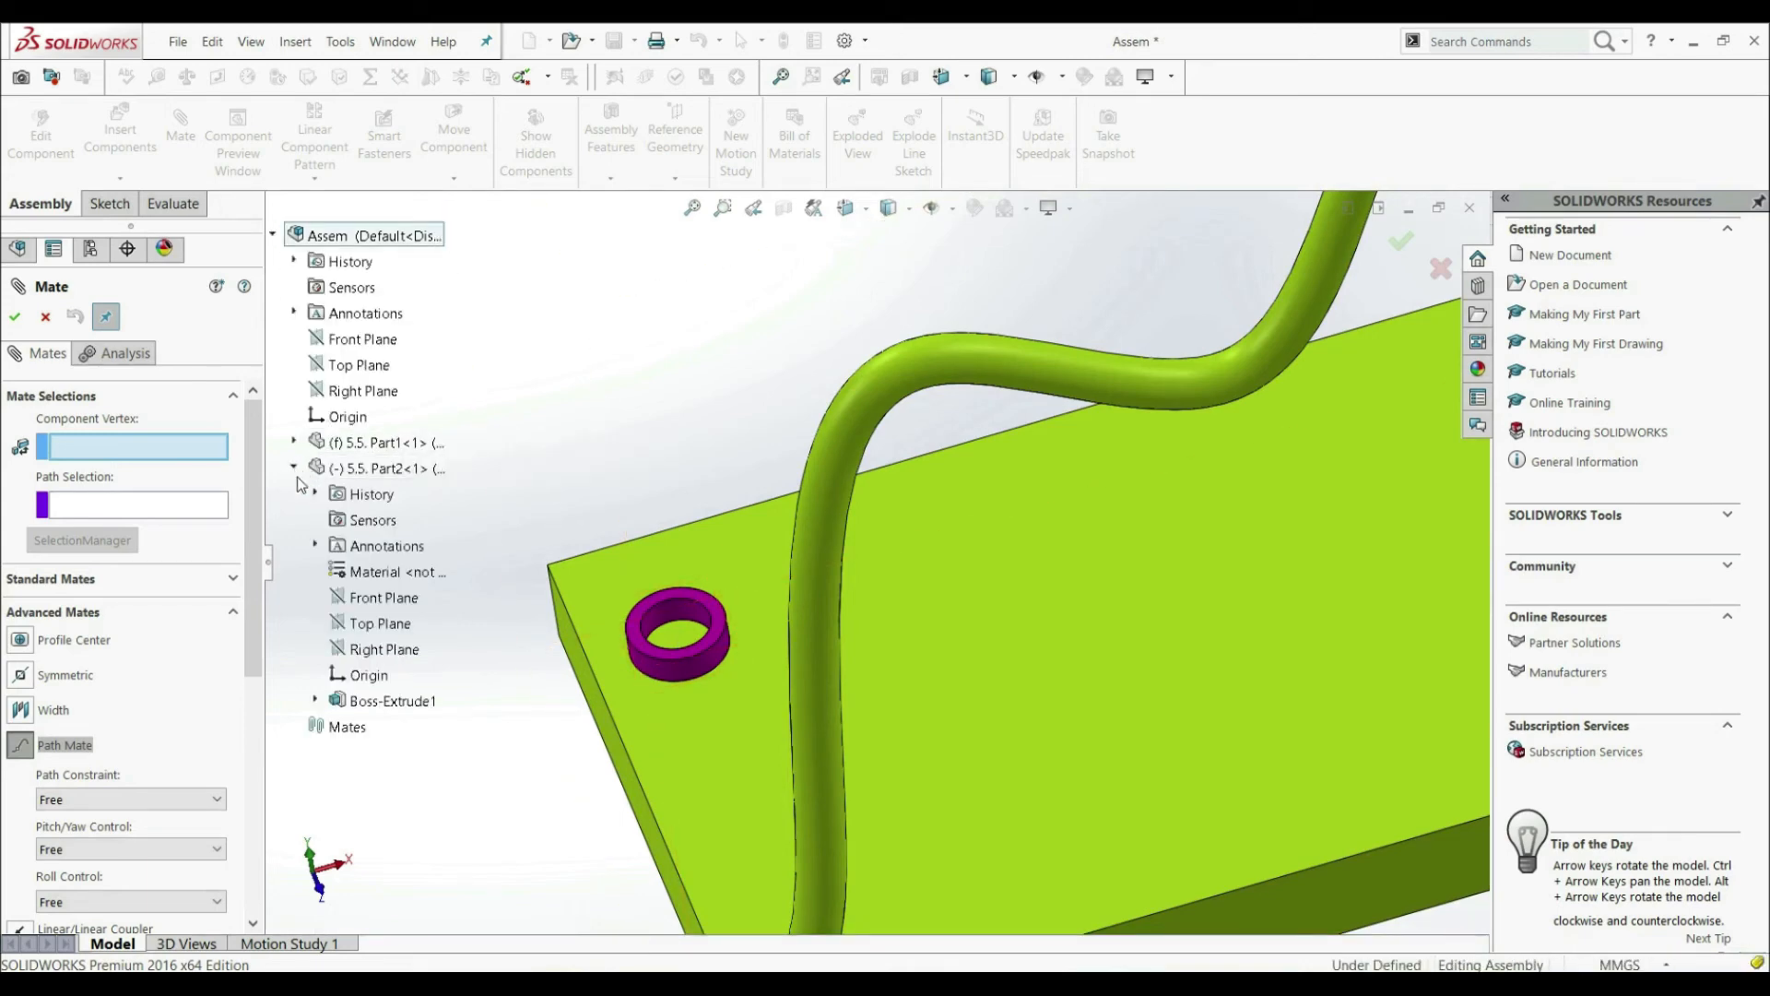
pyautogui.click(315, 700)
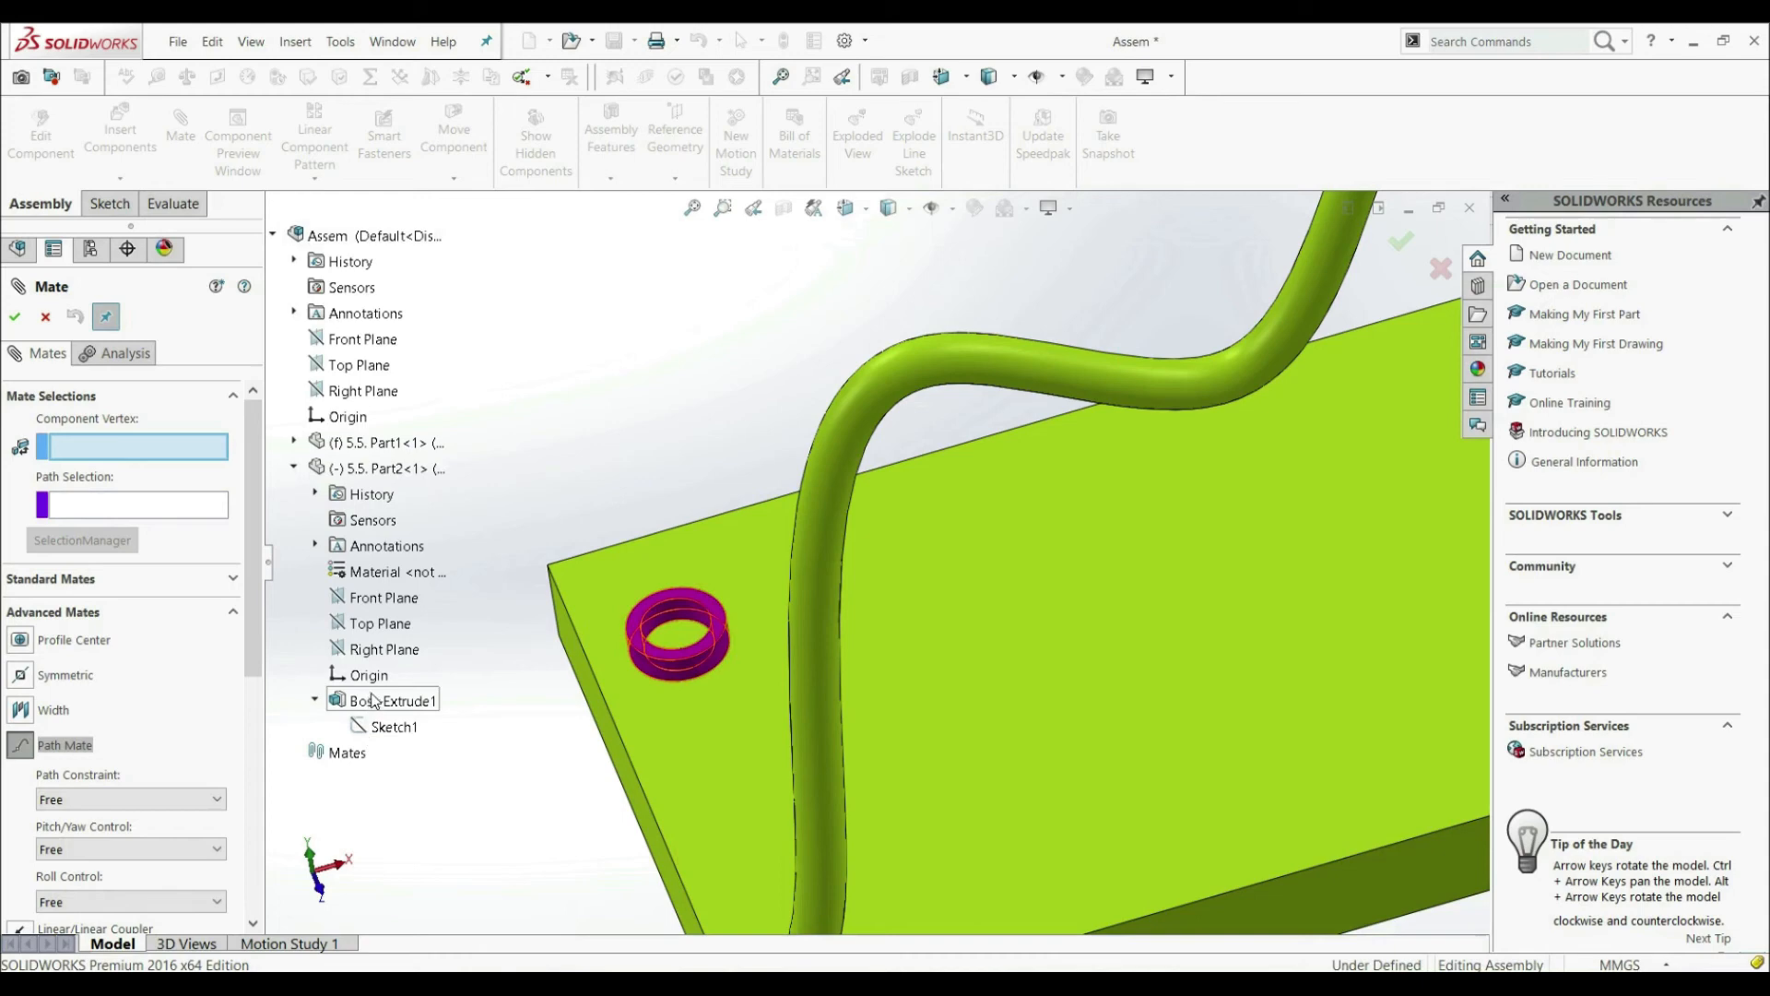
pyautogui.rightClick(378, 727)
pyautogui.click(386, 755)
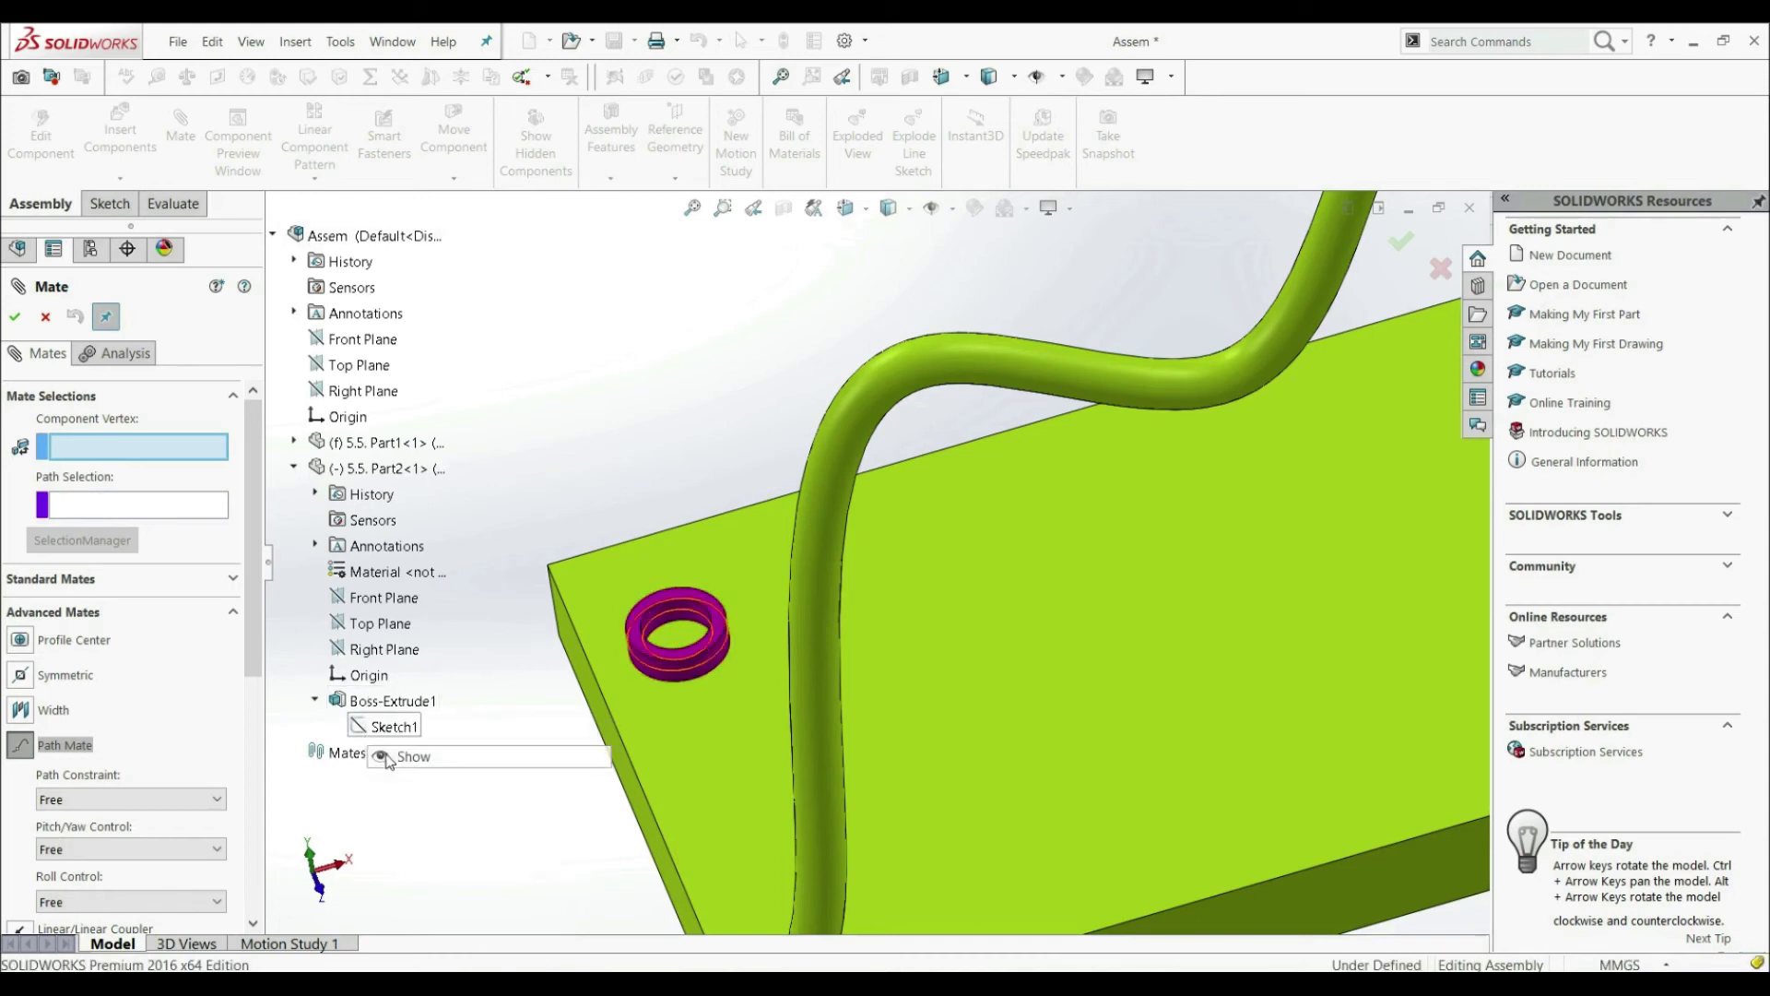
pyautogui.click(677, 636)
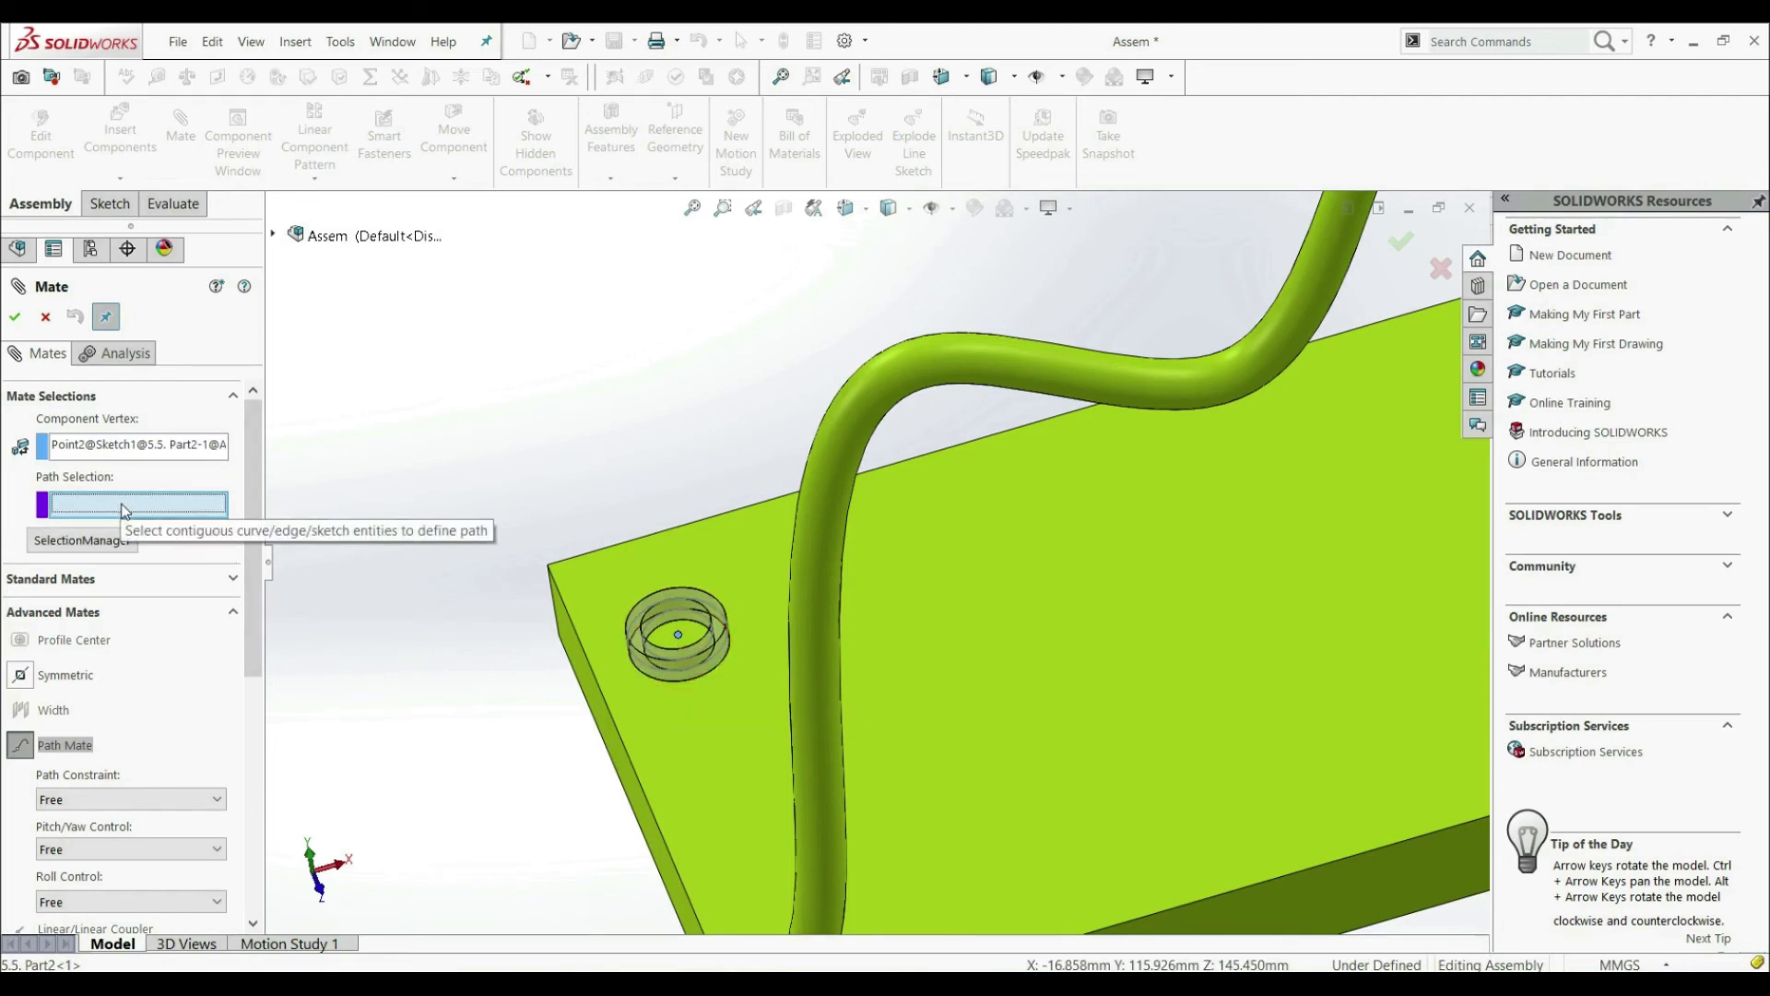
# Show the 3D sketch under the base part's Sweep1, pick it as the path selection, and complete the path mate
pyautogui.scroll(5, 932, 542)
pyautogui.scroll(-2, 949, 517)
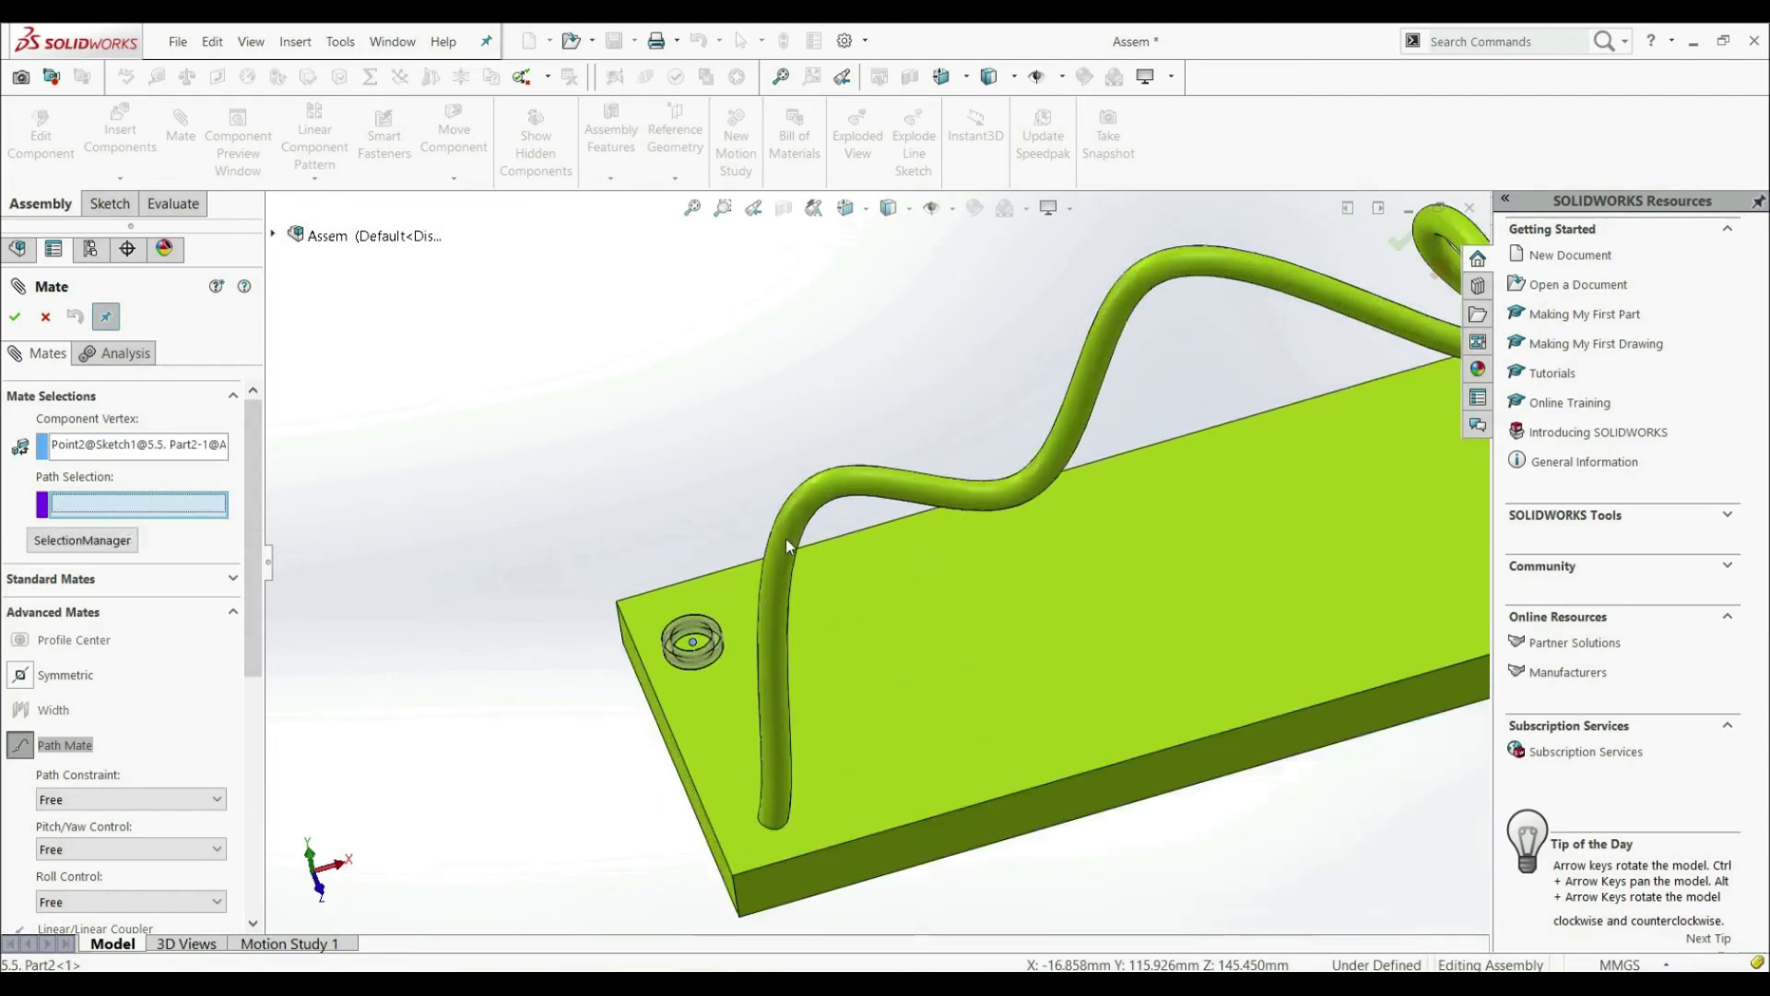
pyautogui.click(272, 234)
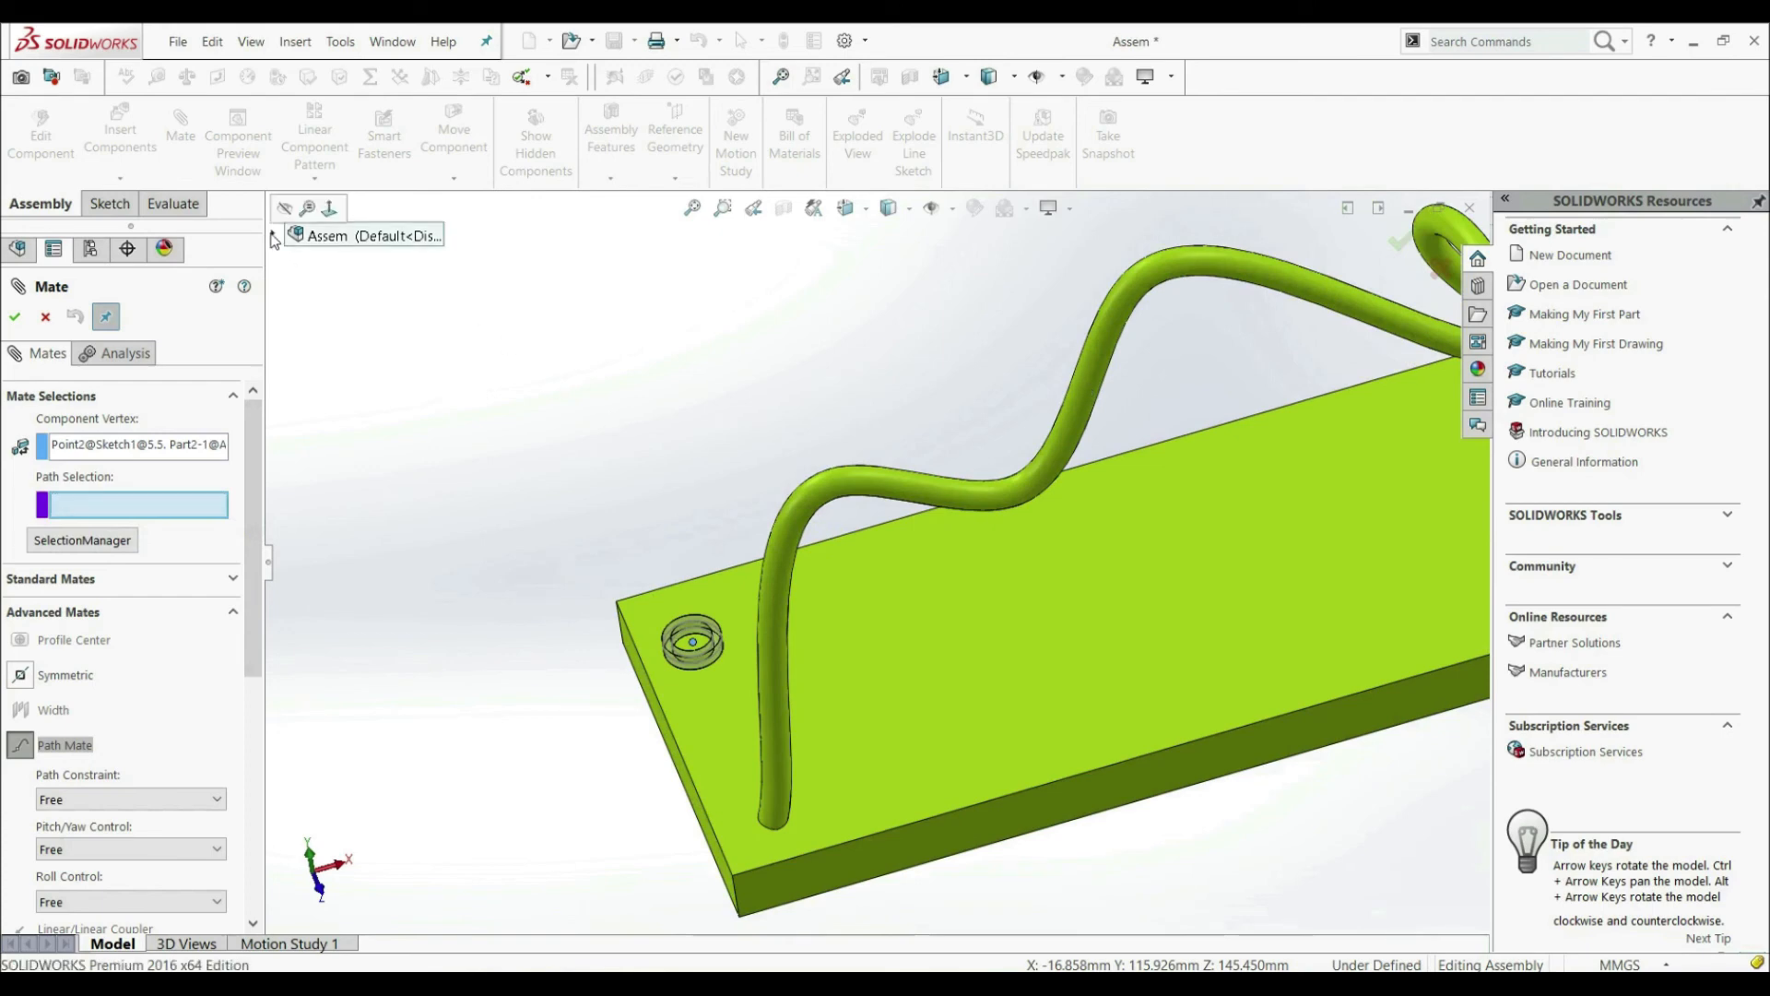
pyautogui.click(272, 235)
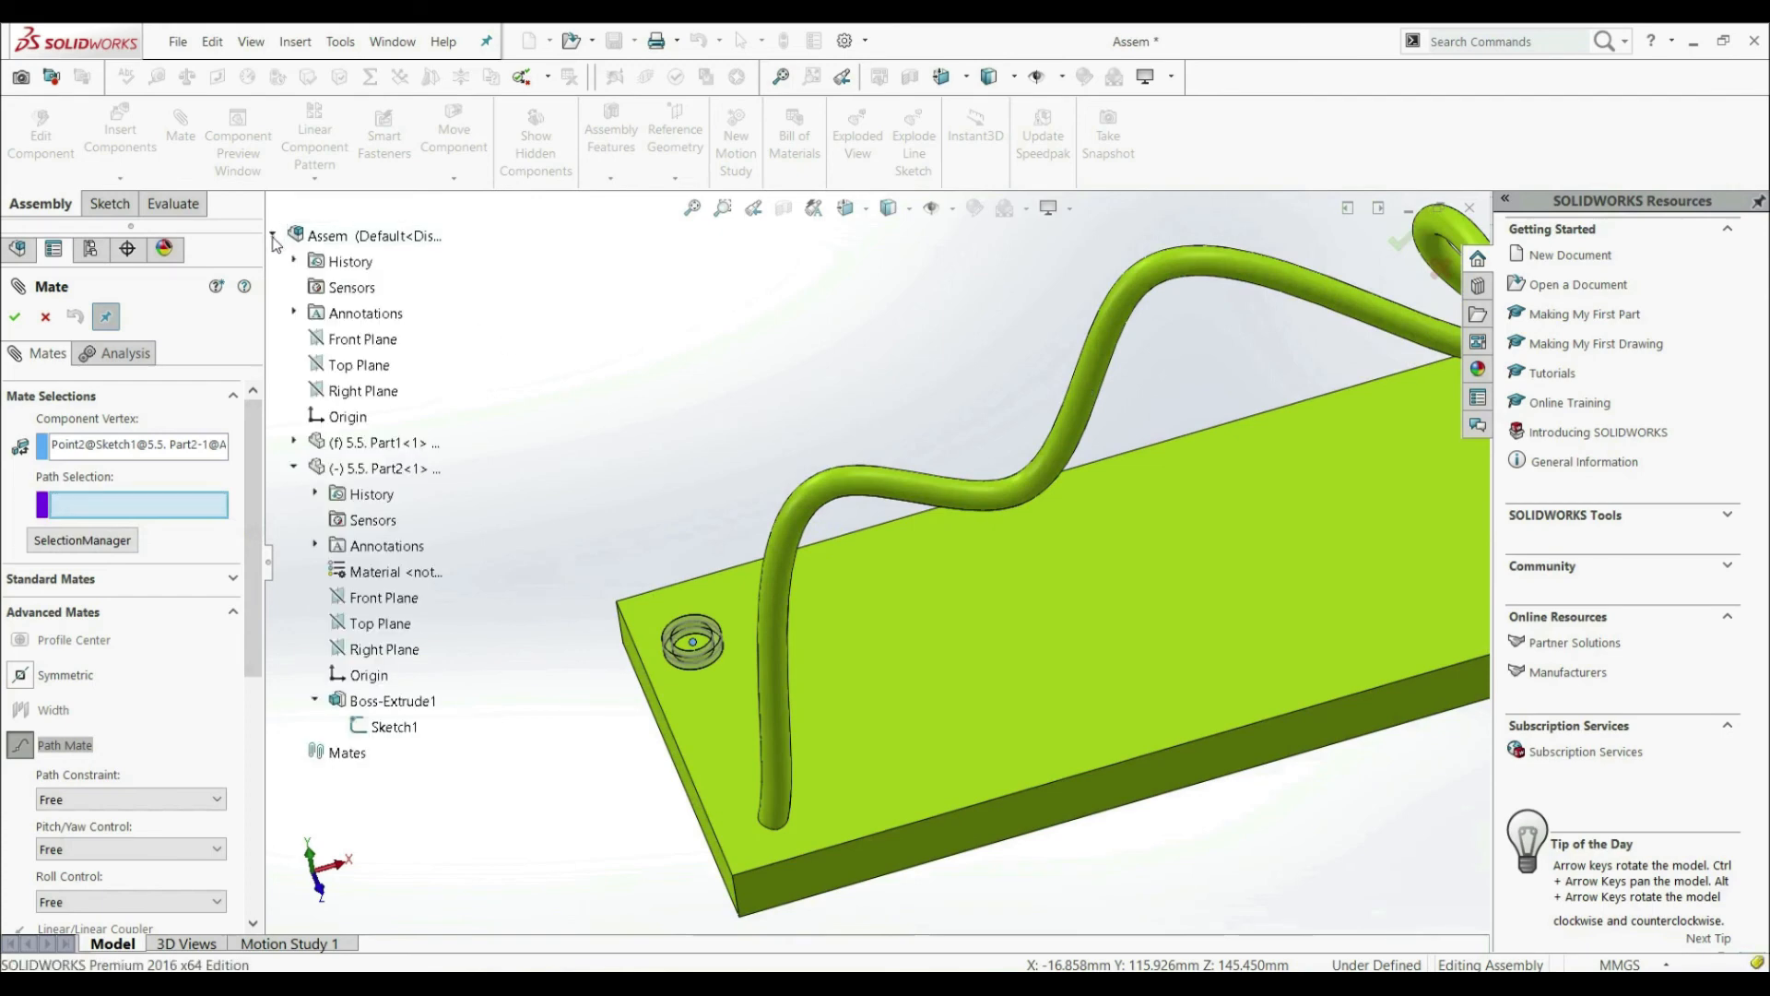
pyautogui.click(294, 442)
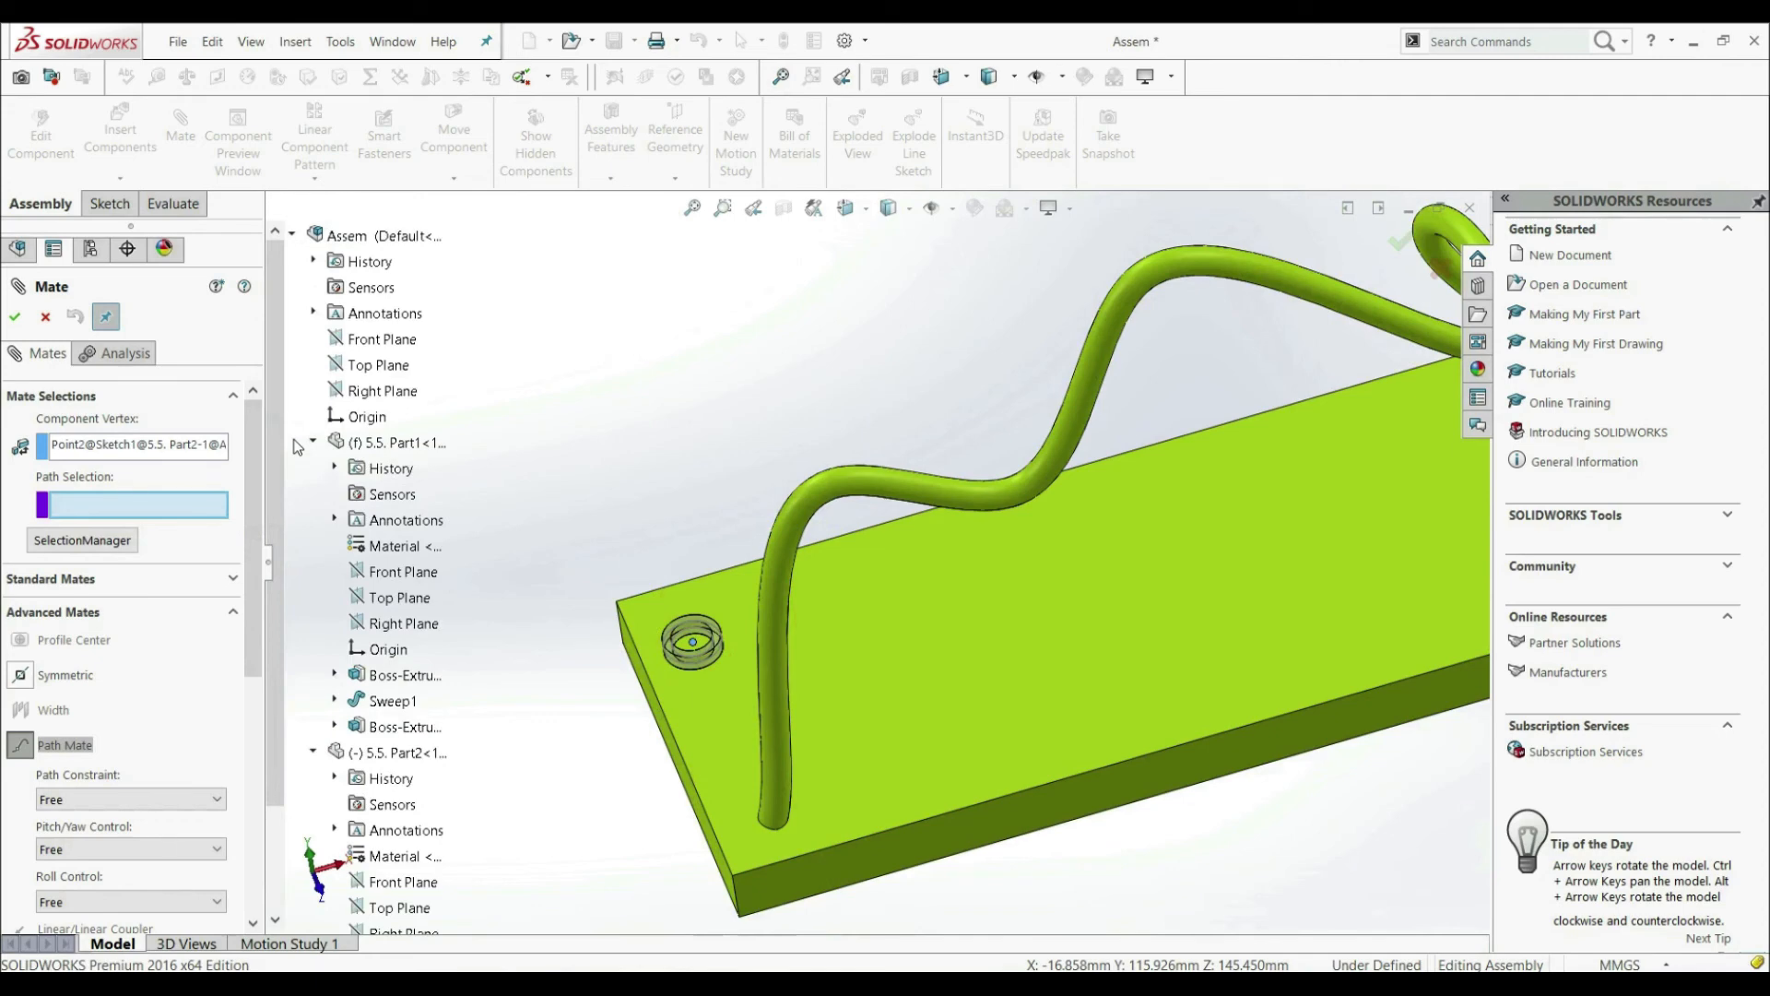
pyautogui.click(335, 701)
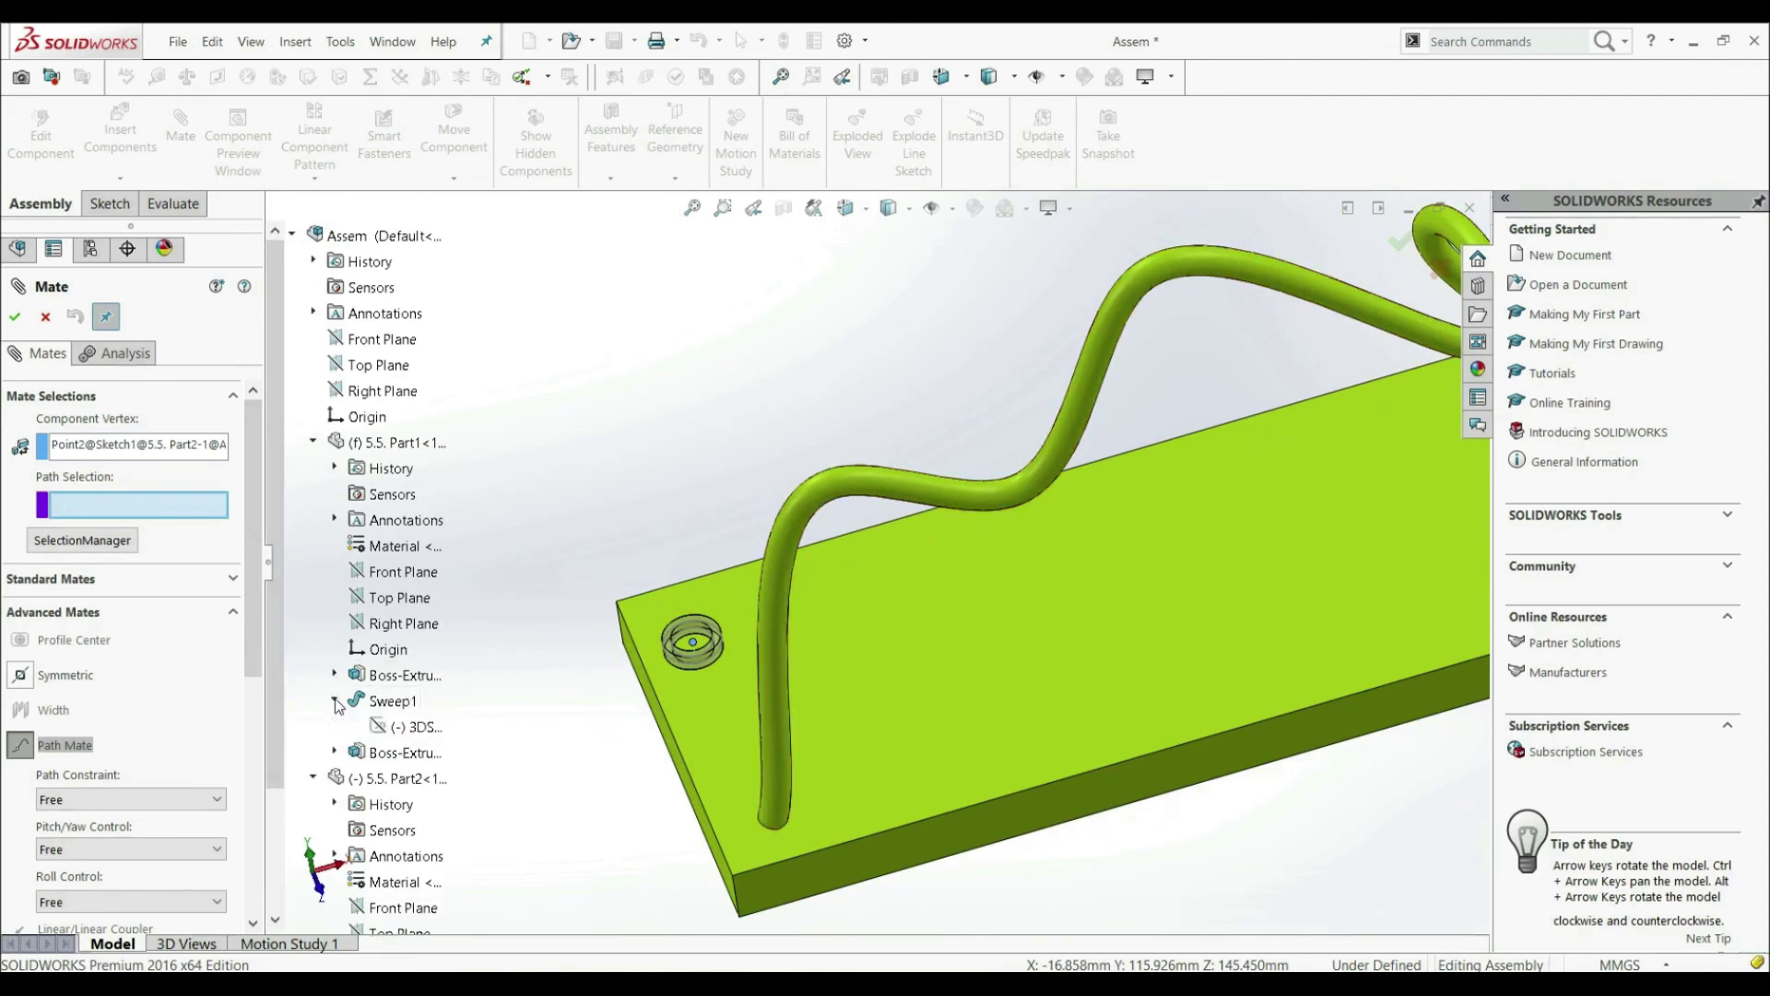
pyautogui.click(396, 728)
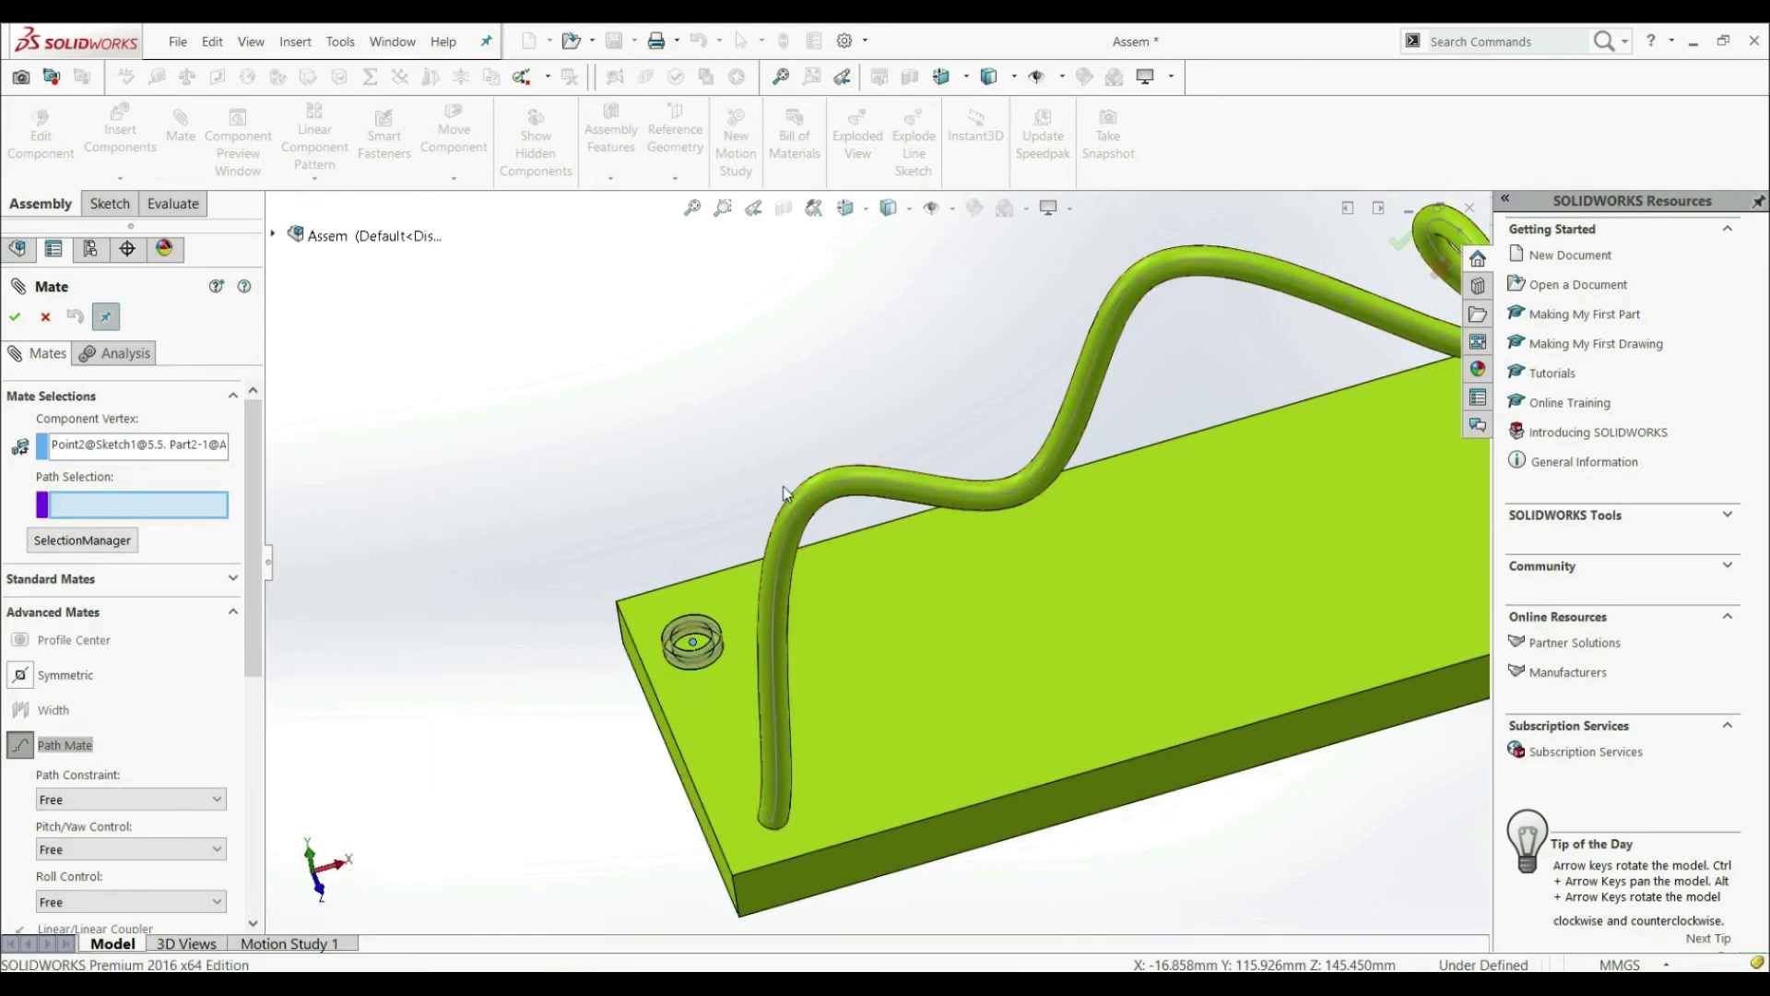
pyautogui.click(805, 514)
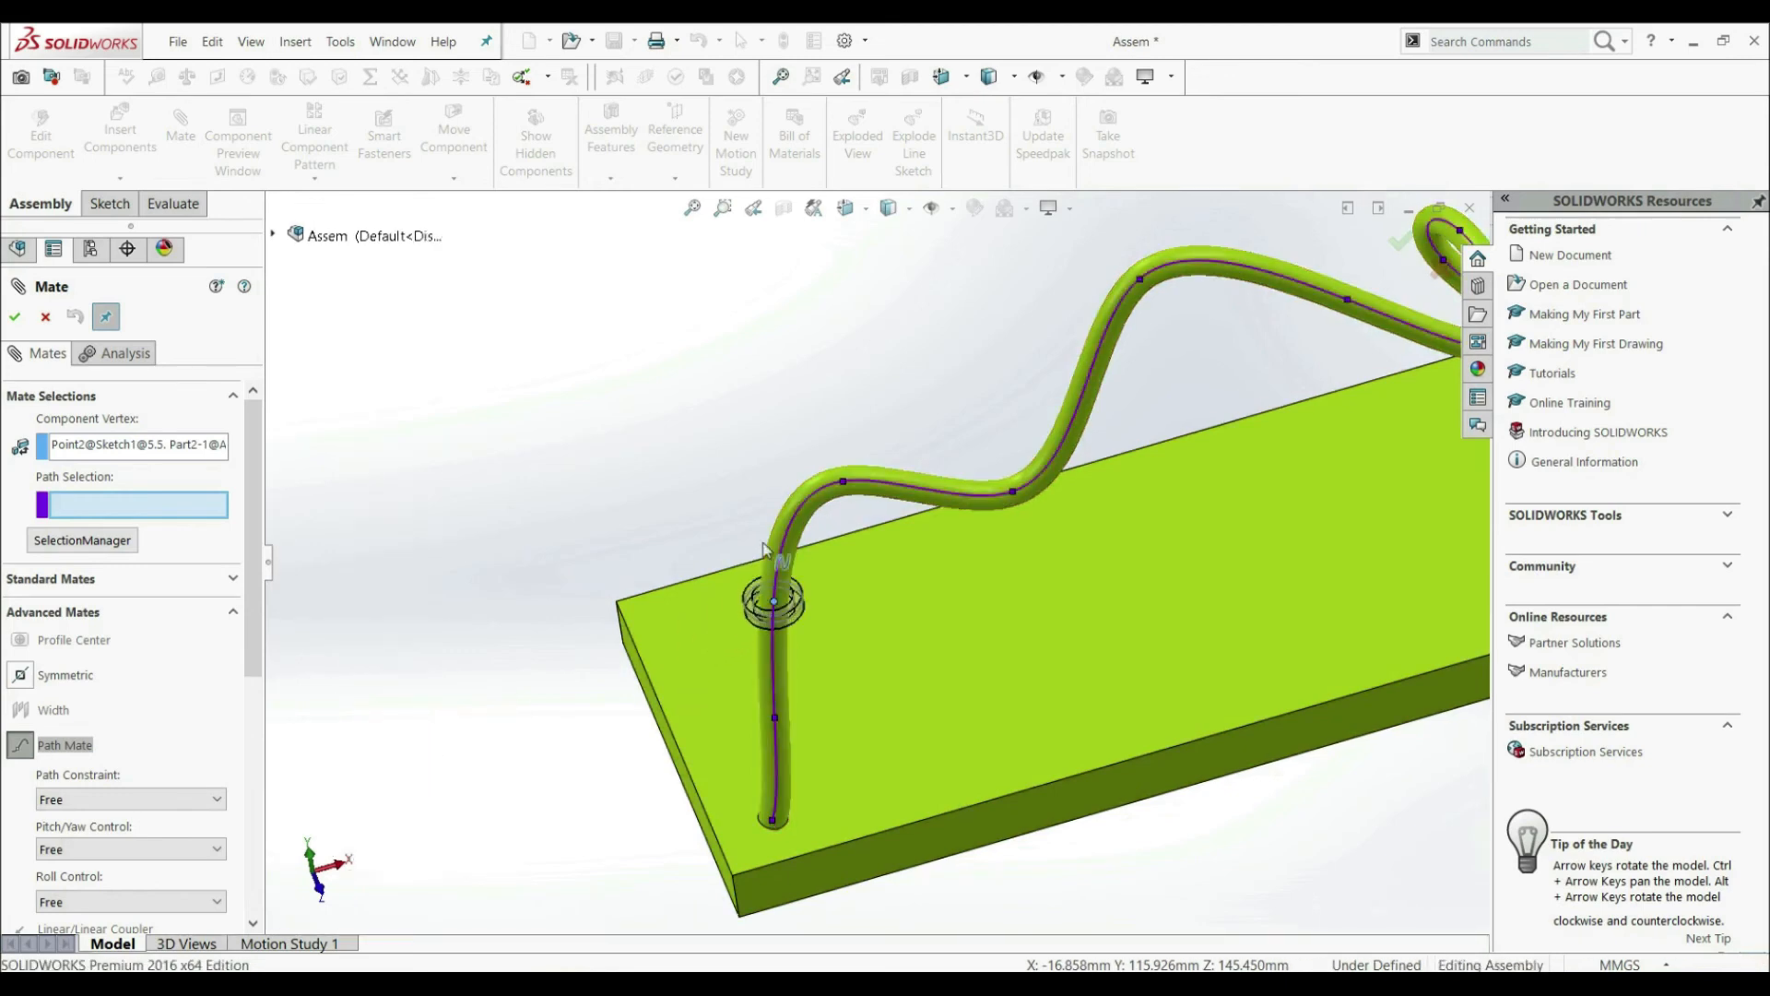
pyautogui.click(19, 317)
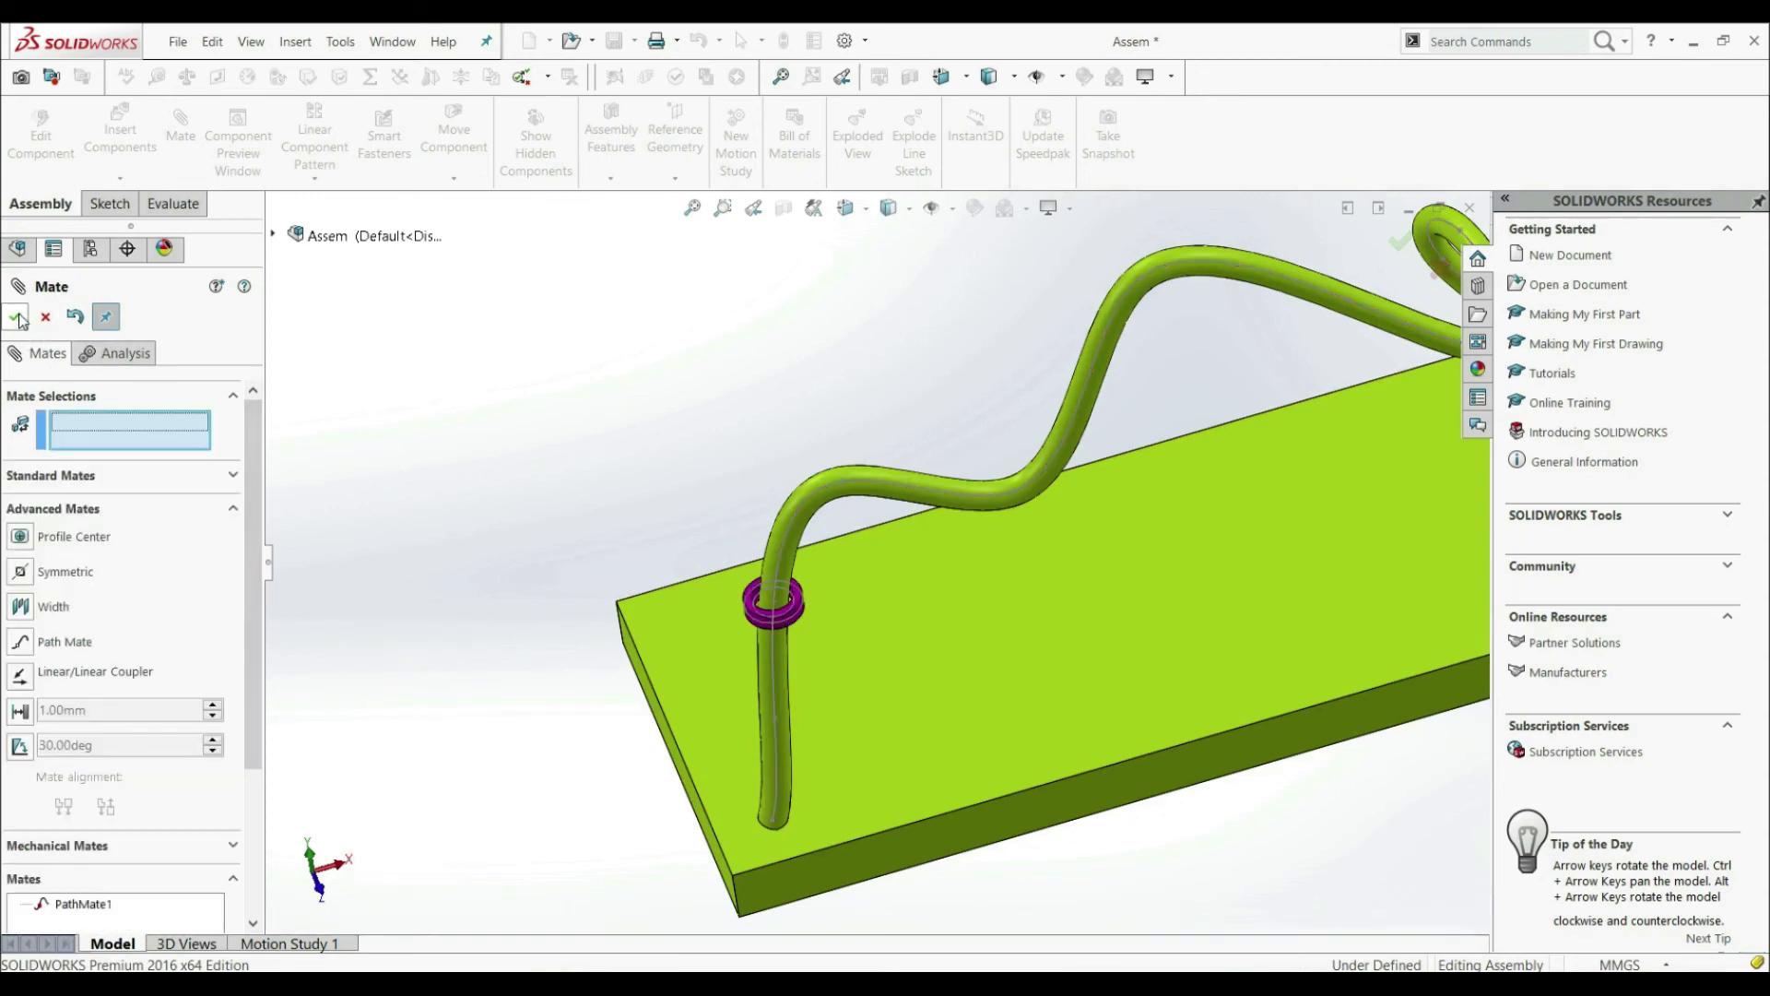
pyautogui.click(19, 317)
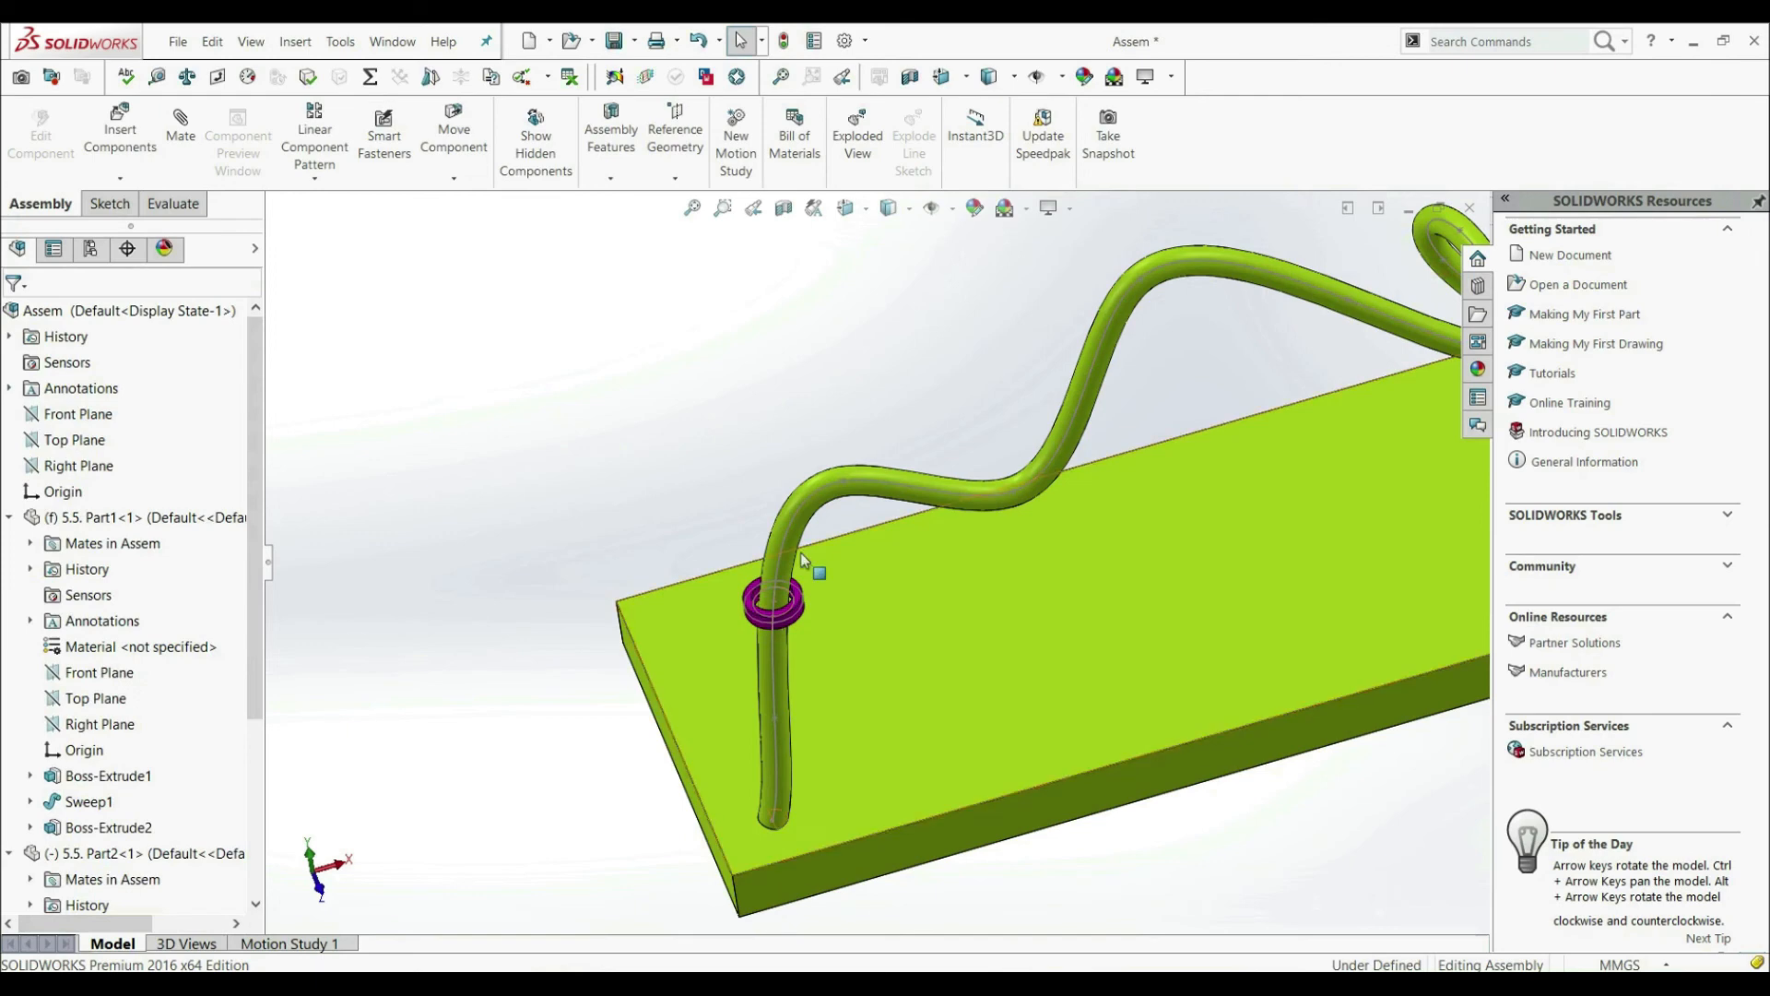
# Hide the rod's 3D path sketch and the ring's profile sketch
pyautogui.click(802, 507)
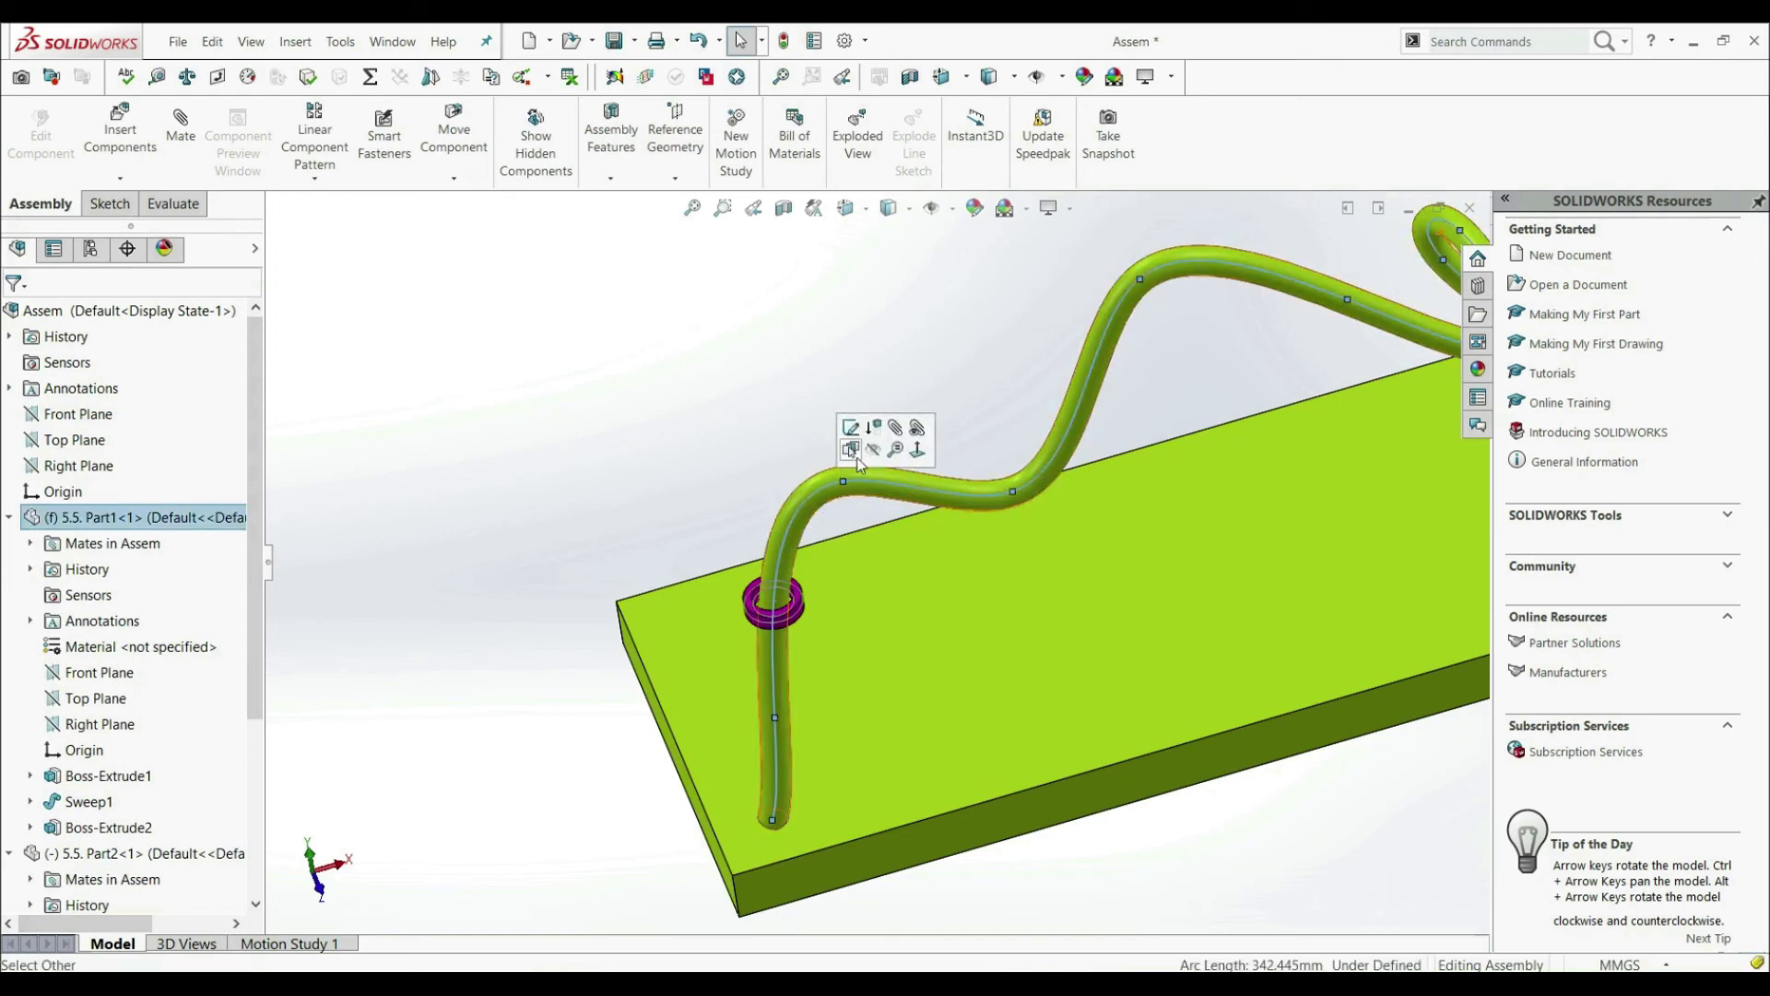
pyautogui.scroll(-3, 788, 612)
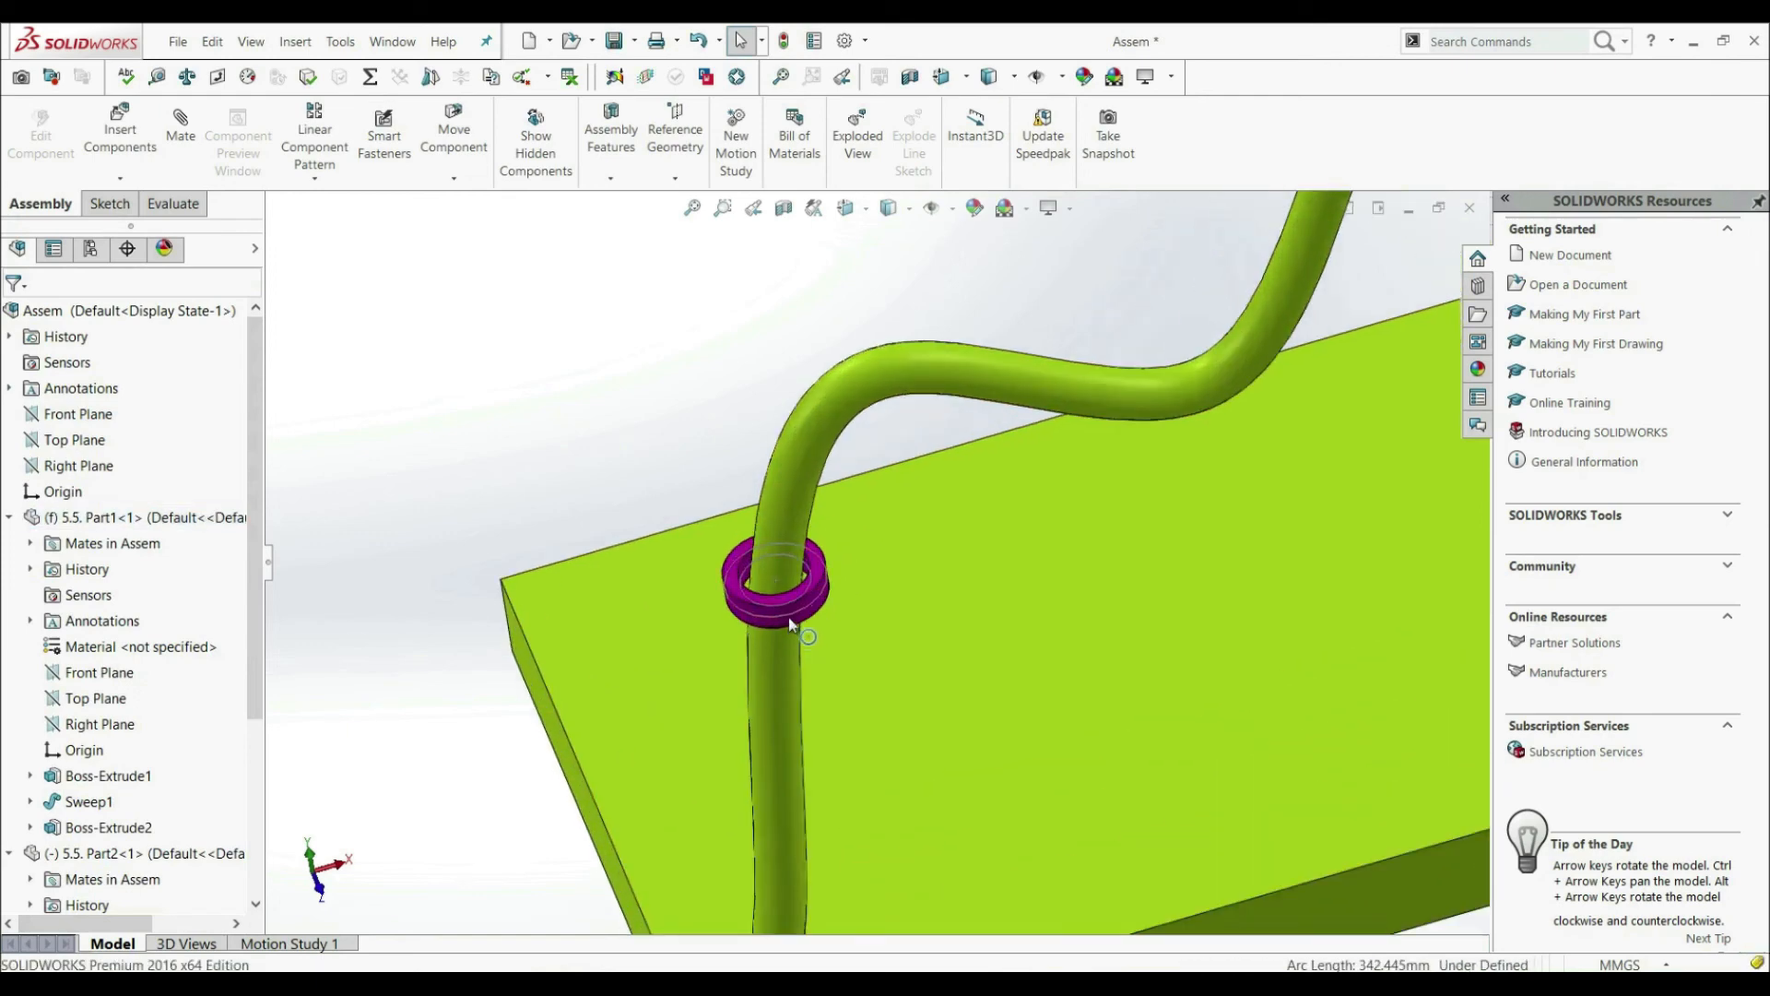
pyautogui.click(788, 612)
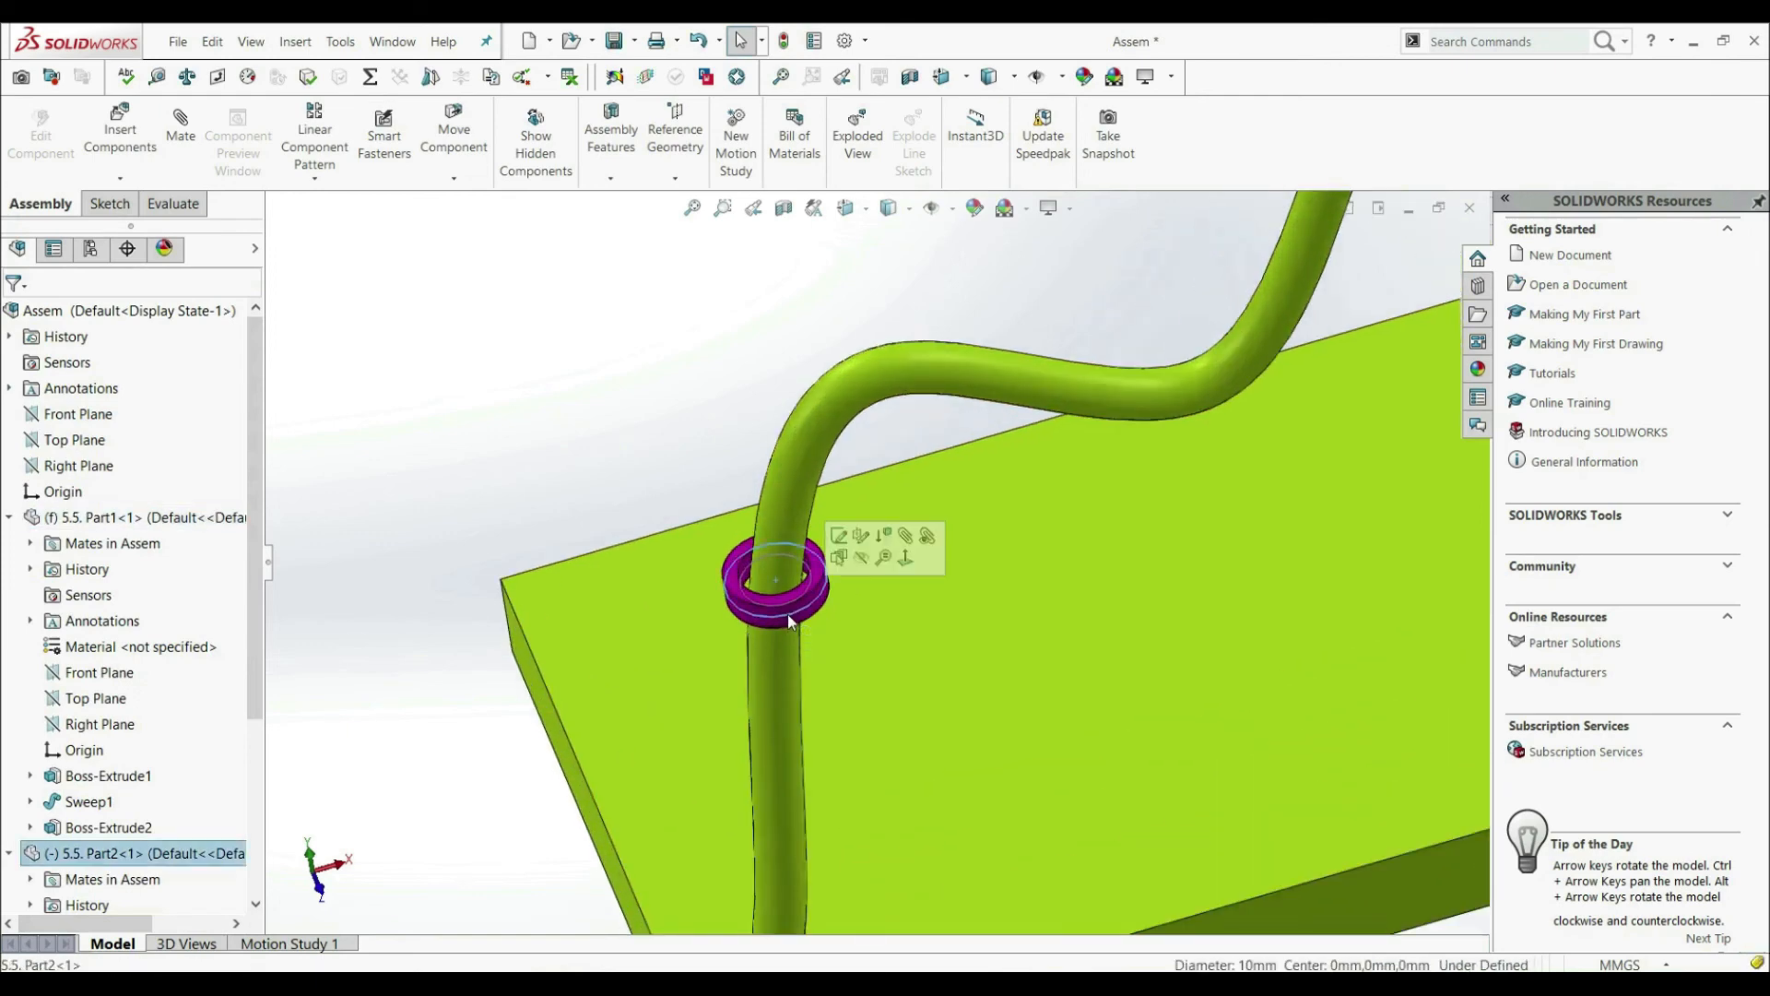
pyautogui.click(859, 558)
# Slide the ring up from the rod's vertical leg and along its first bend to test the path mate
pyautogui.scroll(5, 907, 614)
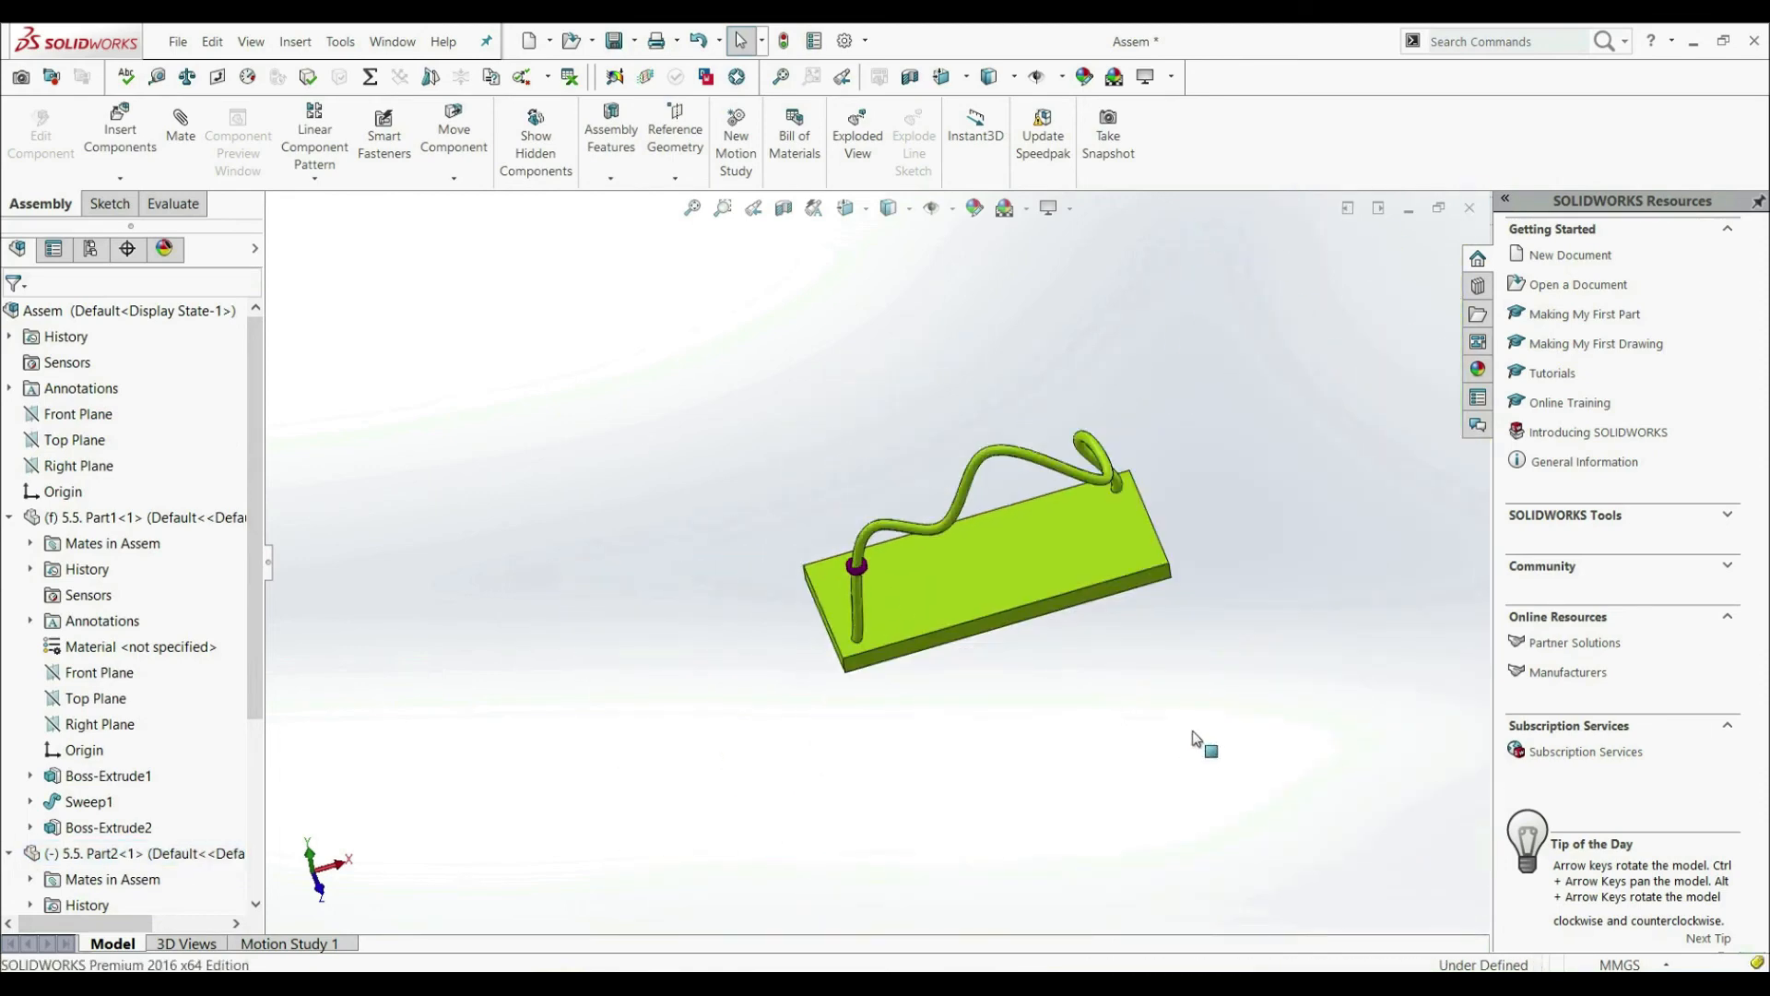
pyautogui.scroll(-3, 1199, 738)
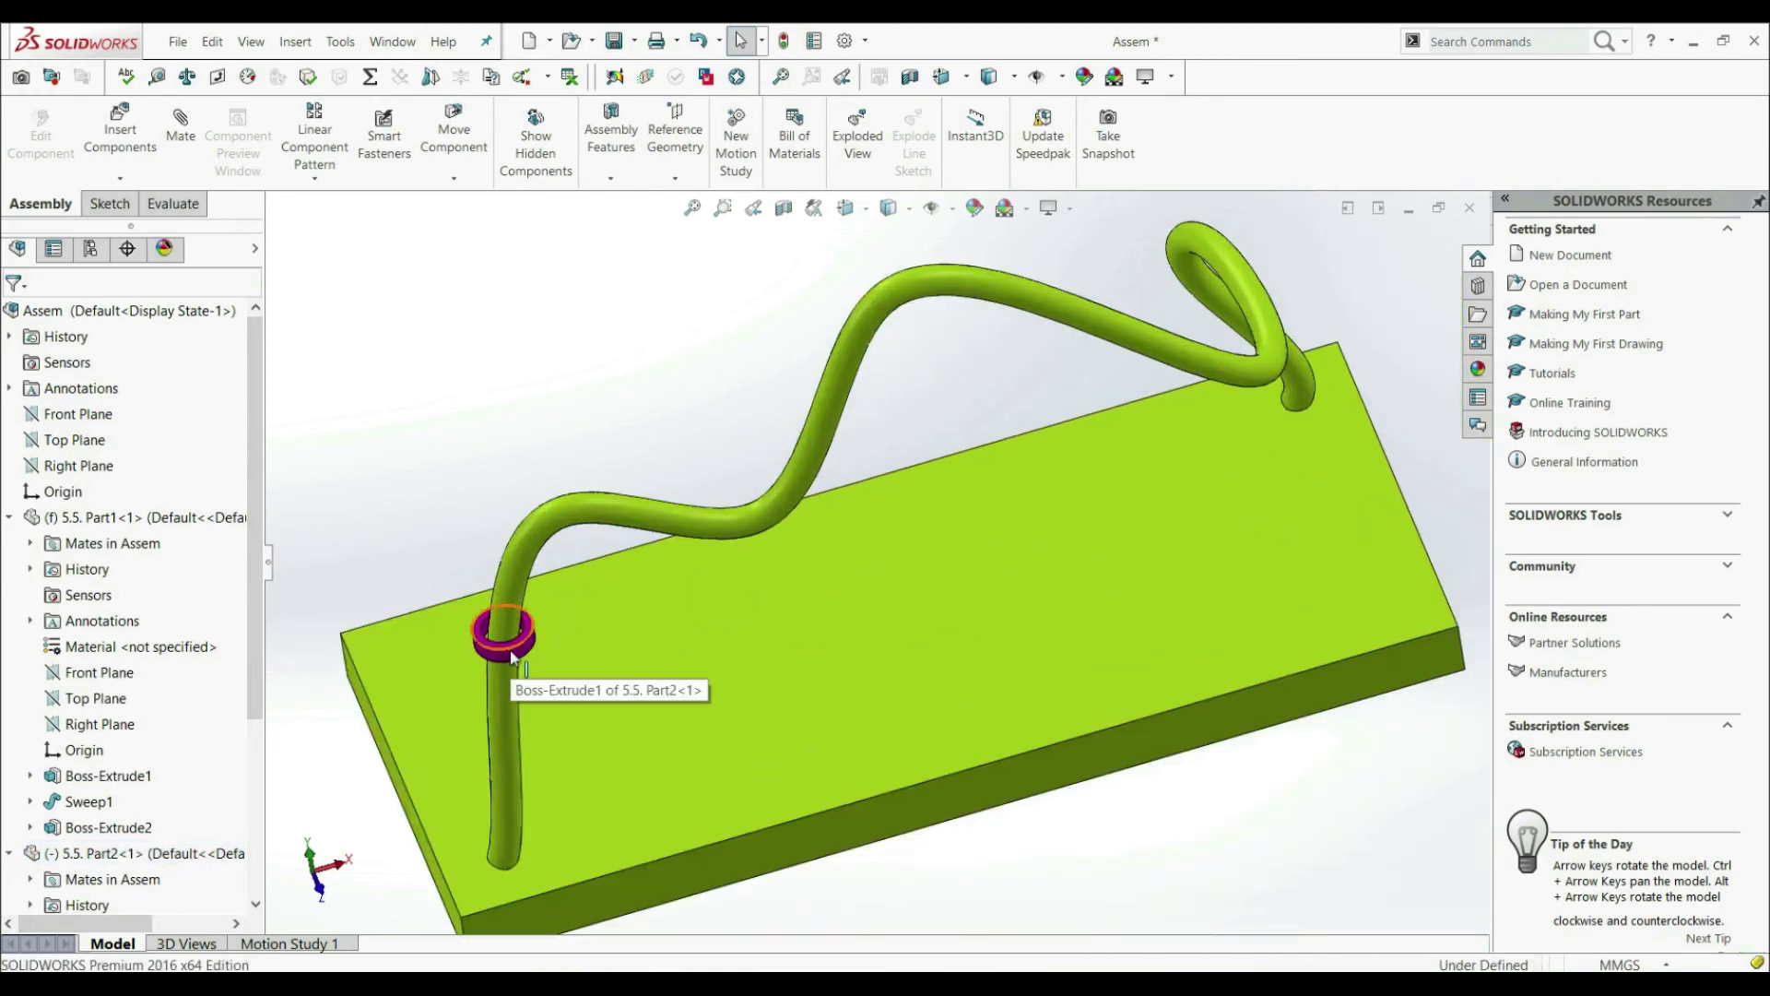
pyautogui.moveTo(512, 656); pyautogui.dragTo(824, 520)
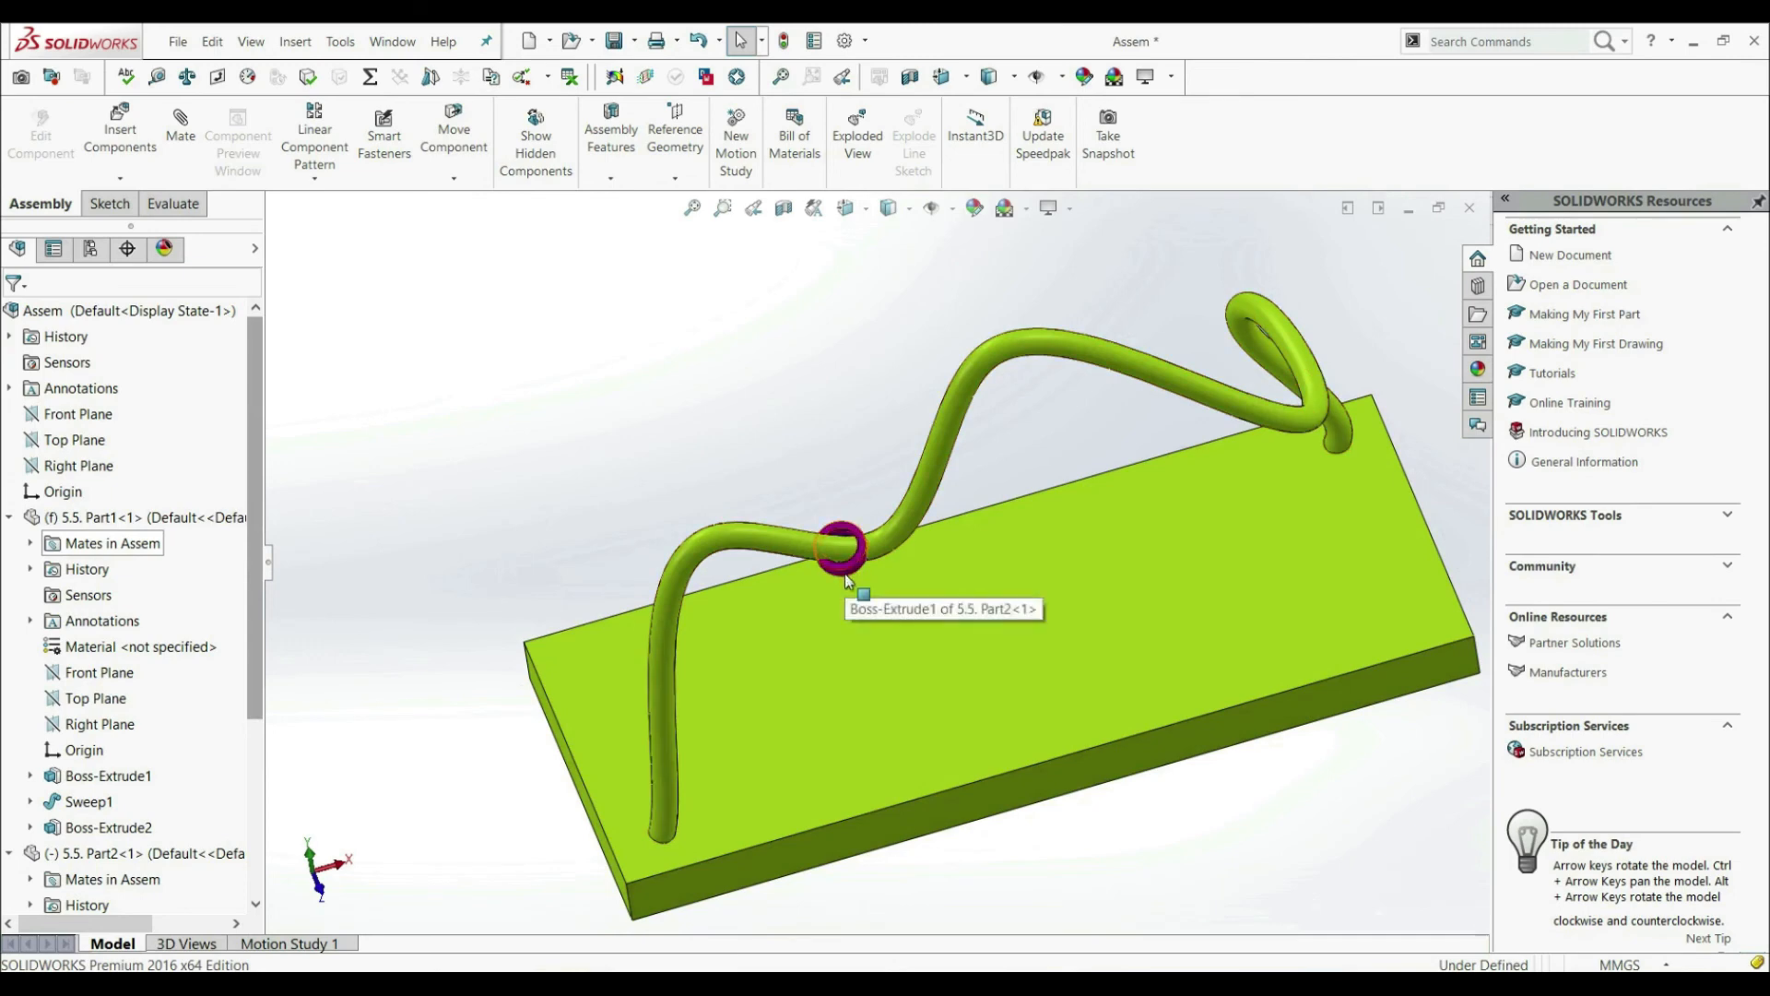
# Edit PathMate1 to constrain the ring with Distance Along Path at 40 mm, and accept the mate
pyautogui.moveTo(252, 382); pyautogui.dragTo(262, 705)
pyautogui.click(10, 878)
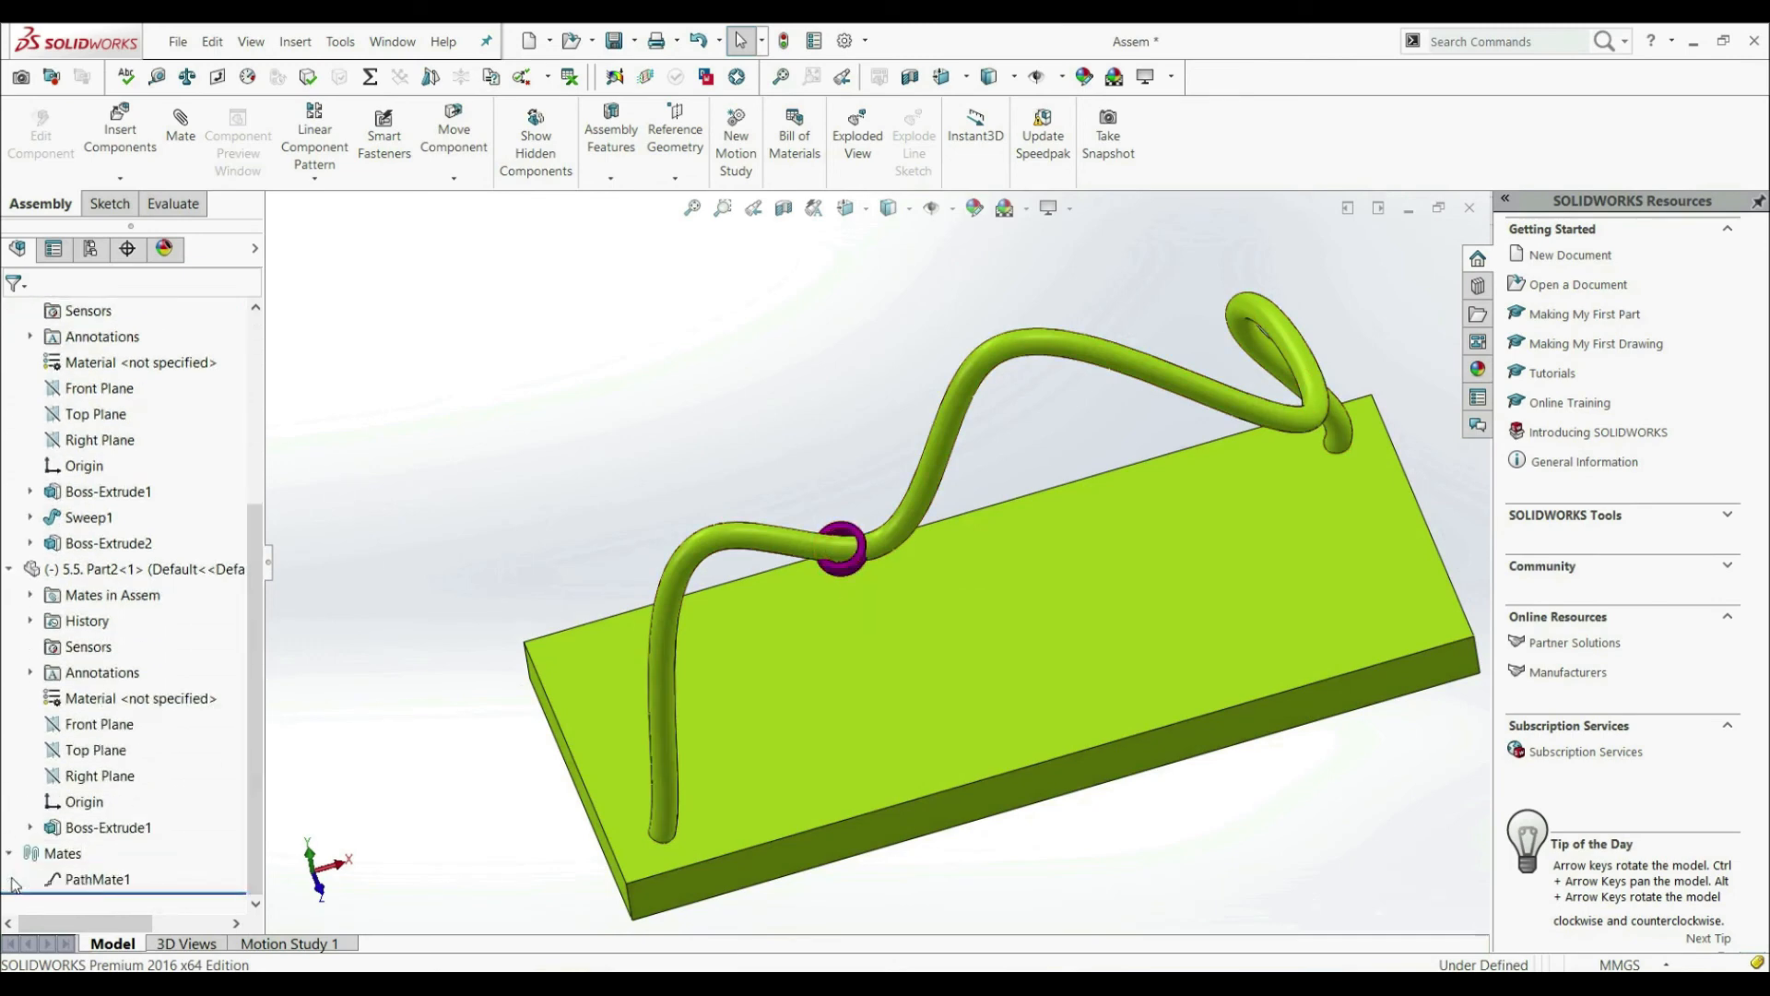
pyautogui.rightClick(64, 887)
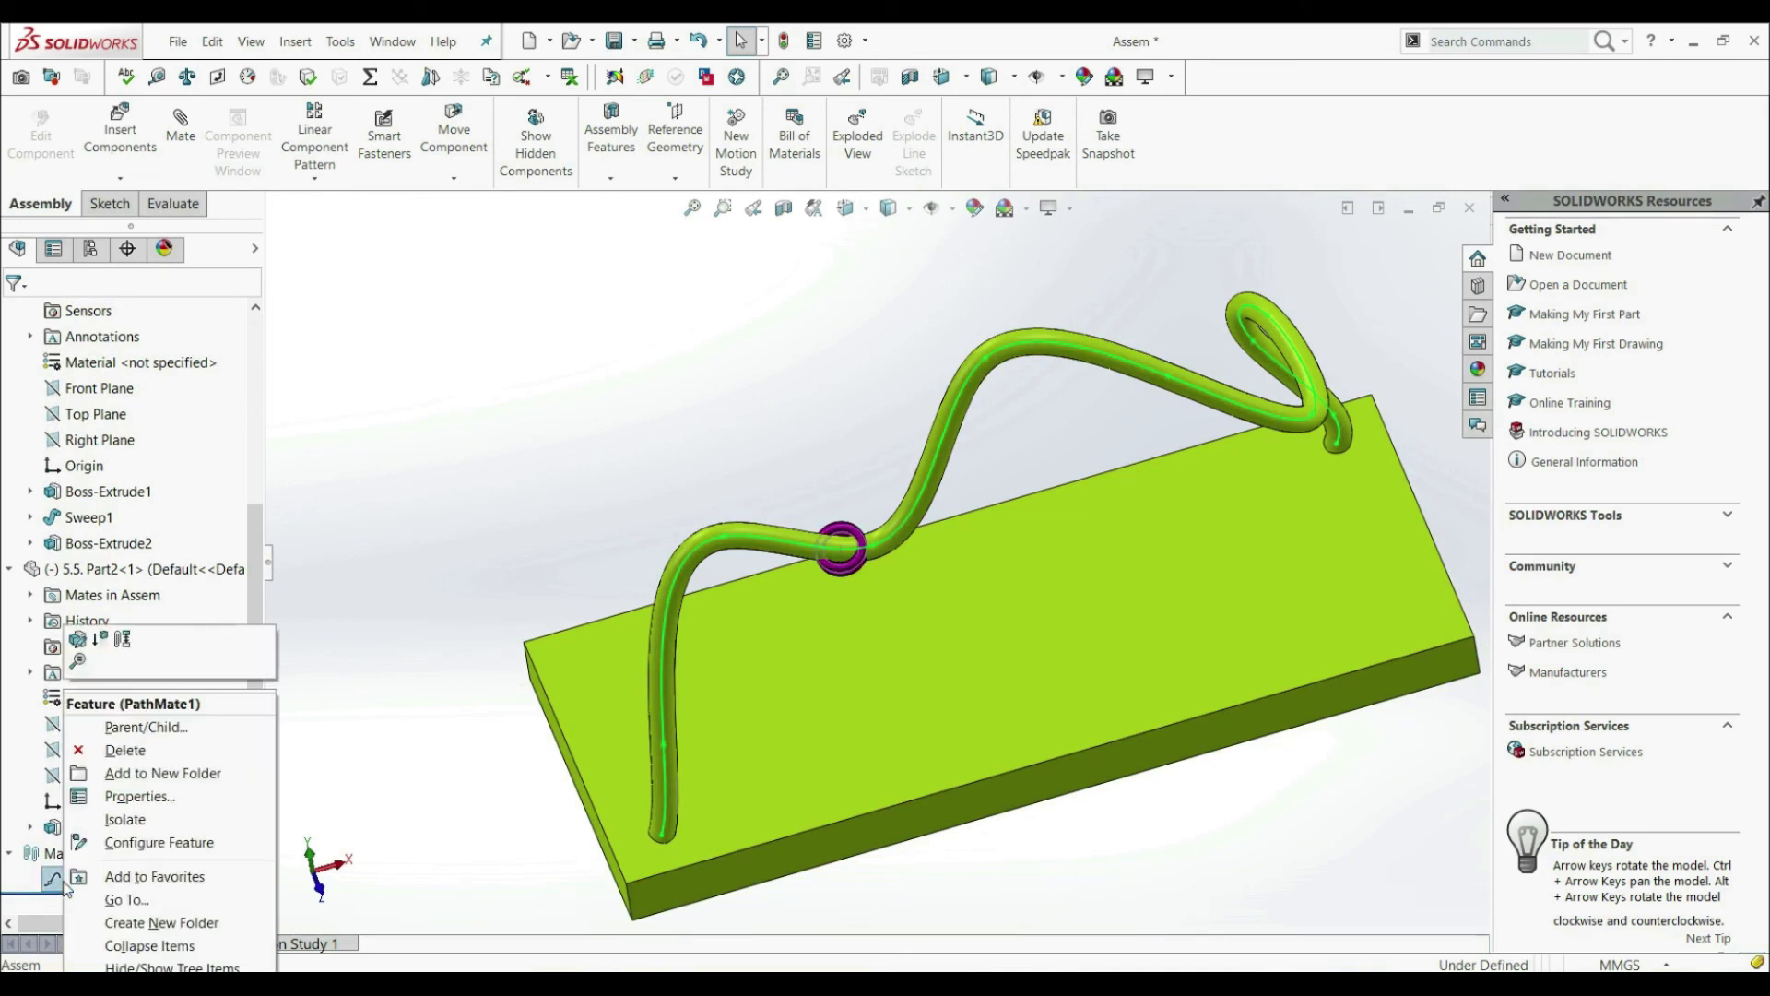
pyautogui.click(83, 646)
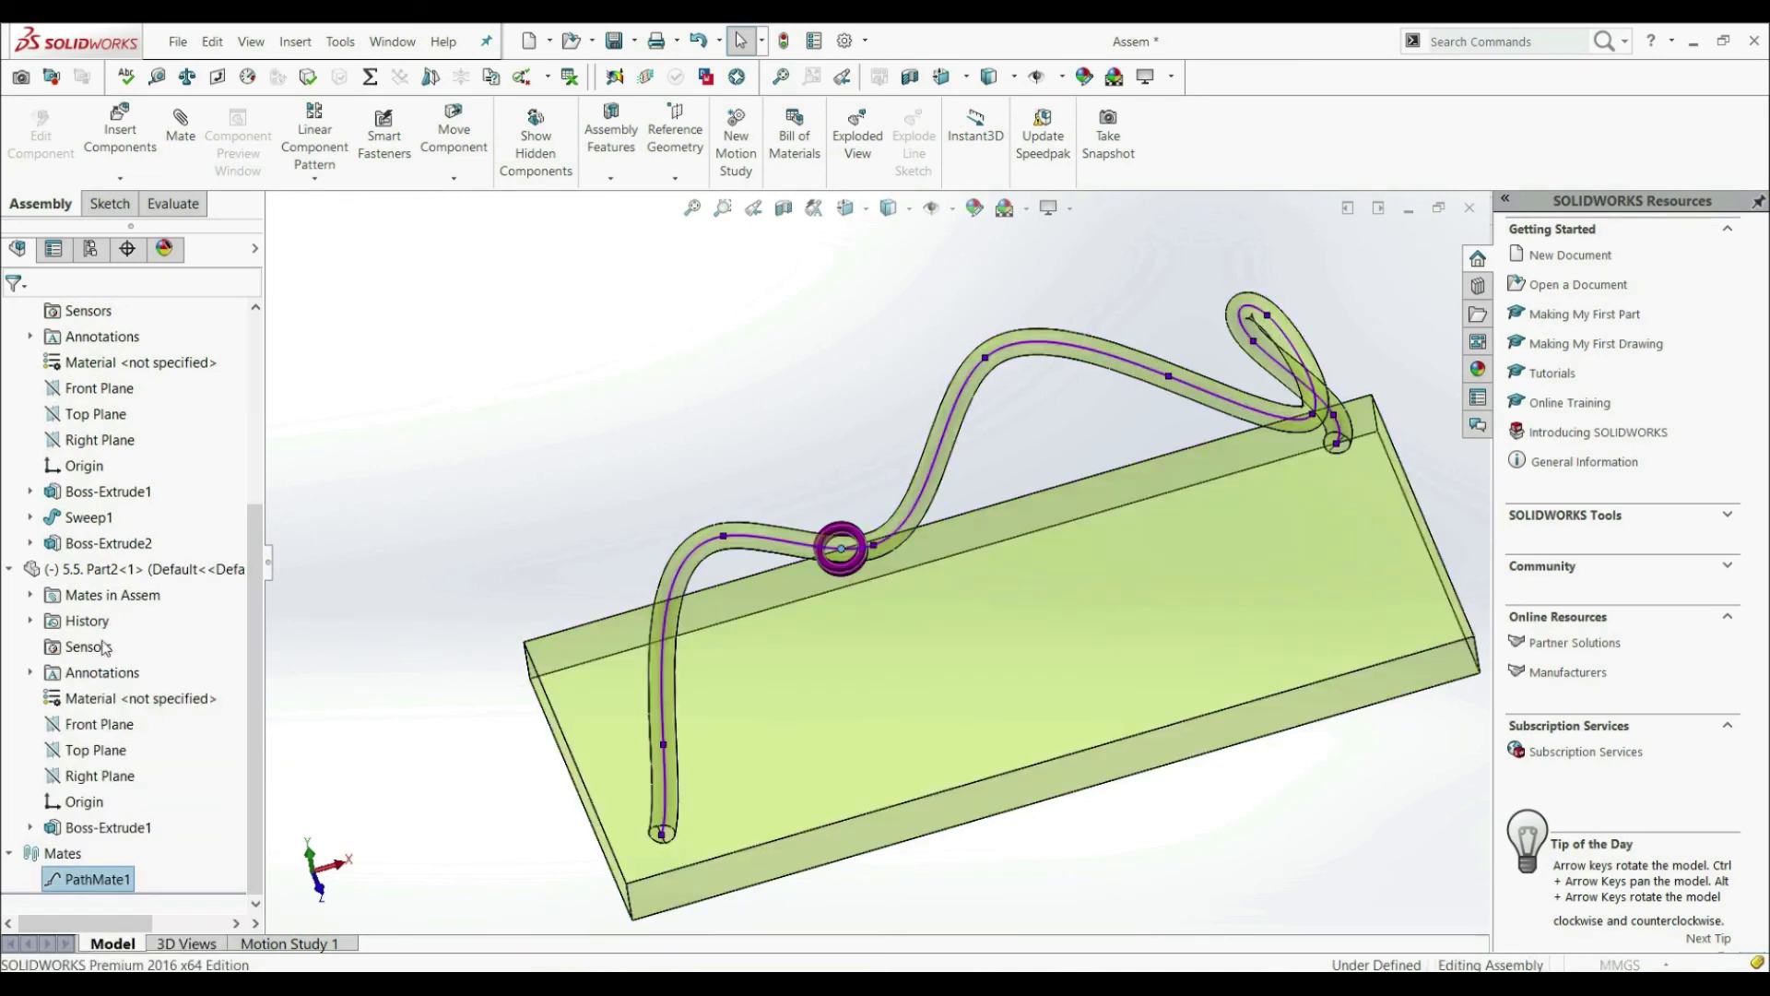
pyautogui.moveTo(257, 434); pyautogui.dragTo(256, 576)
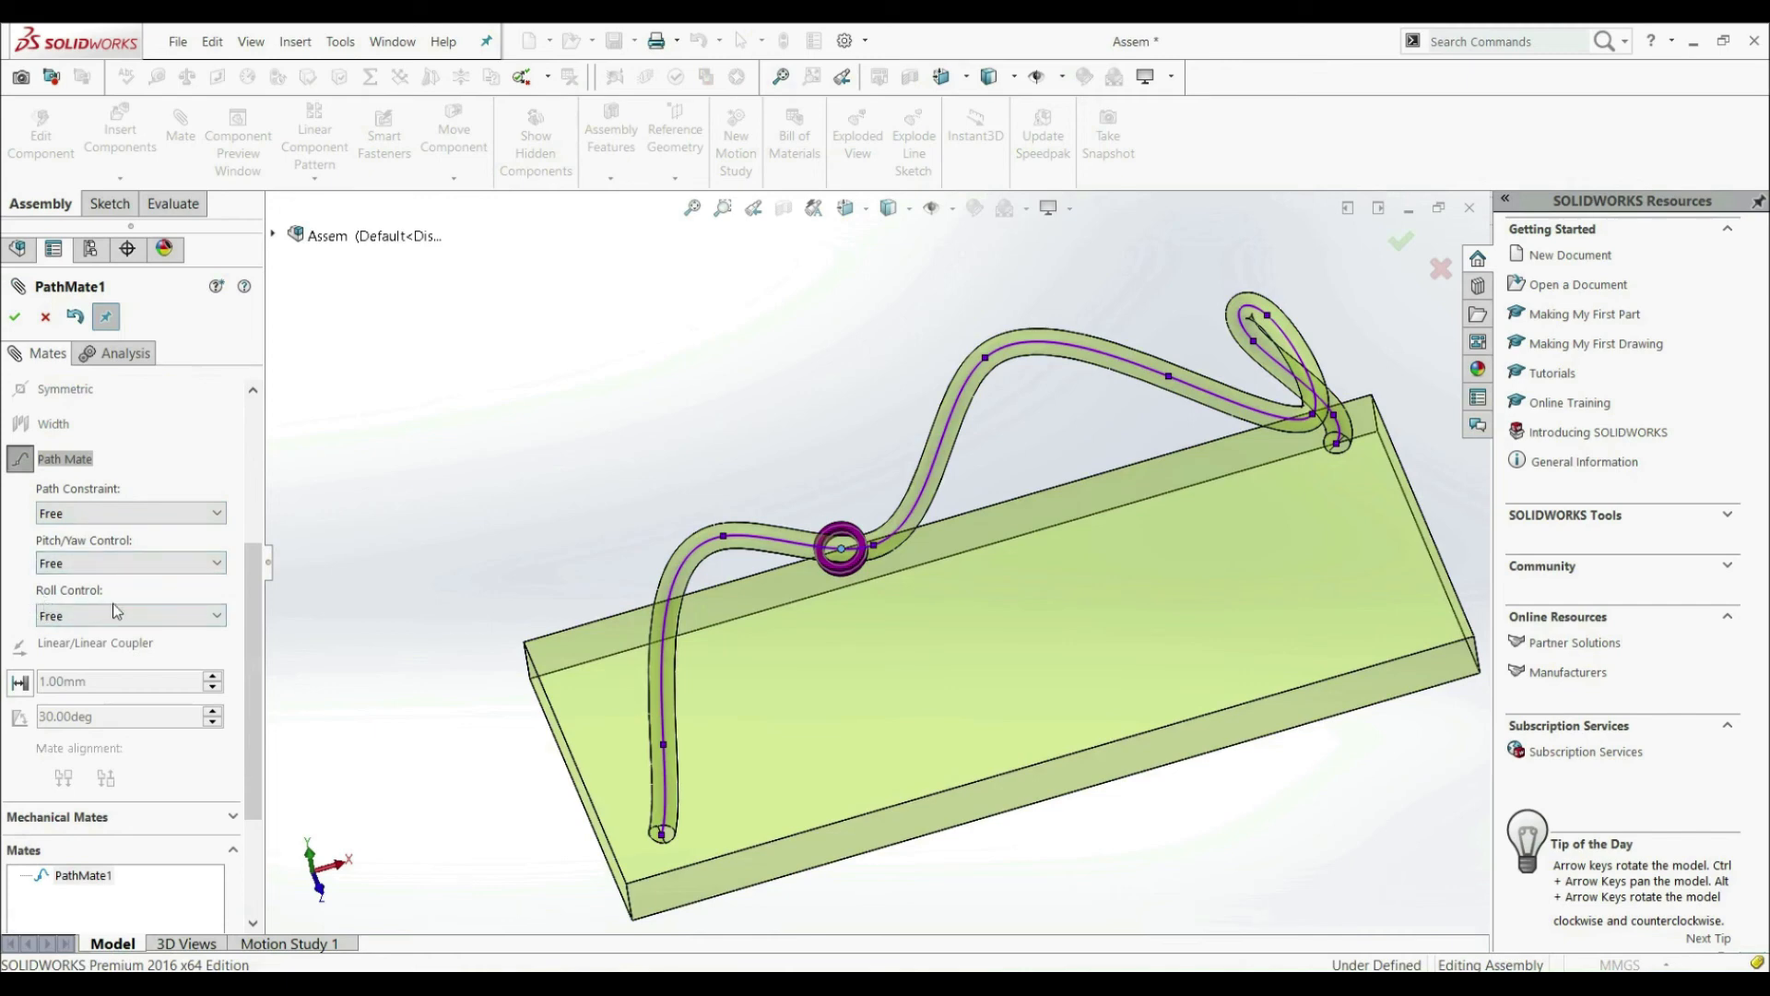
pyautogui.click(59, 520)
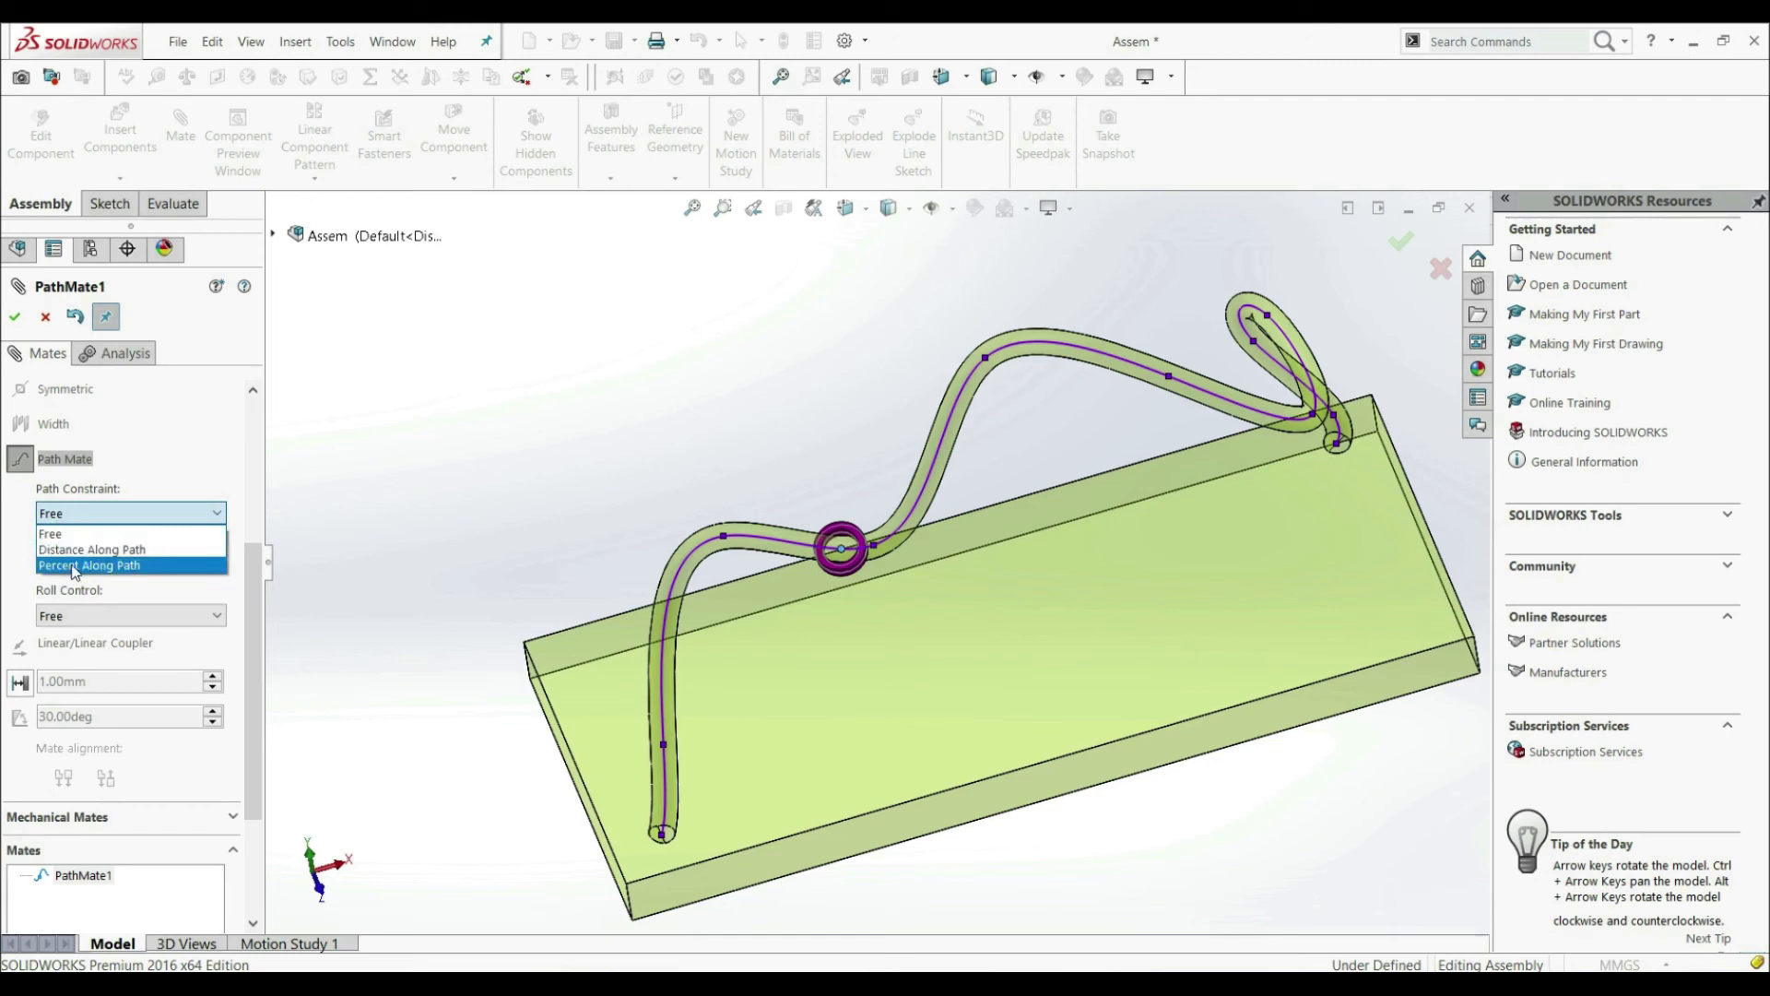
pyautogui.click(86, 550)
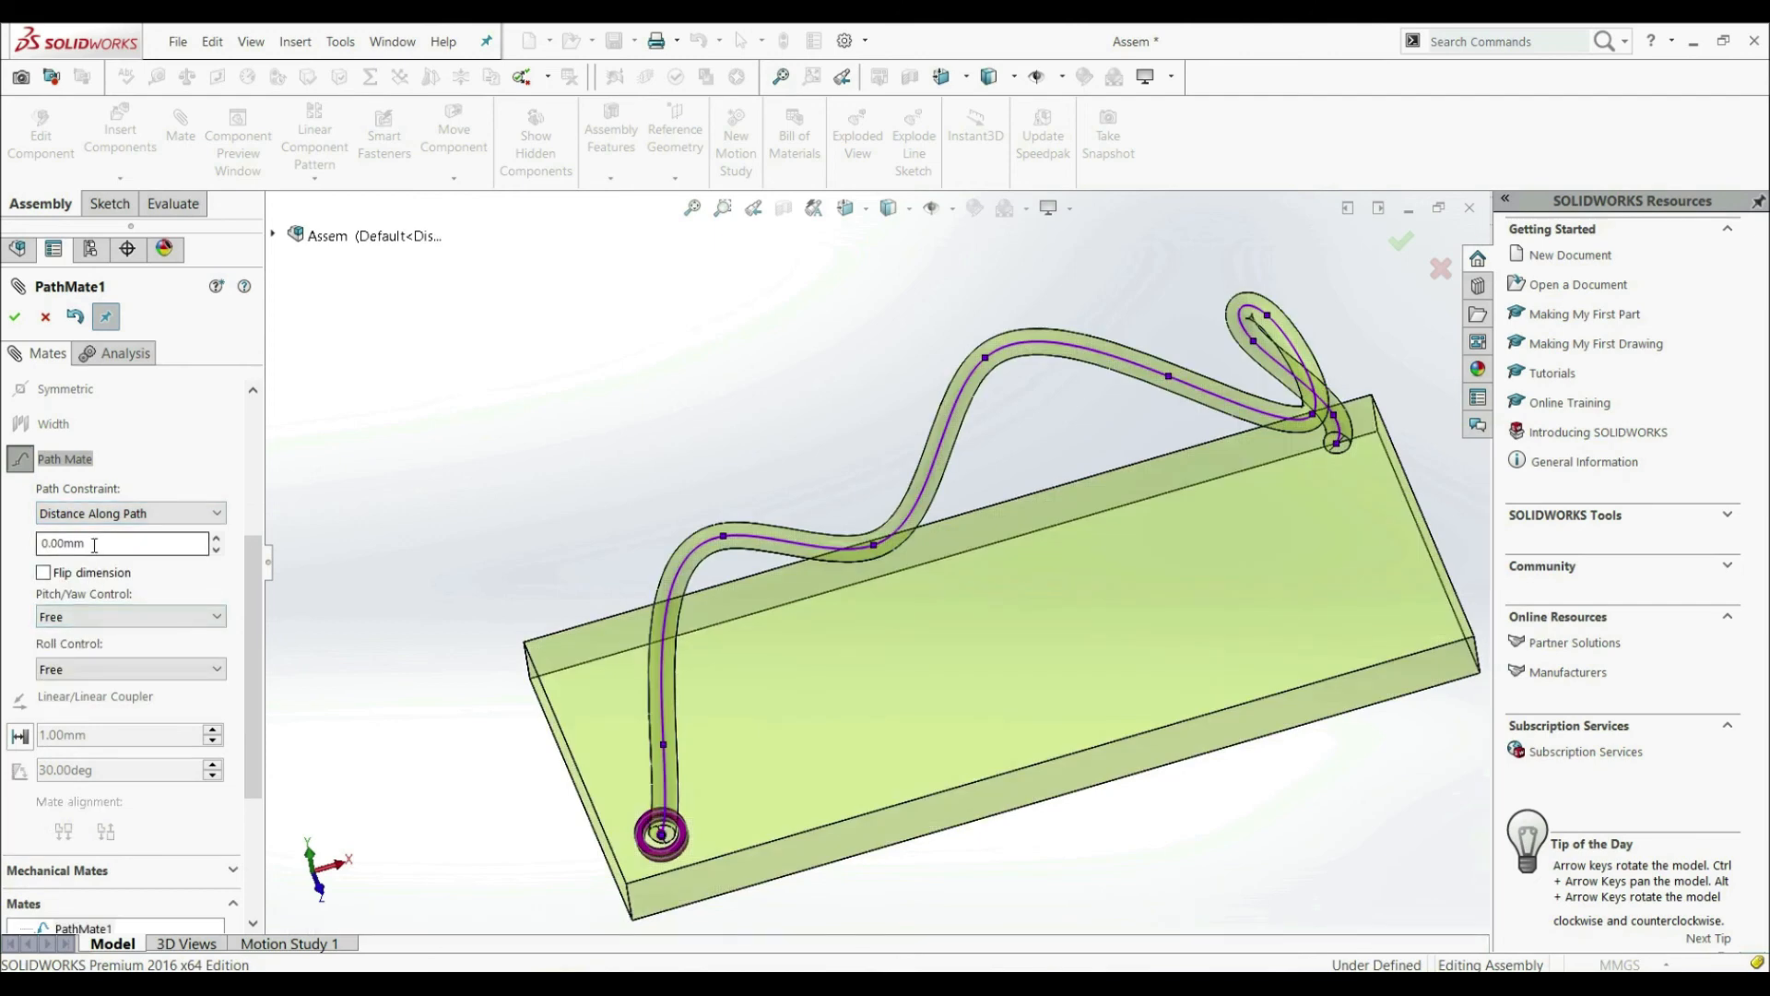
pyautogui.click(94, 543)
pyautogui.write('40')
pyautogui.press('Return')
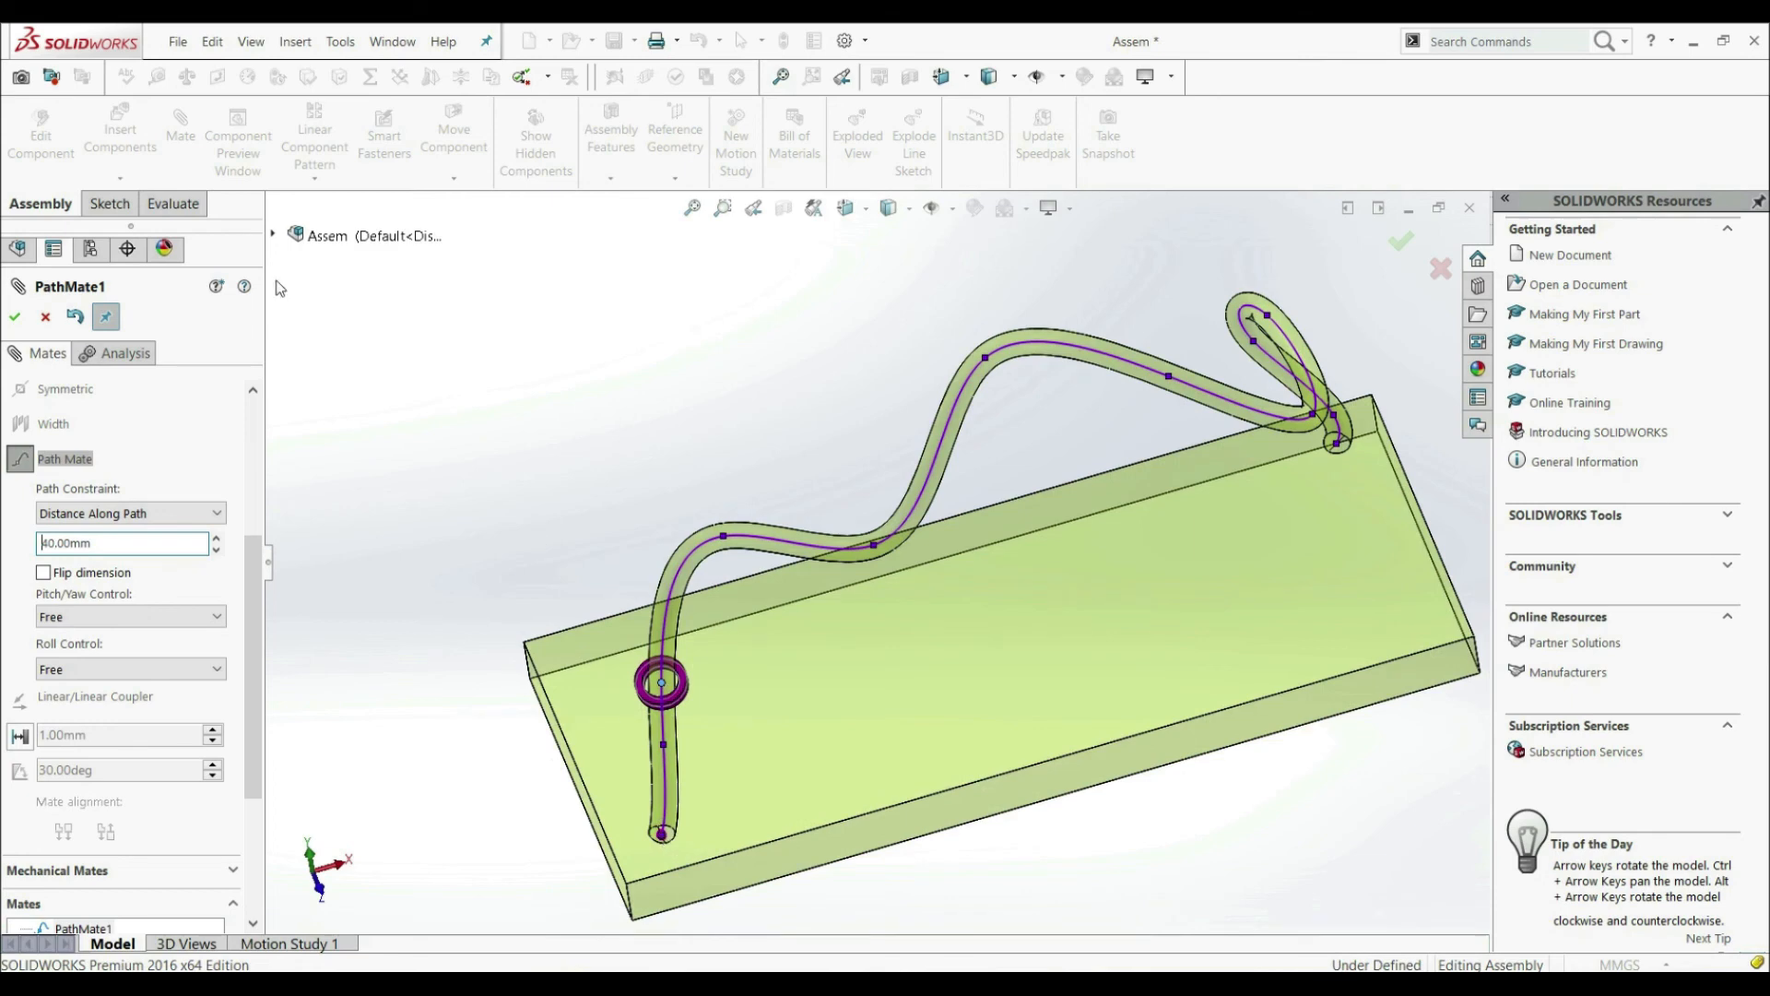
pyautogui.click(15, 317)
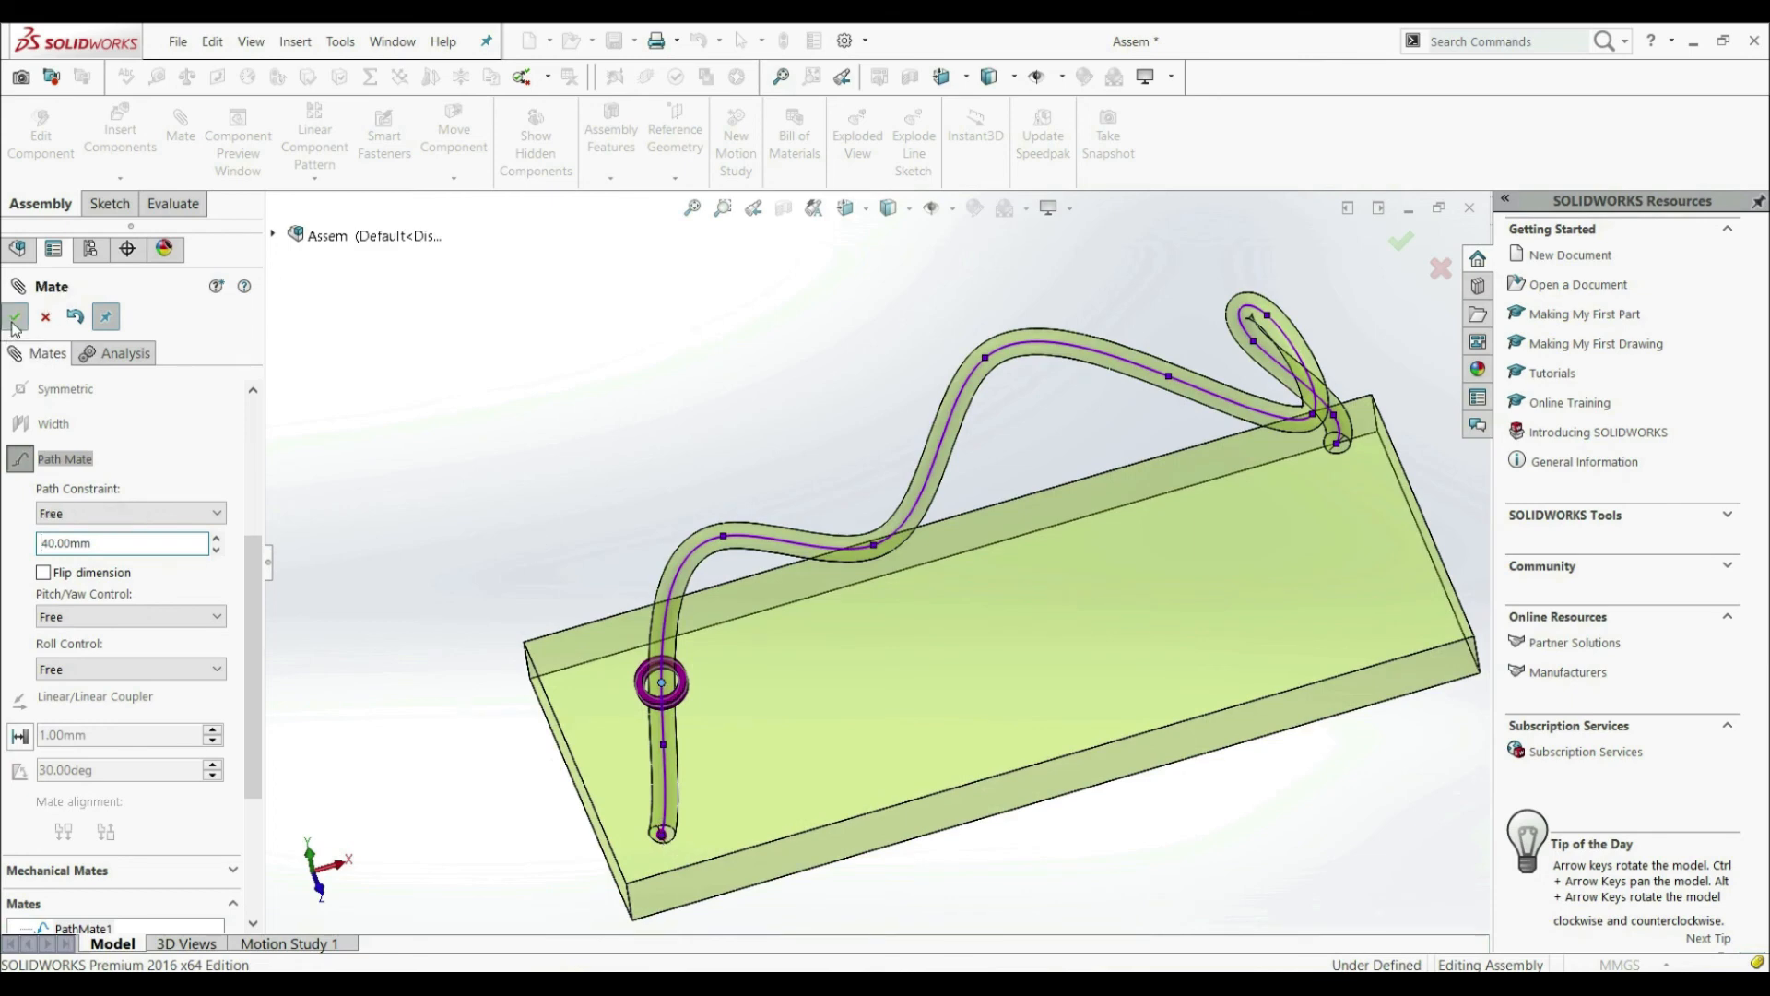
# Inspect the ring's position on the rod from another angle and leave the Mate command
pyautogui.click(681, 707)
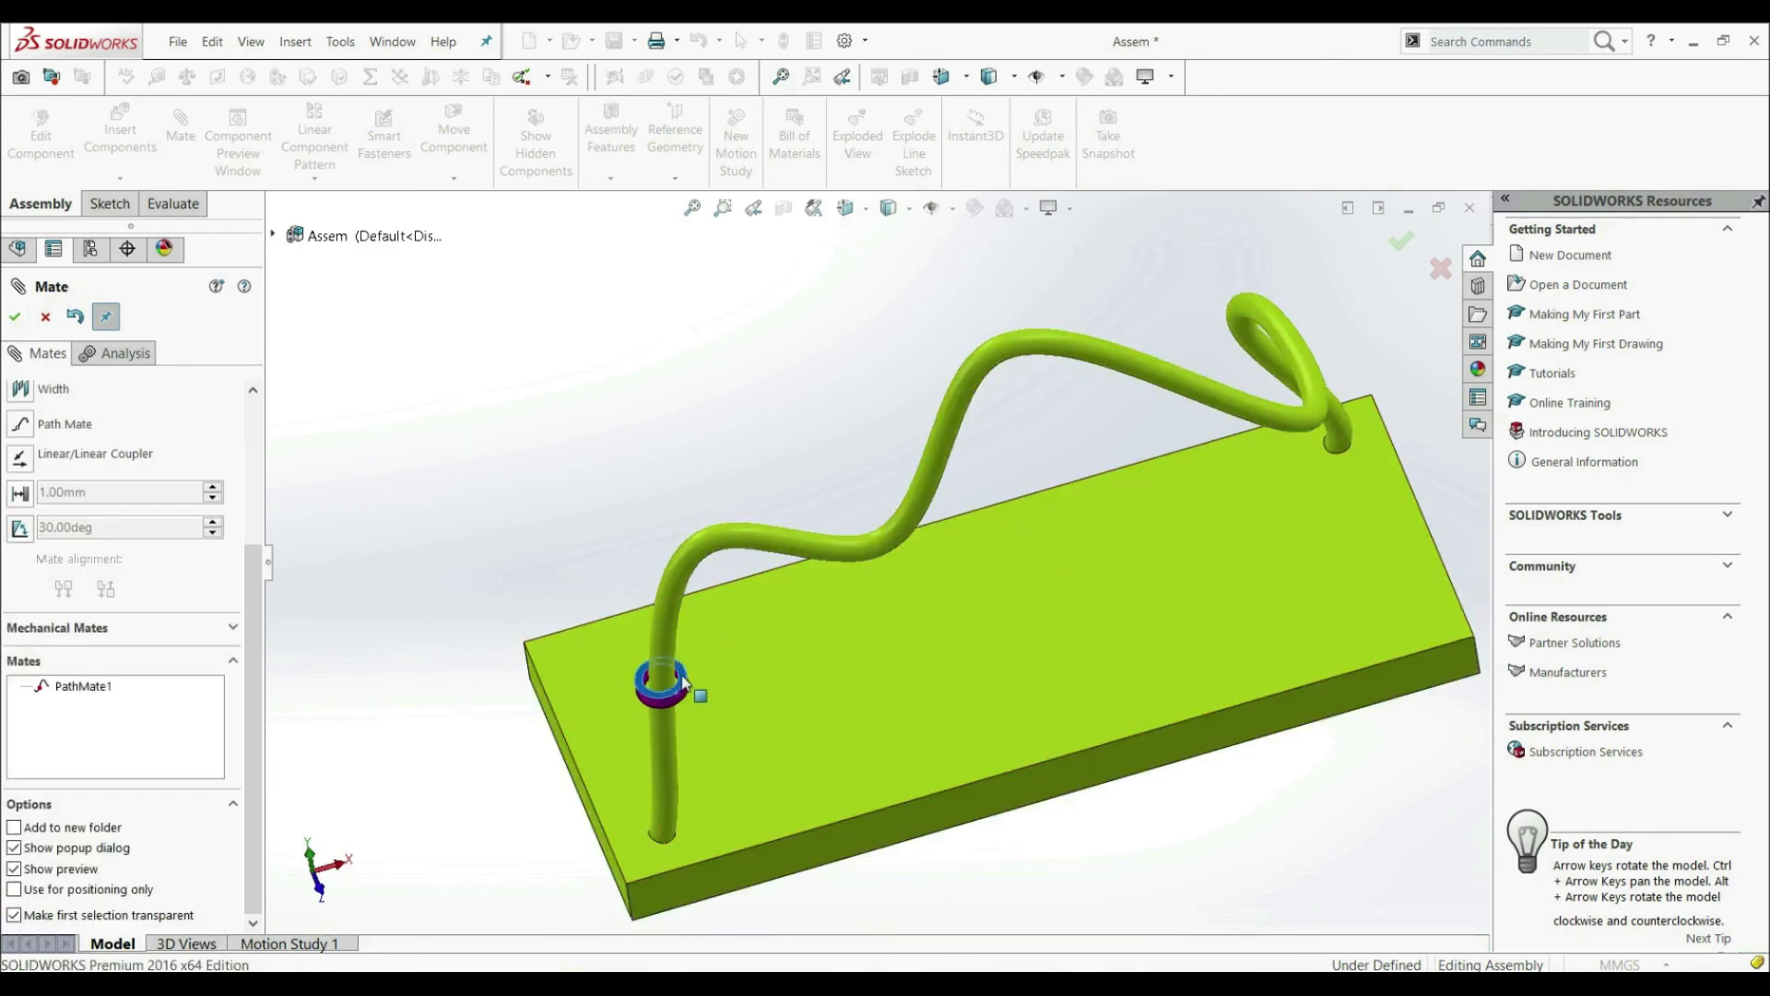
pyautogui.moveTo(611, 671); pyautogui.dragTo(662, 669)
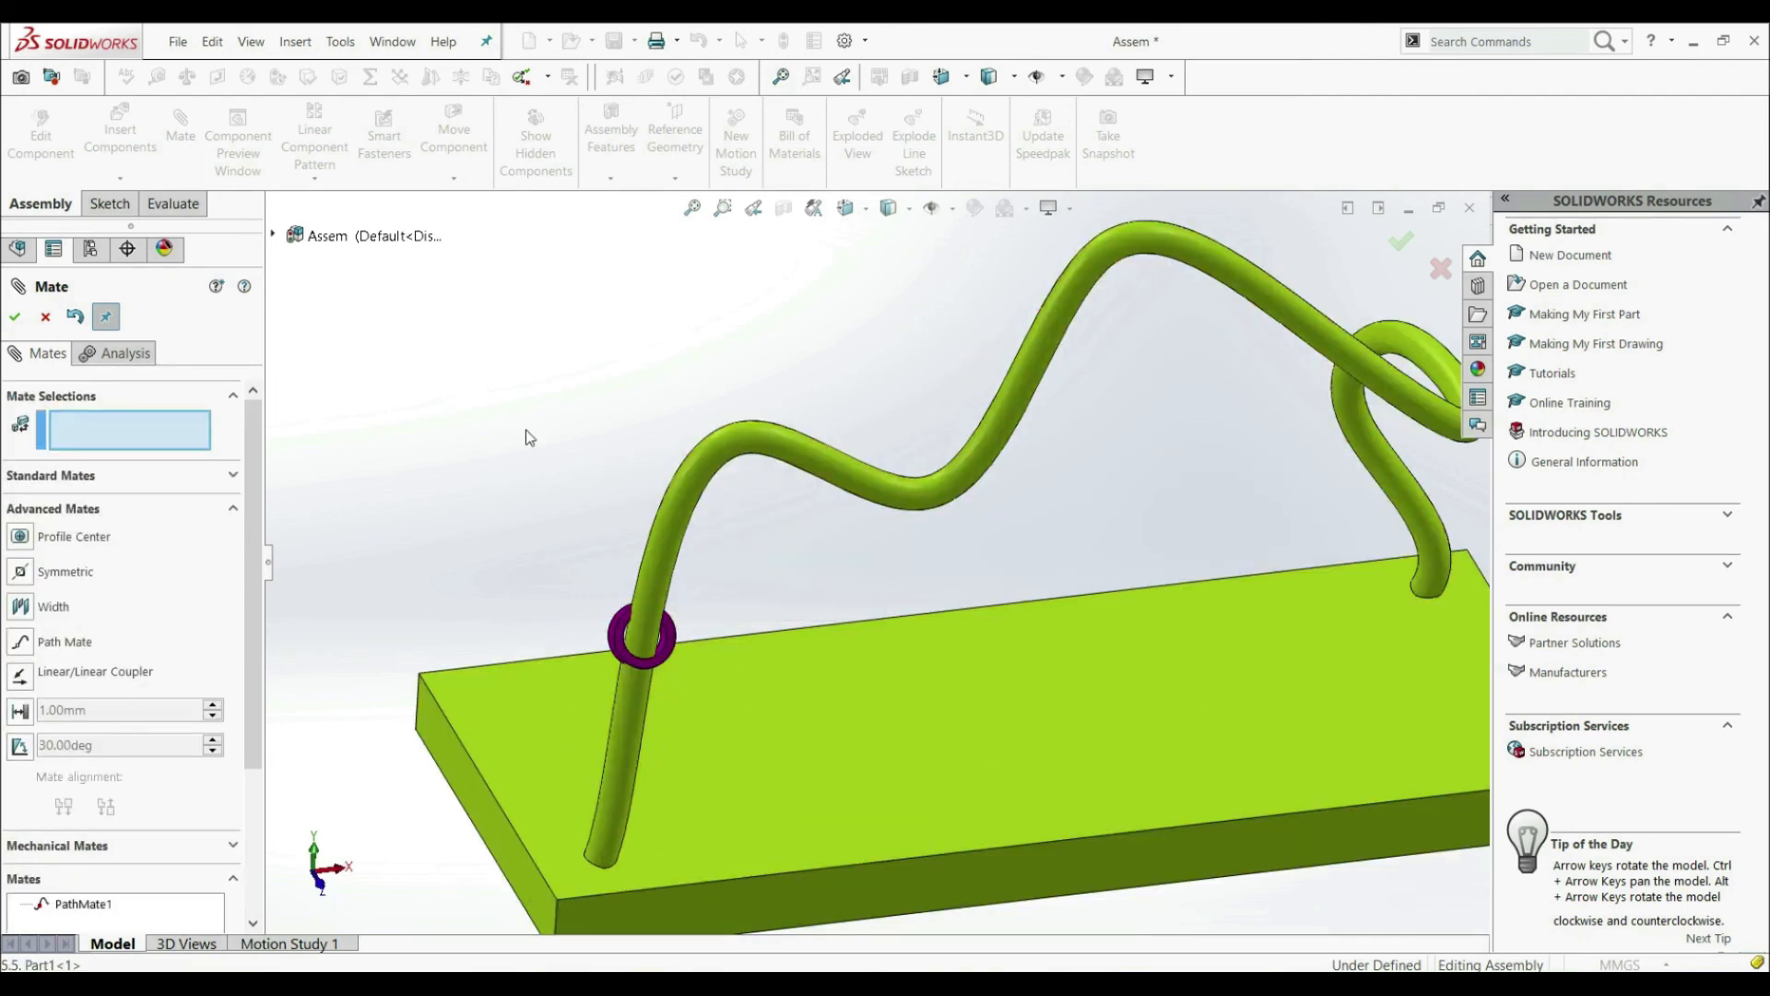
pyautogui.click(45, 316)
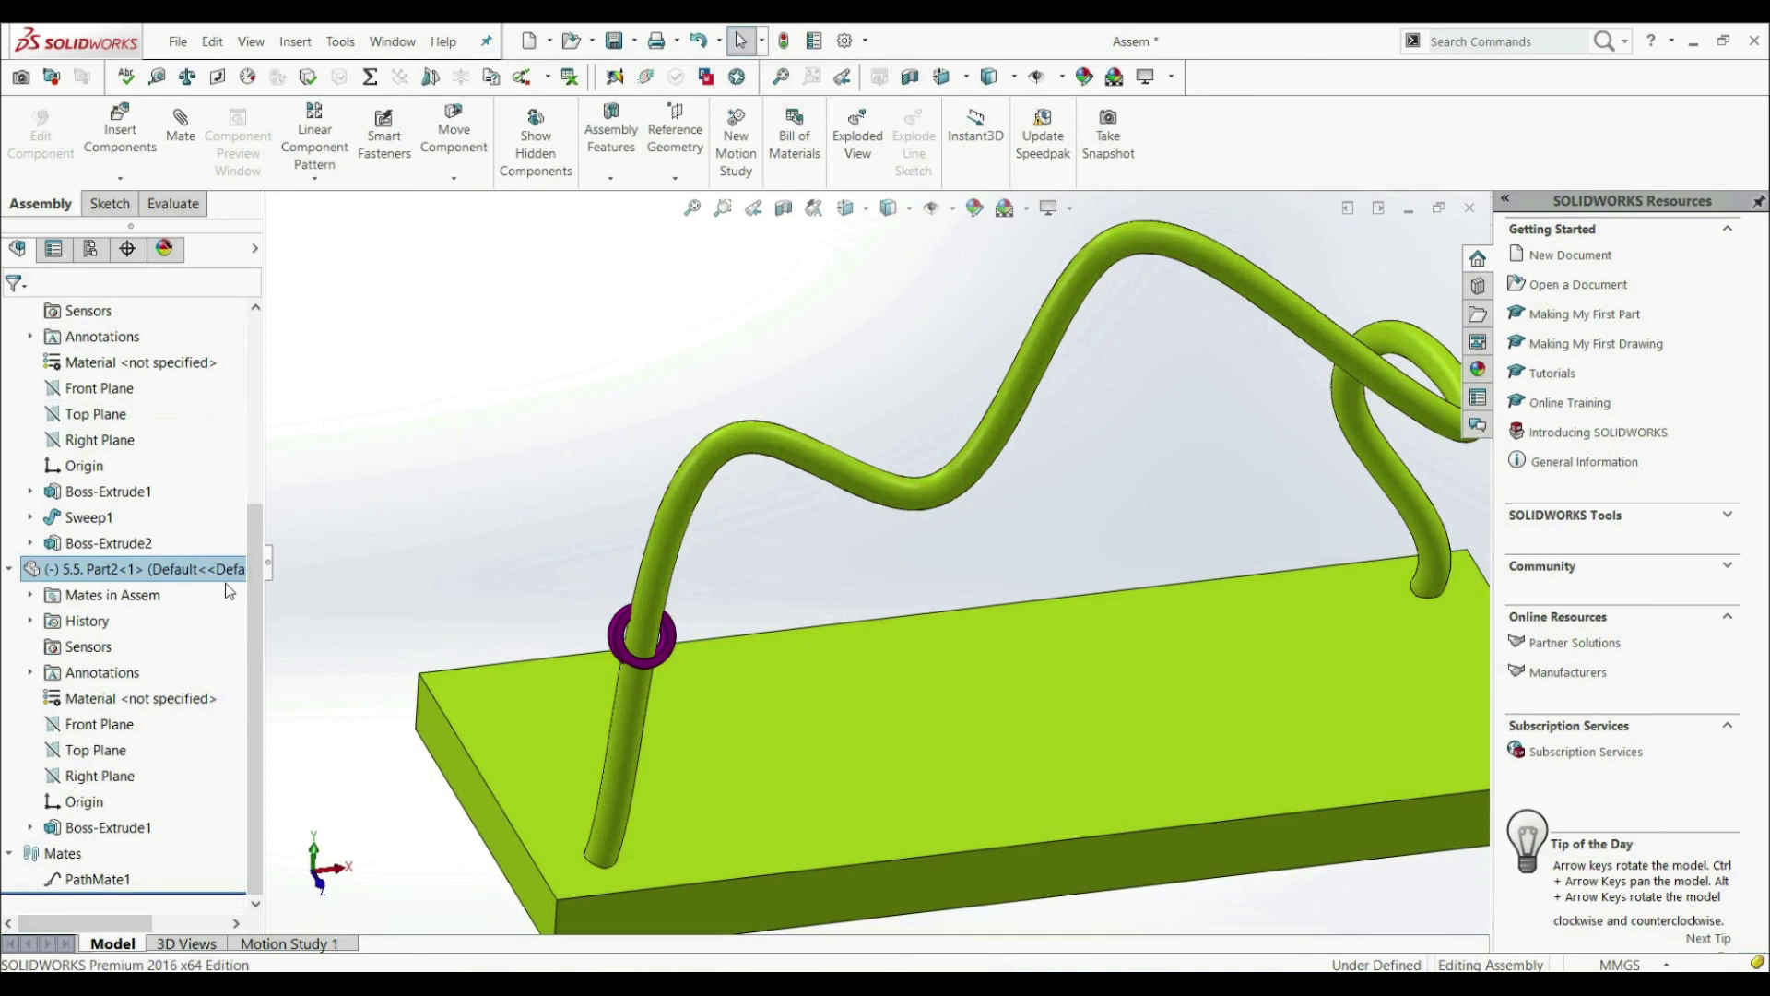
# Reopen PathMate1 for editing and flip its distance dimension to the other end of the rod
pyautogui.rightClick(69, 881)
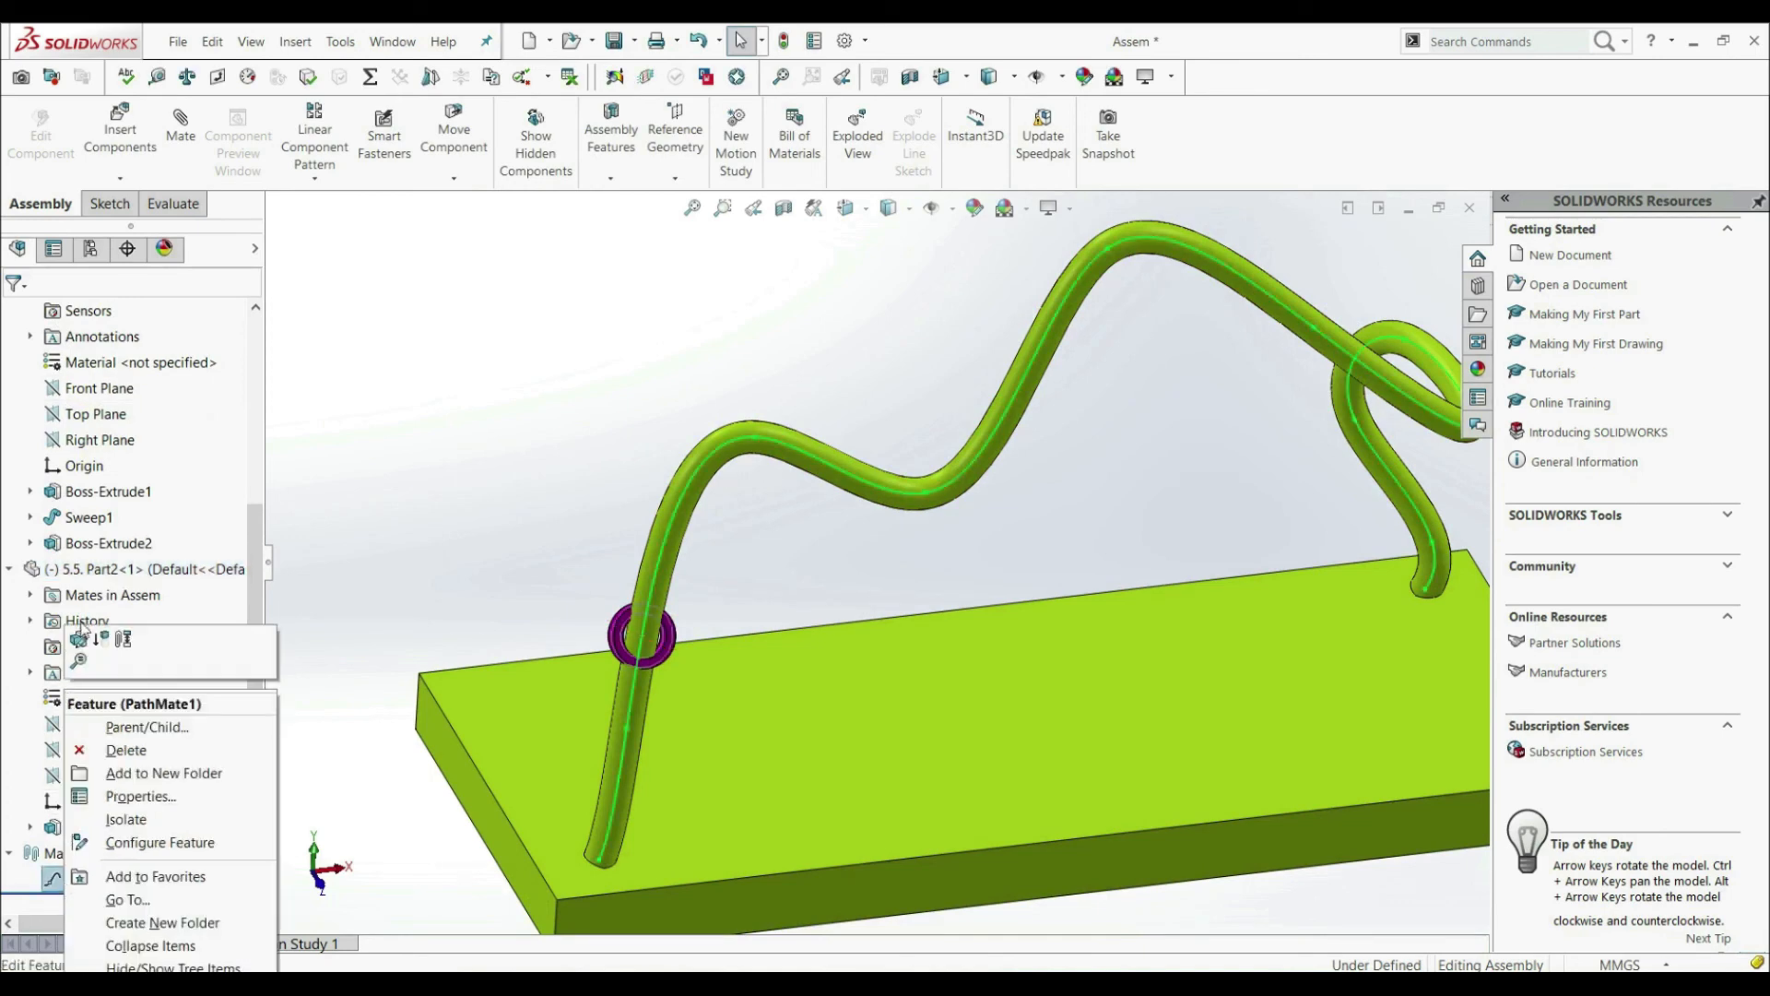
pyautogui.press('Escape')
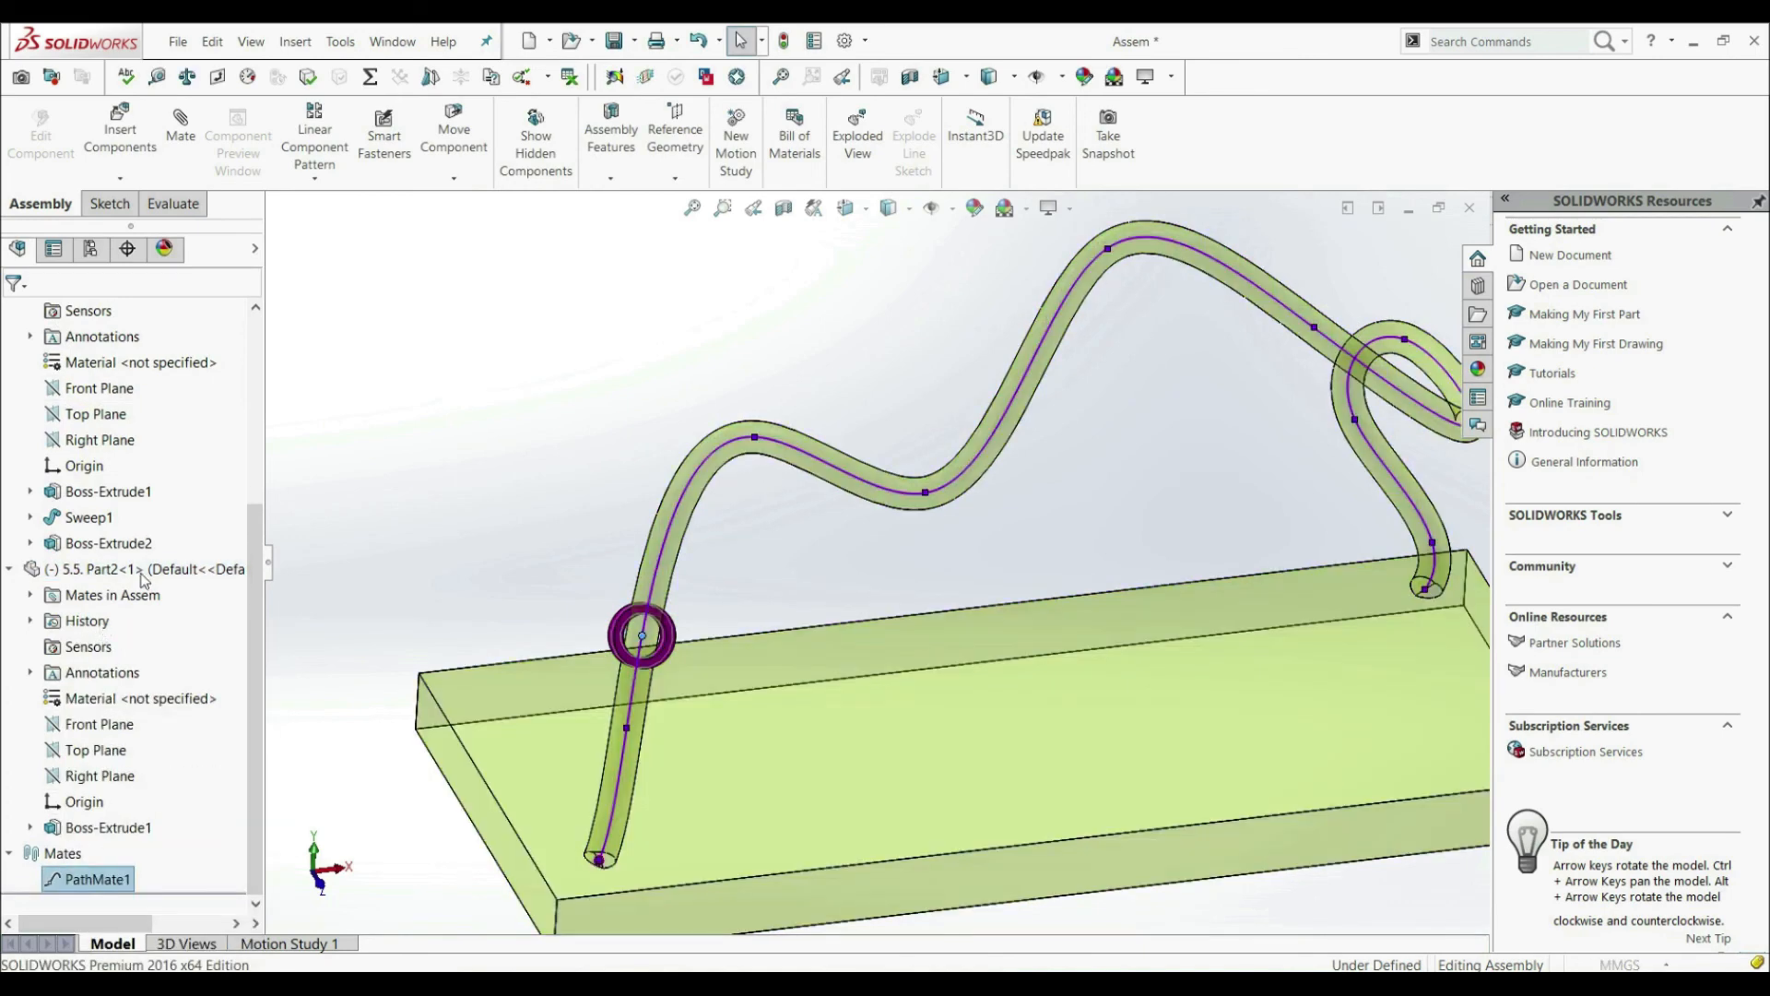
pyautogui.scroll(4, 977, 615)
pyautogui.scroll(-4, 1107, 528)
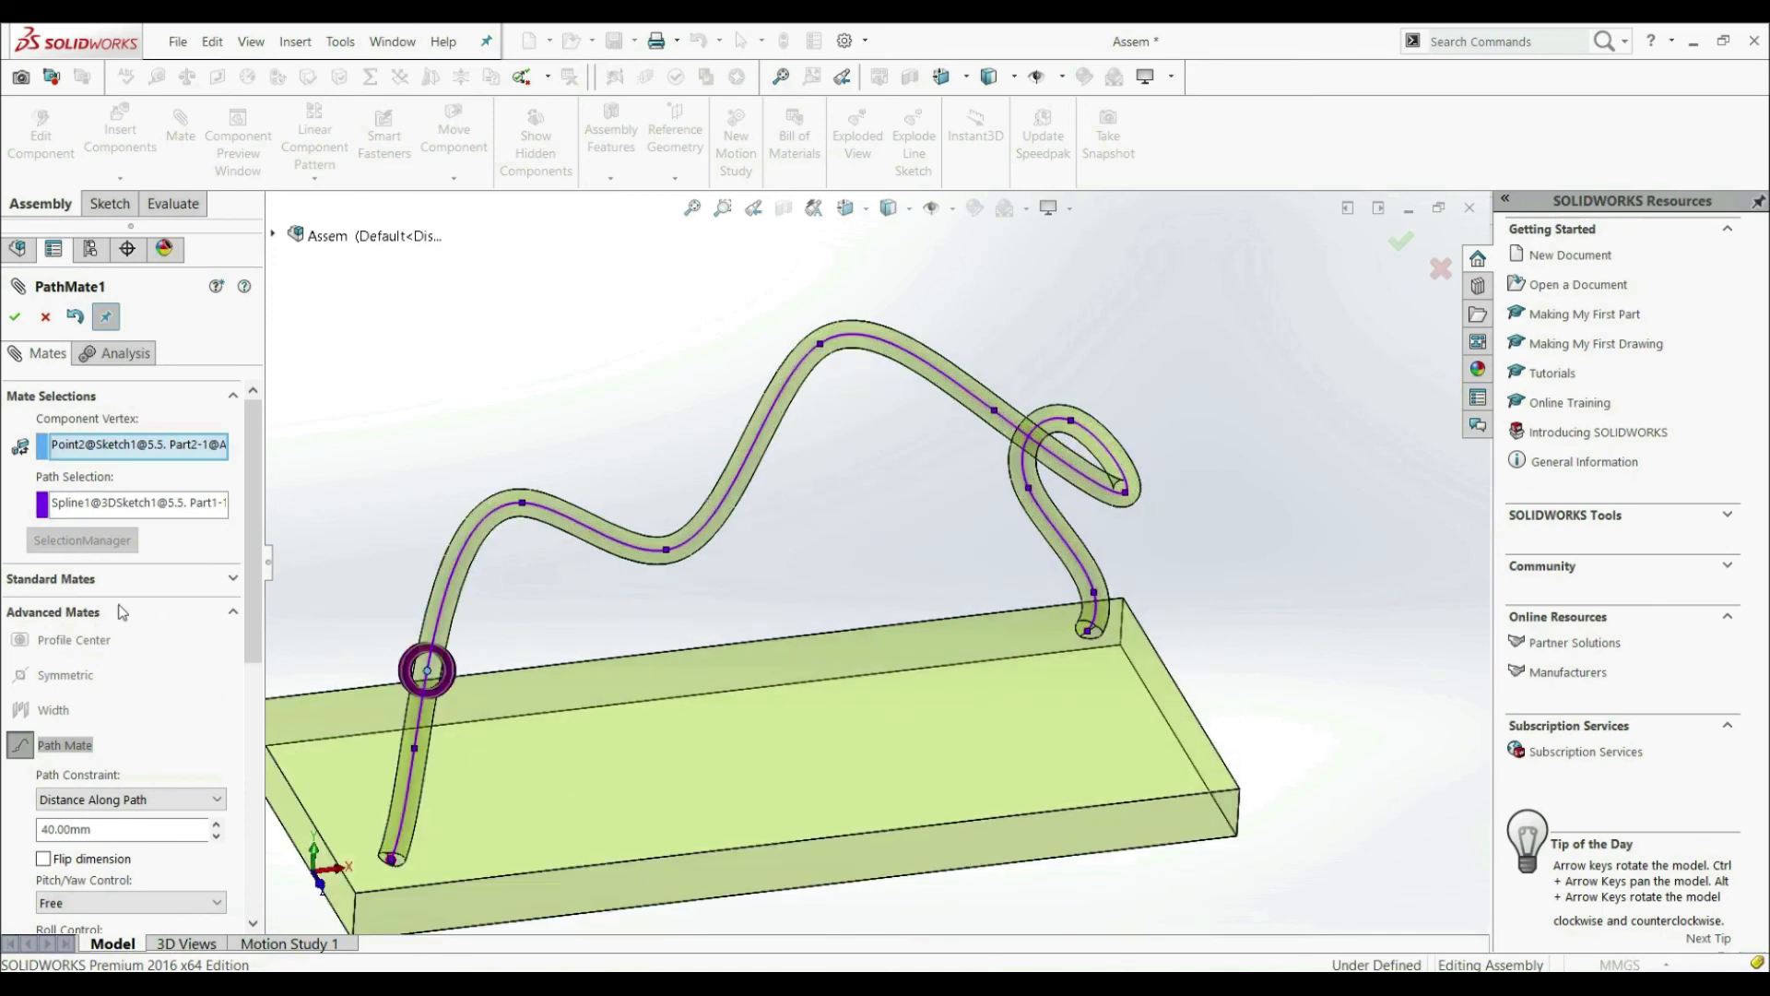
pyautogui.click(44, 860)
pyautogui.moveTo(1152, 664); pyautogui.dragTo(1198, 614, button='middle')
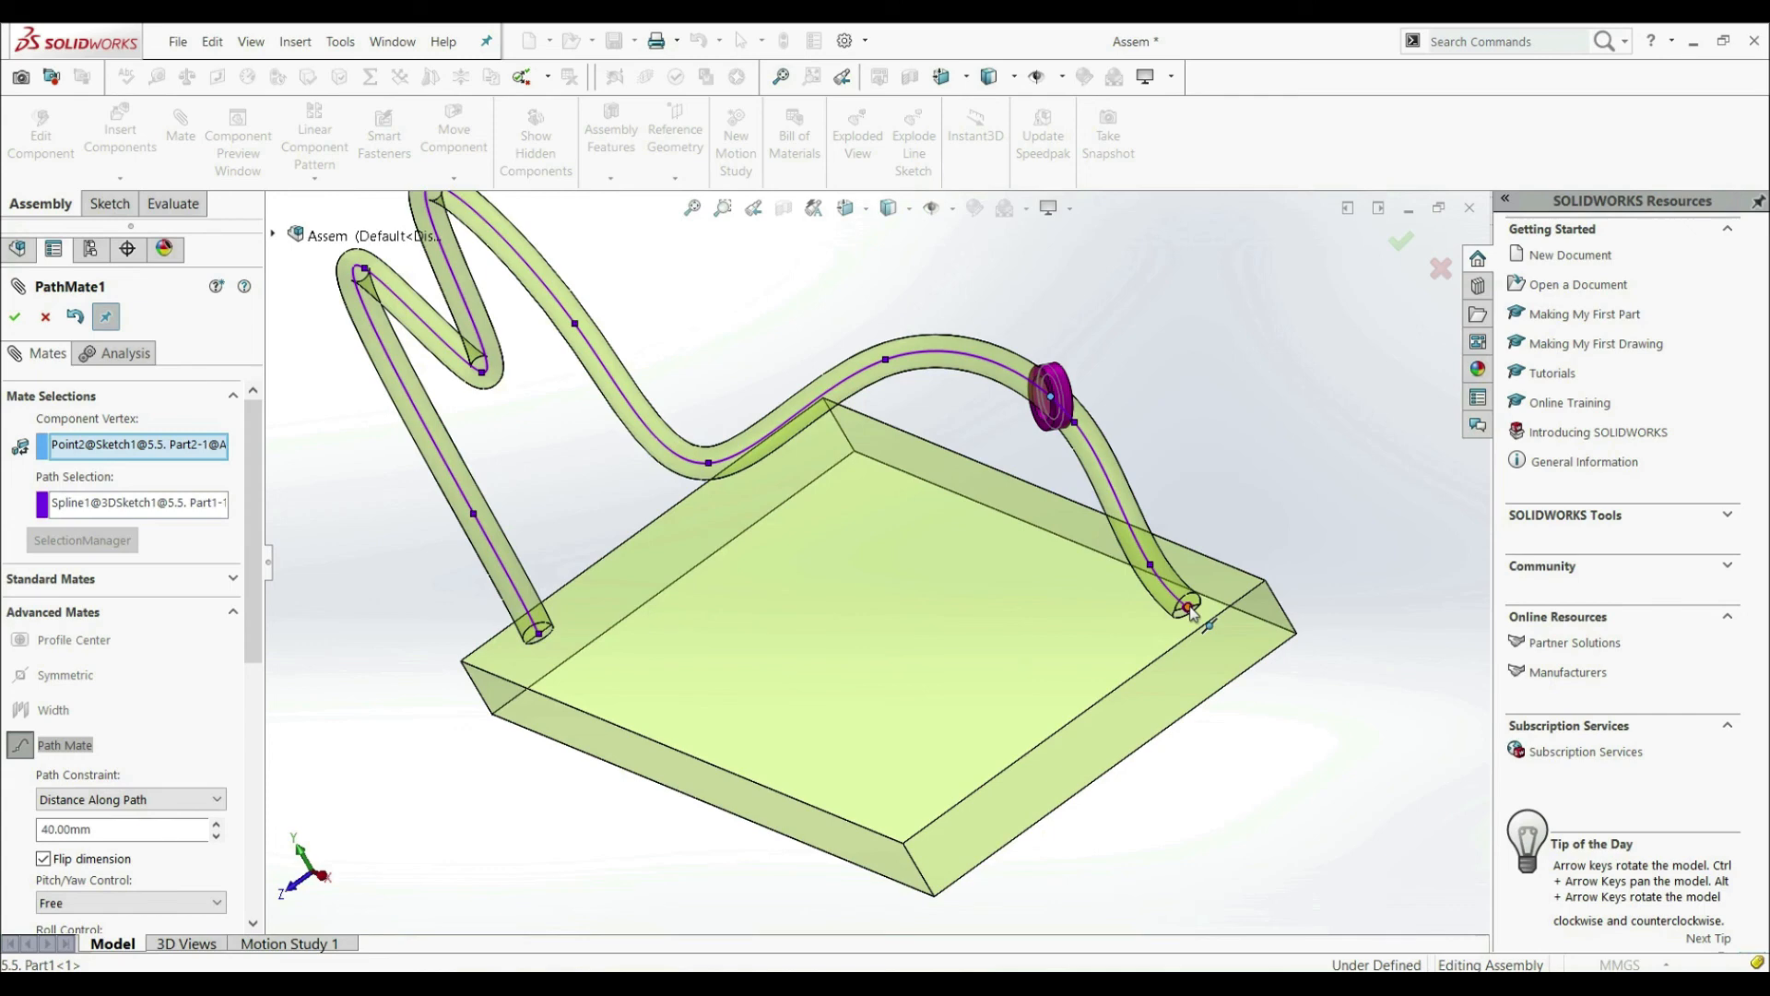
# Change the path constraint to Percent Along Path at 50%
pyautogui.scroll(-3, 255, 593)
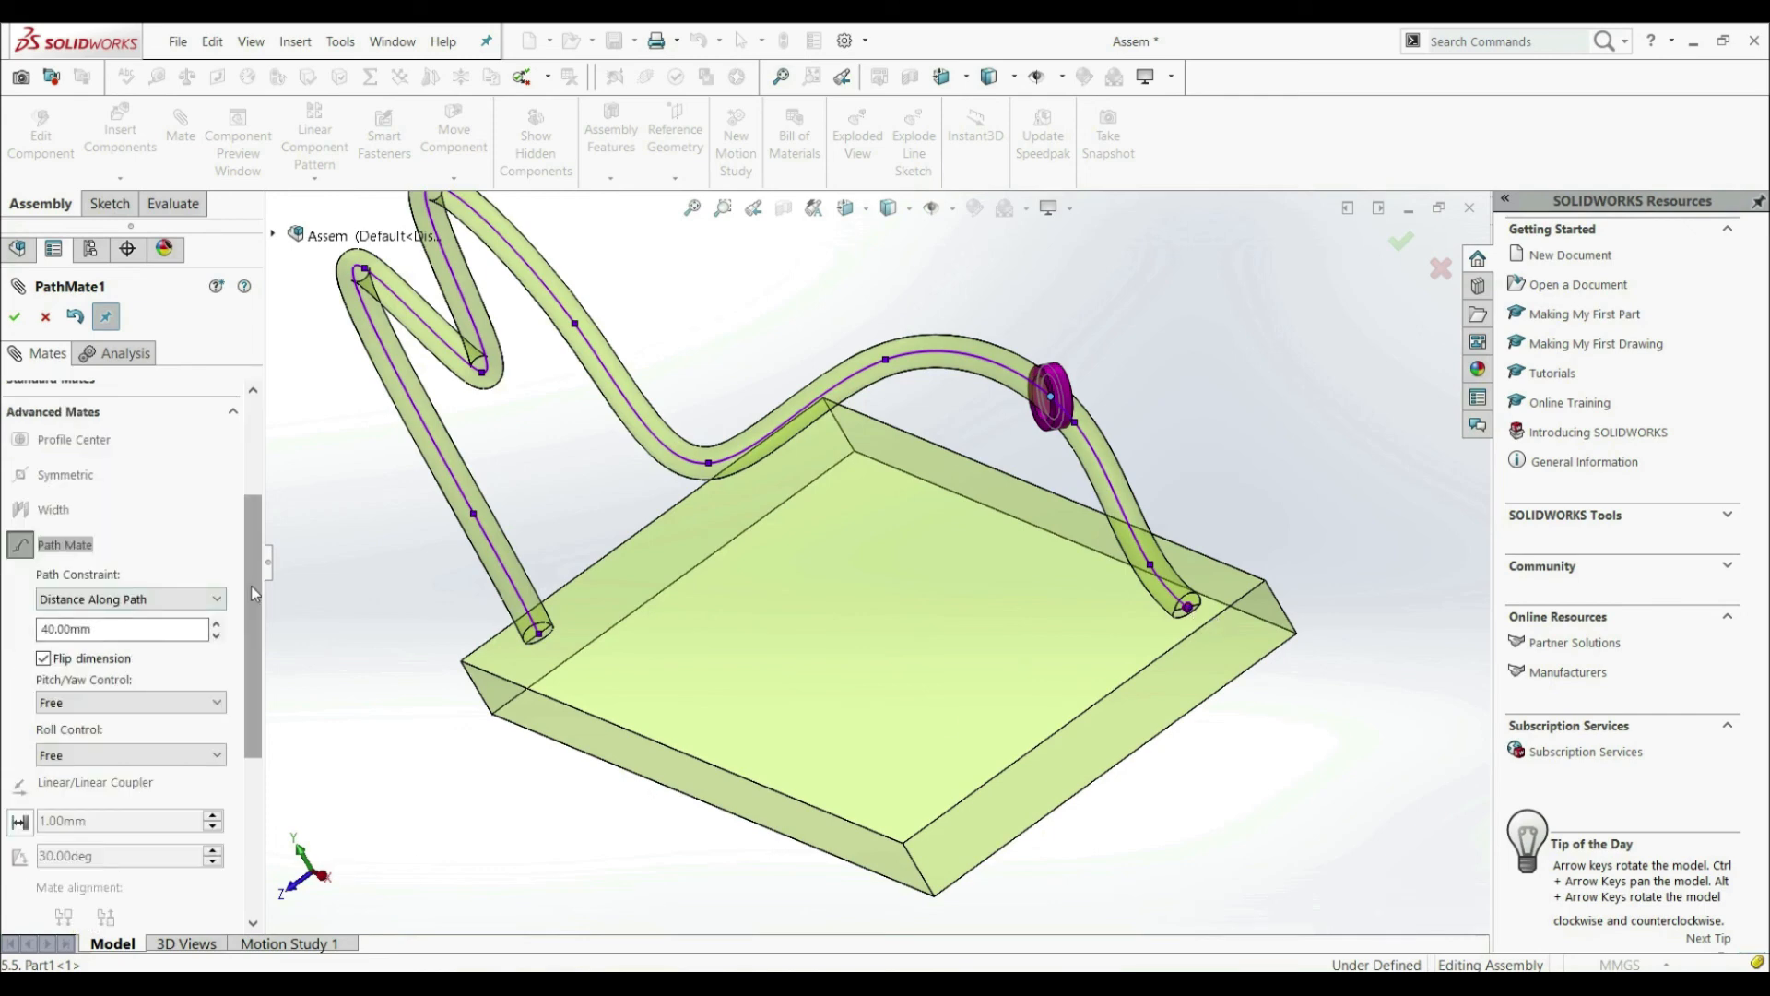
pyautogui.click(138, 598)
pyautogui.click(106, 655)
pyautogui.doubleClick(113, 632)
pyautogui.write('50')
pyautogui.press('Return')
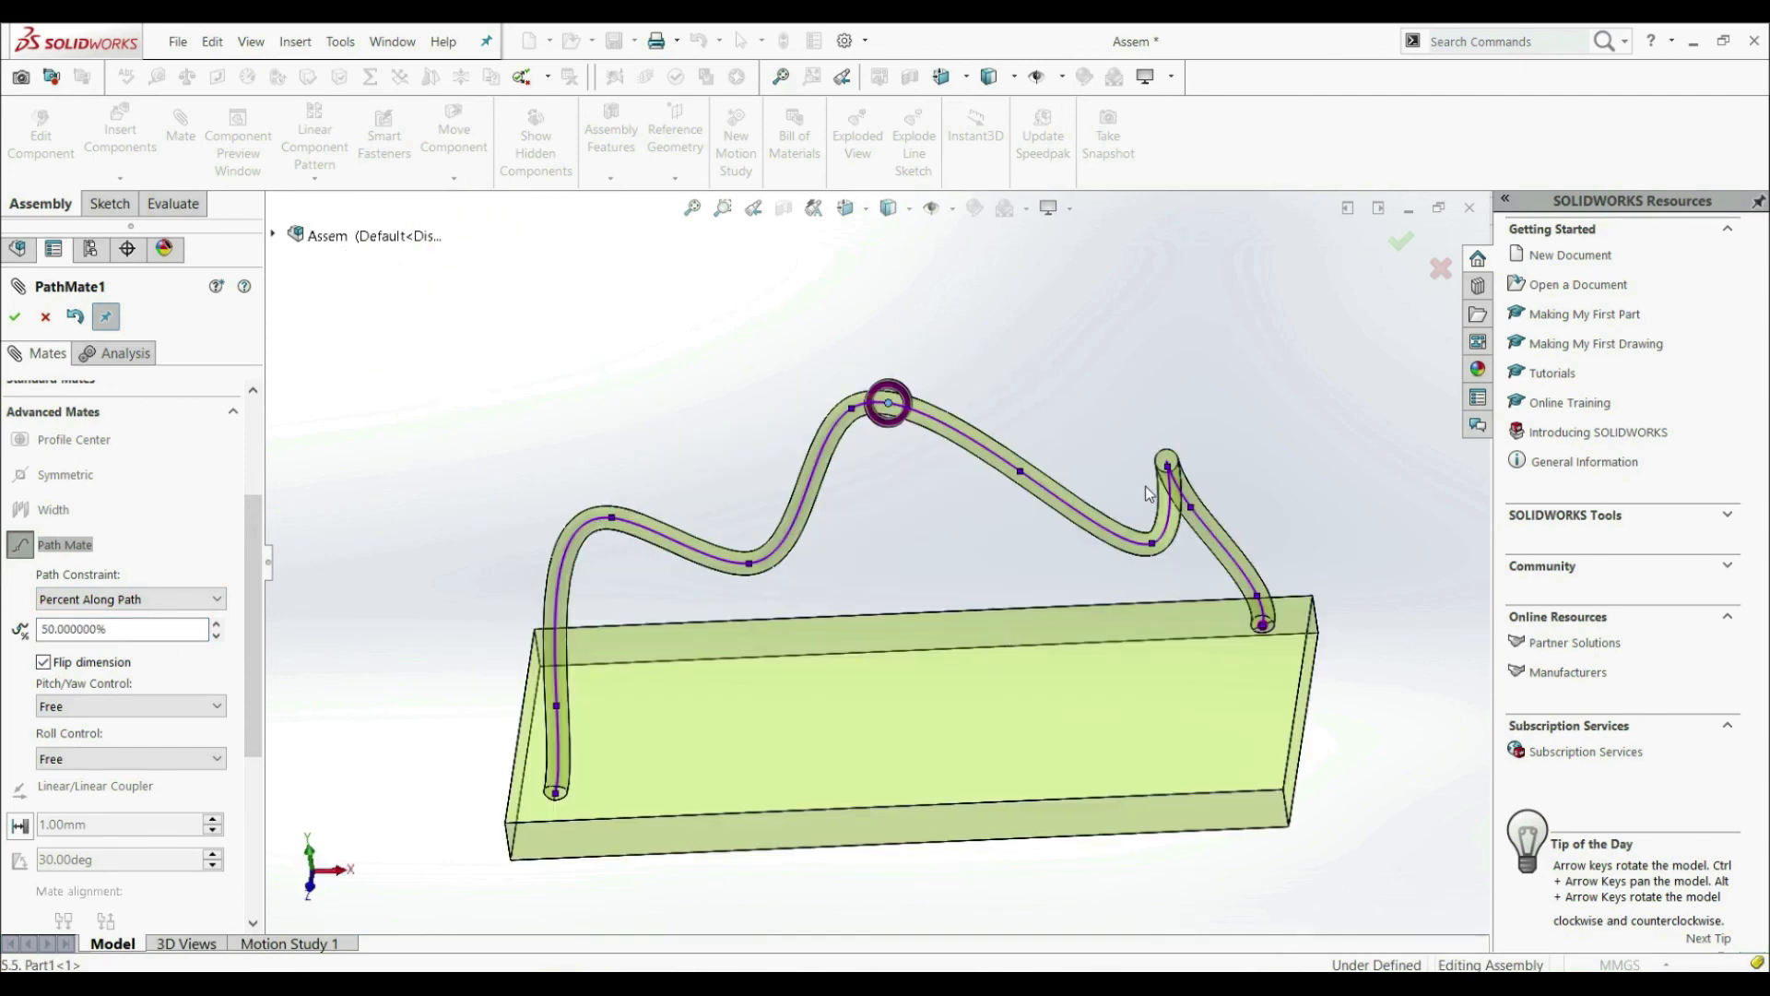
# Set the path constraint to Free and the pitch/yaw control to Follow Path with the Y axis, then accept the mate
pyautogui.click(92, 600)
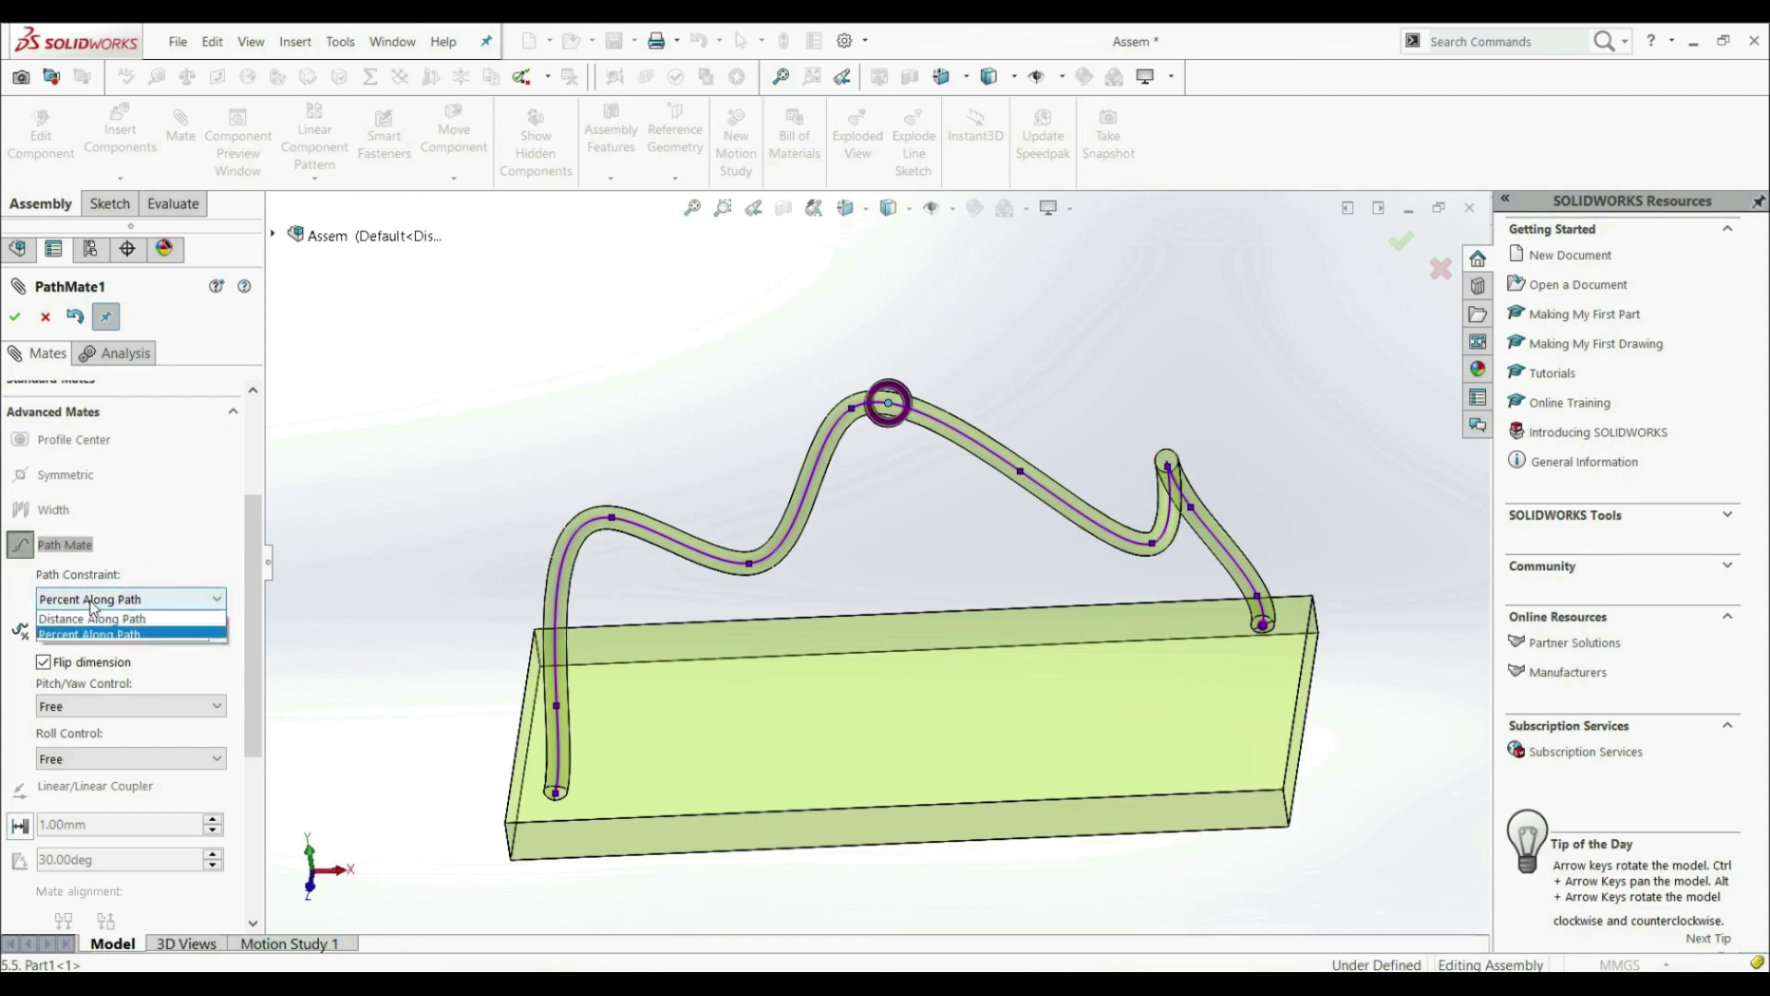
pyautogui.click(90, 618)
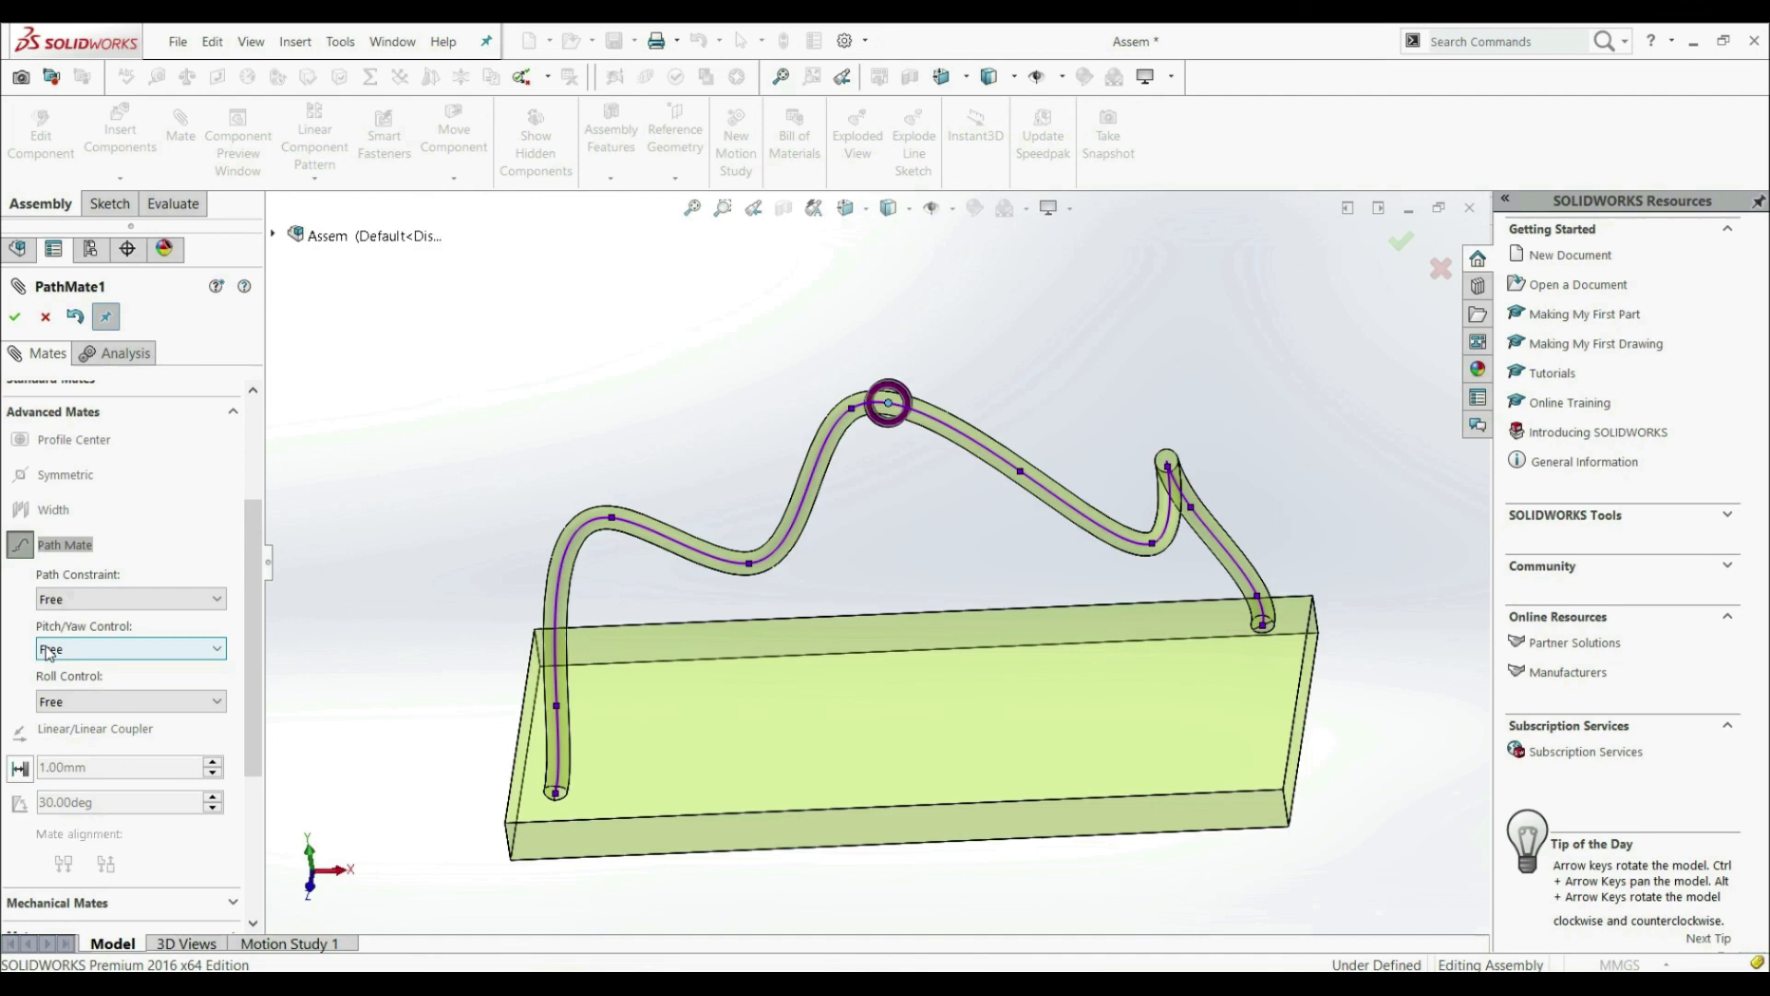
pyautogui.click(48, 651)
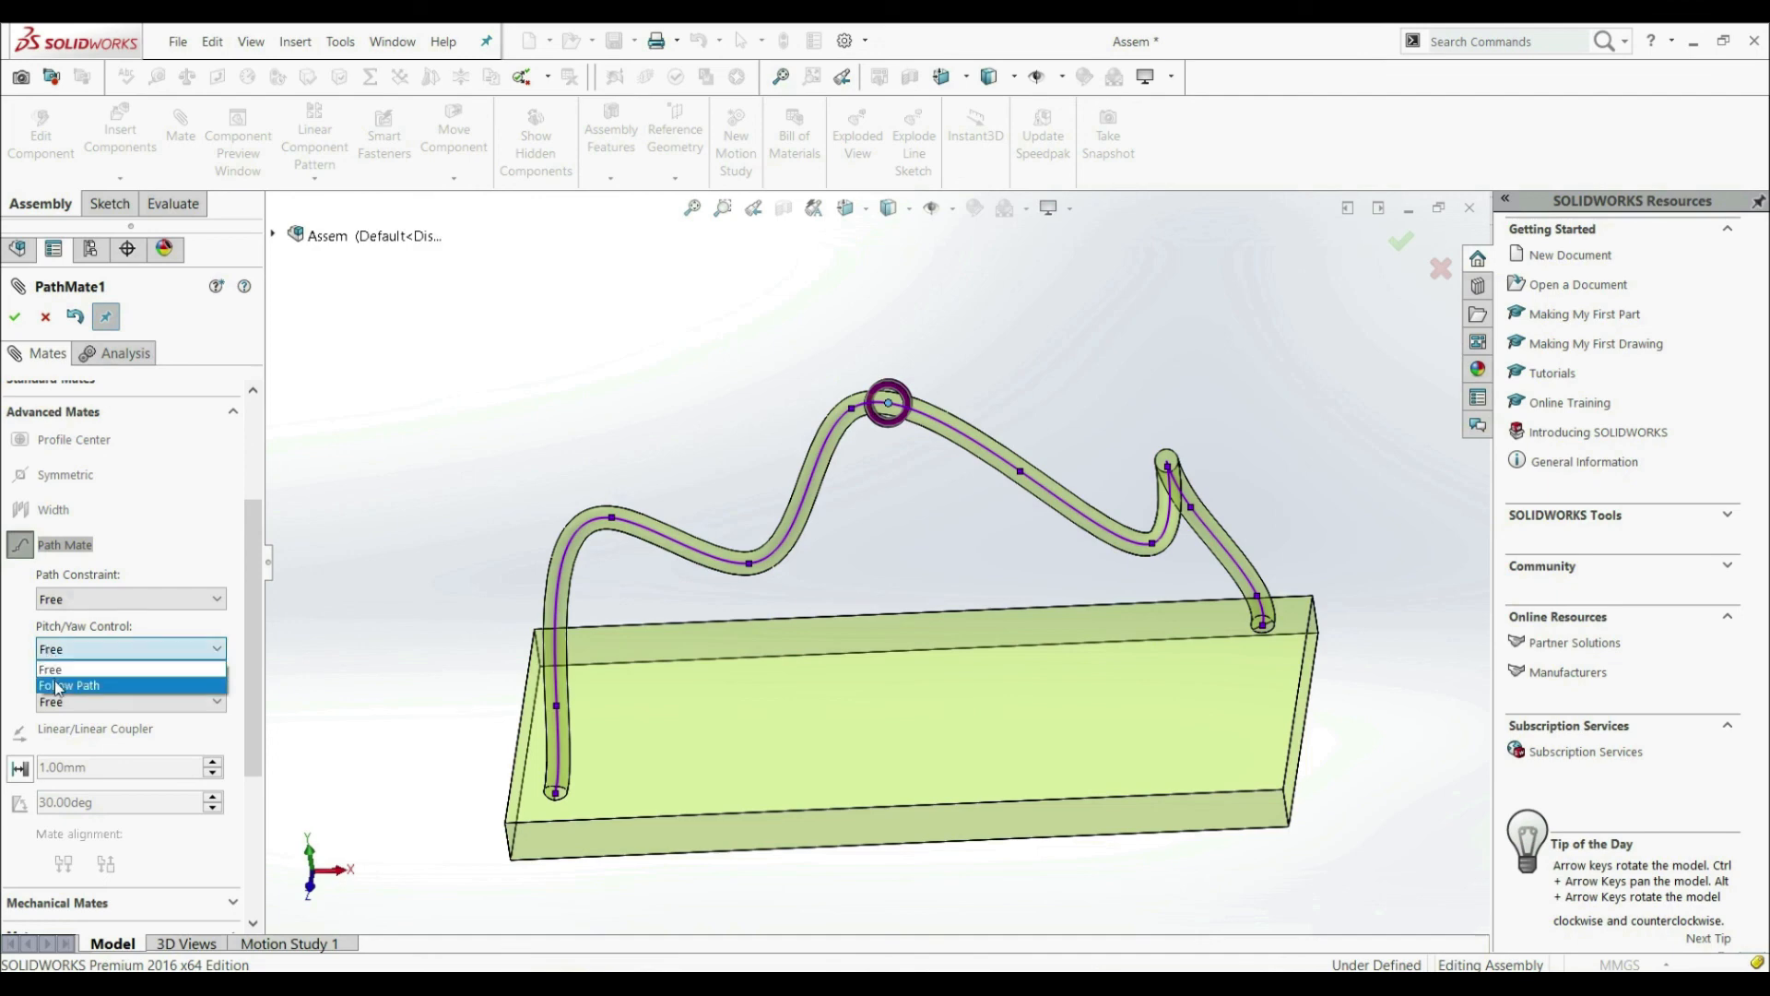
pyautogui.click(58, 686)
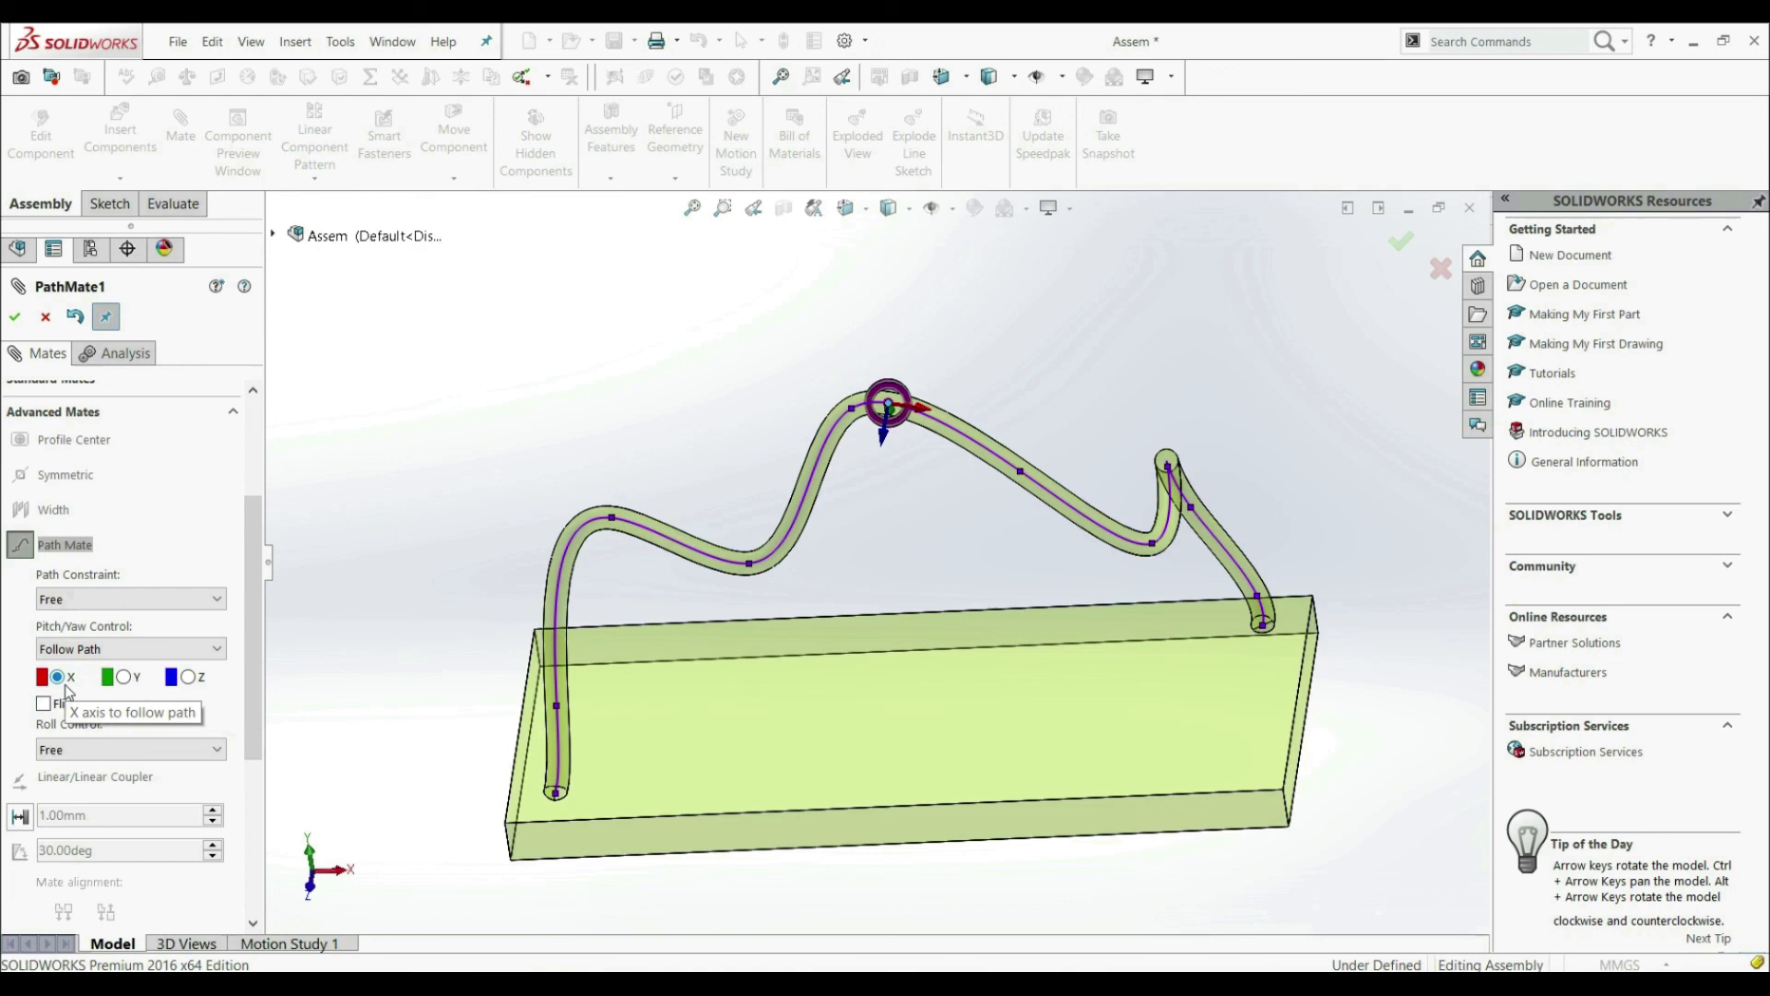
pyautogui.click(124, 680)
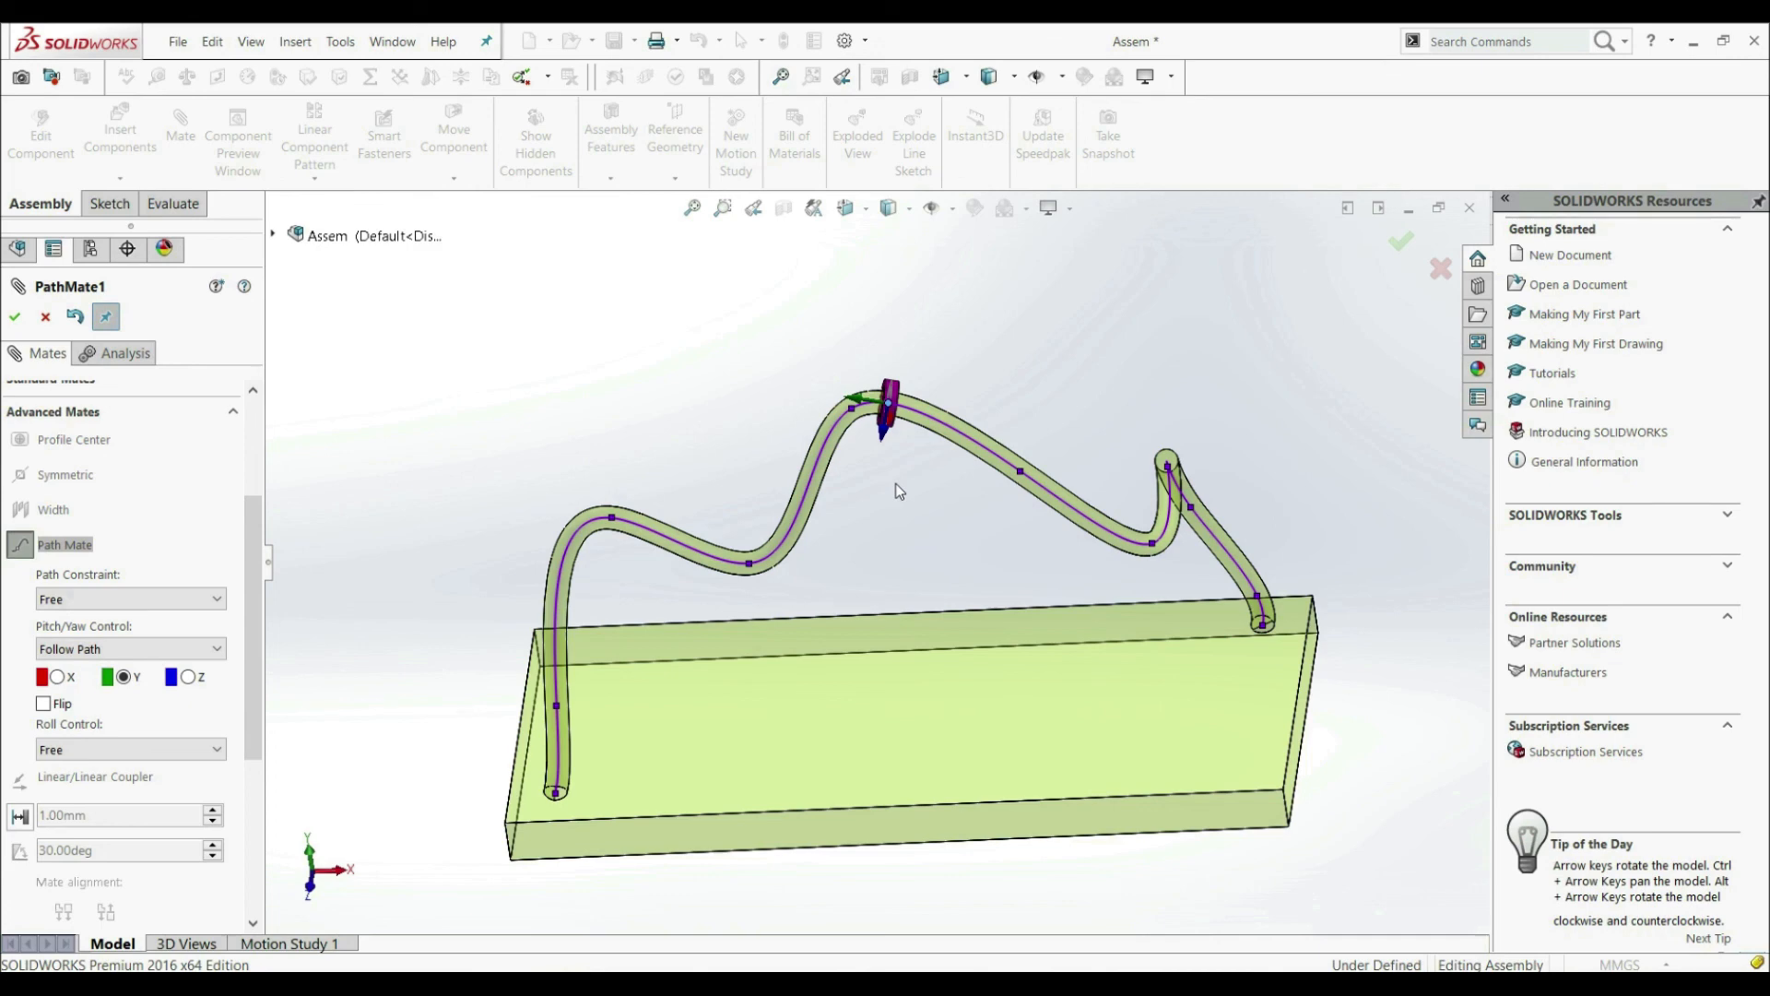
pyautogui.click(13, 317)
pyautogui.click(14, 317)
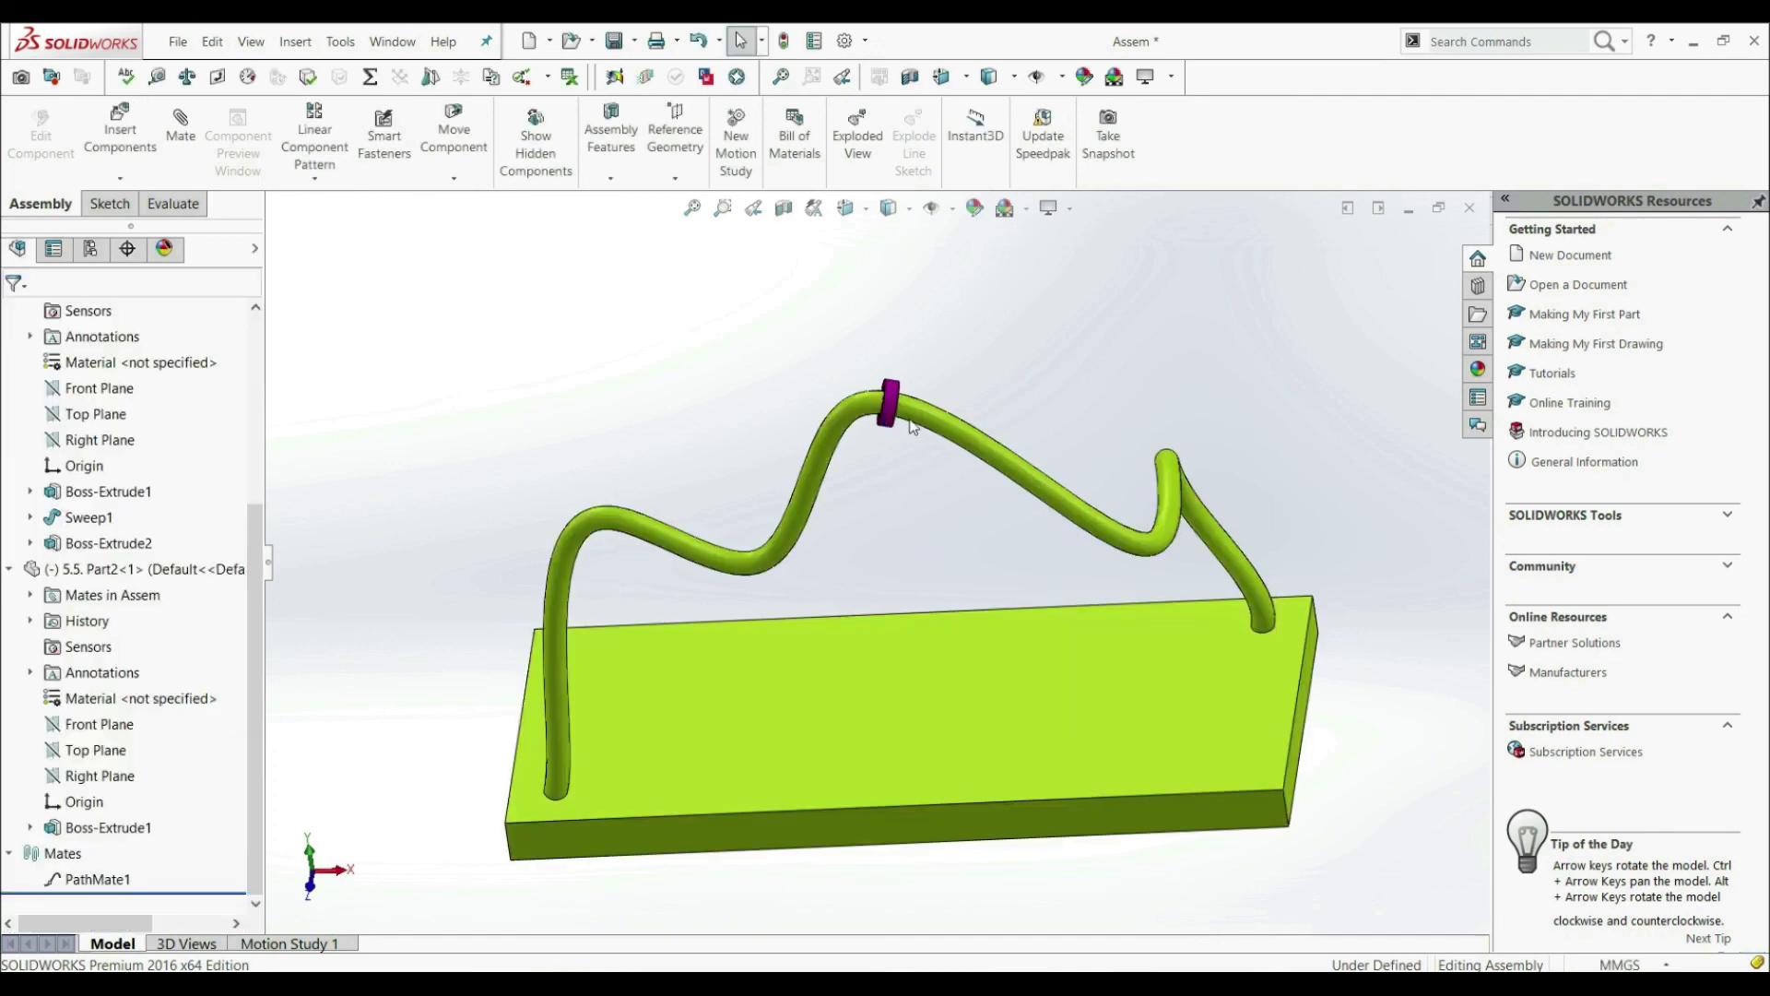
# Slide the ring from the rod's peak back and forth over the lower bends to test the Follow Path orientation
pyautogui.click(891, 399)
pyautogui.moveTo(891, 398); pyautogui.dragTo(625, 519)
pyautogui.moveTo(588, 518); pyautogui.dragTo(723, 559)
pyautogui.press('Escape')
# Edit PathMate1 and set its pitch/yaw control to Free
pyautogui.click(48, 880)
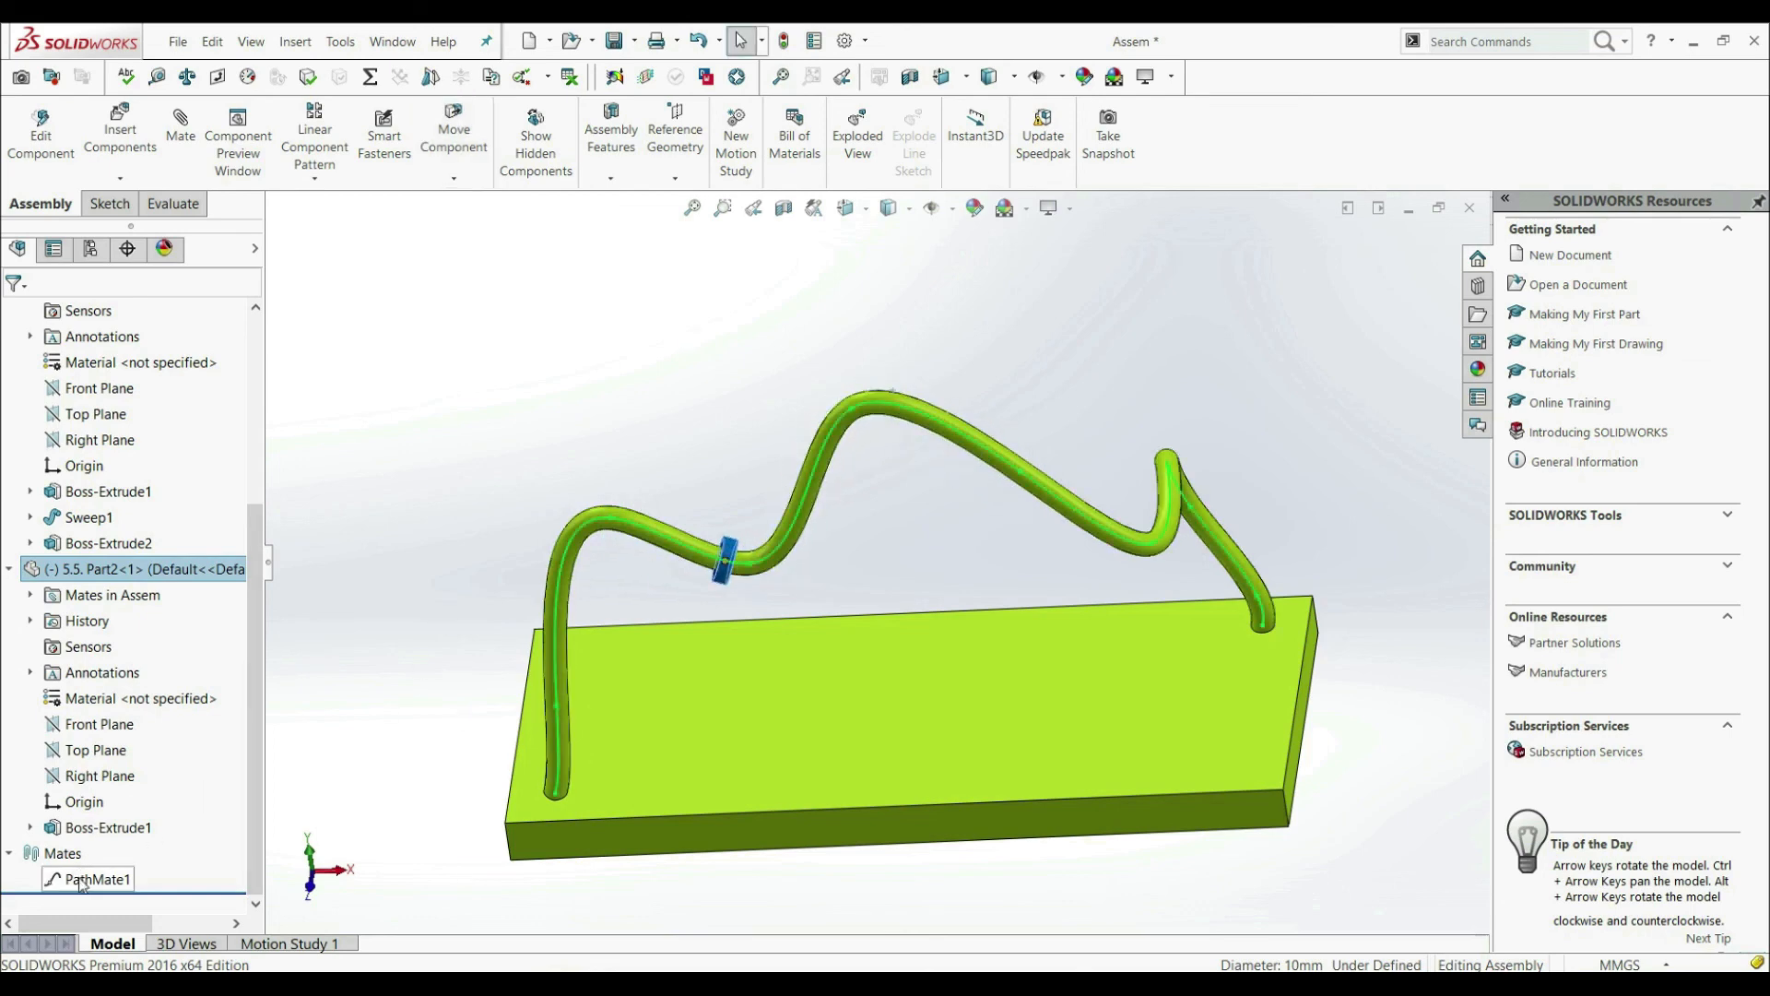
pyautogui.rightClick(48, 880)
pyautogui.click(94, 641)
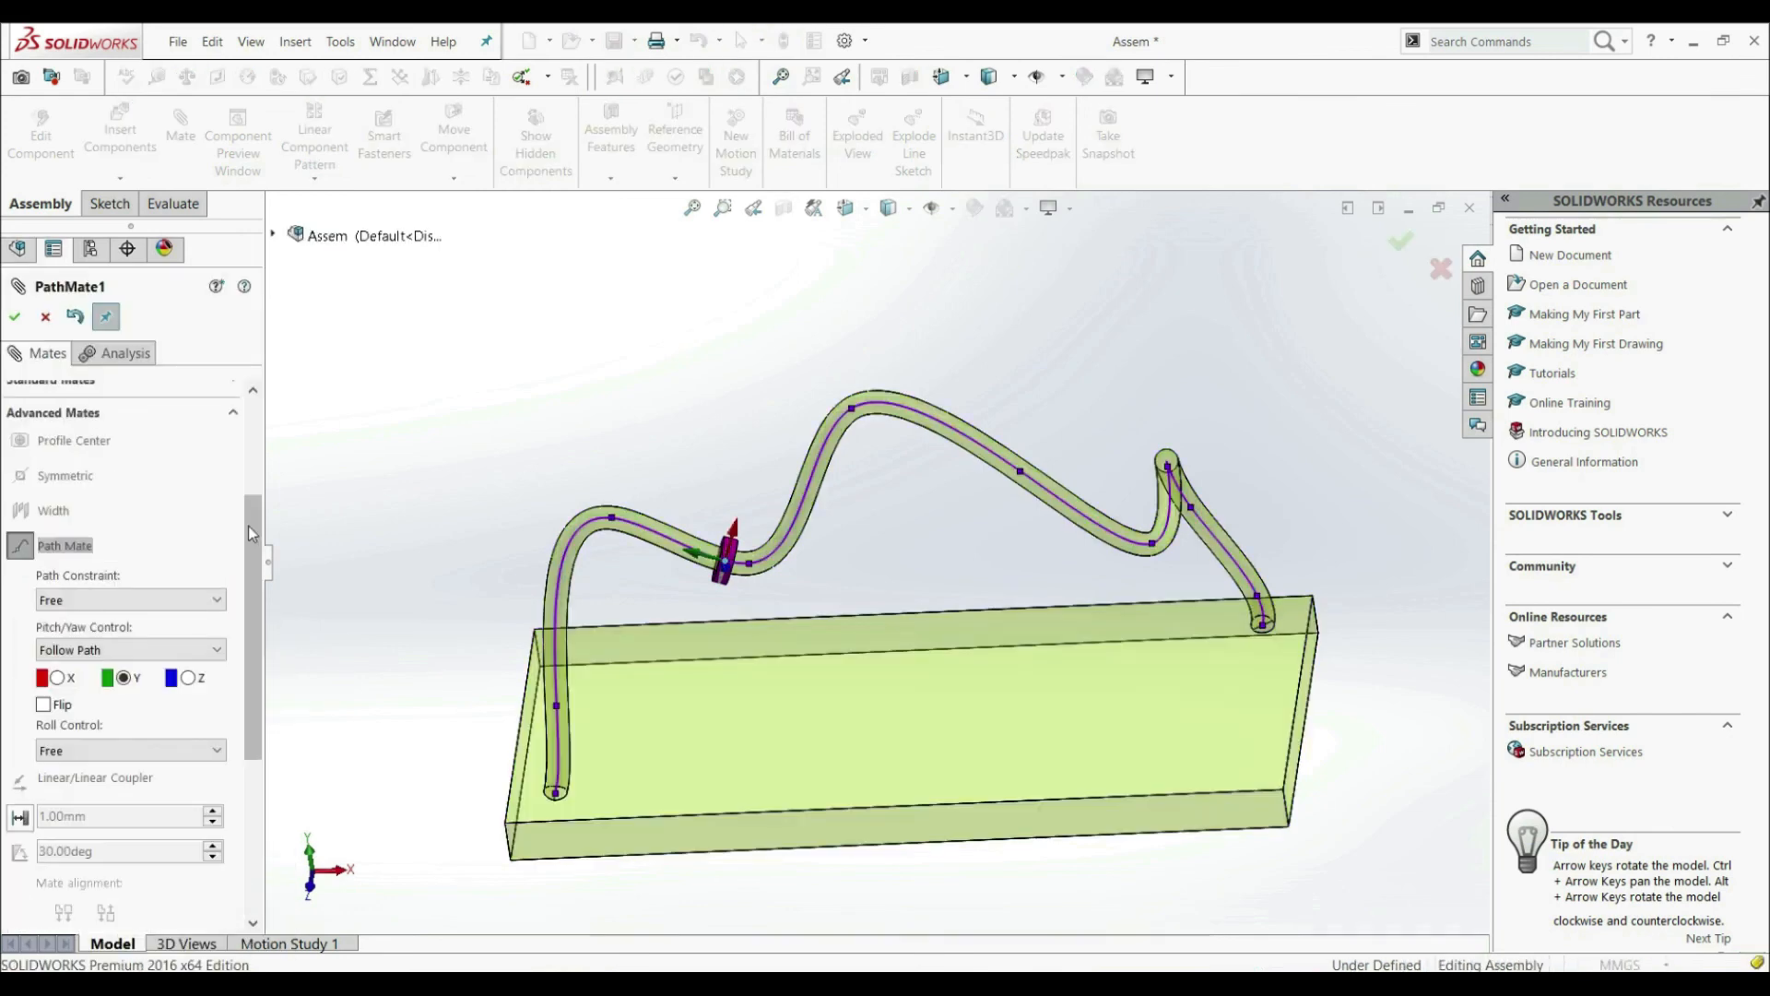
pyautogui.click(93, 650)
pyautogui.click(74, 669)
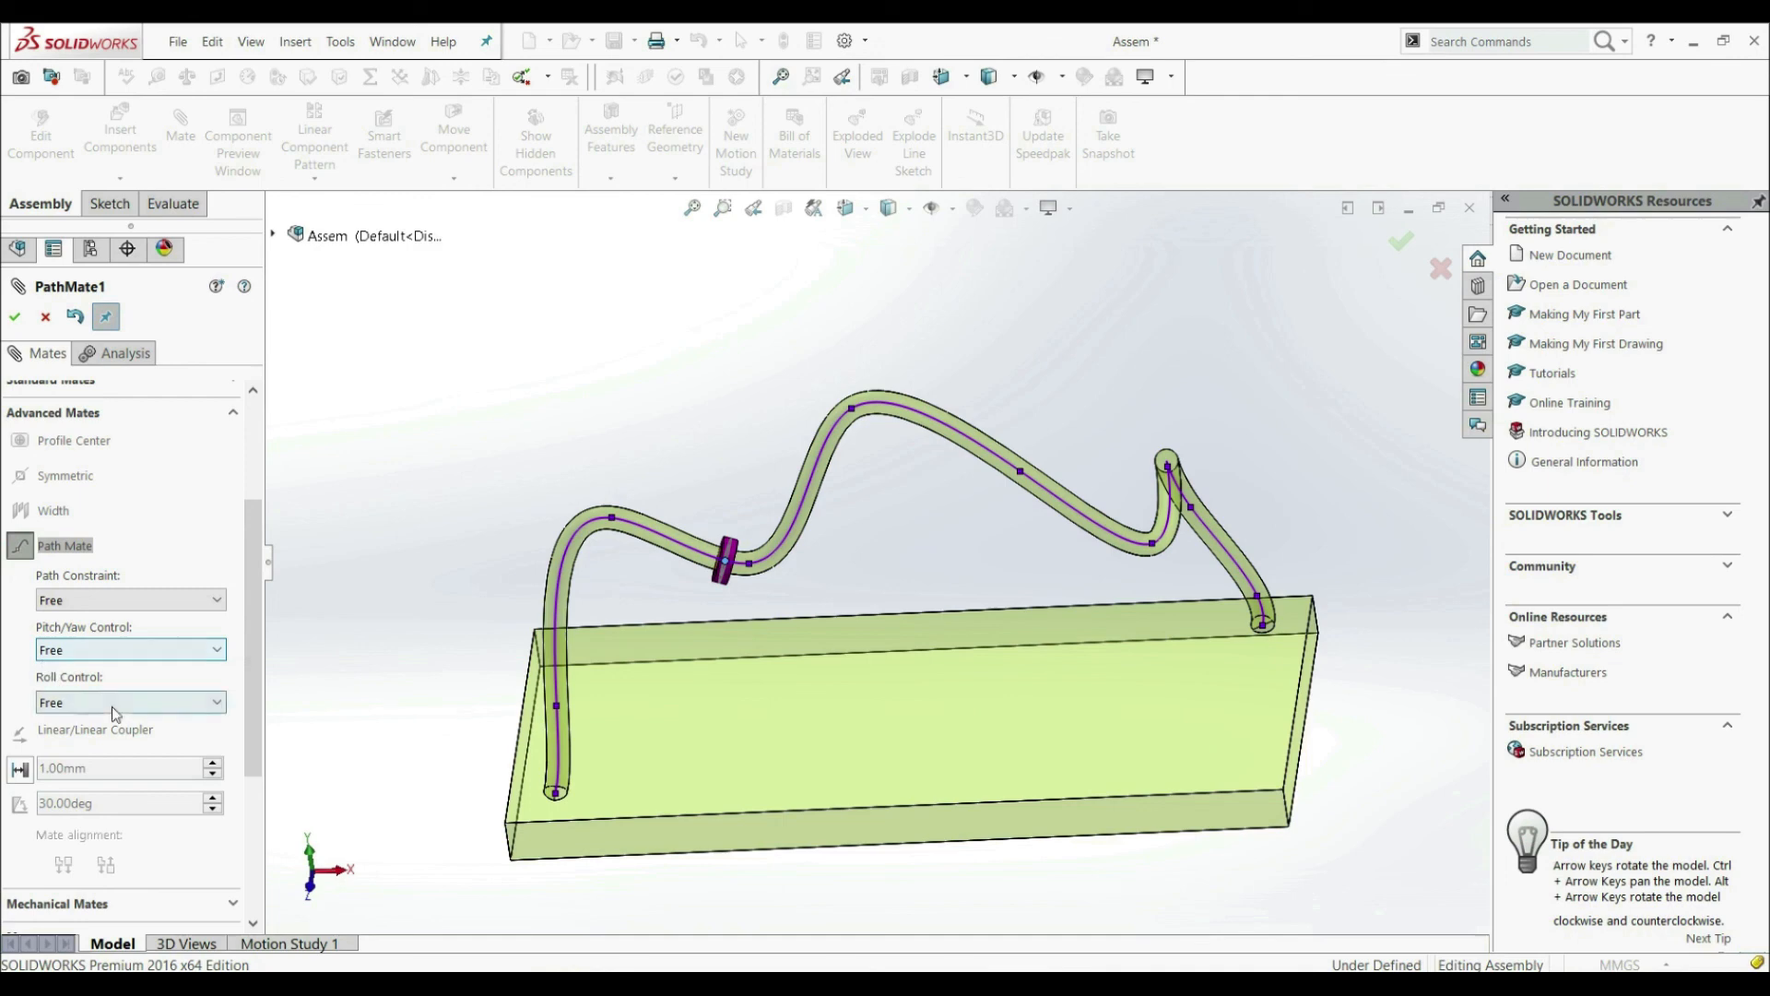
# Set roll control to Up Vector along the base's short vertical corner edge with the Z axis, accept, and slide the ring to the rod's peak
pyautogui.click(74, 703)
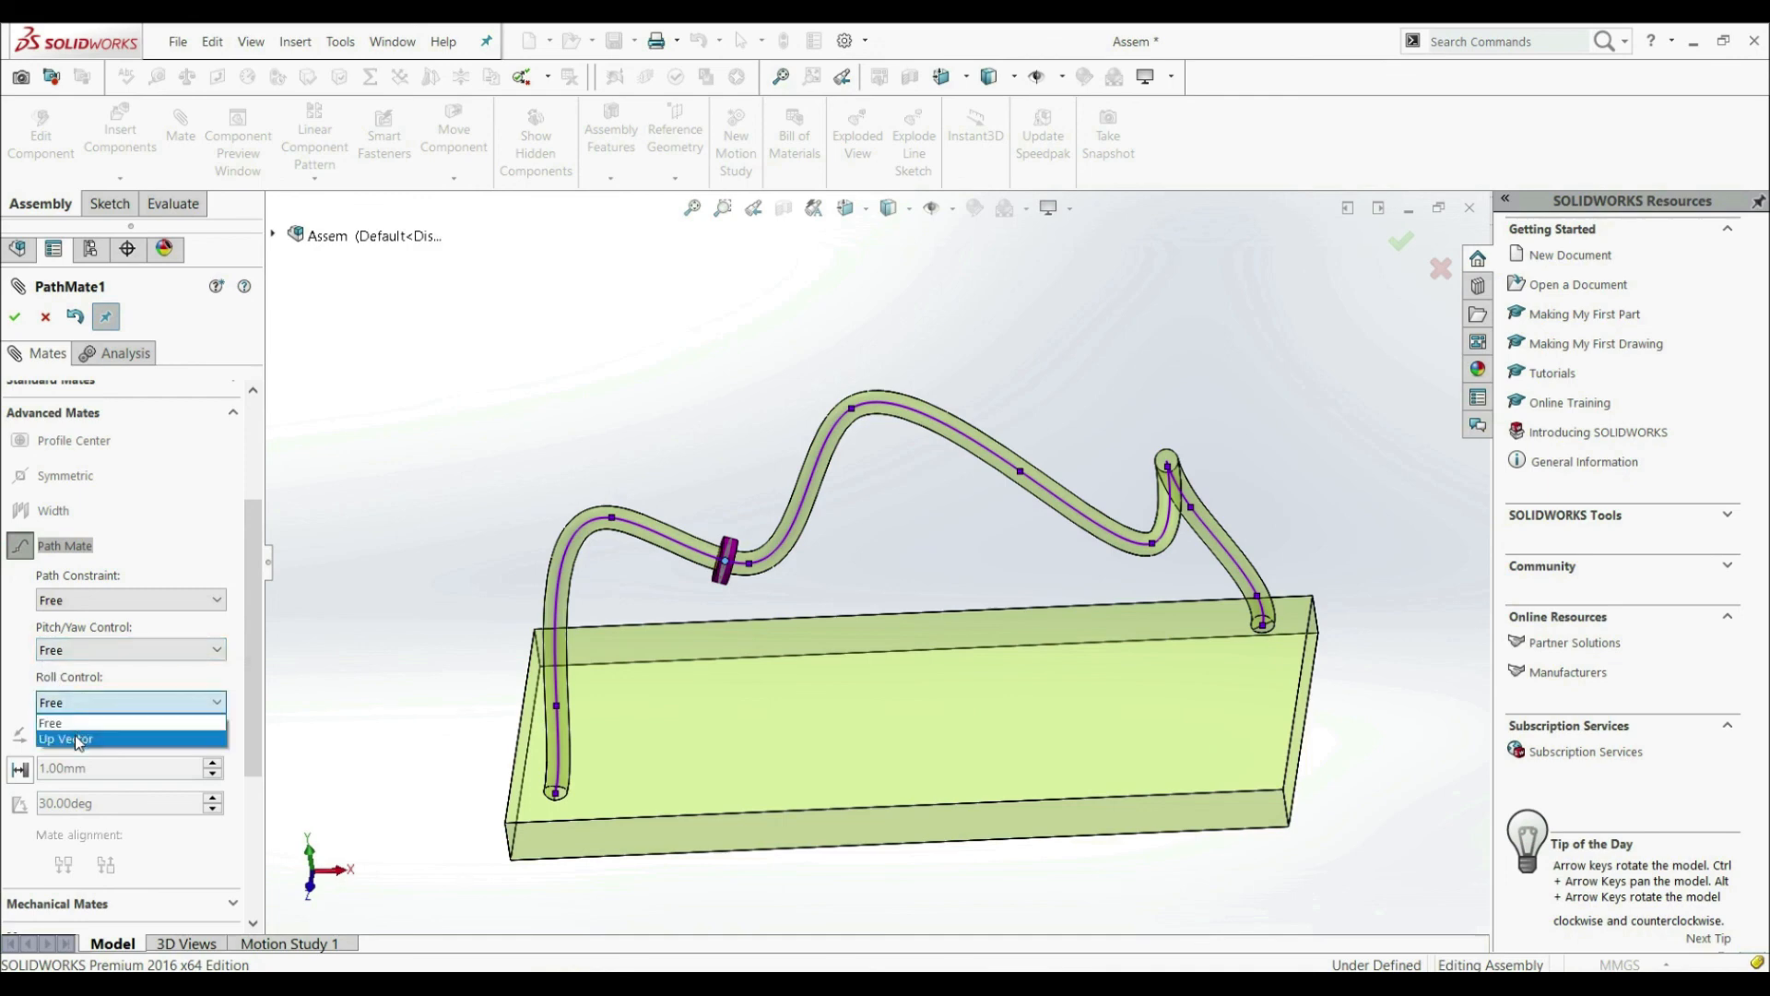
pyautogui.click(78, 738)
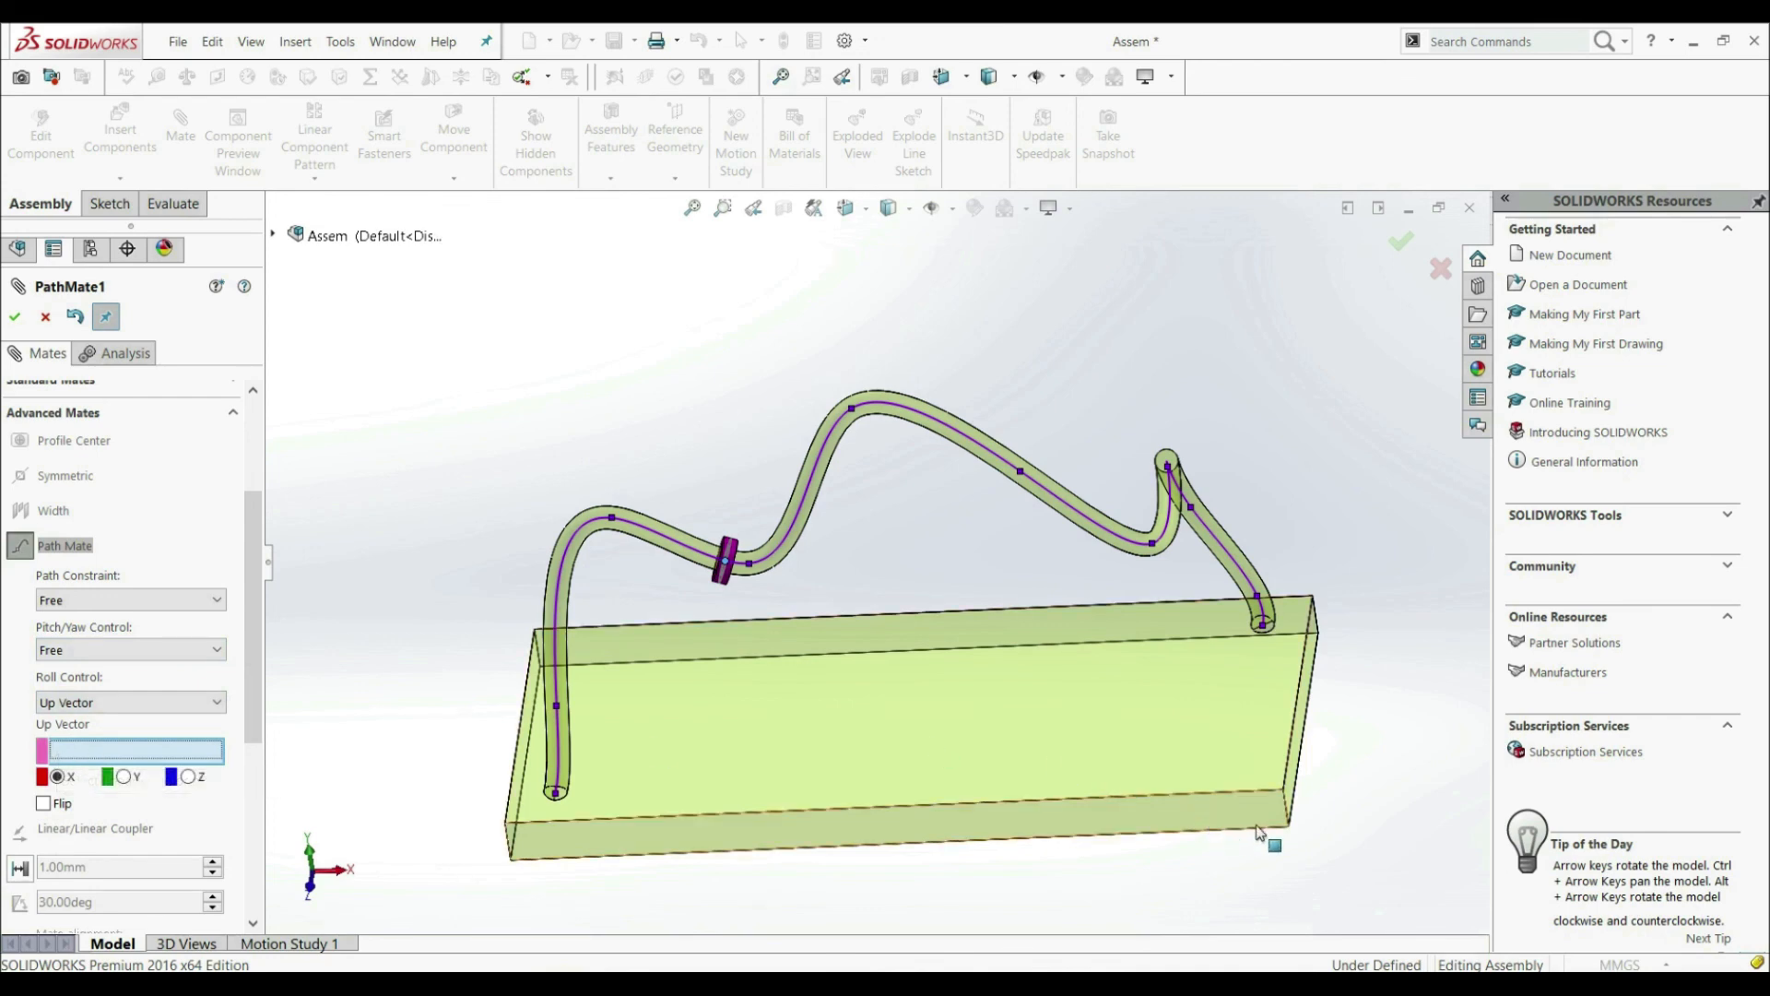
pyautogui.click(1287, 812)
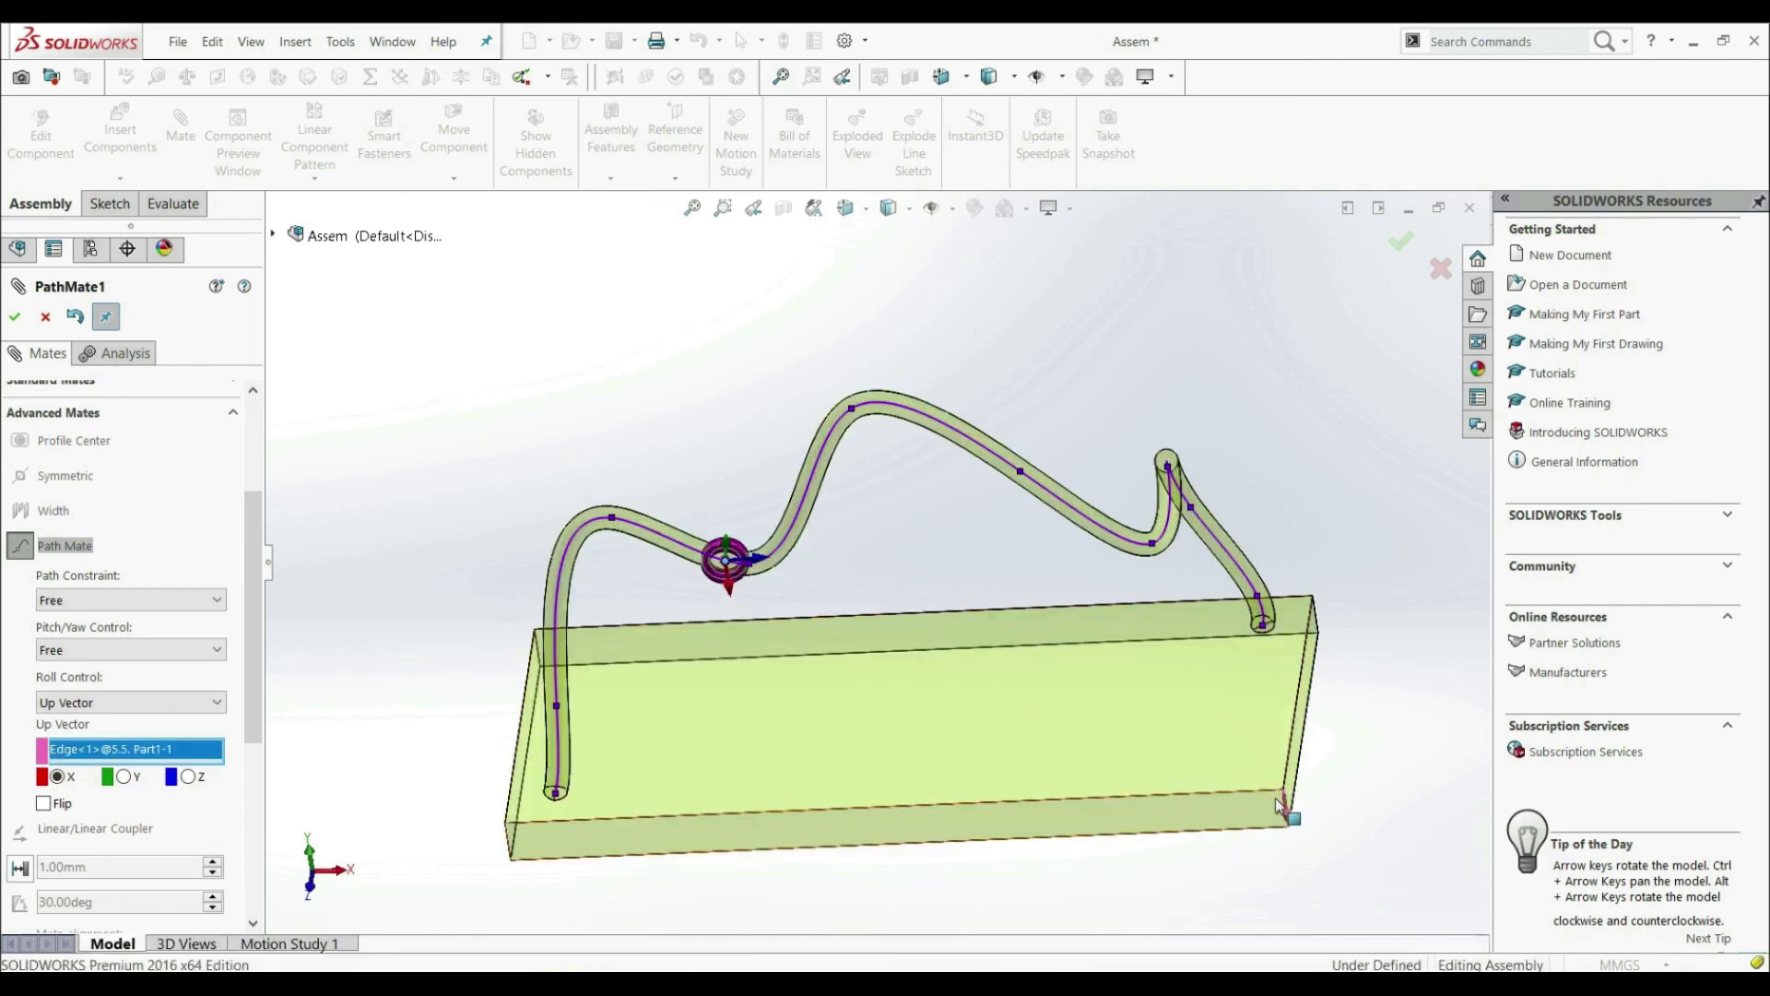
pyautogui.click(124, 777)
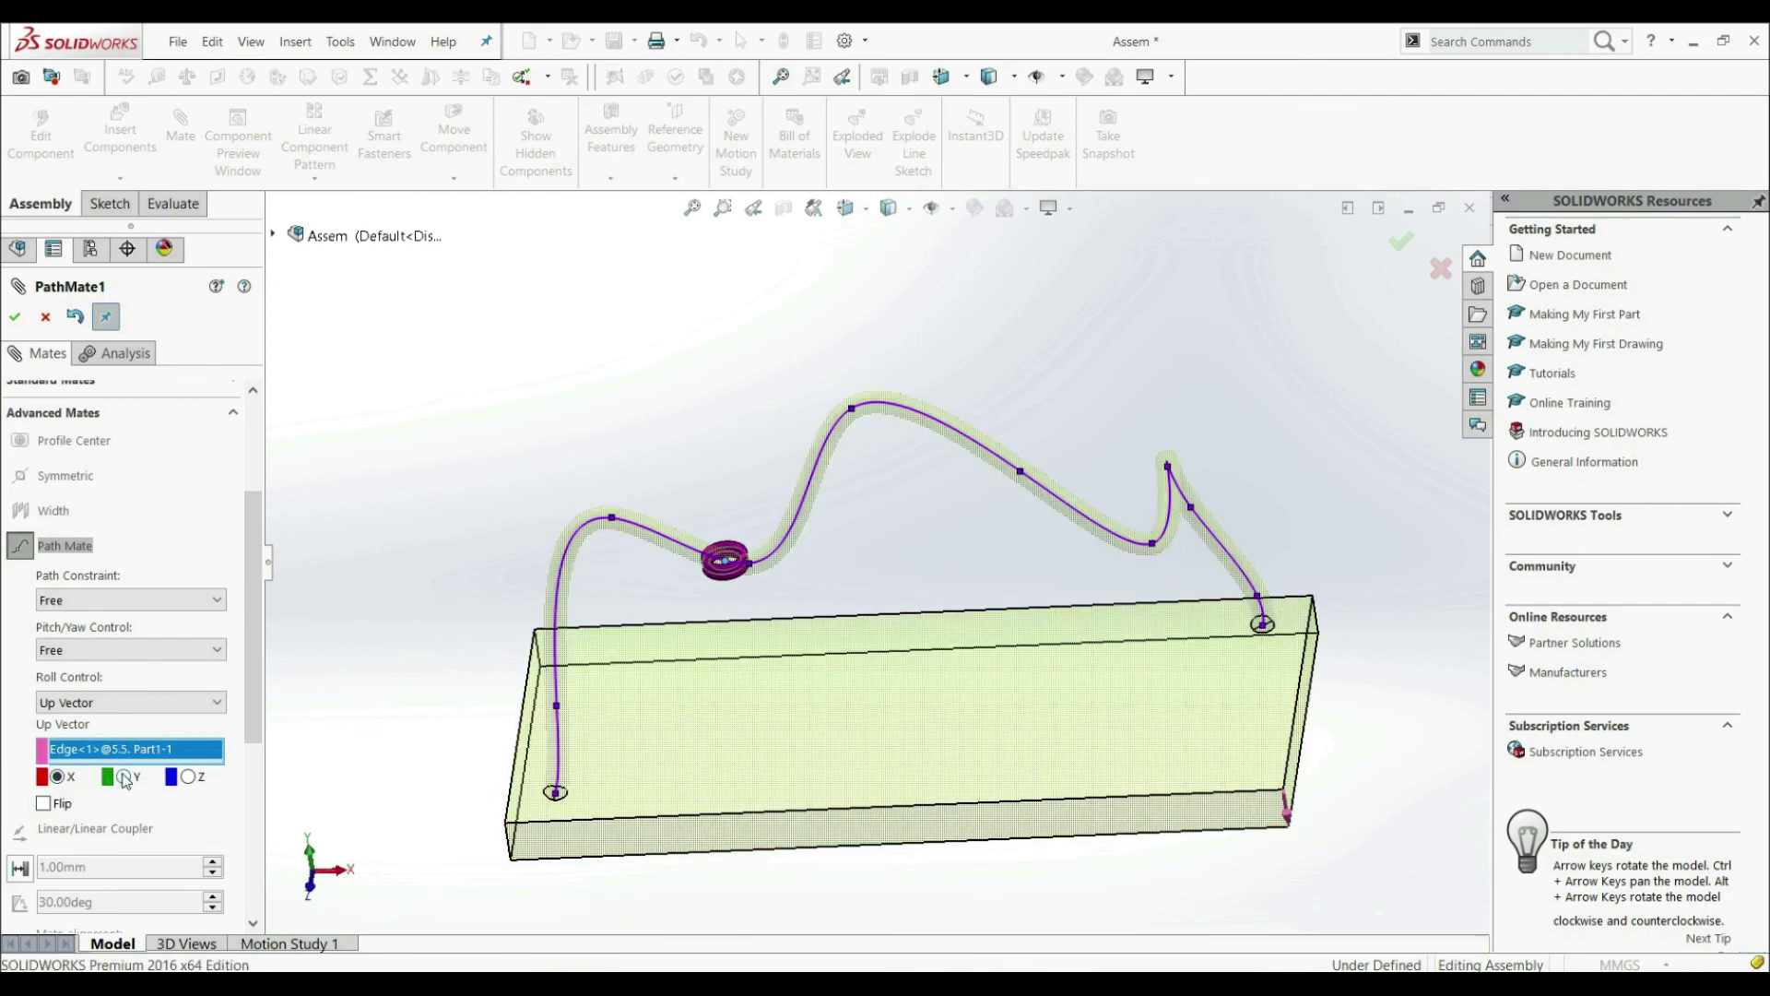
pyautogui.click(189, 778)
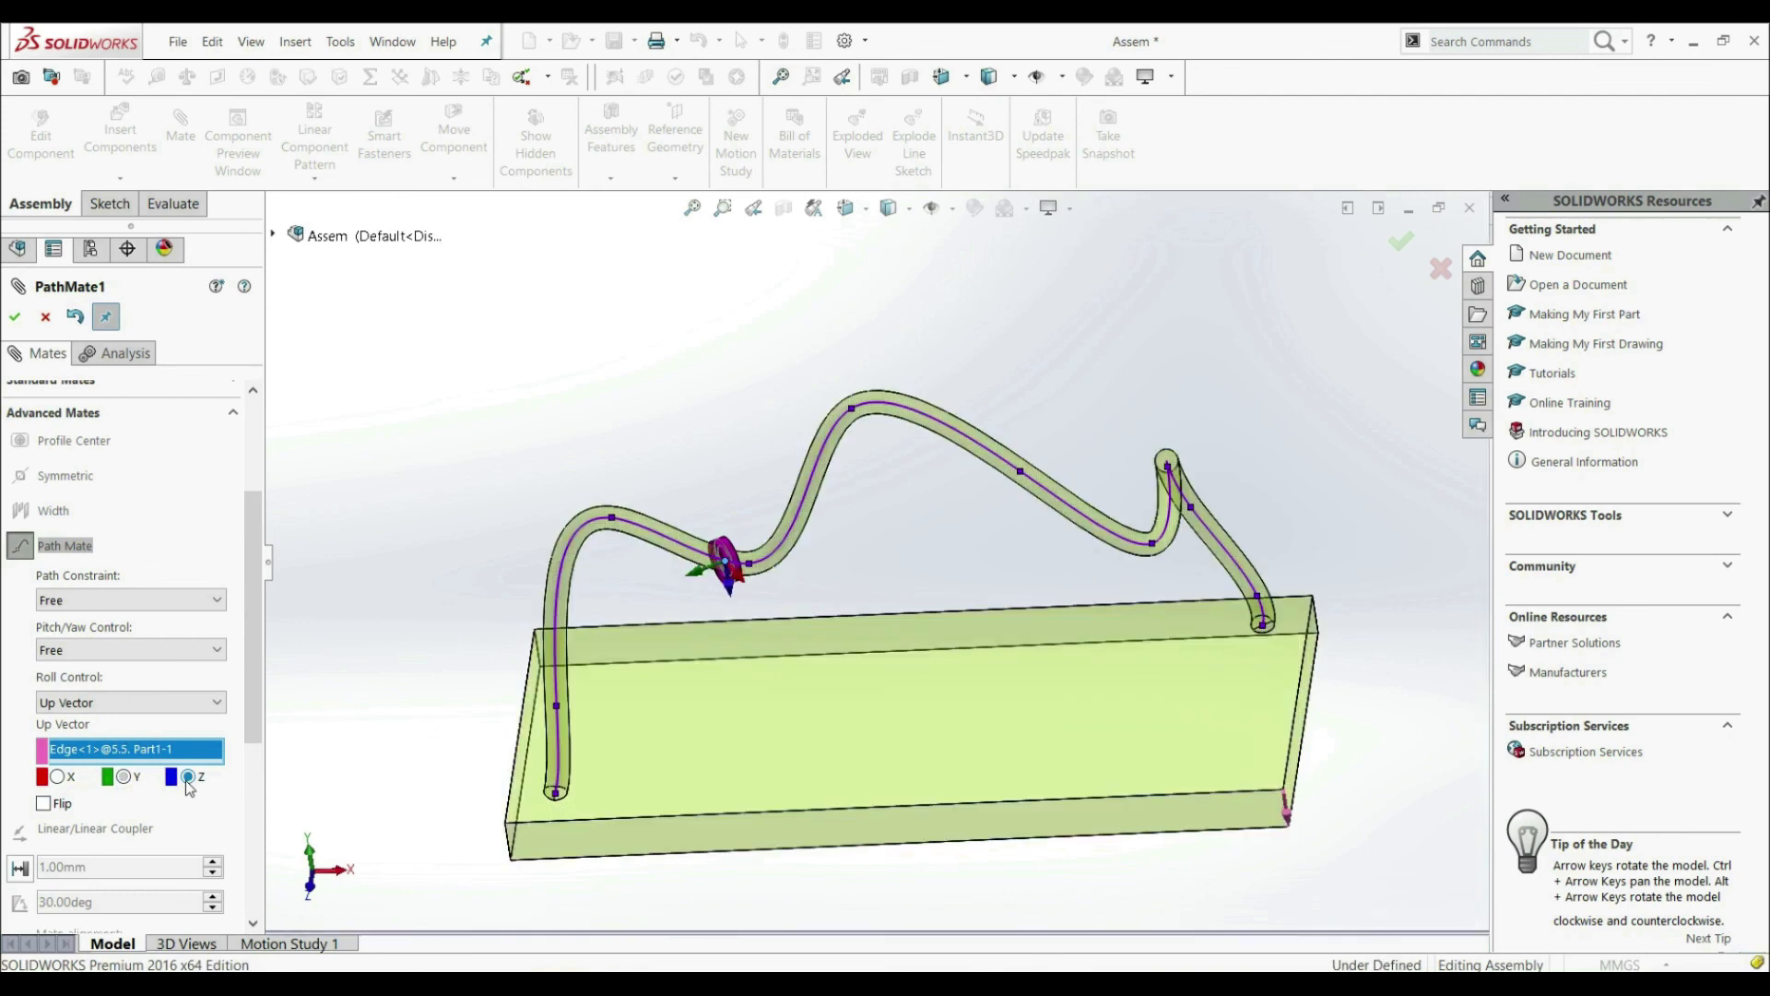
pyautogui.click(16, 313)
pyautogui.click(16, 314)
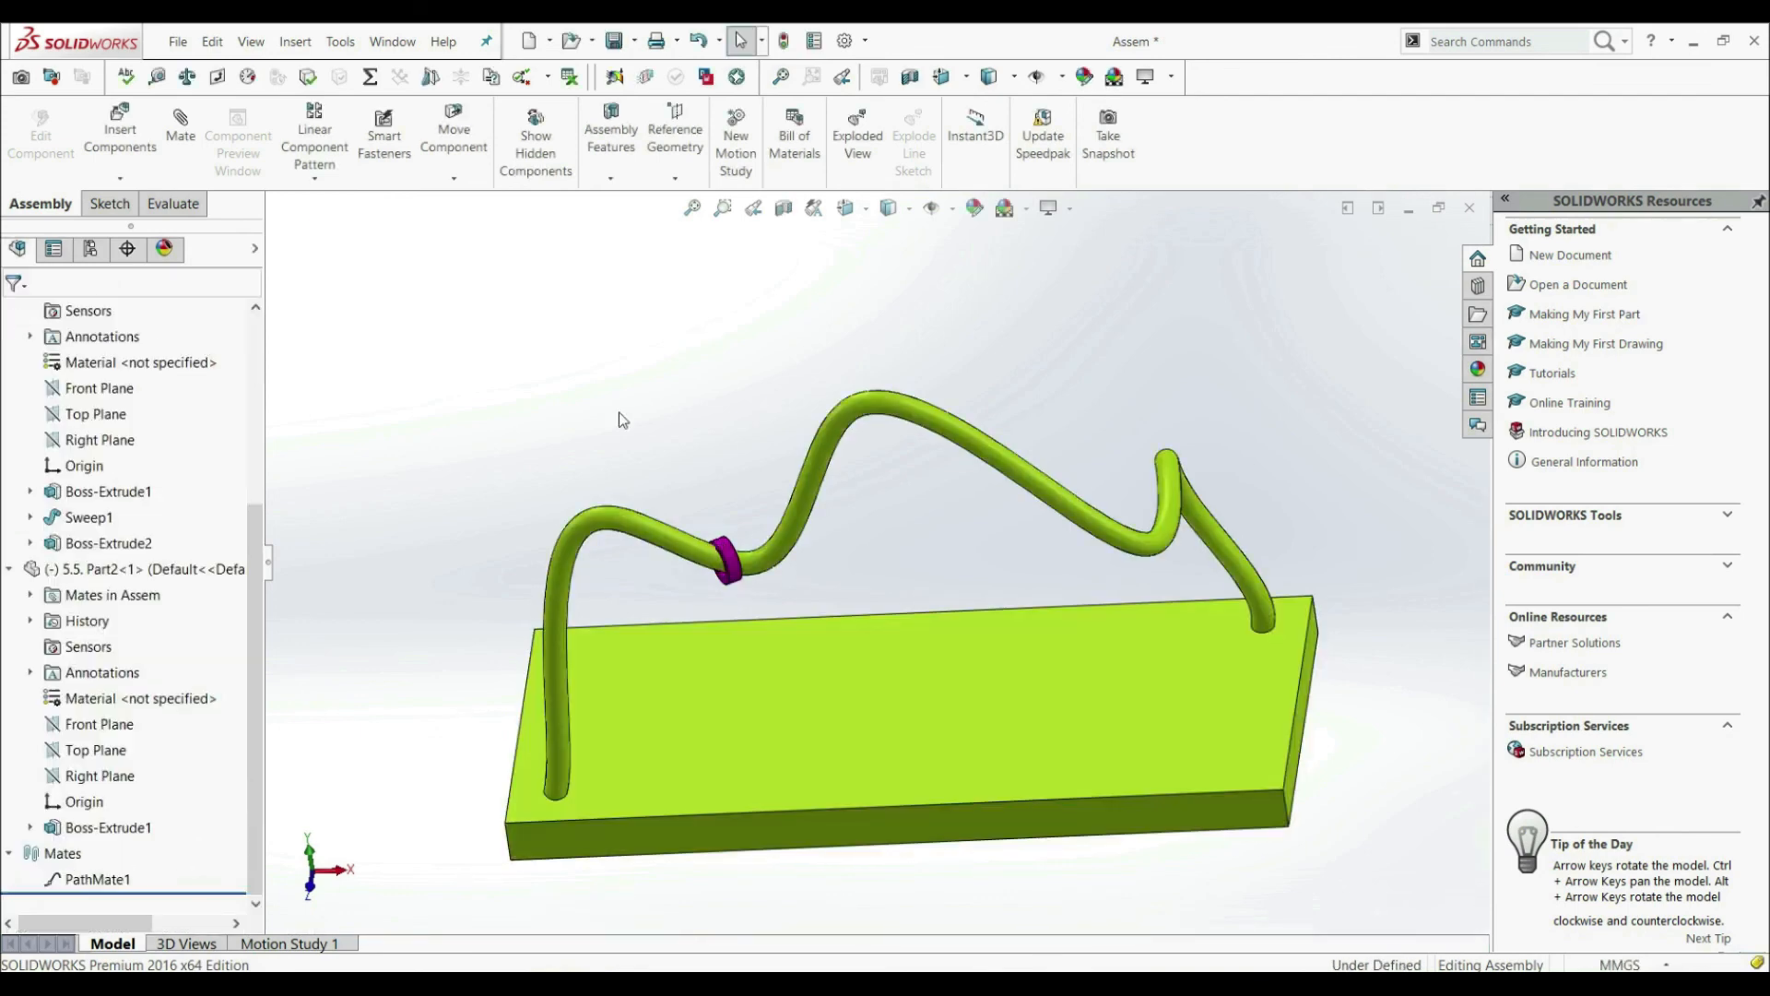
pyautogui.moveTo(751, 567); pyautogui.dragTo(878, 407)
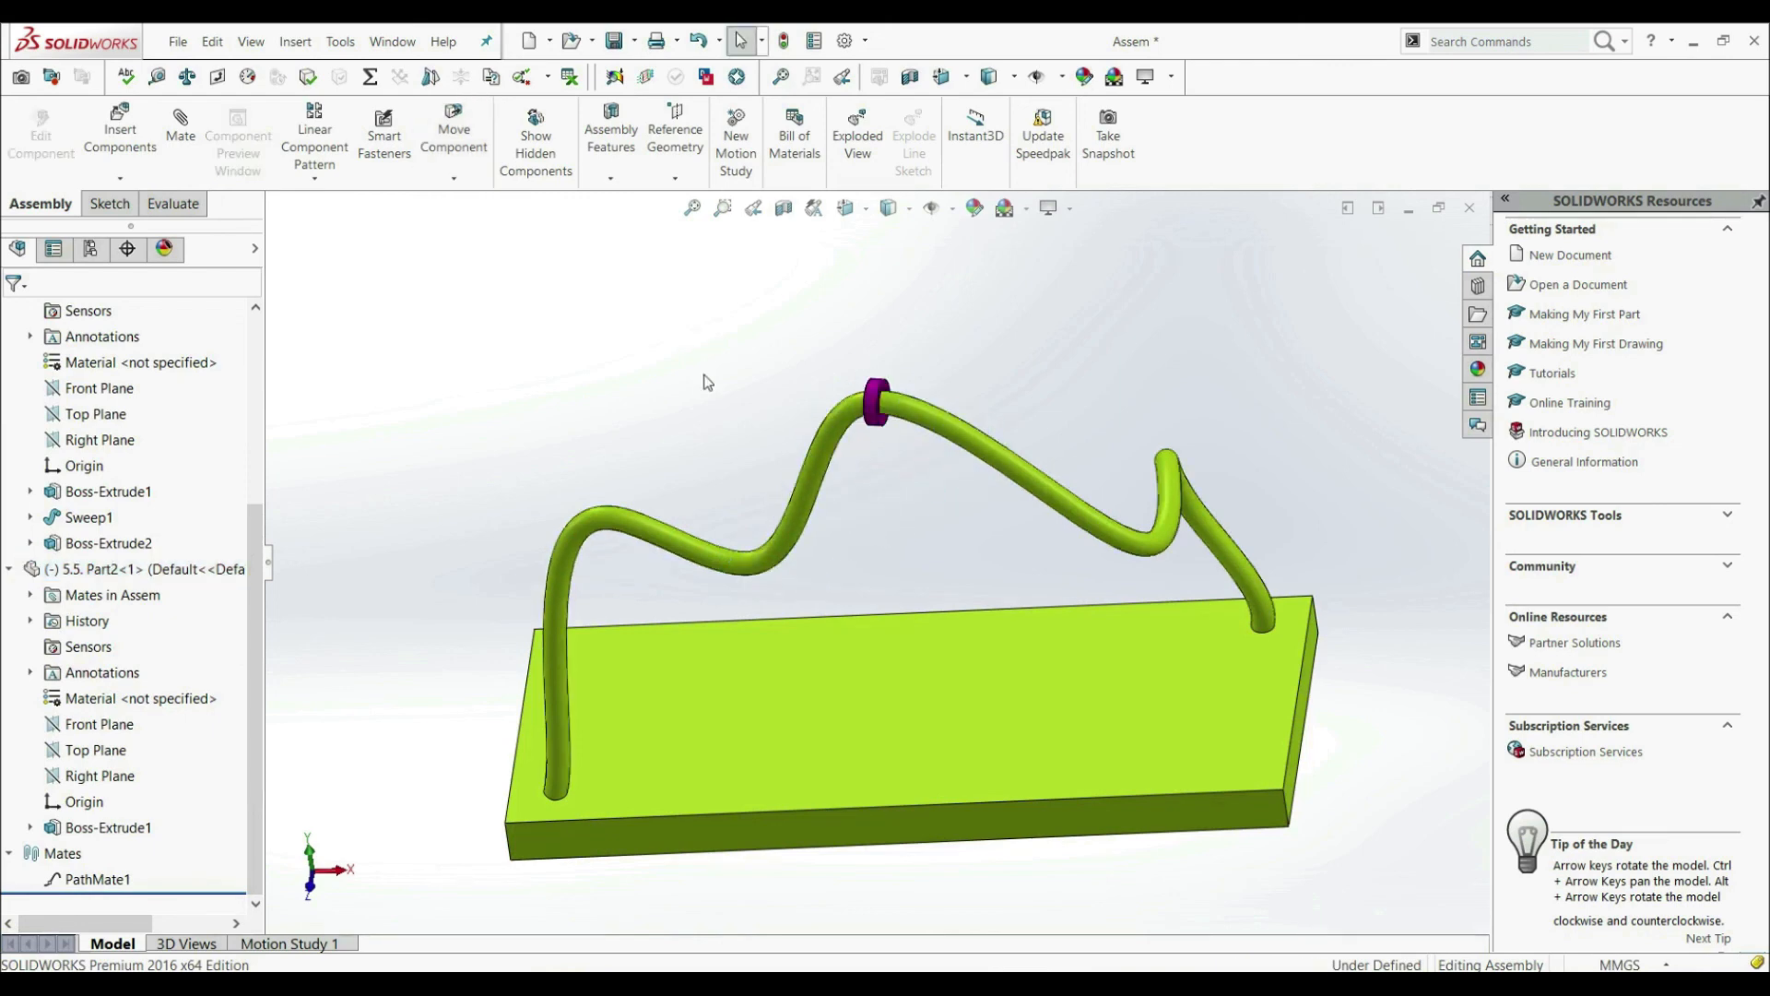